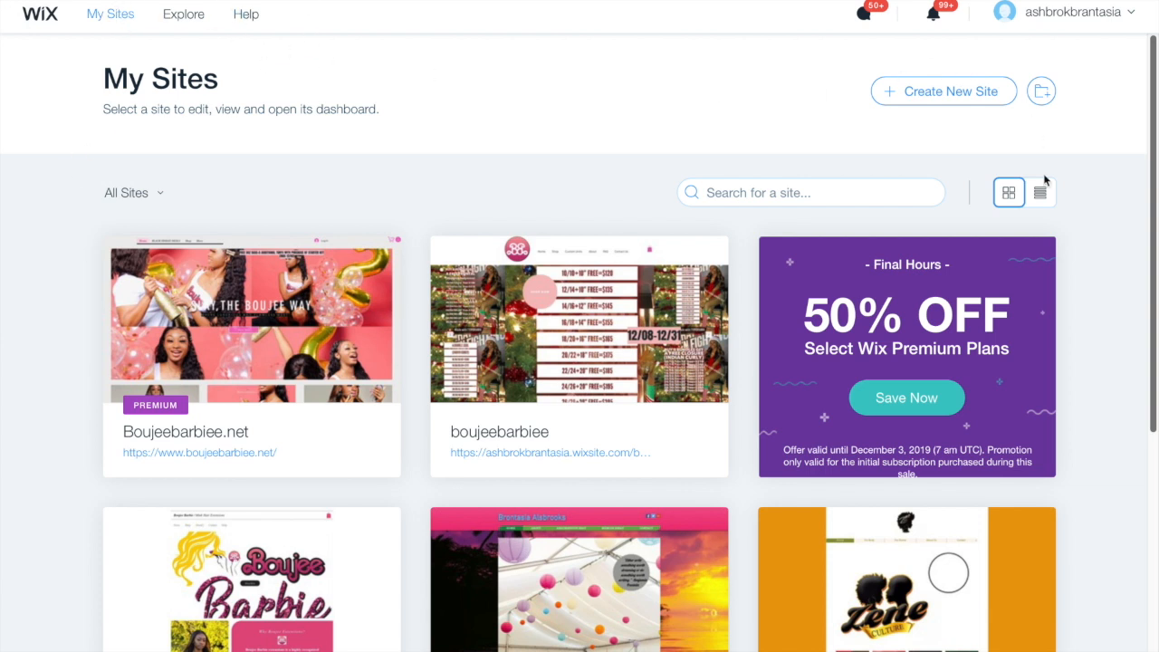
# Step: Start a new site of the Online Store type, built from a template with the Wix Editor
pyautogui.click(946, 89)
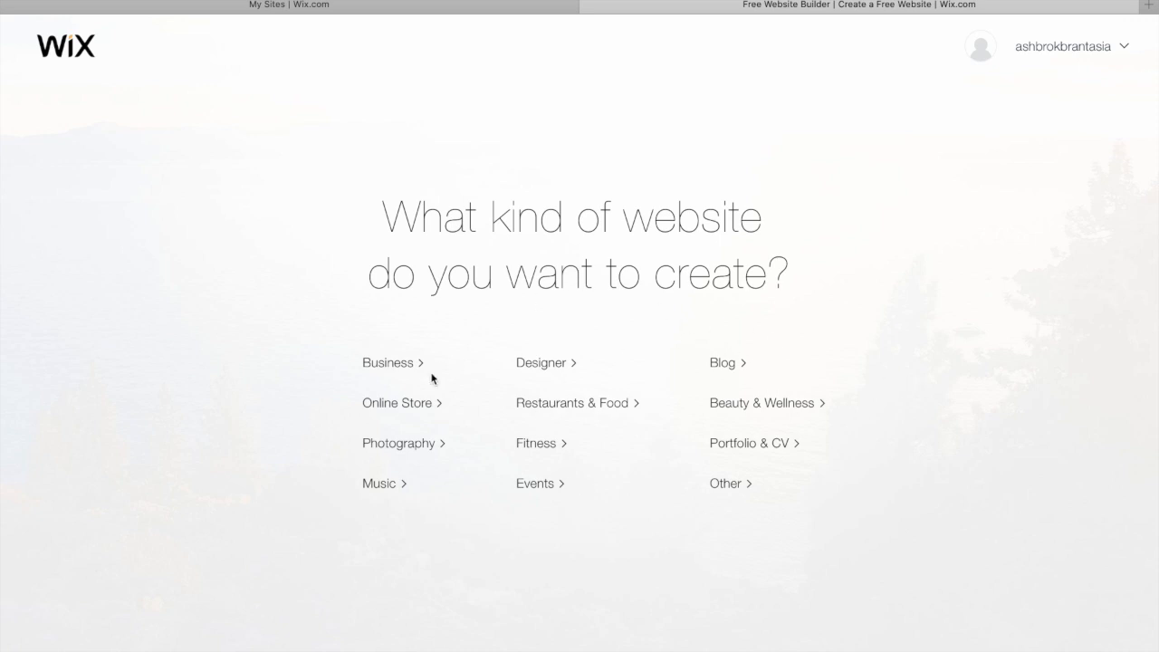
pyautogui.click(409, 406)
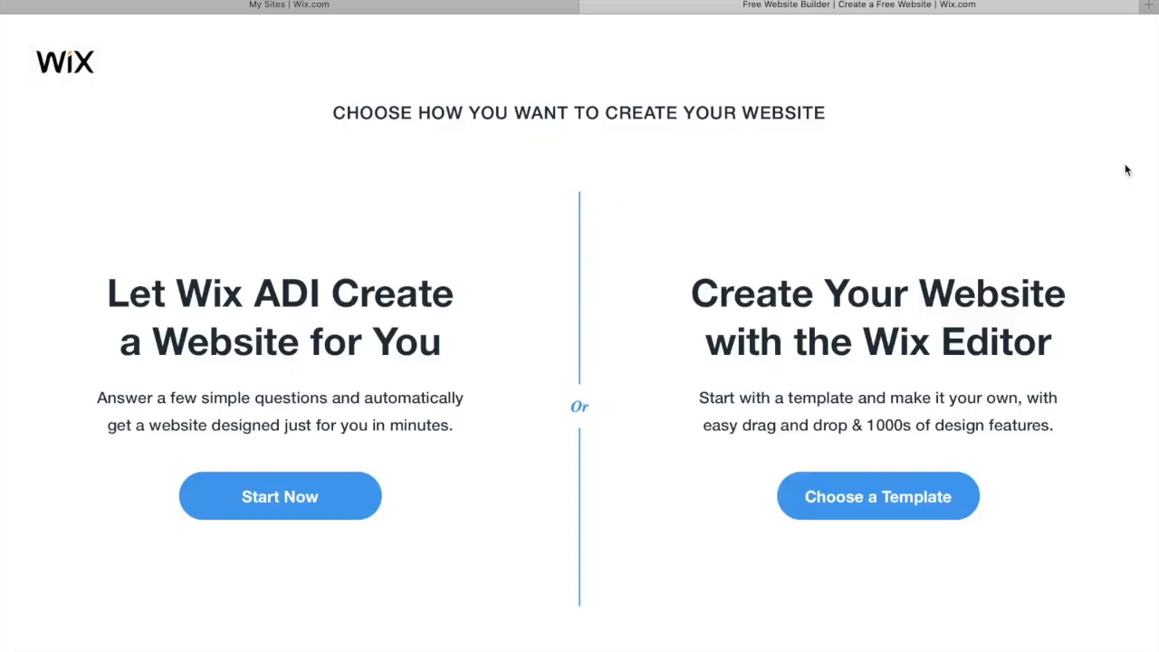
pyautogui.click(905, 519)
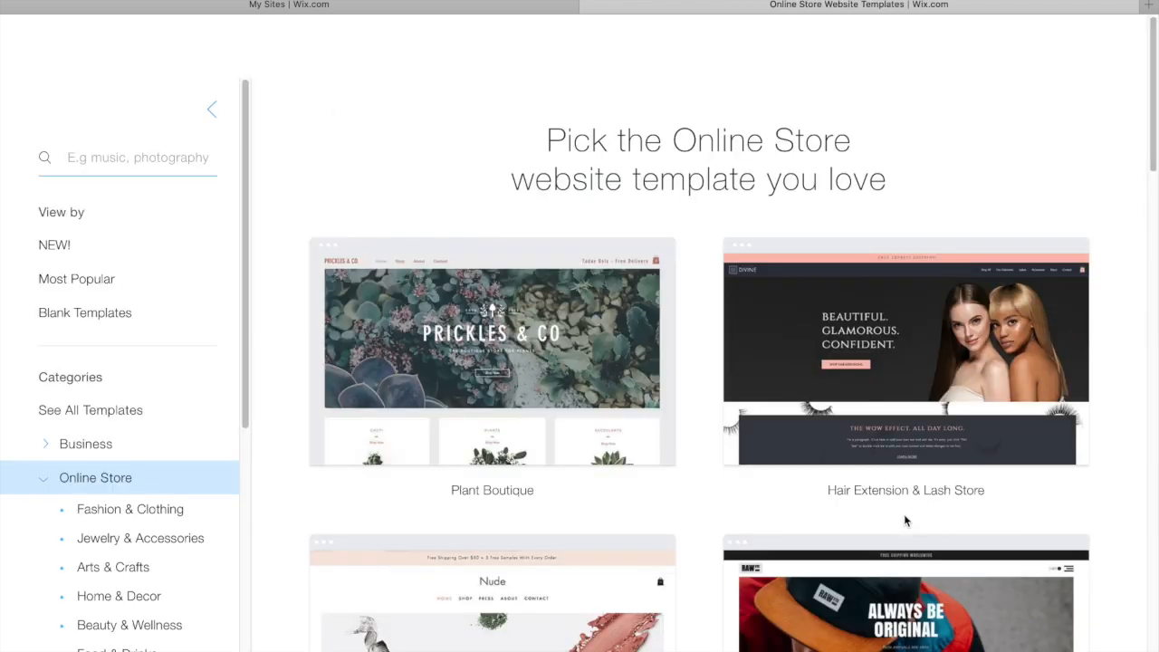
# Step: Look through the Business and Online Store templates and open the Hair Extension & Lash Store template for editing
pyautogui.moveTo(243, 123); pyautogui.dragTo(242, 212)
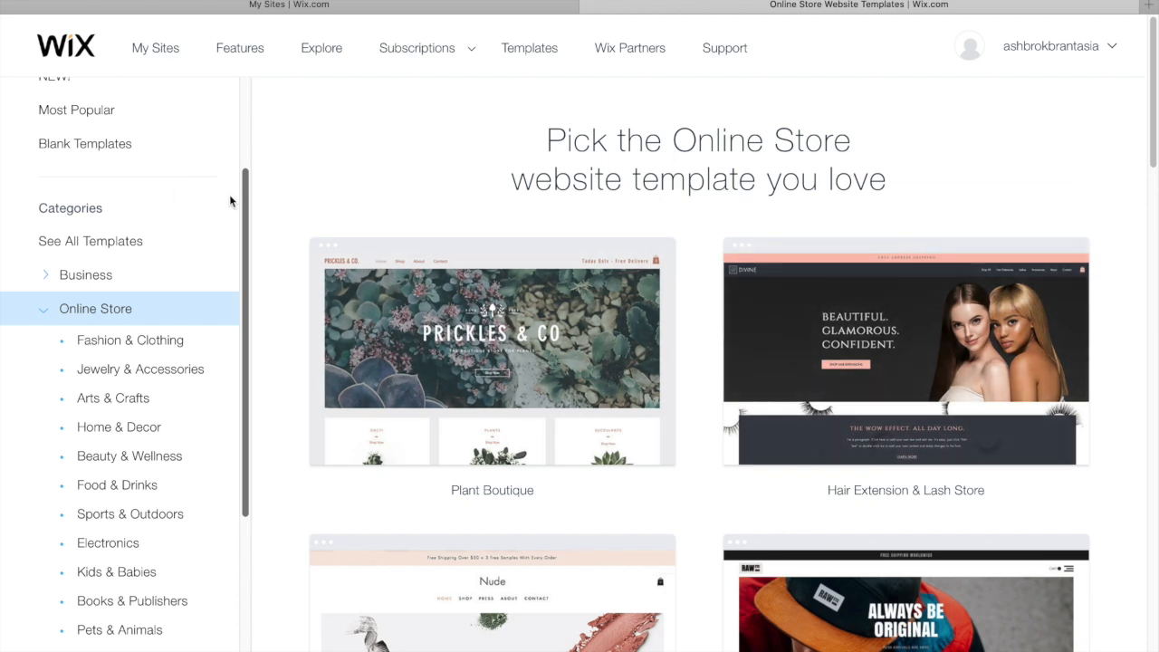
pyautogui.click(128, 275)
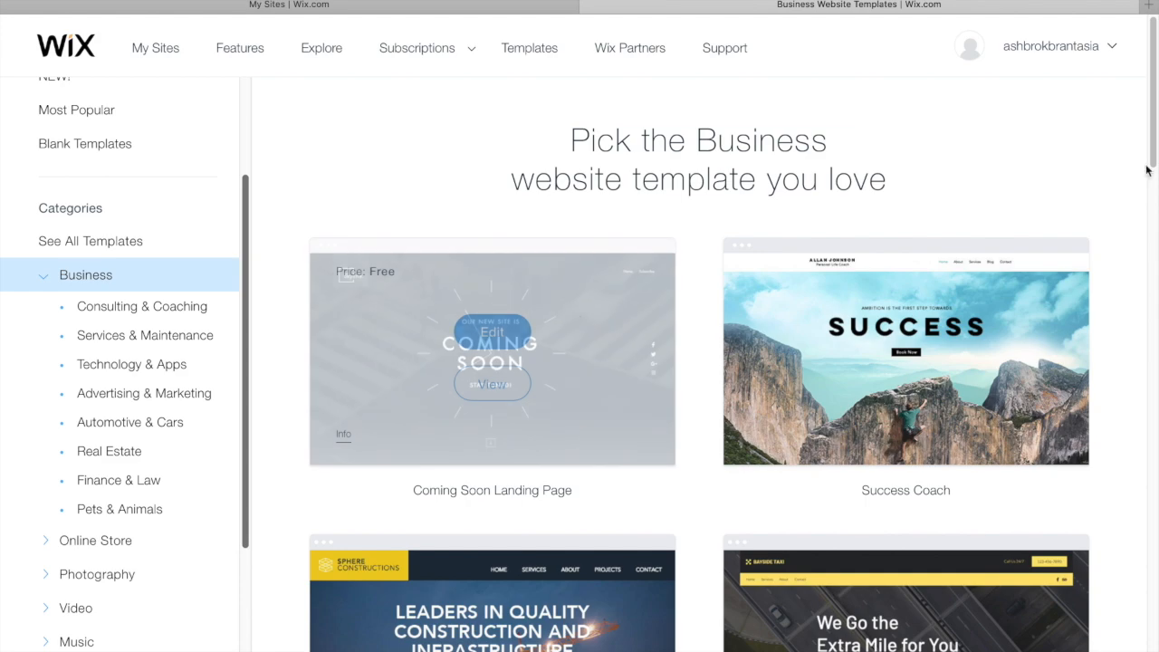
pyautogui.moveTo(1151, 84)
pyautogui.mouseDown()
pyautogui.moveTo(1149, 426)
pyautogui.moveTo(1130, 238)
pyautogui.moveTo(1150, 88)
pyautogui.mouseUp()
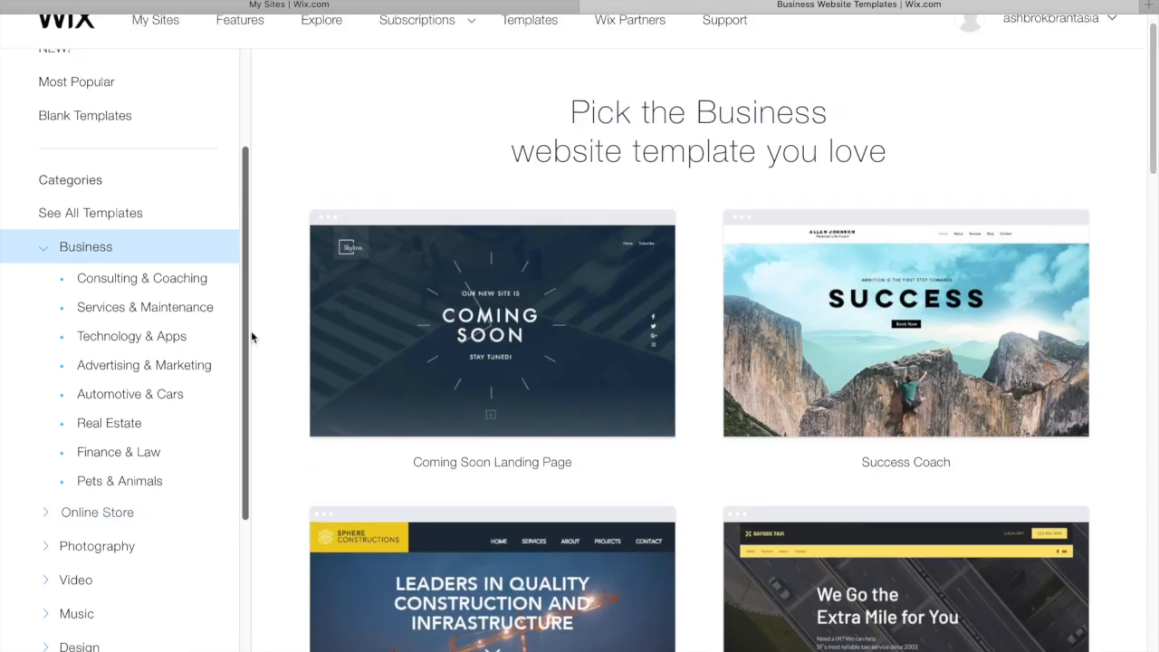
pyautogui.moveTo(246, 303); pyautogui.dragTo(246, 212)
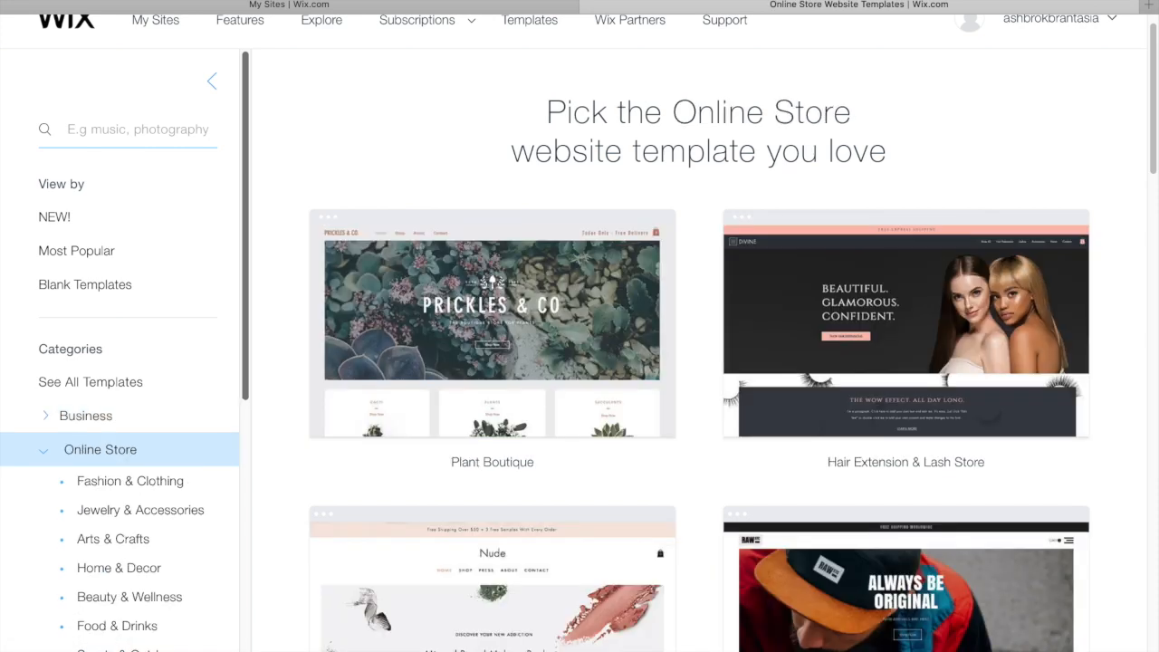
pyautogui.moveTo(1154, 62); pyautogui.dragTo(1142, 85)
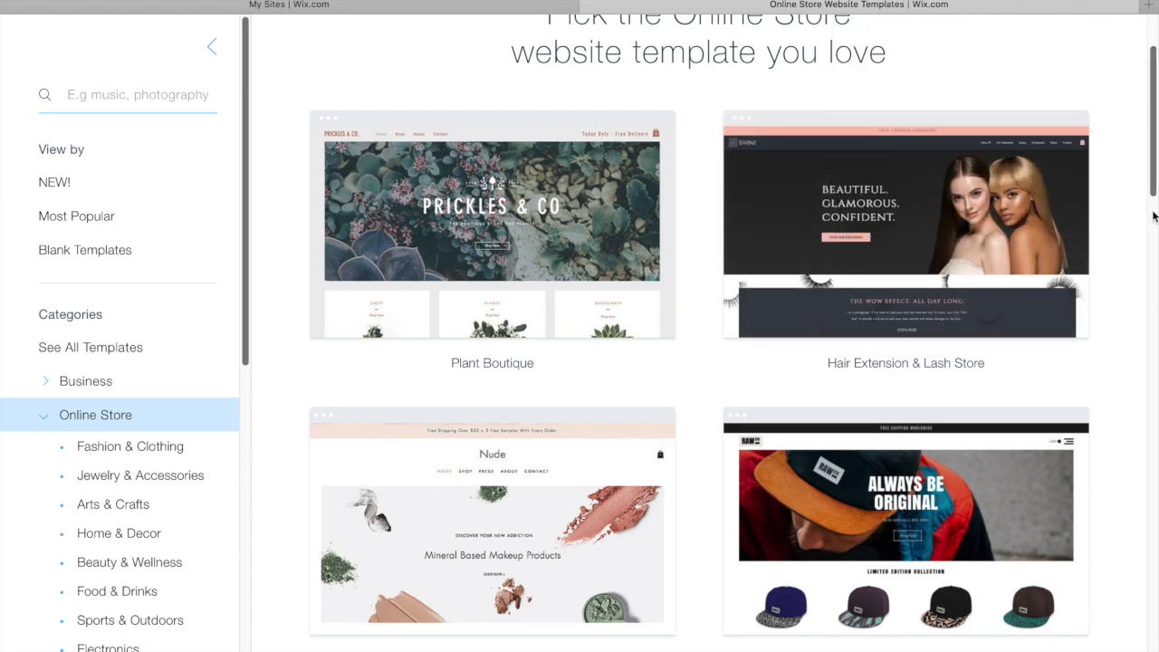
pyautogui.moveTo(1155, 188); pyautogui.dragTo(1155, 132)
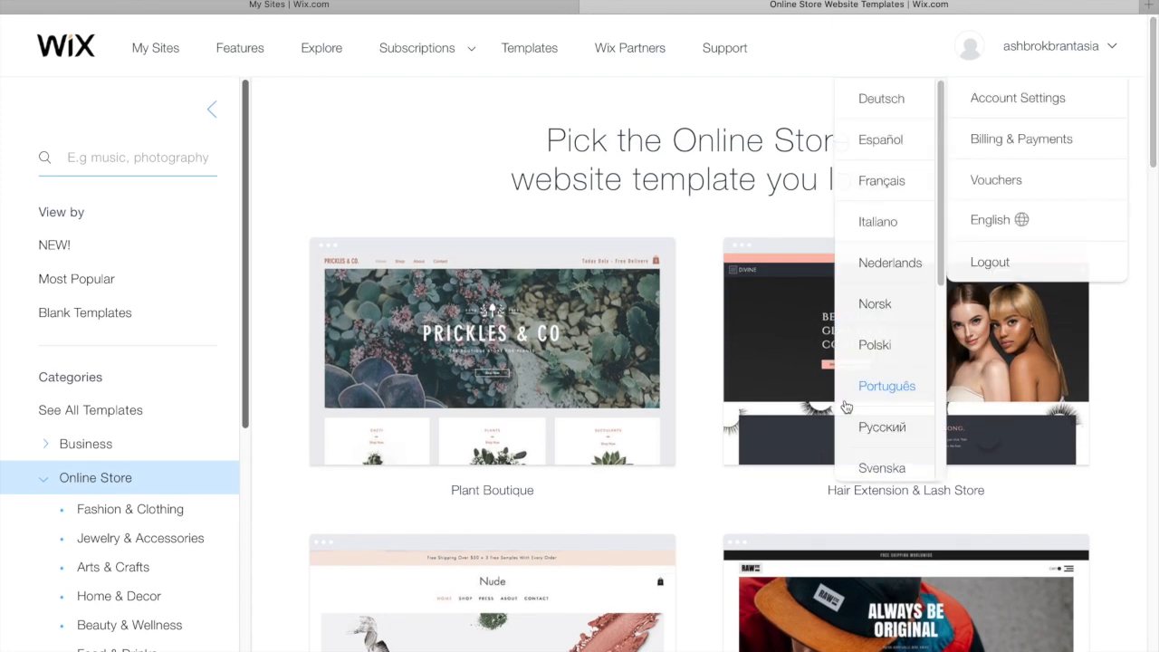
pyautogui.moveTo(799, 348)
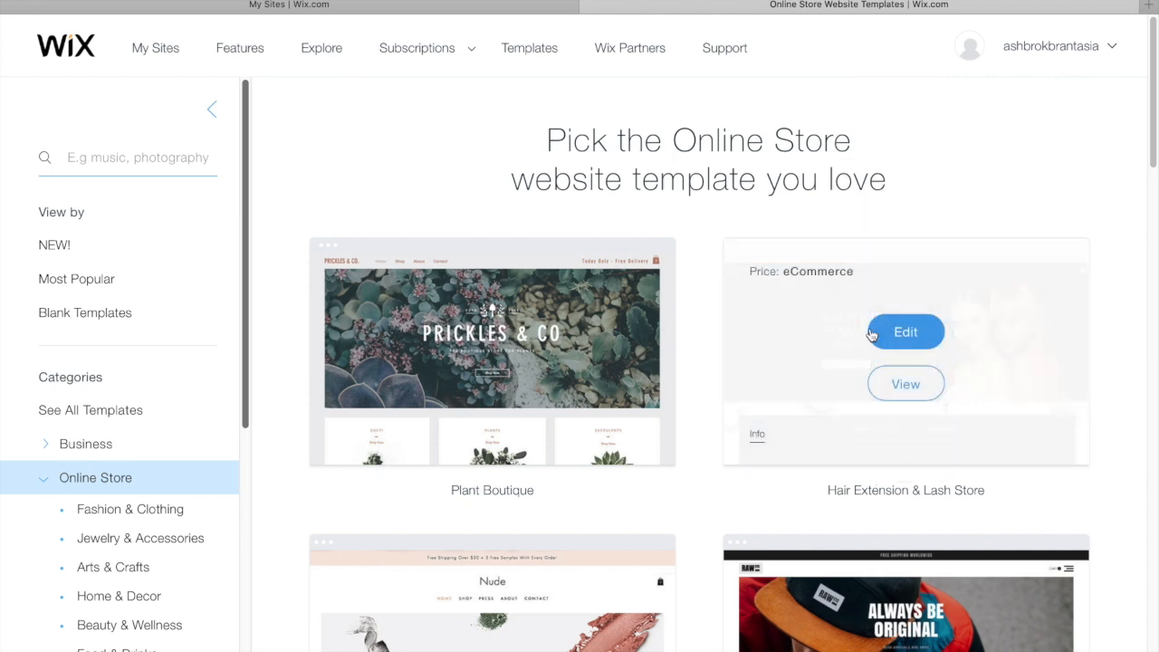
pyautogui.click(903, 334)
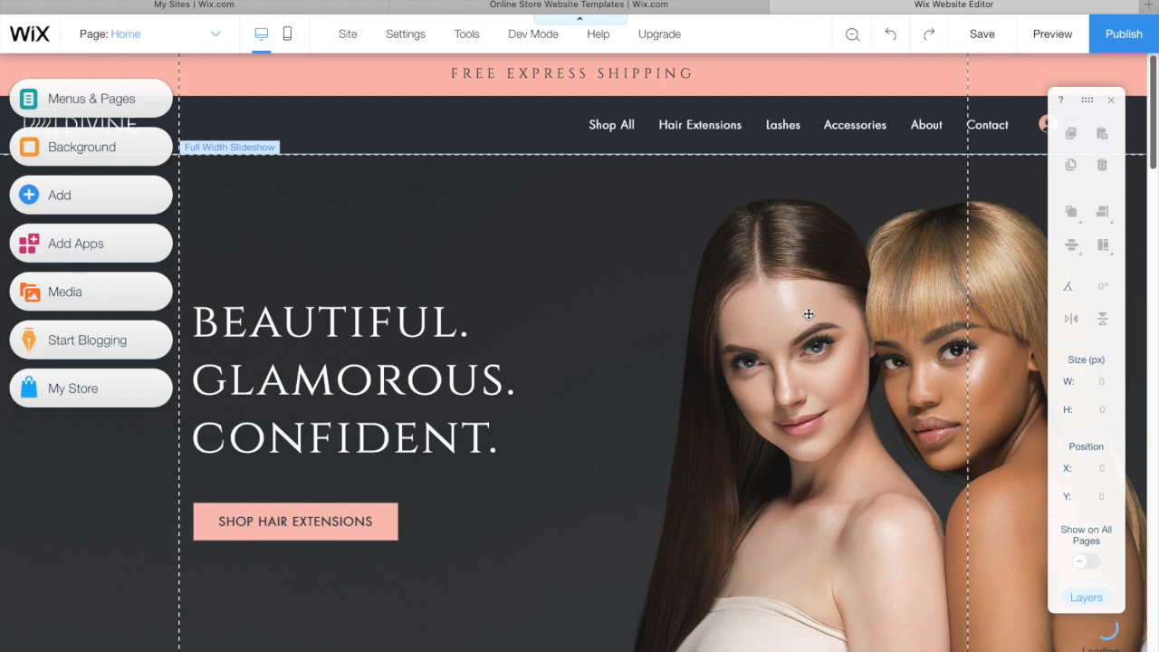
# Step: Select the homepage's full-width slideshow and open the background options for its first slide
pyautogui.click(809, 314)
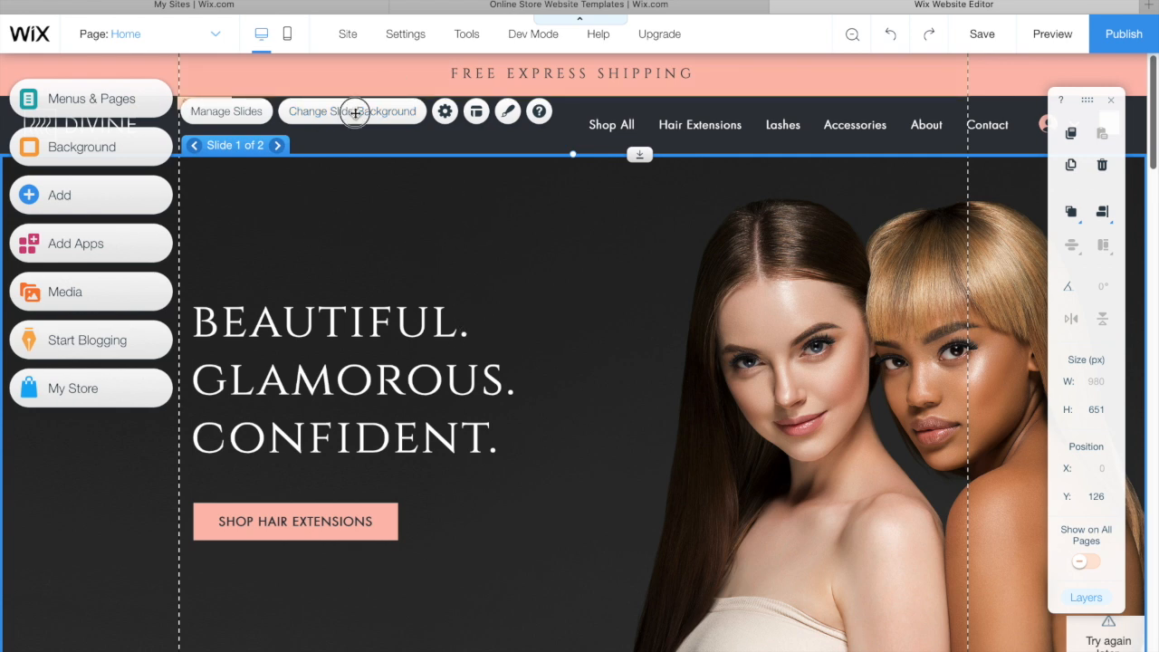
pyautogui.click(355, 113)
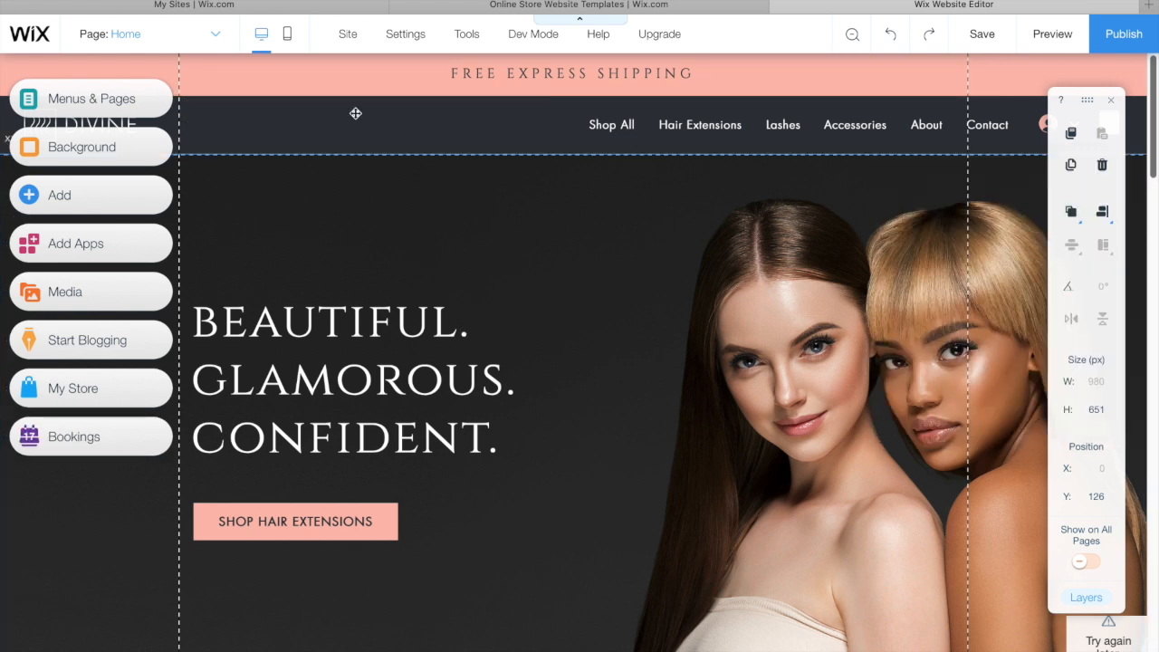
pyautogui.click(355, 114)
pyautogui.click(353, 107)
pyautogui.click(356, 113)
pyautogui.click(408, 114)
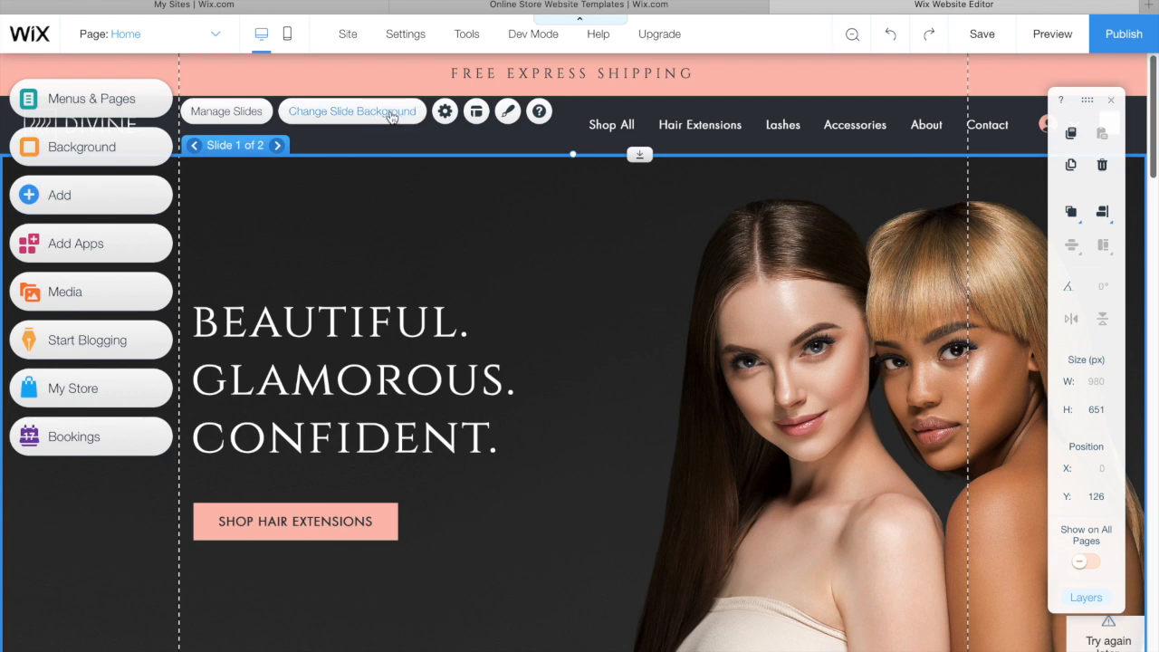
pyautogui.click(390, 116)
pyautogui.click(388, 114)
pyautogui.click(412, 119)
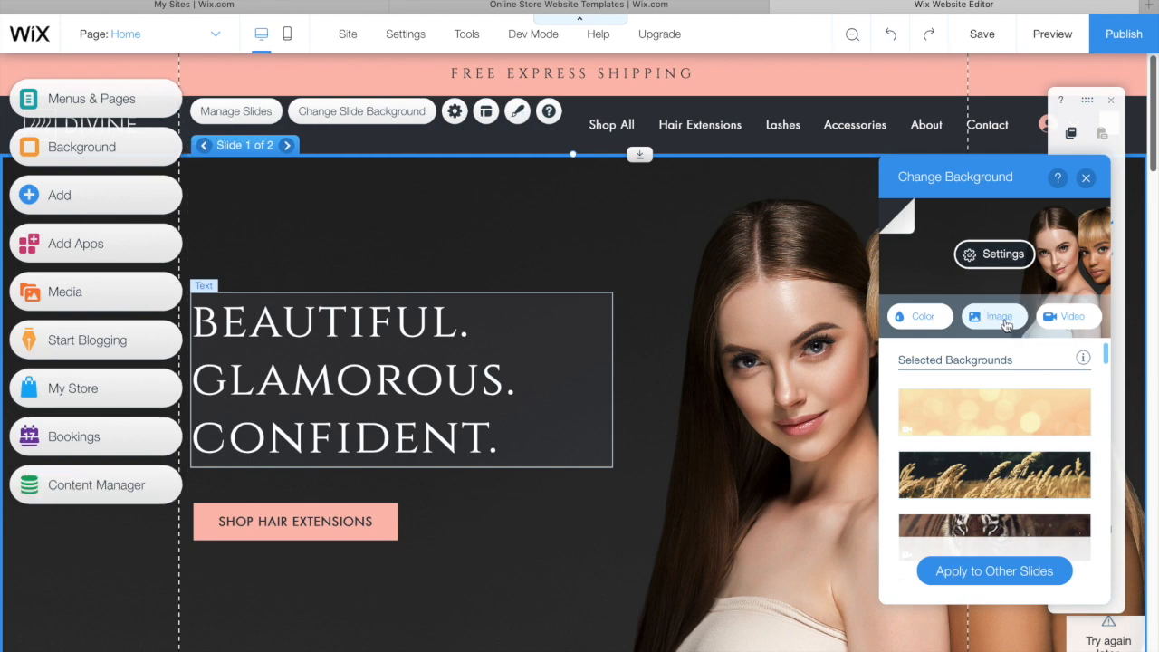
# Step: Upload IMG_5112.JPG and IMG_5368.jpg from the Wix account's media and apply IMG_5112.JPG as the first slide's background
pyautogui.click(1000, 320)
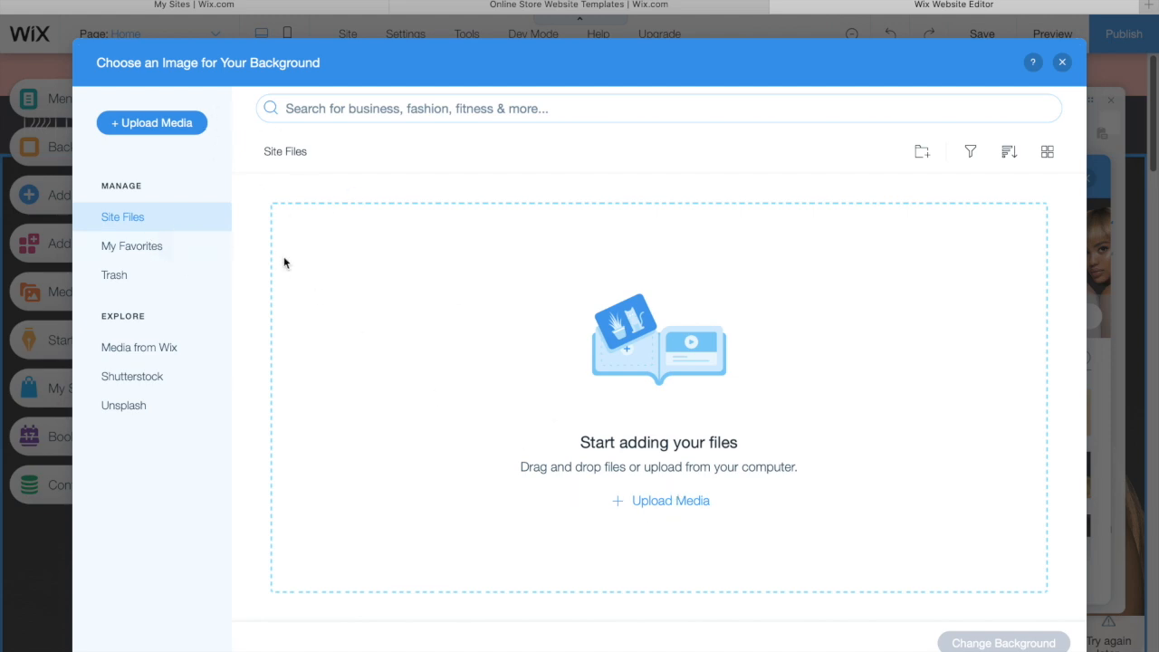
pyautogui.click(154, 352)
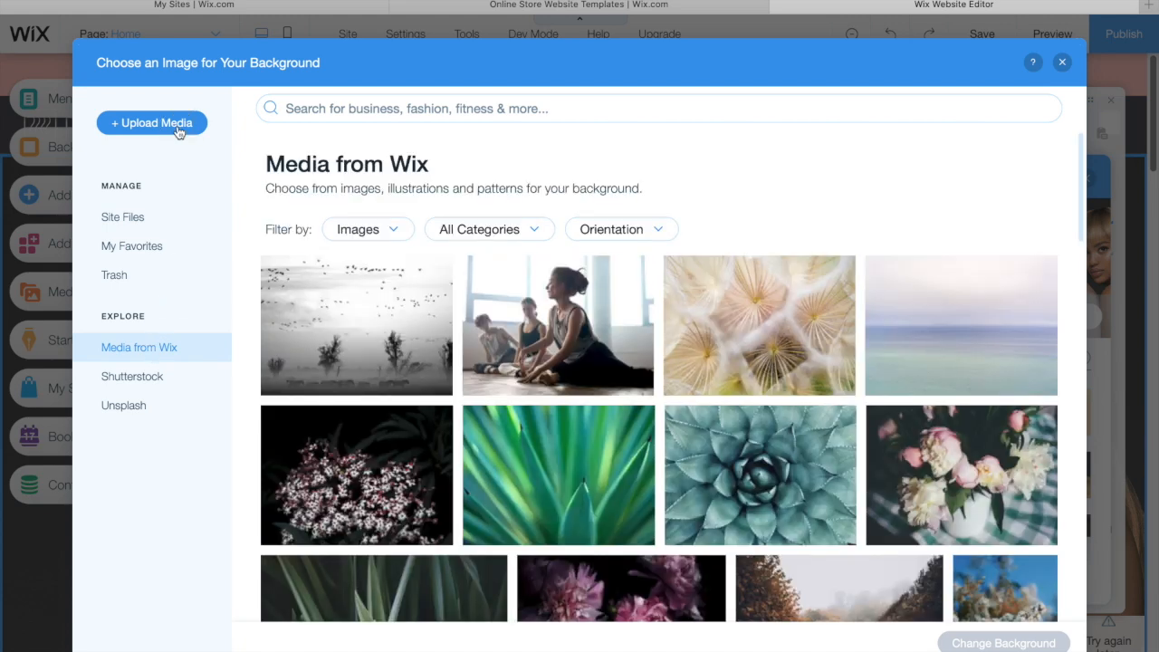
pyautogui.click(186, 127)
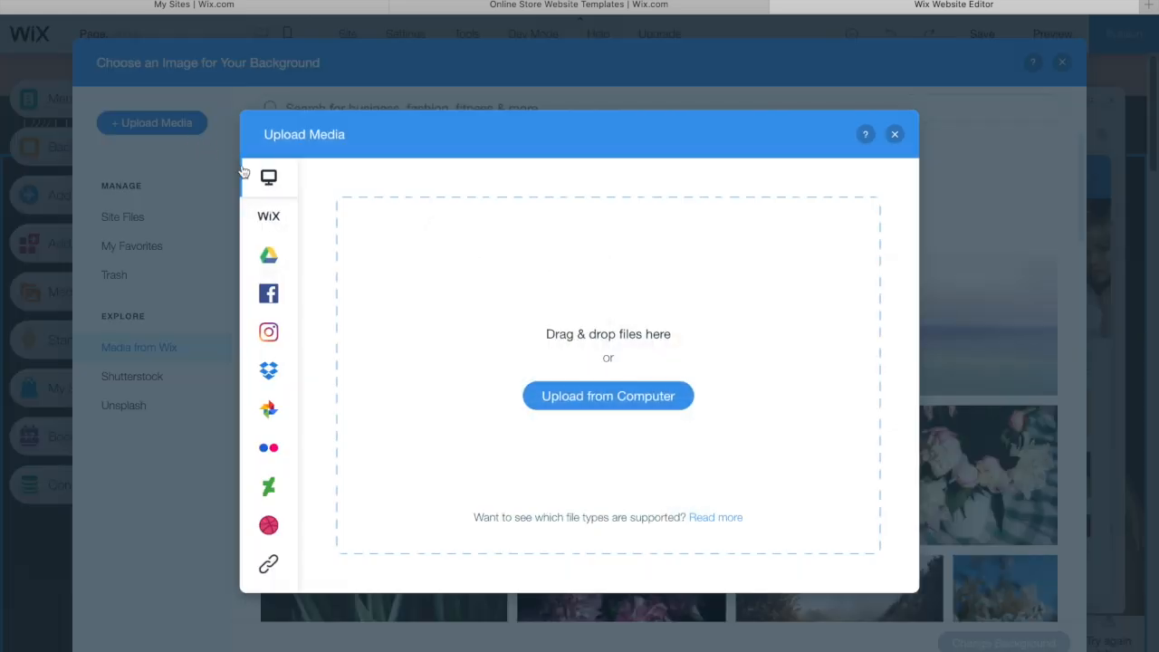
pyautogui.click(282, 224)
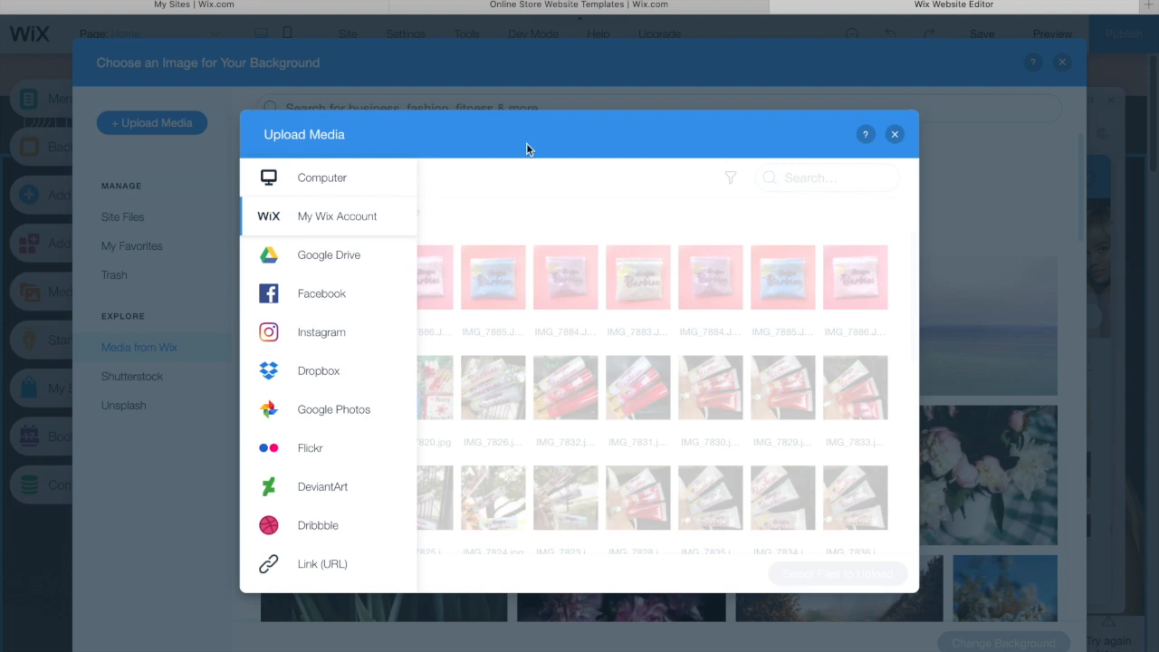
pyautogui.moveTo(915, 238); pyautogui.dragTo(920, 368)
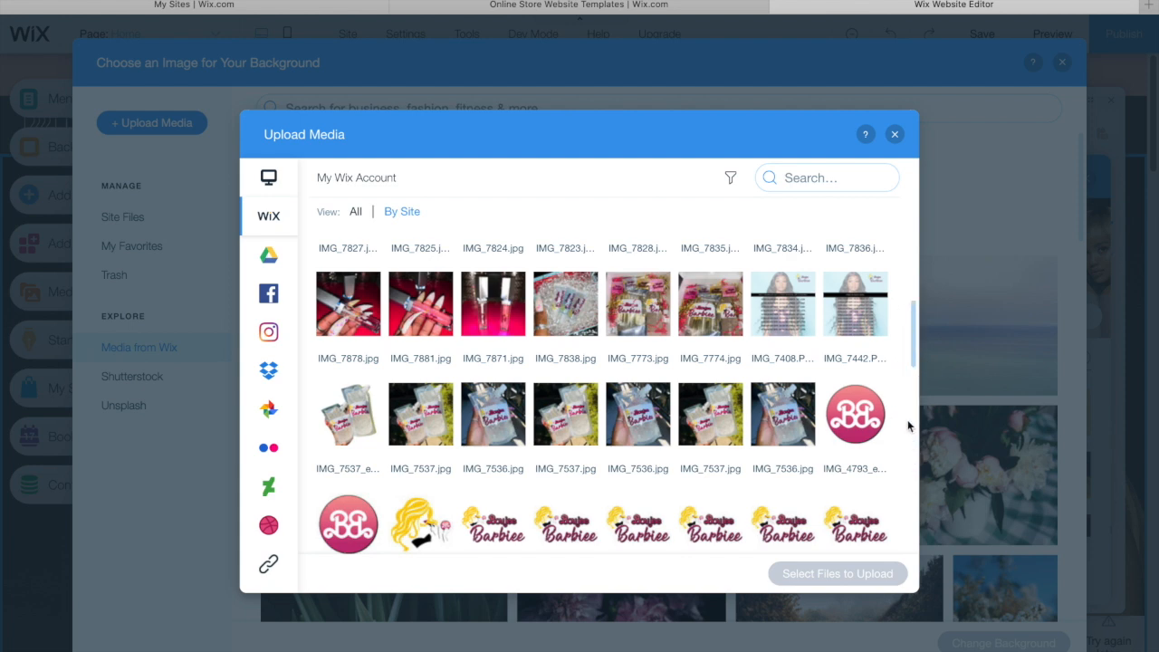
pyautogui.moveTo(908, 353); pyautogui.dragTo(910, 489)
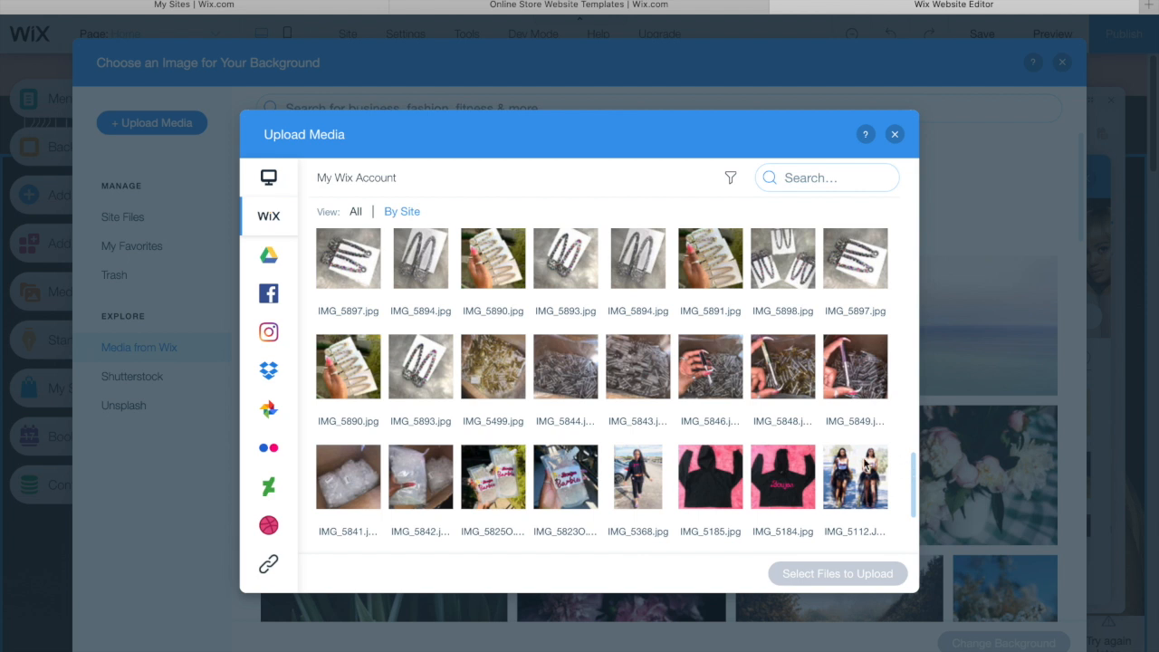
pyautogui.click(855, 471)
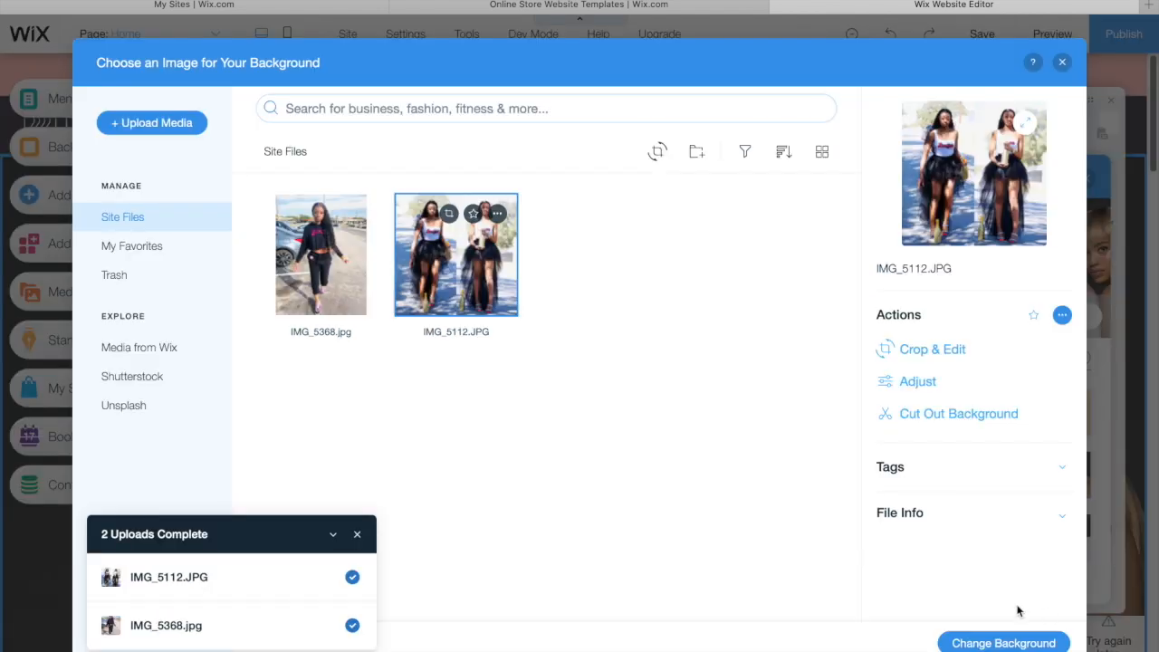
pyautogui.click(983, 643)
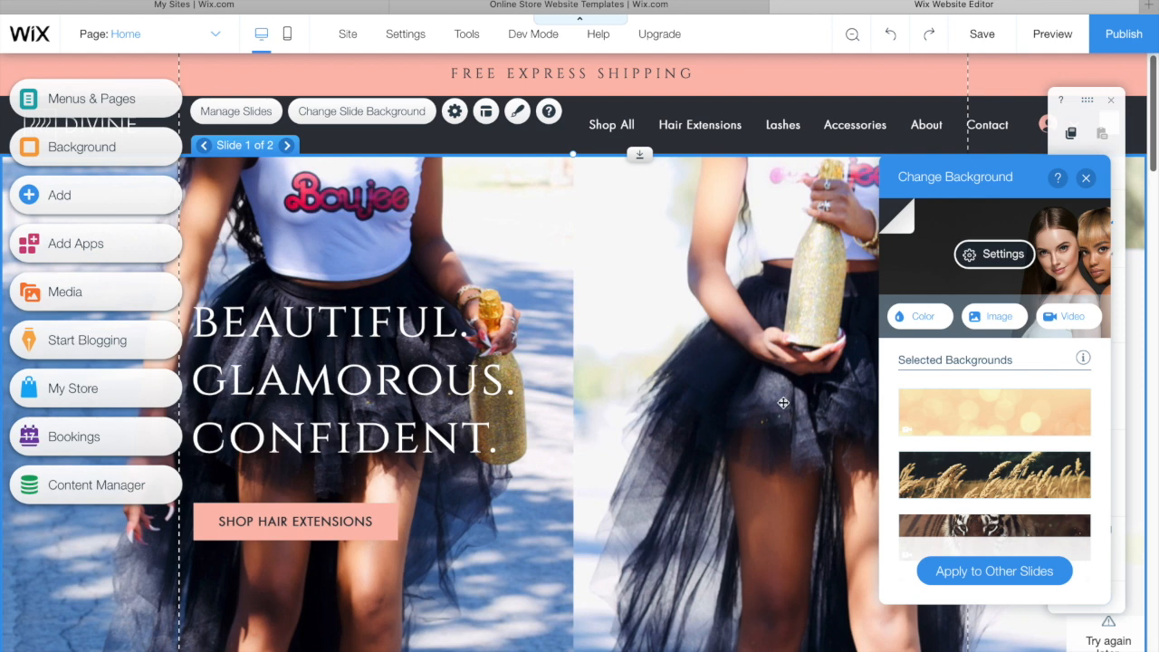
pyautogui.click(1012, 264)
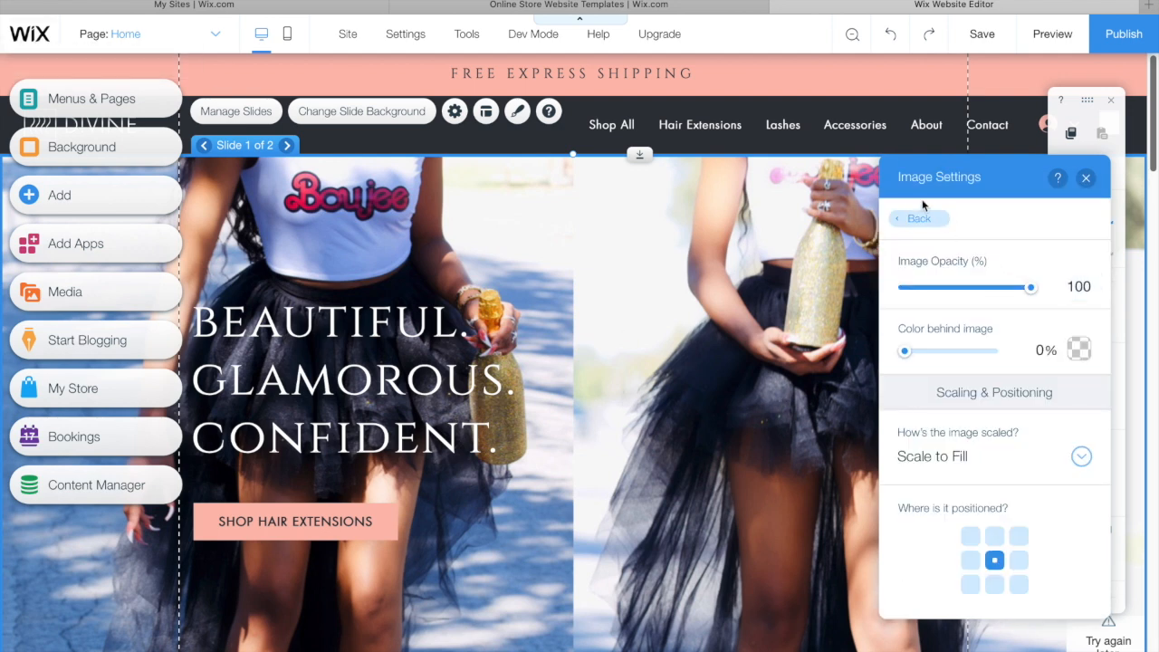
pyautogui.click(911, 220)
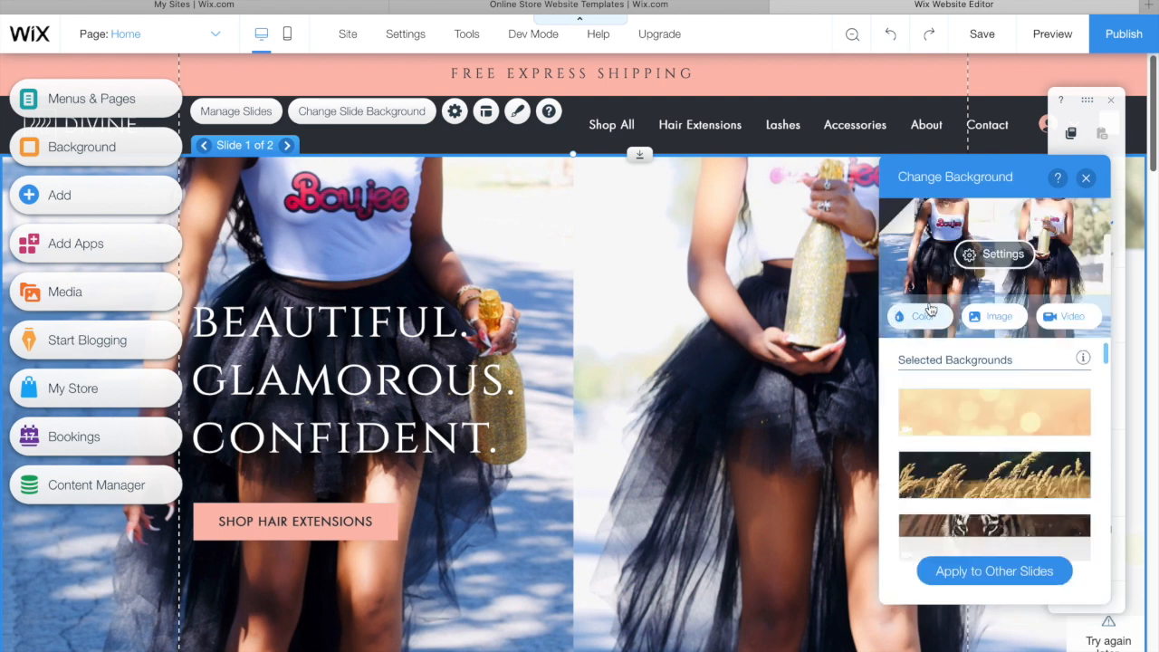
pyautogui.moveTo(1107, 356); pyautogui.dragTo(1109, 290)
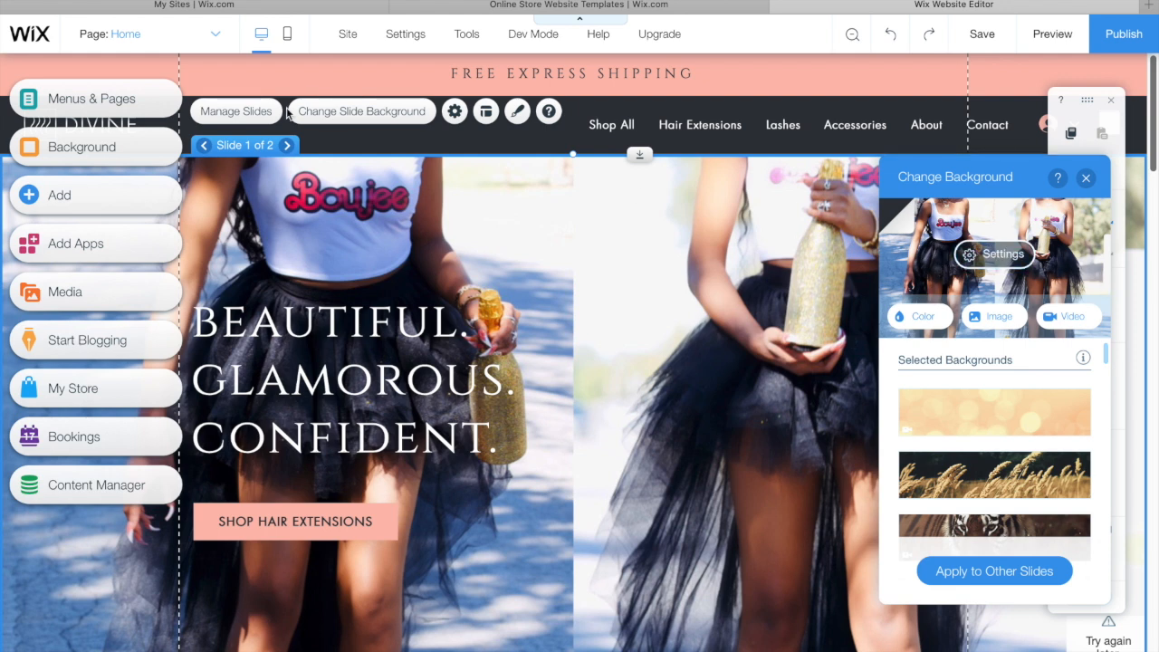
# Step: Move Slide 2 ahead of Slide 1 in the slideshow's slide order
pyautogui.click(248, 109)
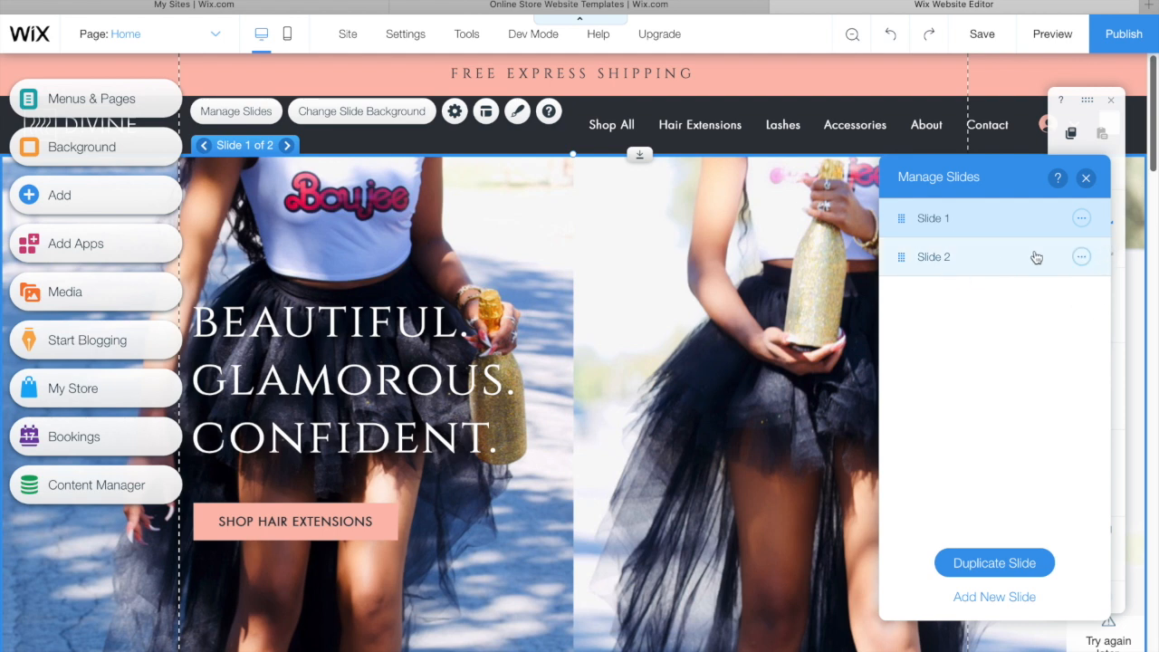
pyautogui.click(925, 261)
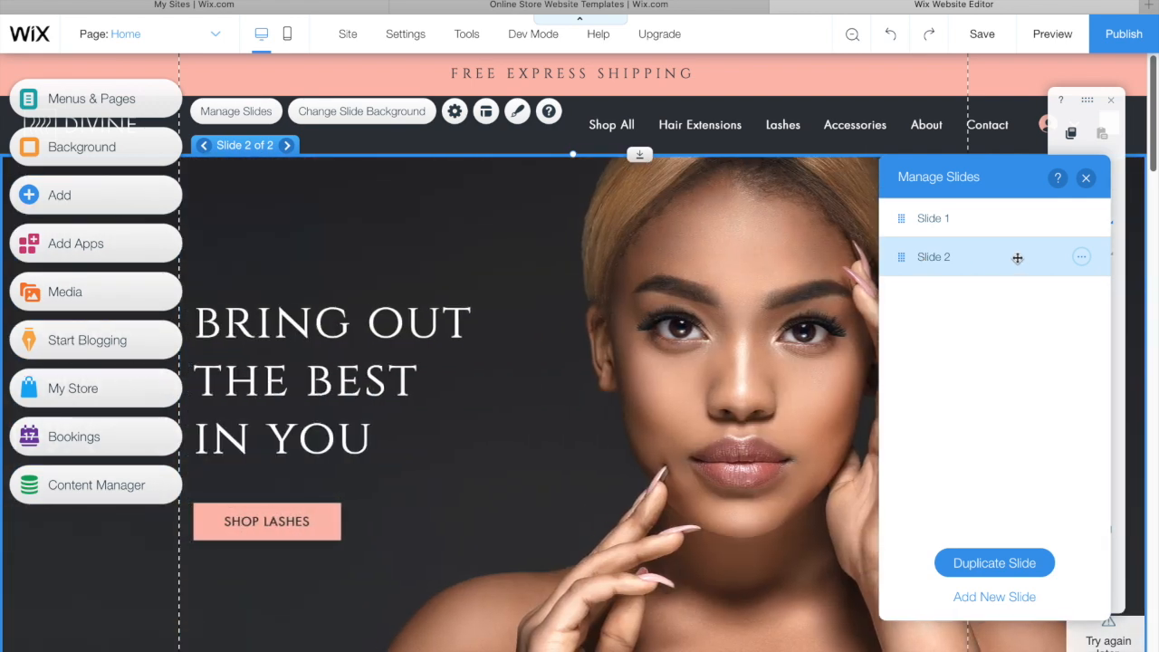
pyautogui.moveTo(1017, 258); pyautogui.dragTo(1018, 211)
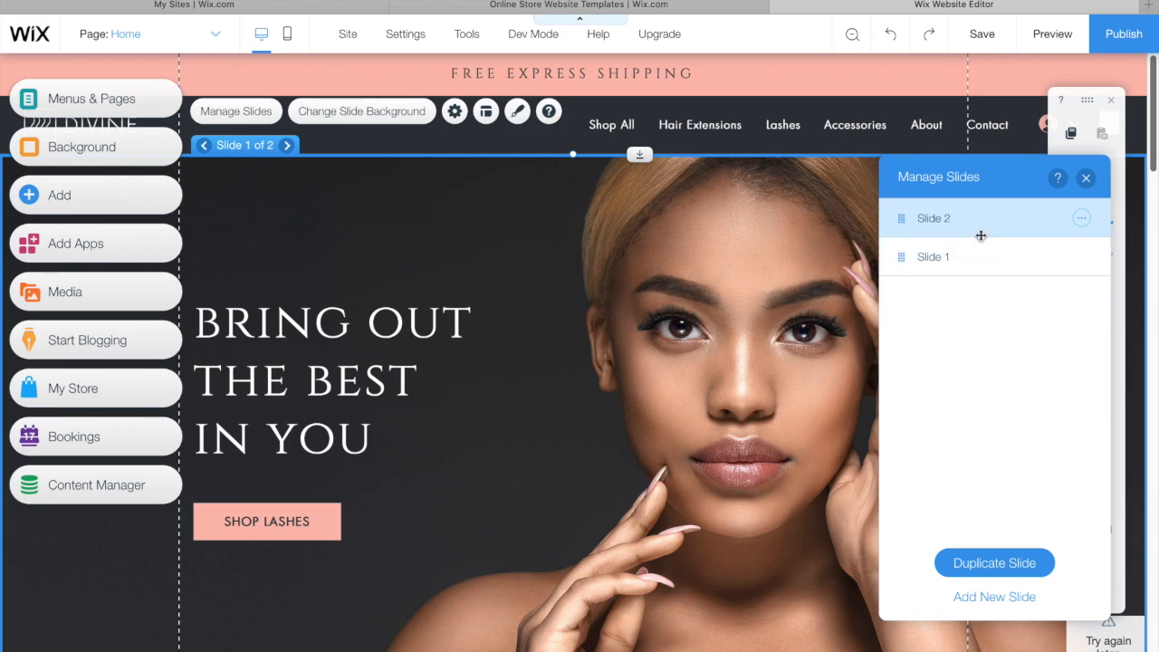
# Step: Delete Slide 2 from the slideshow and close the slide management
pyautogui.click(1034, 226)
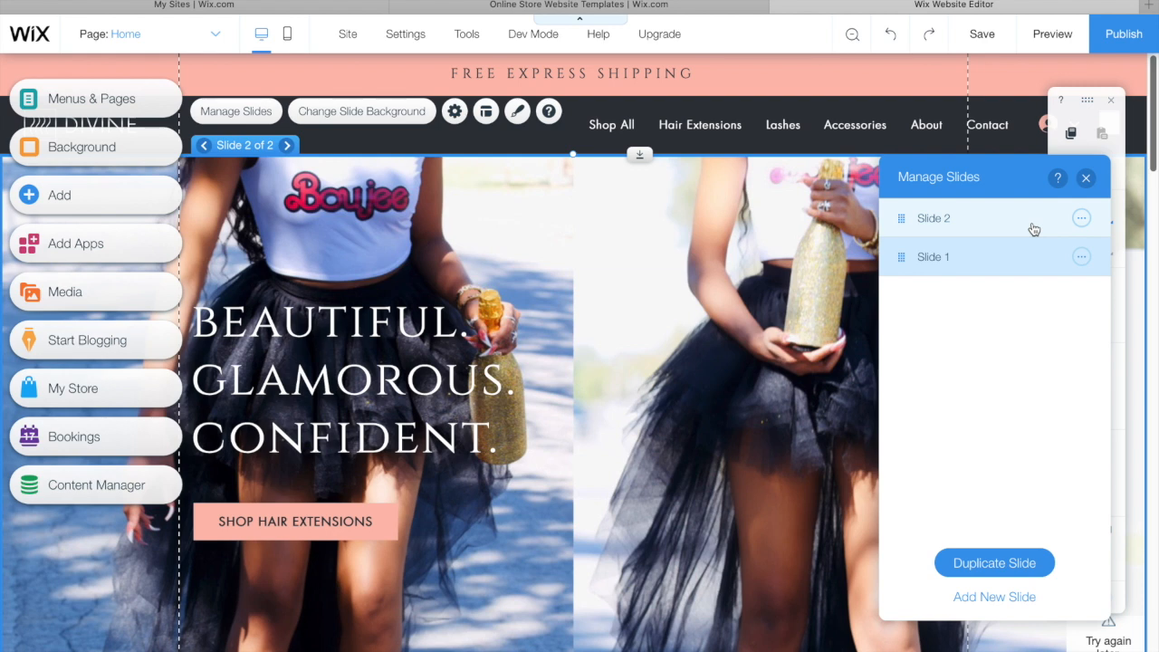
pyautogui.click(1083, 220)
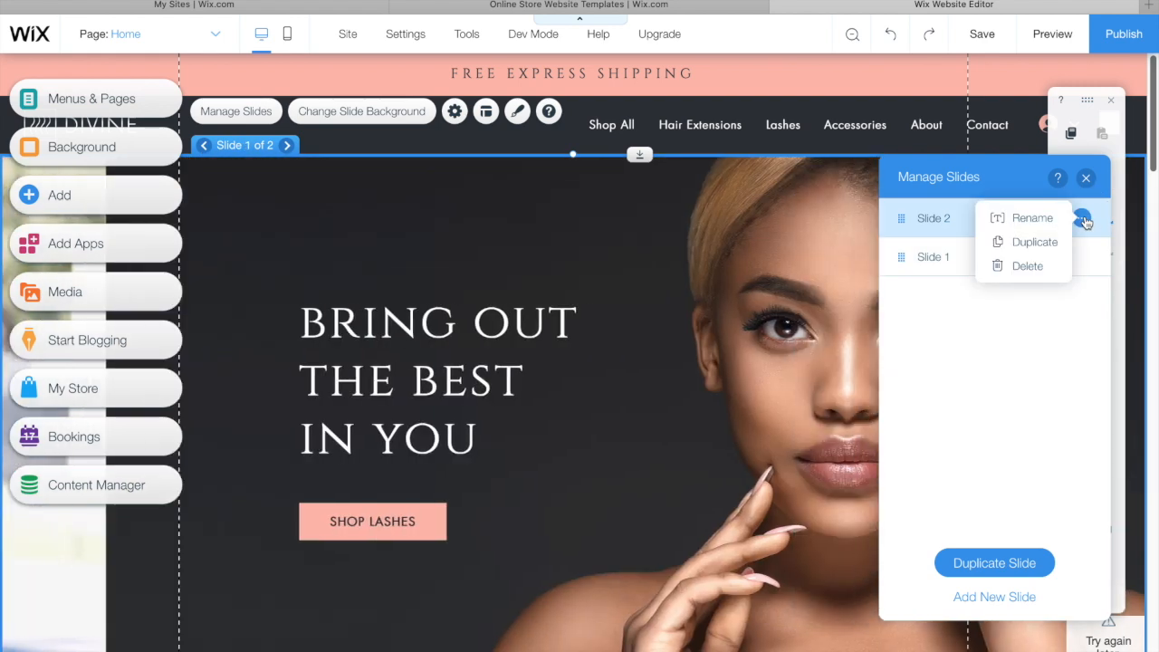
pyautogui.click(1022, 268)
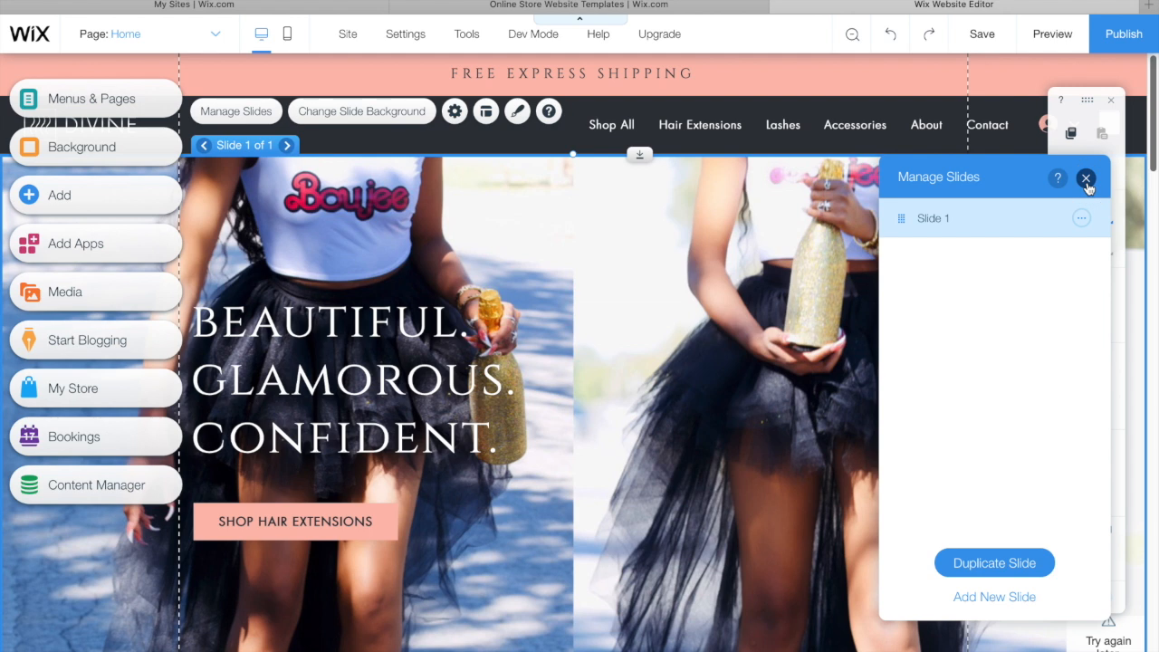
pyautogui.click(1086, 177)
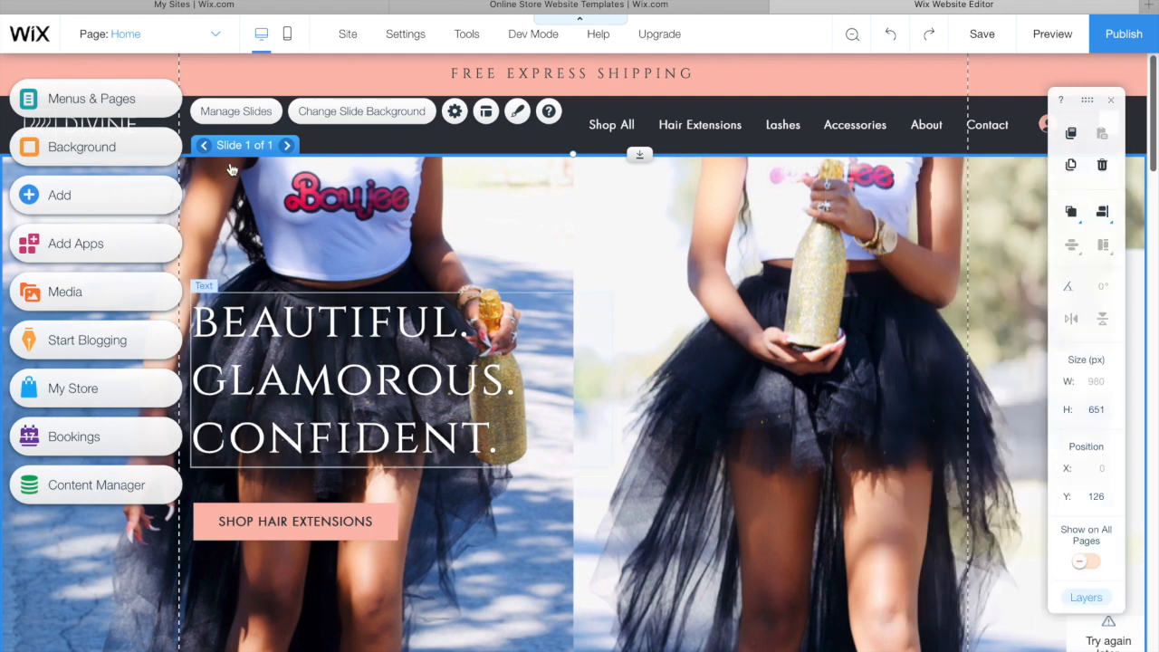
# Step: Replace the top announcement strip's text with "USE CODE:BARBIEE FOR 20% OFF"
pyautogui.click(570, 75)
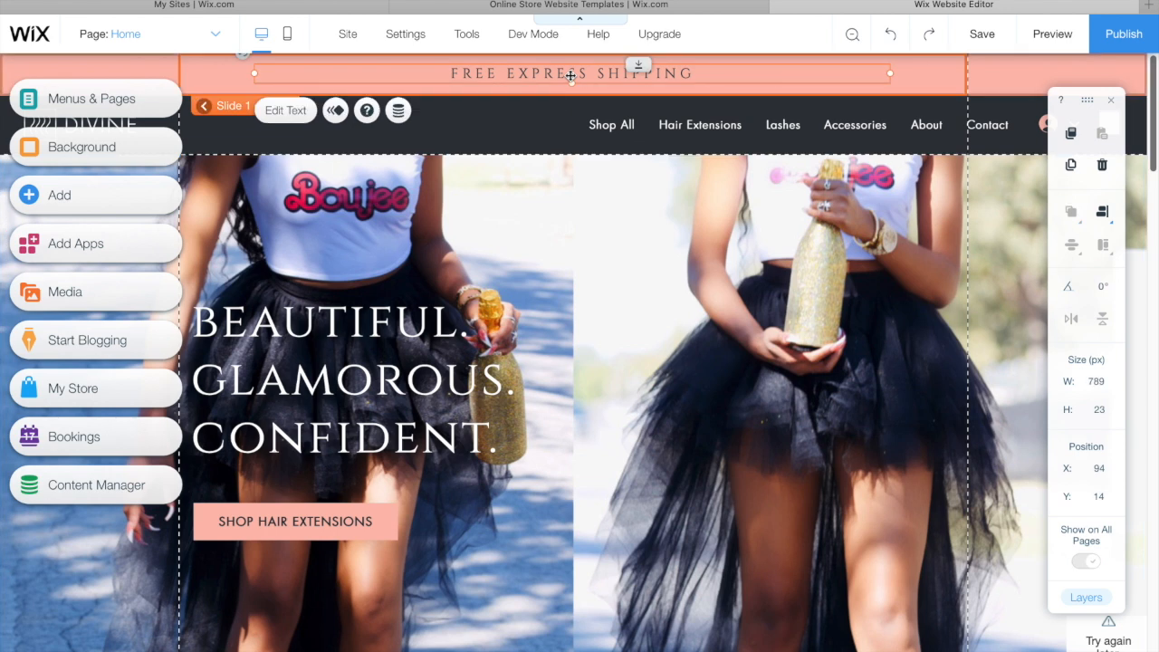
pyautogui.doubleClick(706, 73)
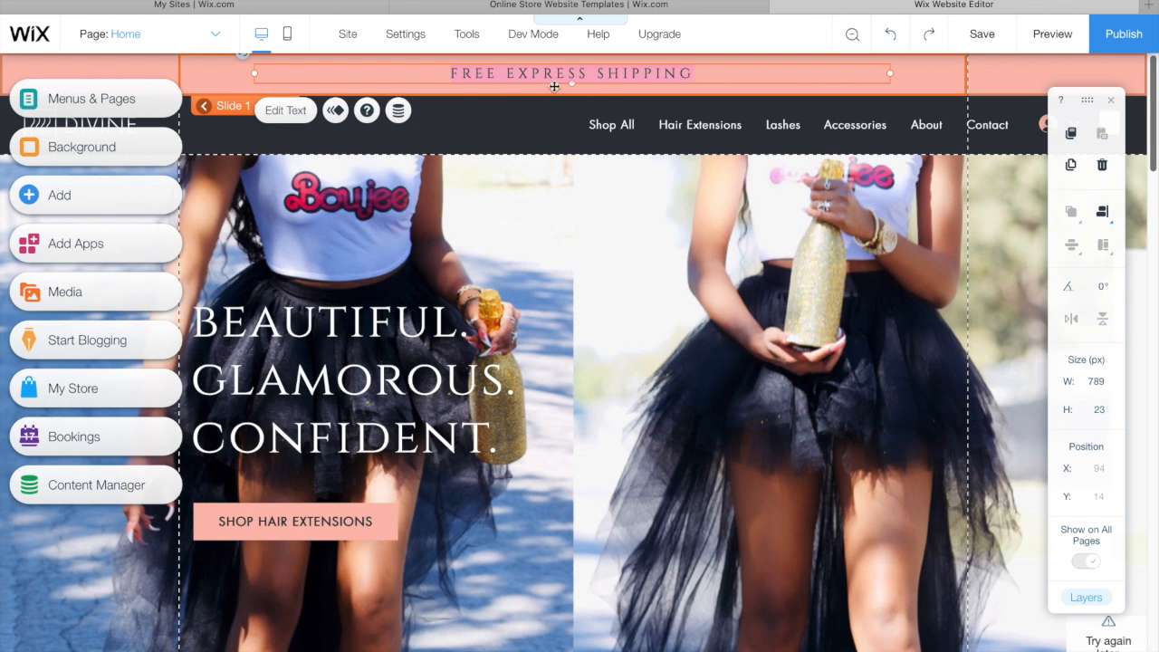
pyautogui.write('U')
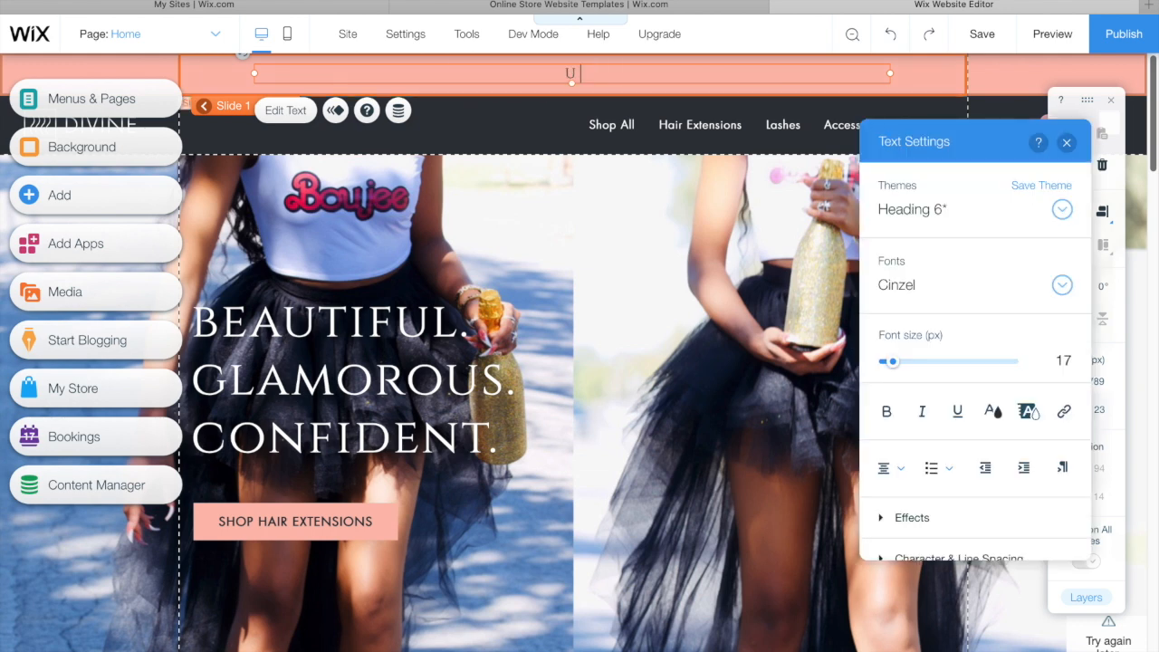
pyautogui.write('SE CODE:BAR')
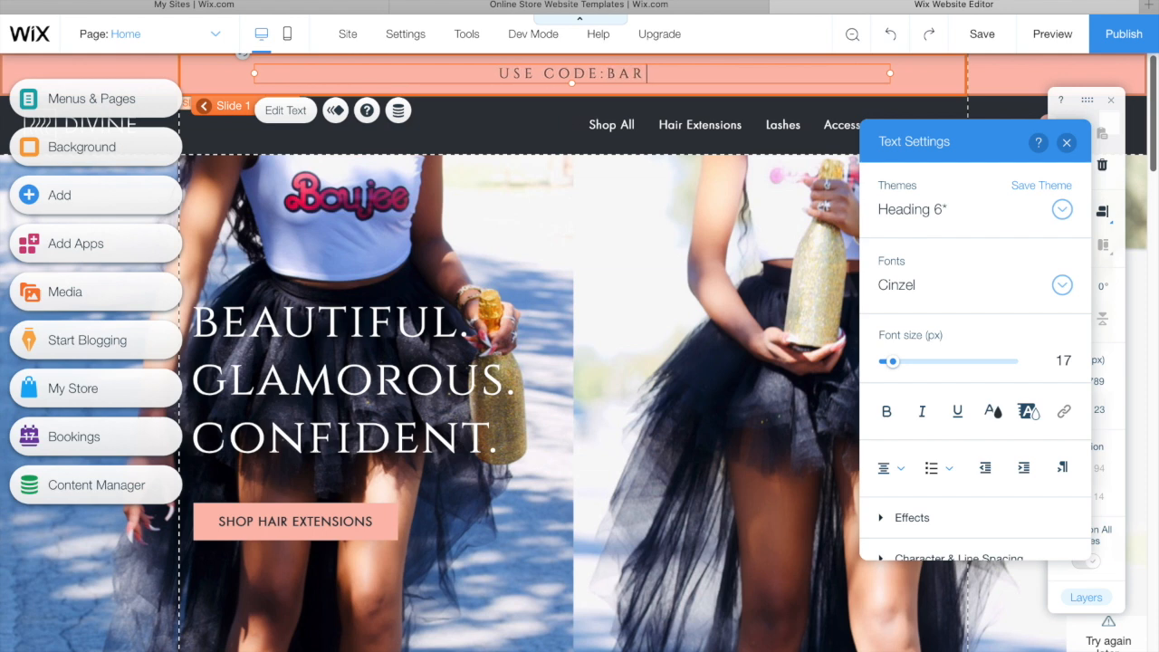
pyautogui.write('BIEE FO')
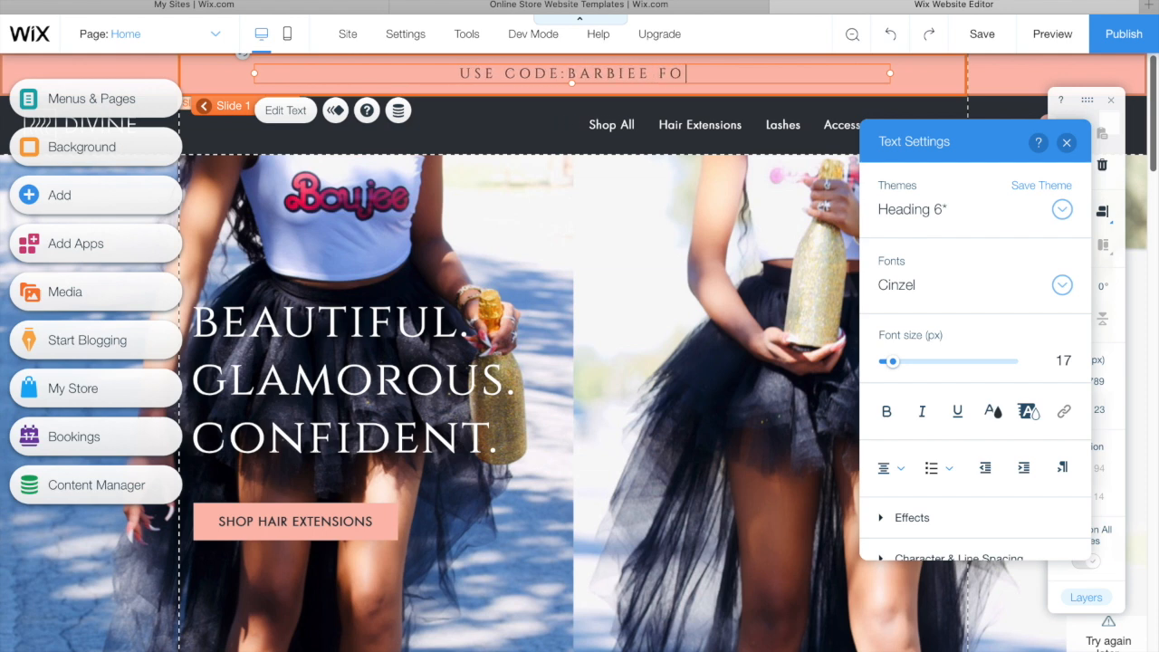
pyautogui.write('R MONEY')
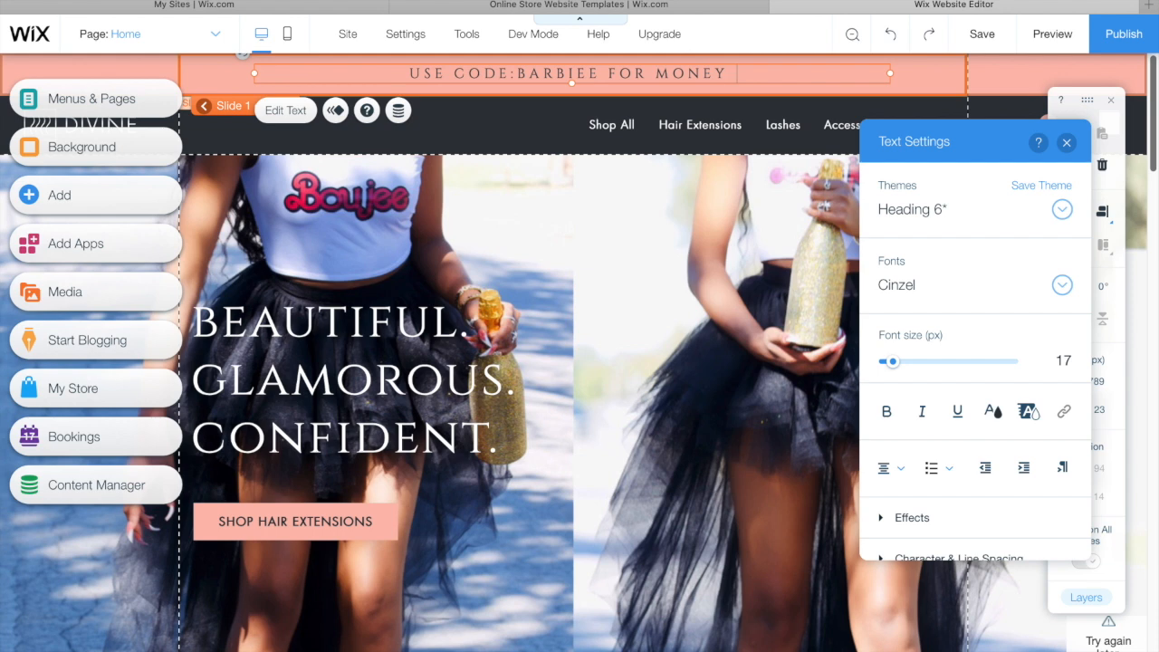
pyautogui.press('BackSpace')
pyautogui.press('BackSpace')
pyautogui.press('BackSpace')
pyautogui.press('BackSpace')
pyautogui.press('BackSpace')
pyautogui.press('BackSpace')
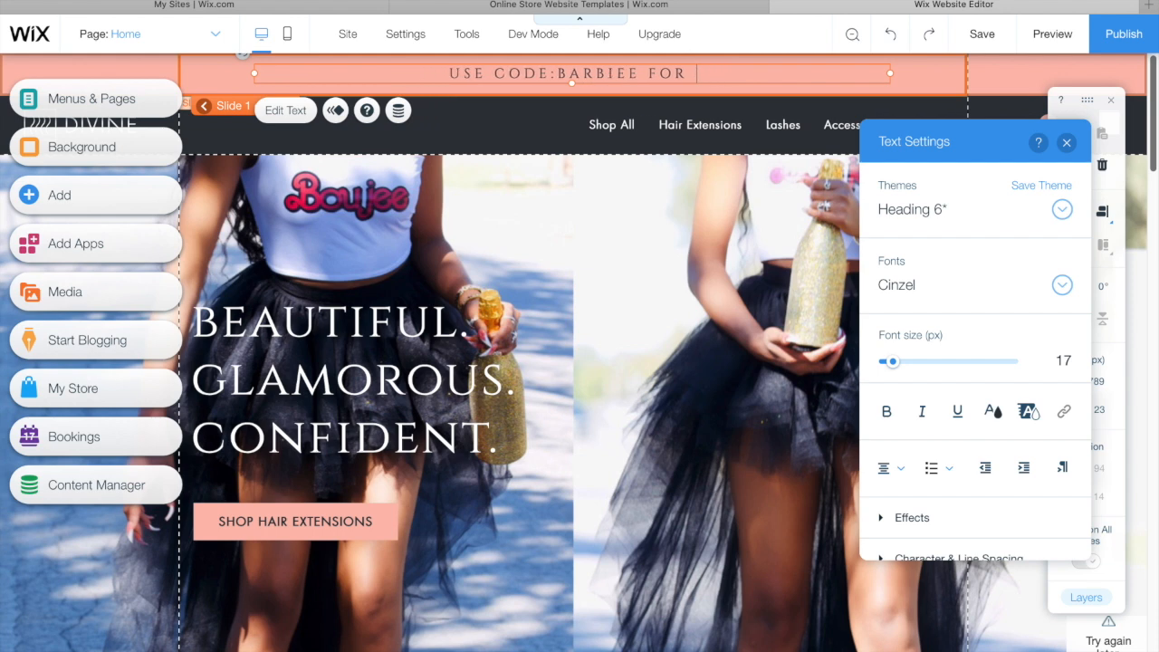
pyautogui.write('20% ')
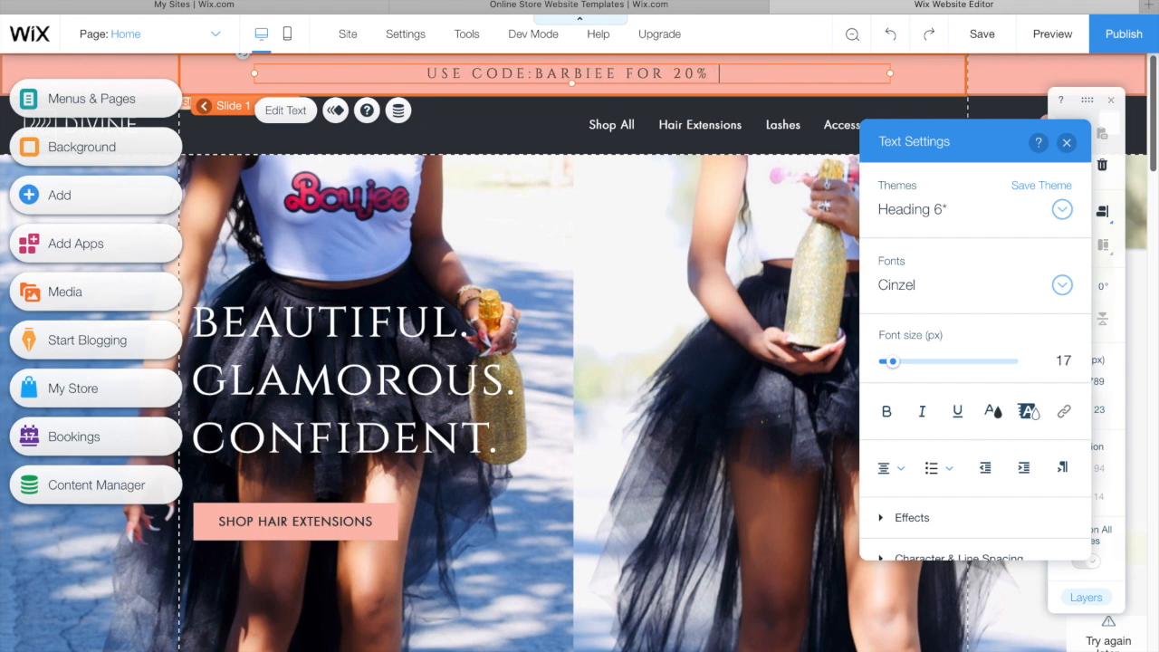
pyautogui.write('OFF')
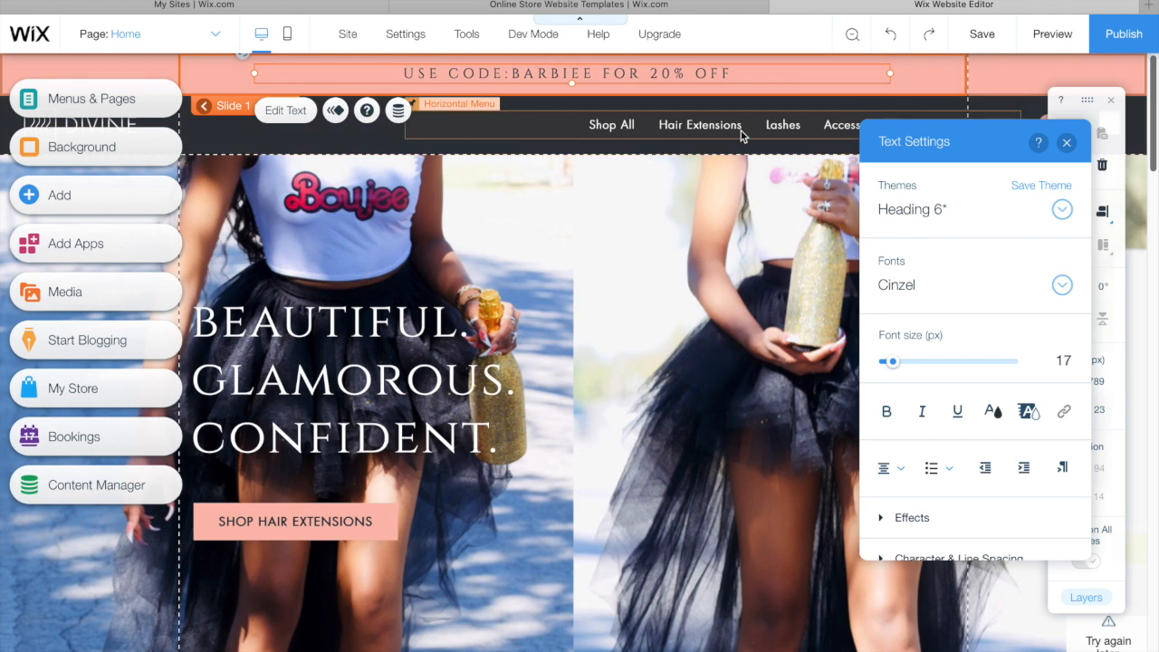
# Step: Select the header's horizontal menu and check its Pin to Screen settings, leaving them as they are
pyautogui.click(706, 126)
pyautogui.moveTo(913, 144); pyautogui.dragTo(914, 141)
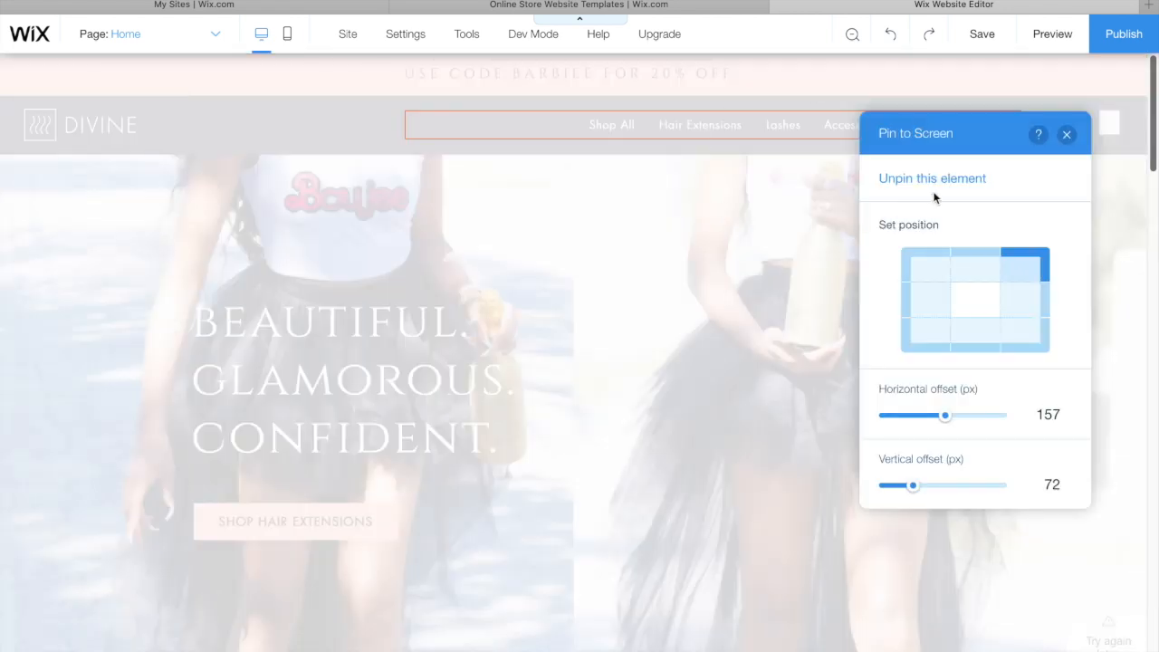
pyautogui.click(1068, 136)
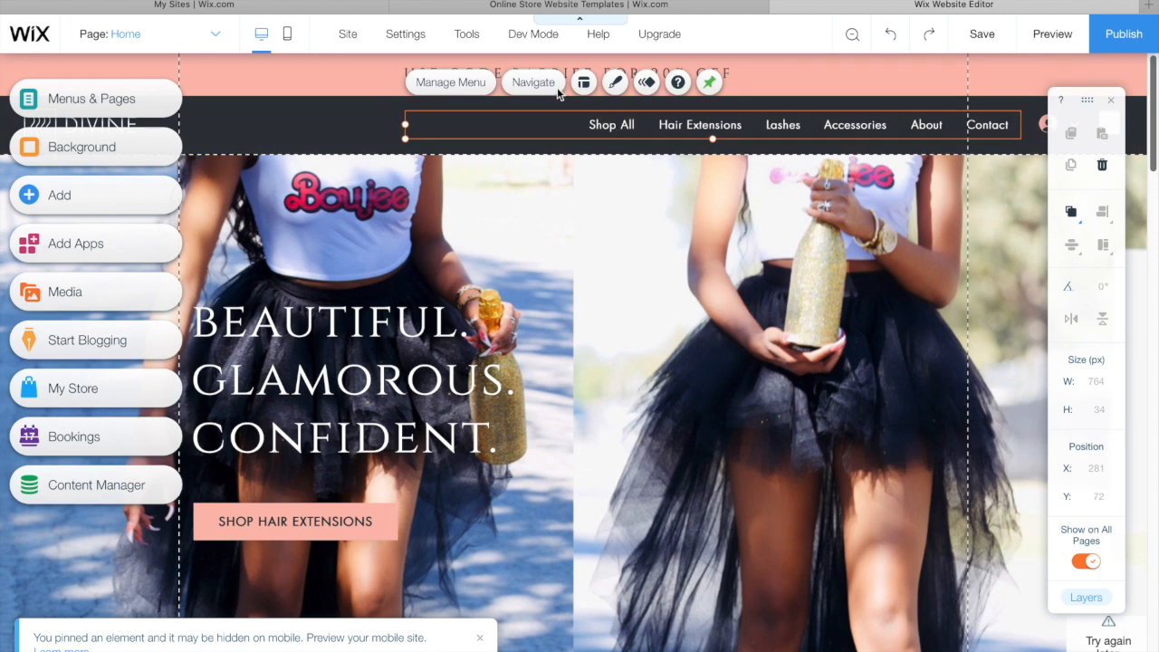
# Step: Apply the bold condensed preset with the green HOME item from Discover More Menus to the header's horizontal menu
pyautogui.click(487, 86)
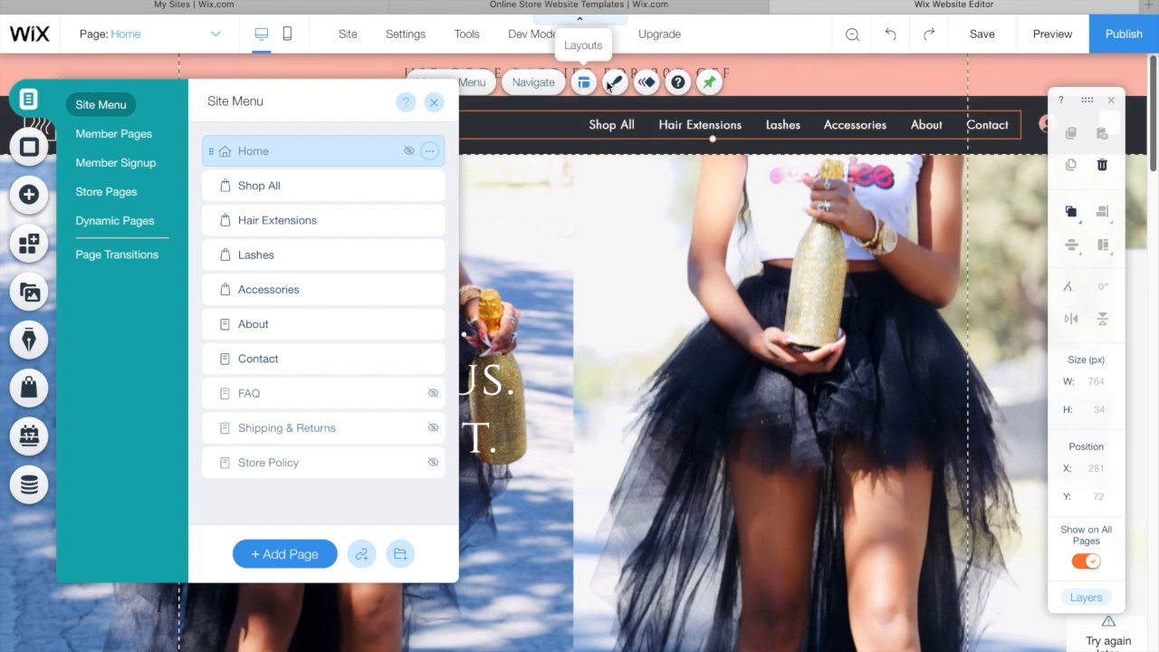
pyautogui.click(618, 84)
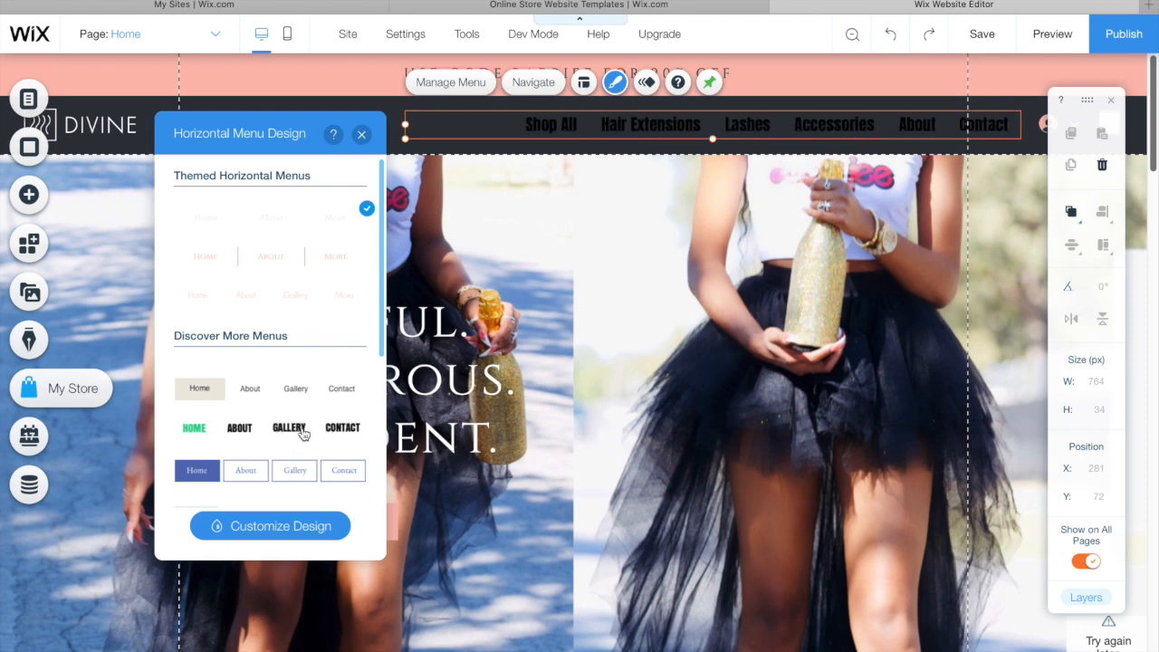
pyautogui.click(303, 435)
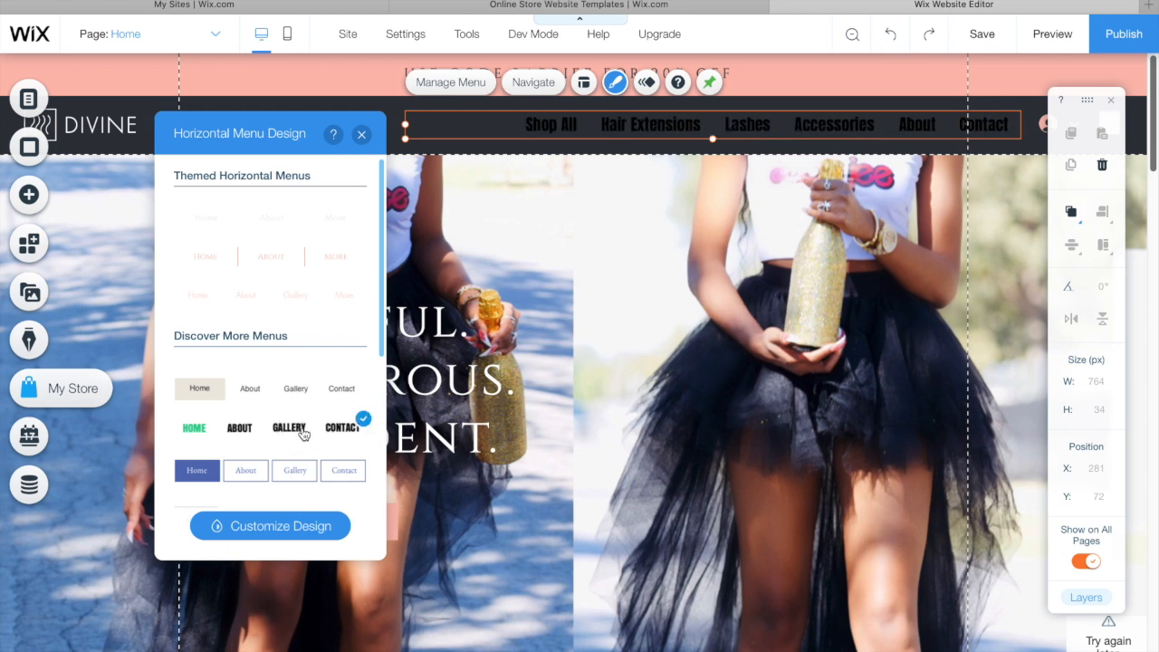
# Step: Open the menu's design customisation and examine its dropdown background opacity, corner and shadow settings for the regular state
pyautogui.click(290, 527)
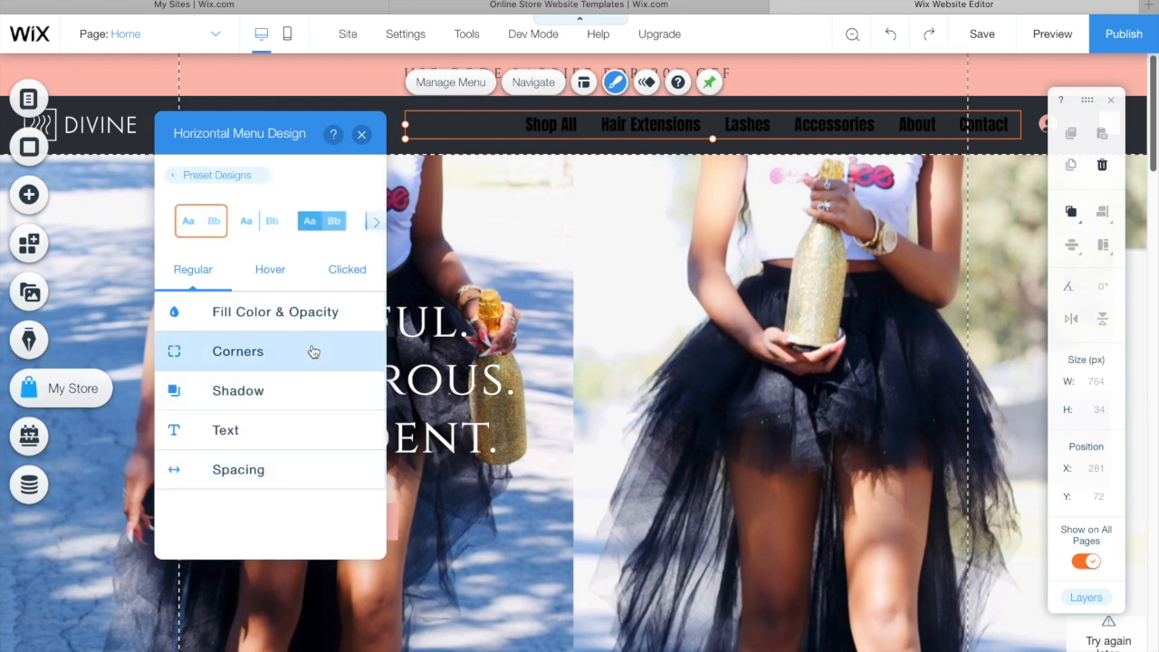
pyautogui.click(322, 316)
pyautogui.moveTo(276, 372); pyautogui.dragTo(265, 379)
pyautogui.click(275, 373)
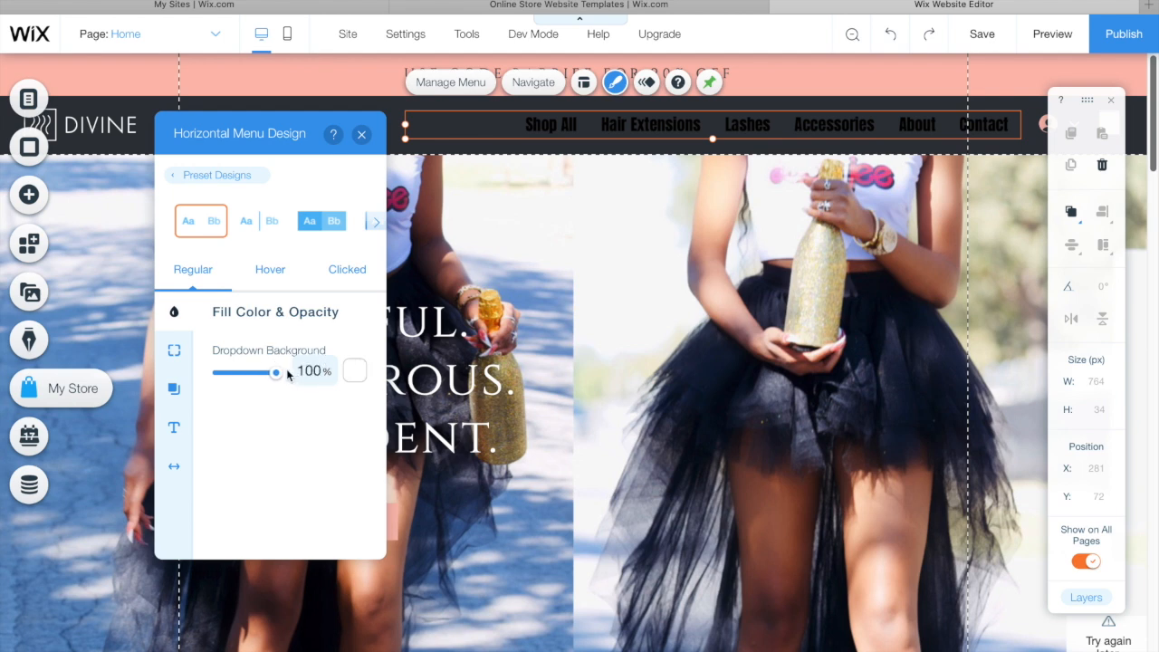
pyautogui.moveTo(237, 373); pyautogui.dragTo(342, 385)
pyautogui.click(174, 350)
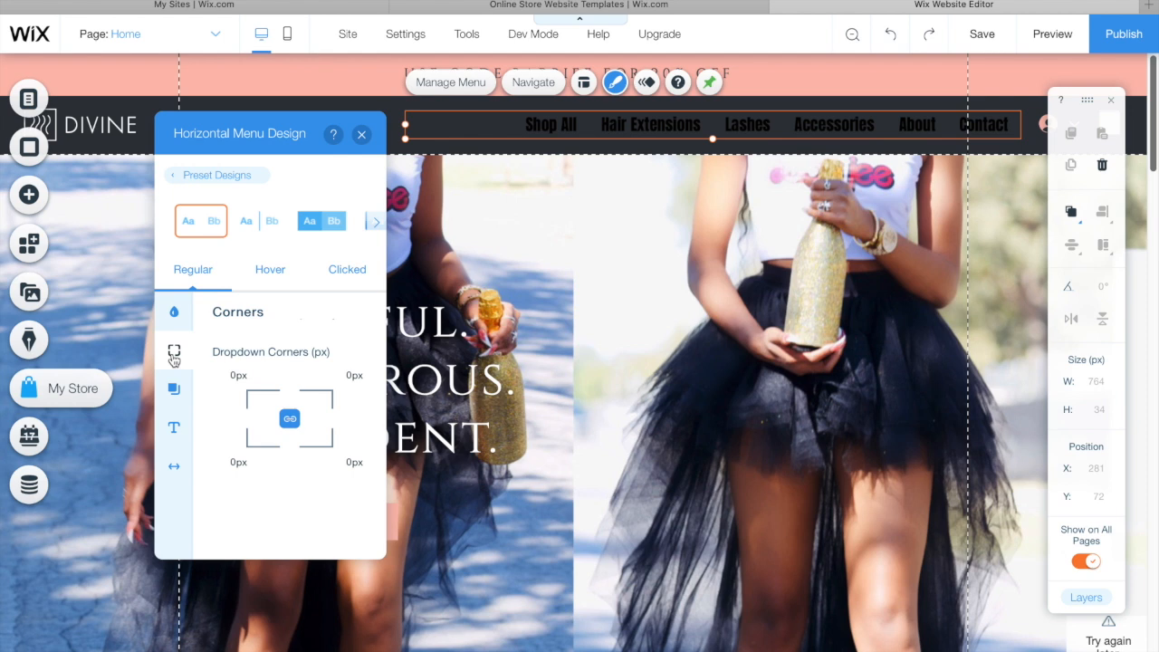
pyautogui.click(174, 395)
# Step: Set the menu's regular text color to a custom bright pink, #FF36EB, and add it to My Colors
pyautogui.click(174, 430)
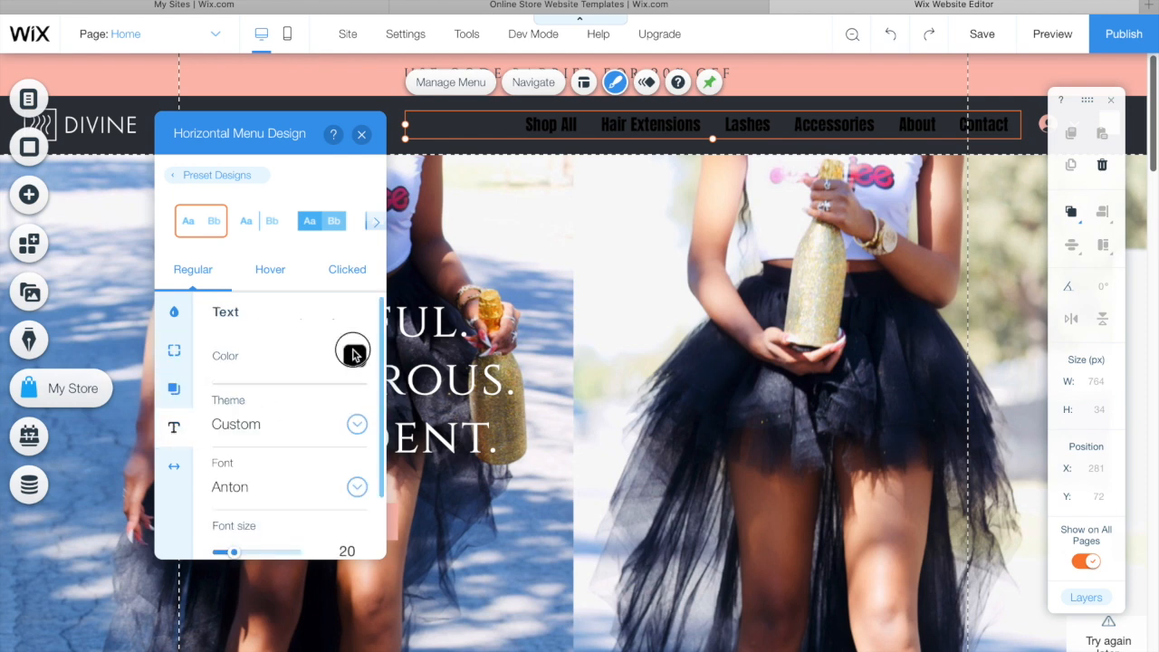
pyautogui.click(354, 357)
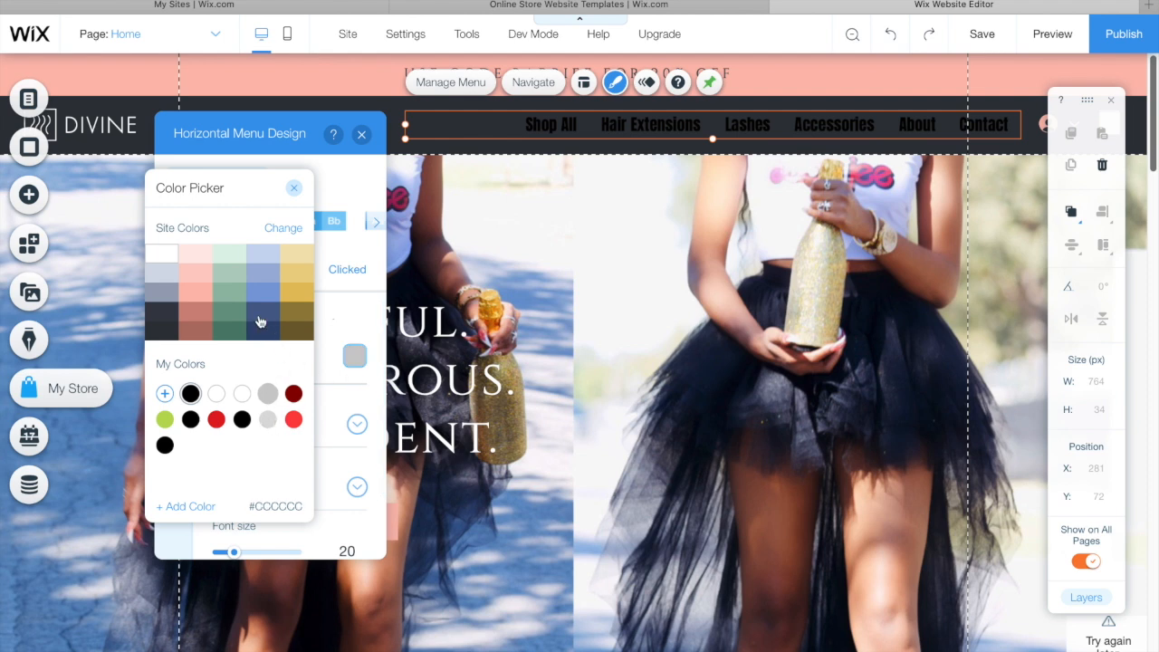
pyautogui.click(165, 395)
pyautogui.click(144, 158)
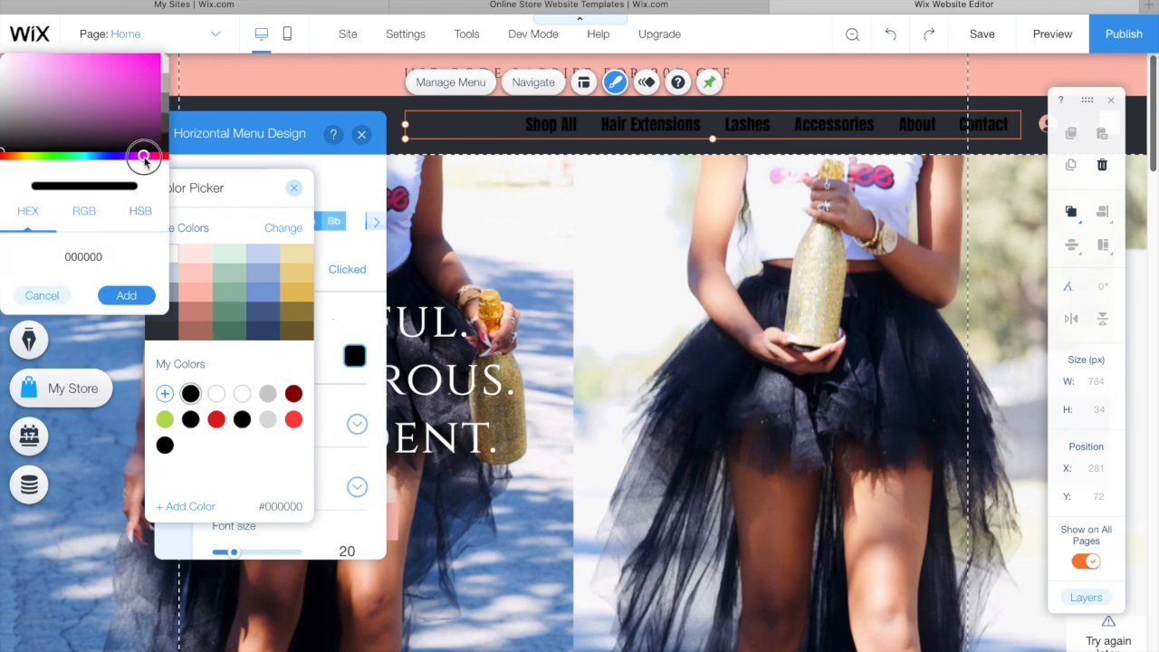
pyautogui.click(145, 100)
pyautogui.click(148, 73)
pyautogui.moveTo(148, 73); pyautogui.dragTo(127, 44)
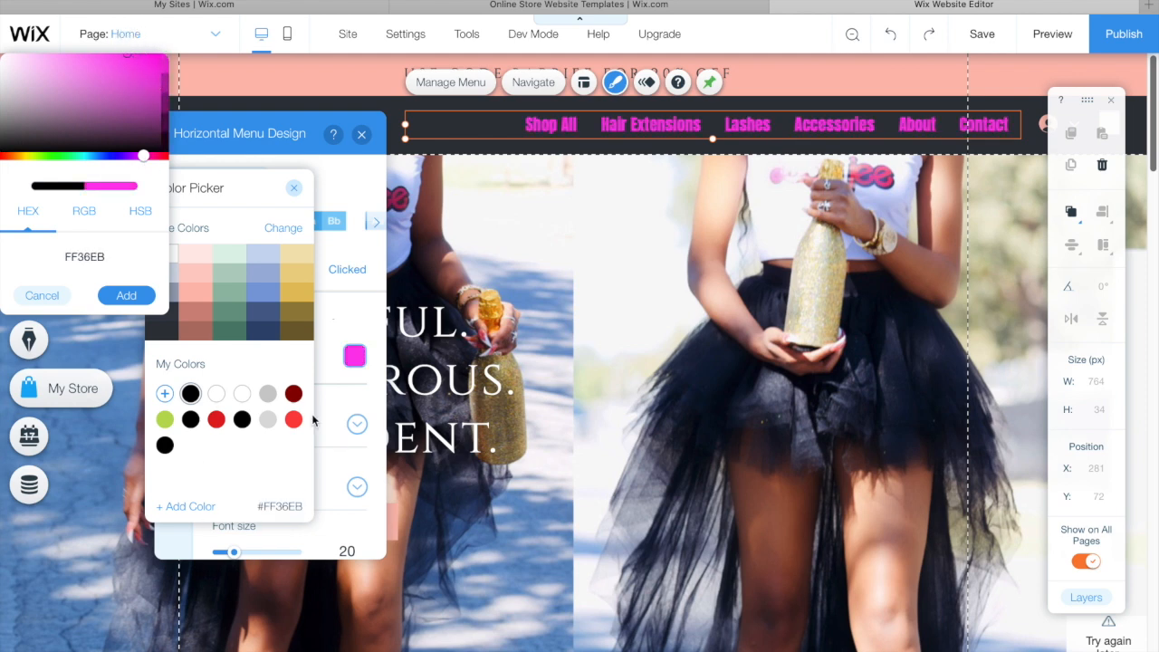
pyautogui.click(118, 294)
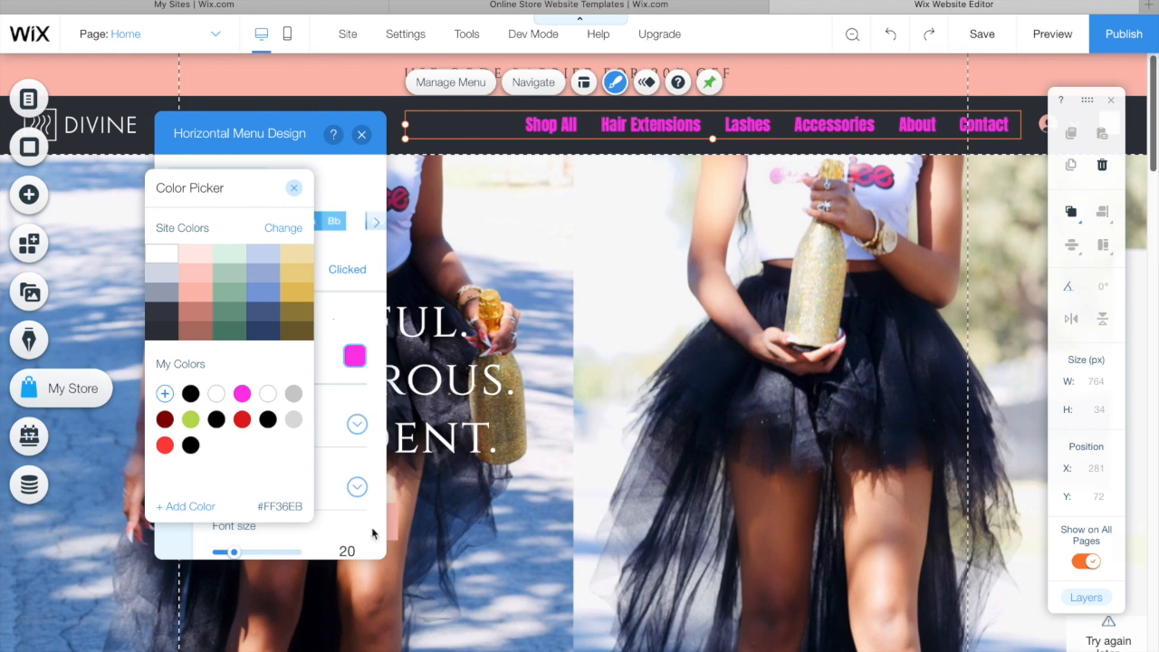
# Step: Try the black swatch on the menu text, reapply the saved pink #FF36EB and close the menu design settings
pyautogui.click(243, 394)
pyautogui.click(216, 417)
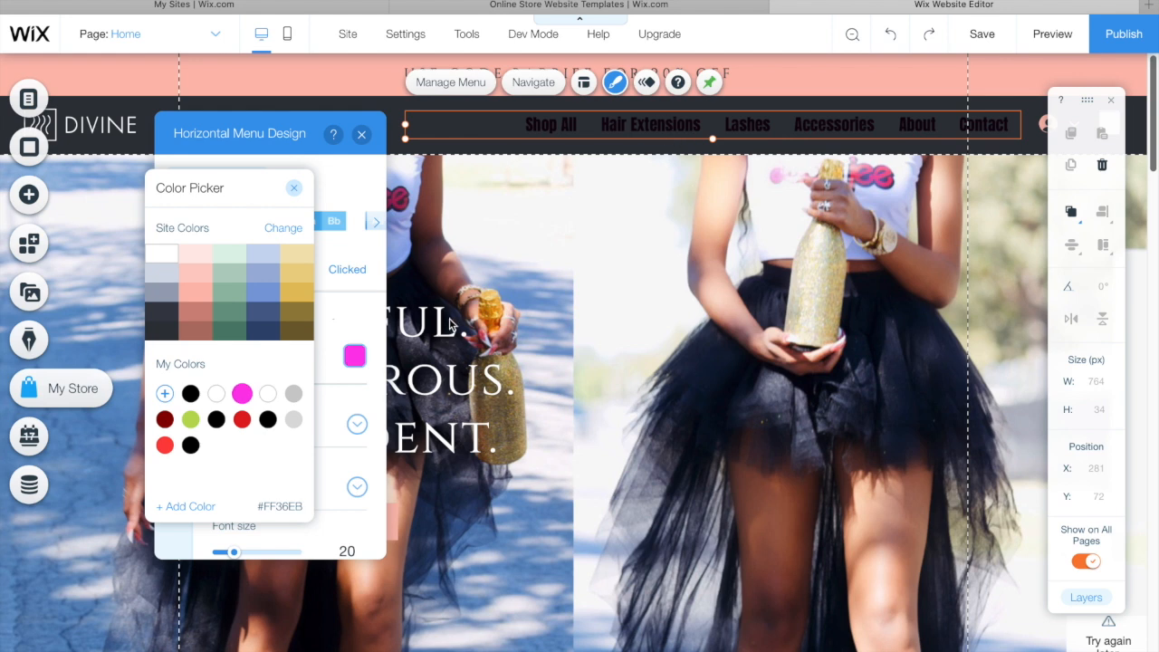
pyautogui.click(242, 394)
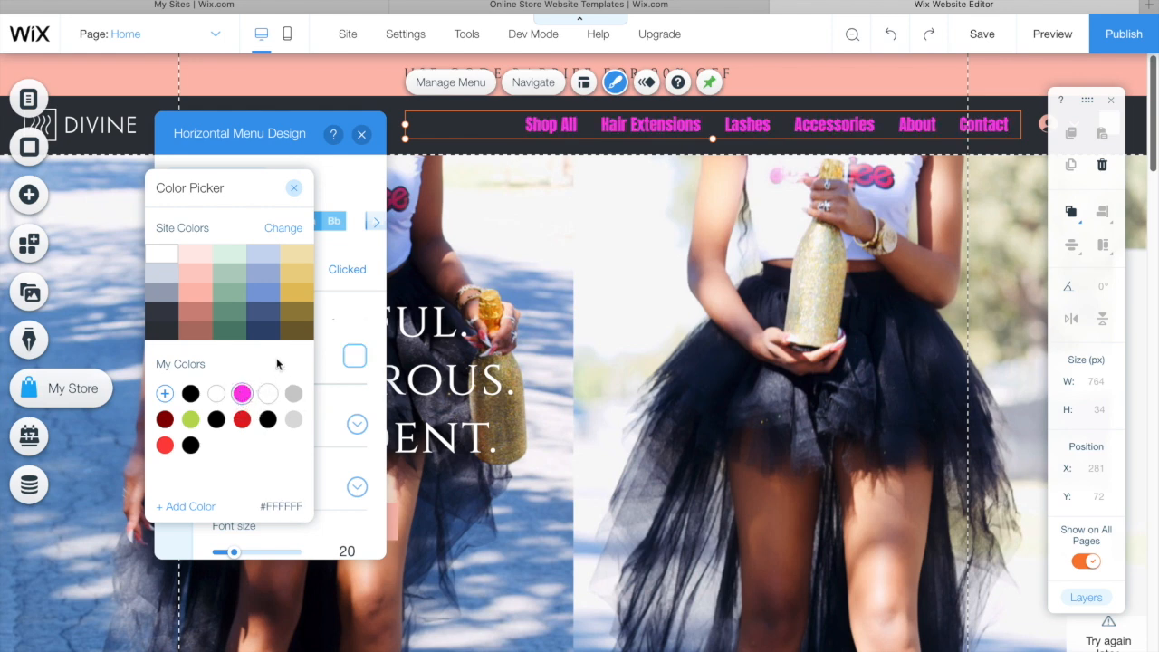
pyautogui.click(294, 188)
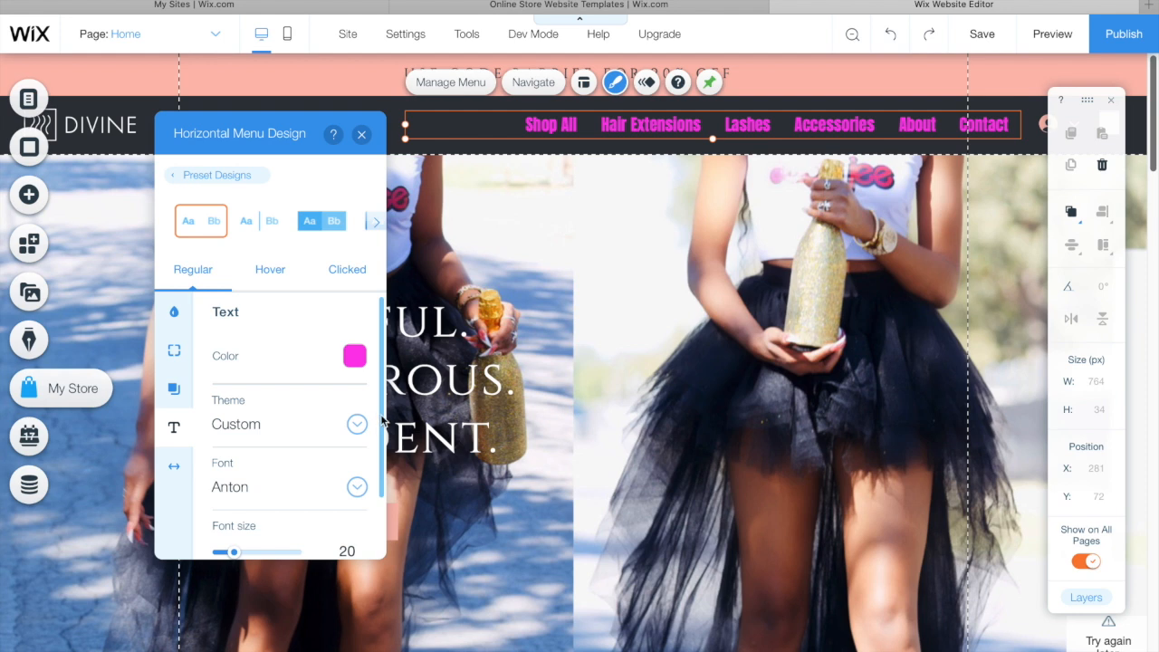
pyautogui.scroll(-2, 382, 421)
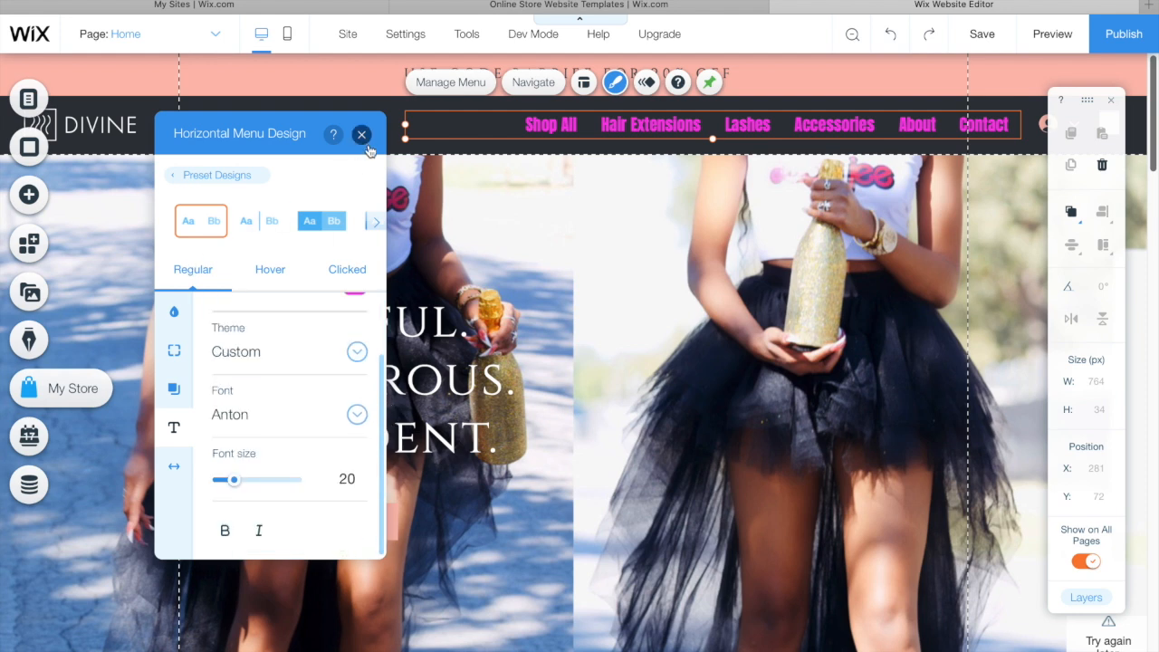
pyautogui.click(361, 135)
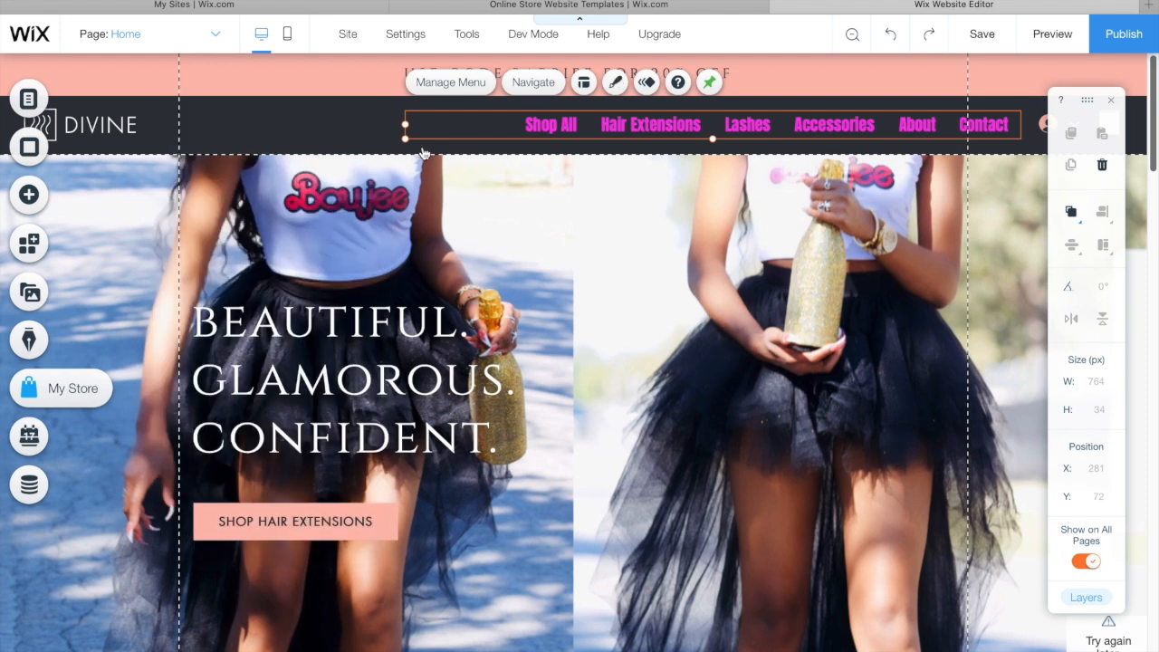
# Step: Color the slide heading "BEAUTIFUL. GLAMOROUS. CONFIDENT." with the saved pink #FF36EB and close its text settings
pyautogui.click(327, 317)
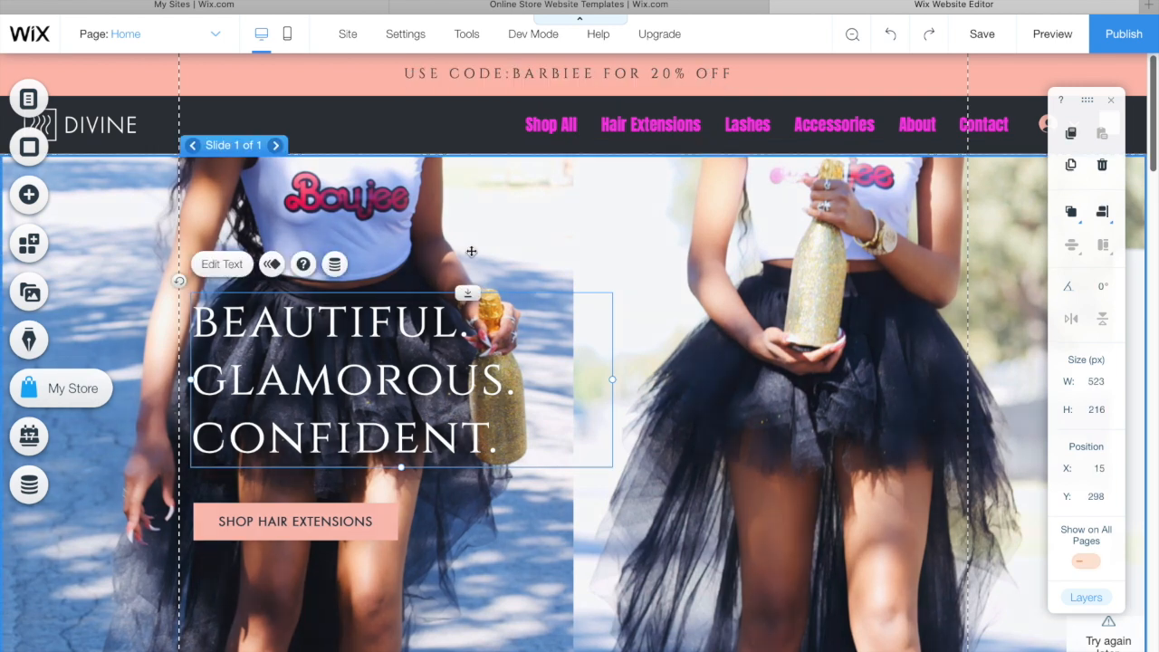
pyautogui.click(241, 274)
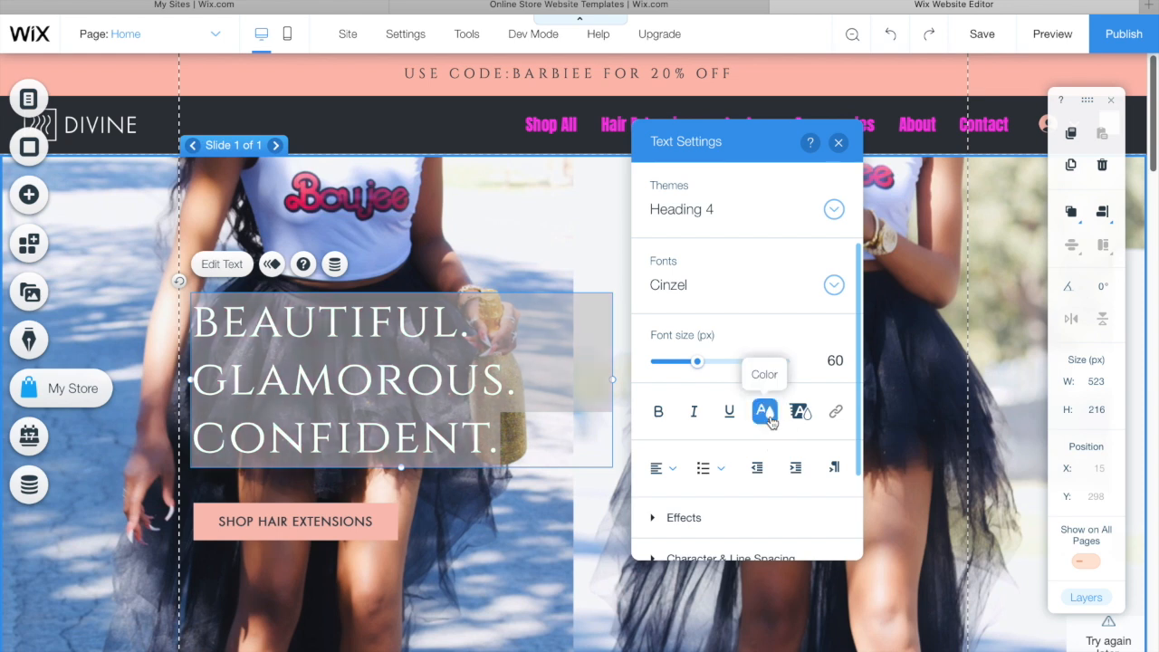
pyautogui.click(767, 413)
pyautogui.click(717, 401)
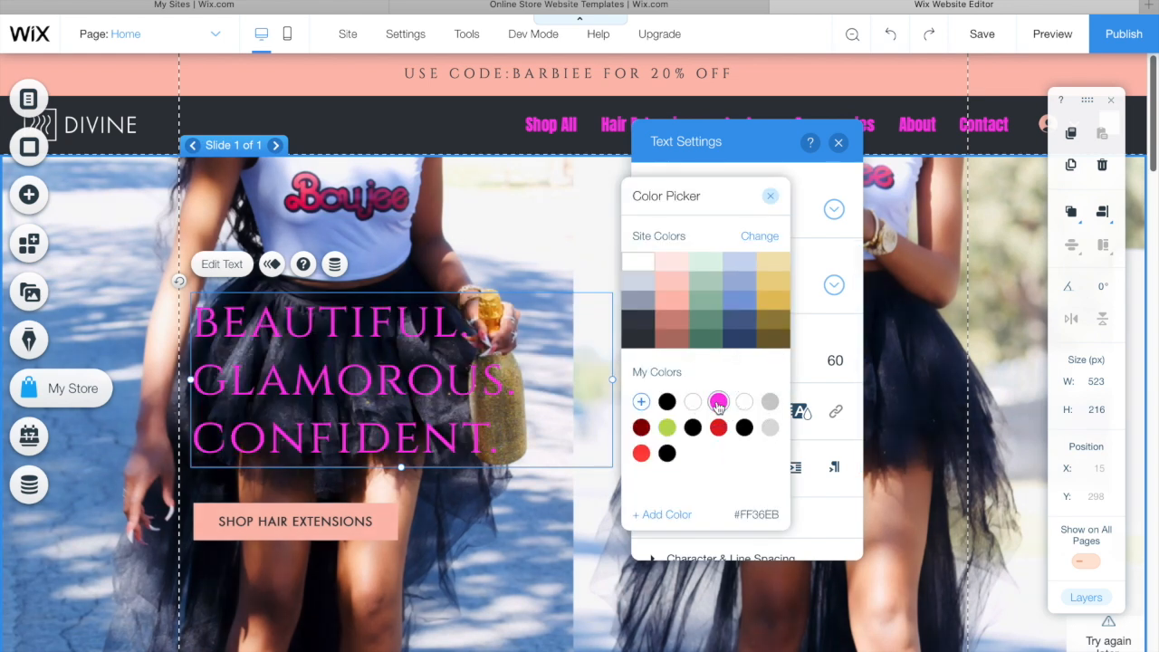
pyautogui.click(770, 196)
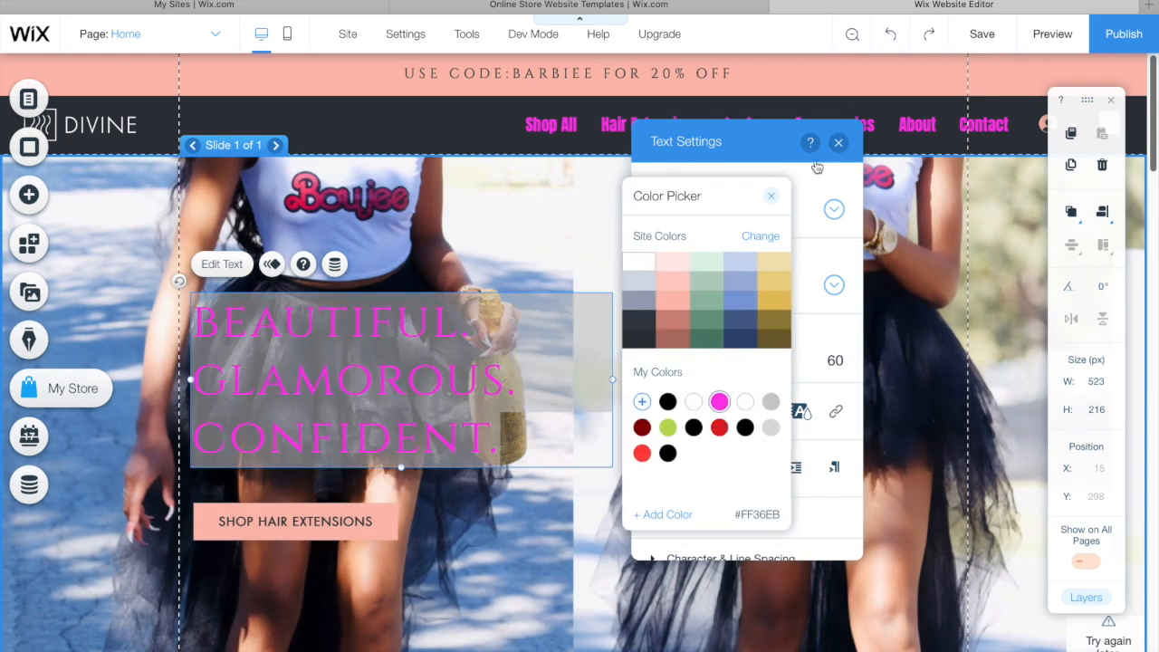
pyautogui.click(840, 145)
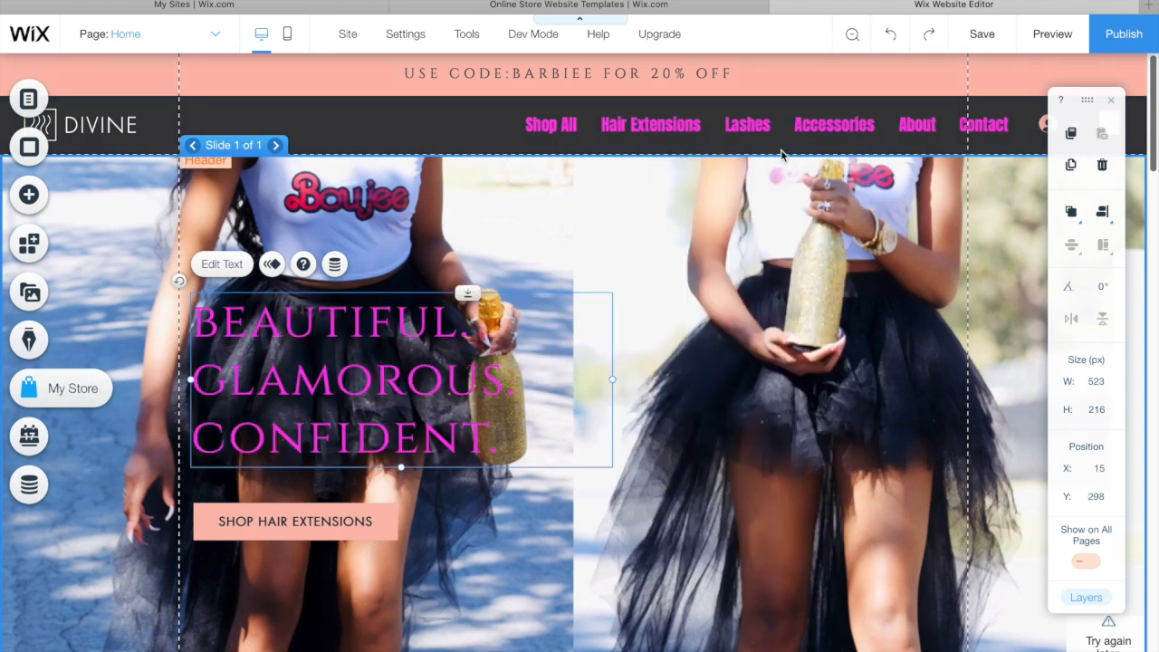
# Step: Change the label of the button below the slide heading to "SHOP NOW"
pyautogui.click(334, 514)
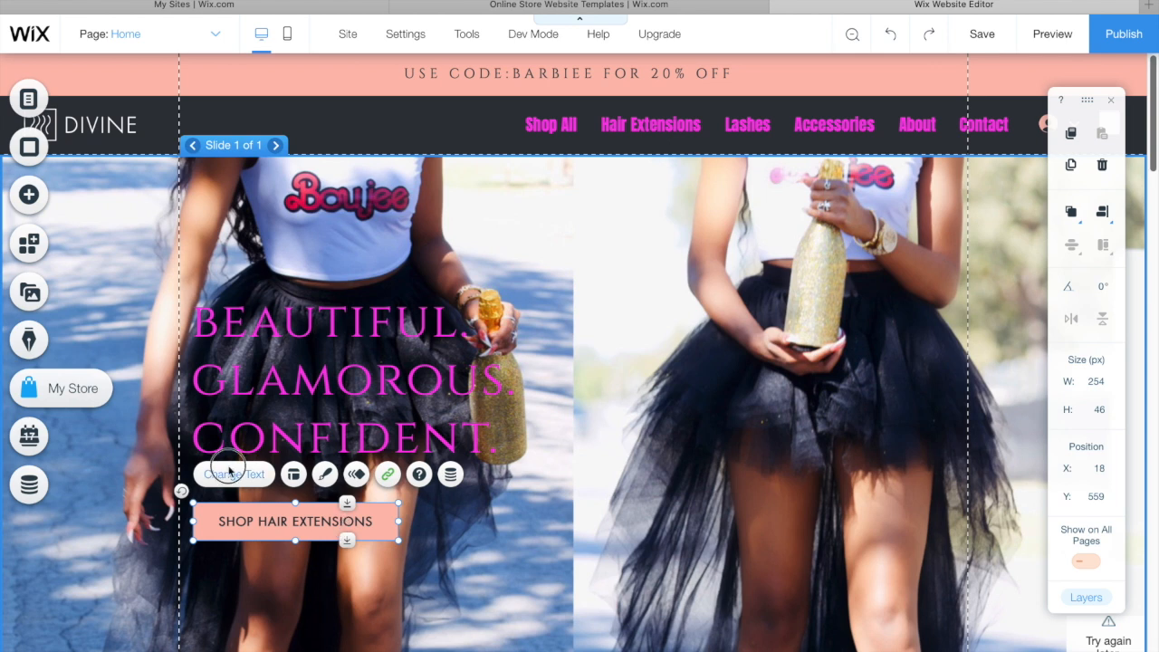
pyautogui.click(233, 474)
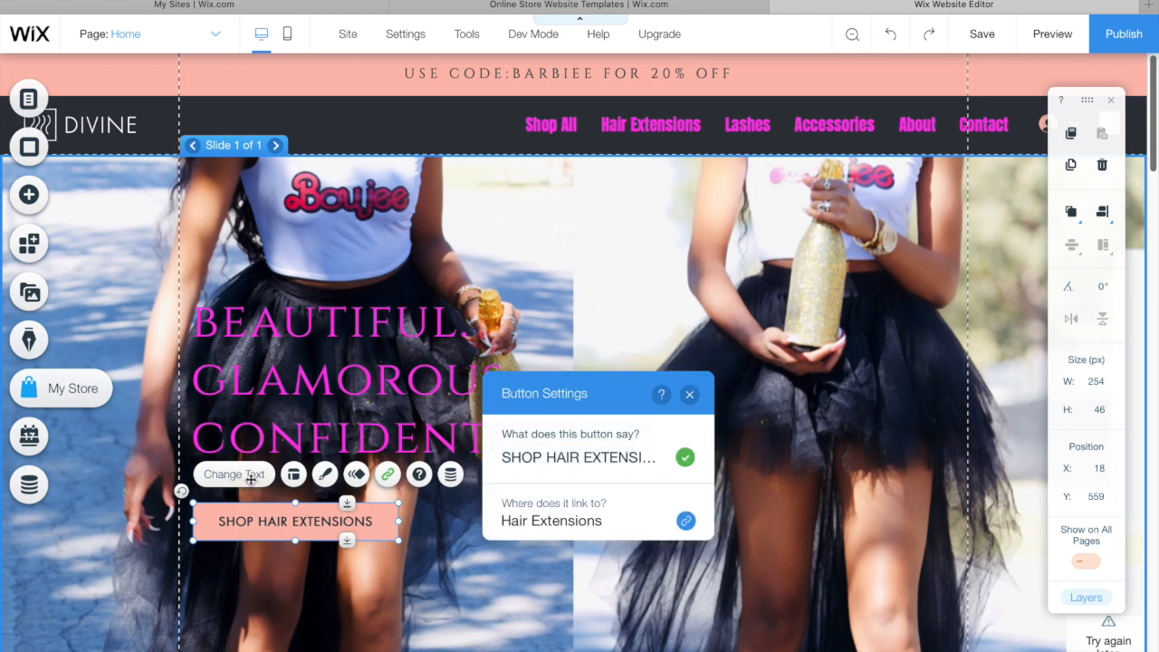
pyautogui.click(253, 482)
pyautogui.click(253, 482)
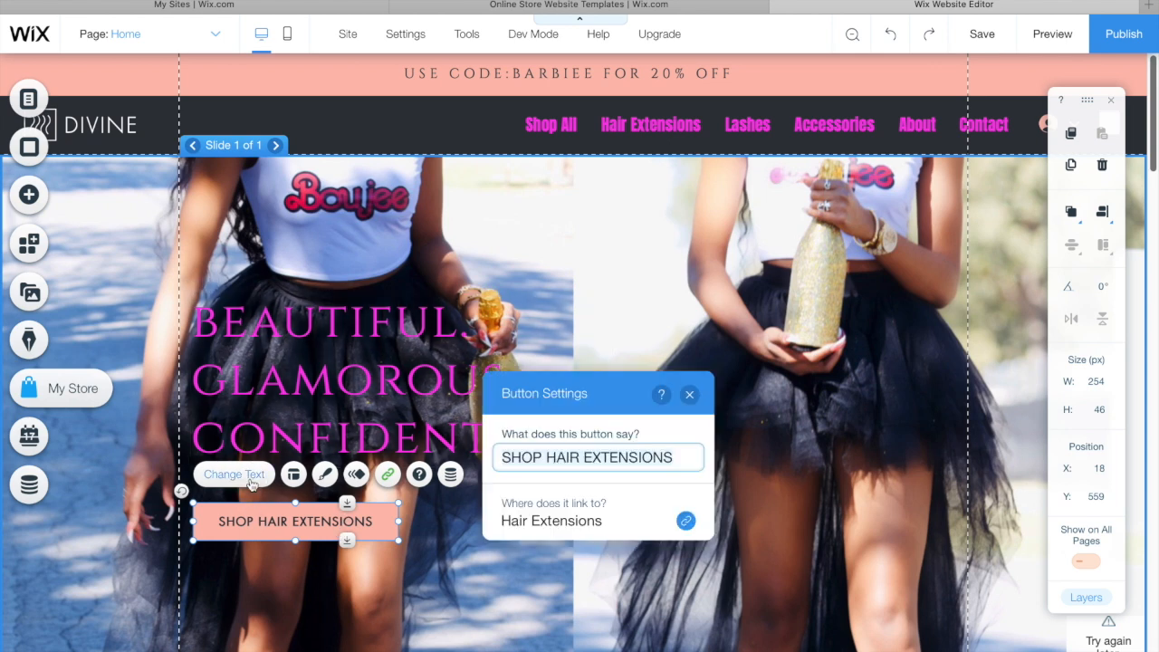
pyautogui.press('super+a')
pyautogui.write('SHP')
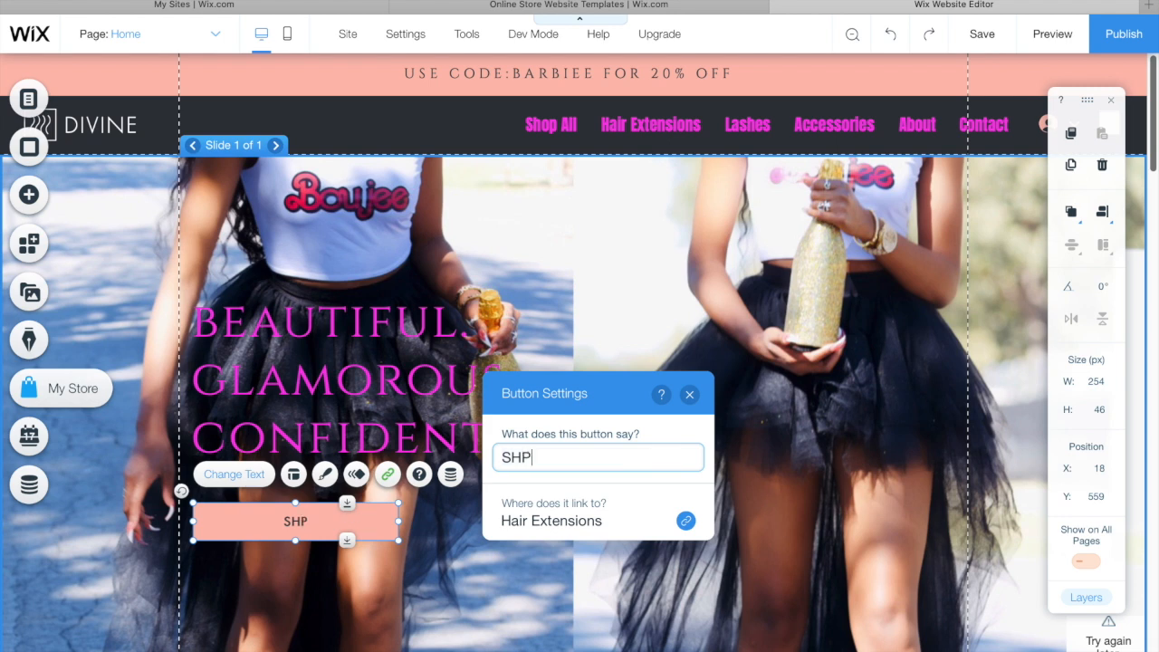
pyautogui.press('BackSpace')
pyautogui.write('OP NOWW')
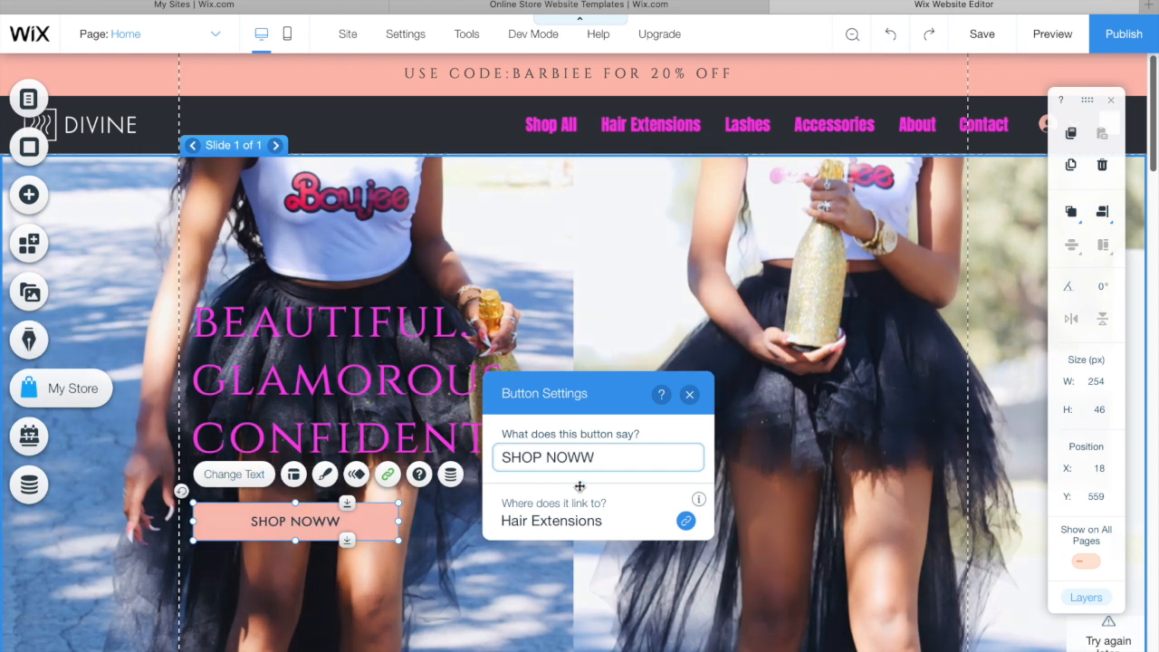
pyautogui.press('BackSpace')
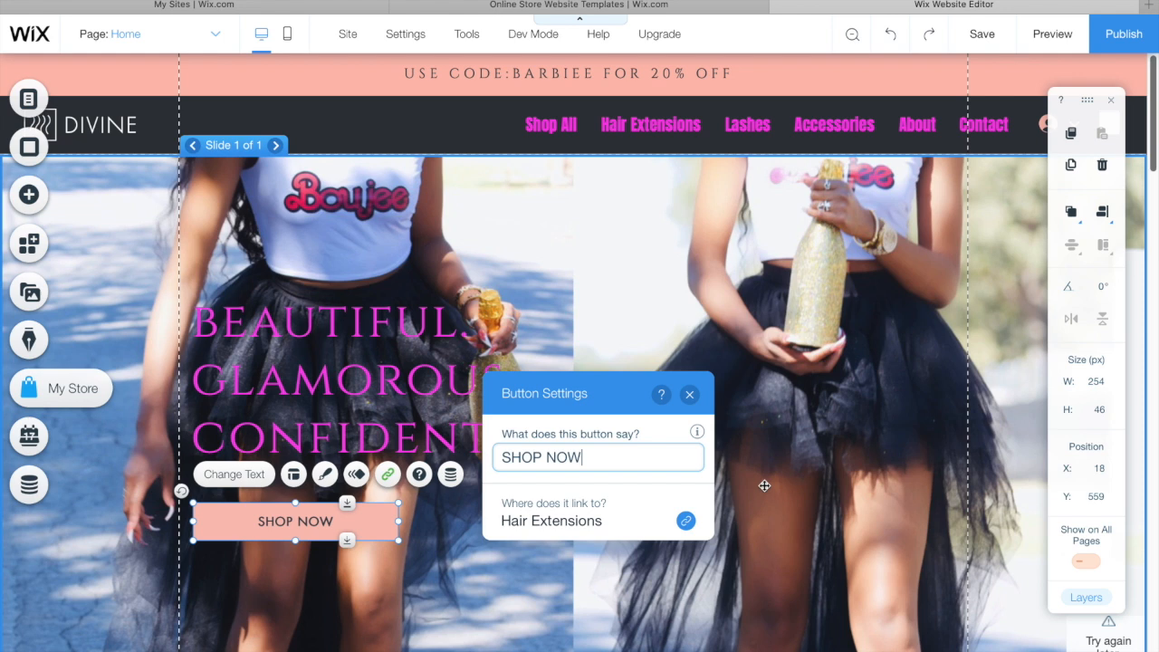
# Step: Link the SHOP NOW button to the Lashes page and close its settings
pyautogui.click(686, 523)
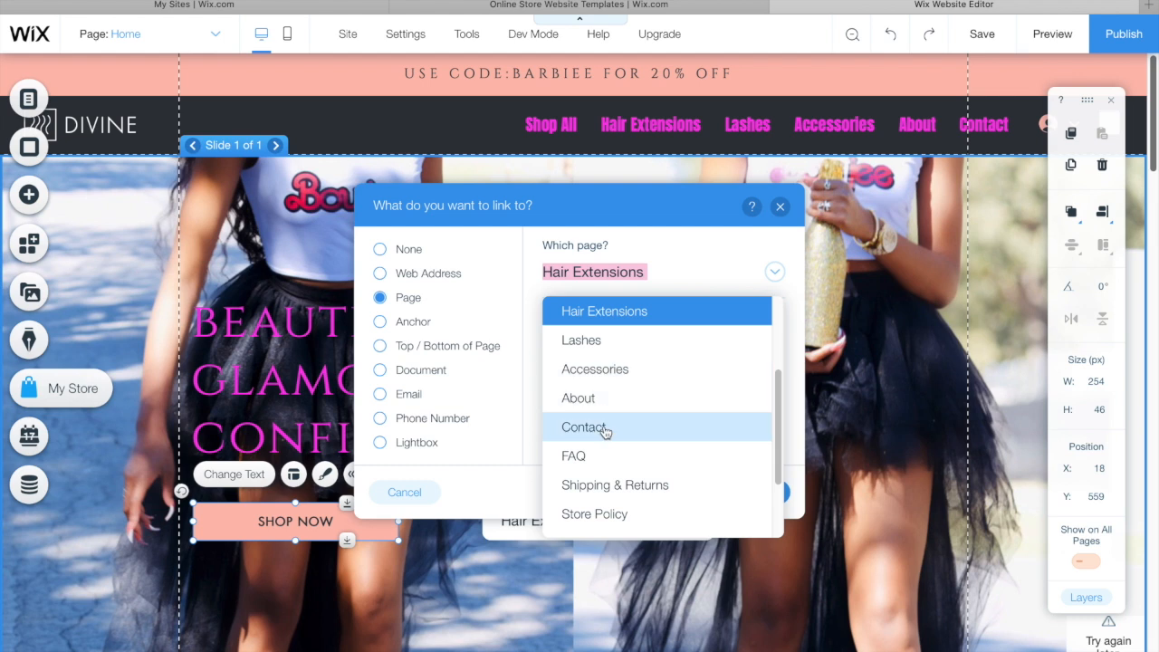
pyautogui.click(632, 342)
pyautogui.click(758, 492)
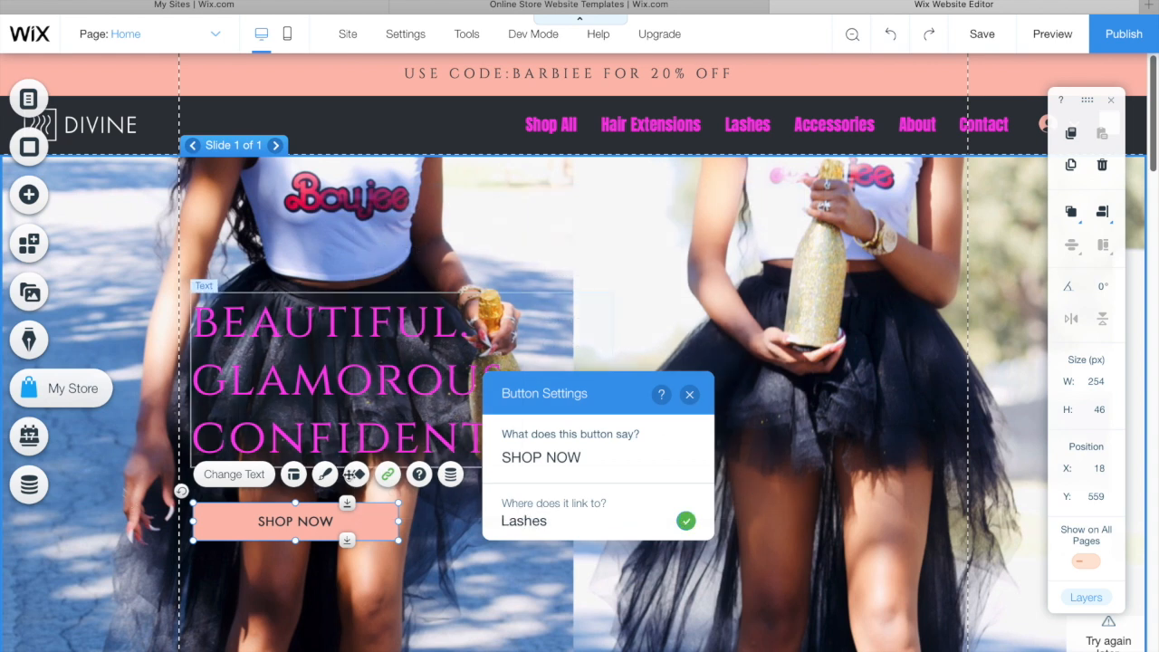
pyautogui.click(286, 521)
pyautogui.click(346, 534)
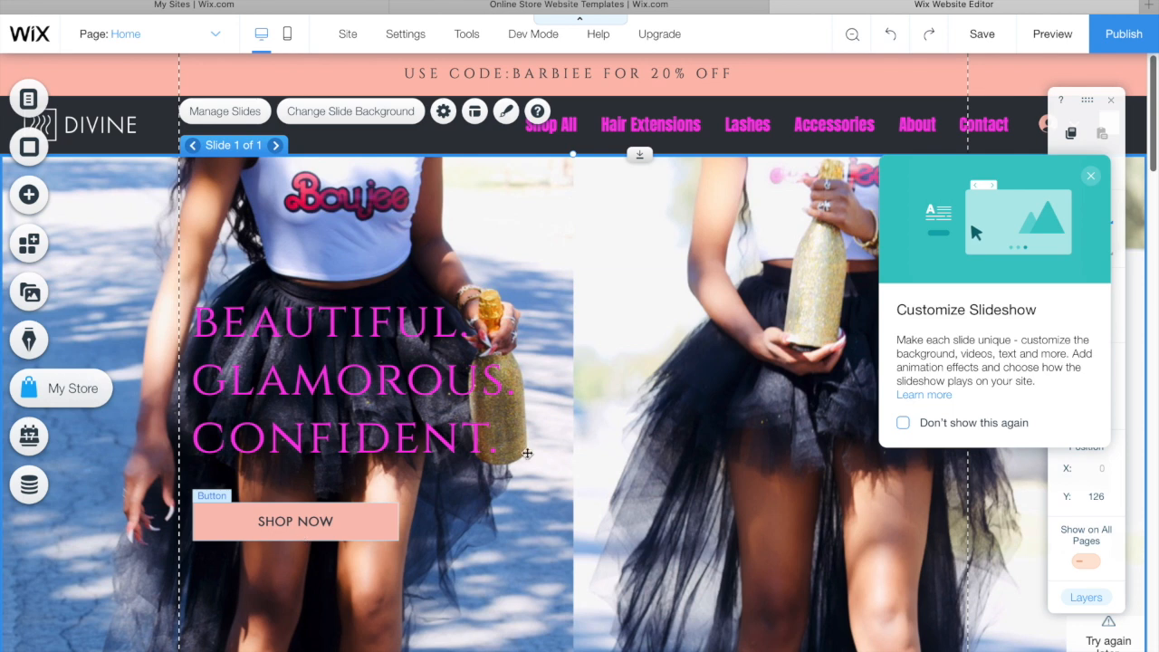
# Step: Browse the button designs, try the light pink SALE style, and apply the rounded hot pink "Say Hello" style to the SHOP NOW button
pyautogui.click(270, 522)
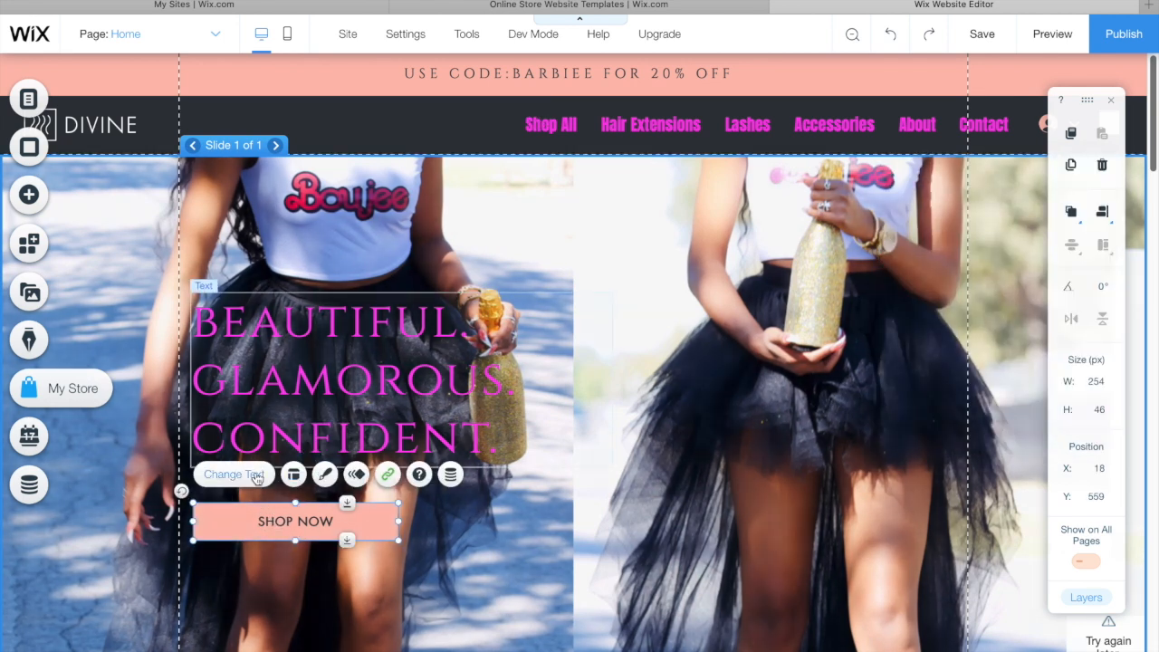
pyautogui.click(326, 474)
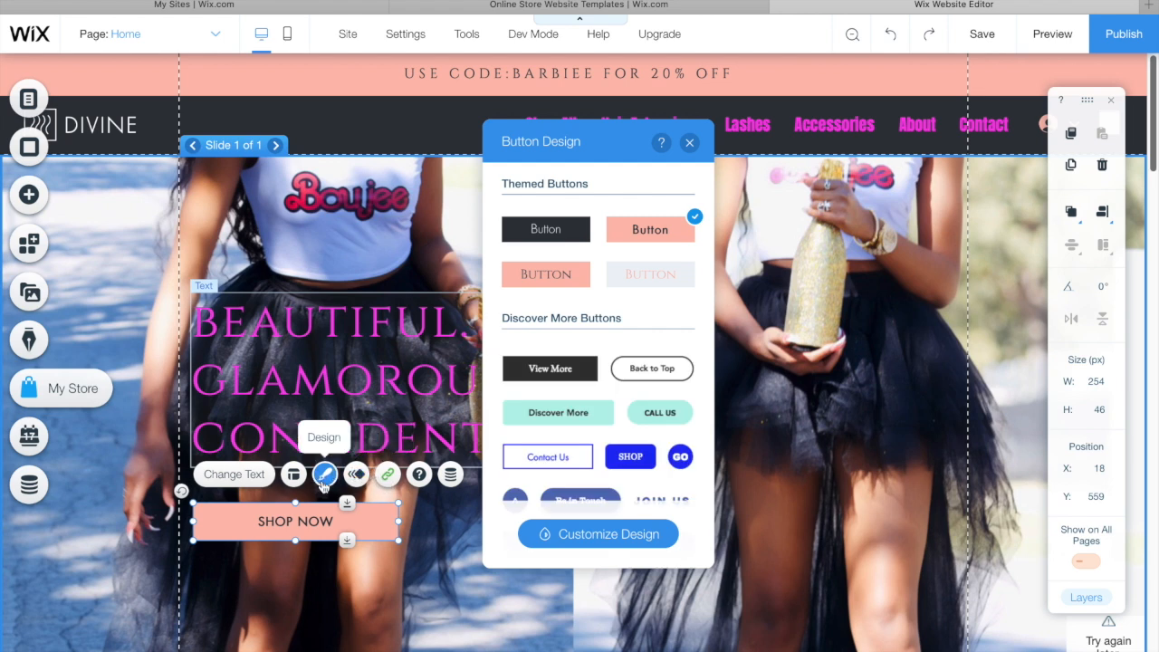
pyautogui.click(543, 369)
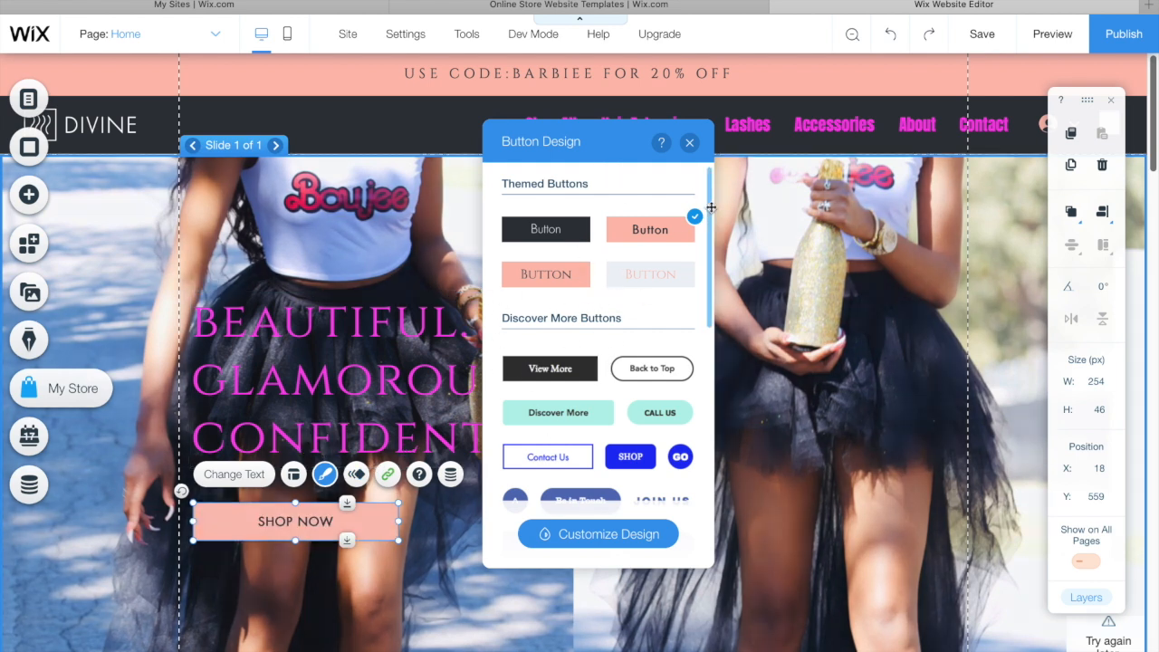
pyautogui.moveTo(710, 210); pyautogui.dragTo(709, 342)
pyautogui.click(664, 306)
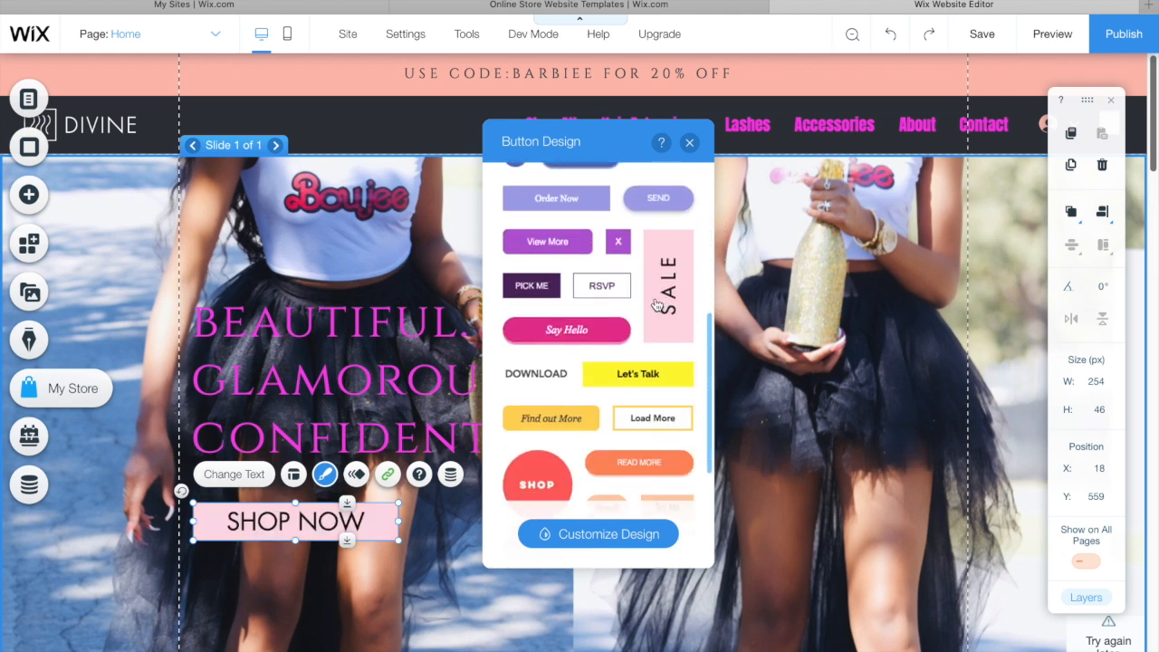
pyautogui.click(576, 351)
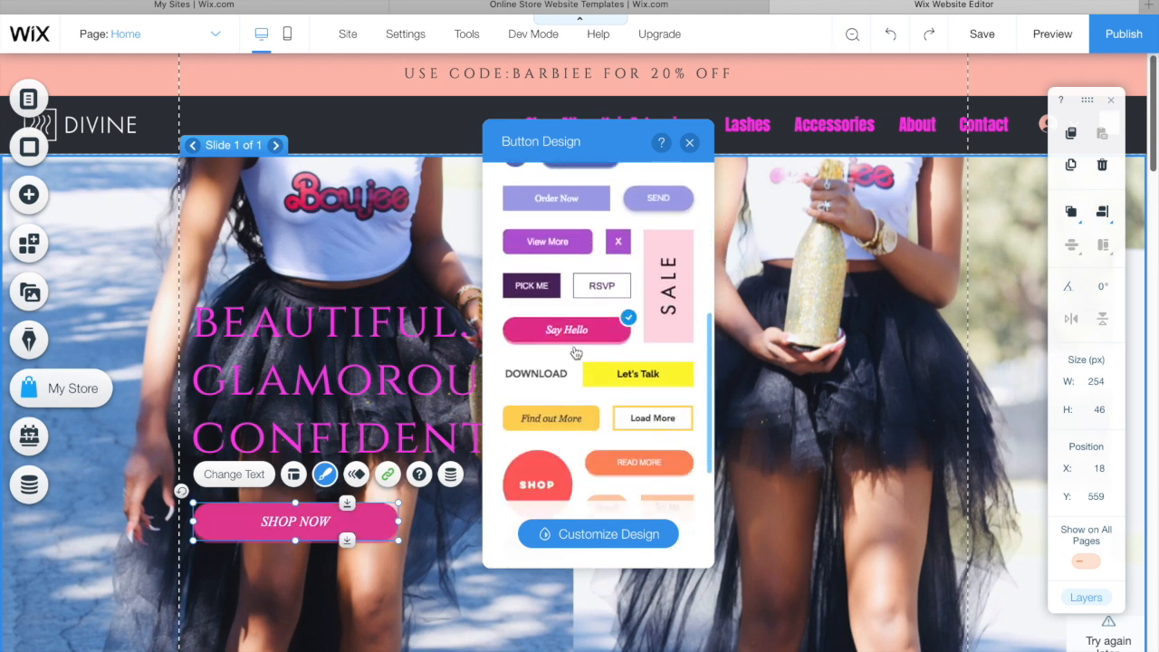
pyautogui.click(691, 146)
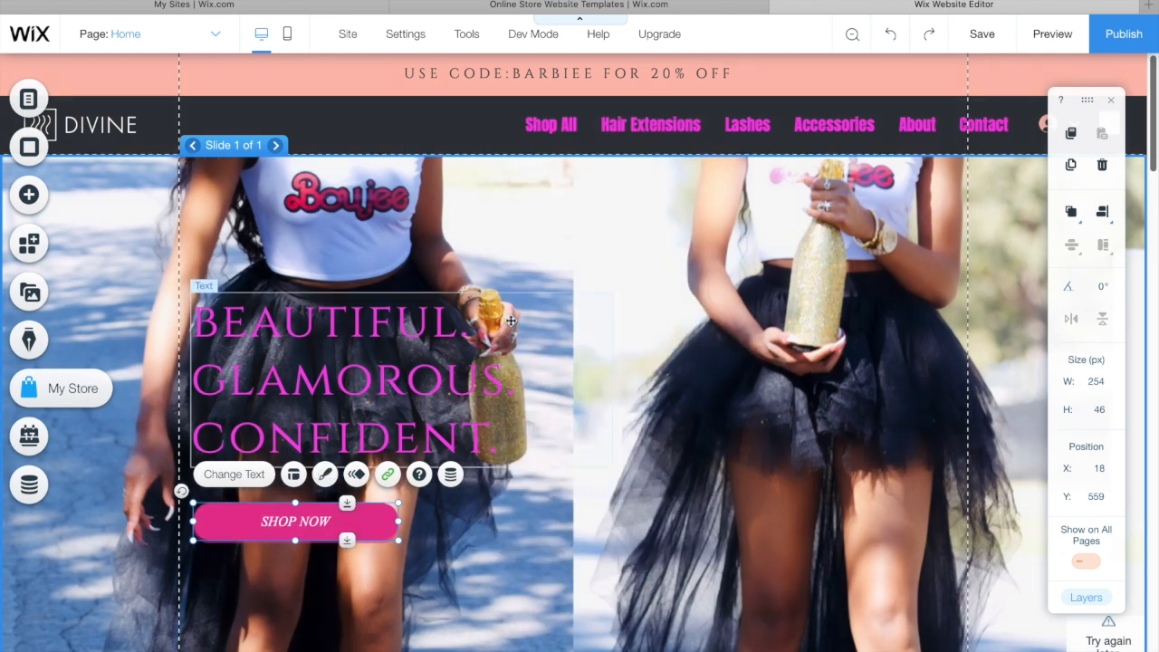
# Step: Hide the floating editing toolbar and dismiss the cart icon's Pin to Screen settings without changing them
pyautogui.click(511, 321)
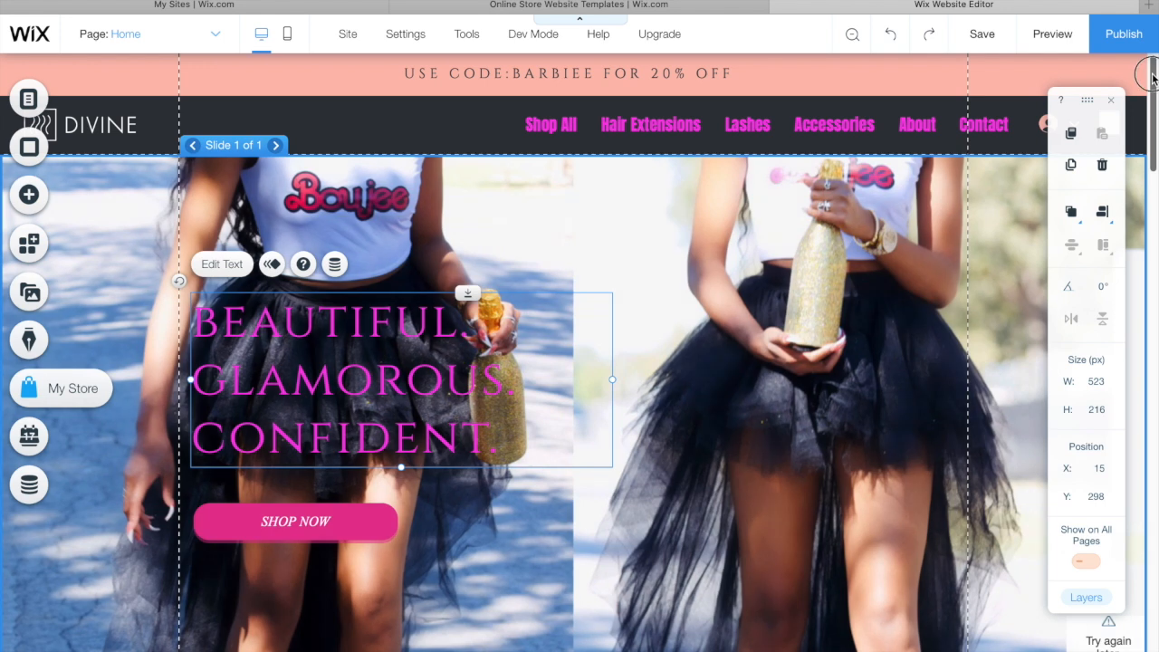
pyautogui.click(1111, 100)
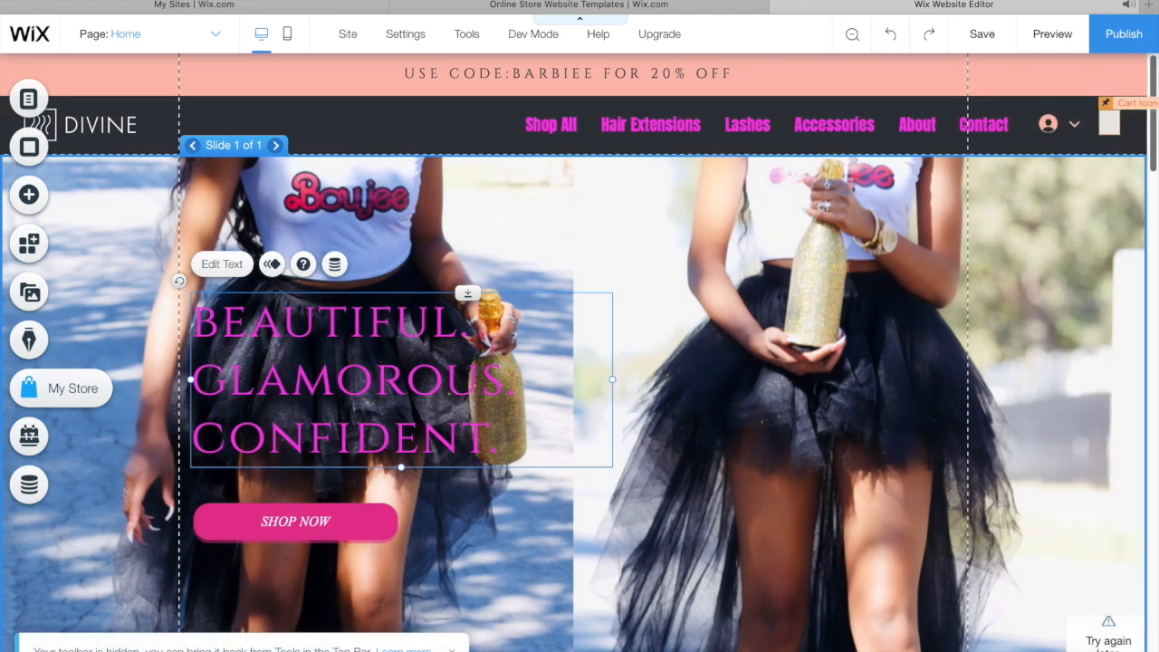
pyautogui.click(1110, 127)
pyautogui.click(1156, 91)
pyautogui.moveTo(1154, 89); pyautogui.dragTo(1153, 92)
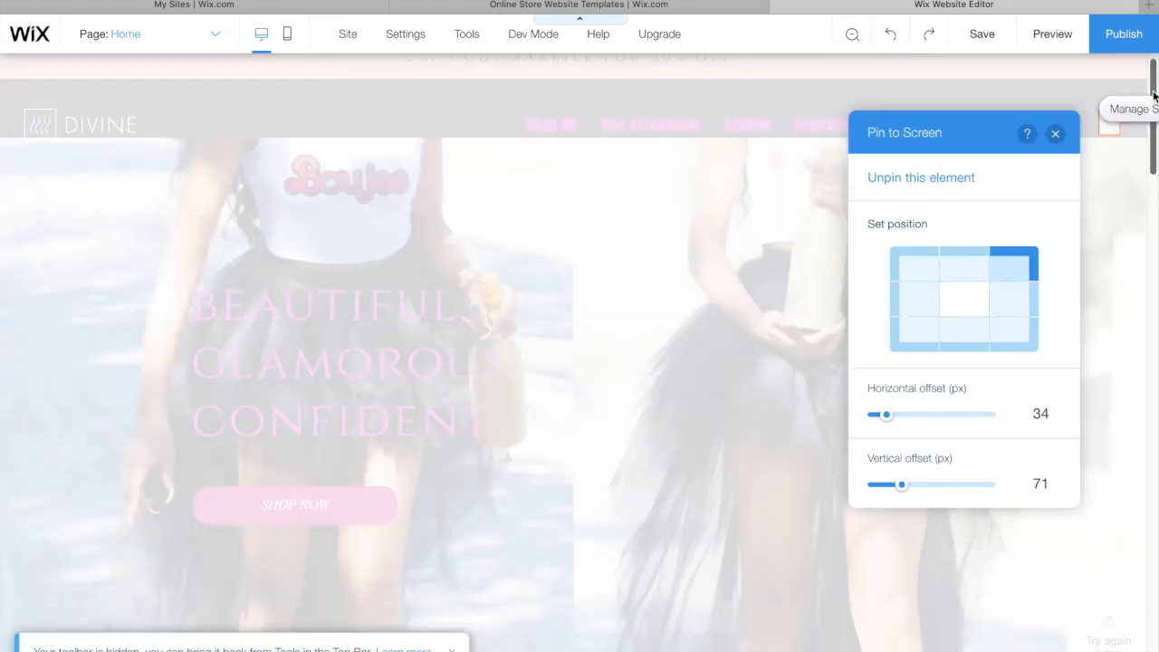
pyautogui.click(1056, 136)
# Step: Delete the dark strip with the "THE WOW EFFECT. ALL DAY LONG." text from the eyelash section below the slideshow
pyautogui.moveTo(1153, 105); pyautogui.dragTo(1155, 205)
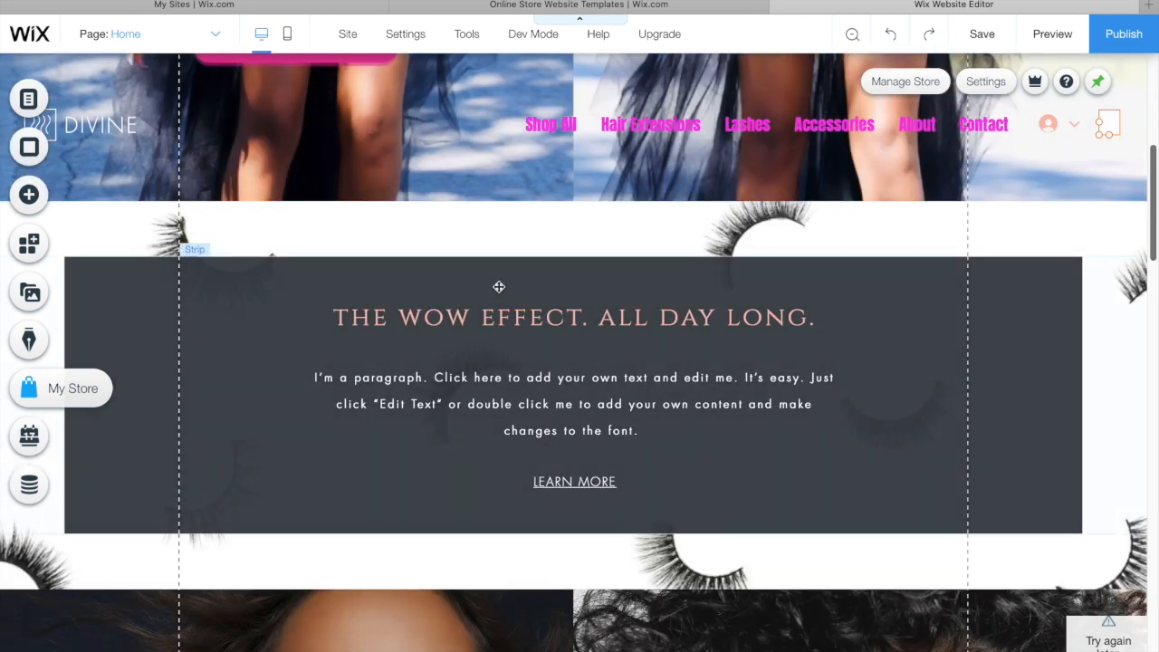
pyautogui.click(499, 287)
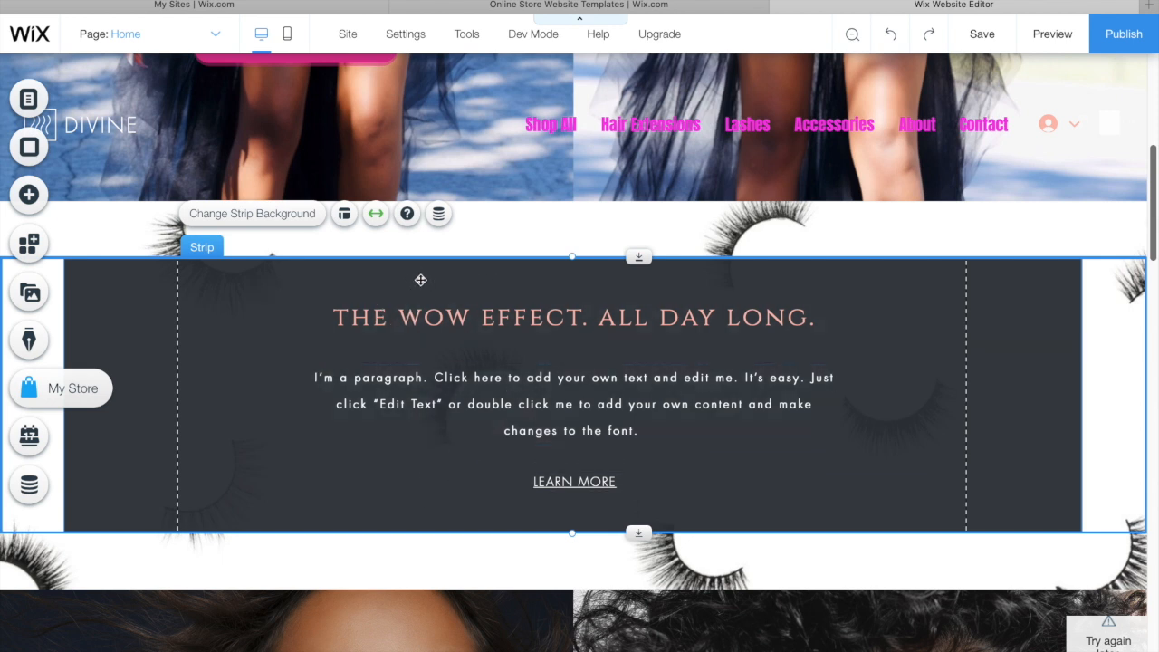
pyautogui.press('Delete')
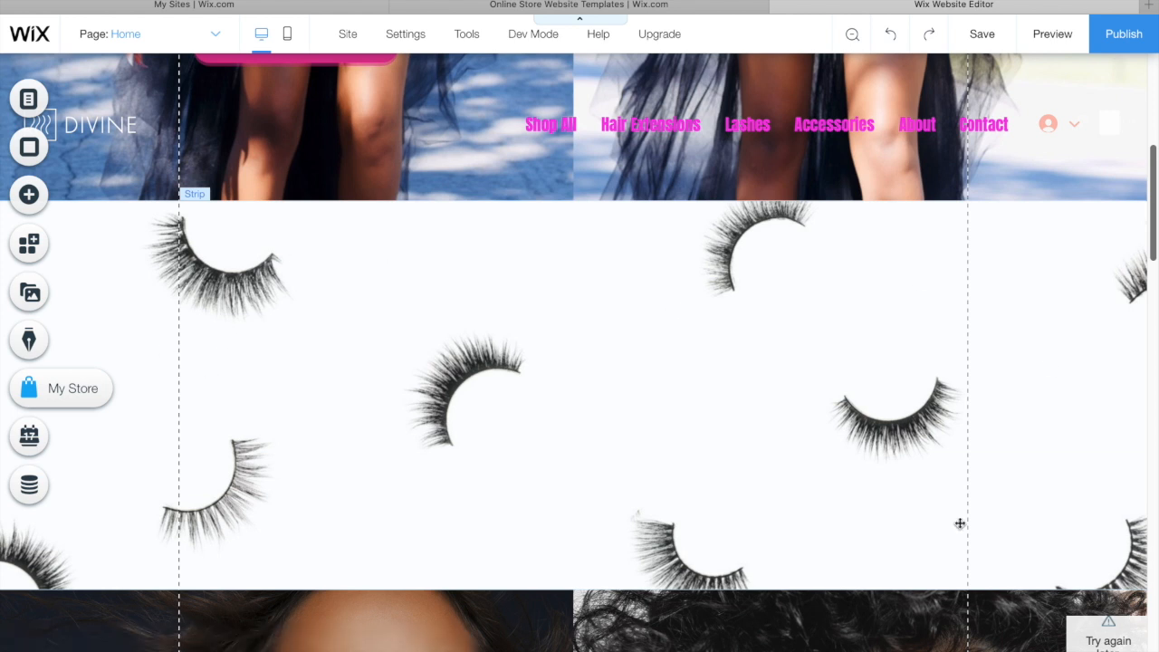
# Step: Open the image uploads for adding a picture, look through Media from Wix, and return to Site Files
pyautogui.click(30, 196)
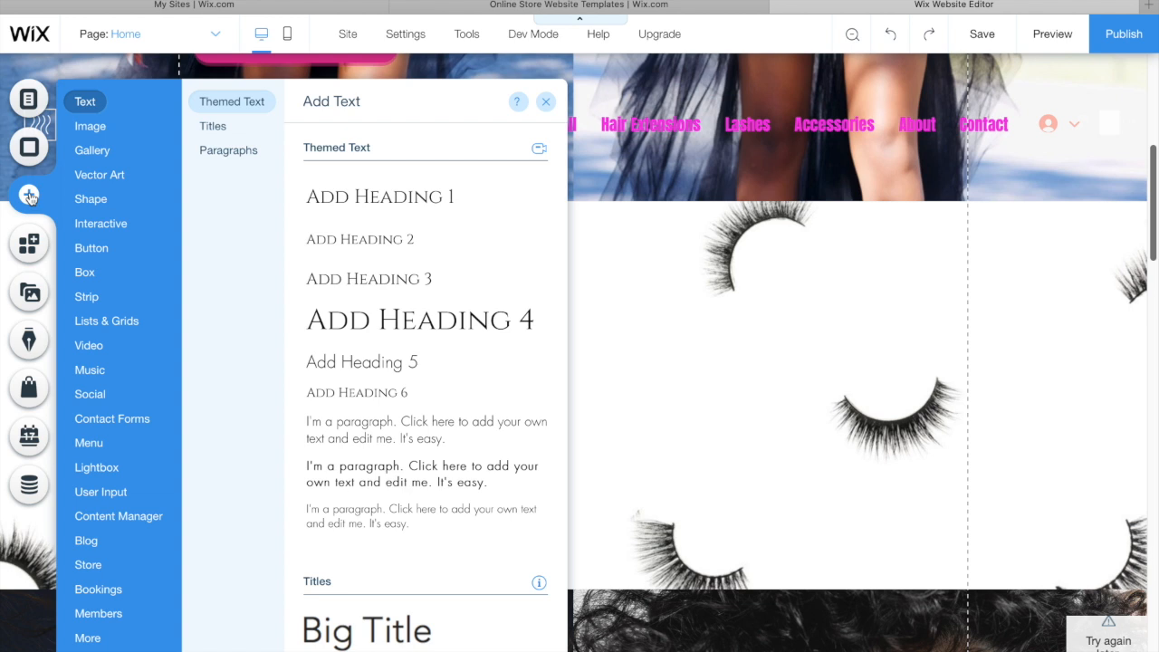
pyautogui.moveTo(94, 136)
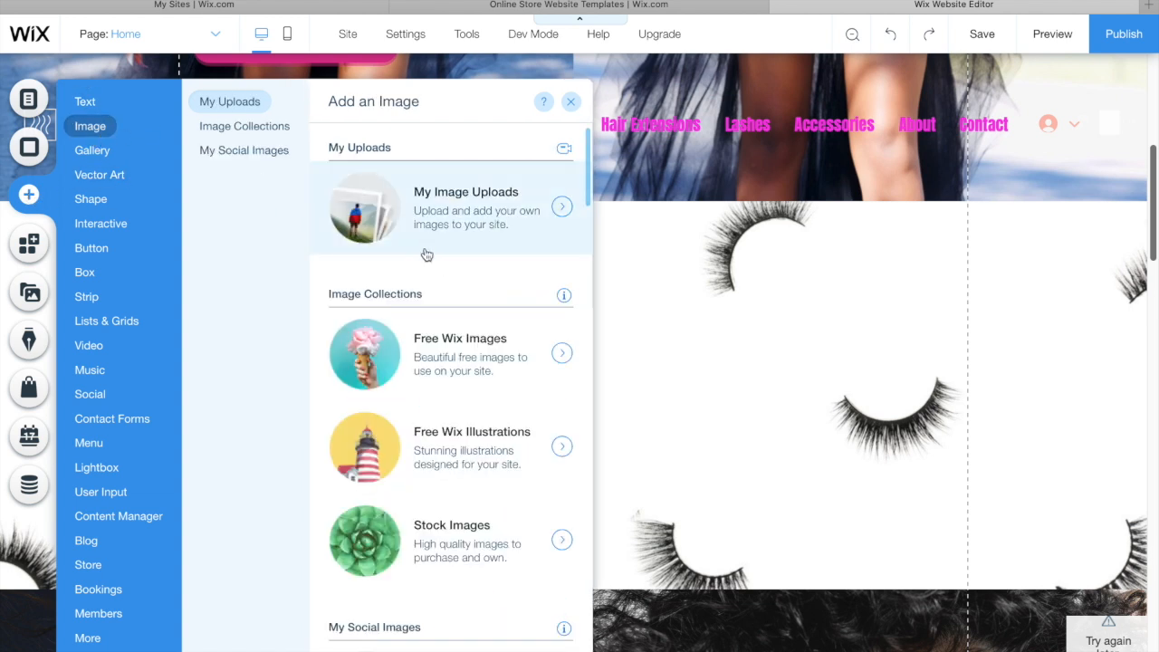
pyautogui.click(562, 209)
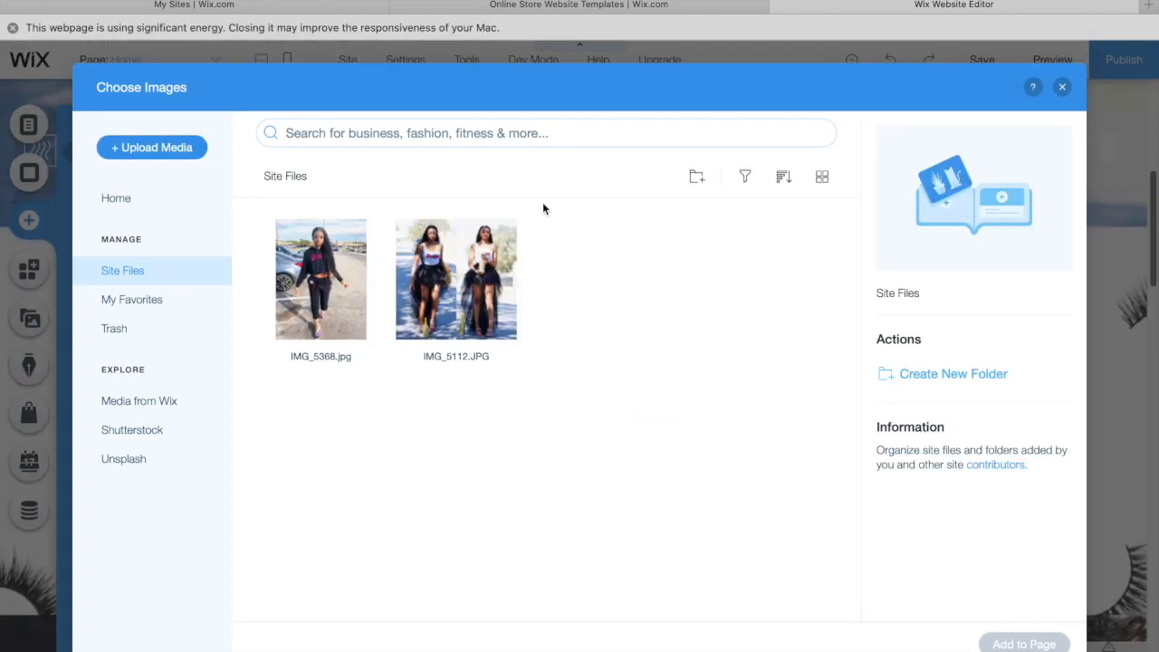
pyautogui.click(141, 407)
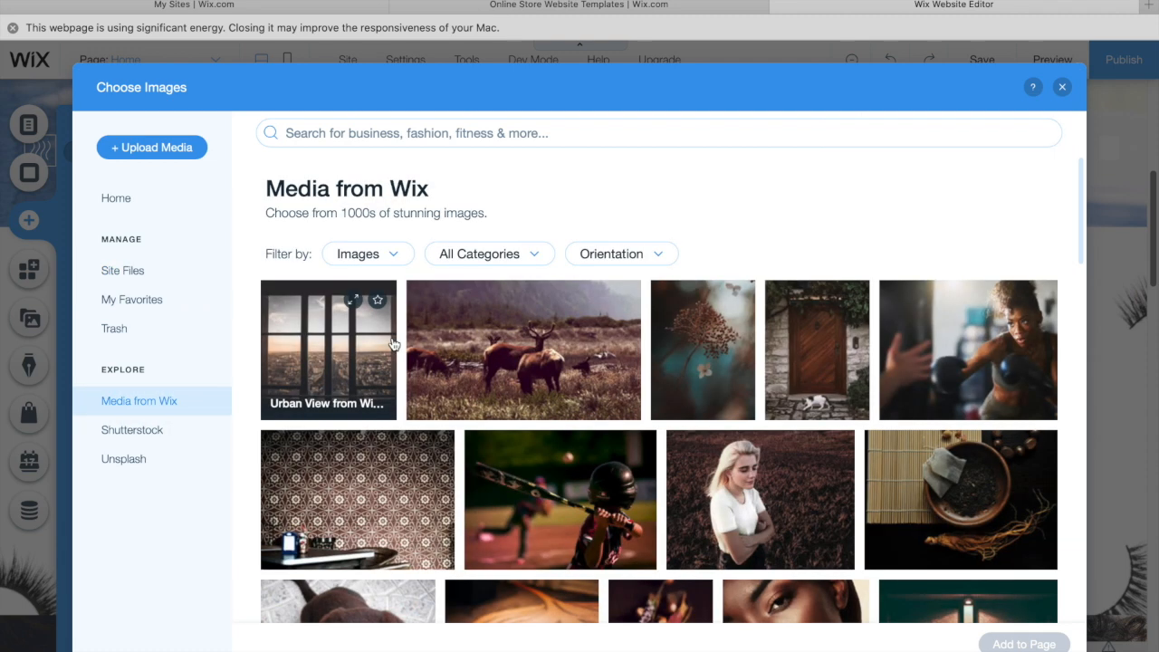
pyautogui.click(139, 271)
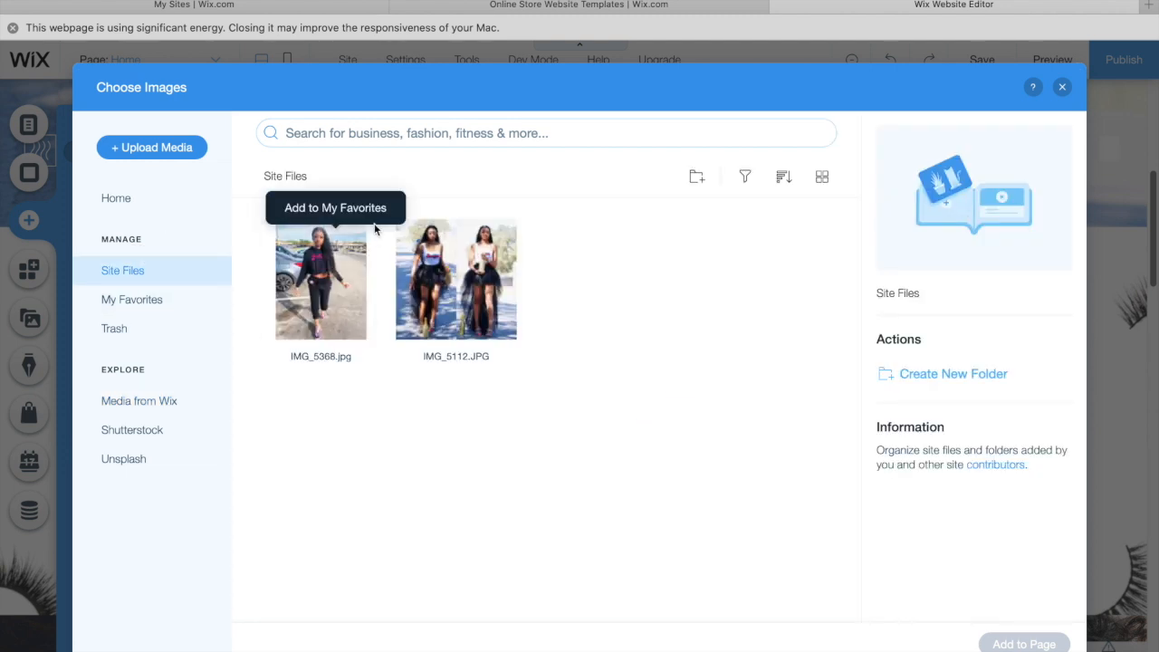
# Step: Upload the lip gloss photo IMG_7826.jpeg from the Wix account's media and add it to the page
pyautogui.click(151, 151)
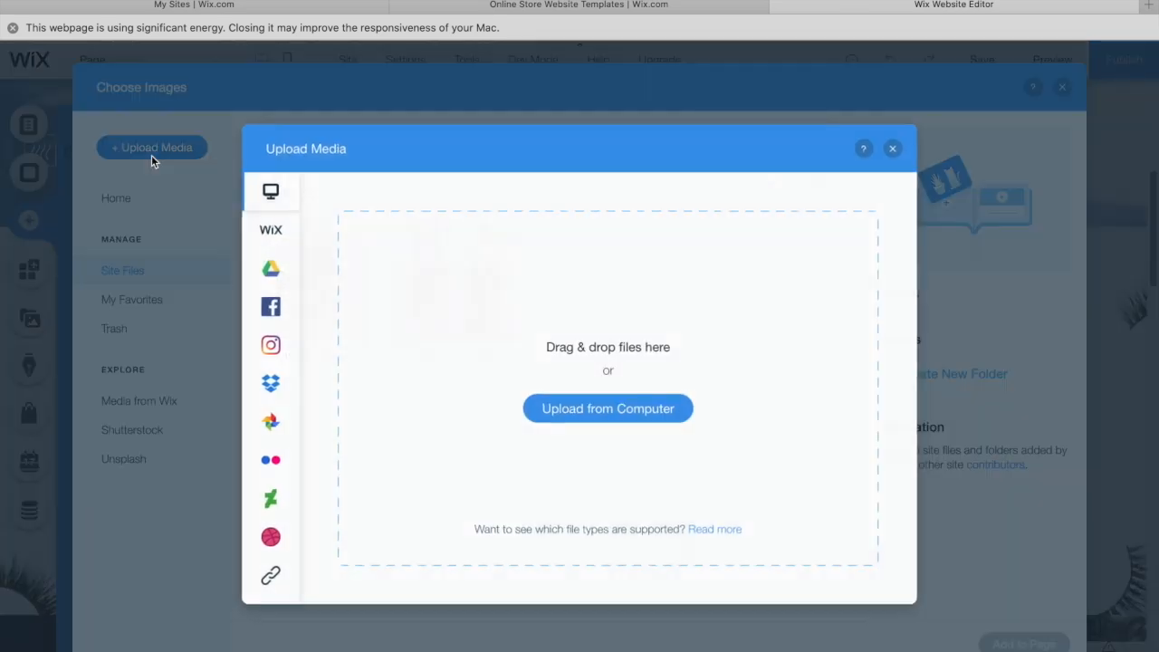
pyautogui.click(268, 229)
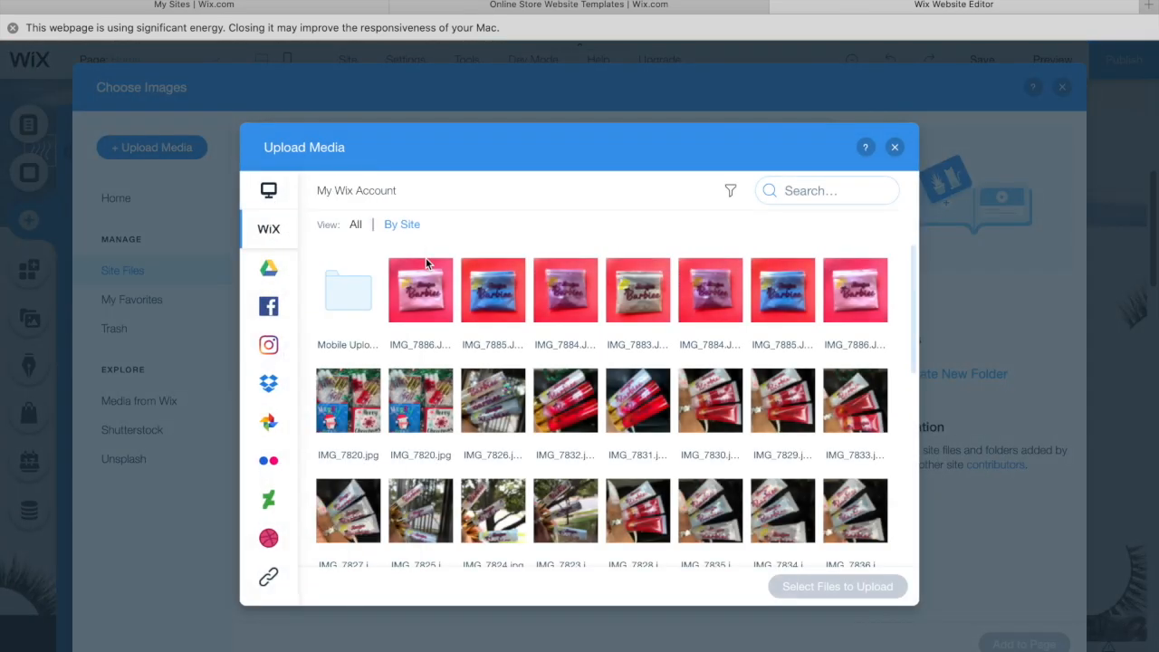
pyautogui.click(493, 400)
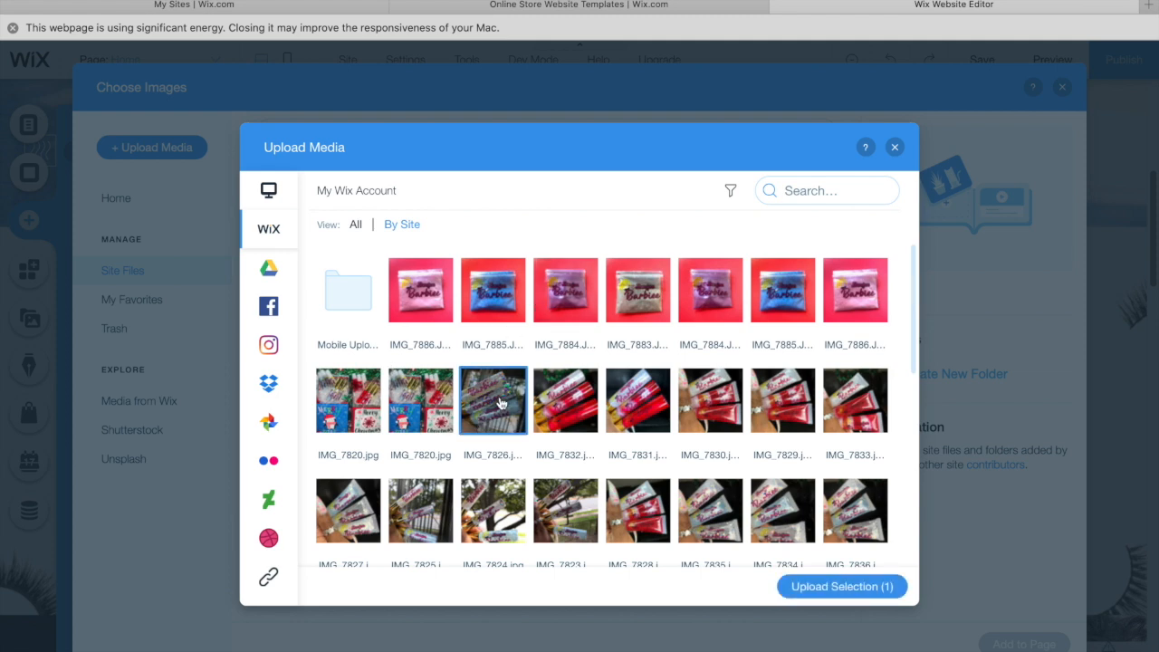
pyautogui.click(824, 588)
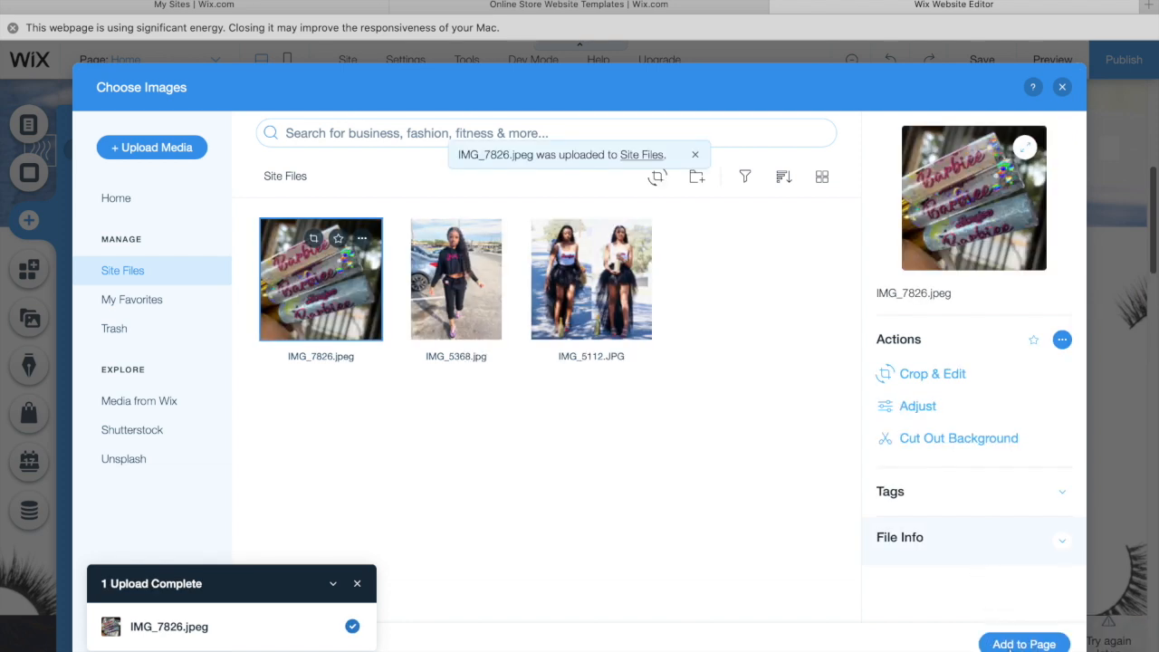
pyautogui.click(1024, 644)
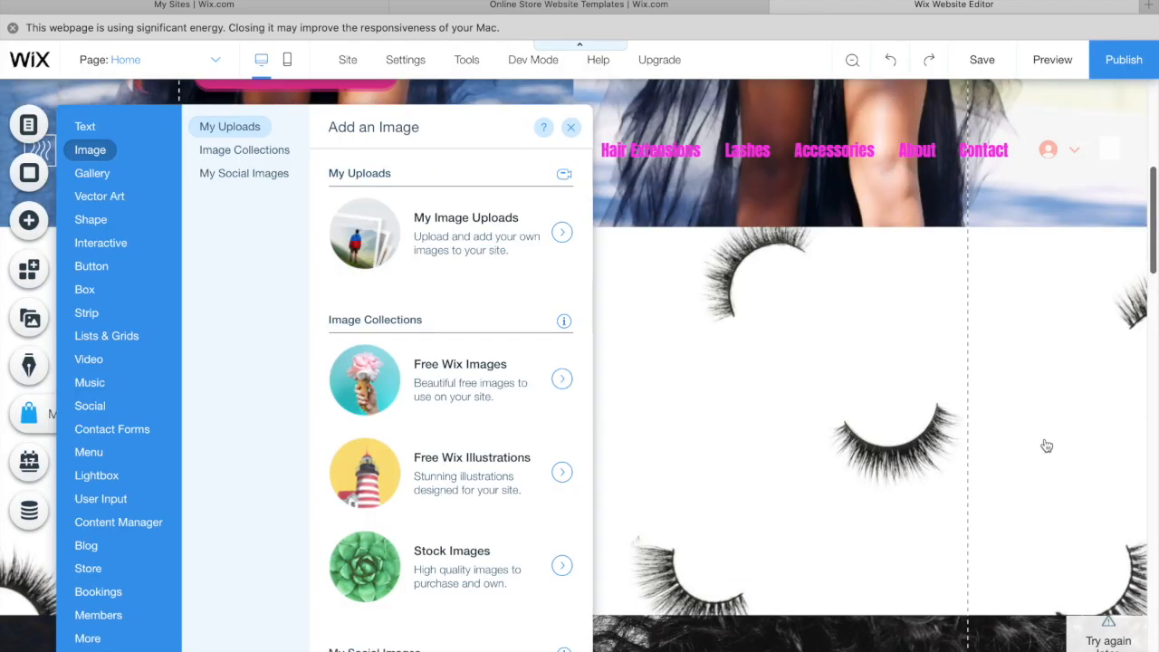
pyautogui.click(571, 127)
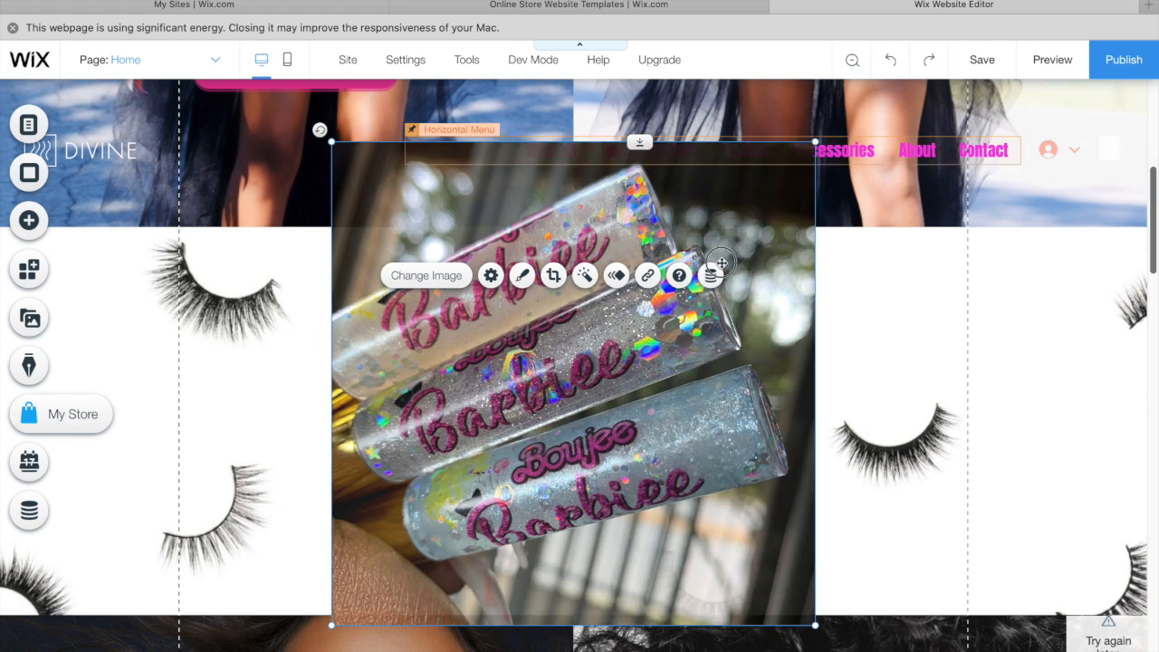
# Step: Shrink the lip gloss image to fit within the eyelash strip and move it into the strip's right half
pyautogui.moveTo(815, 142); pyautogui.dragTo(703, 253)
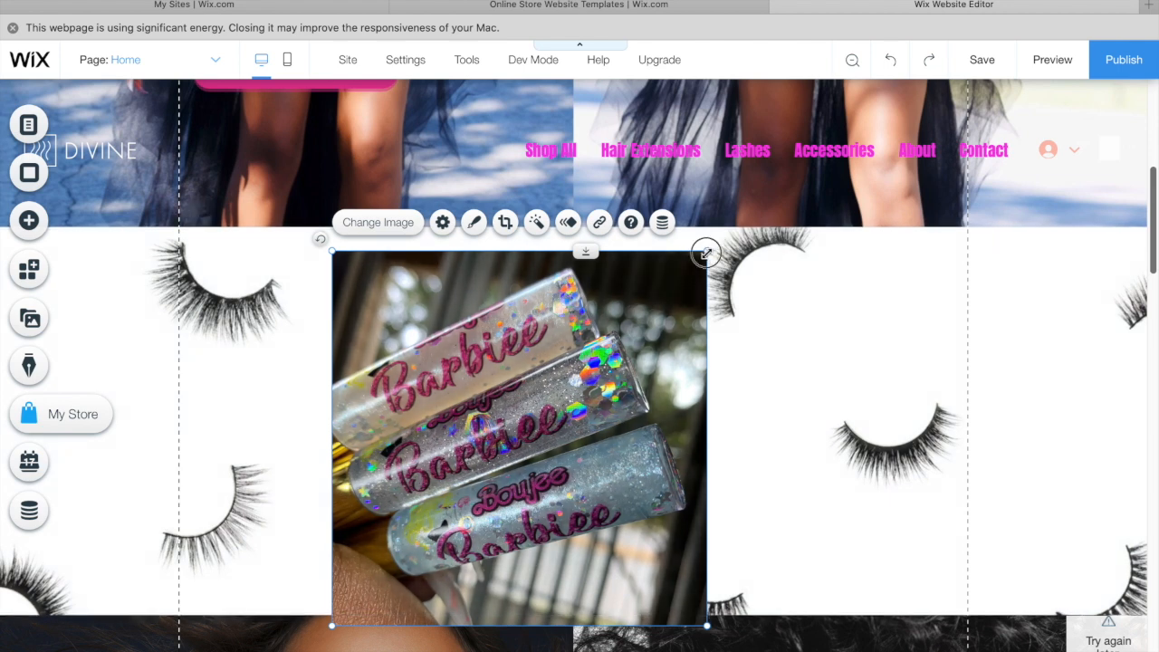
pyautogui.moveTo(707, 253); pyautogui.dragTo(671, 287)
pyautogui.moveTo(532, 337); pyautogui.dragTo(806, 342)
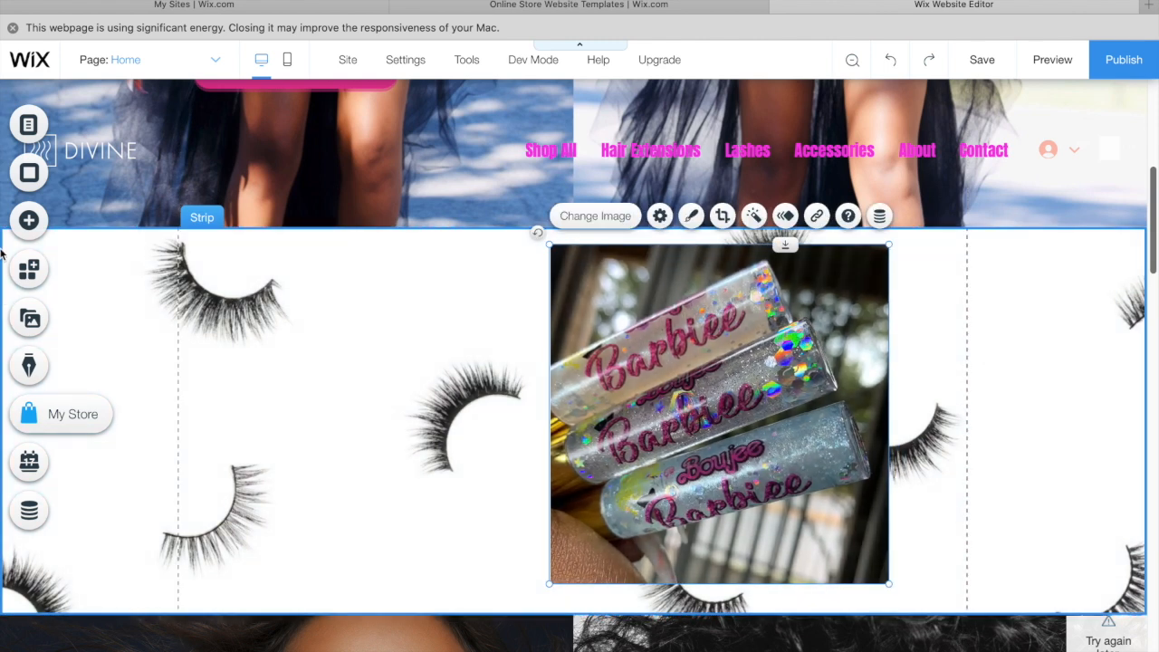
# Step: Look through the page elements available to add, including galleries, boxes, music players and text title styles
pyautogui.click(39, 225)
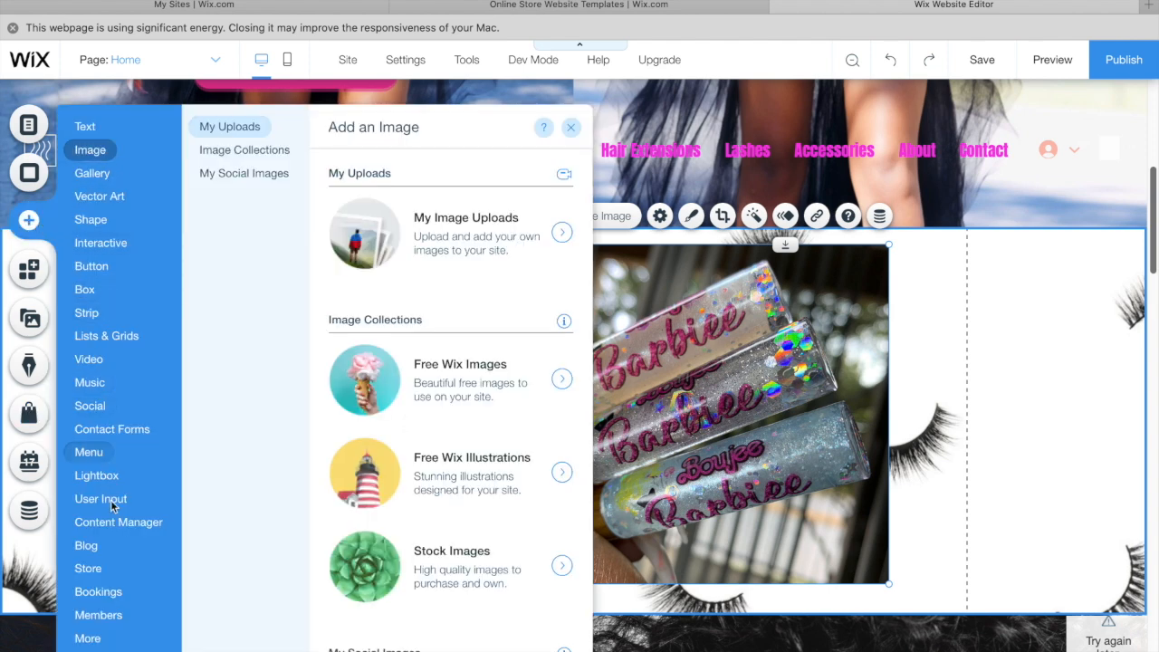
pyautogui.moveTo(95, 130)
pyautogui.moveTo(94, 175)
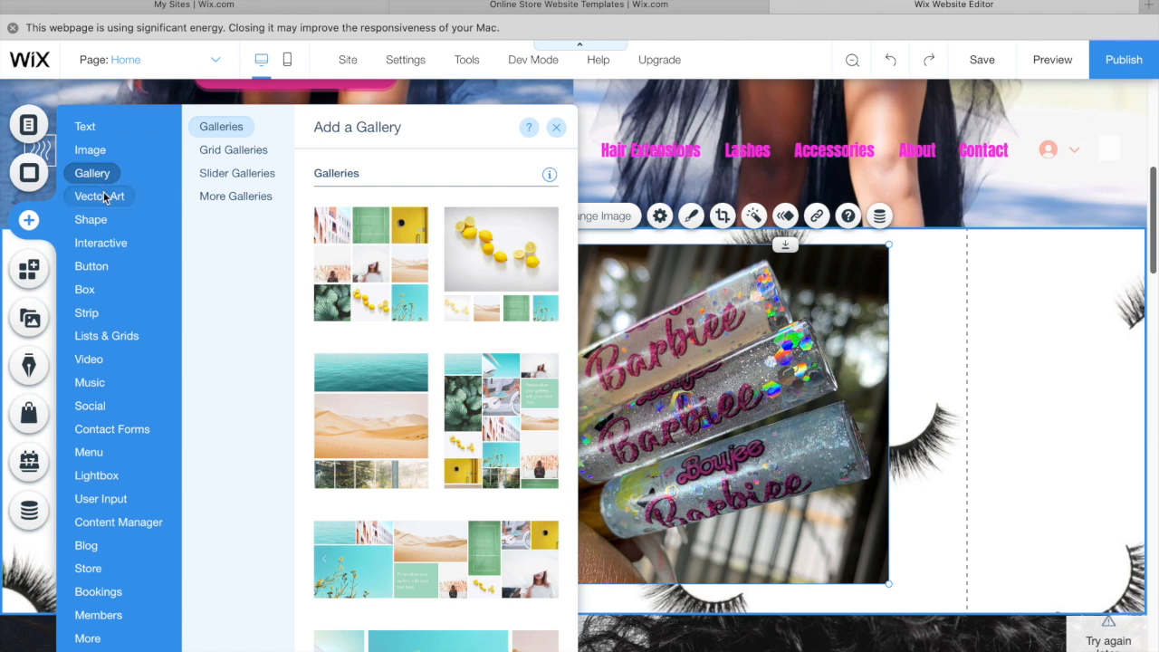
pyautogui.moveTo(104, 197)
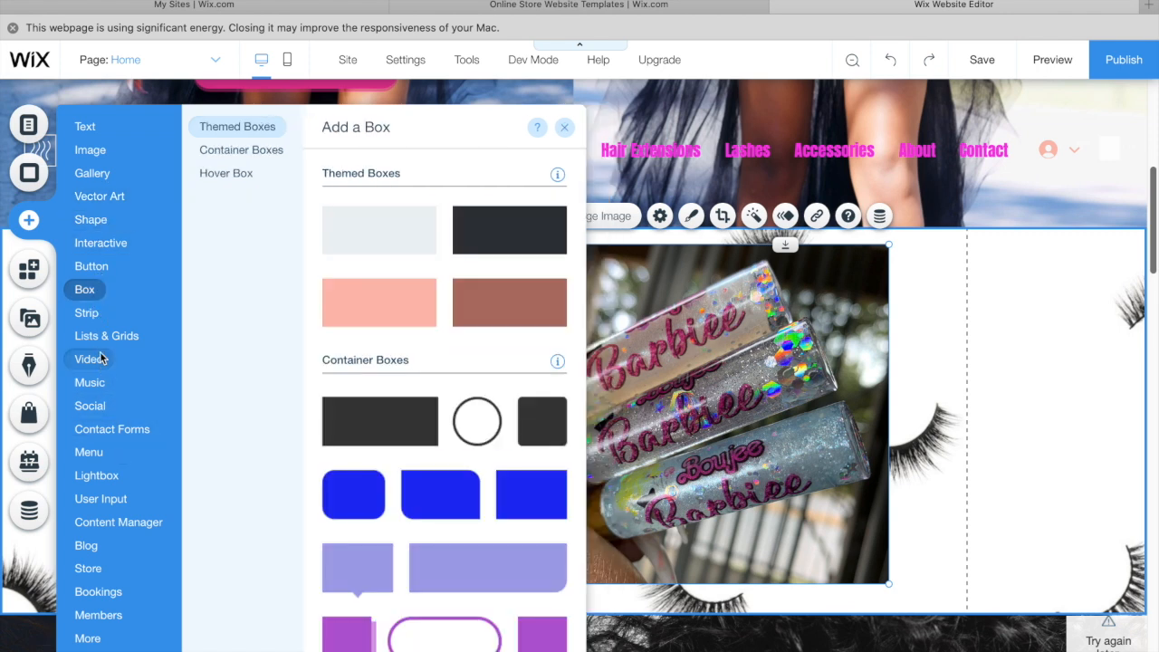
pyautogui.moveTo(96, 389)
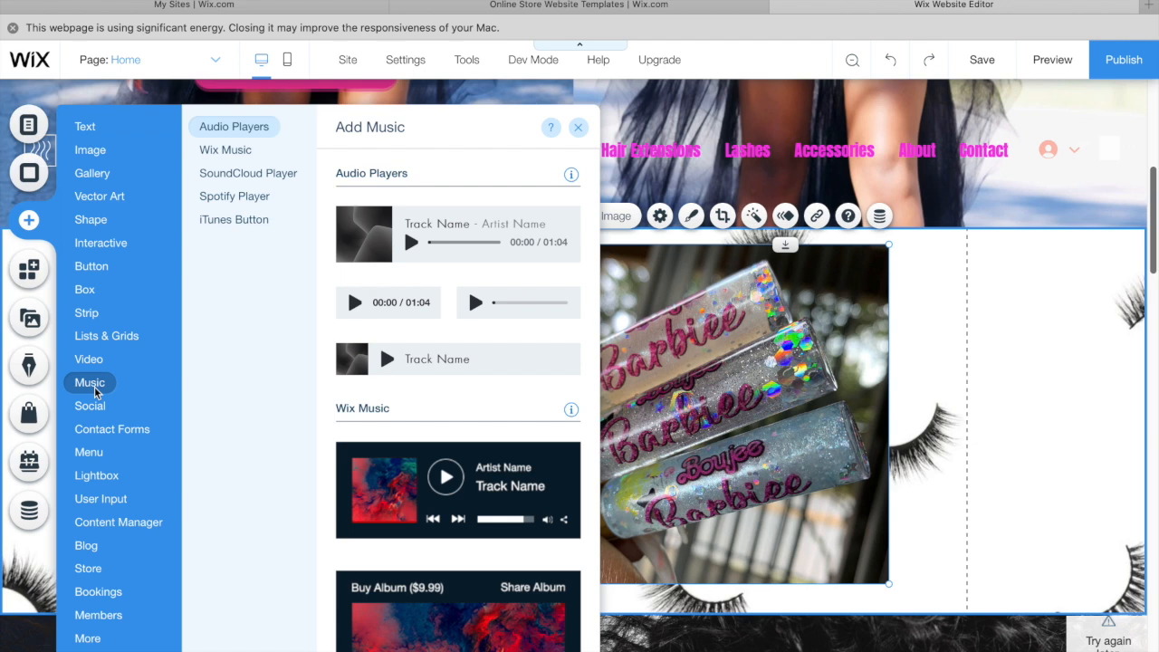
pyautogui.moveTo(93, 364)
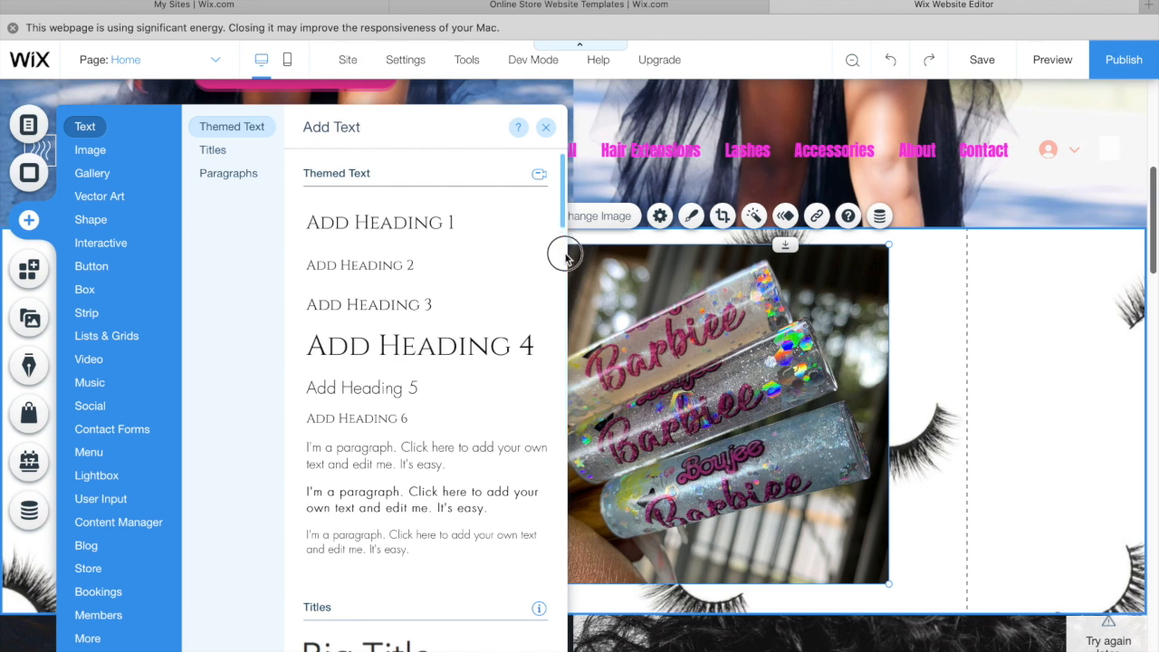
pyautogui.scroll(-15, 551, 390)
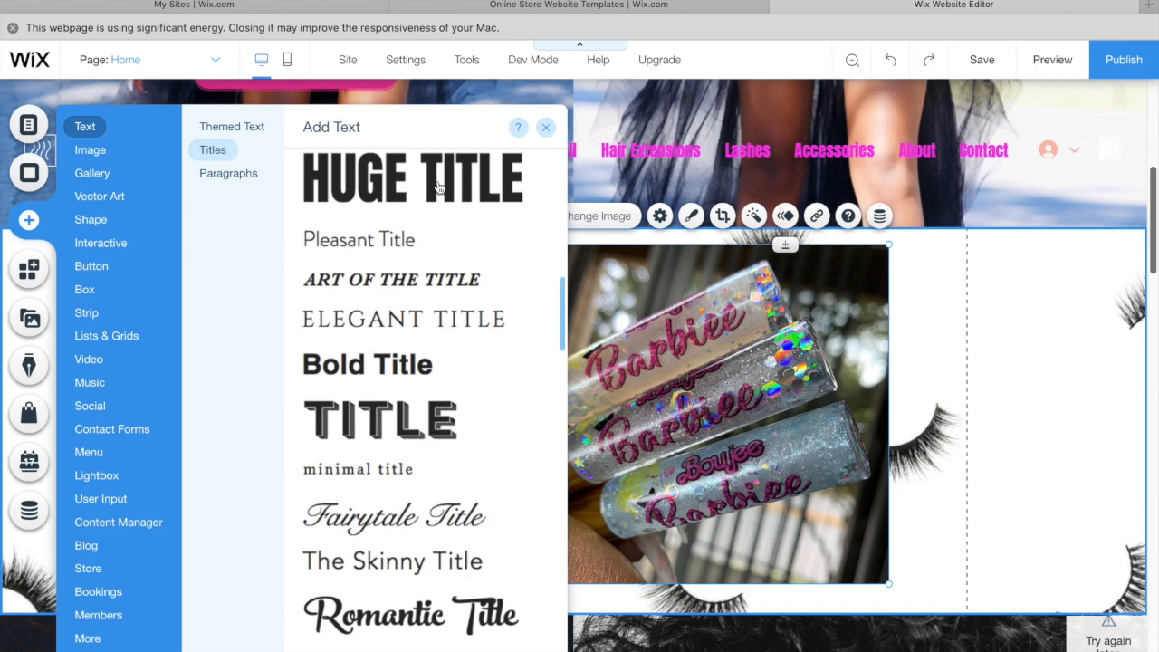
pyautogui.click(546, 129)
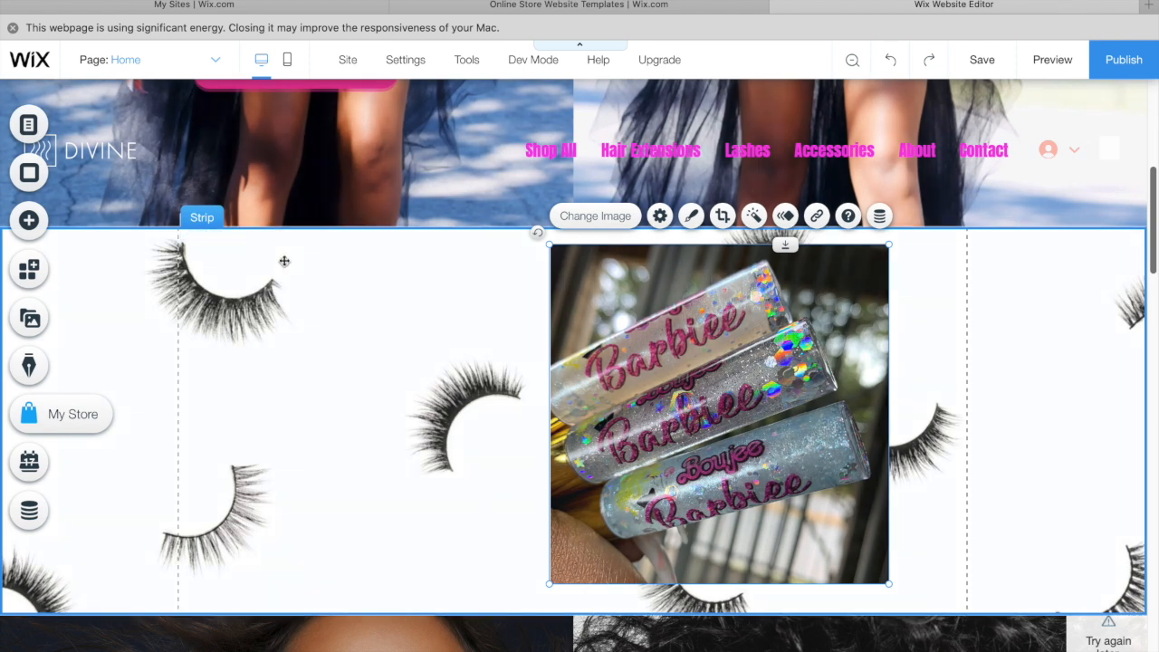
# Step: Add a Huge Title text to the left half of the eyelash strip and change its wording to "TOP SELLER"
pyautogui.click(42, 224)
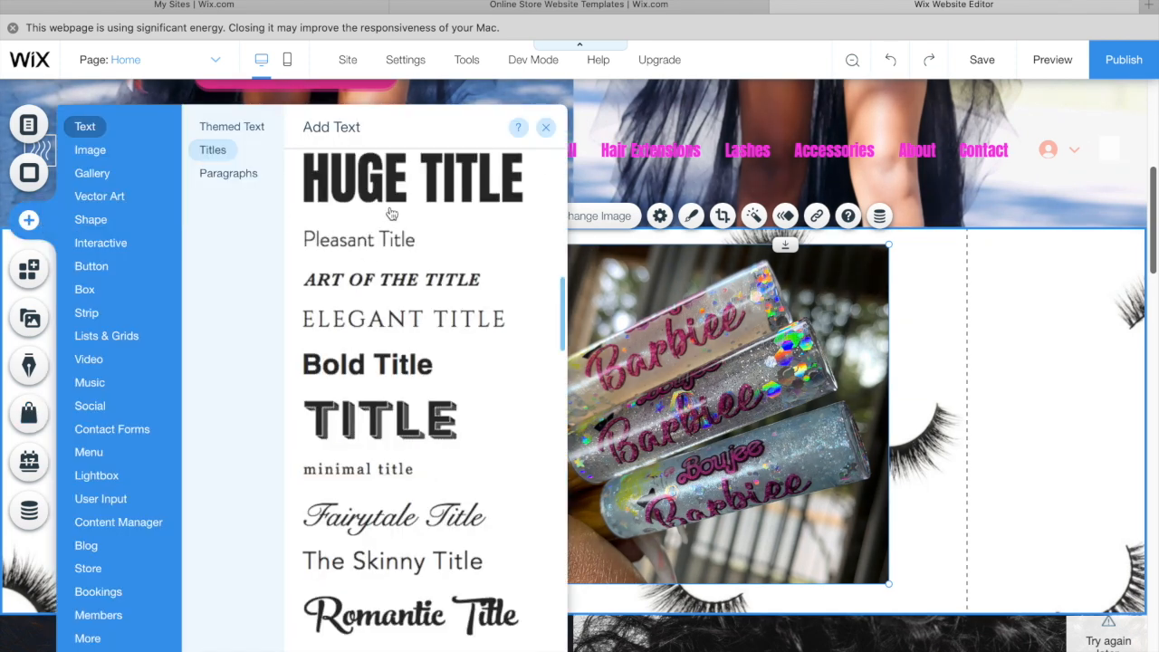
pyautogui.moveTo(415, 173); pyautogui.dragTo(641, 333)
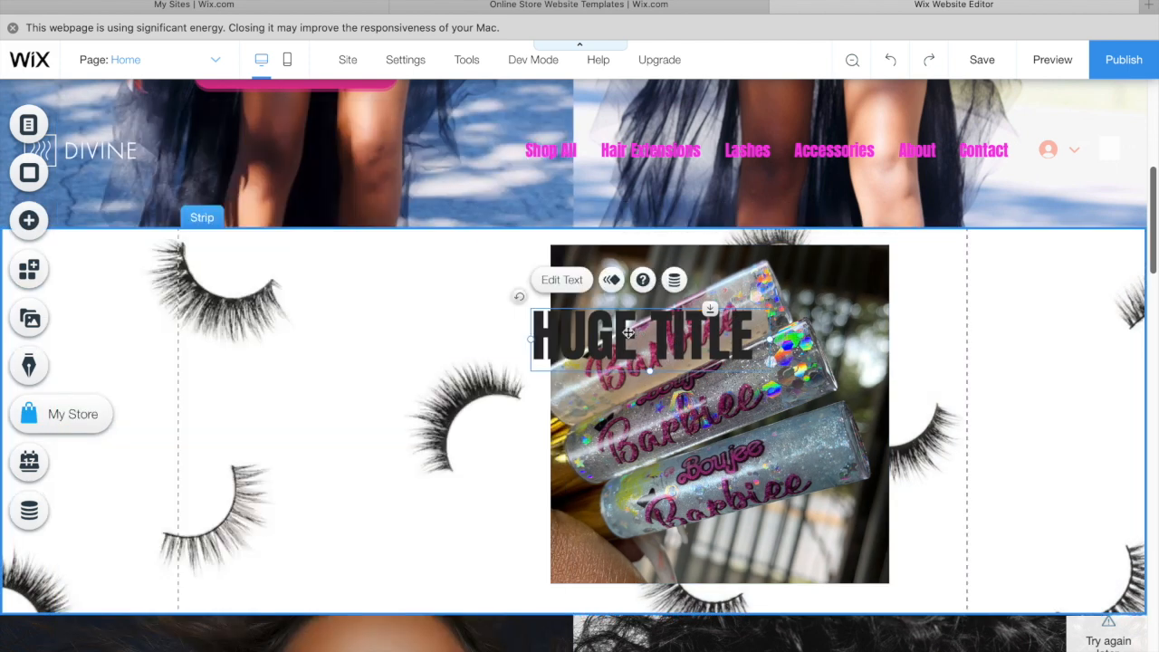
pyautogui.moveTo(336, 314)
pyautogui.mouseDown()
pyautogui.moveTo(329, 284)
pyautogui.moveTo(347, 306)
pyautogui.mouseUp()
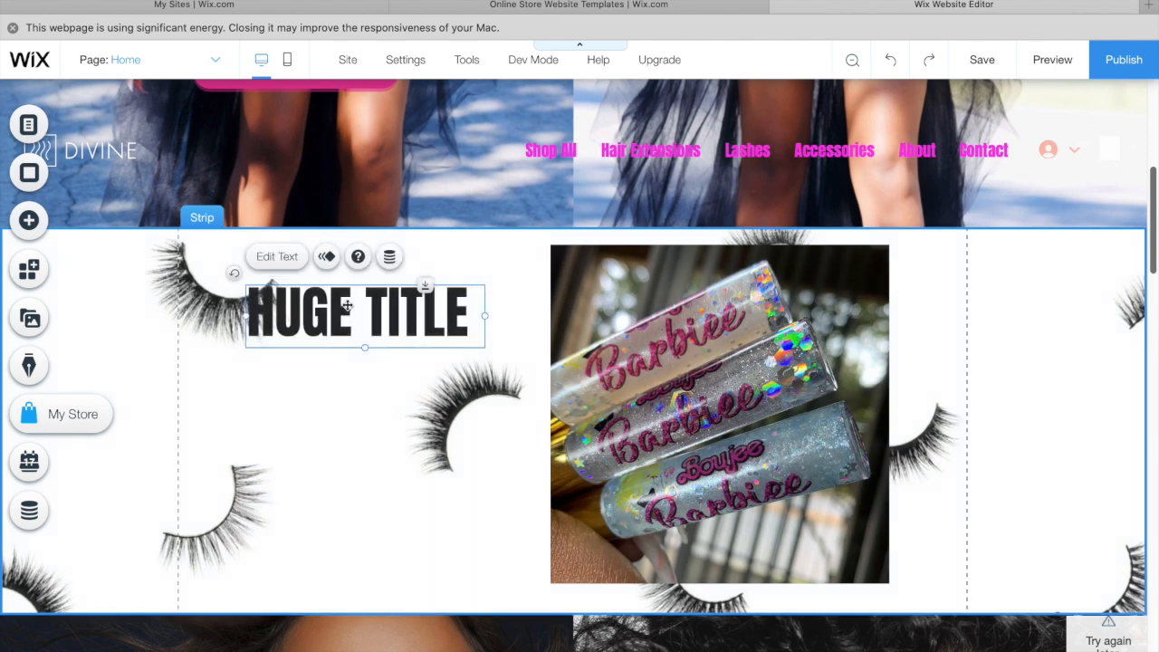
pyautogui.click(277, 257)
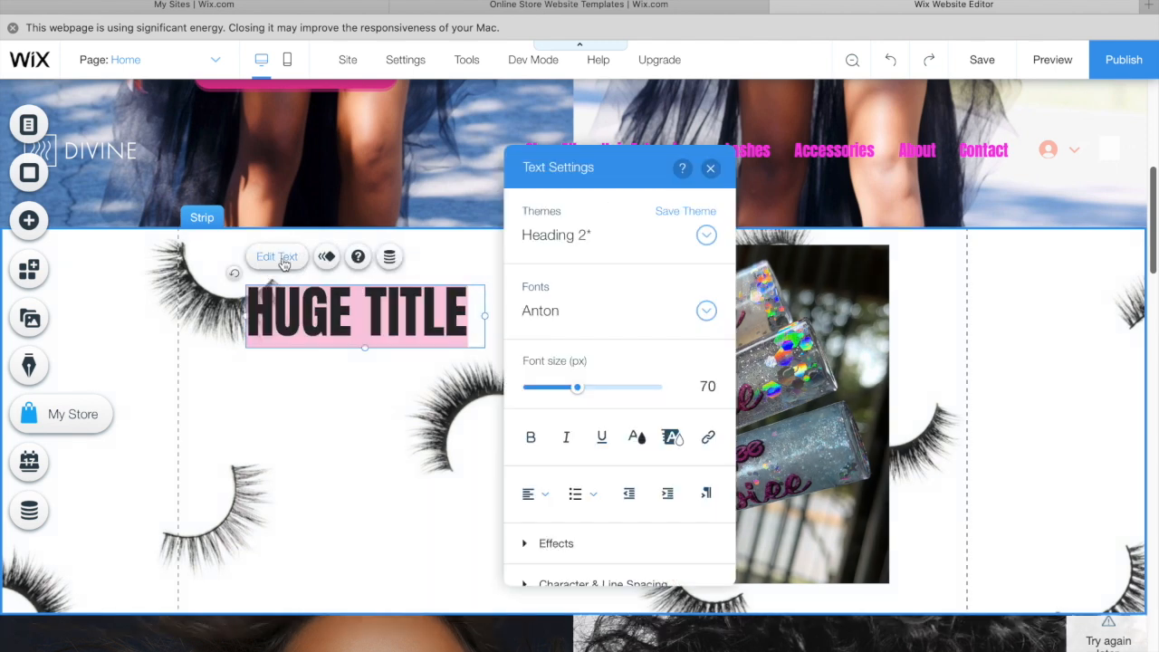
pyautogui.press('BackSpace')
pyautogui.write('TOP SELLER')
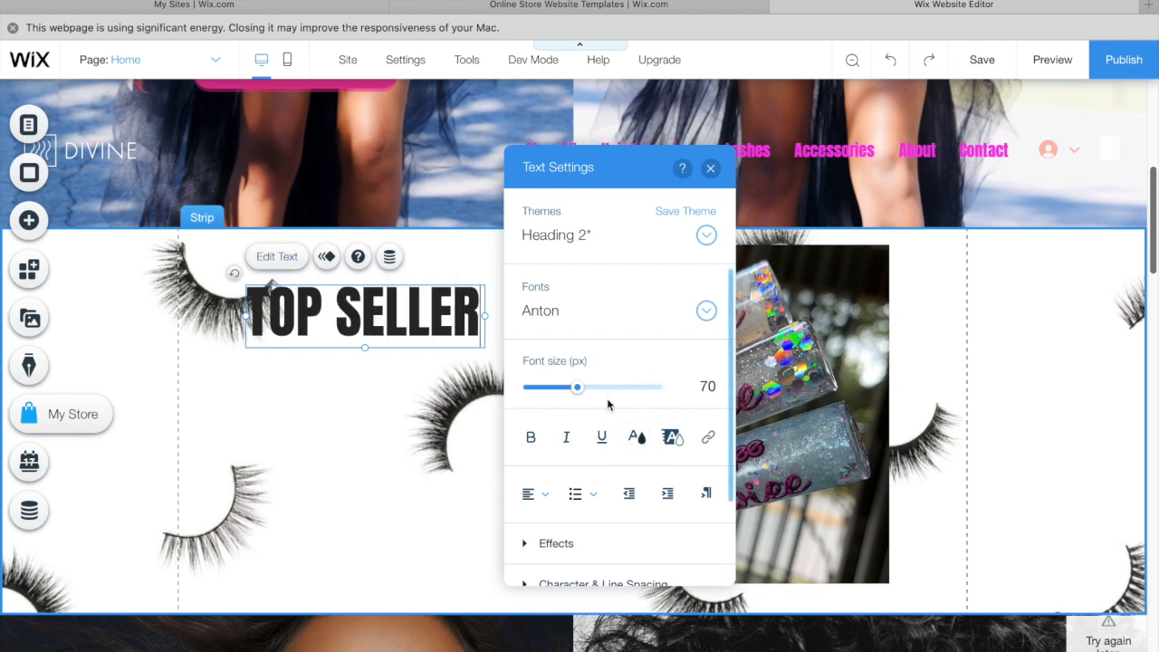
# Step: Colour the "TOP SELLER" title bright pink #FF36EB and move it slightly lower in the strip
pyautogui.moveTo(479, 328); pyautogui.dragTo(240, 315)
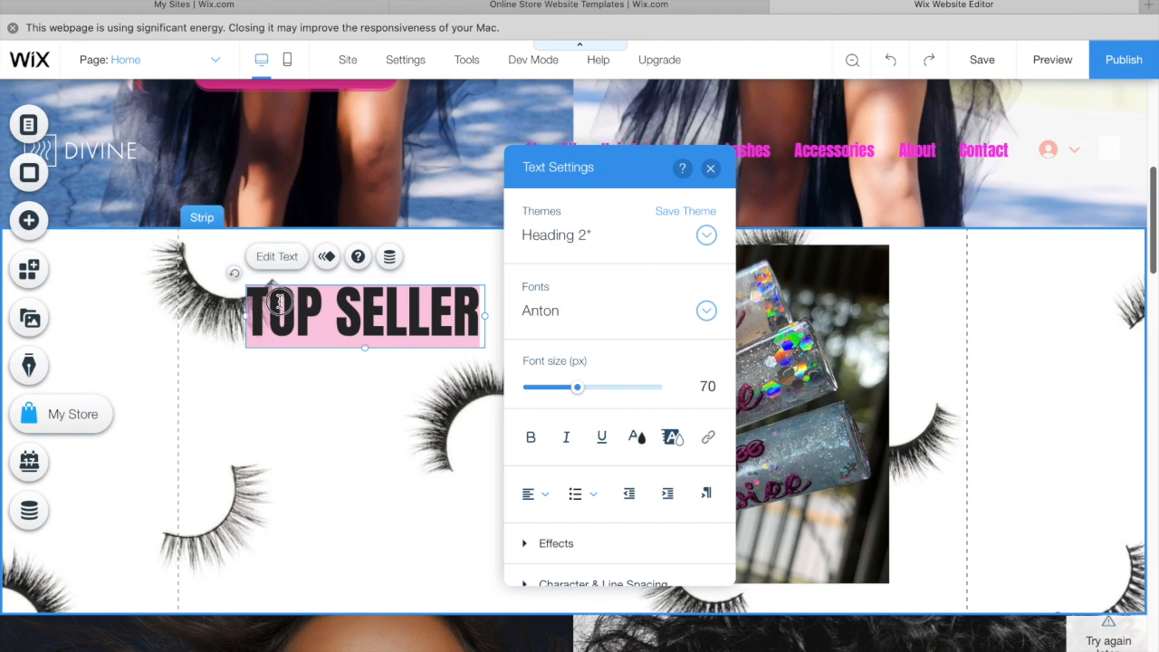
pyautogui.click(636, 433)
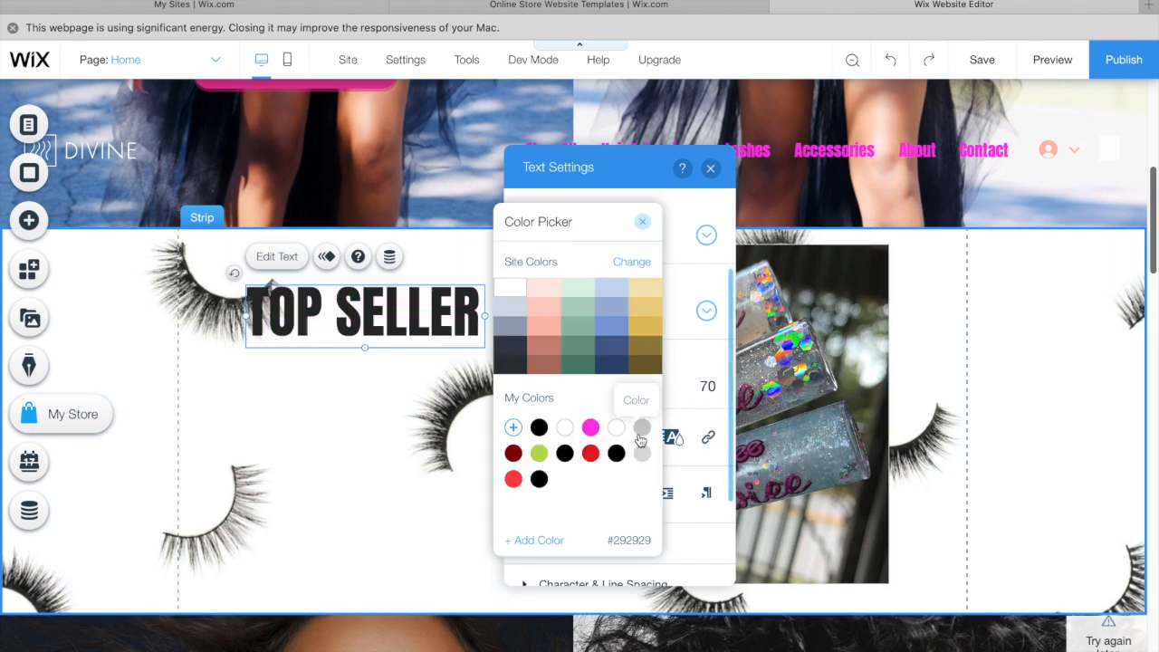
pyautogui.click(591, 428)
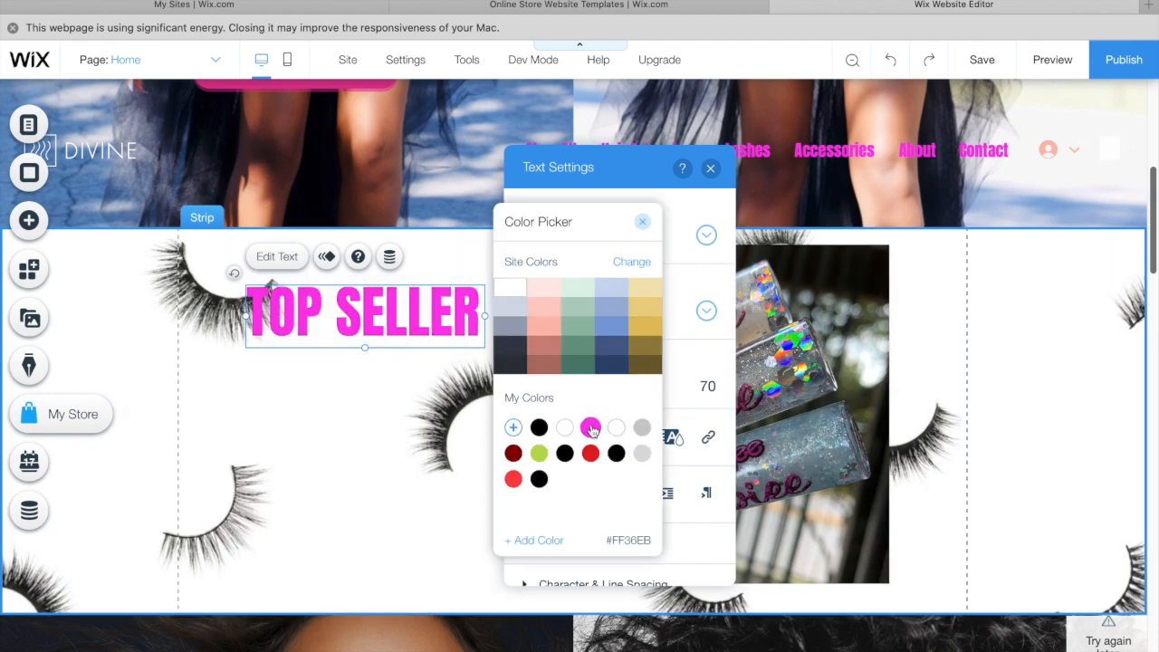
pyautogui.click(383, 393)
pyautogui.click(403, 372)
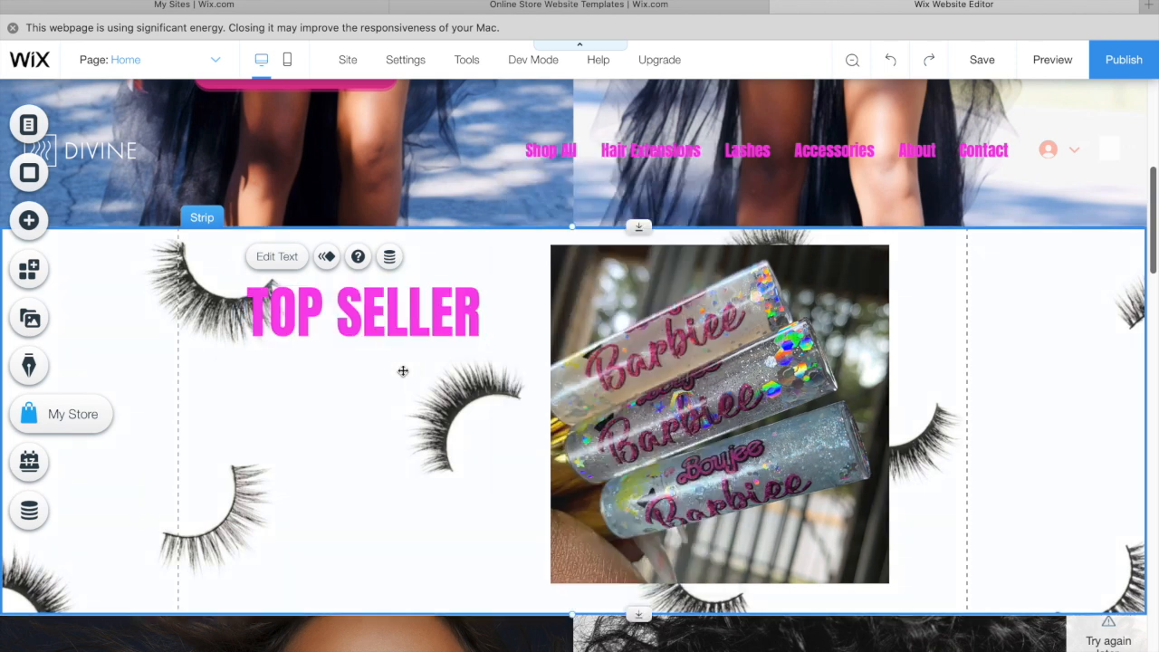
pyautogui.click(445, 312)
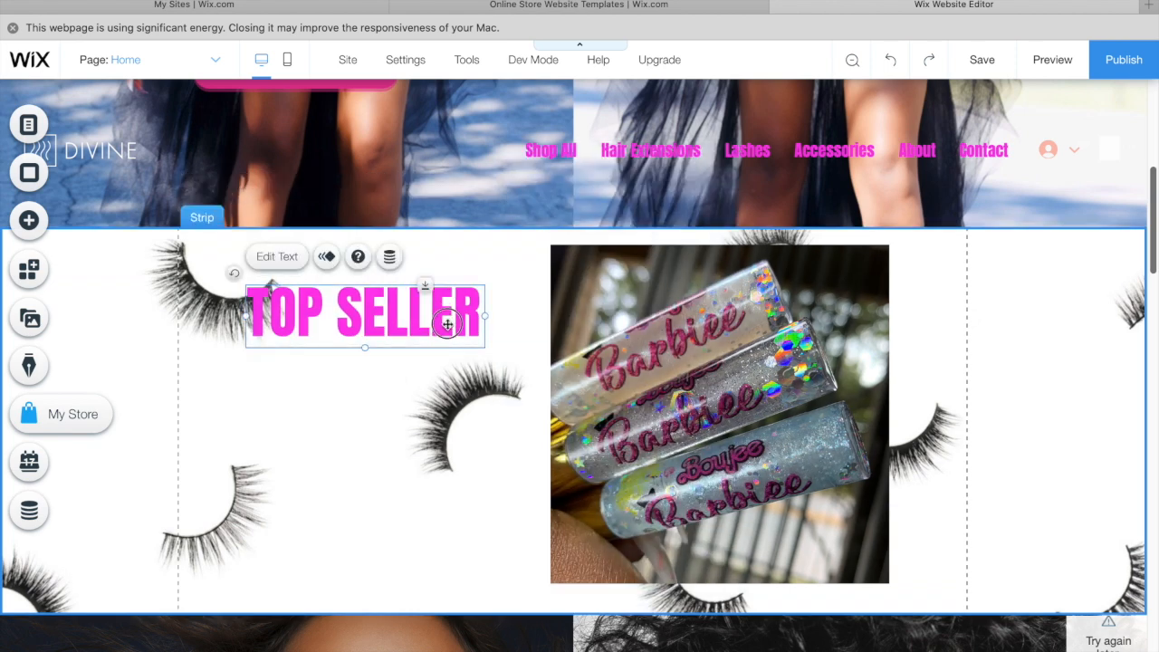
pyautogui.moveTo(446, 311); pyautogui.dragTo(446, 336)
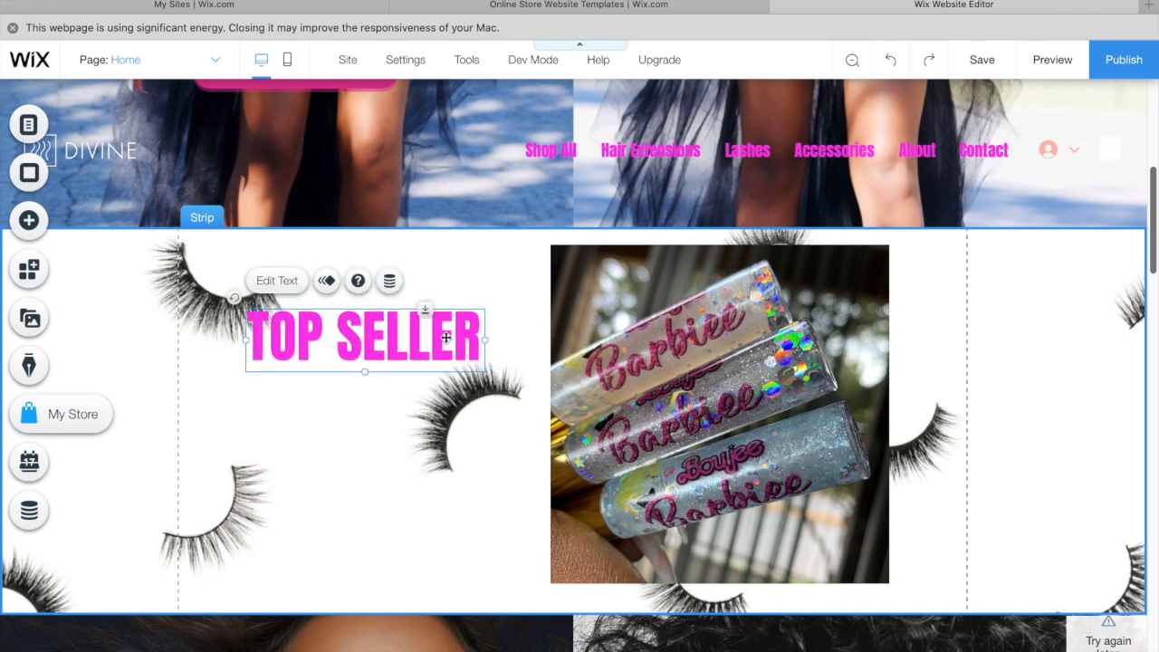
# Step: Try out highlight colours behind the "TOP SELLER" text, ending with light blue #C9D7F0
pyautogui.click(410, 469)
pyautogui.click(400, 341)
pyautogui.click(283, 282)
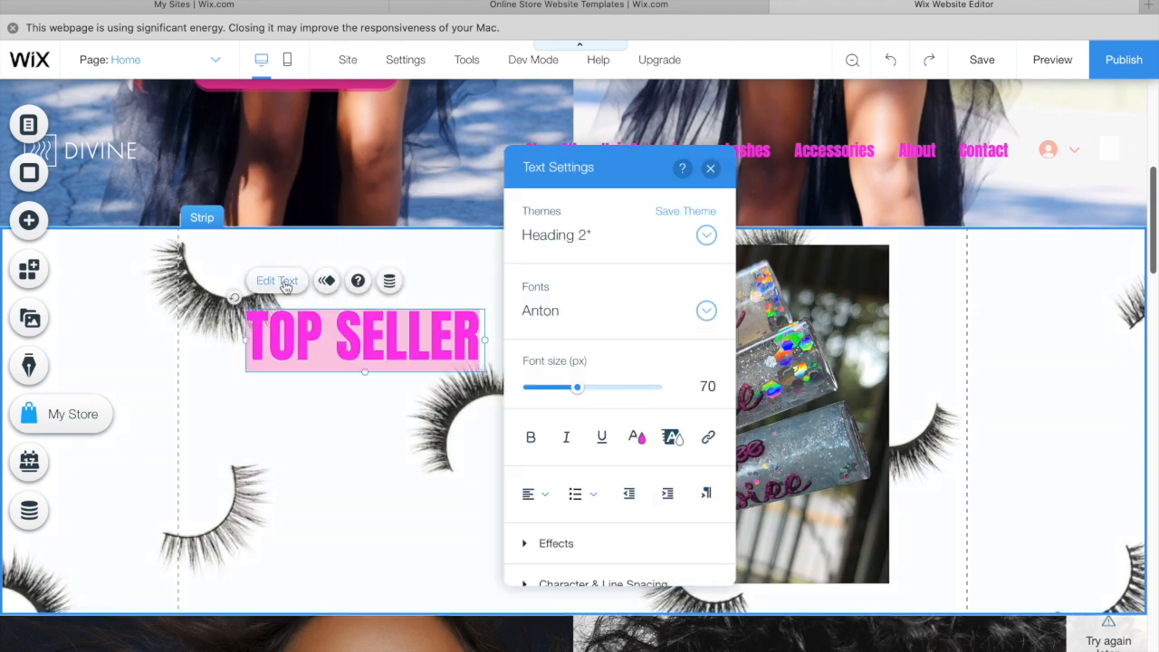
pyautogui.click(672, 438)
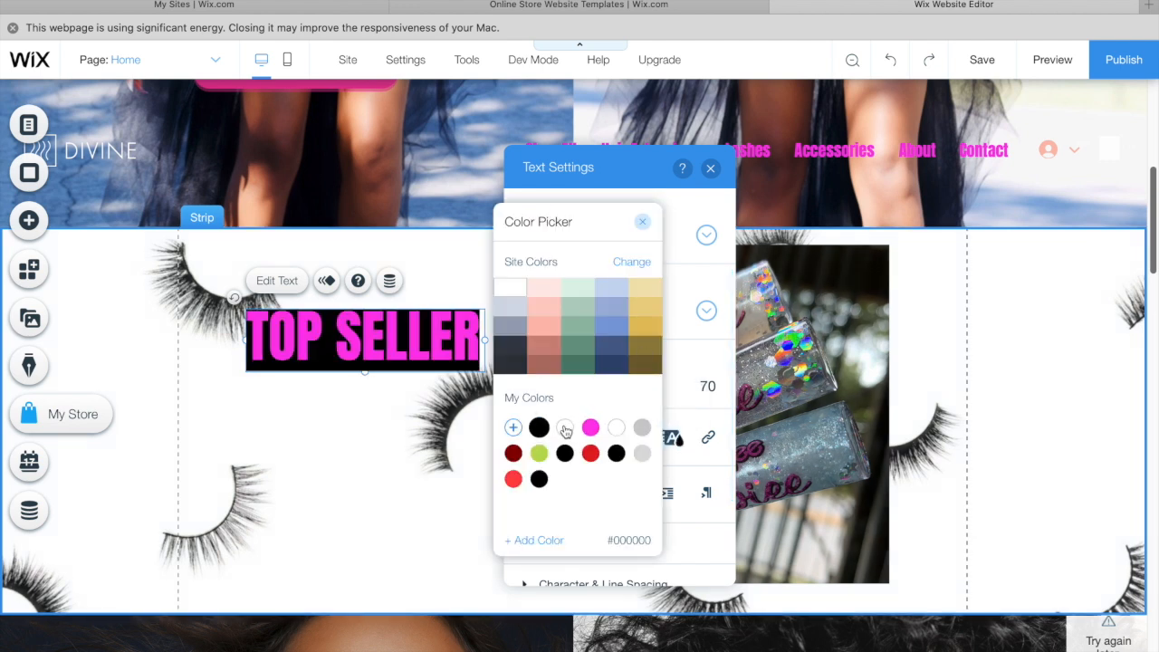
pyautogui.click(565, 430)
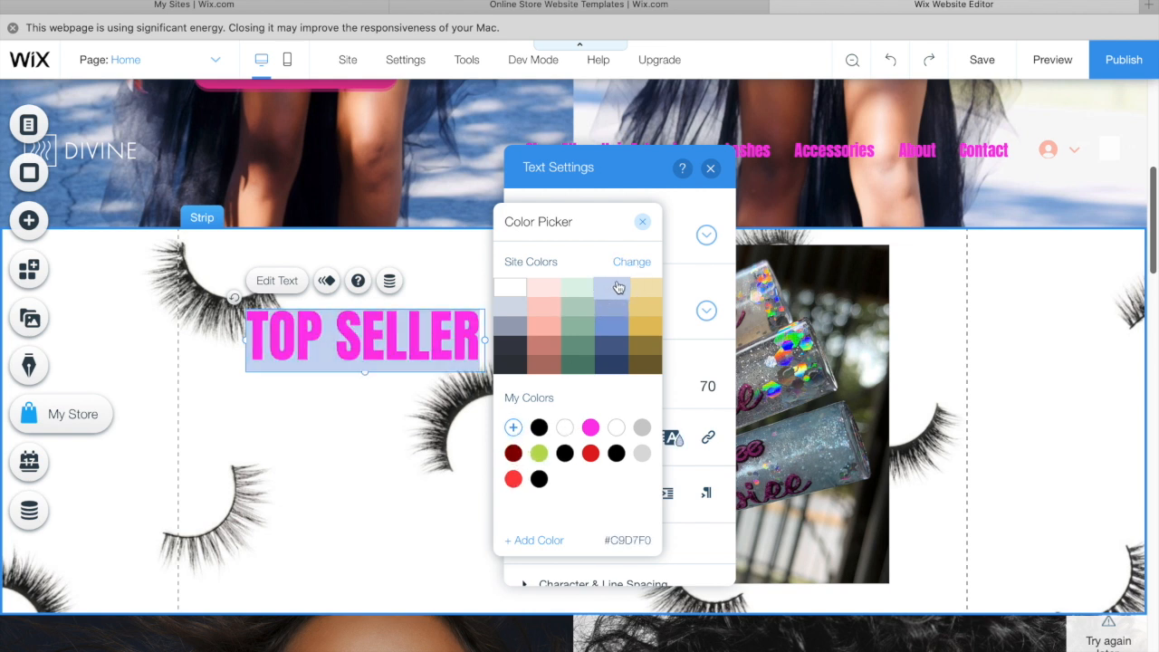
pyautogui.click(430, 499)
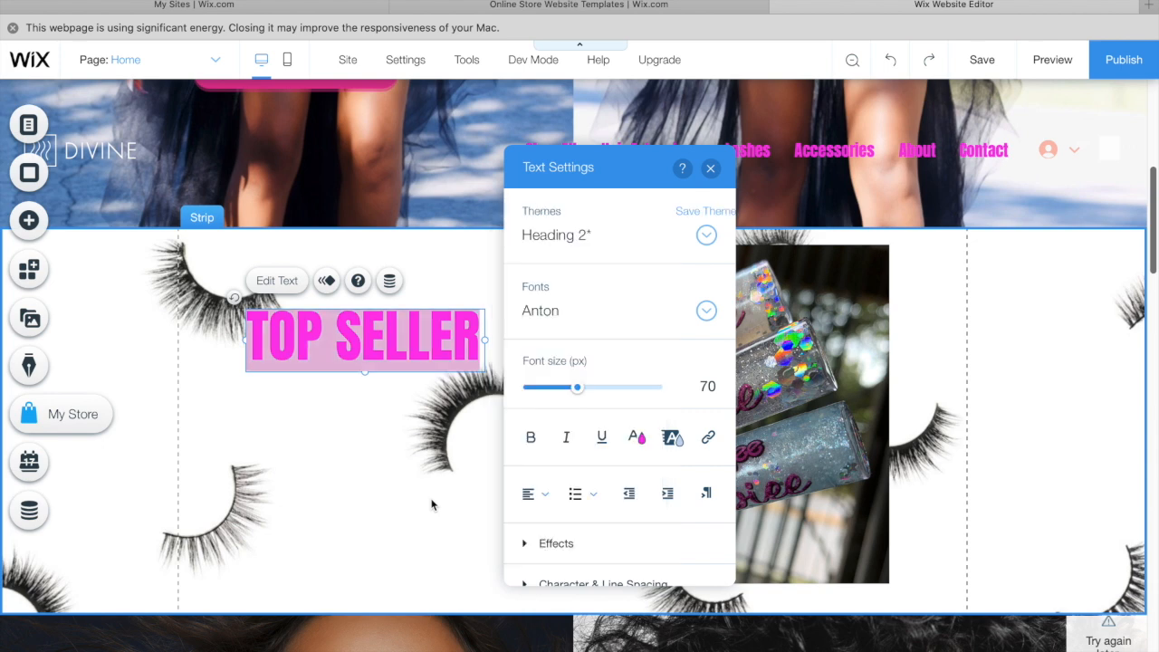
pyautogui.click(435, 500)
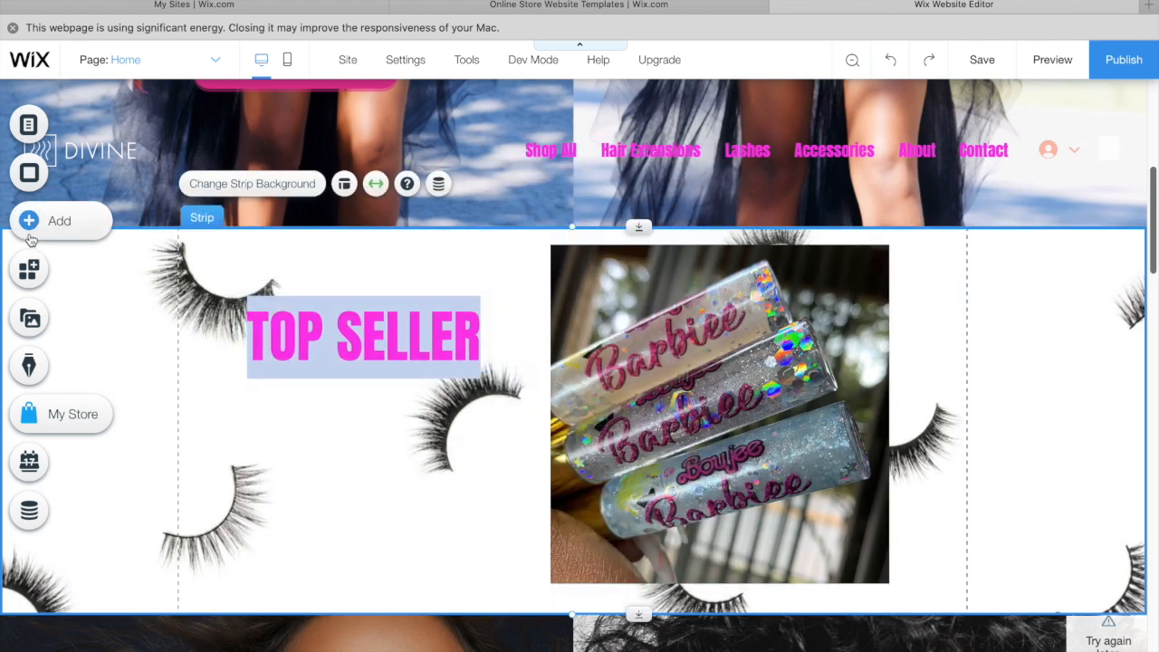
# Step: Add the shadowed "TITLE" style text directly beneath the "TOP SELLER" title
pyautogui.click(59, 220)
pyautogui.click(212, 150)
pyautogui.scroll(-1, 429, 203)
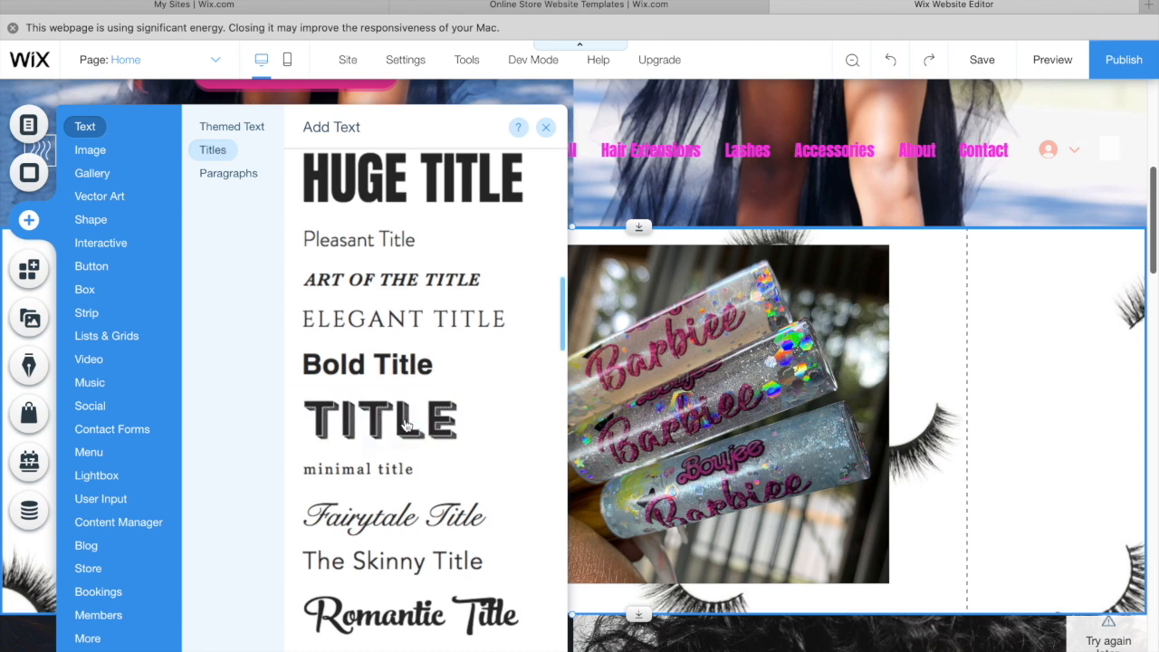
pyautogui.moveTo(406, 426); pyautogui.dragTo(377, 418)
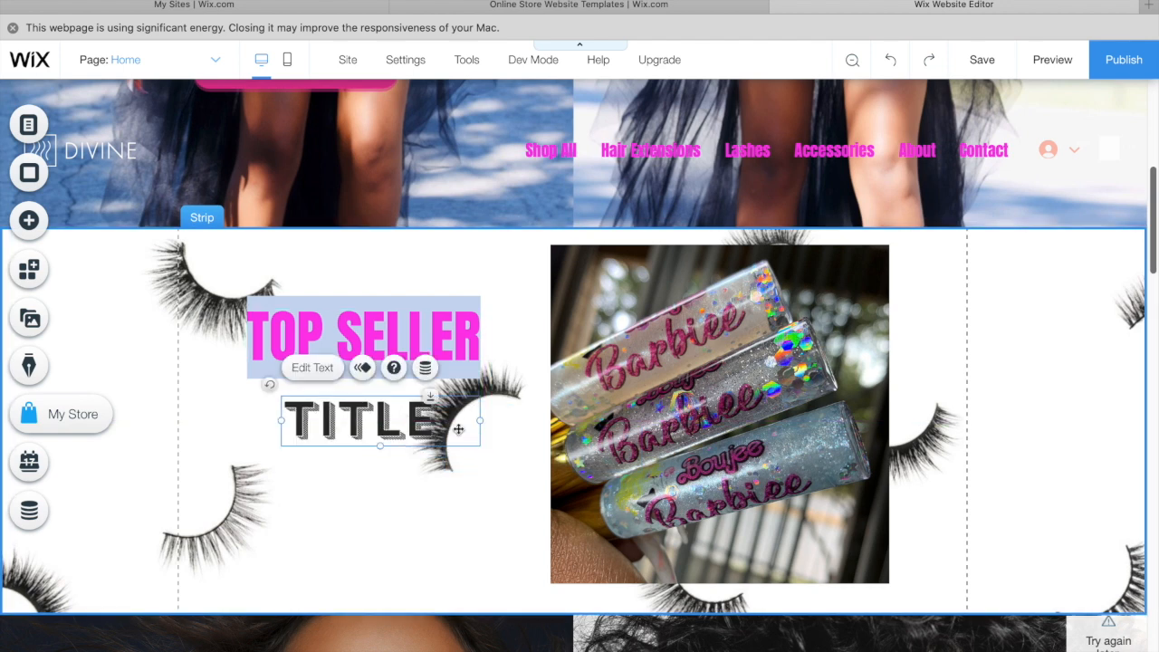
# Step: Set the highlight colour behind the "TOP SELLER" text to black
pyautogui.click(446, 317)
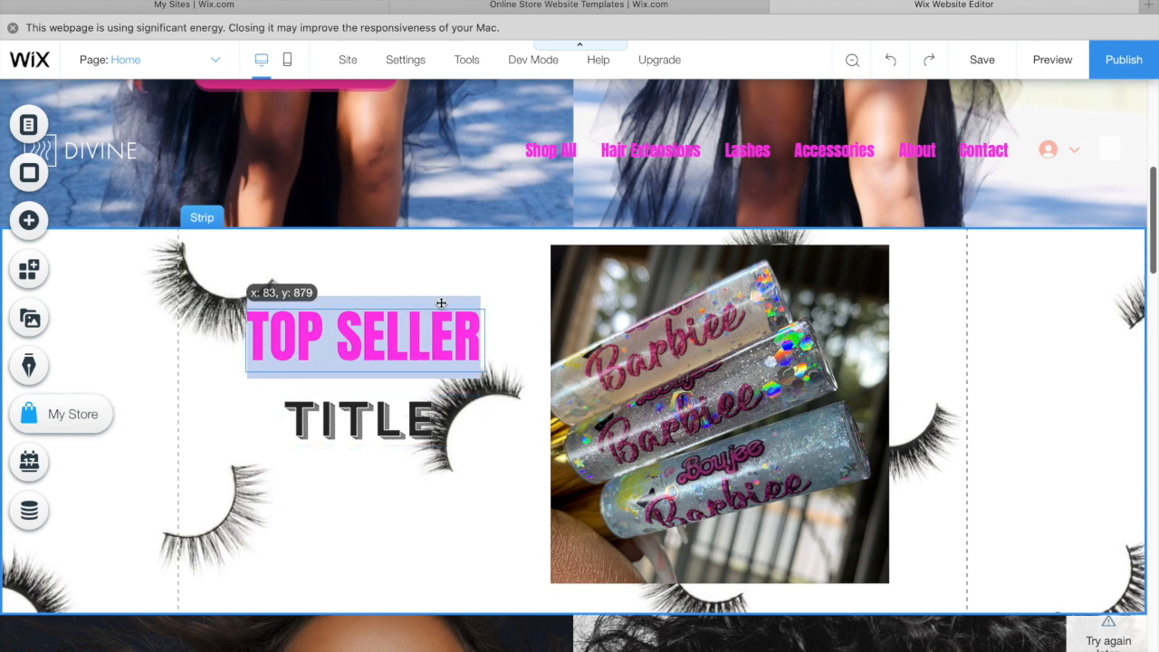
pyautogui.click(296, 280)
pyautogui.click(295, 280)
pyautogui.click(298, 325)
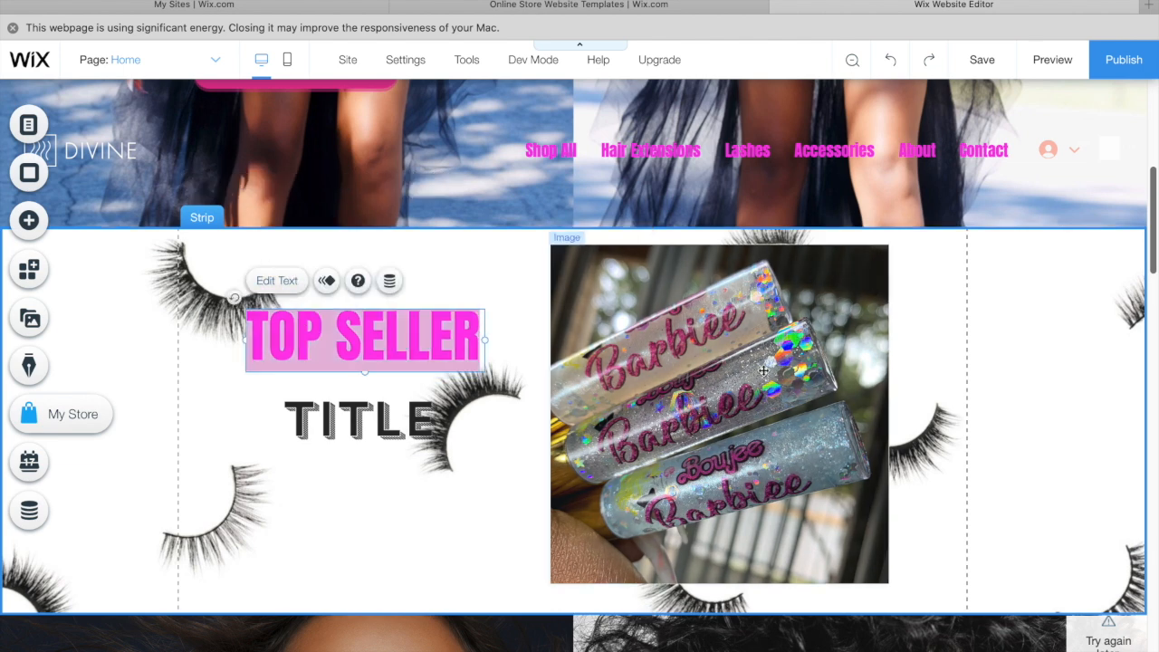
pyautogui.click(674, 441)
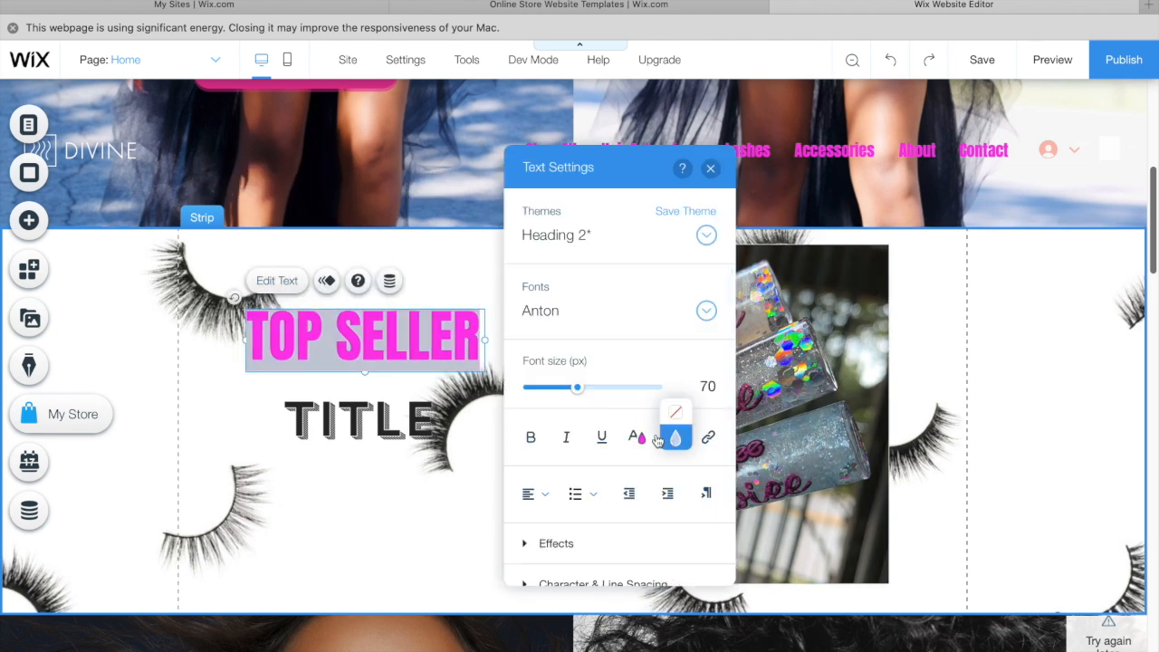
pyautogui.click(674, 441)
pyautogui.click(539, 427)
pyautogui.click(414, 505)
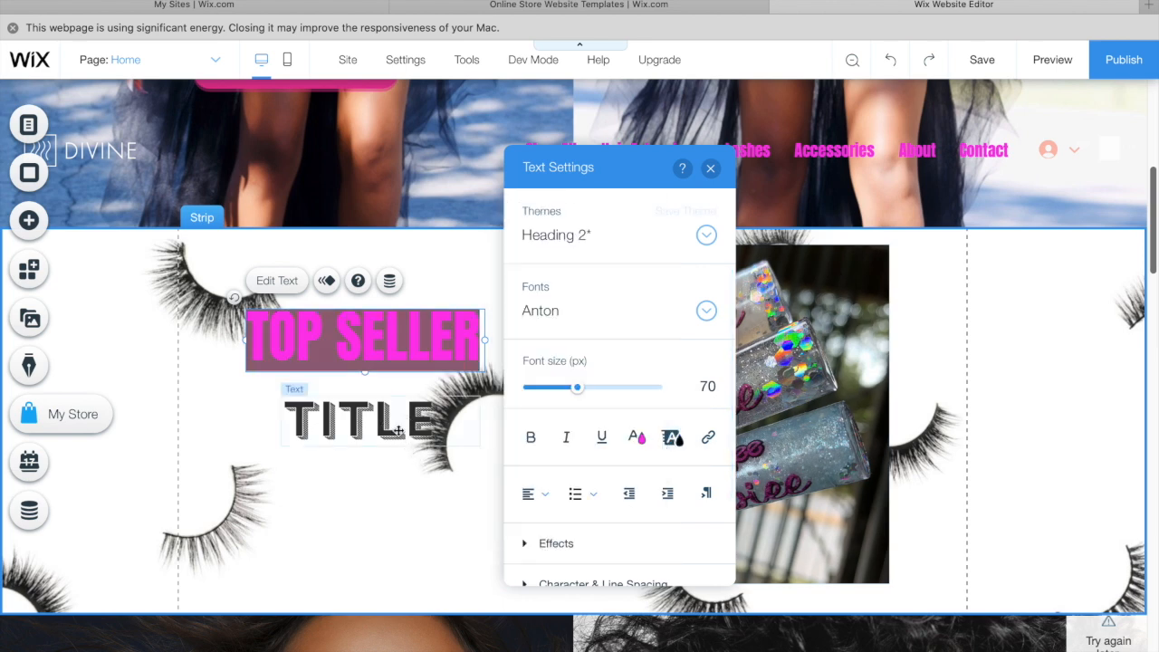
# Step: Replace the shadowed title's wording with "WINTER WONDERLAND SET"
pyautogui.click(397, 429)
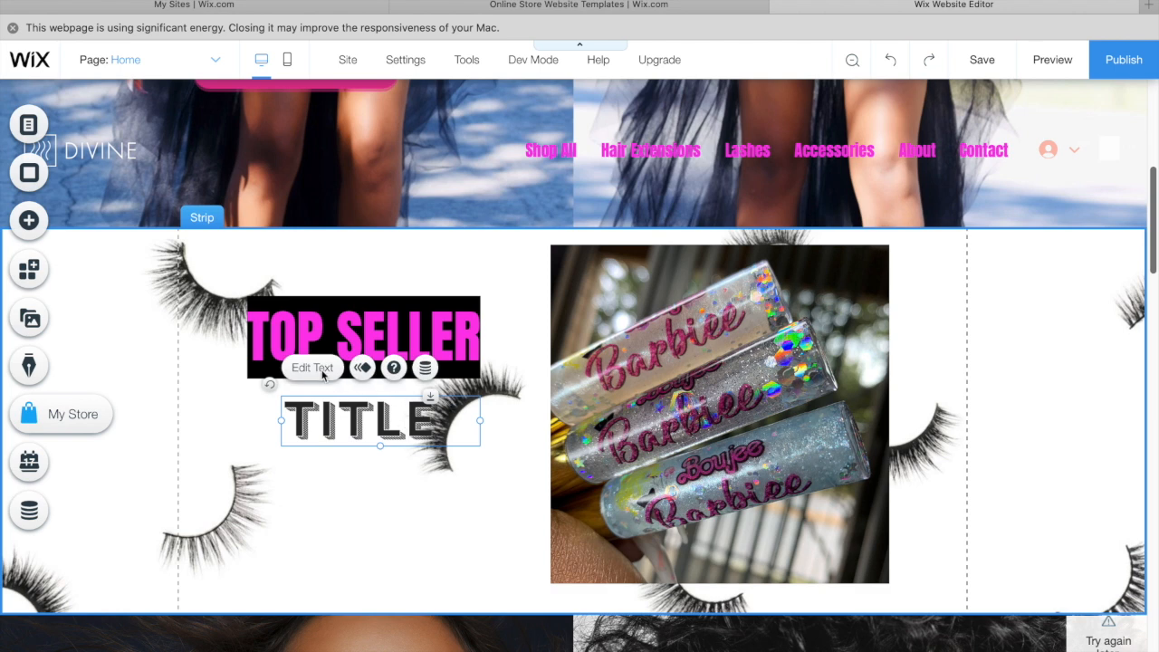
pyautogui.click(311, 368)
pyautogui.write('WINTER W')
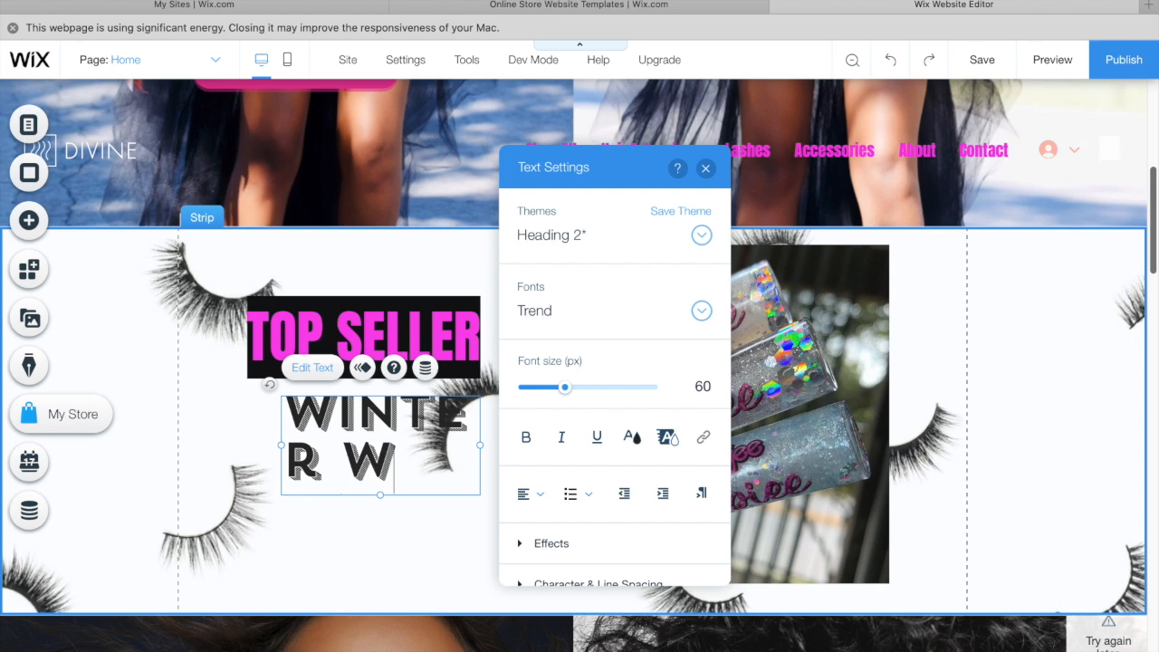
pyautogui.write('ONDERLAND')
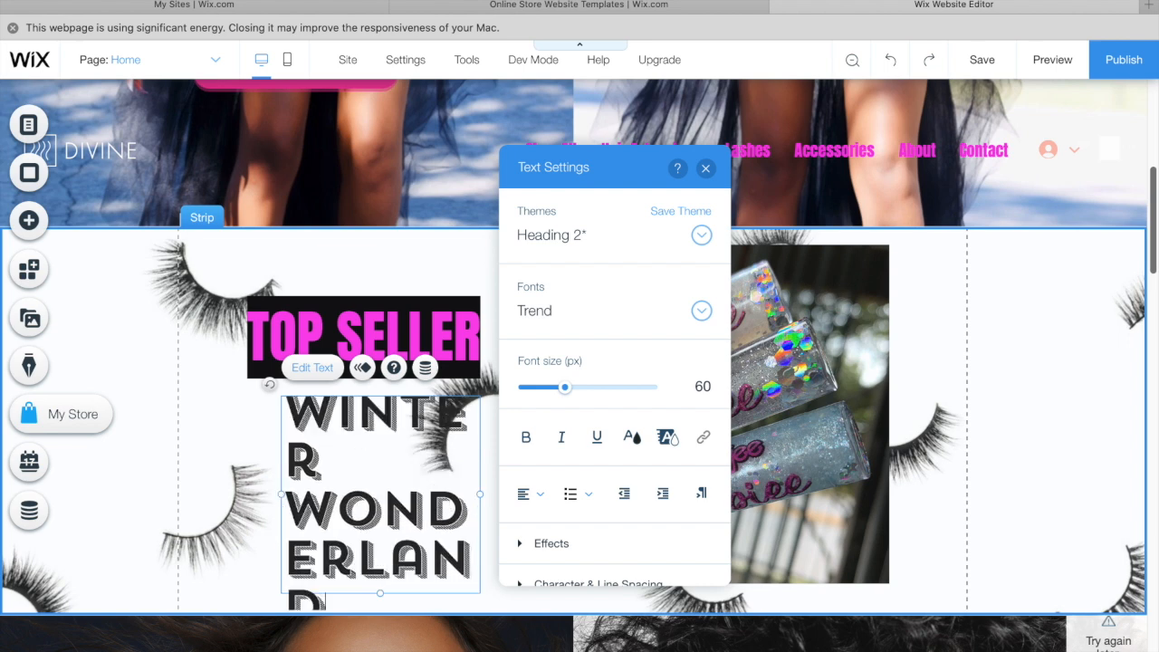
pyautogui.write(' SET')
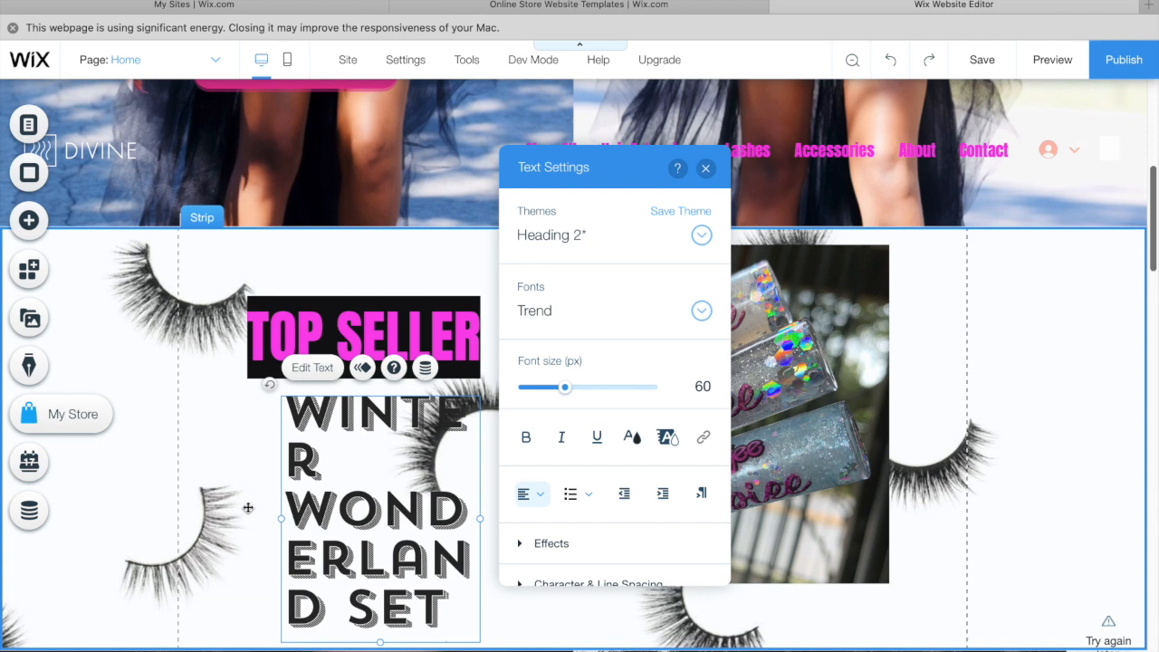
# Step: Widen the "WINTER WONDERLAND SET" text box so each word fits on its own line
pyautogui.moveTo(282, 518); pyautogui.dragTo(723, 477)
pyautogui.click(723, 478)
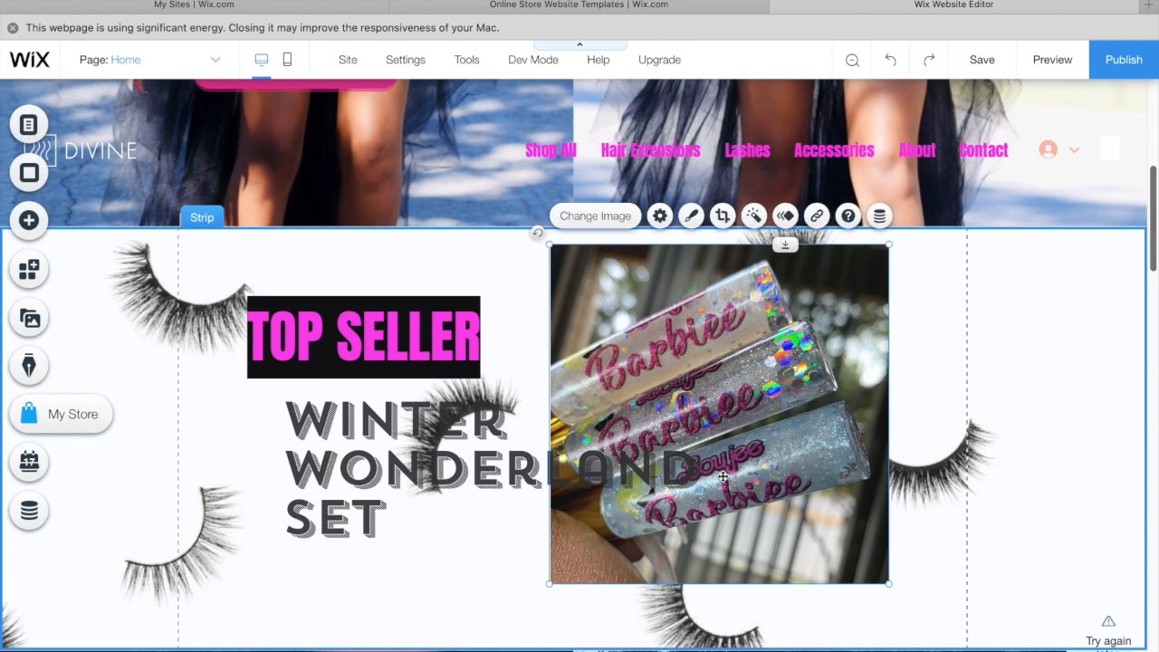
pyautogui.click(451, 453)
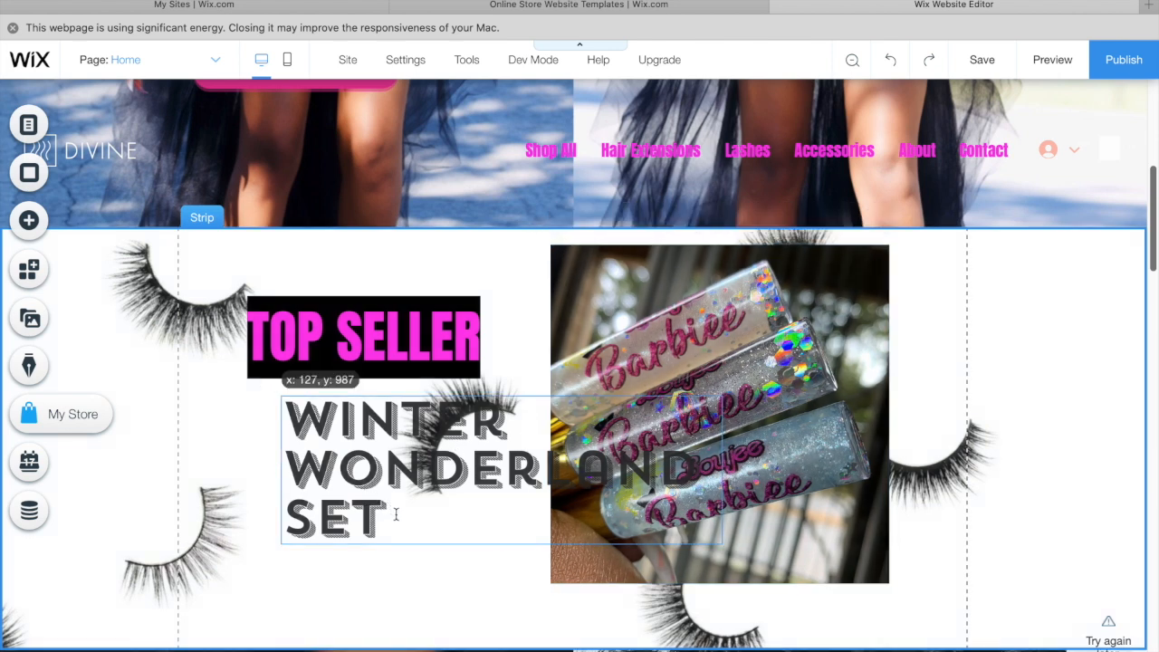
# Step: Move the "WINTER WONDERLAND SET" title up over the "TOP SELLER" text and set its font size to 32 px
pyautogui.moveTo(329, 458); pyautogui.dragTo(284, 389)
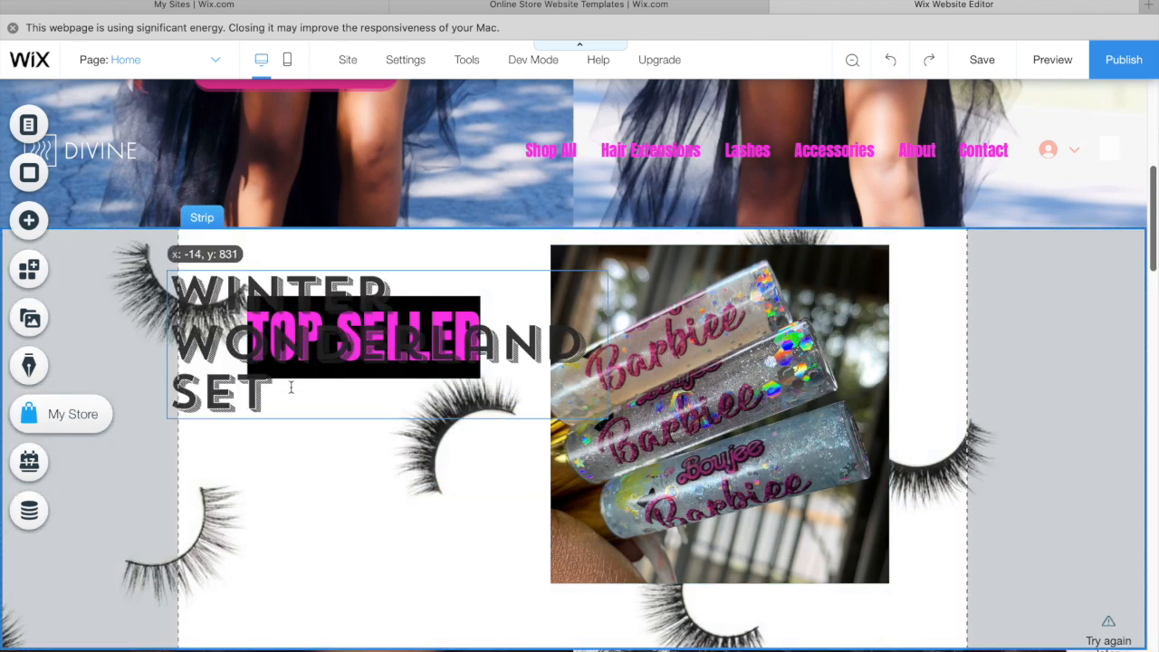
pyautogui.moveTo(292, 391); pyautogui.dragTo(277, 392)
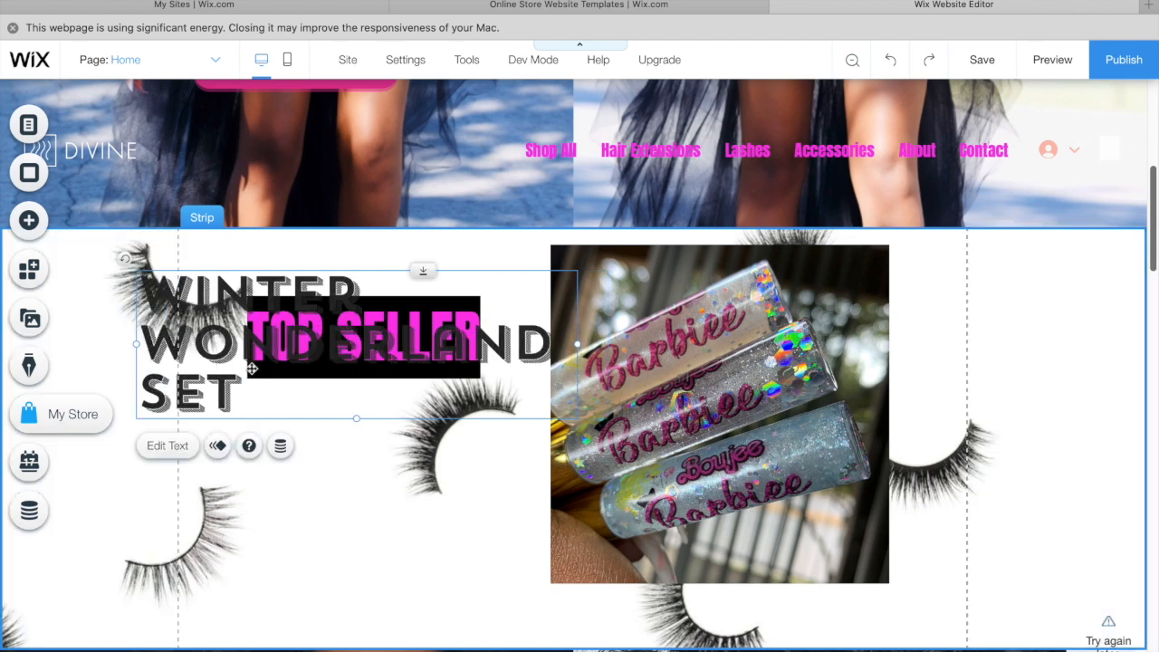
pyautogui.click(168, 447)
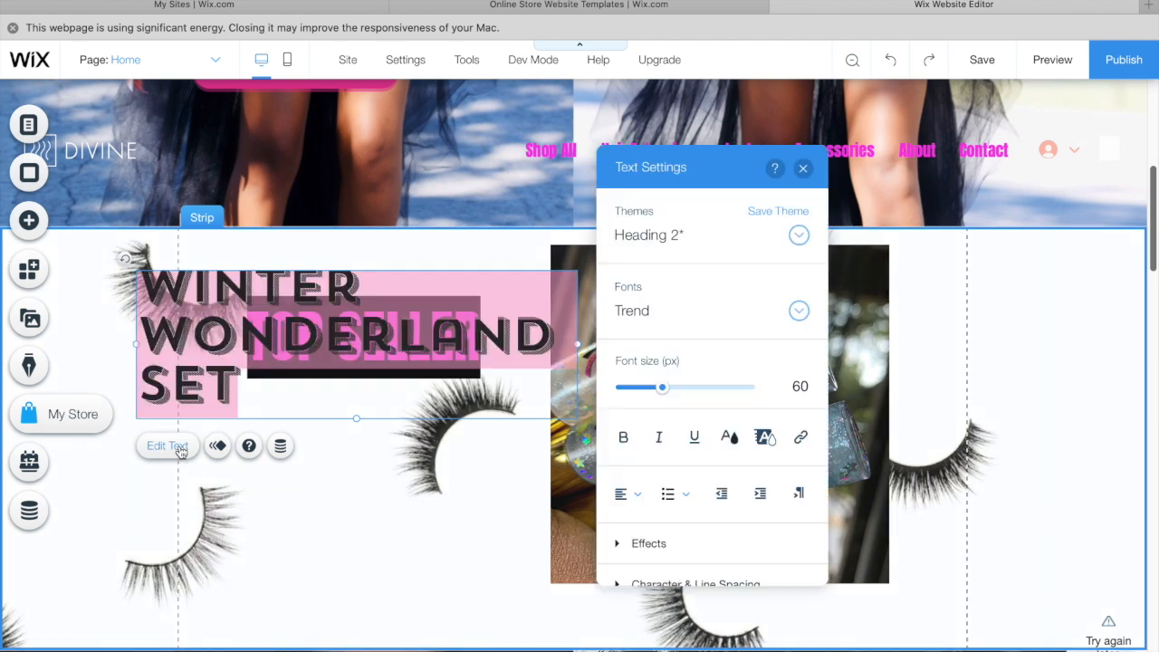
pyautogui.click(642, 390)
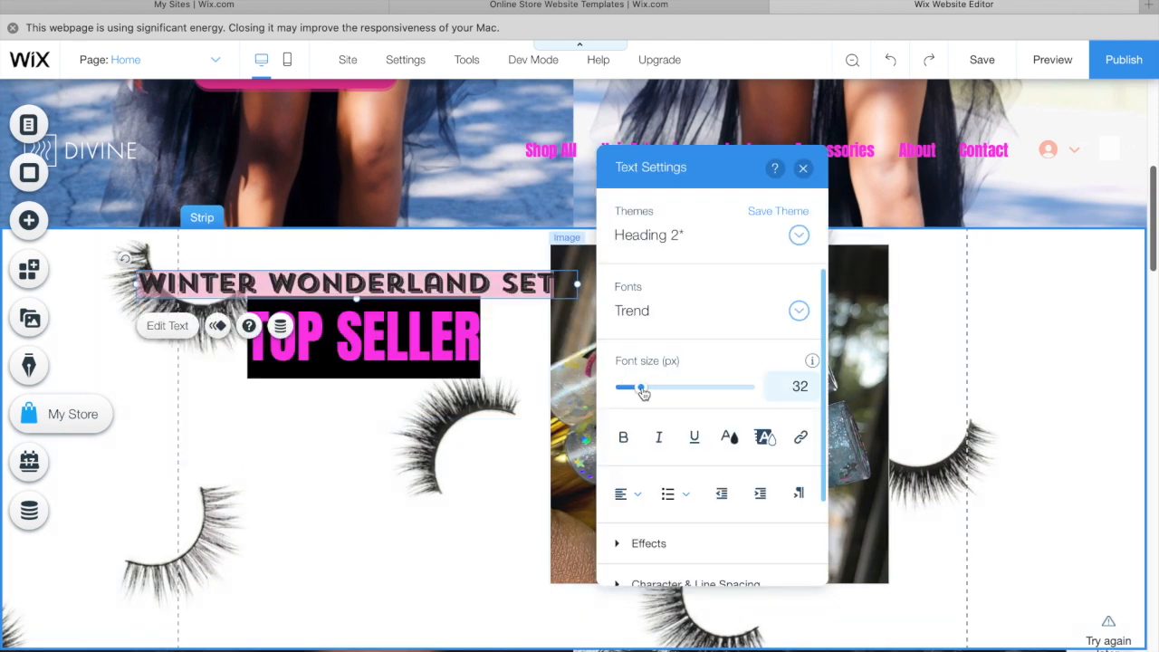
pyautogui.click(401, 478)
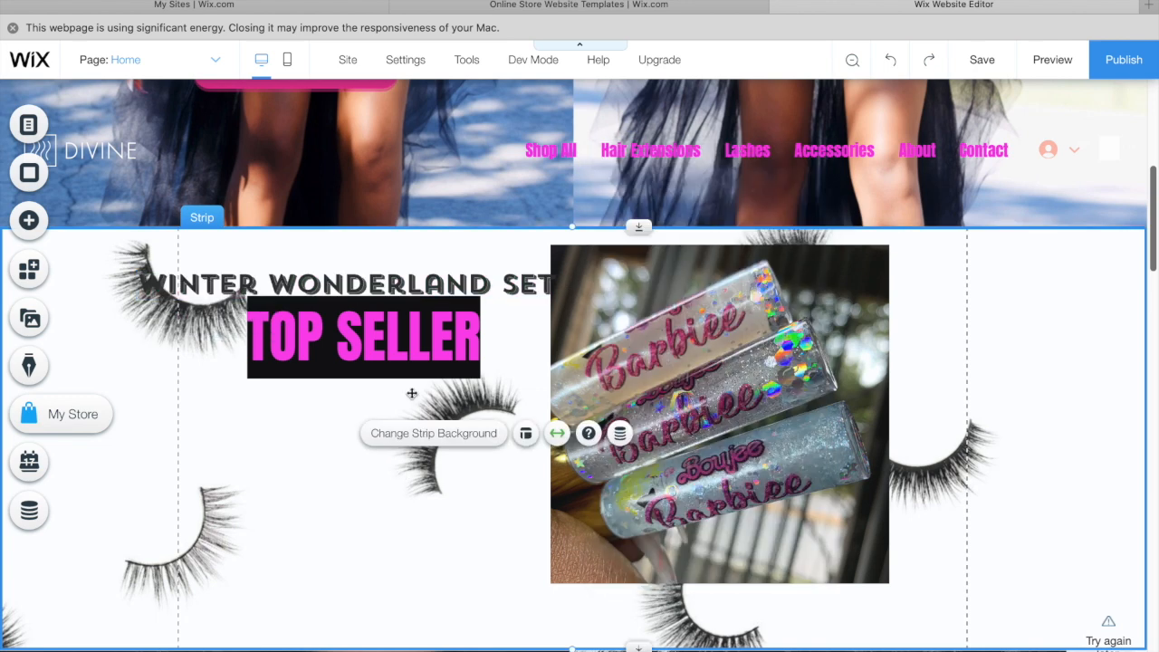
# Step: Move the "WINTER WONDERLAND SET" title down to sit directly beneath the "TOP SELLER" title
pyautogui.click(415, 282)
pyautogui.moveTo(413, 278); pyautogui.dragTo(410, 412)
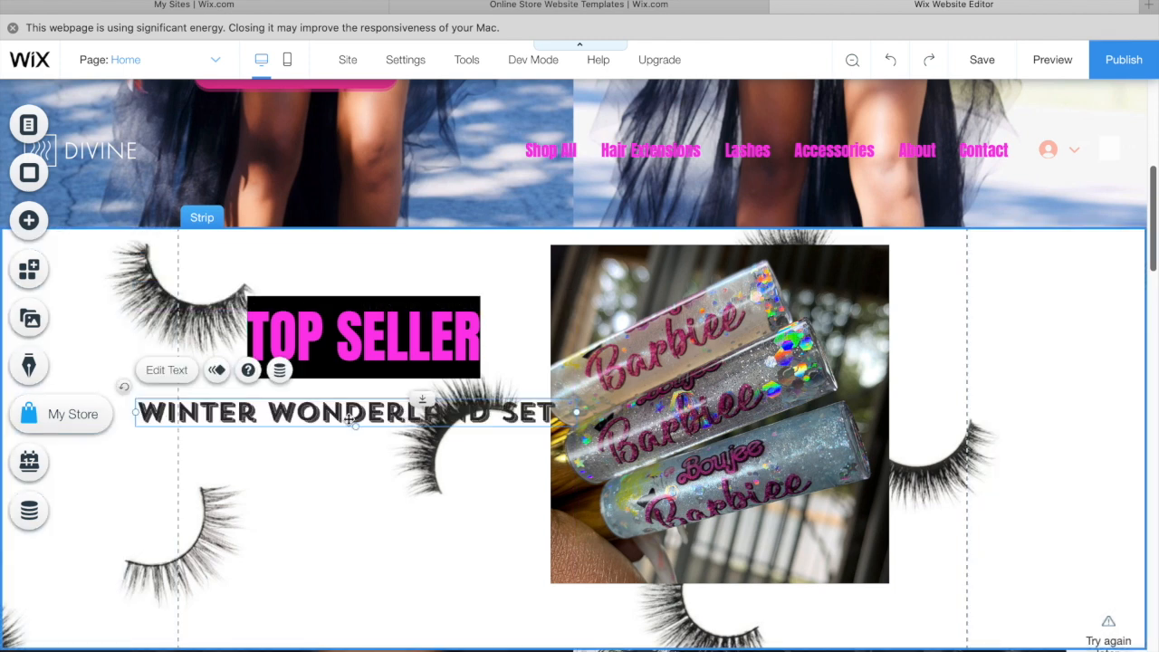
pyautogui.moveTo(349, 401); pyautogui.dragTo(347, 400)
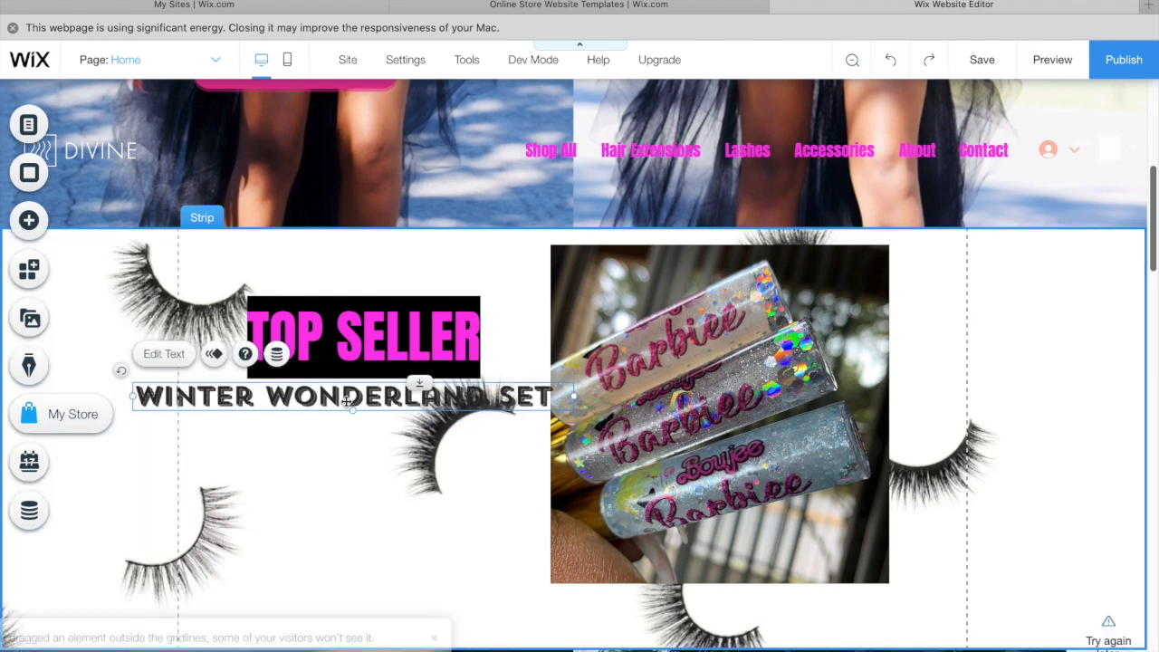
pyautogui.moveTo(133, 399); pyautogui.dragTo(138, 403)
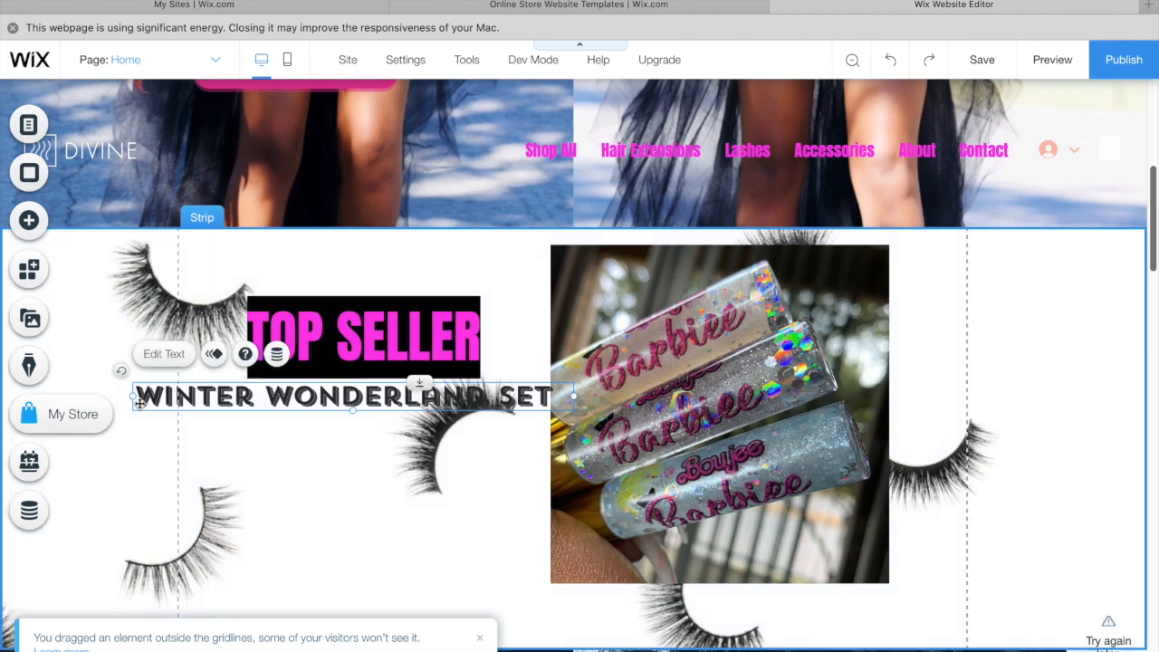
# Step: Set the "WINTER WONDERLAND SET" title's font size to 52 px and align its text box with the left gridline
pyautogui.click(163, 354)
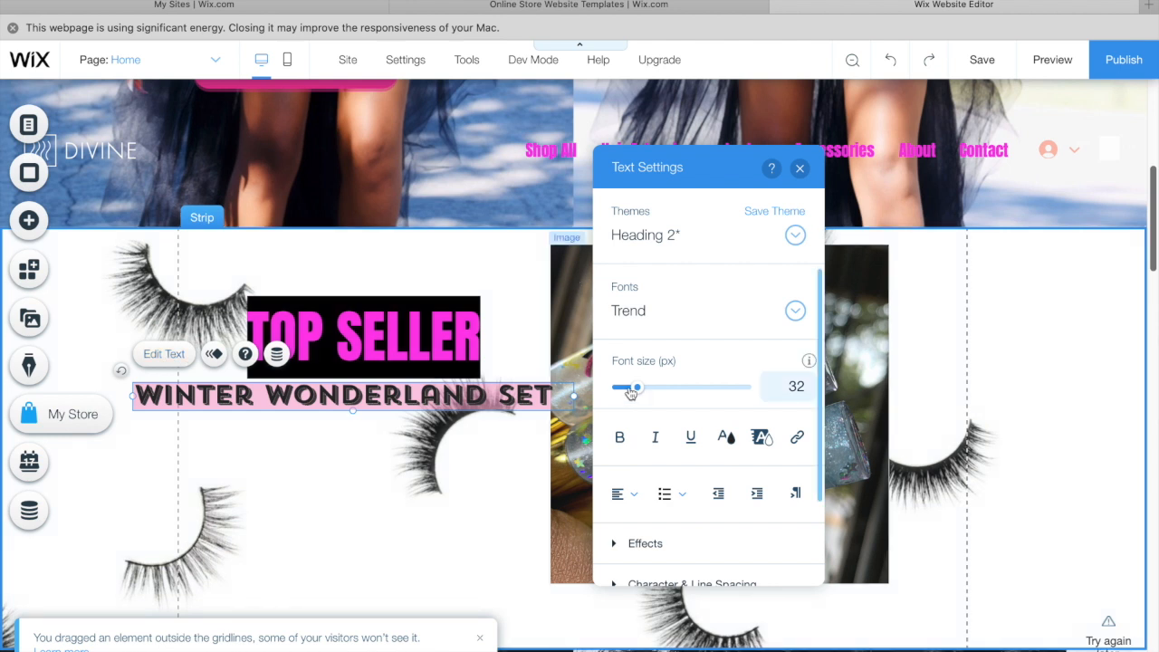
pyautogui.click(655, 391)
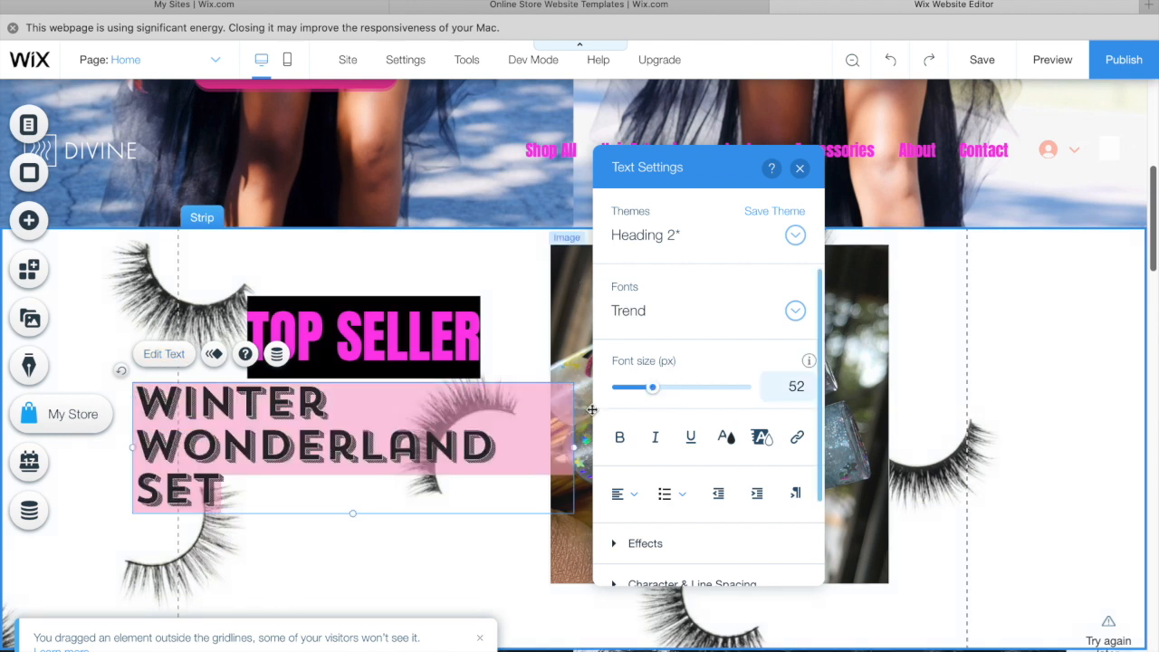
pyautogui.click(458, 549)
pyautogui.click(341, 454)
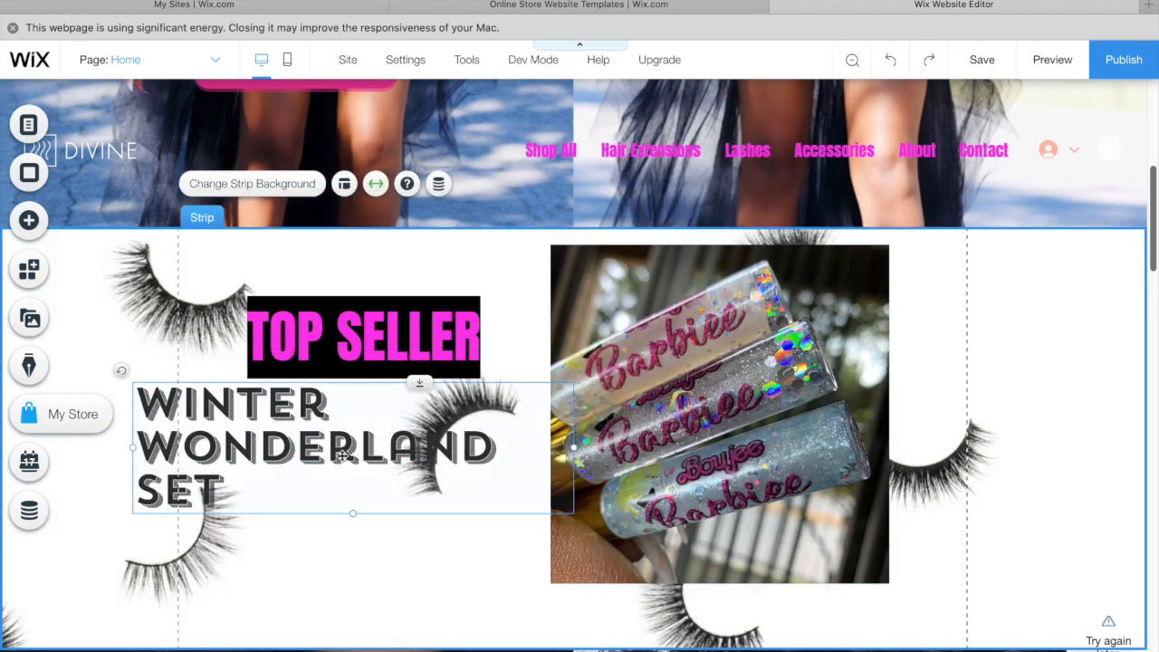
pyautogui.moveTo(363, 429); pyautogui.dragTo(395, 438)
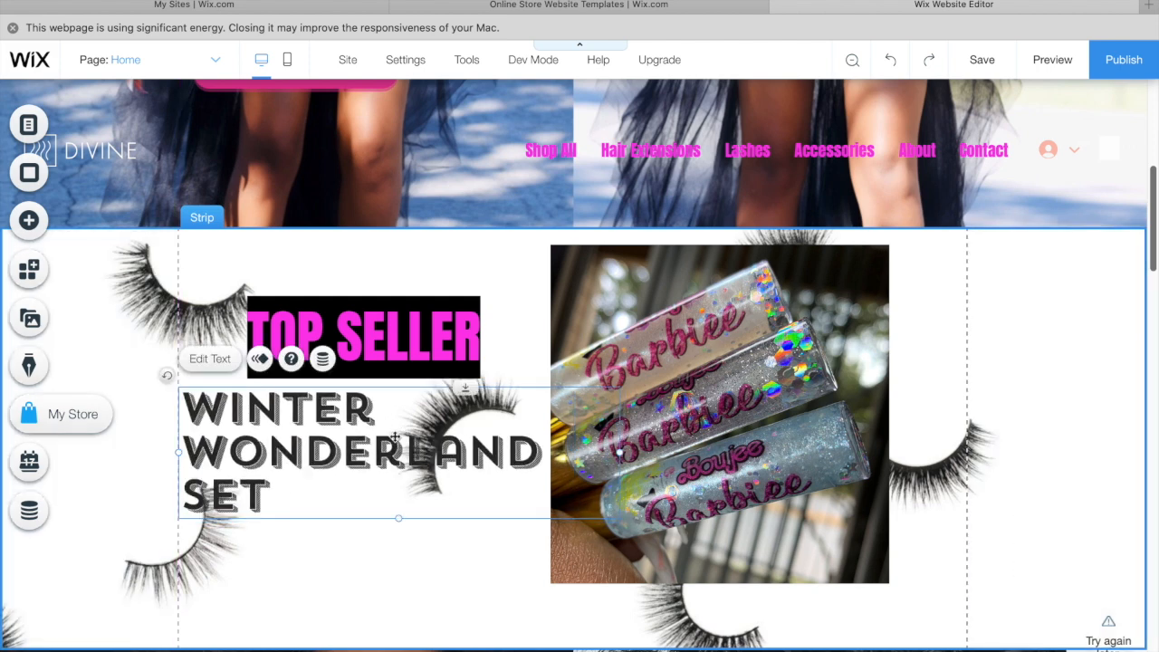
pyautogui.click(485, 556)
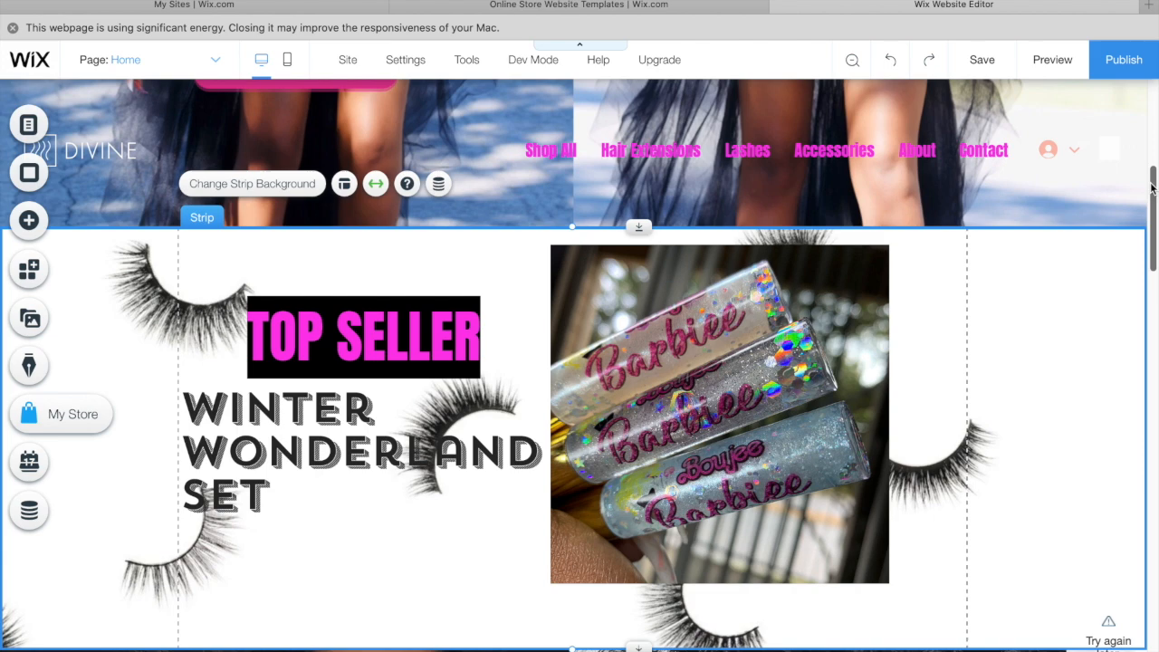
# Step: Examine the homepage's two-column hair extensions and lashes strip and the Best Sellers section below it
pyautogui.scroll(5, 1148, 136)
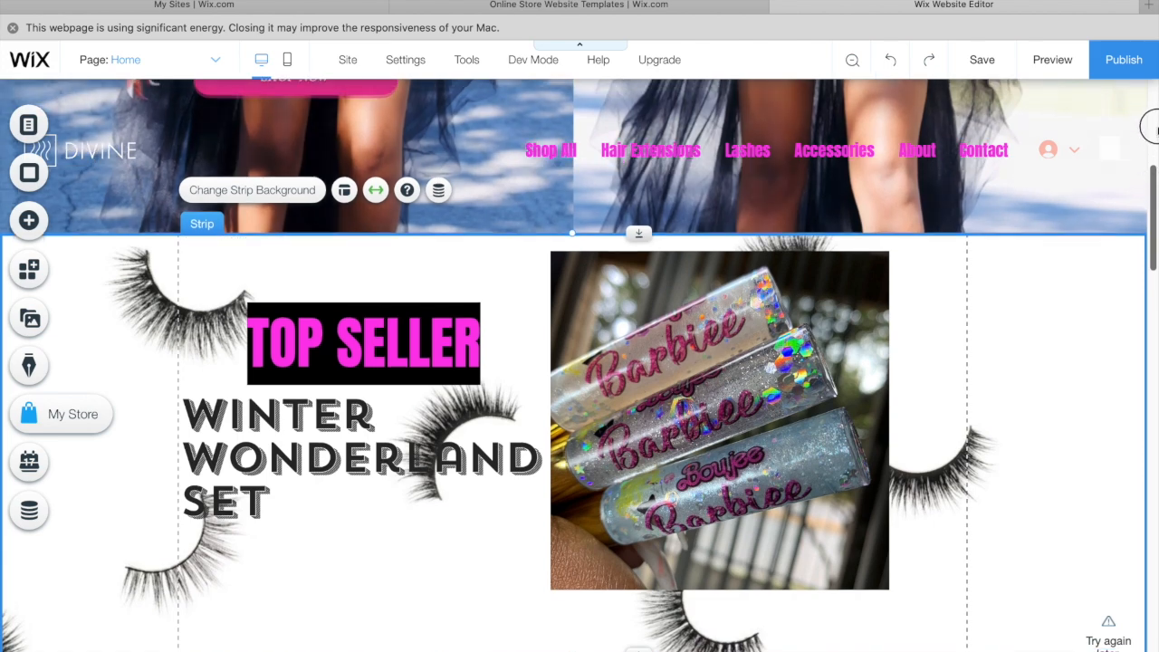
pyautogui.scroll(-7, 1147, 208)
pyautogui.scroll(-5, 1150, 262)
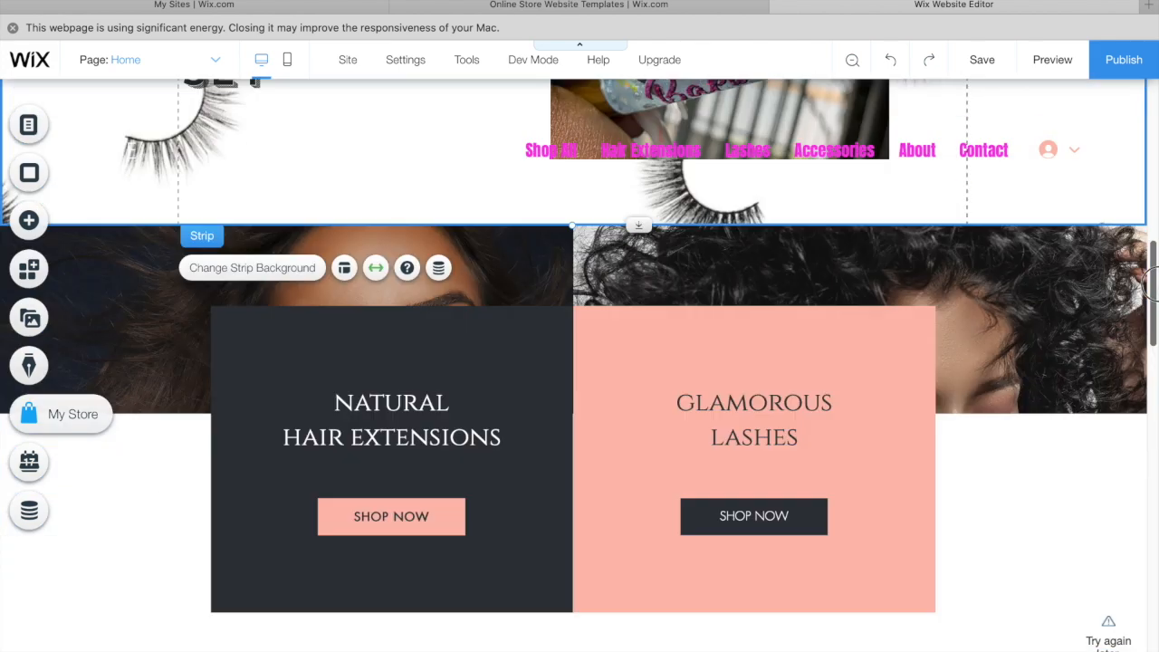
pyautogui.scroll(2, 1150, 271)
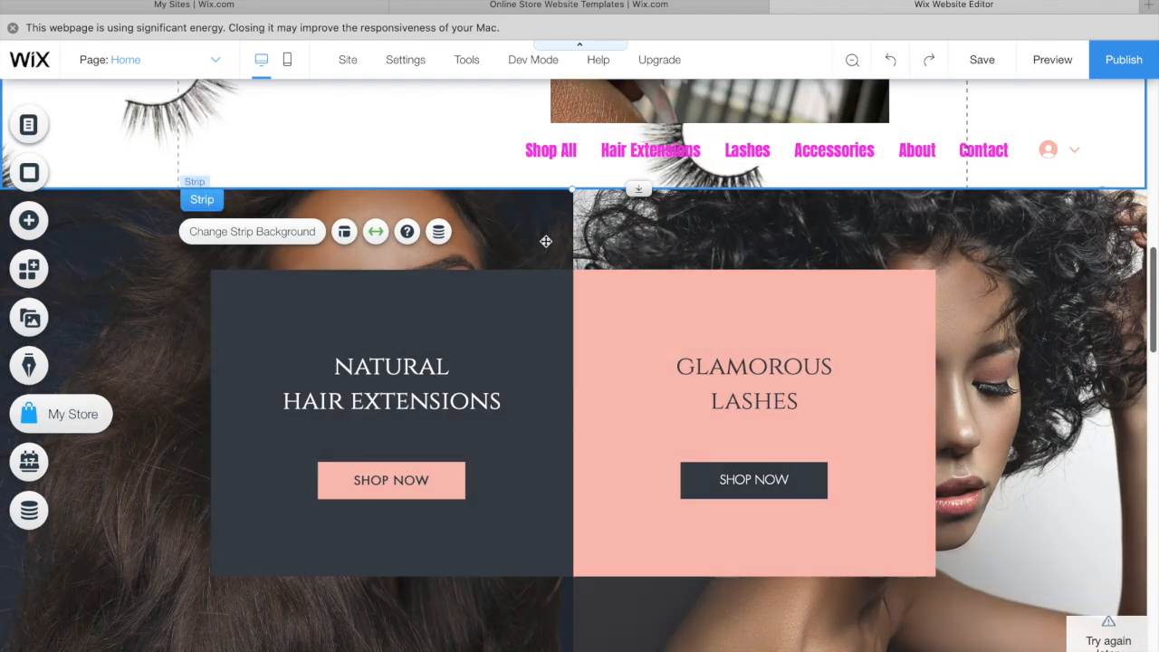
pyautogui.click(539, 245)
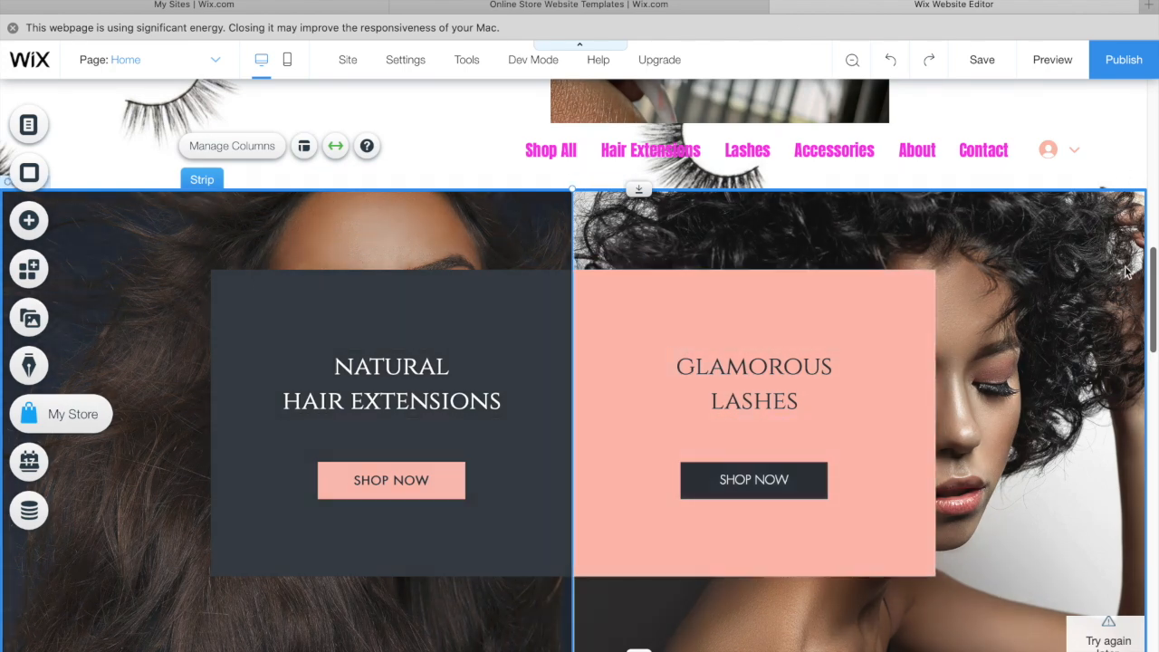
pyautogui.click(624, 200)
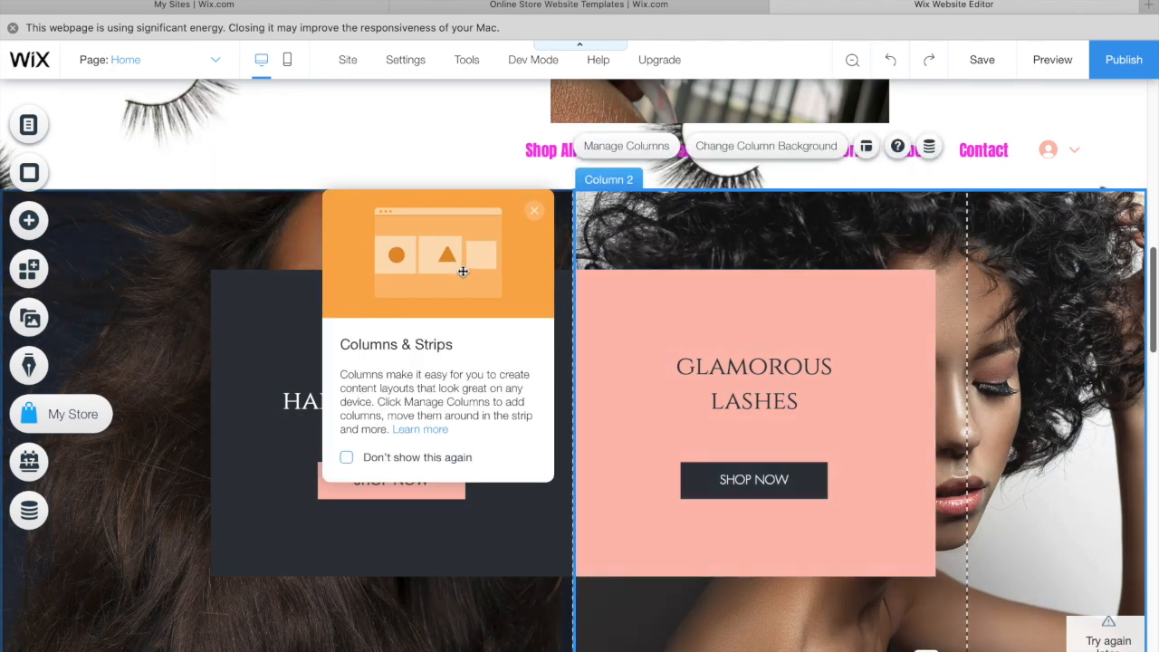
pyautogui.click(300, 256)
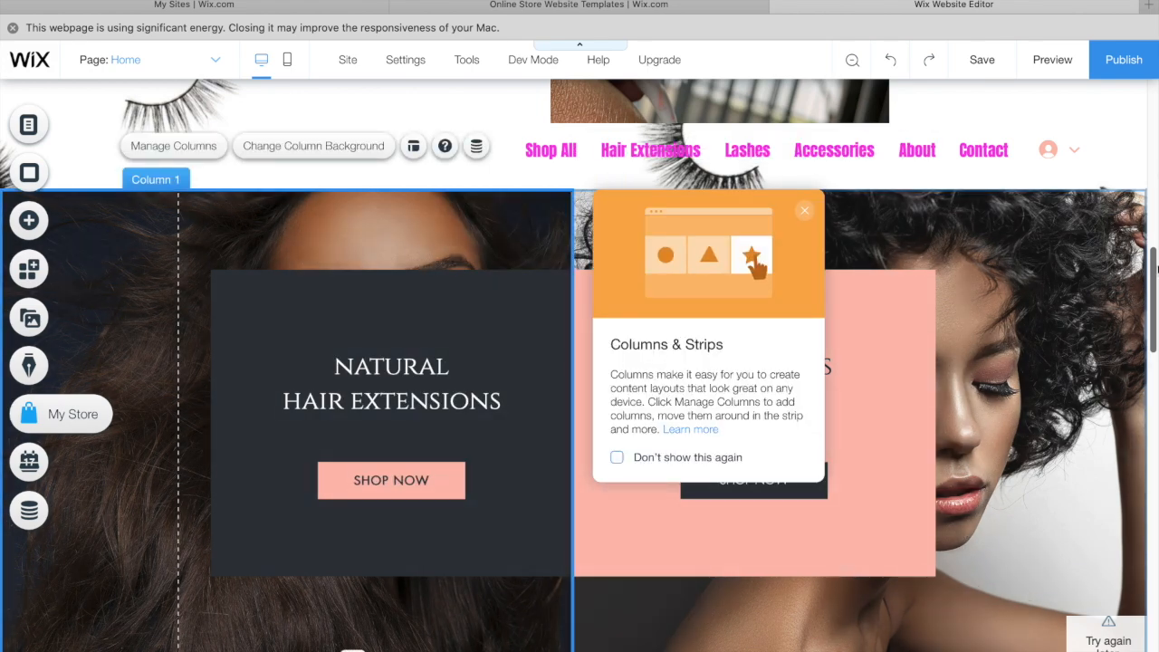
pyautogui.scroll(-10, 1152, 299)
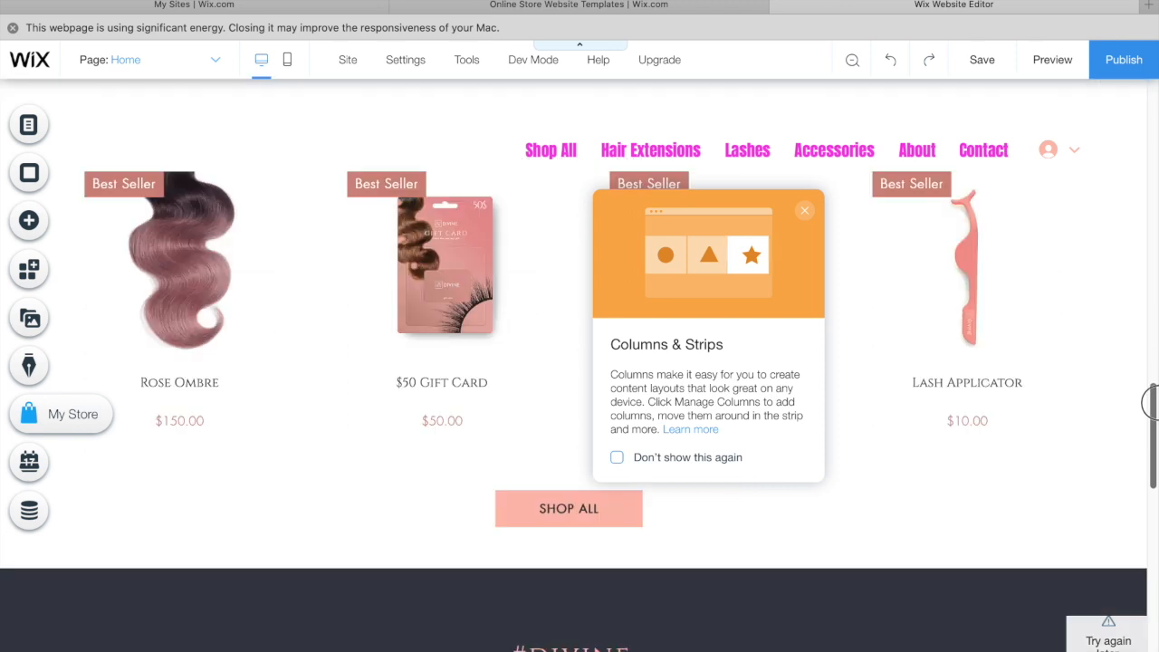
pyautogui.scroll(5, 1152, 363)
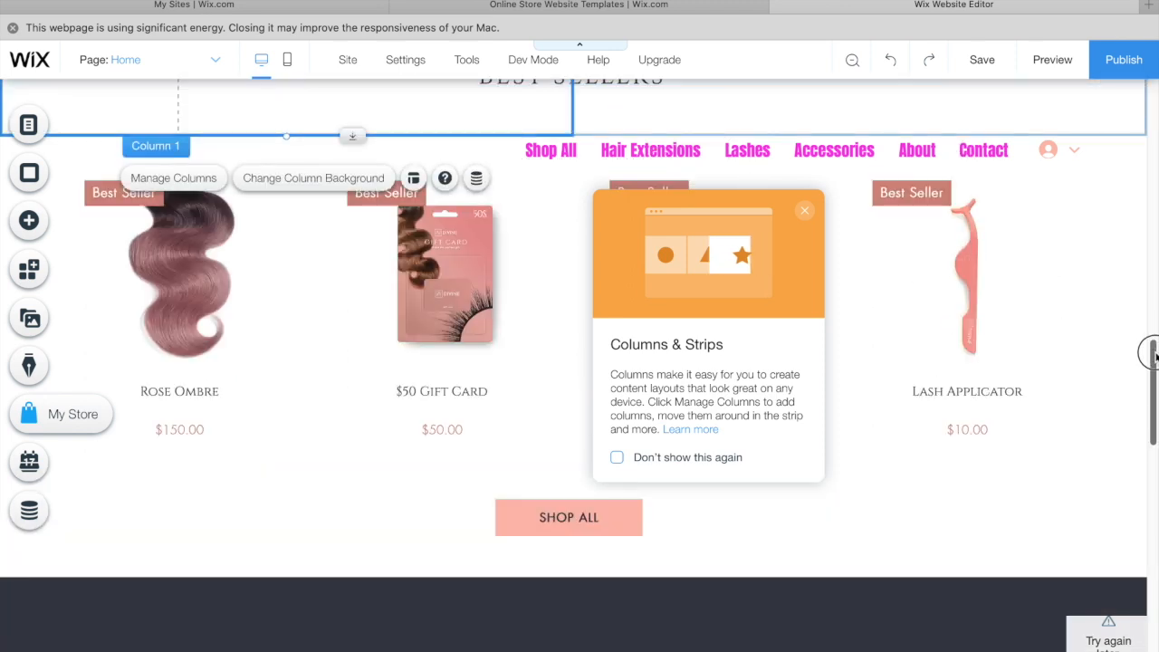
pyautogui.scroll(-2, 1154, 358)
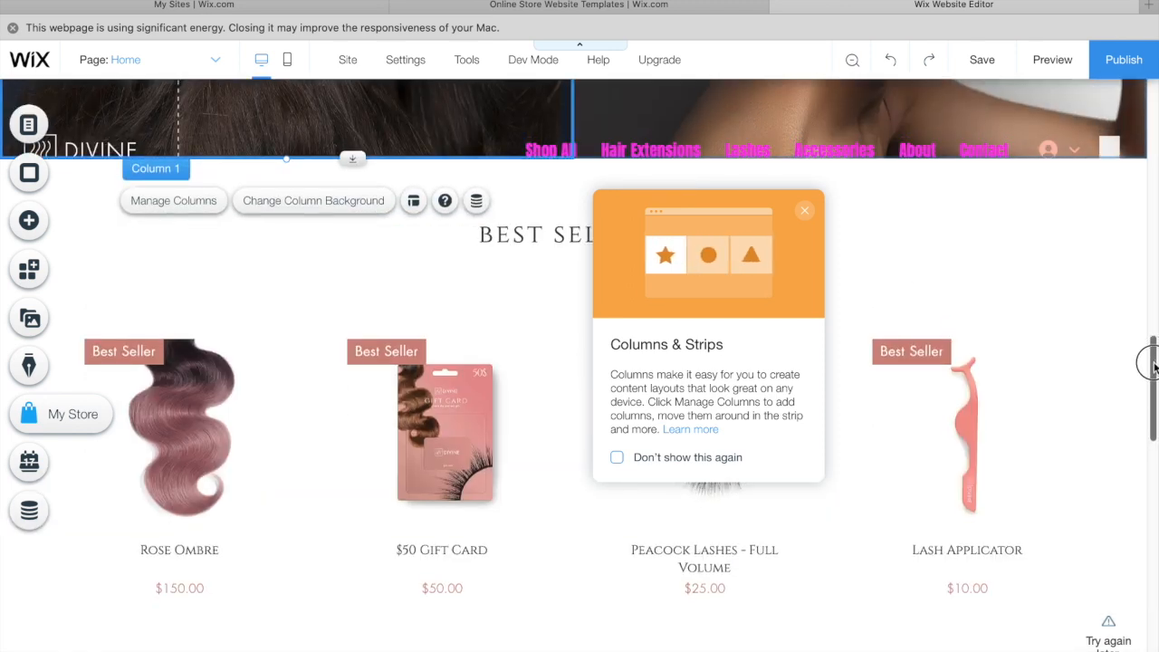
pyautogui.click(805, 214)
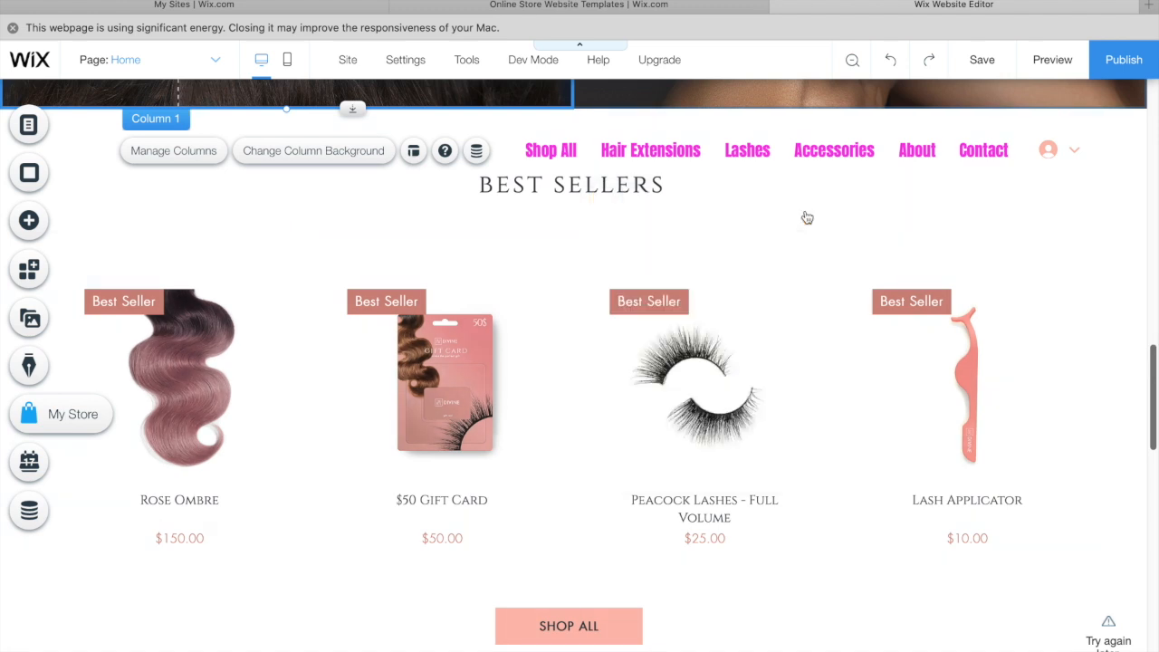
# Step: Open the store's product list from the Best Sellers gallery and dismiss the tip about physical or digital products
pyautogui.click(493, 338)
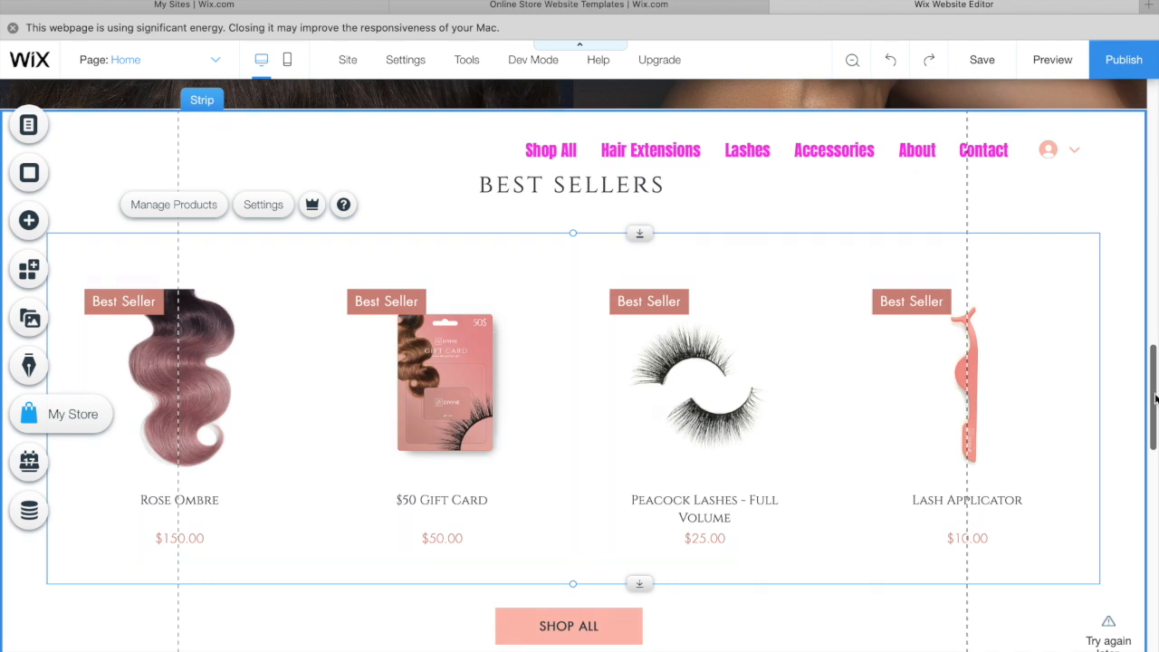
pyautogui.moveTo(1156, 395); pyautogui.dragTo(1154, 385)
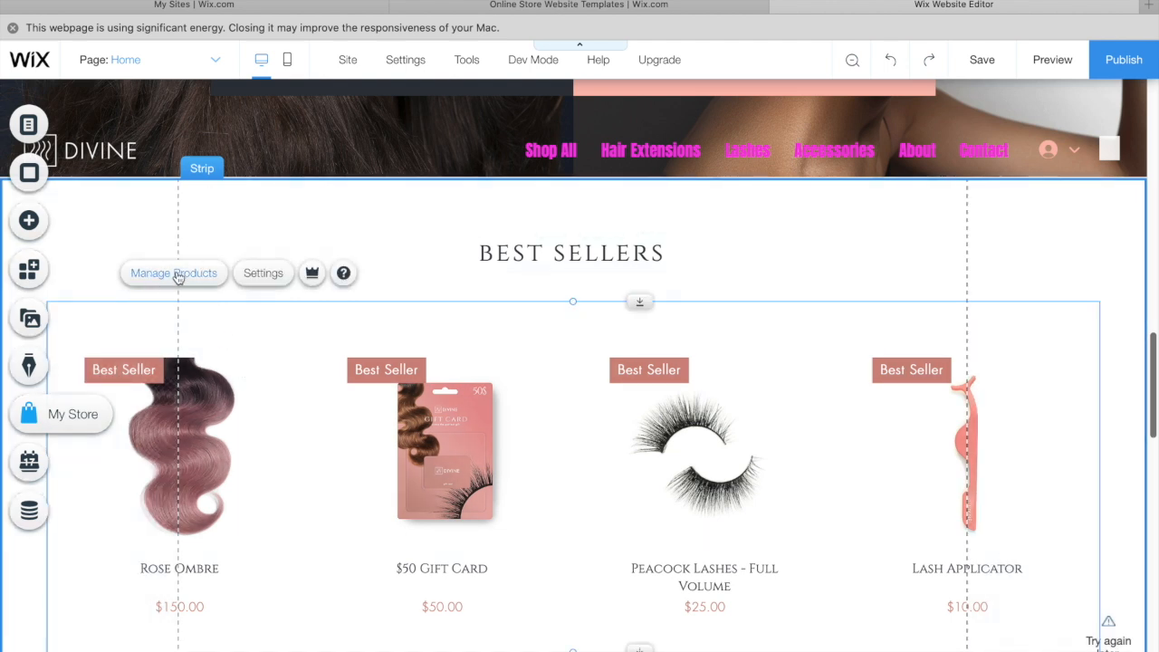
pyautogui.click(178, 278)
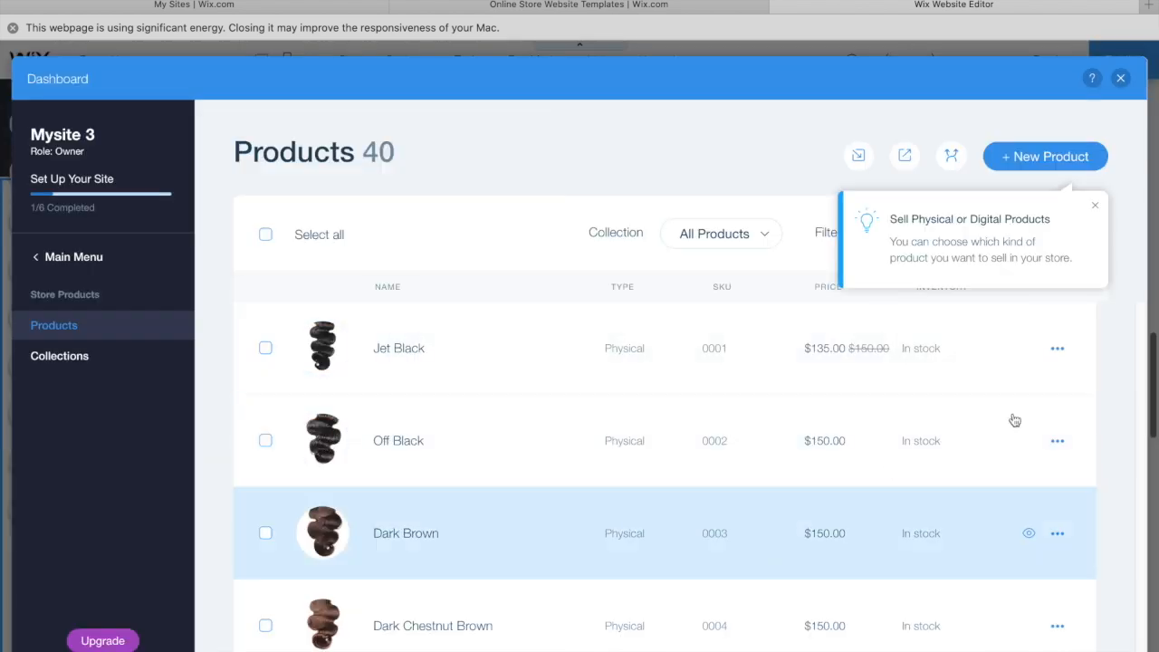
pyautogui.click(1095, 205)
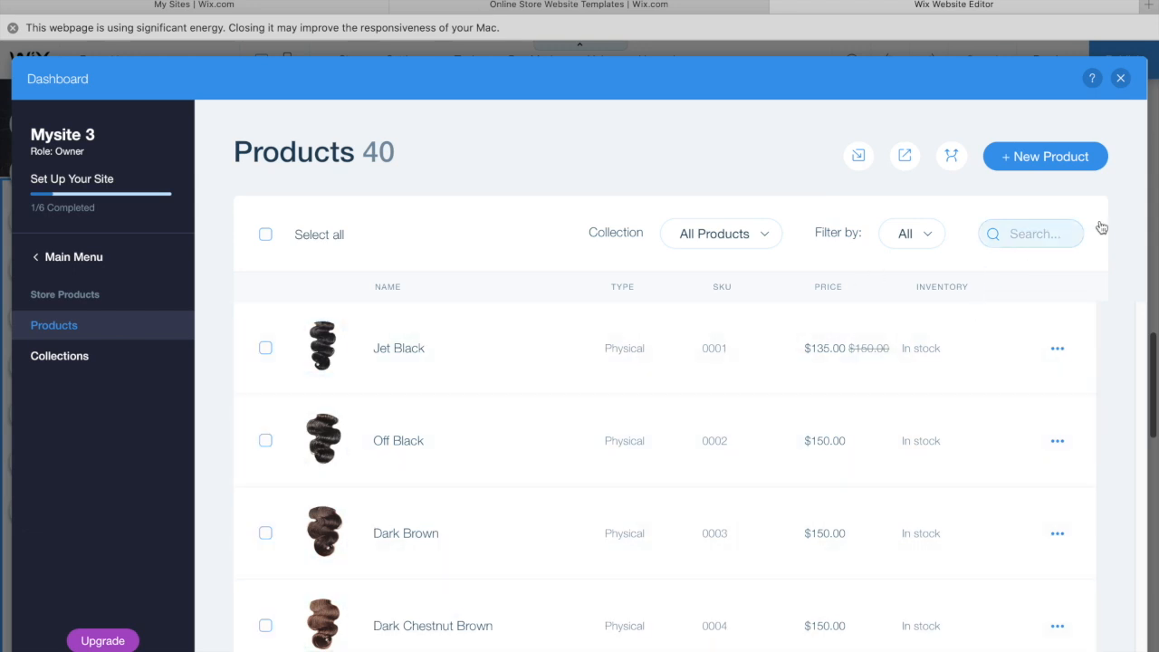
# Step: Delete all template products from the store and return to the homepage editor
pyautogui.scroll(-2, 1121, 333)
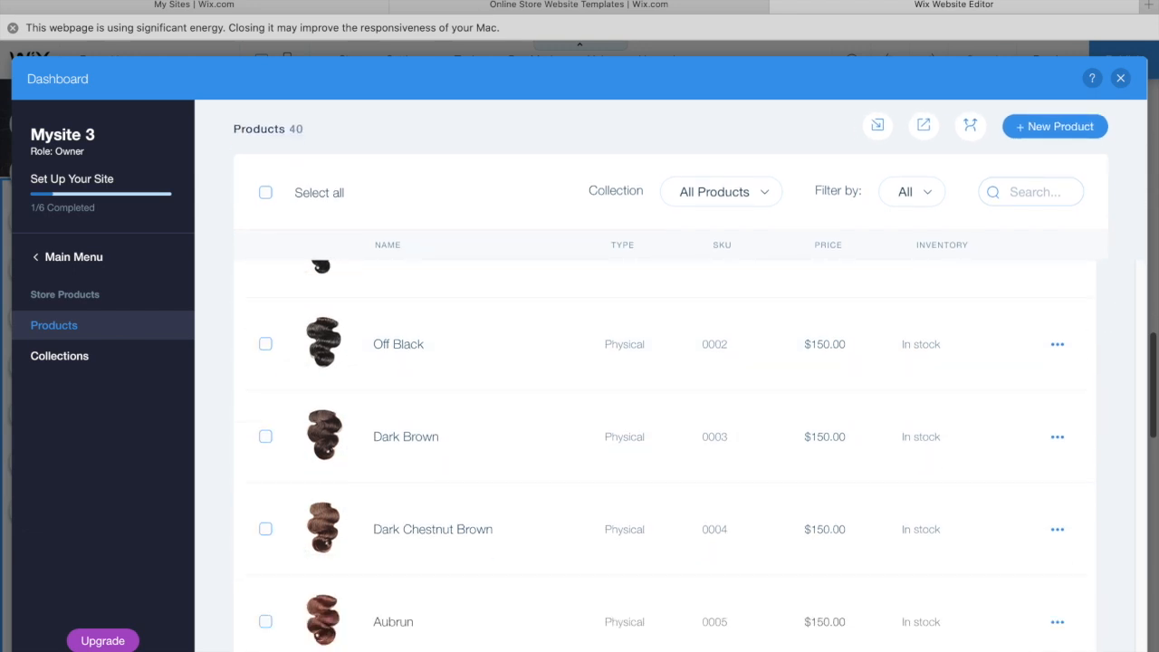
pyautogui.scroll(1, 1121, 333)
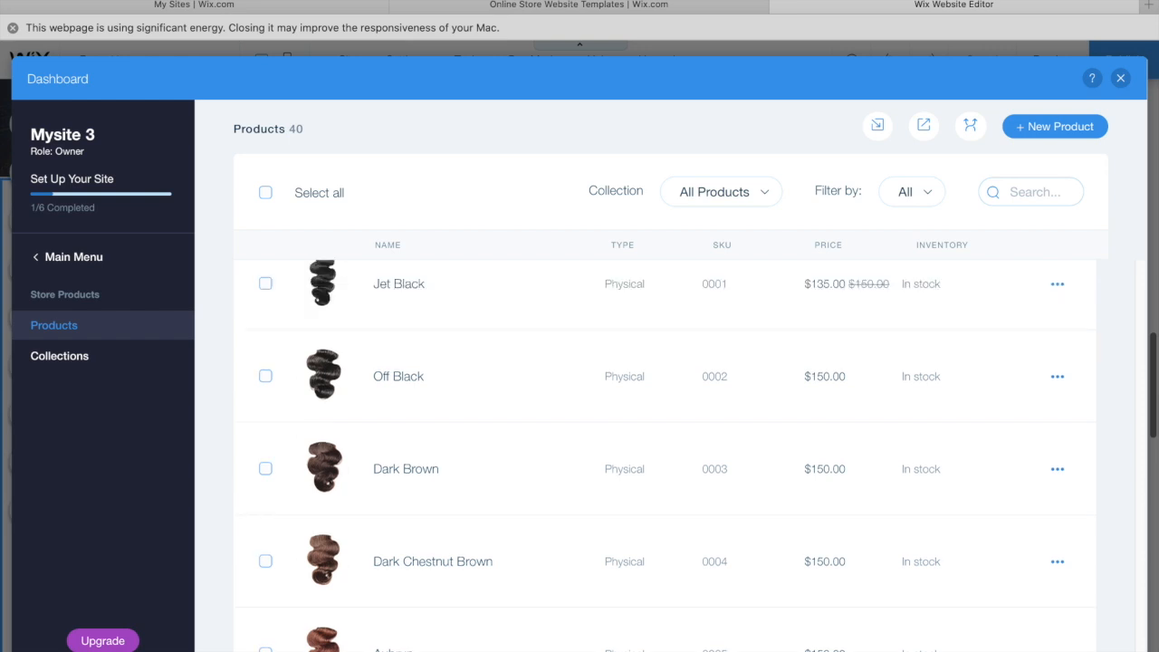
pyautogui.click(267, 195)
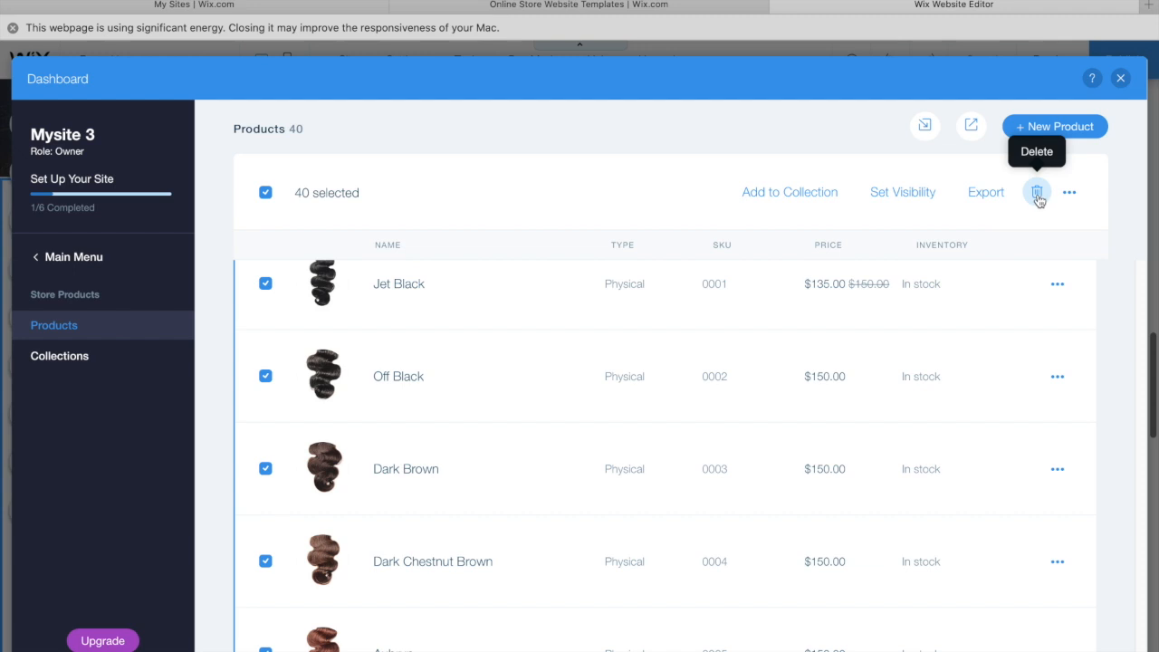
pyautogui.click(1038, 194)
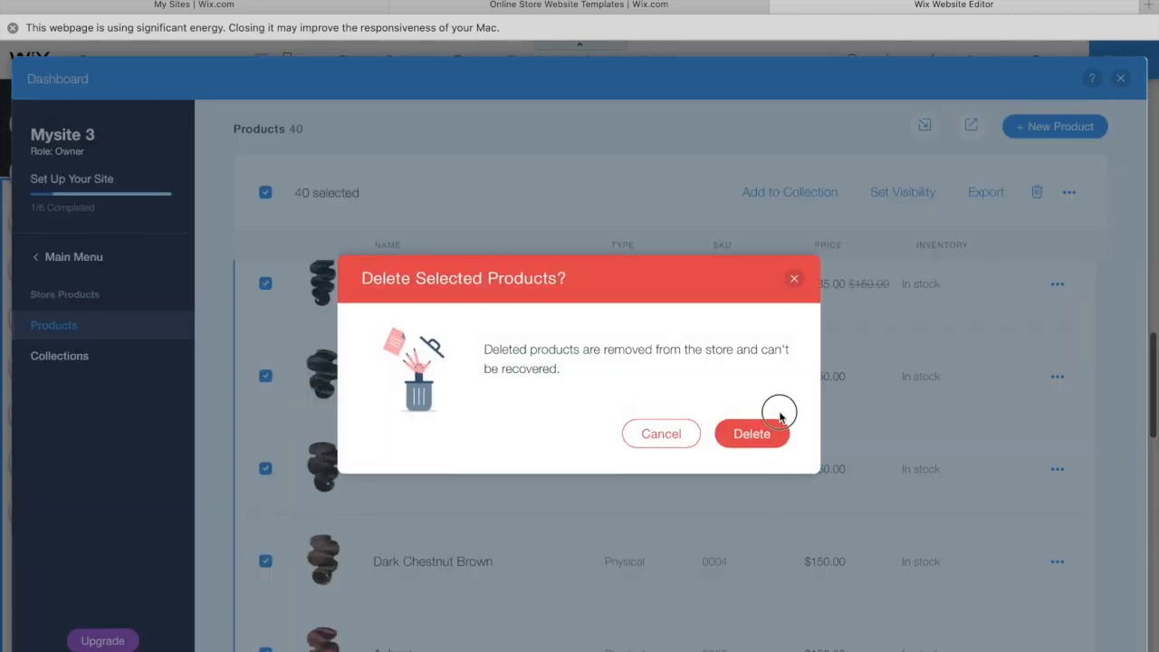
pyautogui.click(752, 434)
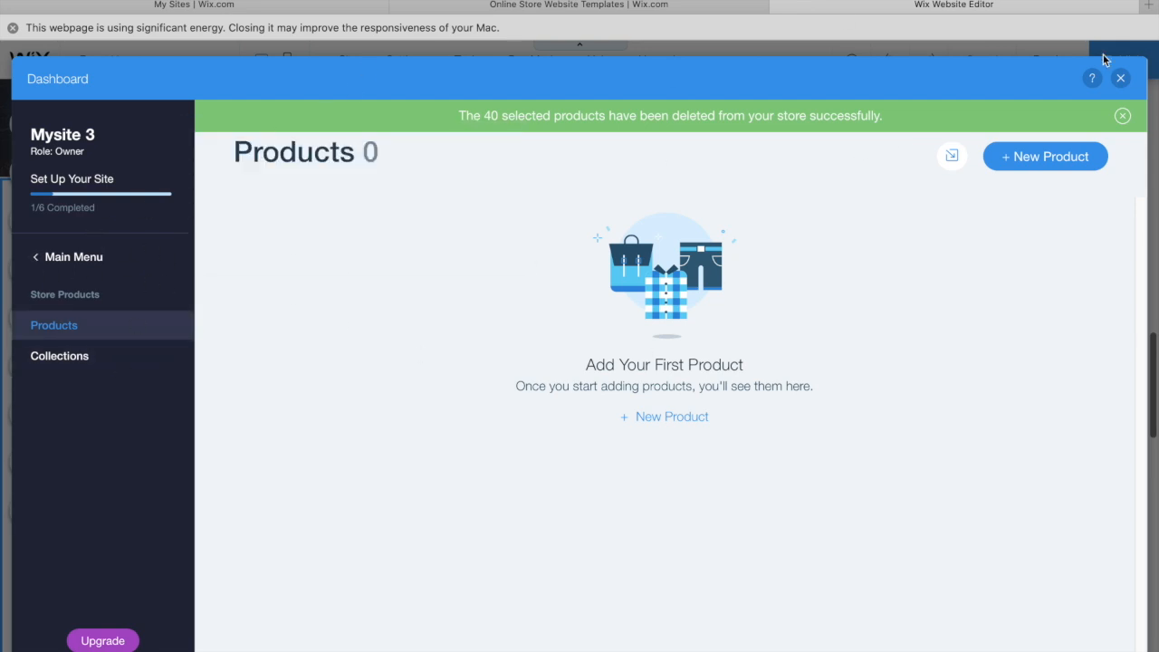
pyautogui.click(1122, 80)
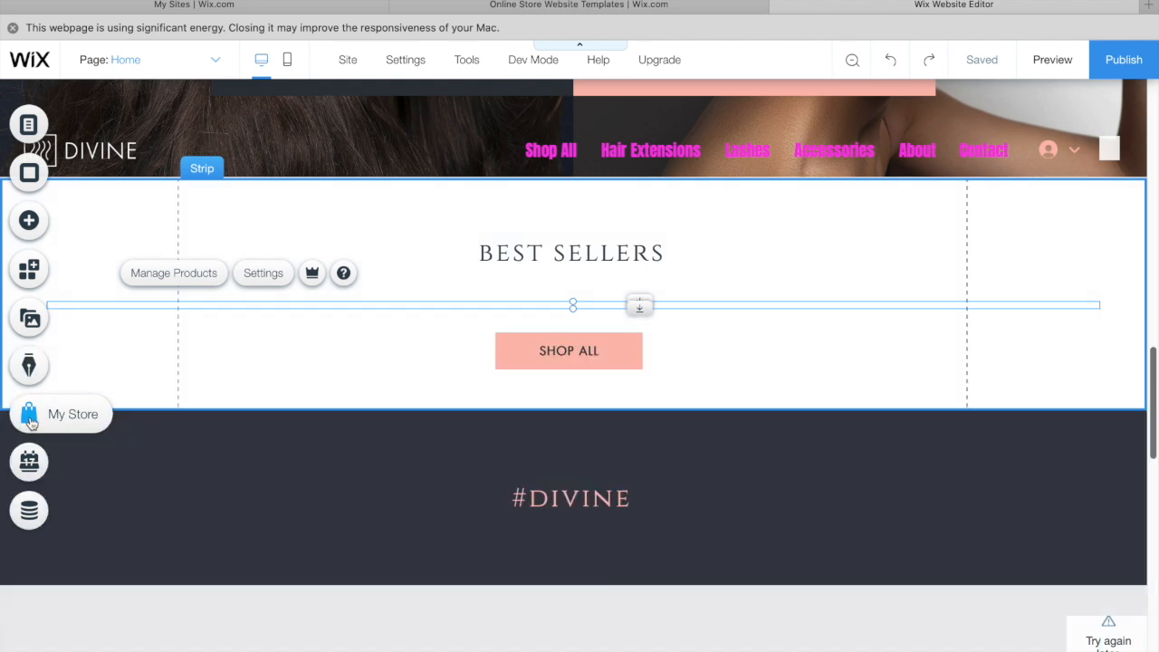
# Step: Open the store manager, dismiss its welcome introduction and start adding a new product
pyautogui.click(29, 416)
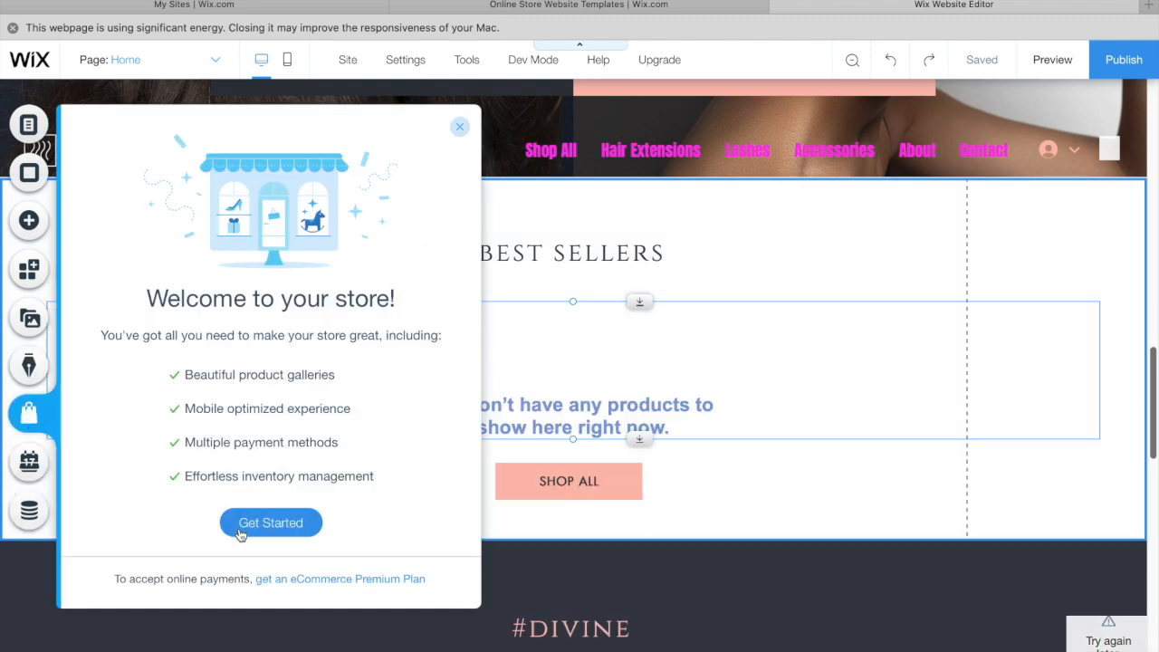
pyautogui.click(245, 533)
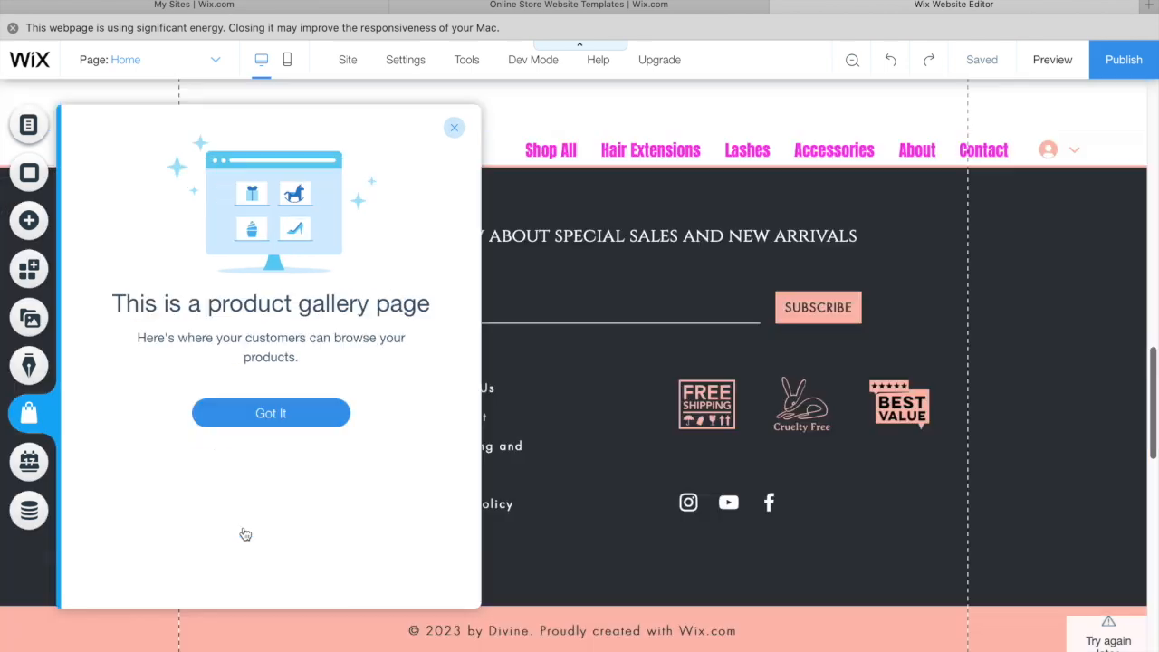
pyautogui.click(300, 415)
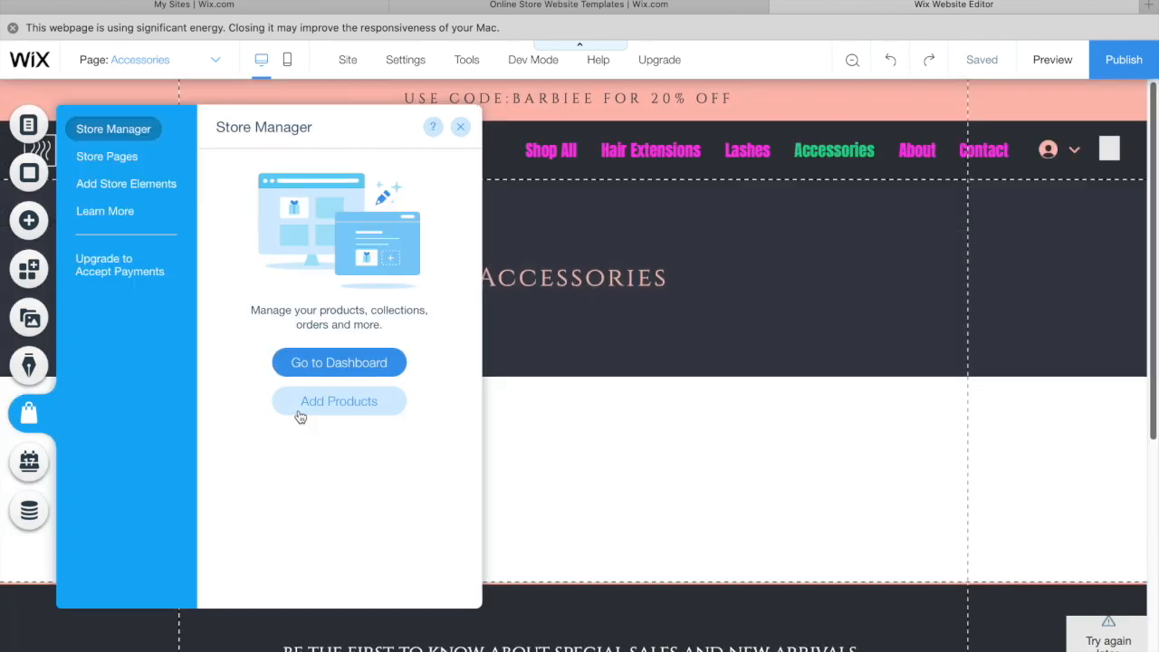
pyautogui.click(328, 405)
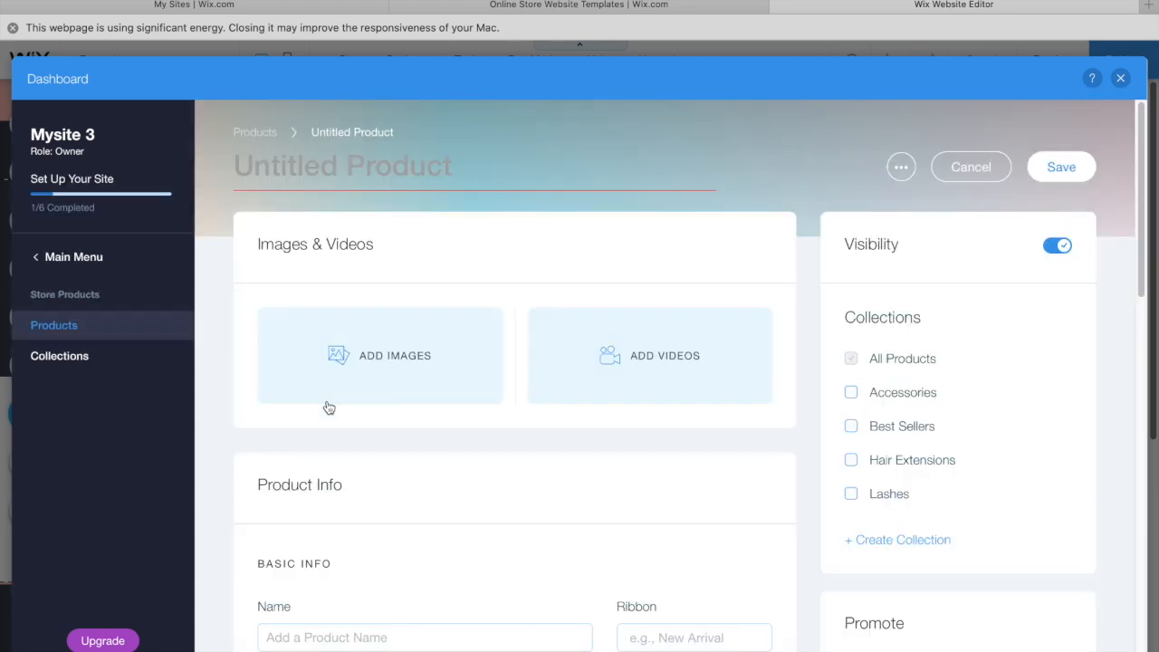
# Step: Add the image IMG_5368.jpg from the site files to the new product and name it "Boujee Set"
pyautogui.click(387, 360)
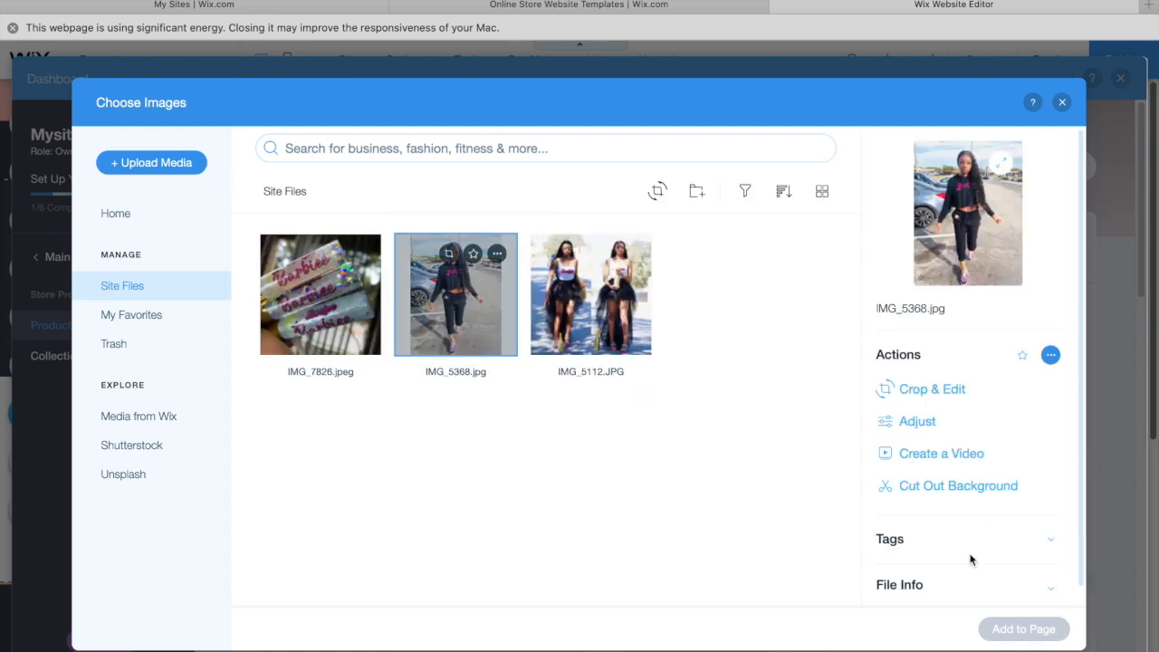
pyautogui.click(1016, 628)
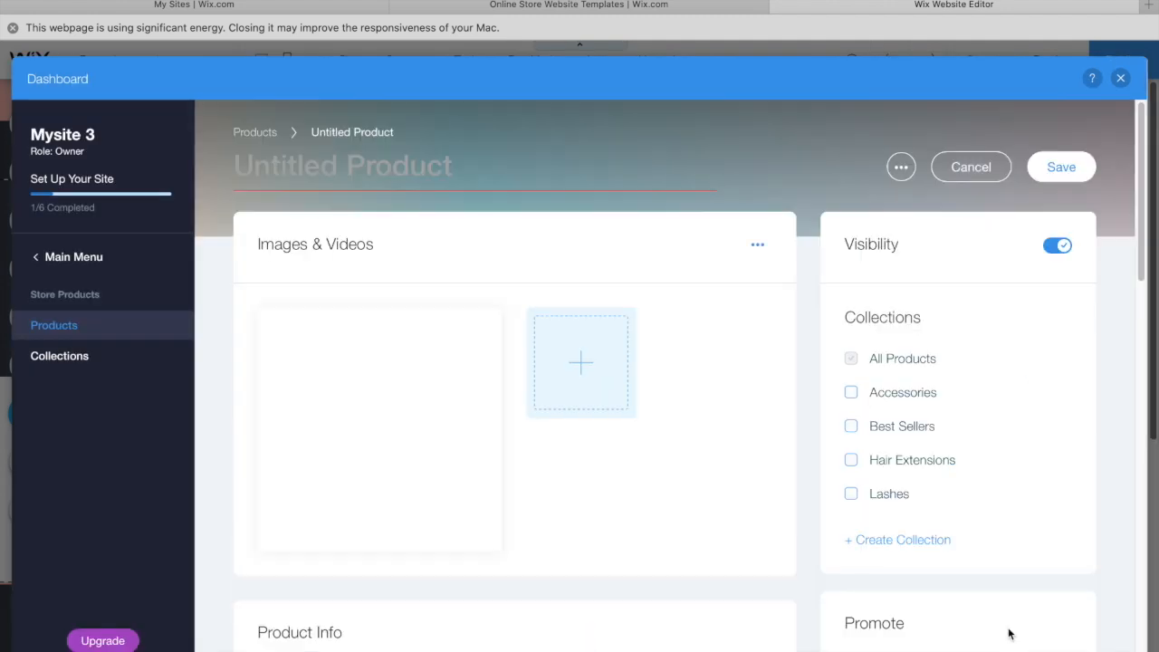
pyautogui.moveTo(1138, 171); pyautogui.dragTo(1138, 246)
pyautogui.click(341, 564)
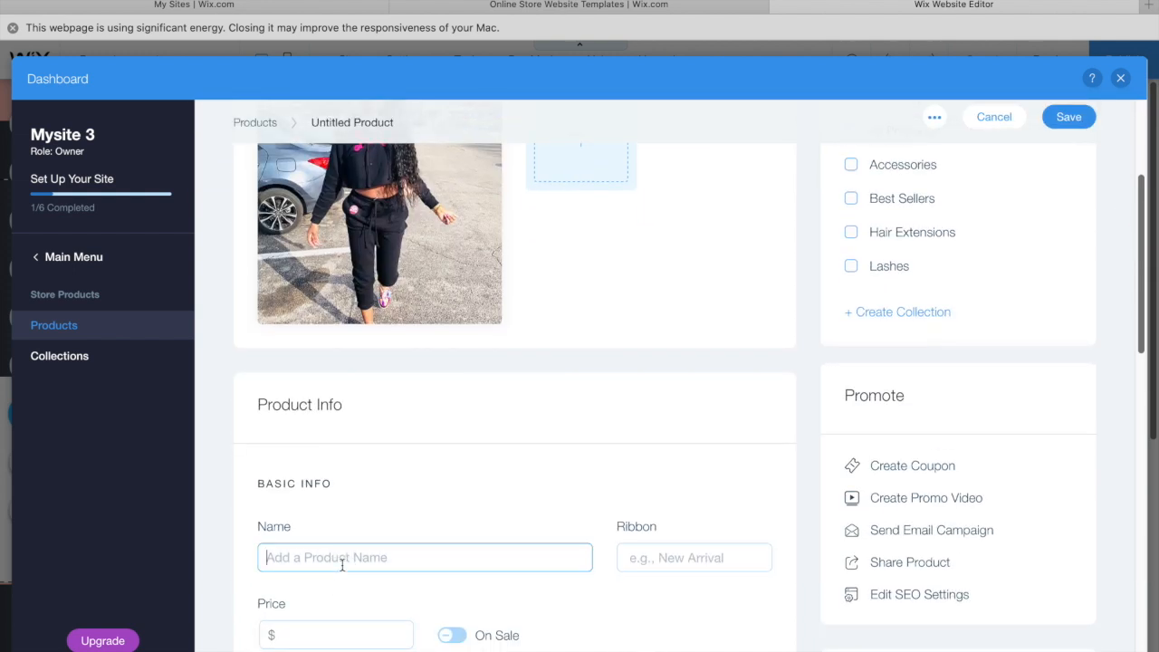
pyautogui.write('Boujee')
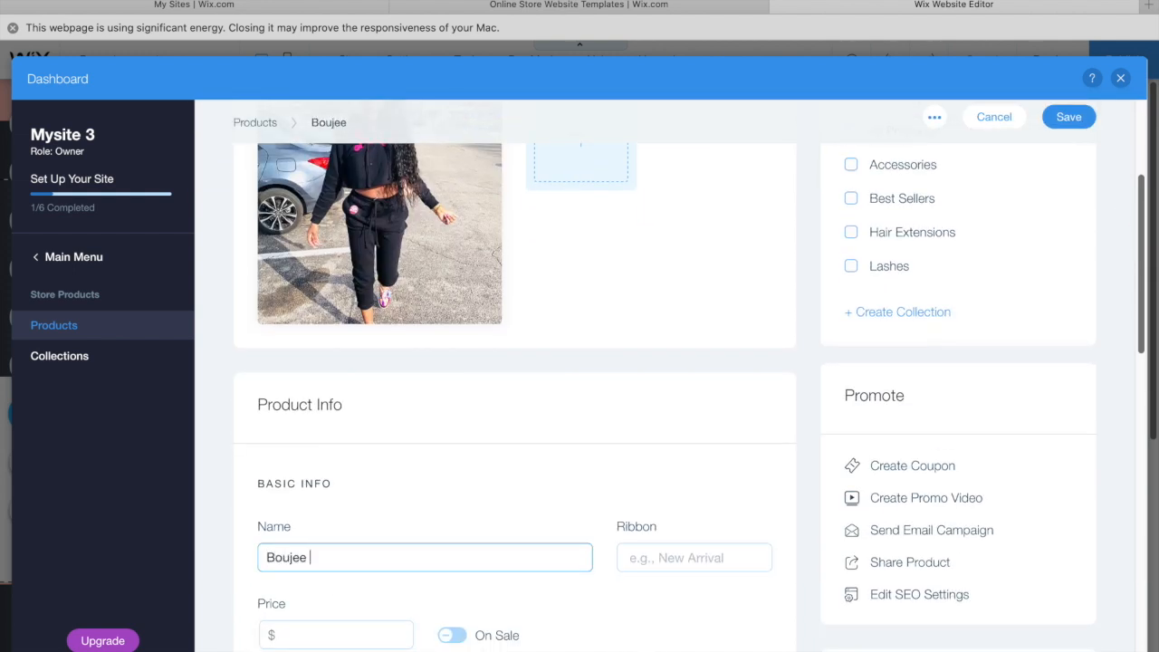
pyautogui.write(' Set')
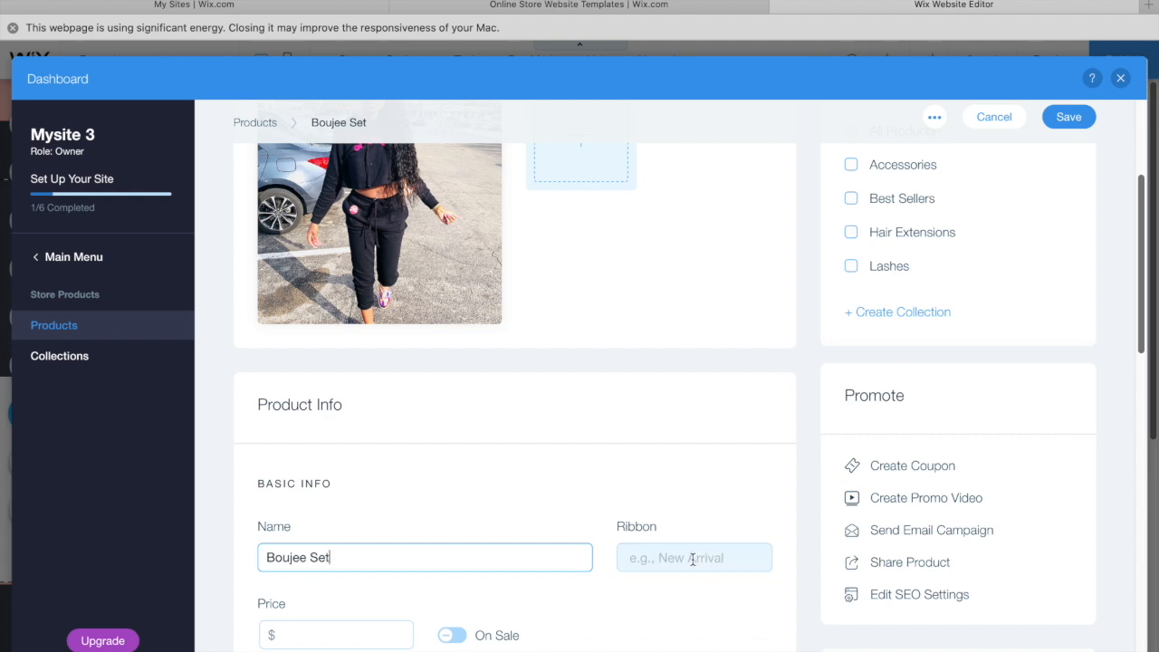
# Step: Add a "New arrival" ribbon to the product and set its price to $30
pyautogui.click(692, 559)
pyautogui.write('New ')
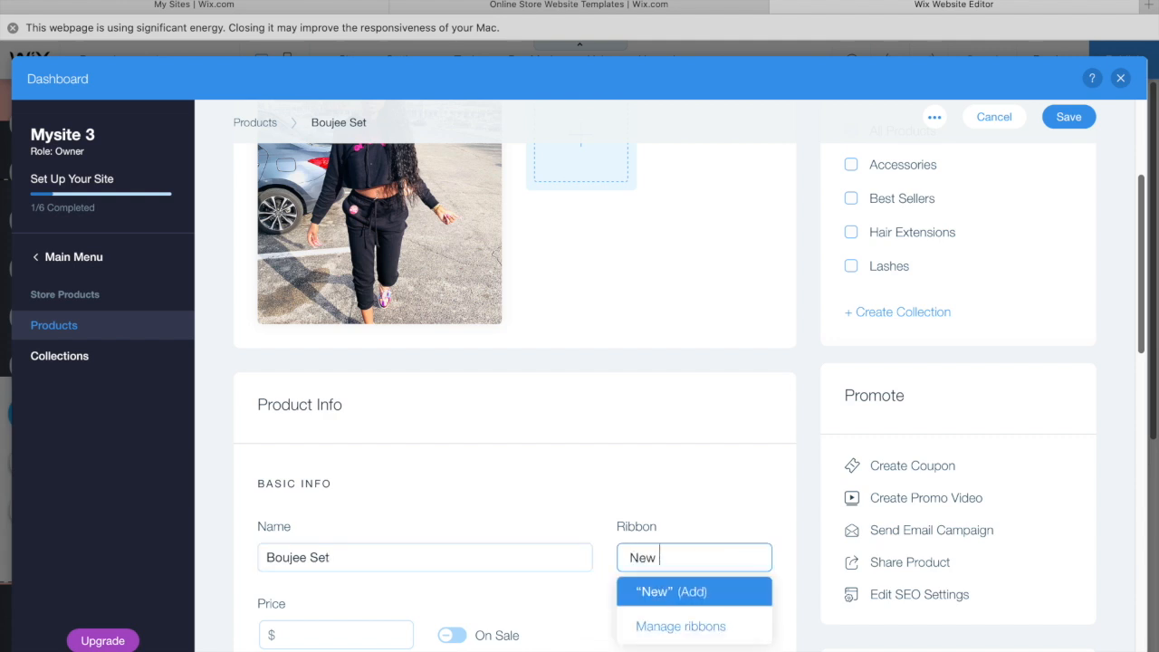
pyautogui.write('arrival')
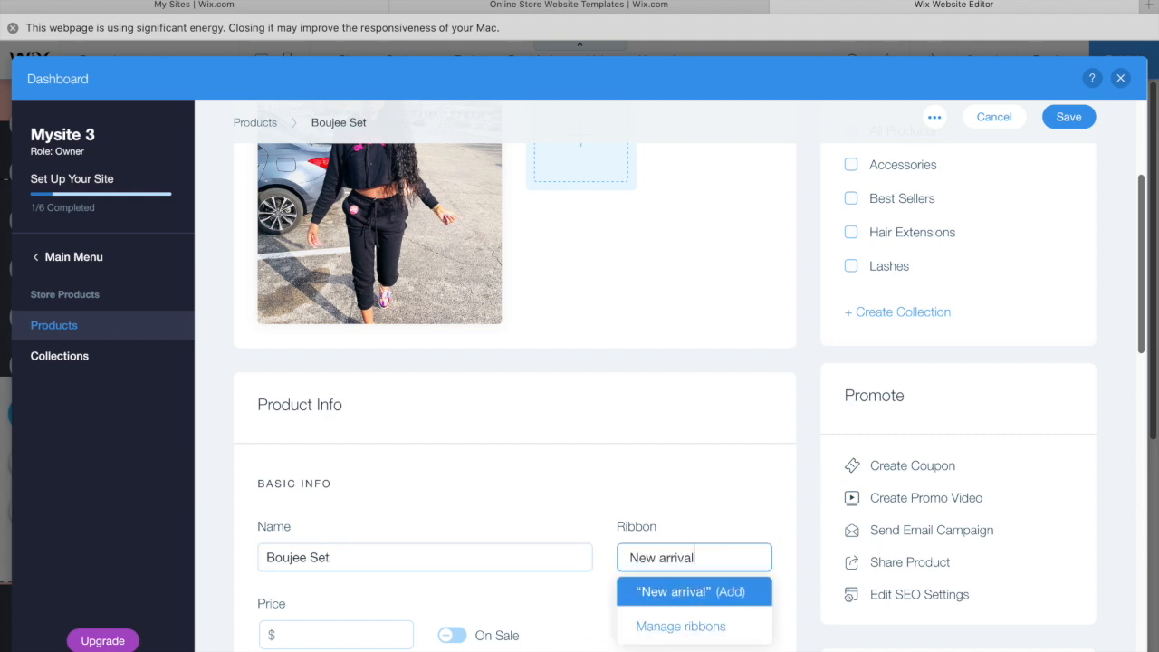
pyautogui.click(725, 592)
pyautogui.click(349, 631)
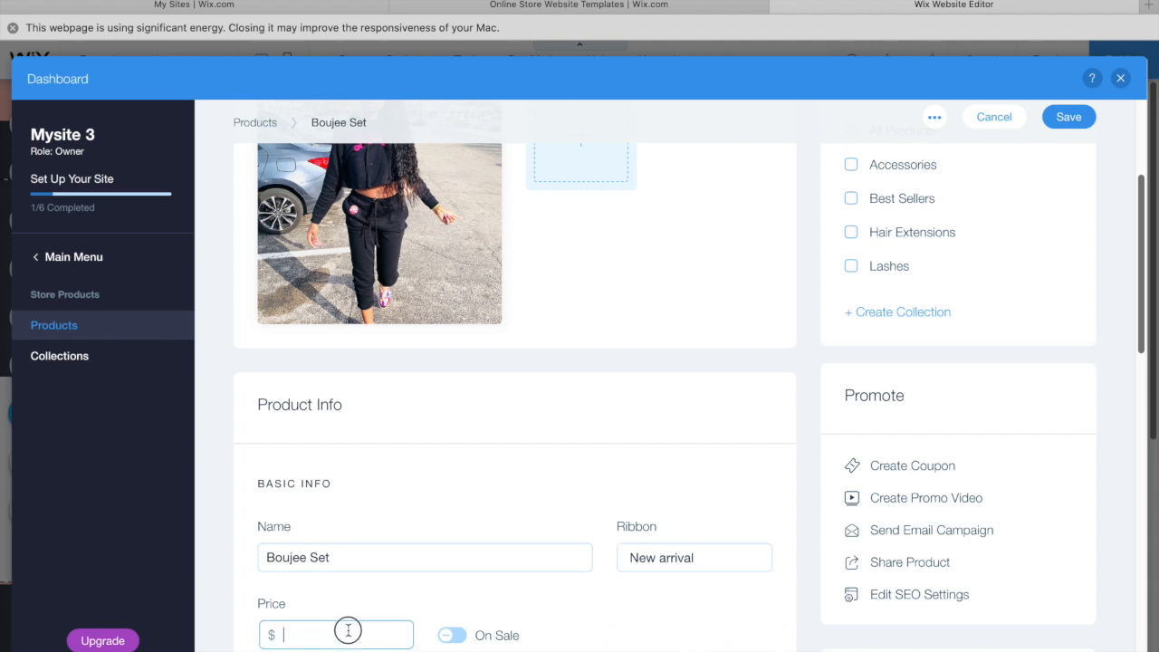
pyautogui.write('30')
pyautogui.click(632, 437)
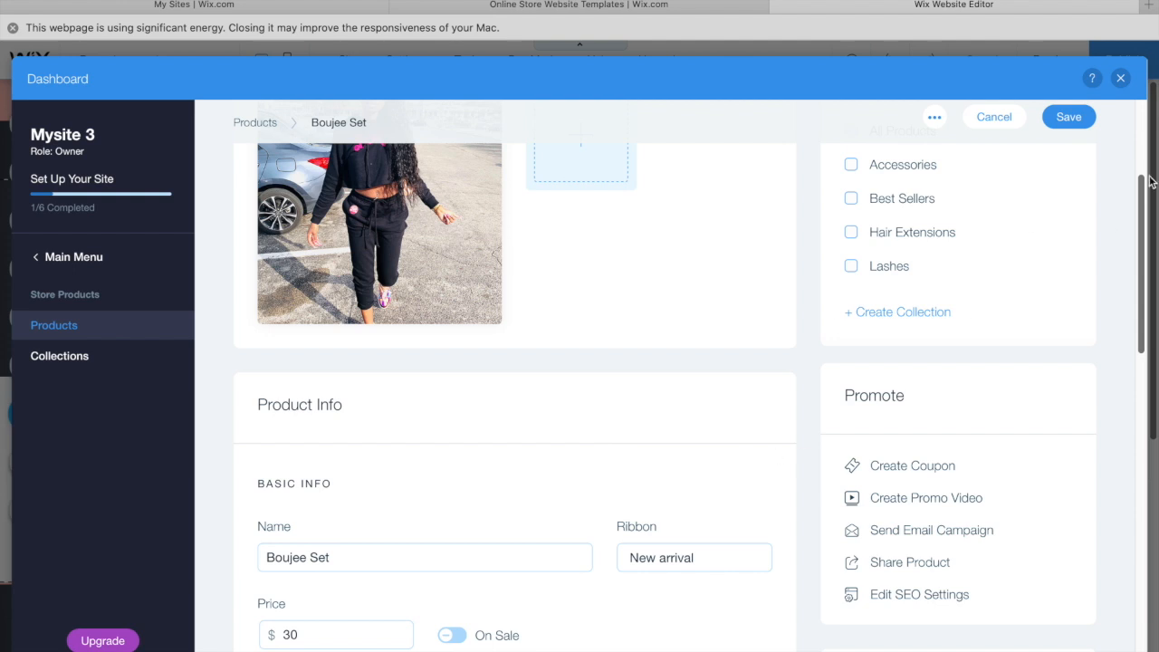
# Step: Try putting the product on sale with a $10 discount, and turn the sale off again
pyautogui.moveTo(1139, 202); pyautogui.dragTo(1136, 235)
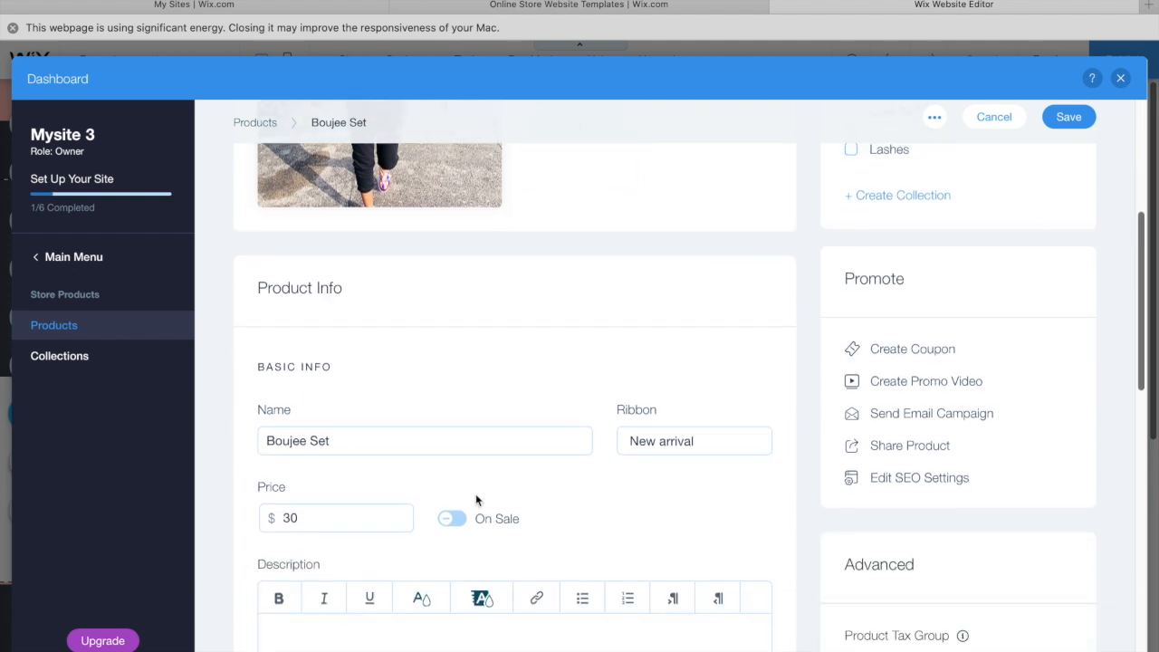
pyautogui.click(452, 519)
pyautogui.click(395, 597)
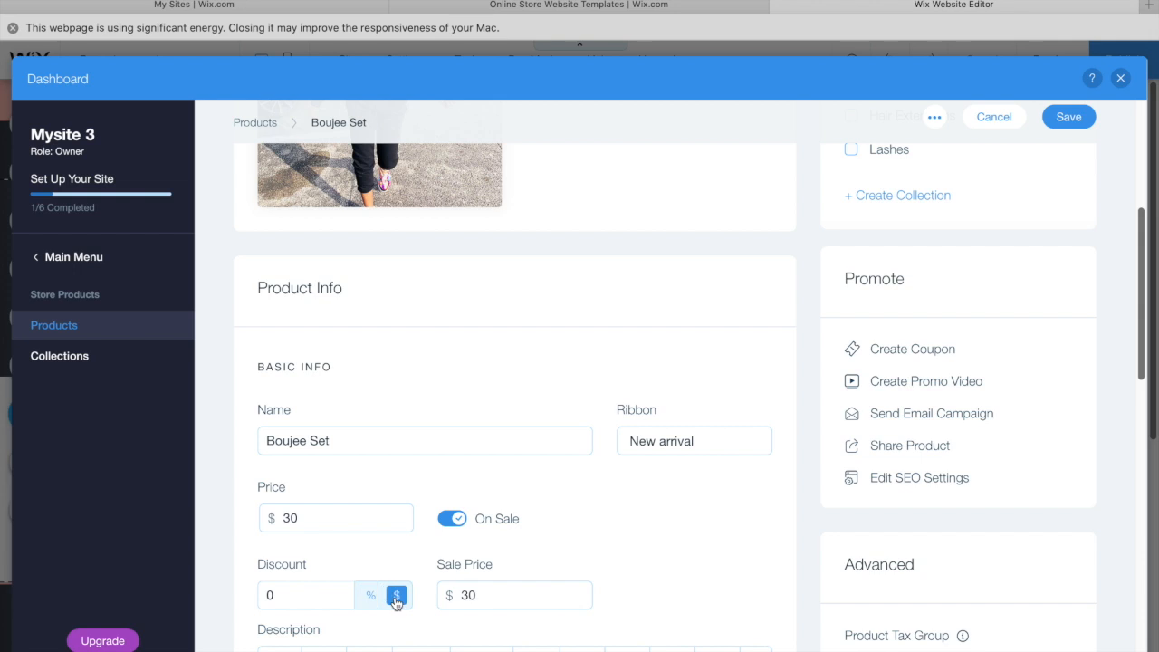
pyautogui.click(371, 598)
pyautogui.click(396, 595)
pyautogui.click(295, 591)
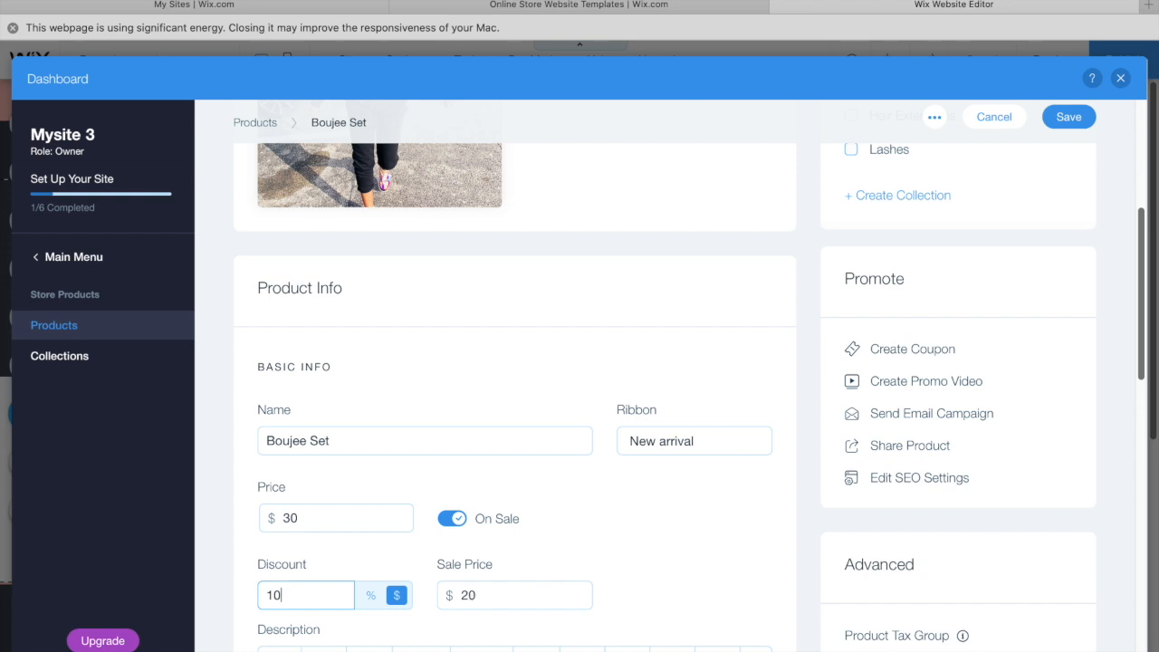
pyautogui.press('BackSpace')
pyautogui.press('BackSpace')
pyautogui.click(450, 515)
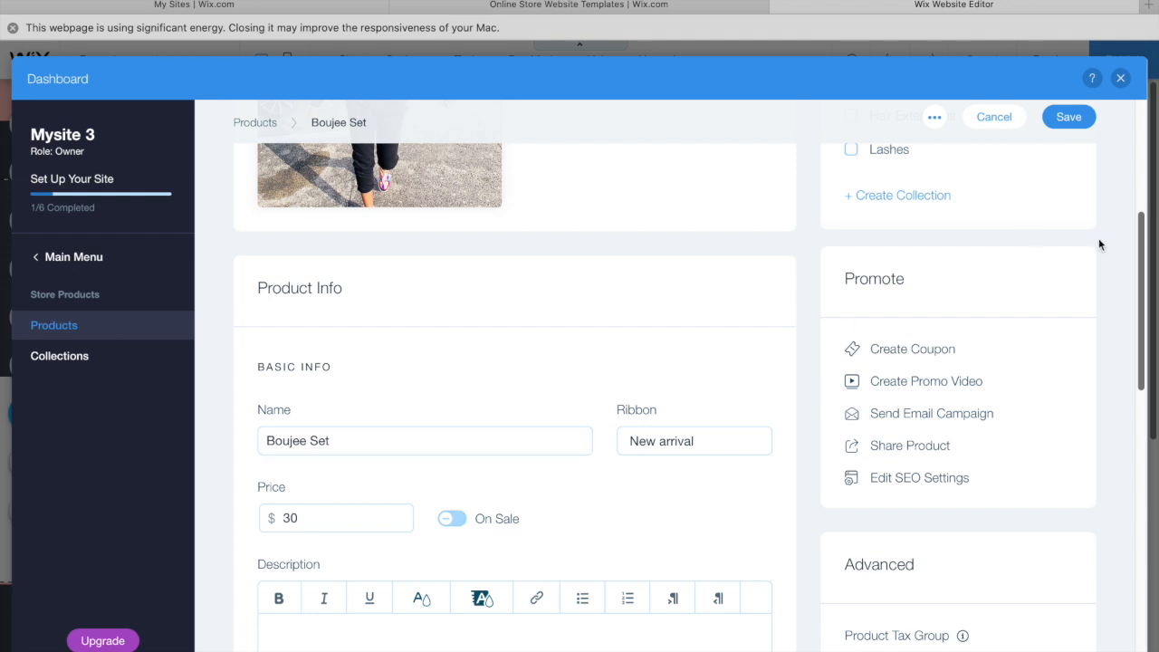
# Step: Enter the product description "this comes as a set top and bottom"
pyautogui.moveTo(1143, 251); pyautogui.dragTo(1099, 337)
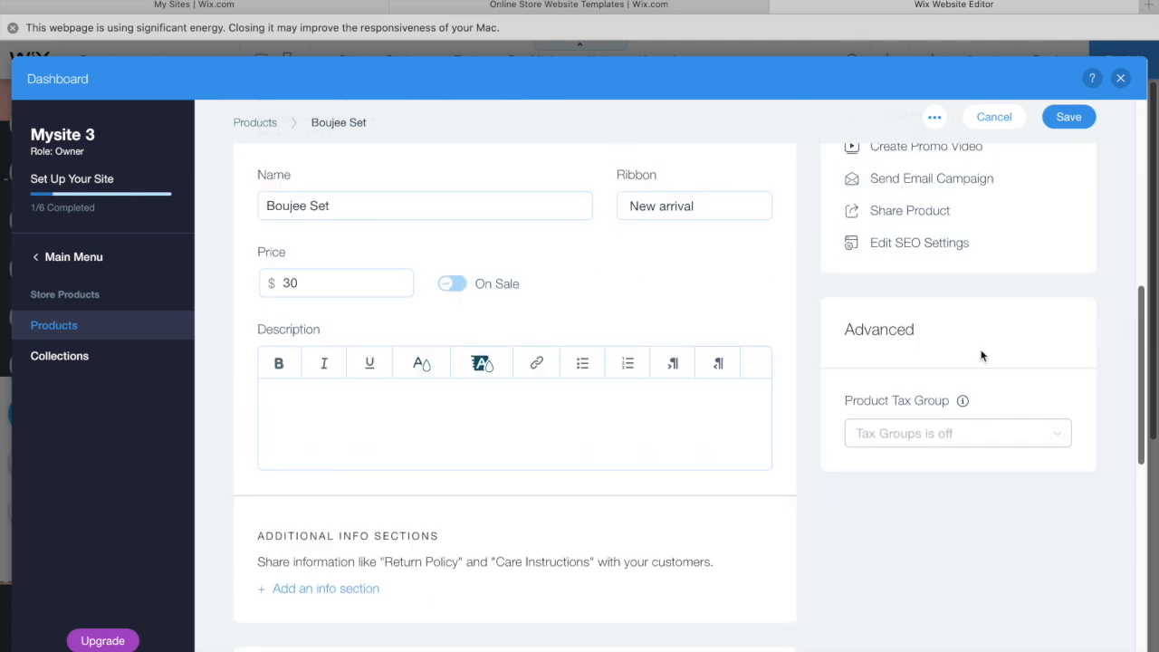
pyautogui.click(628, 437)
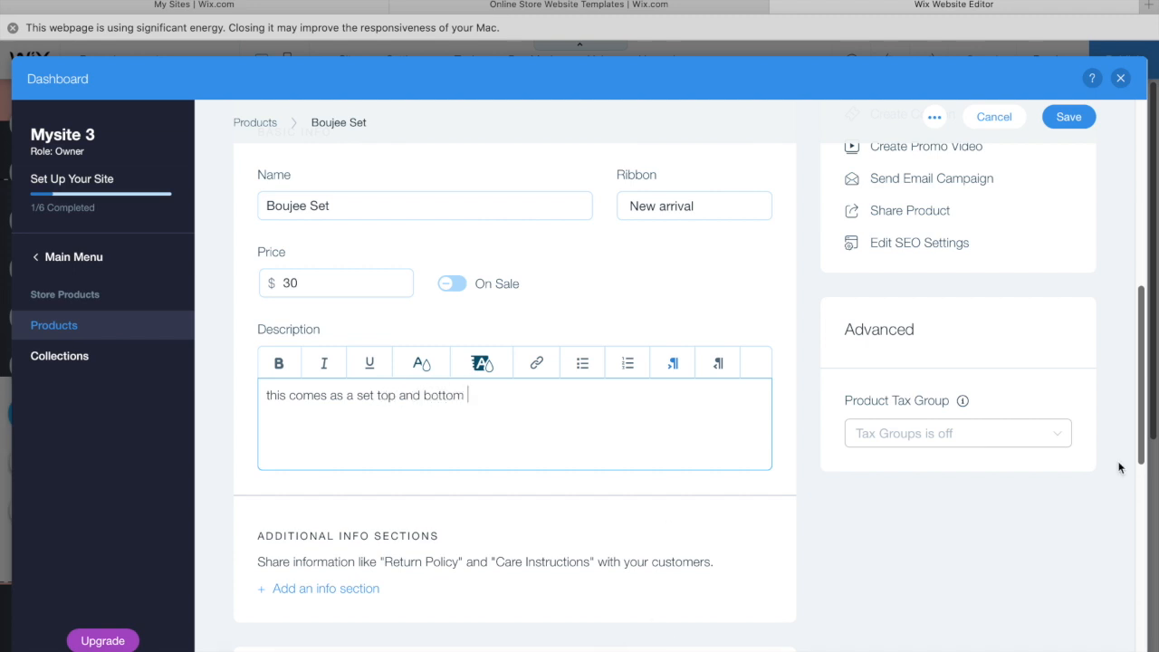
# Step: Open the form for an additional info section and close it without adding one
pyautogui.moveTo(1132, 445); pyautogui.dragTo(1118, 563)
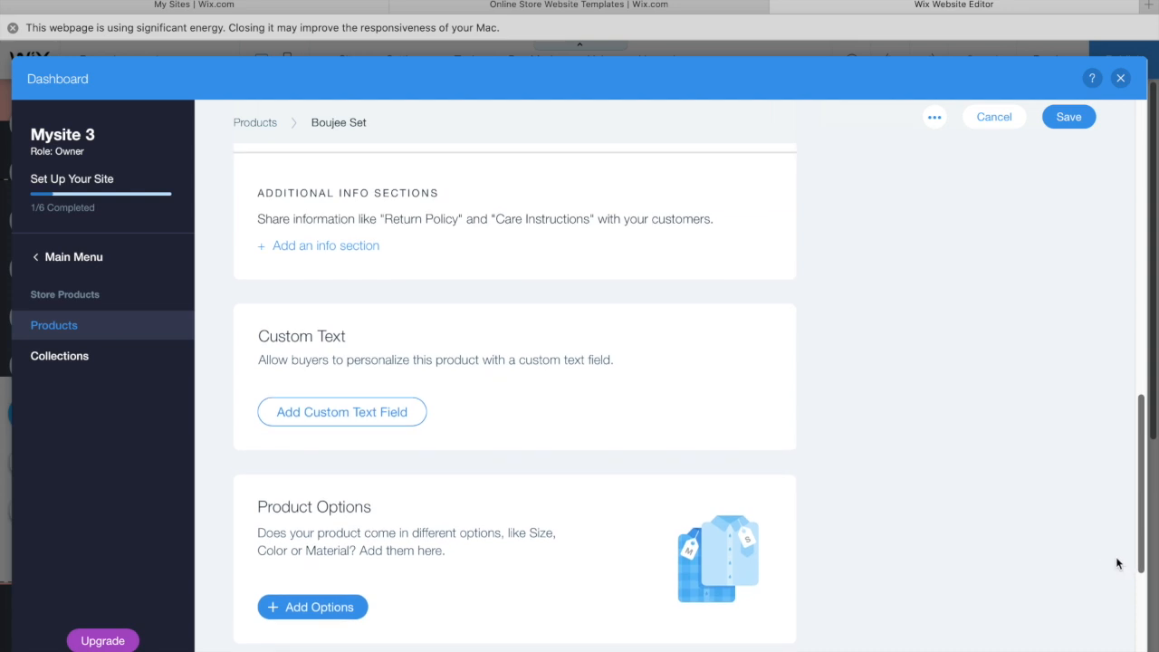
pyautogui.click(326, 250)
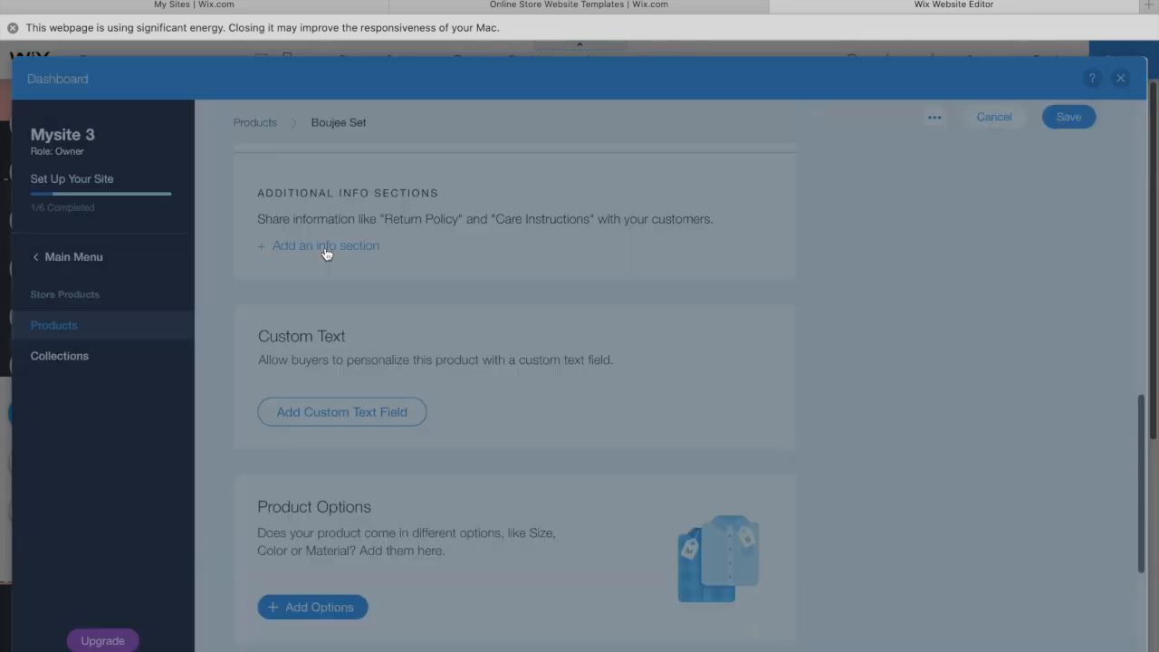
pyautogui.click(802, 198)
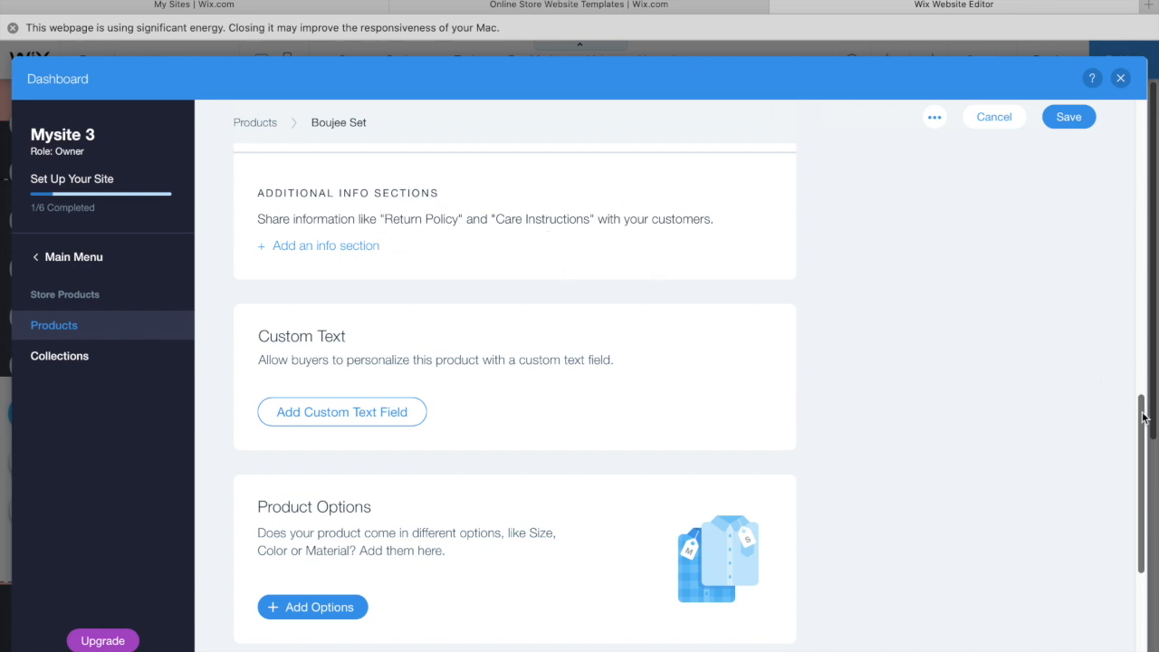
pyautogui.moveTo(1144, 416); pyautogui.dragTo(1144, 333)
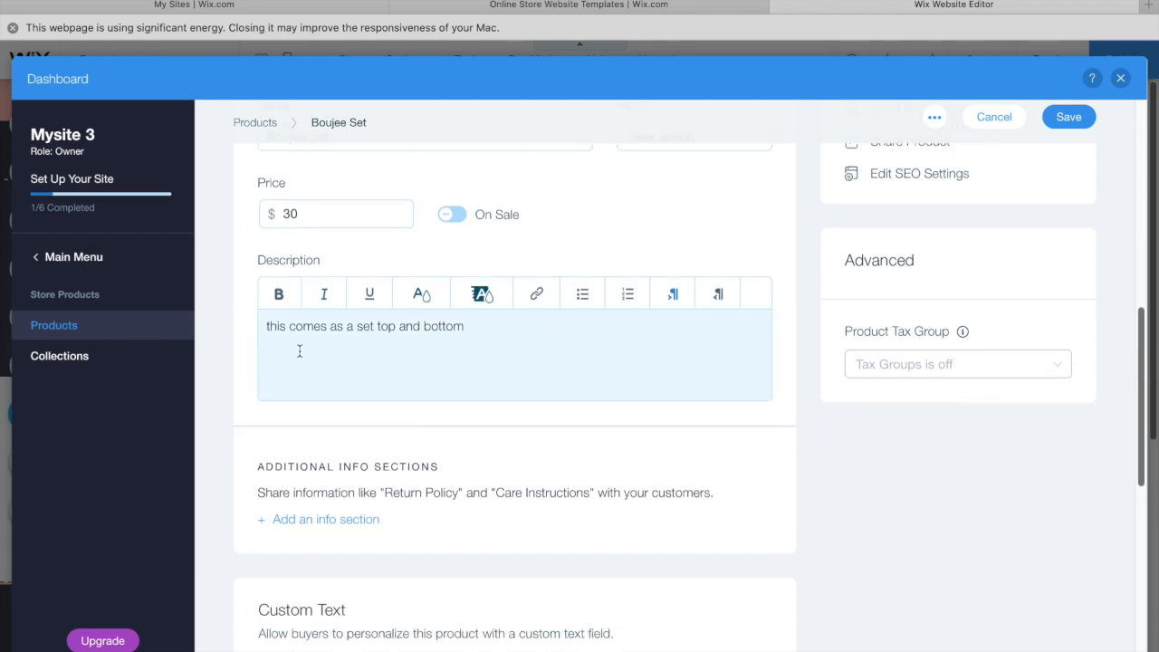
pyautogui.moveTo(1140, 339); pyautogui.dragTo(1133, 447)
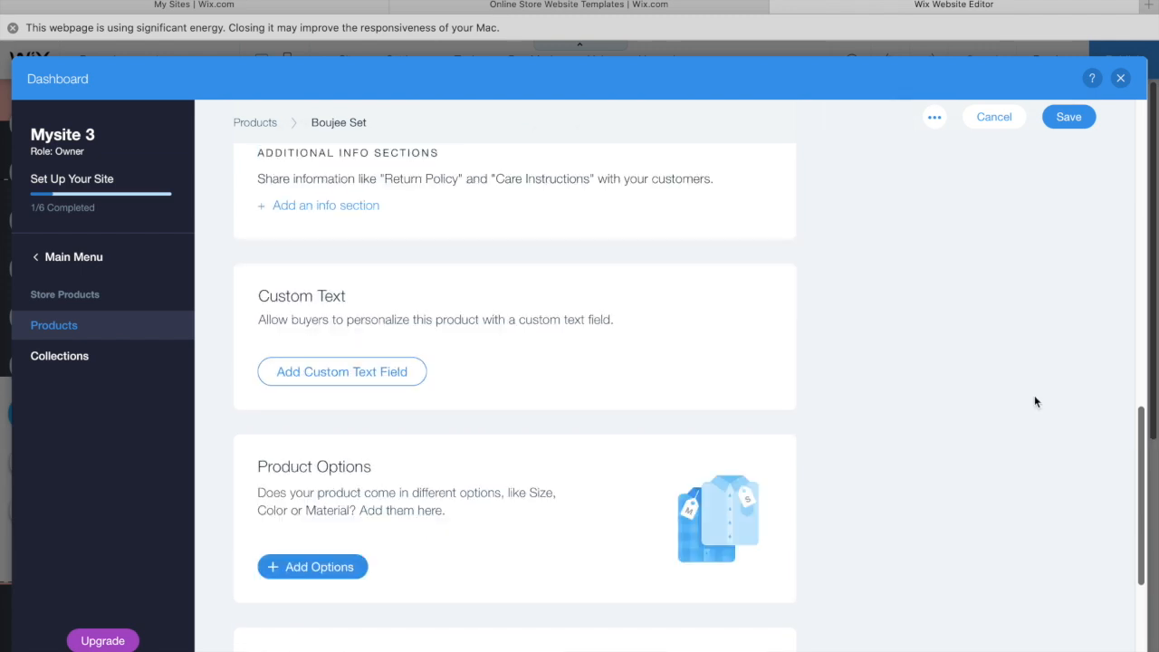
# Step: Add a custom text field to the product and make it mandatory
pyautogui.click(362, 380)
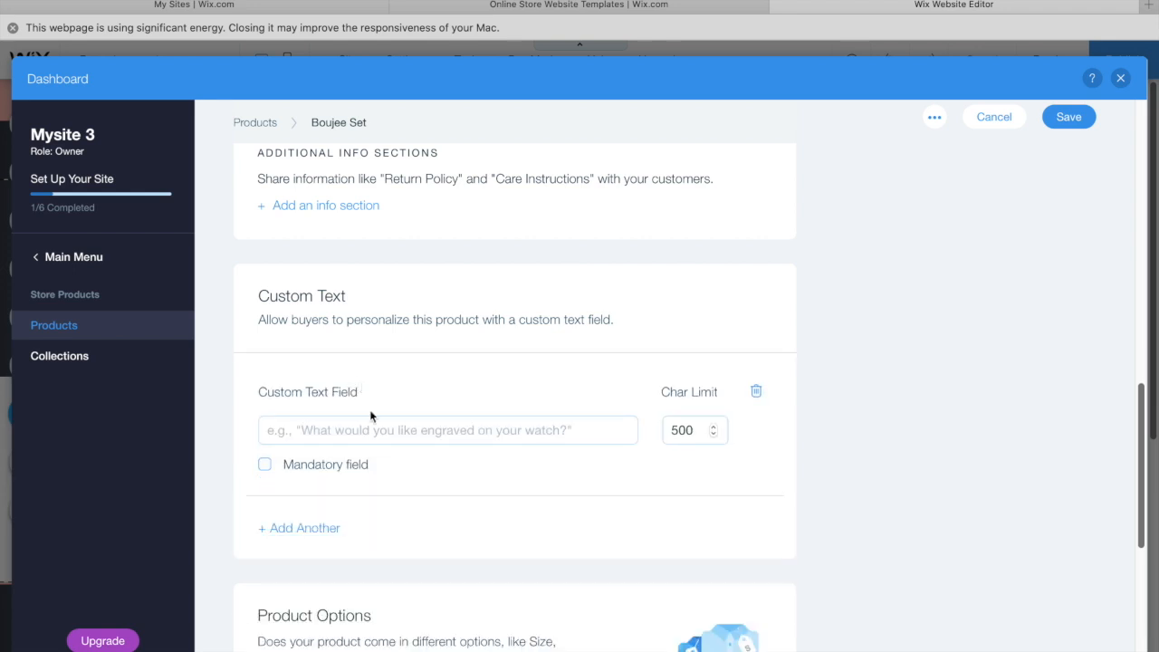
pyautogui.click(390, 429)
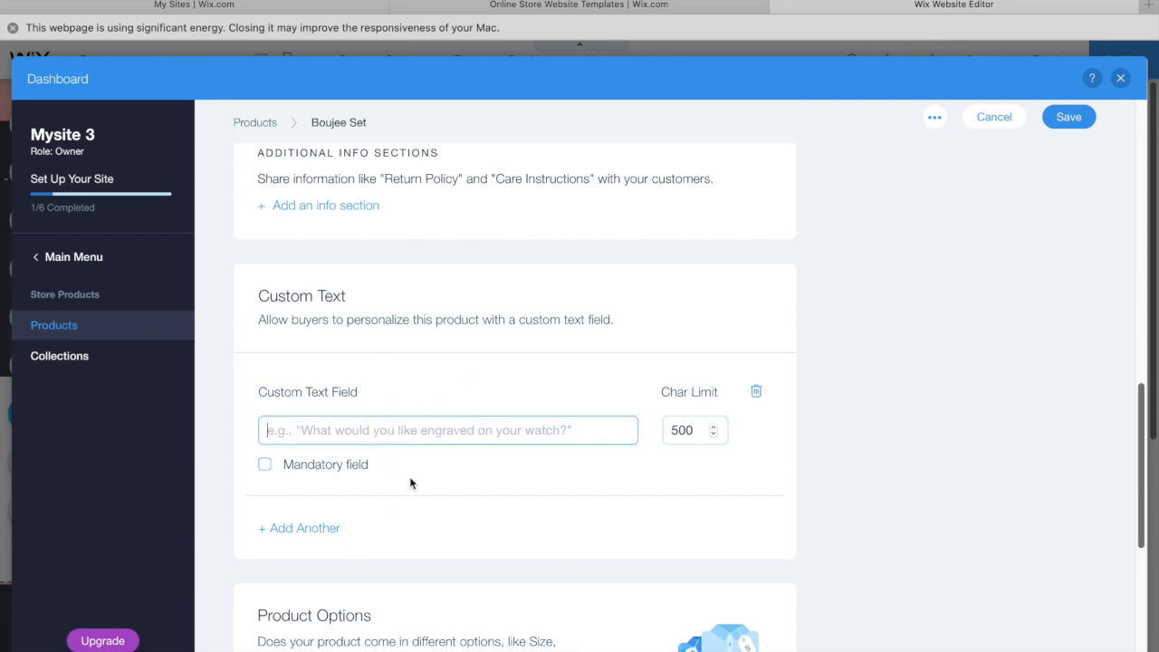
pyautogui.click(264, 464)
pyautogui.click(265, 467)
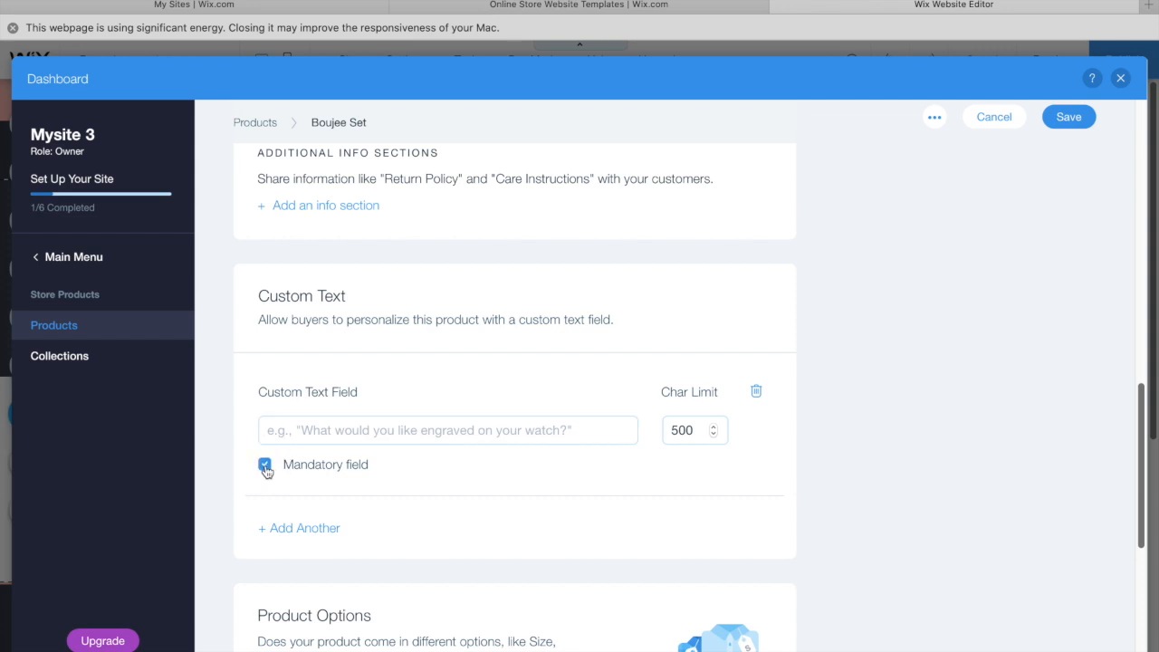
pyautogui.click(265, 465)
# Step: Enter "what would you like on the hoodie. Boujee or Barbiee" as the custom text field's prompt
pyautogui.click(362, 433)
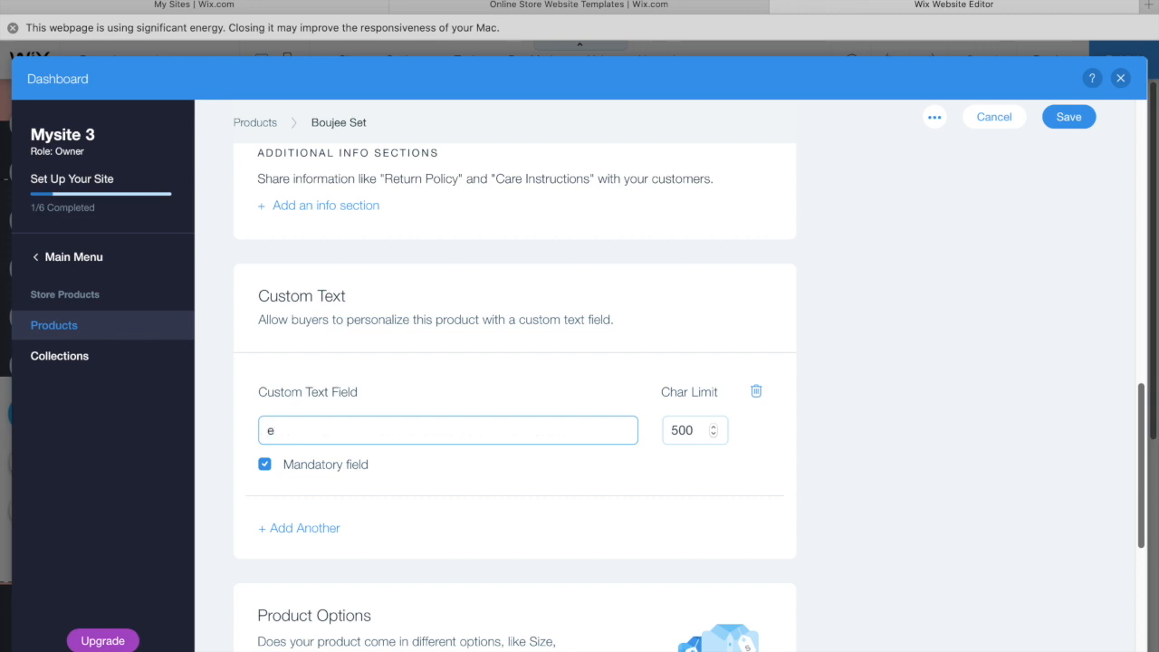
pyautogui.write('what')
pyautogui.press('BackSpace')
pyautogui.press('BackSpace')
pyautogui.press('BackSpace')
pyautogui.press('BackSpace')
pyautogui.press('BackSpace')
pyautogui.write('what would you like n the')
pyautogui.press('BackSpace')
pyautogui.press('BackSpace')
pyautogui.press('BackSpace')
pyautogui.press('BackSpace')
pyautogui.press('BackSpace')
pyautogui.press('BackSpace')
pyautogui.write('on the hoodie.')
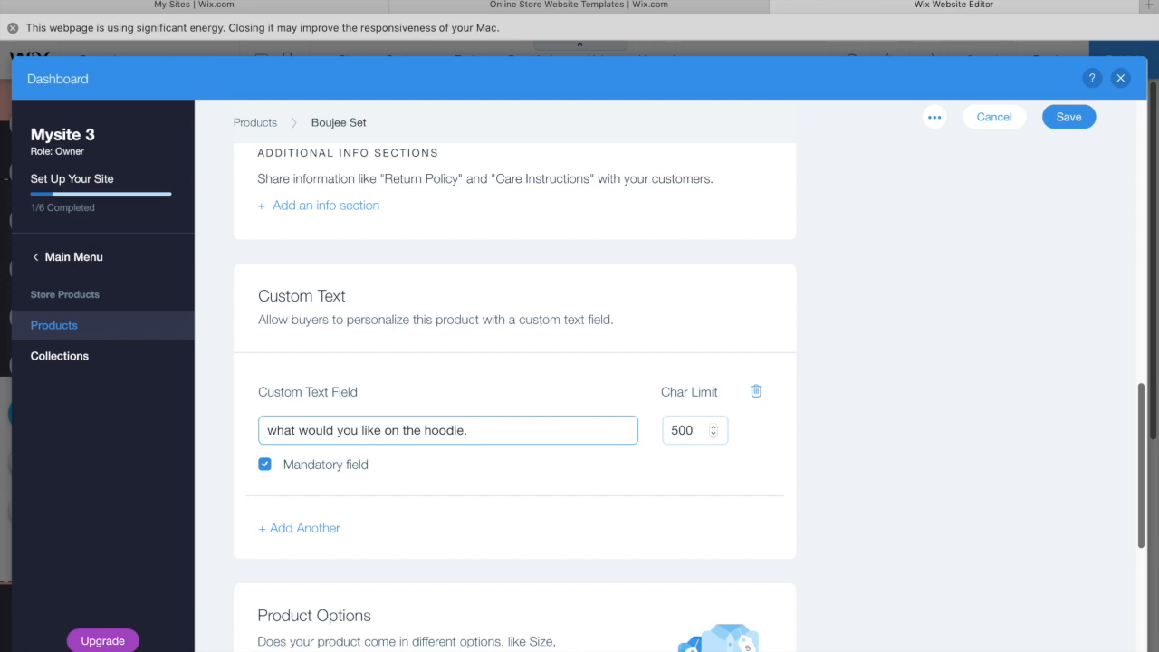
pyautogui.write('Boujee or Barbiee')
pyautogui.click(810, 466)
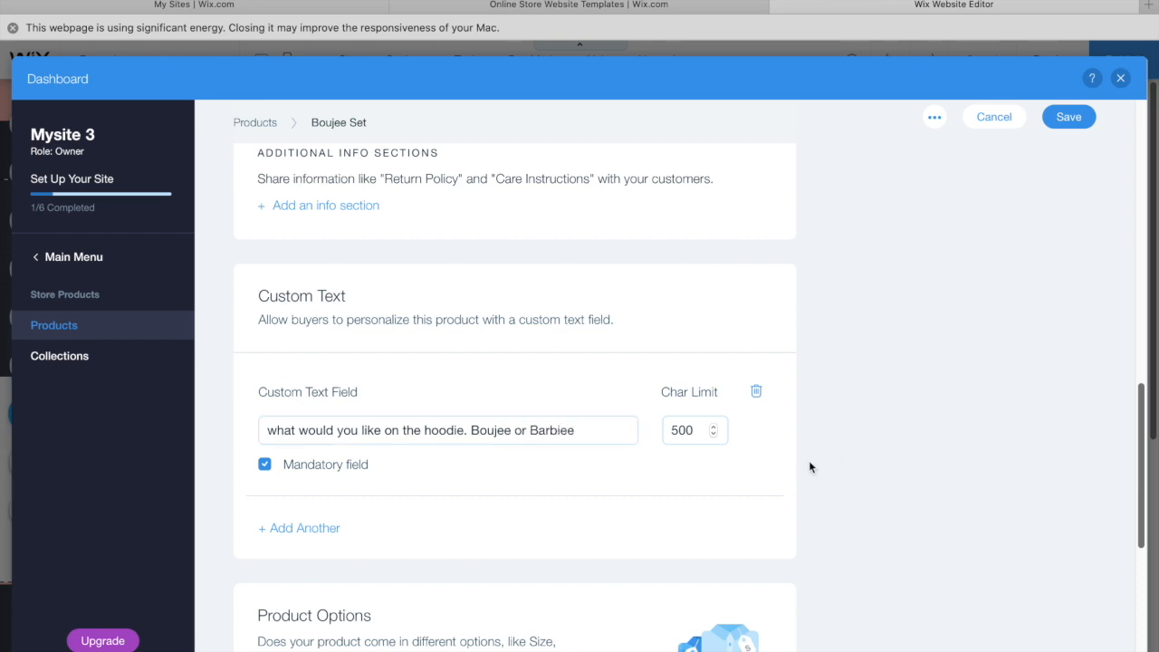
# Step: Remove the custom text field's mandatory setting and prompt, and delete the field from the product
pyautogui.moveTo(1141, 396); pyautogui.dragTo(1141, 431)
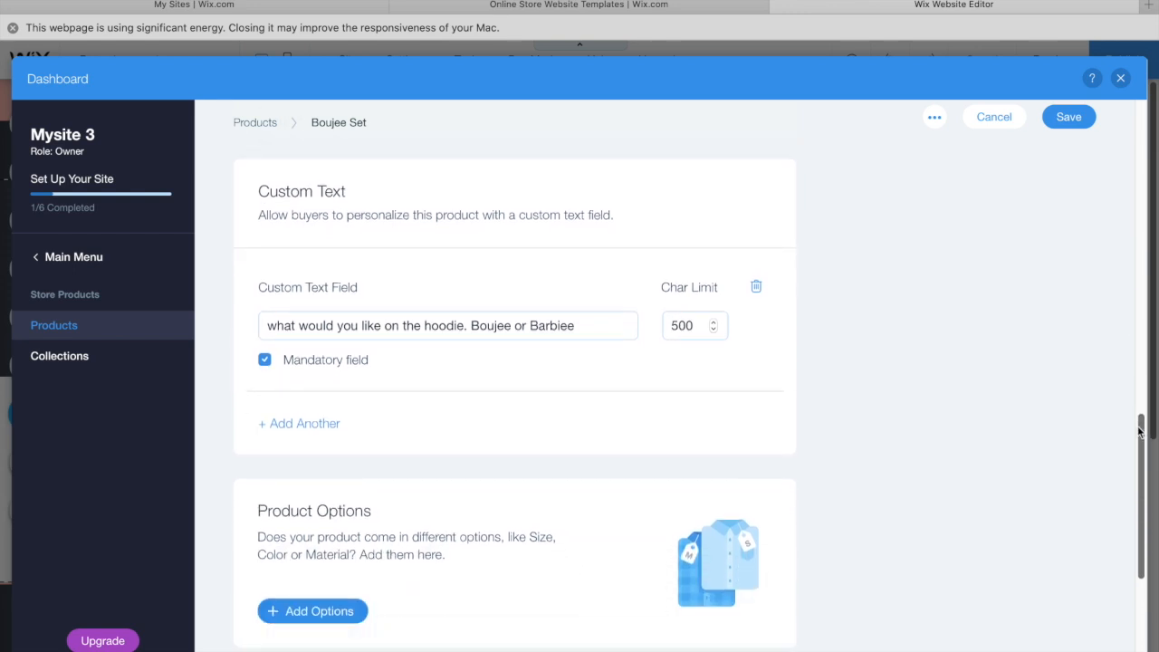
pyautogui.click(263, 362)
pyautogui.moveTo(590, 321); pyautogui.dragTo(158, 303)
pyautogui.press('BackSpace')
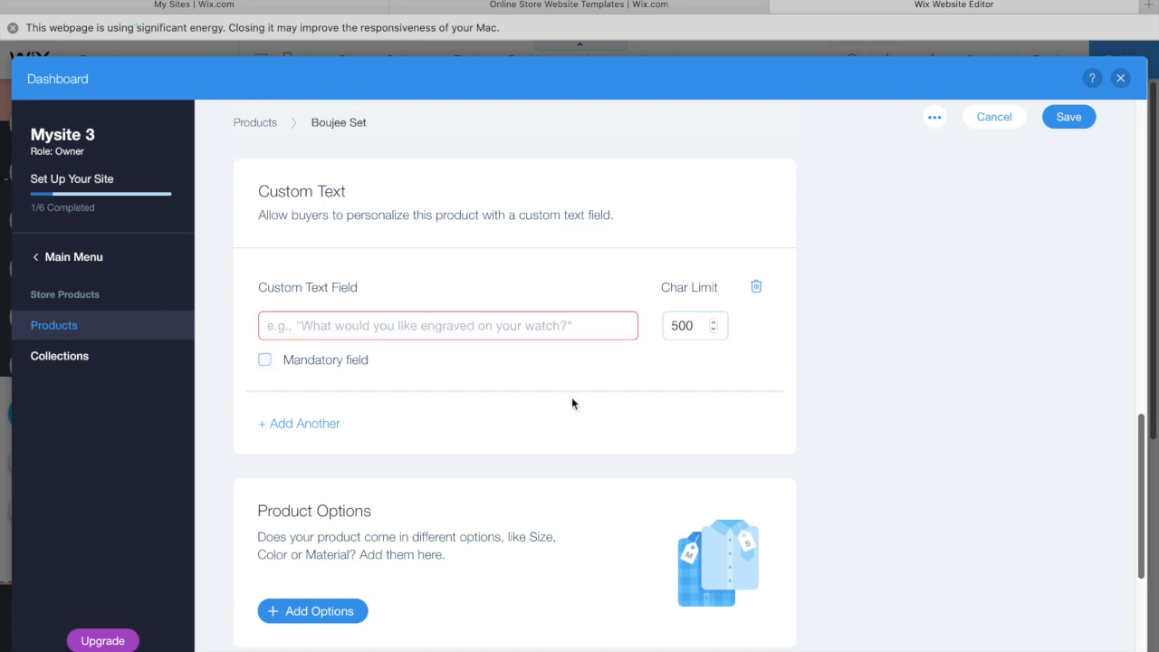
pyautogui.click(763, 296)
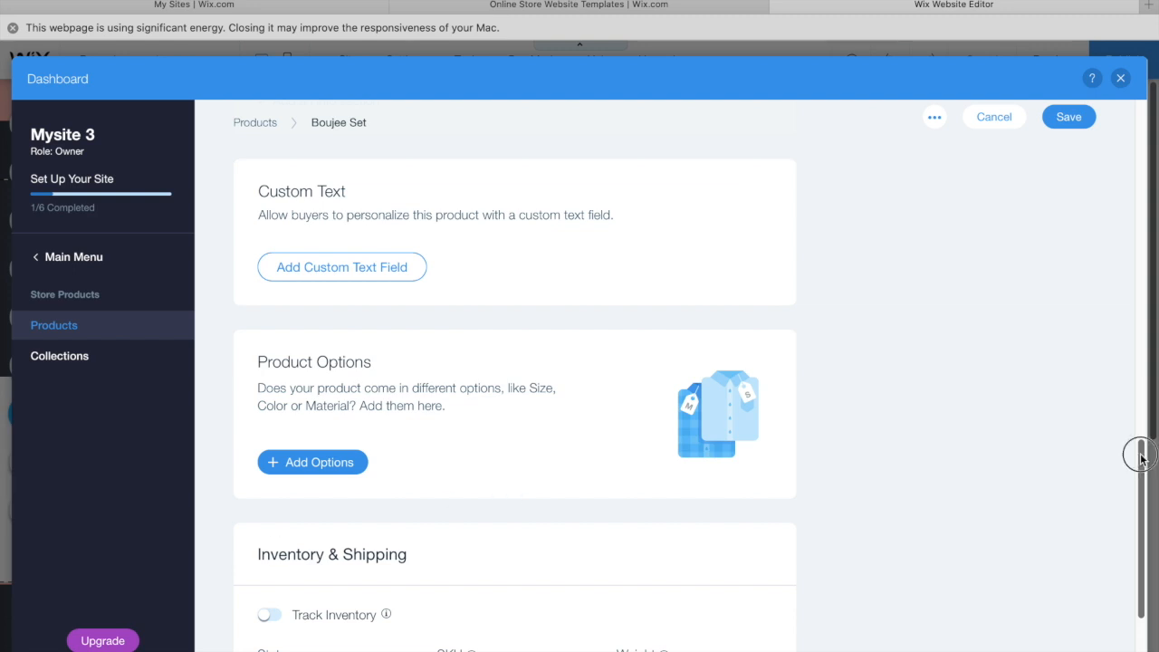
# Step: Start a new product option for the Boujee Set and name it Sizes
pyautogui.moveTo(1133, 455); pyautogui.dragTo(1133, 507)
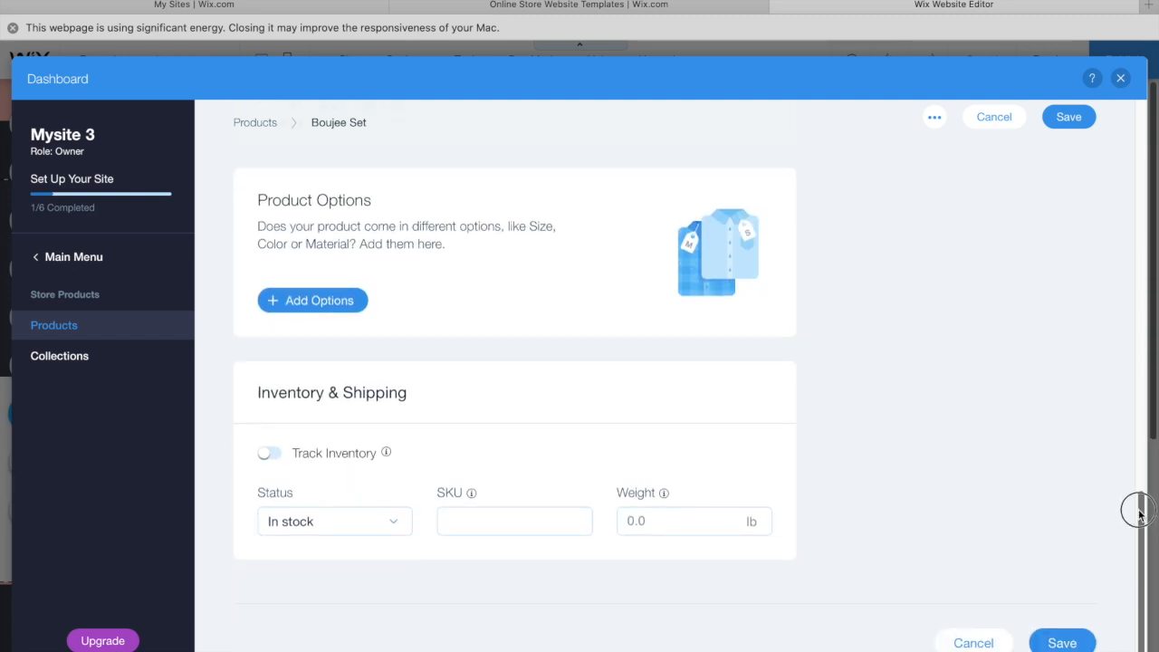
pyautogui.click(299, 304)
pyautogui.click(495, 339)
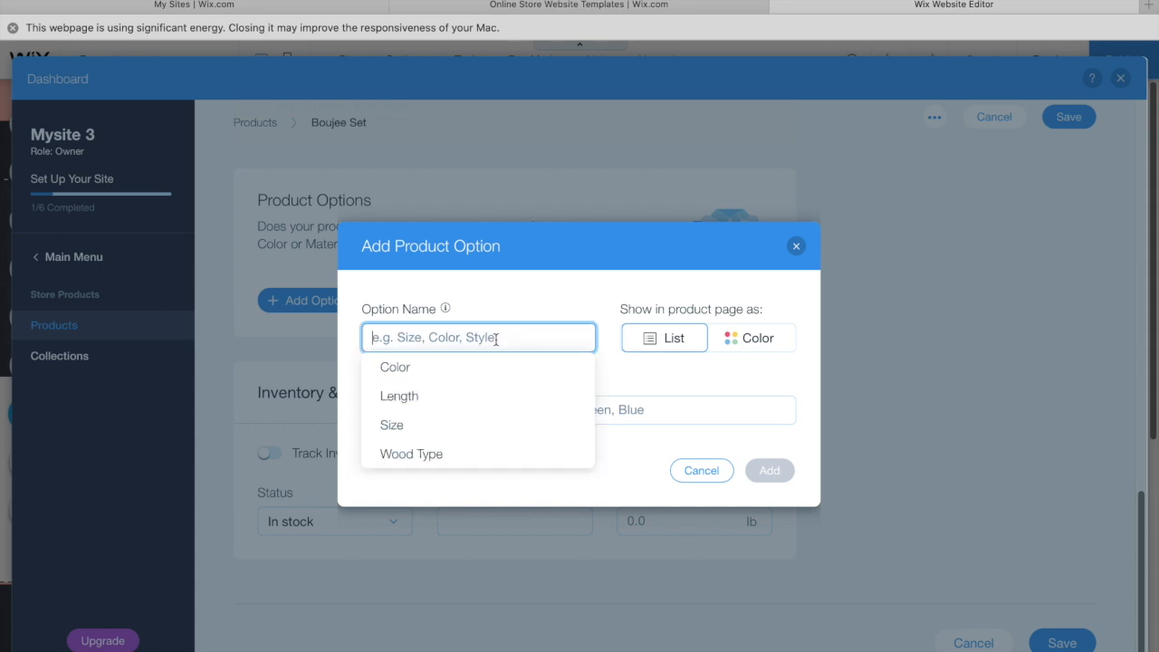
pyautogui.write('Sizes')
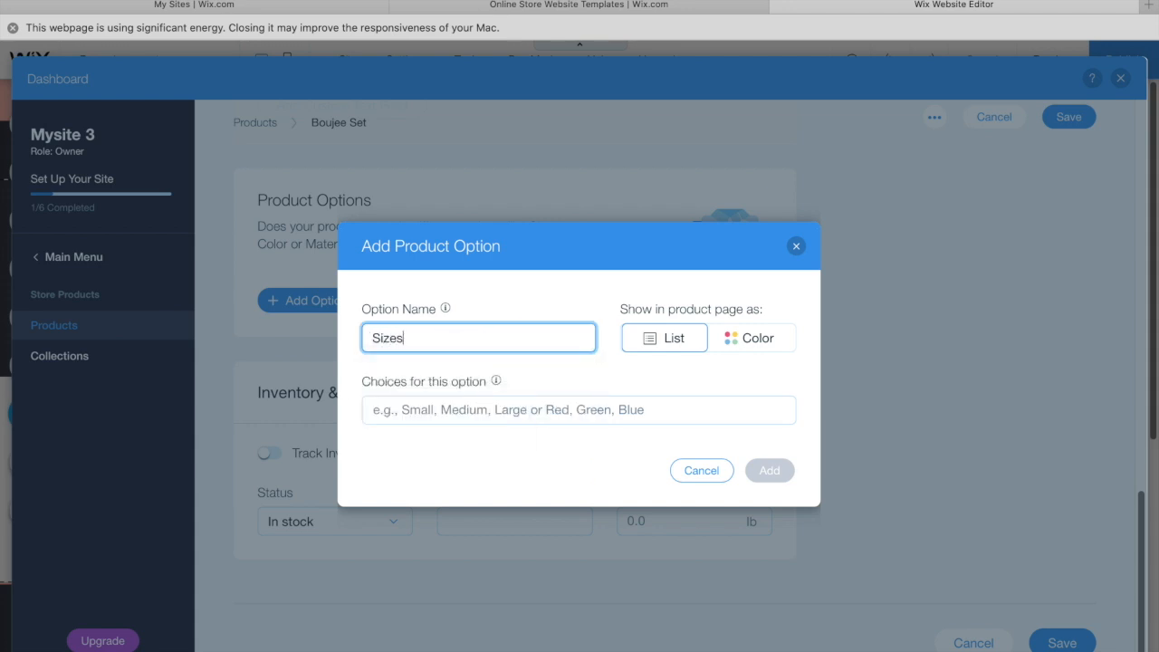
pyautogui.write(',')
# Step: Give the Sizes option the choices S, M and L, and add it to the product
pyautogui.click(405, 416)
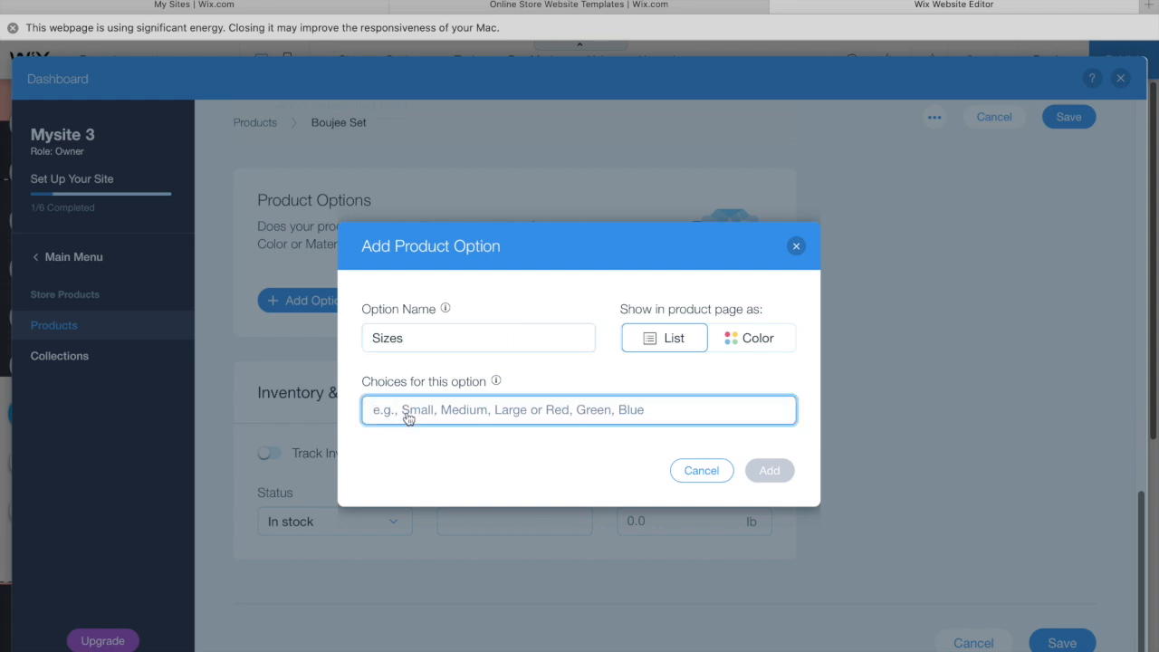
pyautogui.write('Small')
pyautogui.press('BackSpace')
pyautogui.press('BackSpace')
pyautogui.press('BackSpace')
pyautogui.press('Return')
pyautogui.write('M')
pyautogui.press('Return')
pyautogui.write('L')
pyautogui.press('Return')
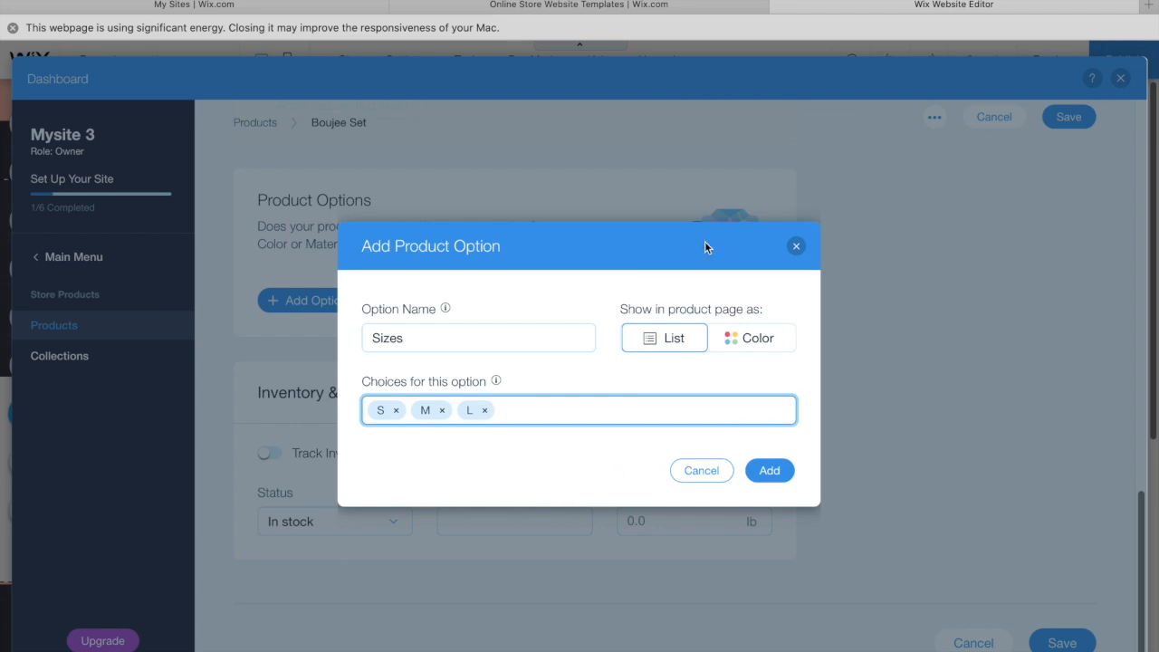
pyautogui.click(772, 471)
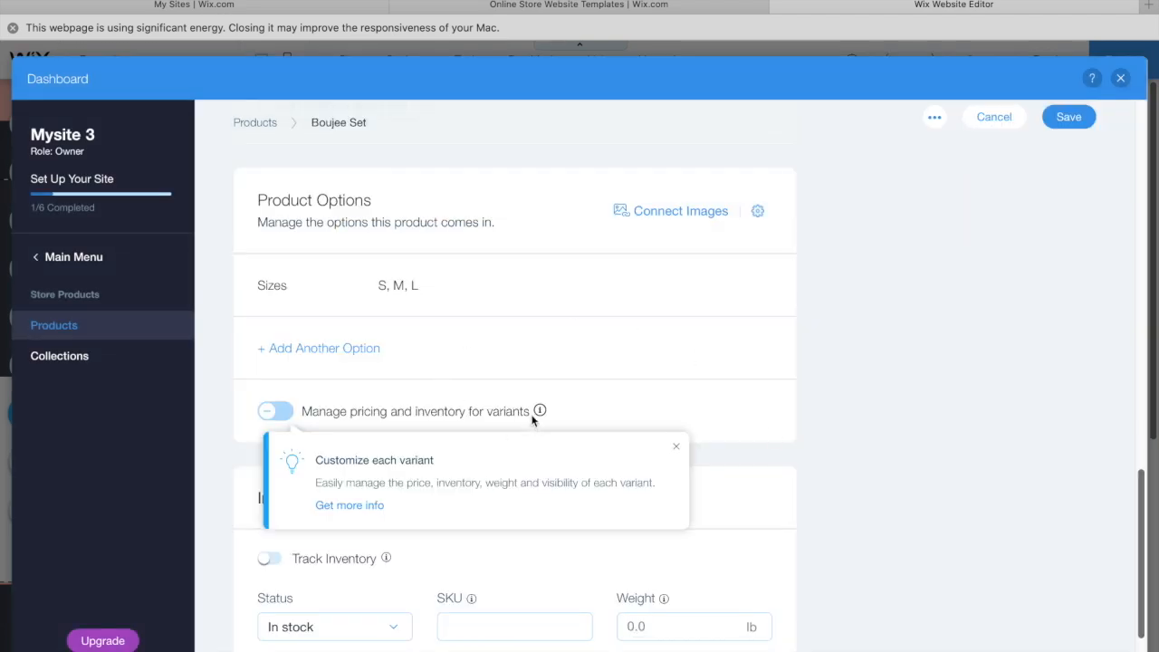
# Step: Add another product option named Text with the choices Boujee and Barbiee
pyautogui.click(331, 354)
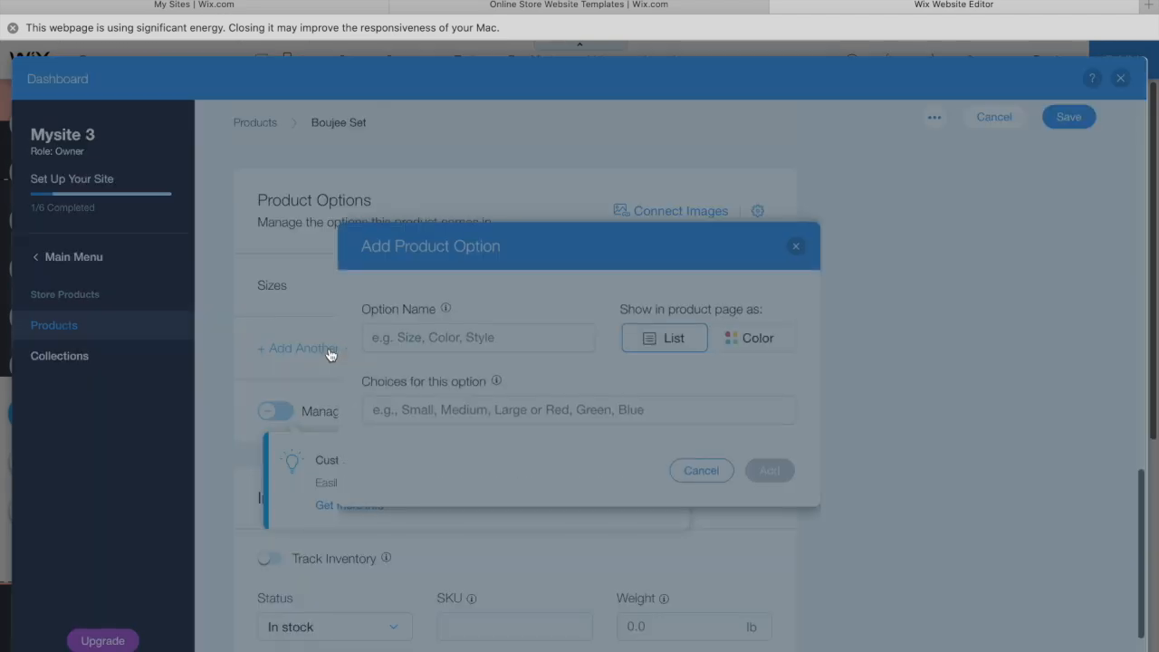
pyautogui.click(503, 337)
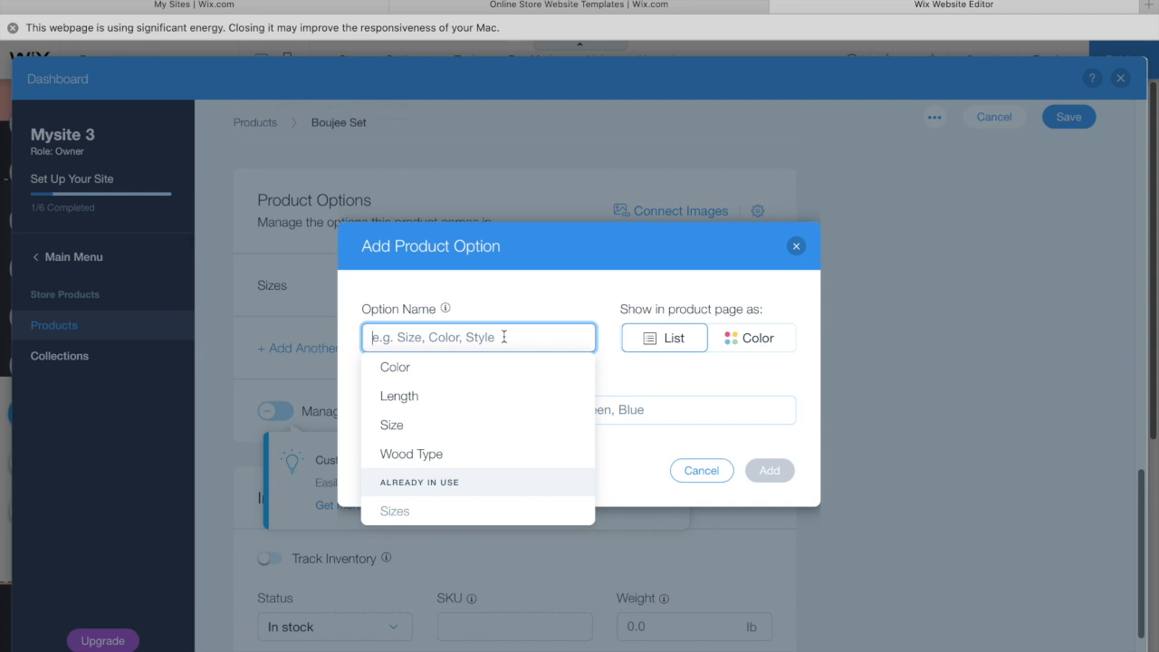
pyautogui.write('Text')
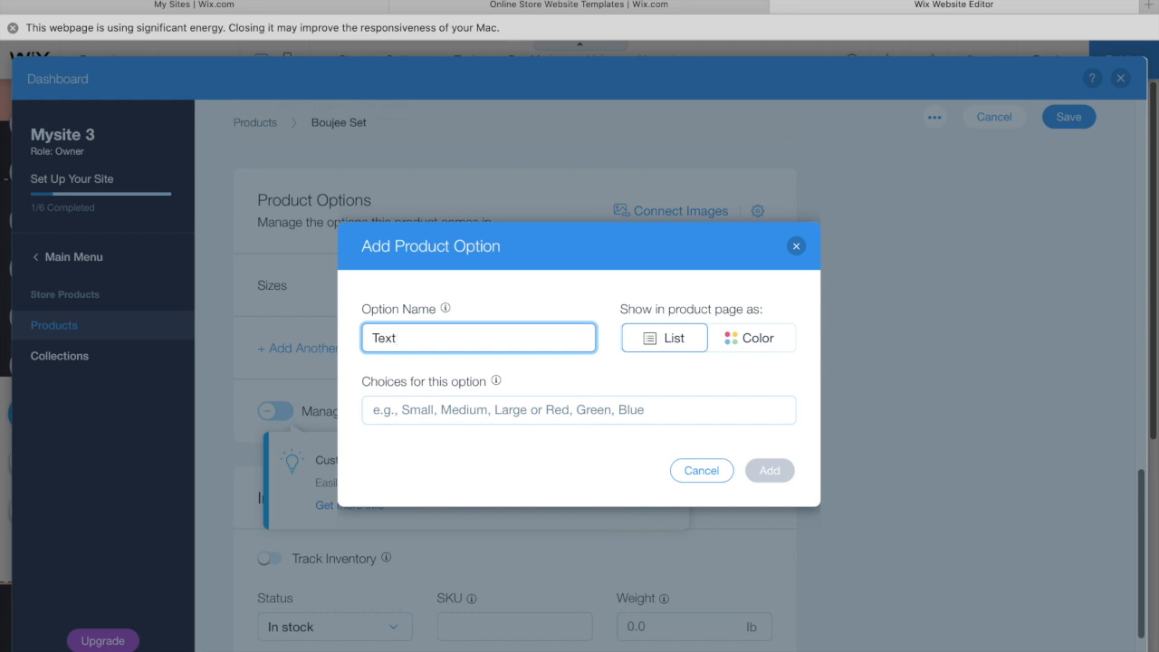
pyautogui.click(488, 413)
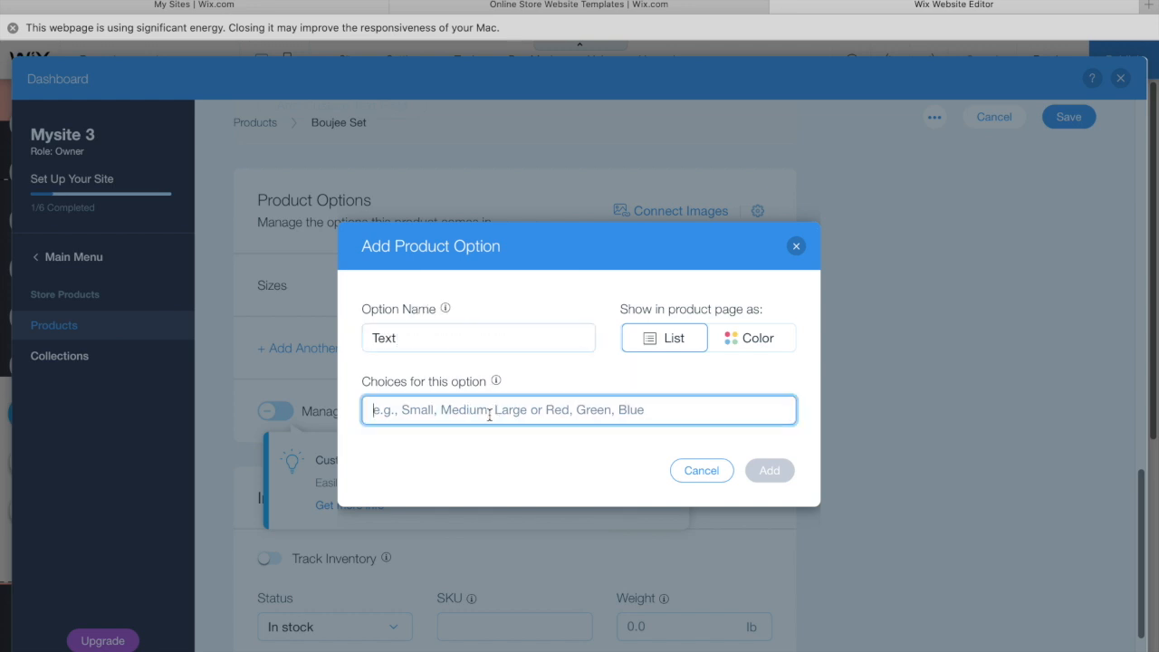
pyautogui.write('Boujee')
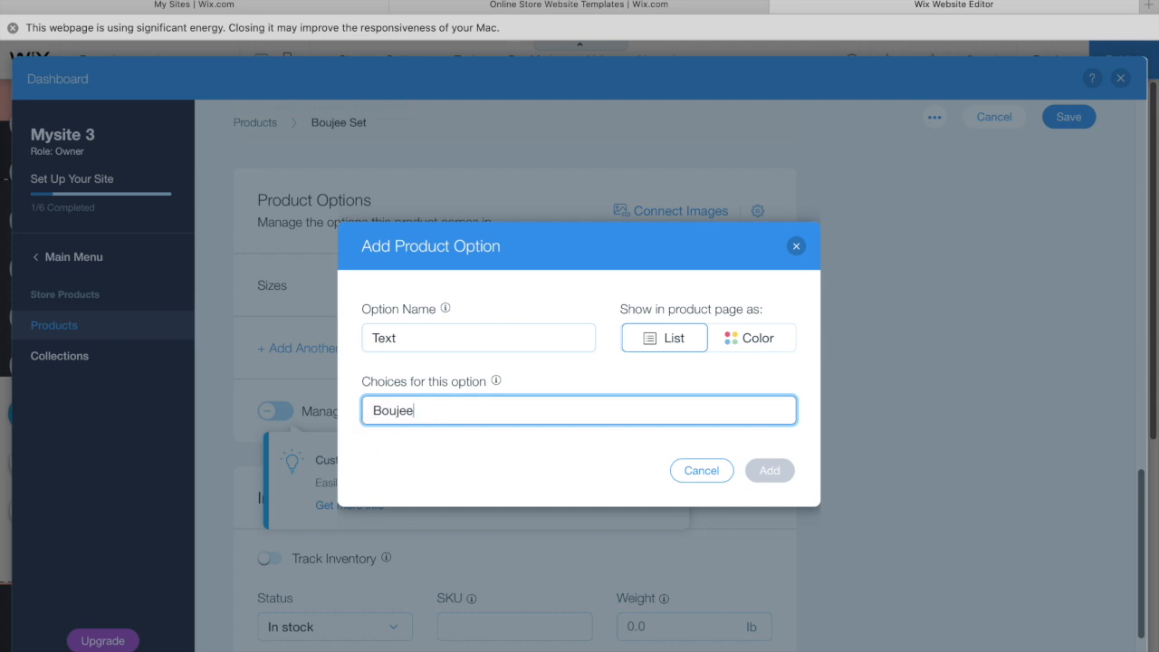
pyautogui.press('Return')
pyautogui.write('Barbiee')
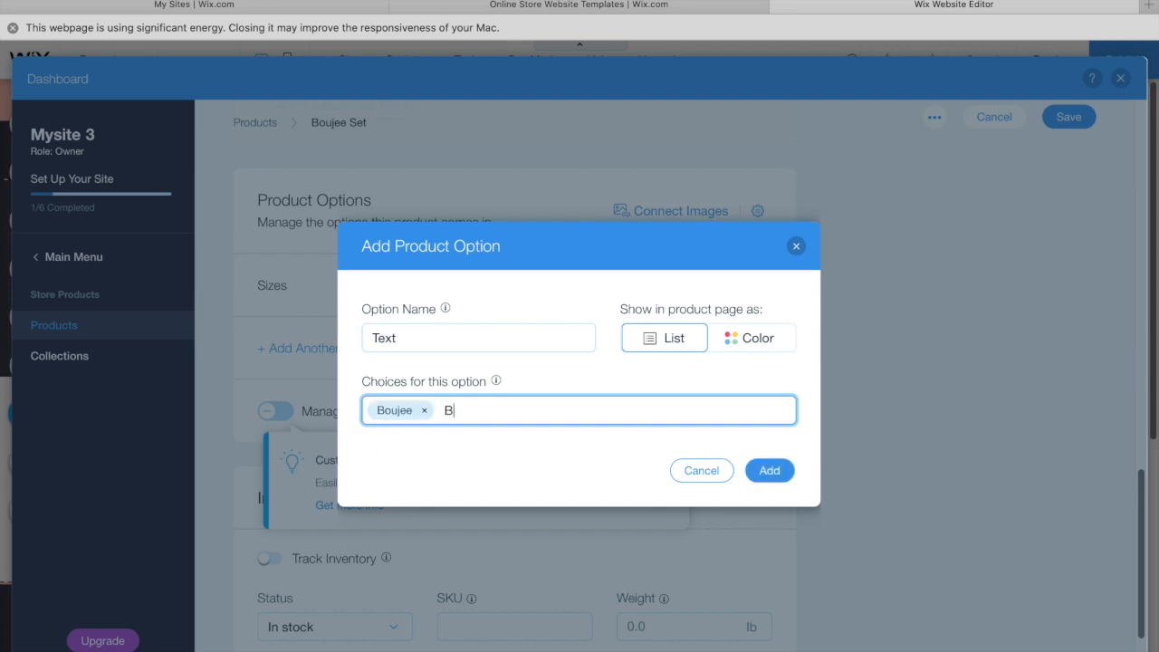
pyautogui.press('Return')
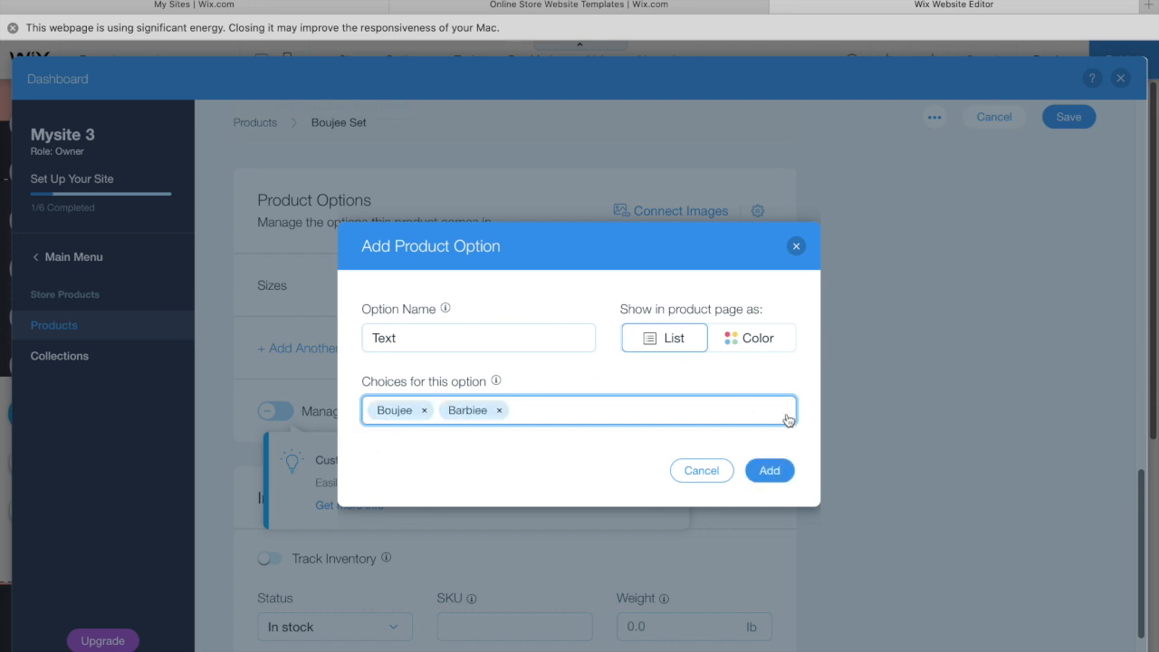
pyautogui.click(769, 470)
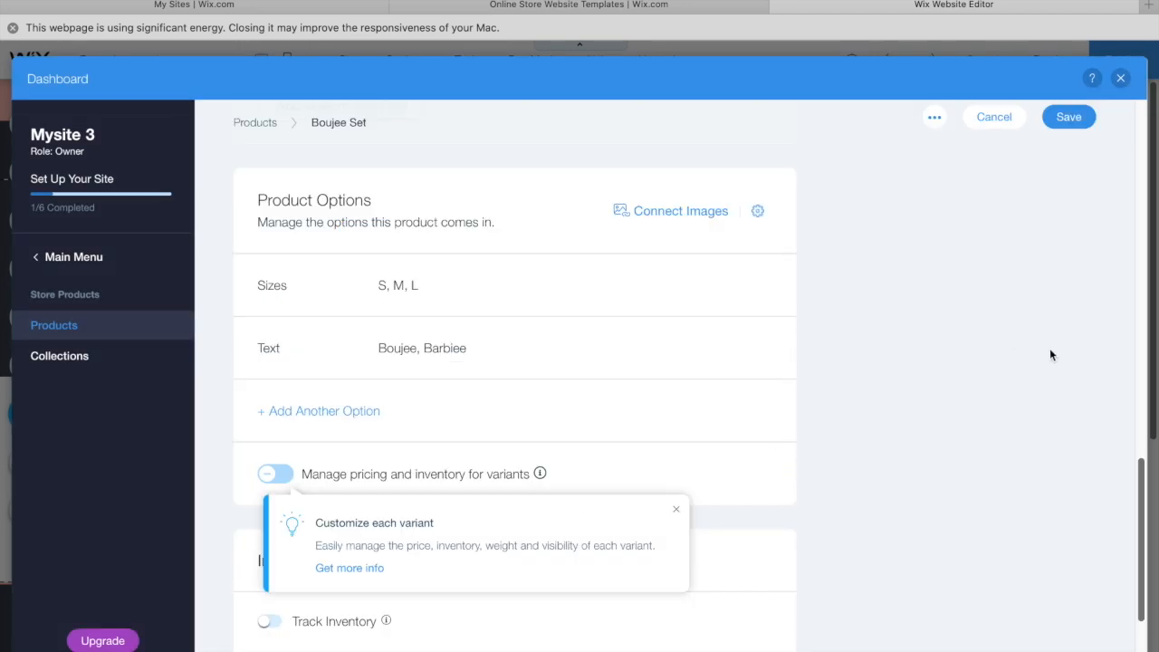
# Step: Start another product option named Color and enter the choices Black, White and Pink
pyautogui.click(353, 410)
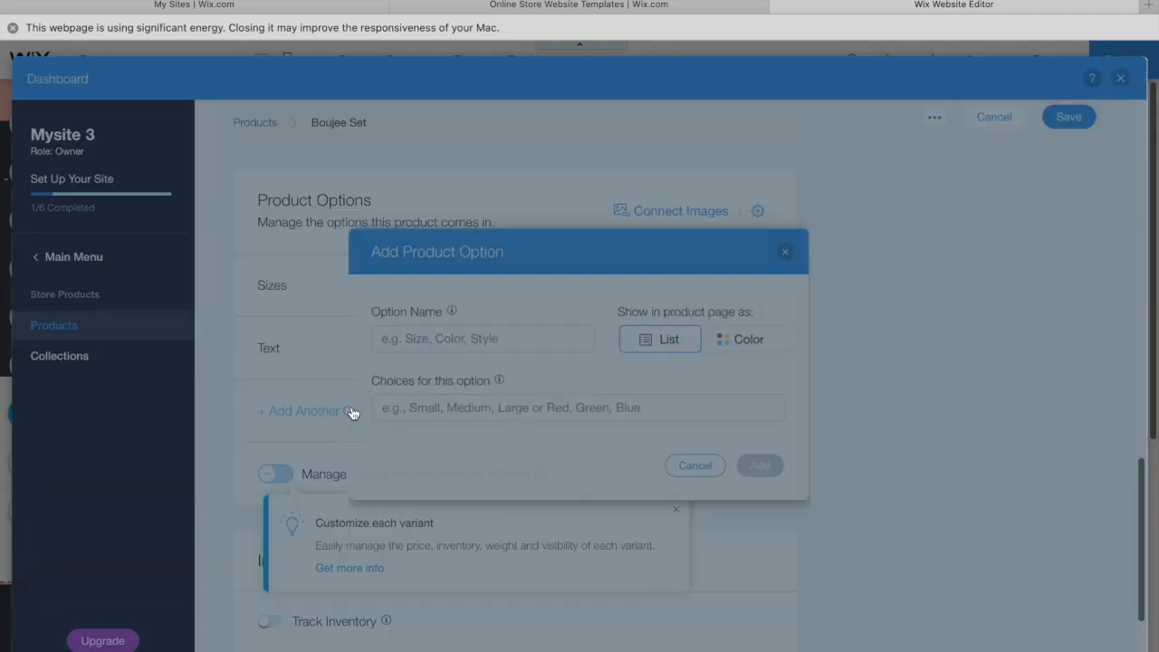
pyautogui.click(459, 337)
pyautogui.write('Color')
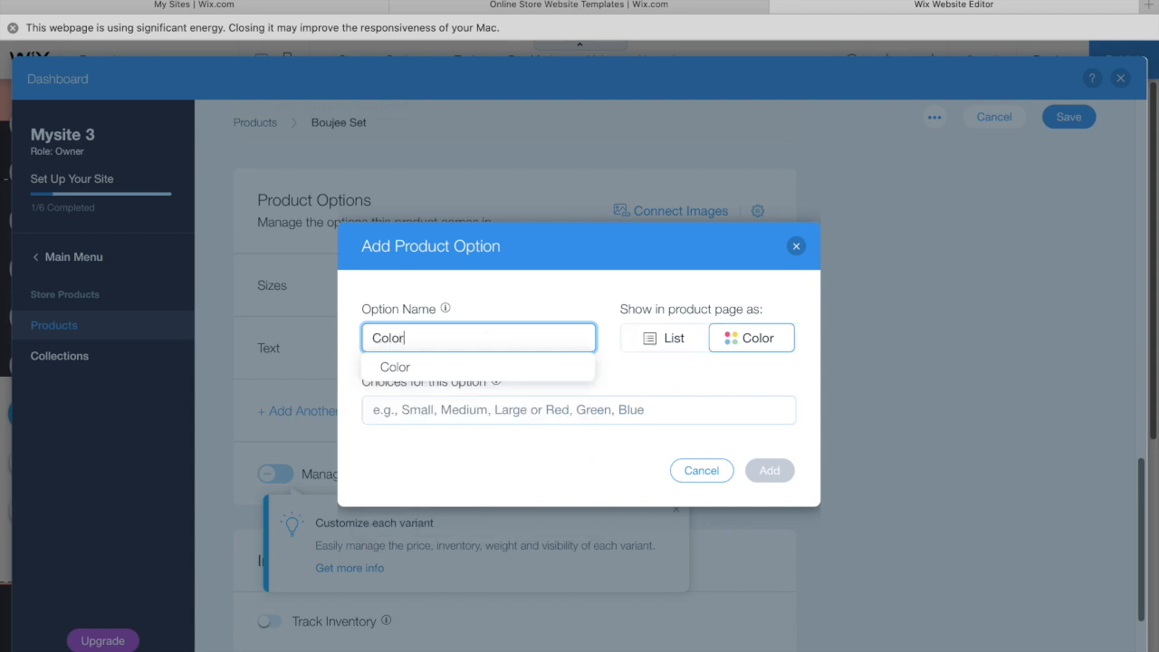
pyautogui.click(518, 368)
pyautogui.click(465, 407)
pyautogui.write('Black')
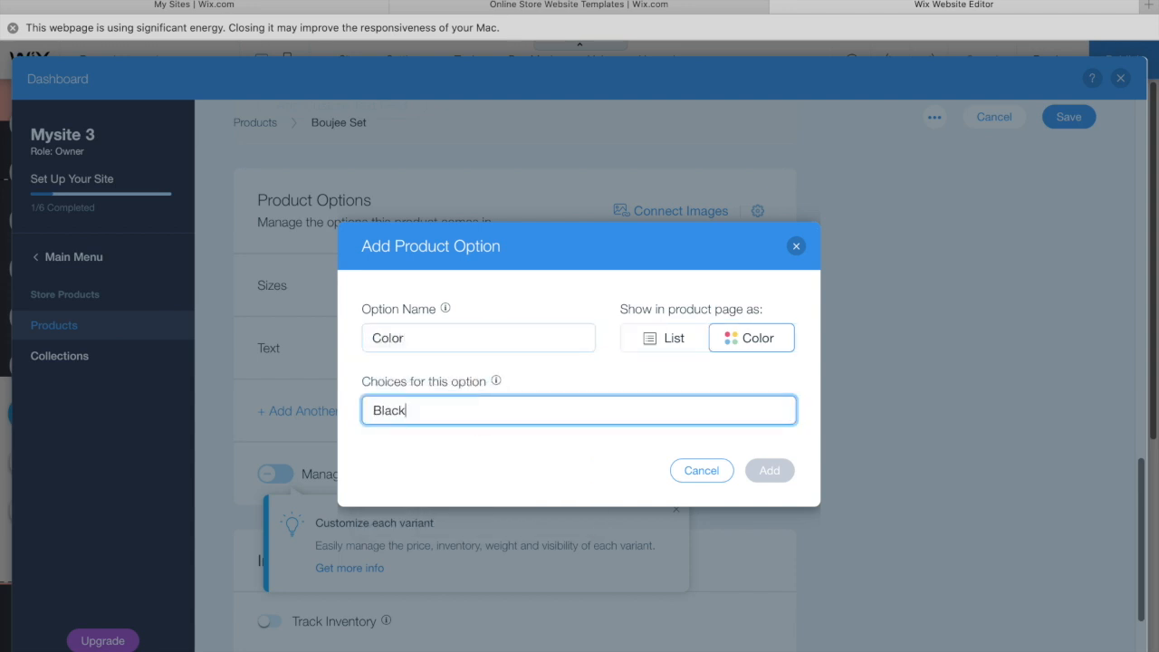
pyautogui.press('Return')
pyautogui.write('White')
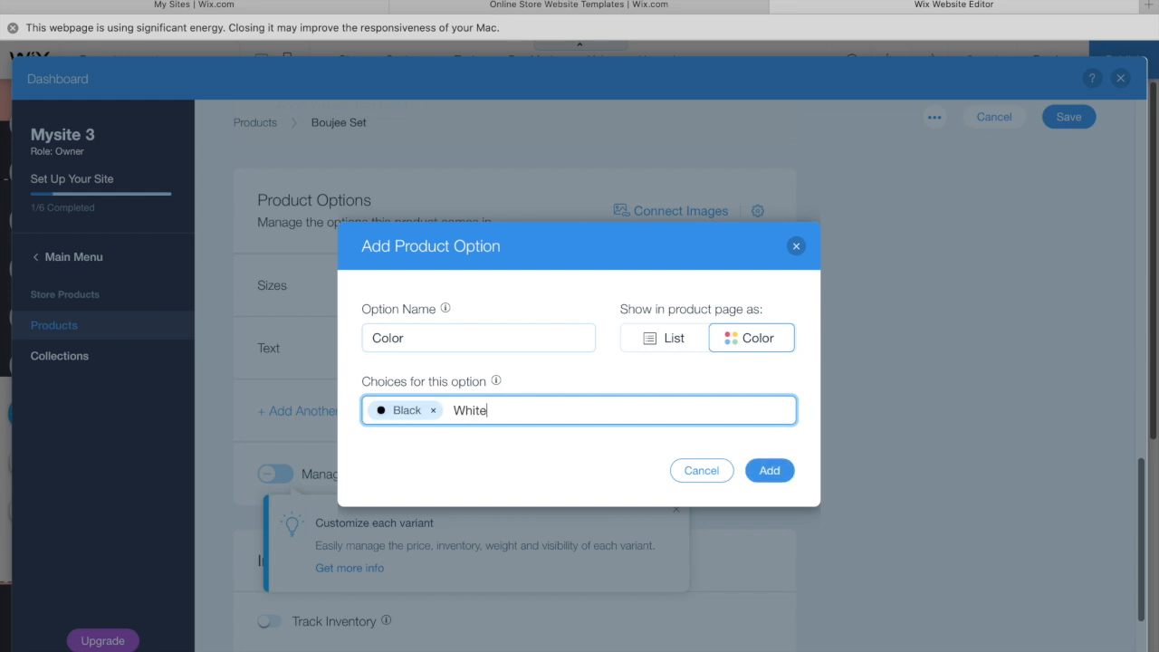
pyautogui.press('Return')
pyautogui.write('Pink')
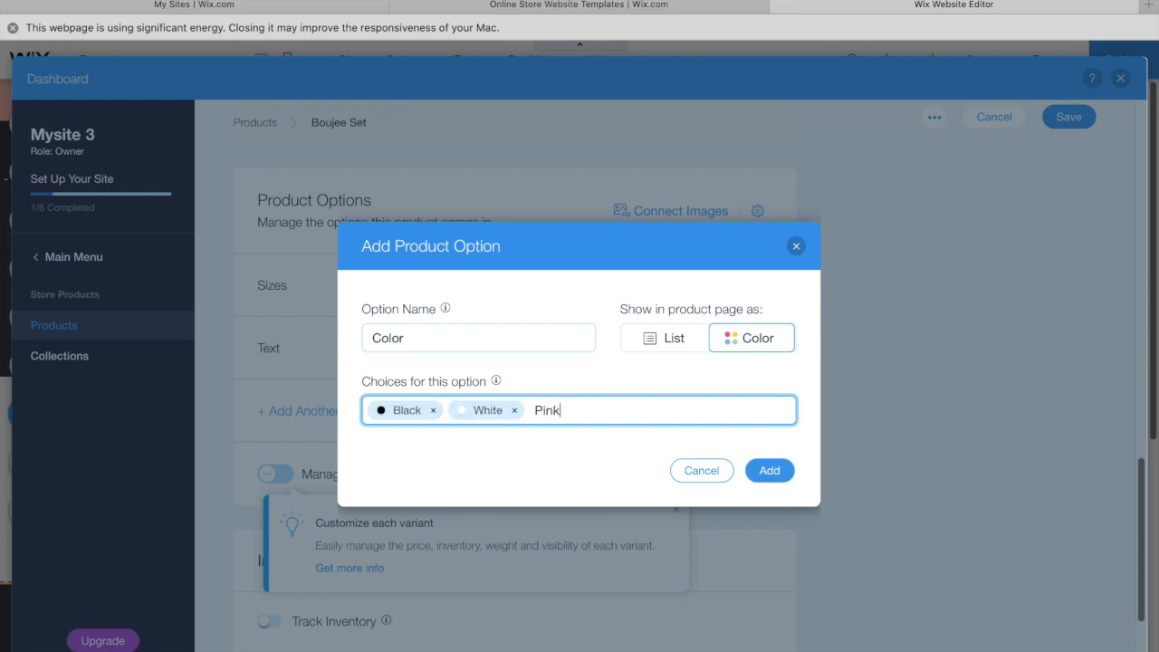
pyautogui.press('Return')
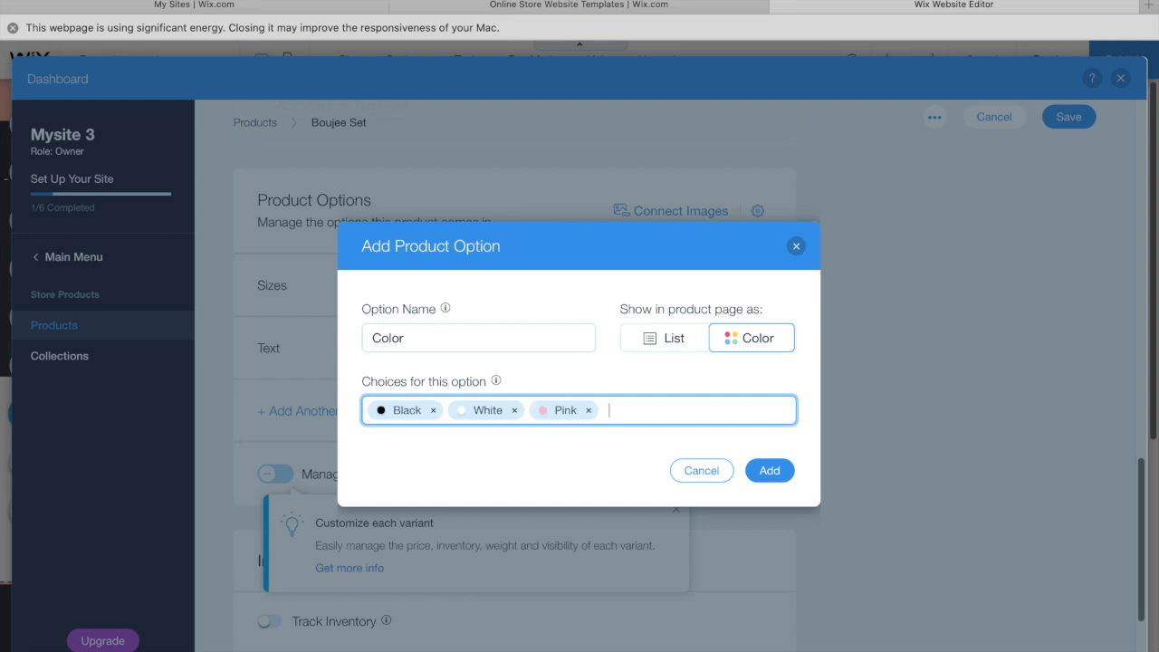
# Step: Set the Color option to show as a list on the product page and add it to the product
pyautogui.click(679, 337)
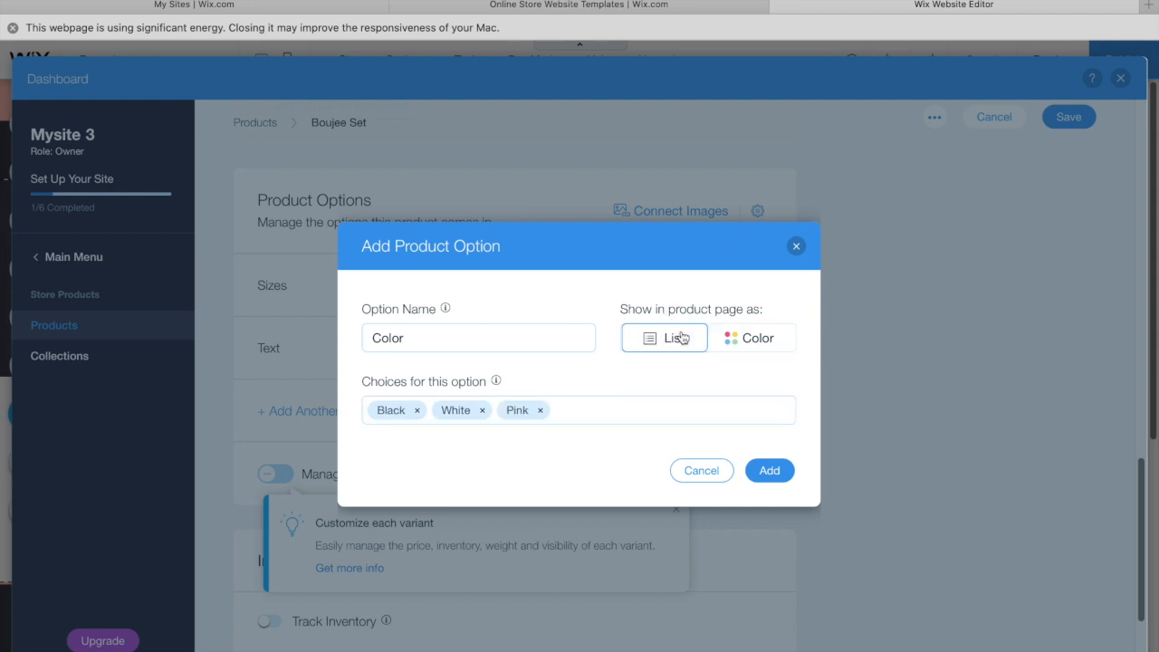
pyautogui.click(748, 335)
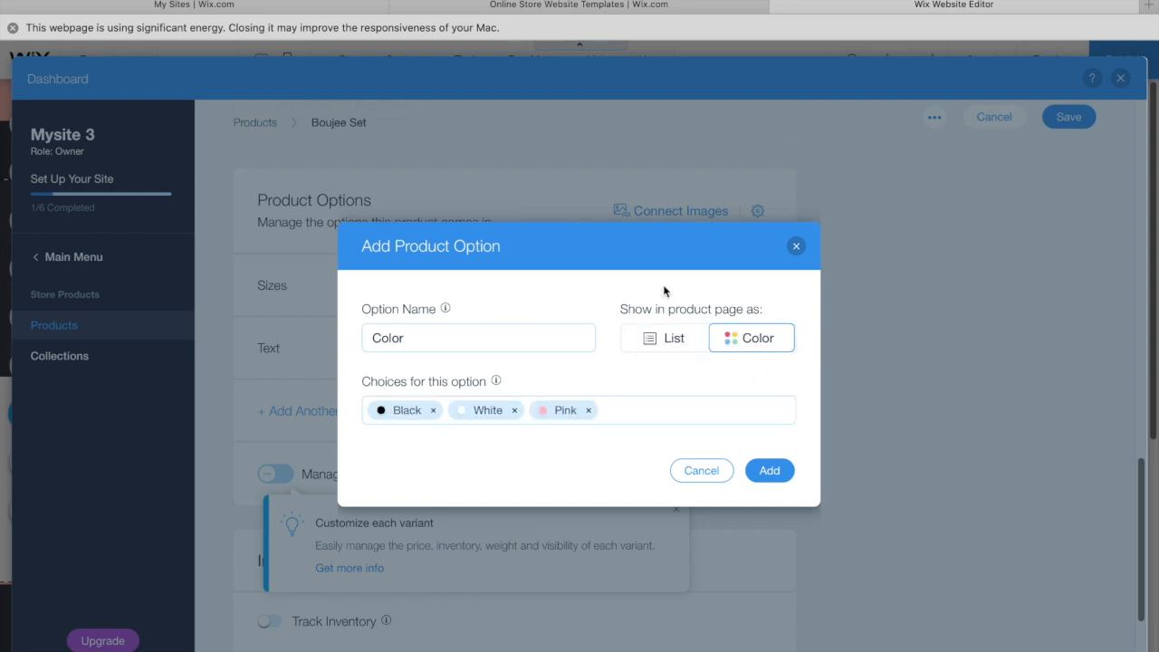
pyautogui.click(662, 339)
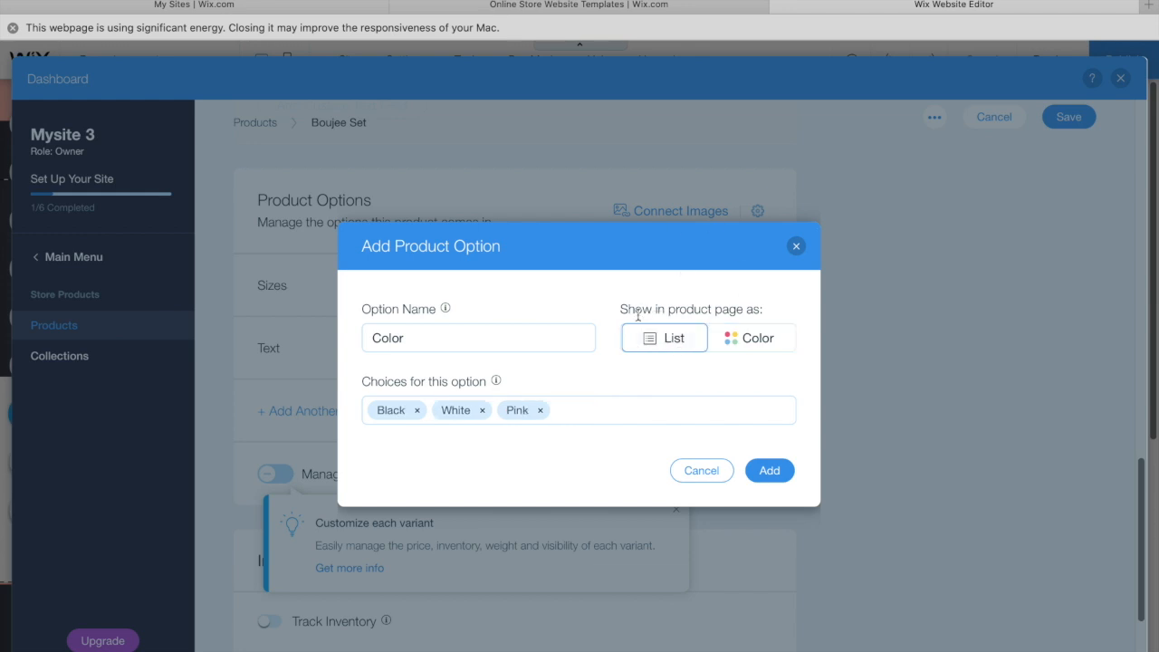
pyautogui.click(787, 470)
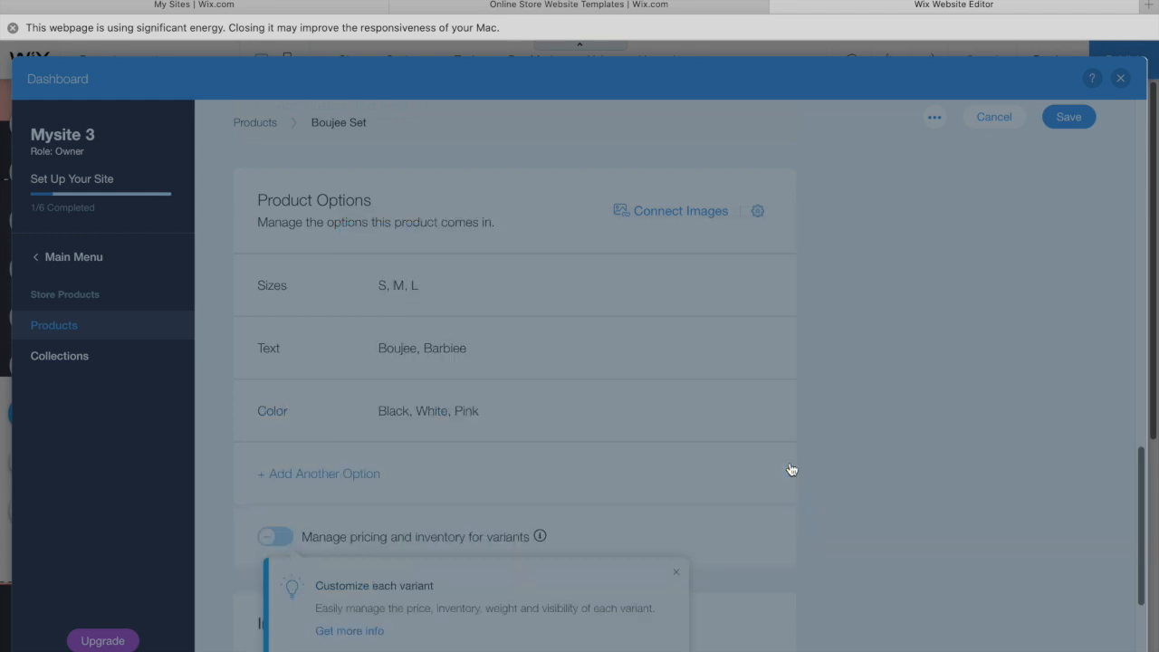
# Step: Dismiss the variant tip, turn on pricing and inventory management for variants, and look over the variant list
pyautogui.moveTo(1137, 457); pyautogui.dragTo(1138, 493)
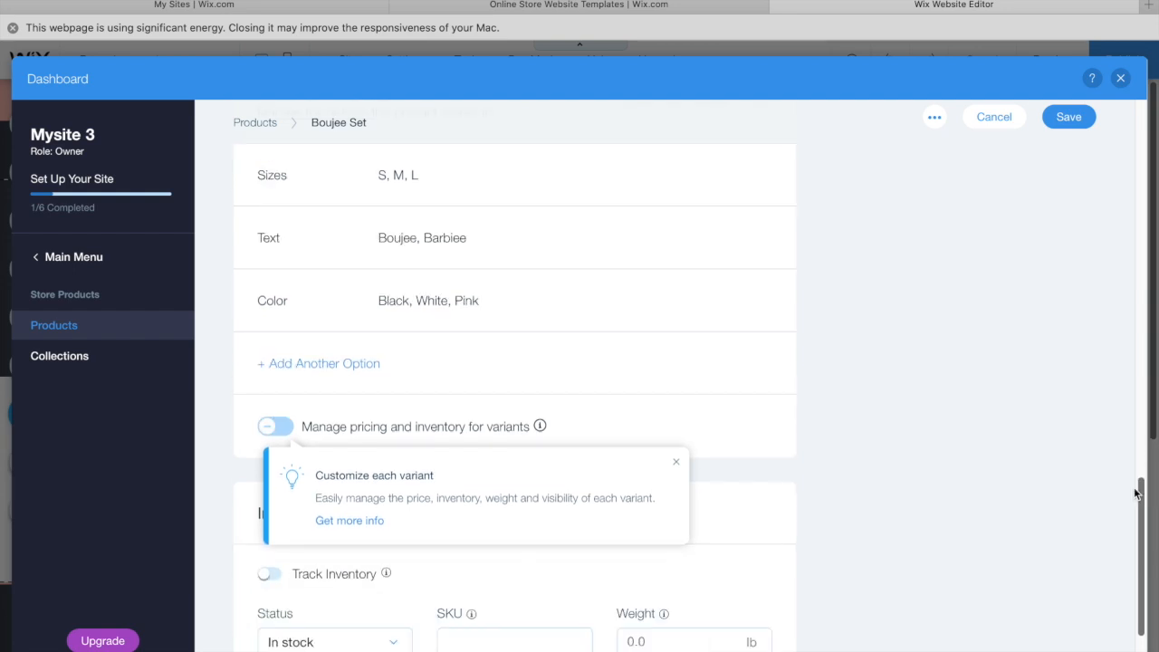
pyautogui.click(677, 460)
pyautogui.click(275, 426)
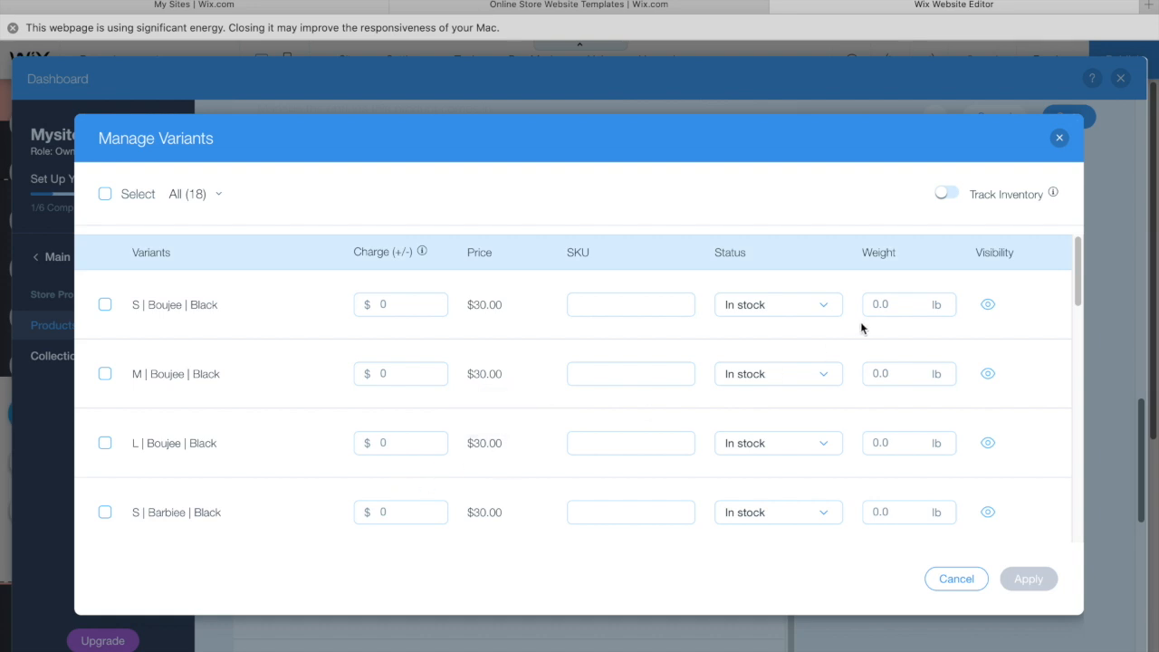
pyautogui.moveTo(1083, 275); pyautogui.dragTo(1083, 294)
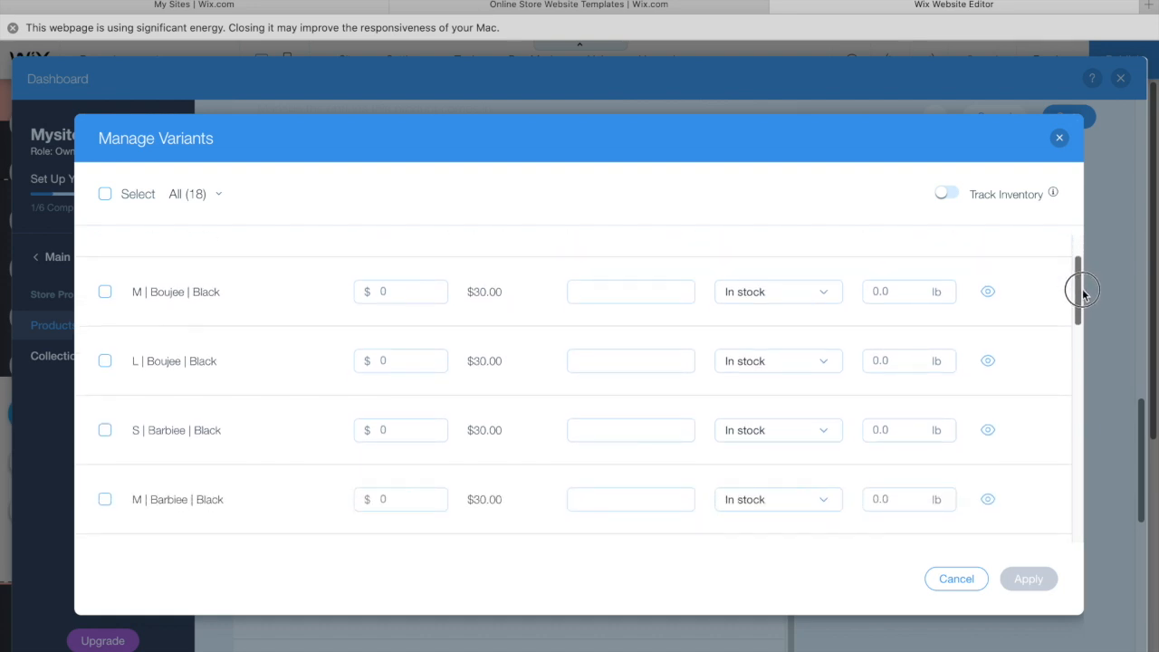
pyautogui.moveTo(1083, 292); pyautogui.dragTo(1078, 227)
pyautogui.moveTo(1083, 275); pyautogui.dragTo(1078, 238)
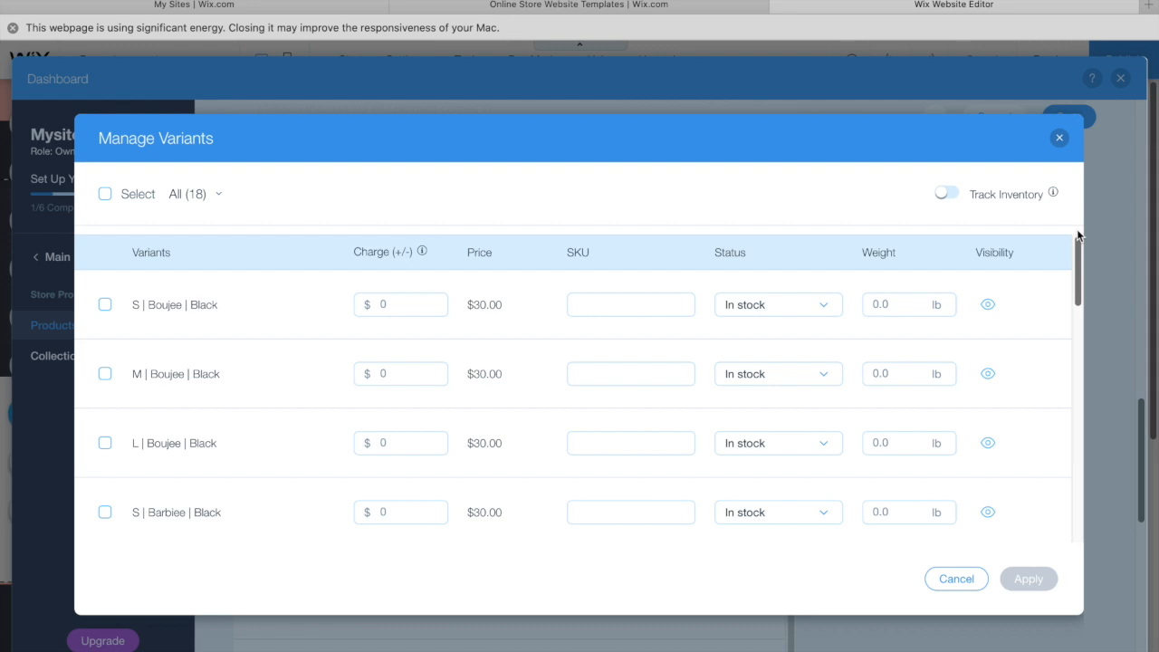
# Step: Set an extra charge of $3.99 on the S, M and L variants of Barbiee in Black
pyautogui.moveTo(1075, 241); pyautogui.dragTo(1081, 287)
pyautogui.click(405, 328)
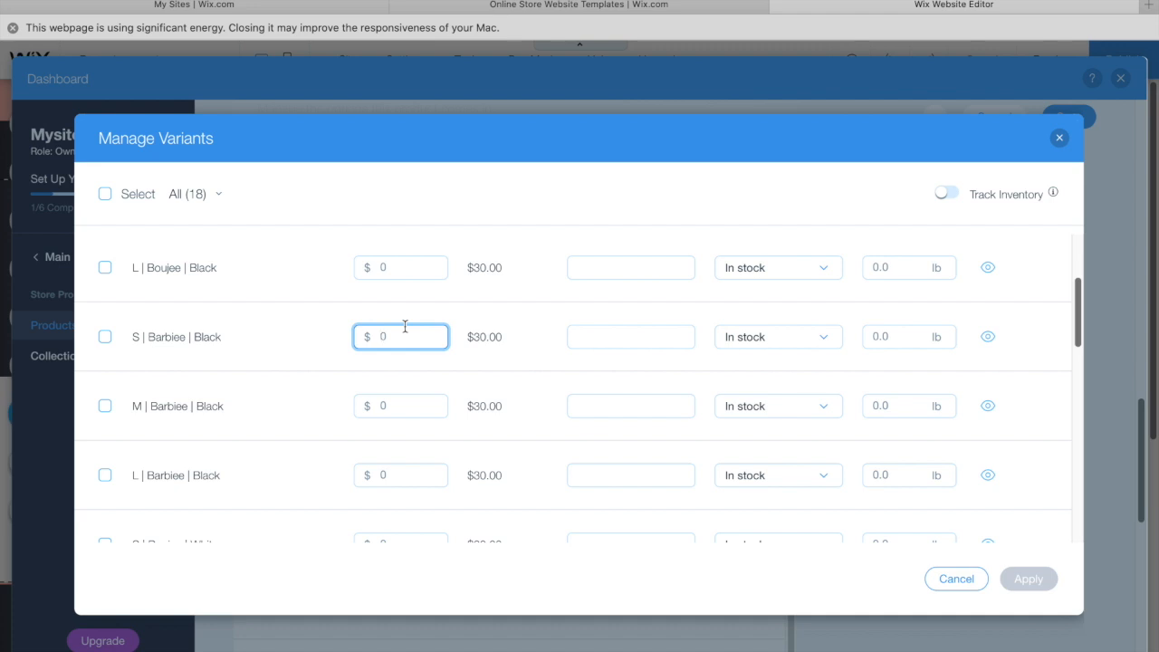
pyautogui.write('3.')
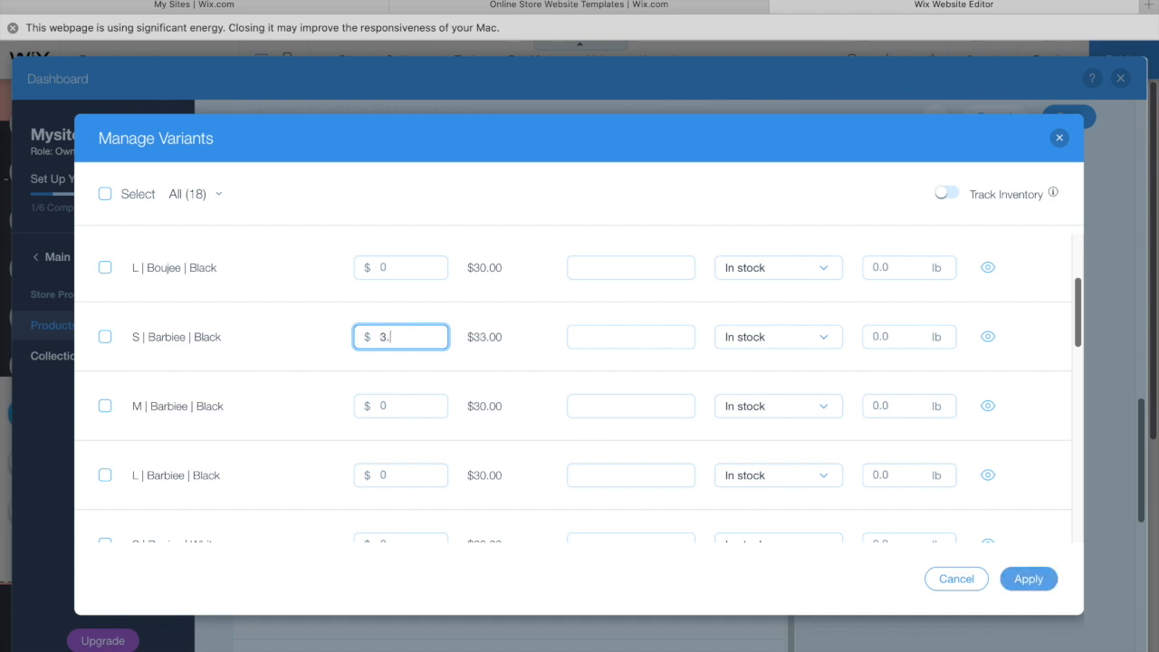
pyautogui.write('099')
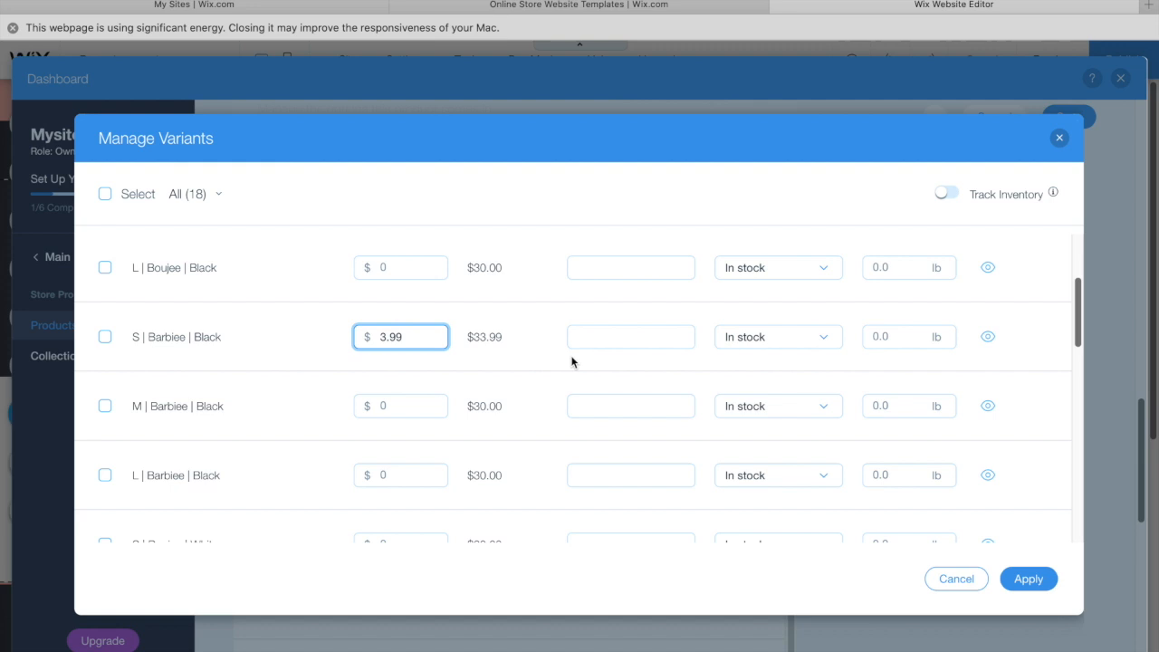
pyautogui.click(395, 403)
pyautogui.write('3.99')
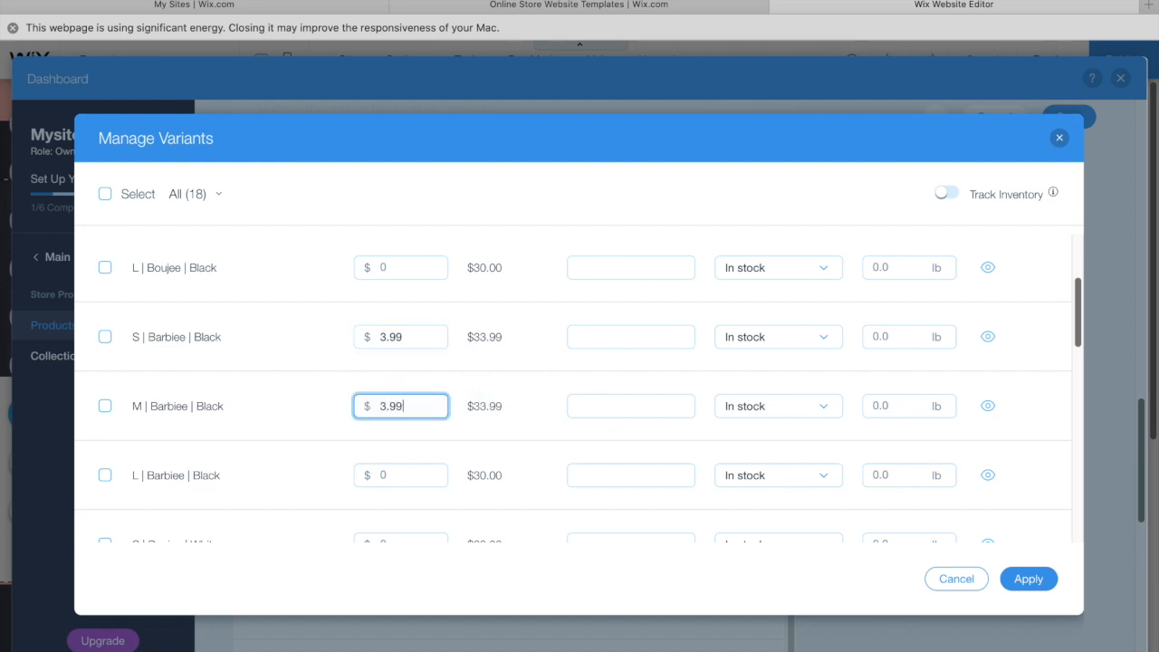
pyautogui.click(426, 472)
pyautogui.write('3')
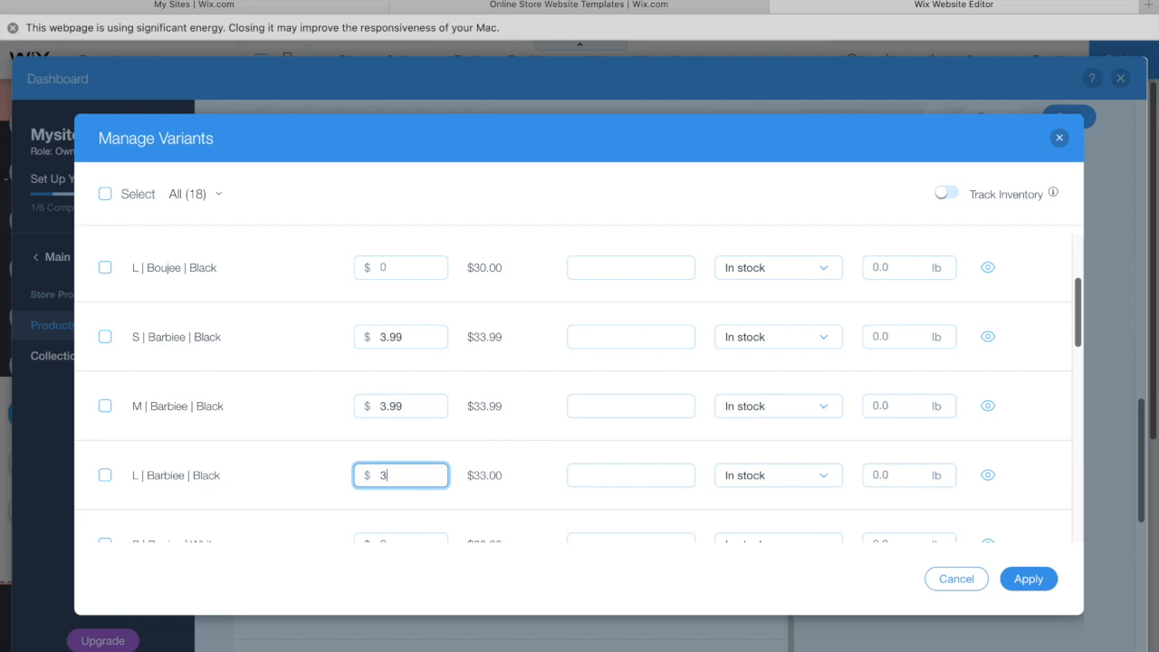
pyautogui.write('.99')
pyautogui.moveTo(1078, 323); pyautogui.dragTo(1076, 387)
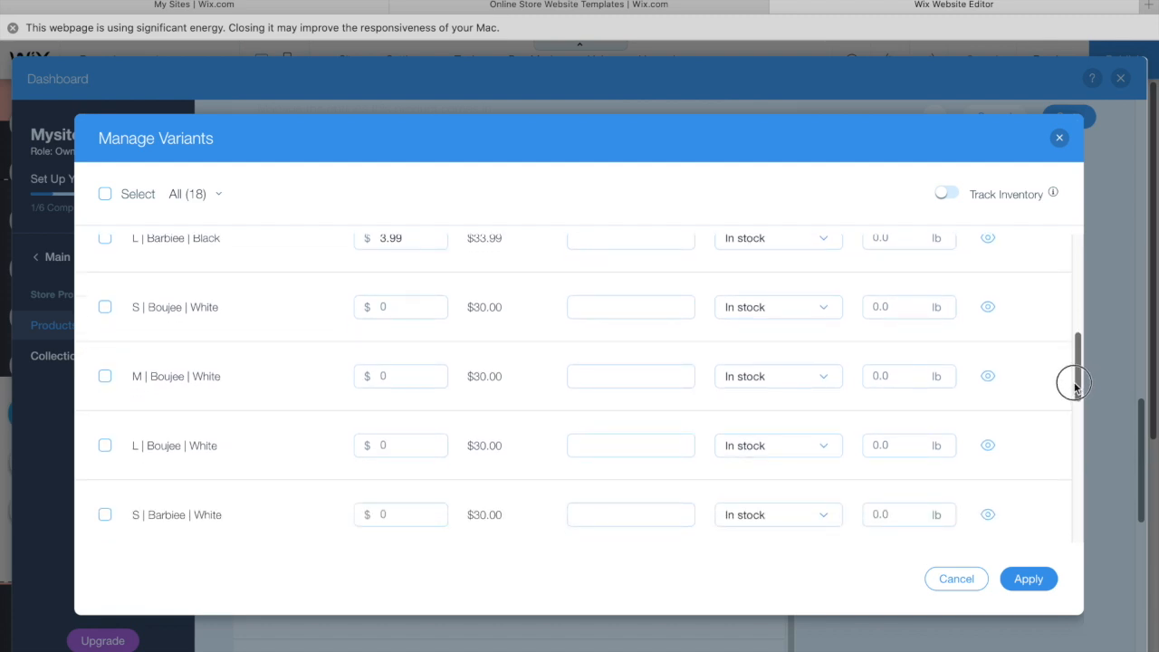
pyautogui.moveTo(1076, 387); pyautogui.dragTo(1076, 442)
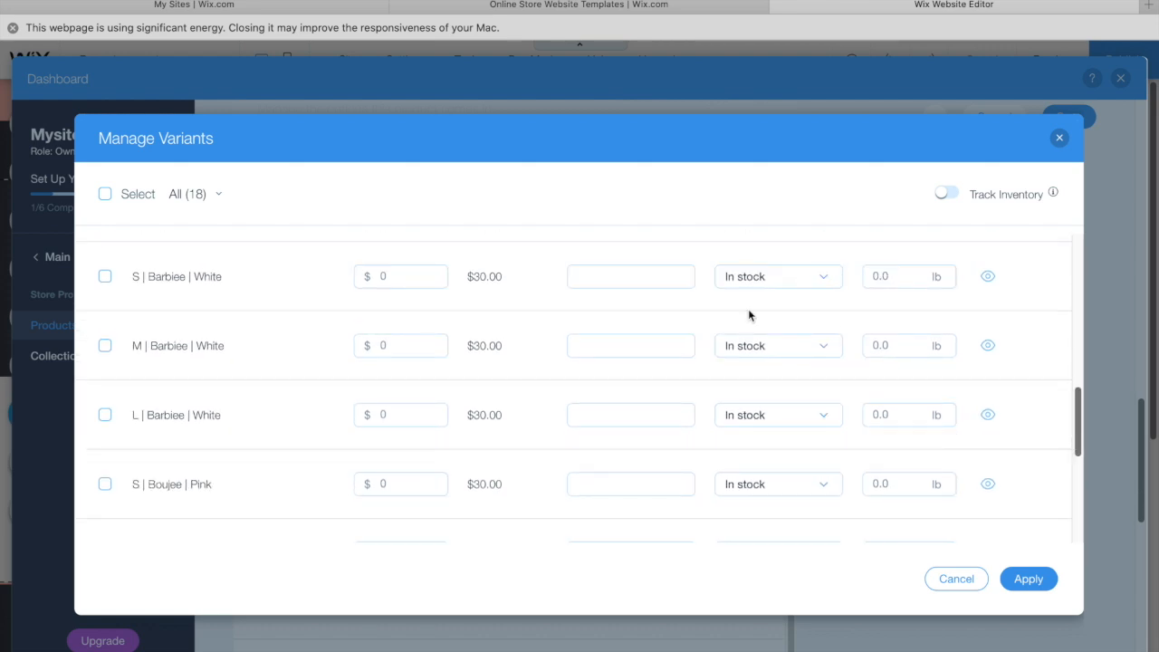
# Step: Set an extra charge of $3.99 on the S, M and L variants of Barbiee in White
pyautogui.click(411, 276)
pyautogui.write('3.99')
pyautogui.click(435, 345)
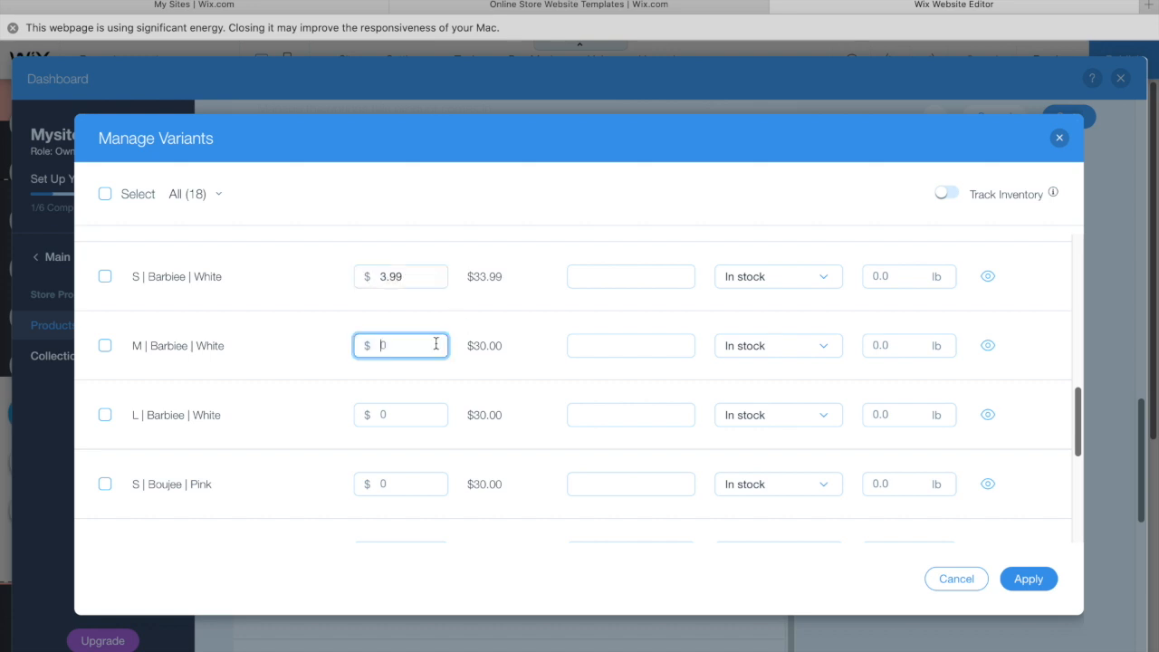
pyautogui.write('3.99')
pyautogui.click(422, 412)
pyautogui.write('3.9')
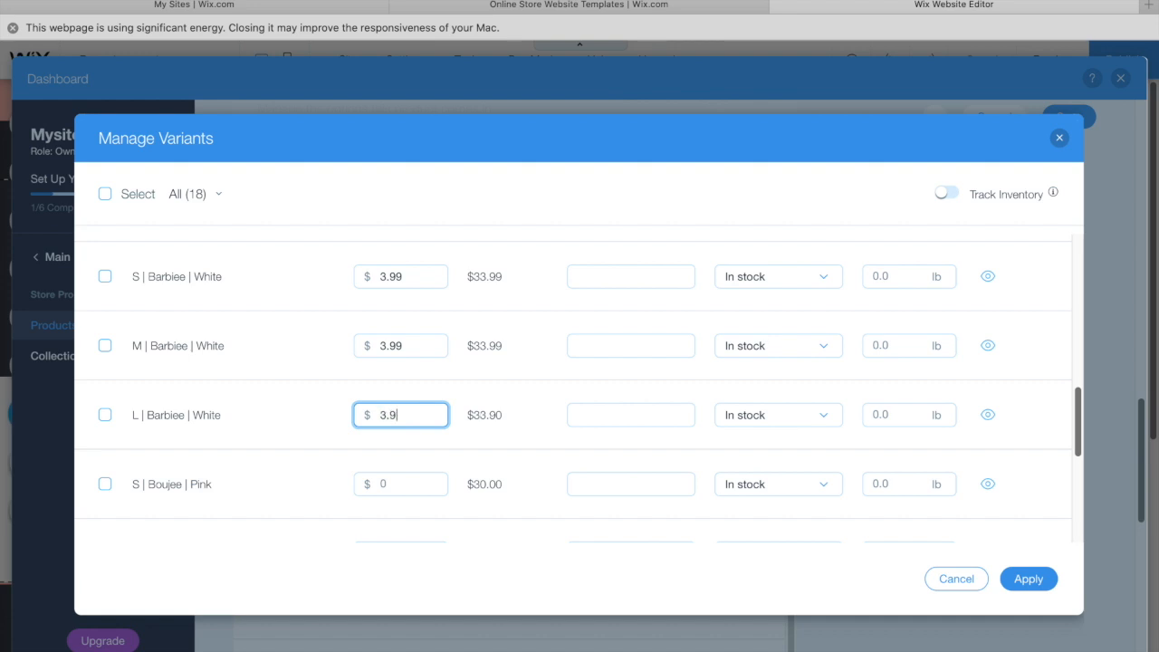
# Step: Set an extra charge of $3.99 on the S, M and L variants of Barbiee in Pink
pyautogui.moveTo(1078, 416); pyautogui.dragTo(1079, 505)
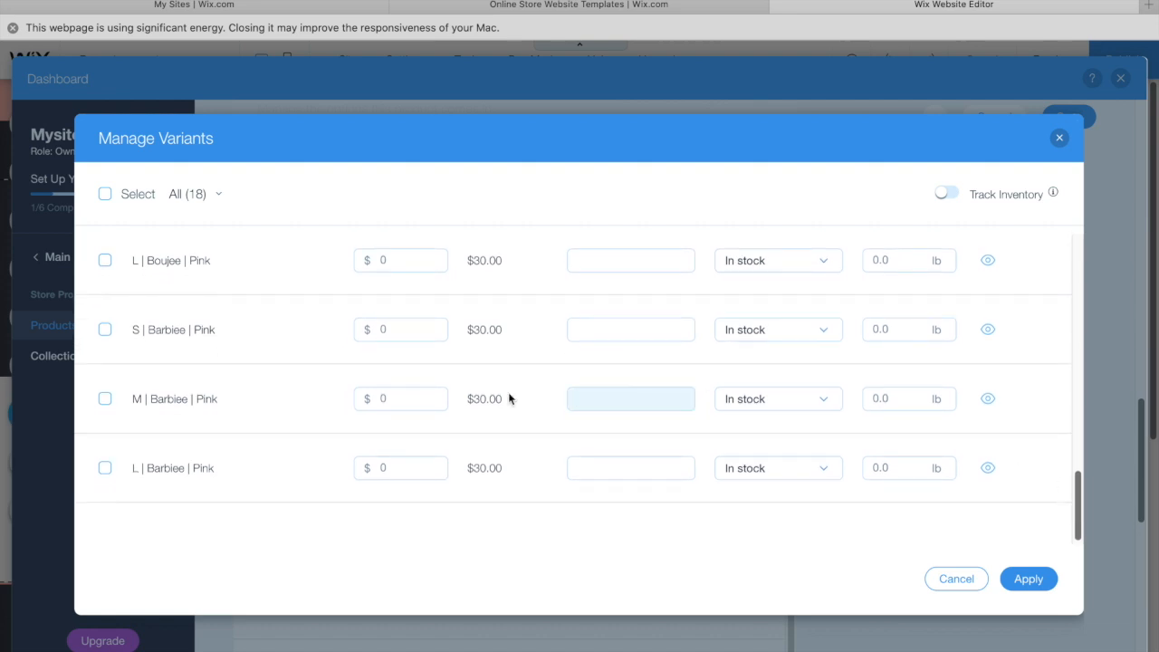
pyautogui.click(406, 331)
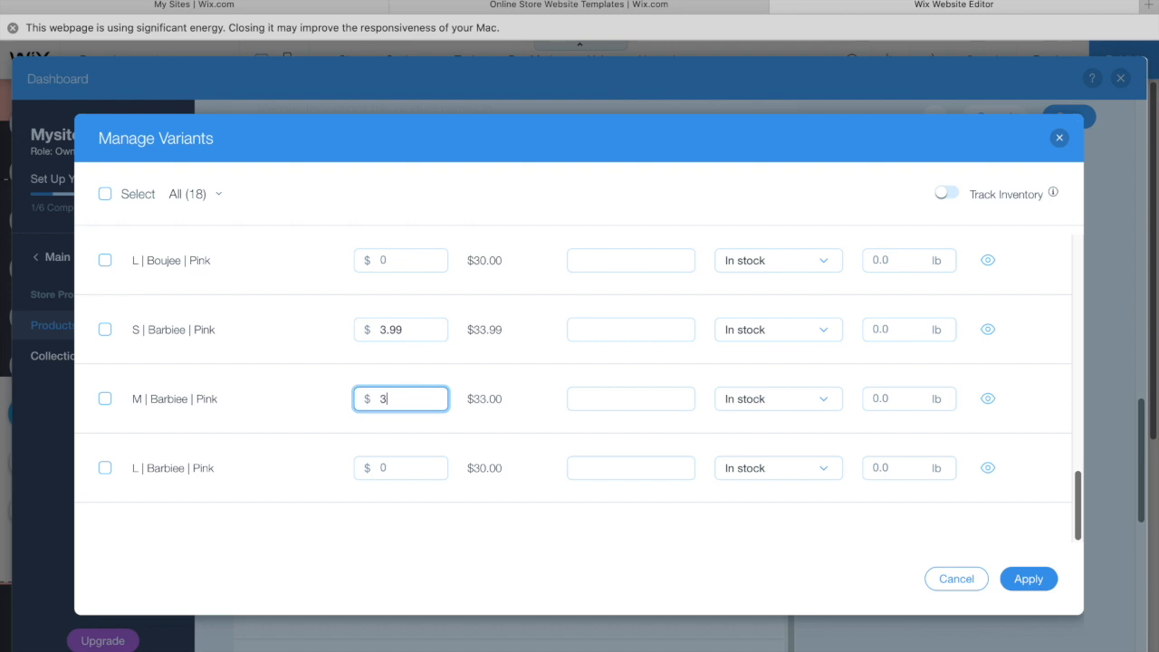
pyautogui.click(387, 468)
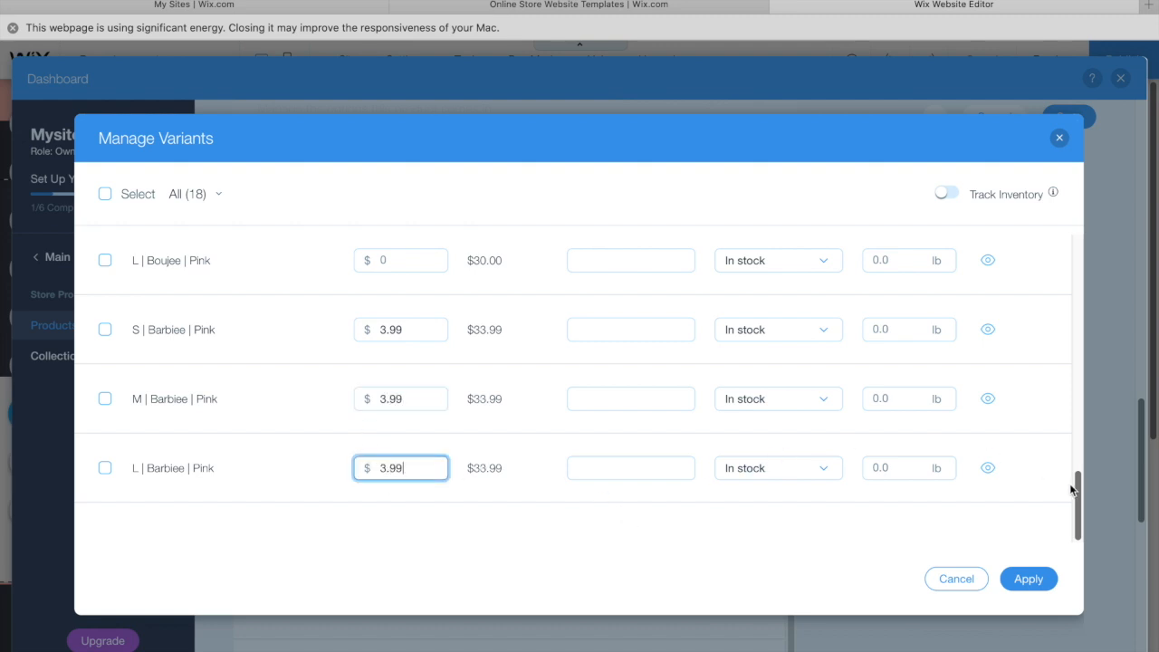
# Step: Try changing the stock status of the S Boujee Black variant, and return it to In stock
pyautogui.moveTo(1078, 496); pyautogui.dragTo(1086, 243)
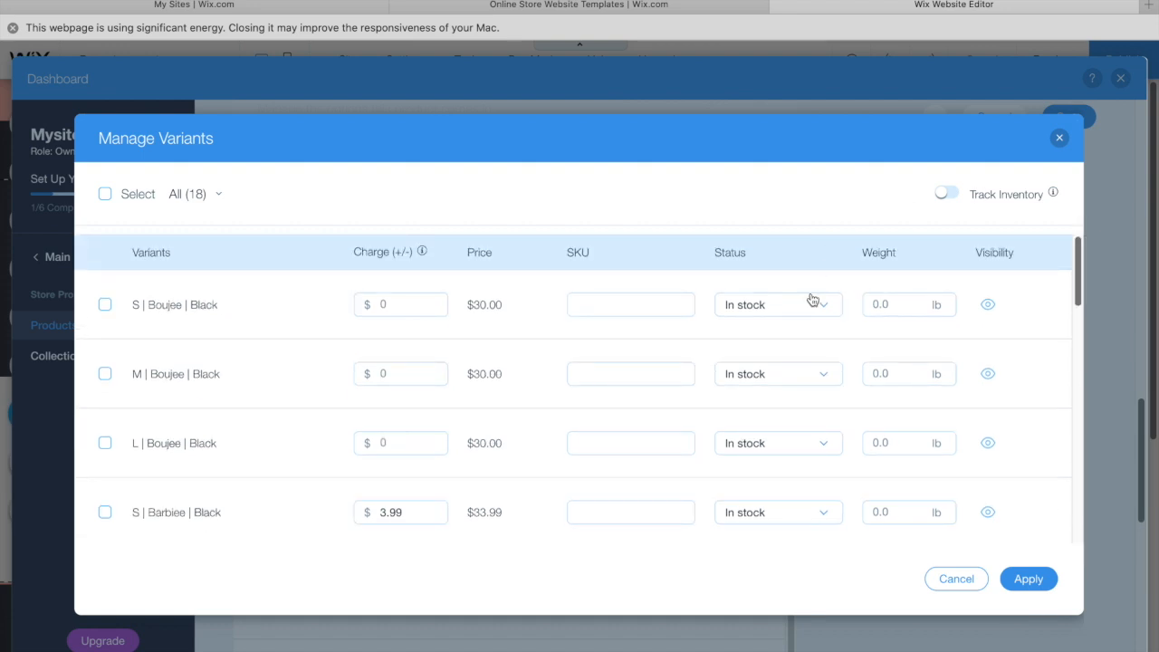
pyautogui.click(822, 311)
pyautogui.click(776, 361)
pyautogui.click(823, 309)
pyautogui.click(769, 329)
# Step: Turn on inventory tracking and set the stock to 2 for S Boujee Black and 10 for L Boujee Black
pyautogui.click(950, 195)
pyautogui.click(800, 310)
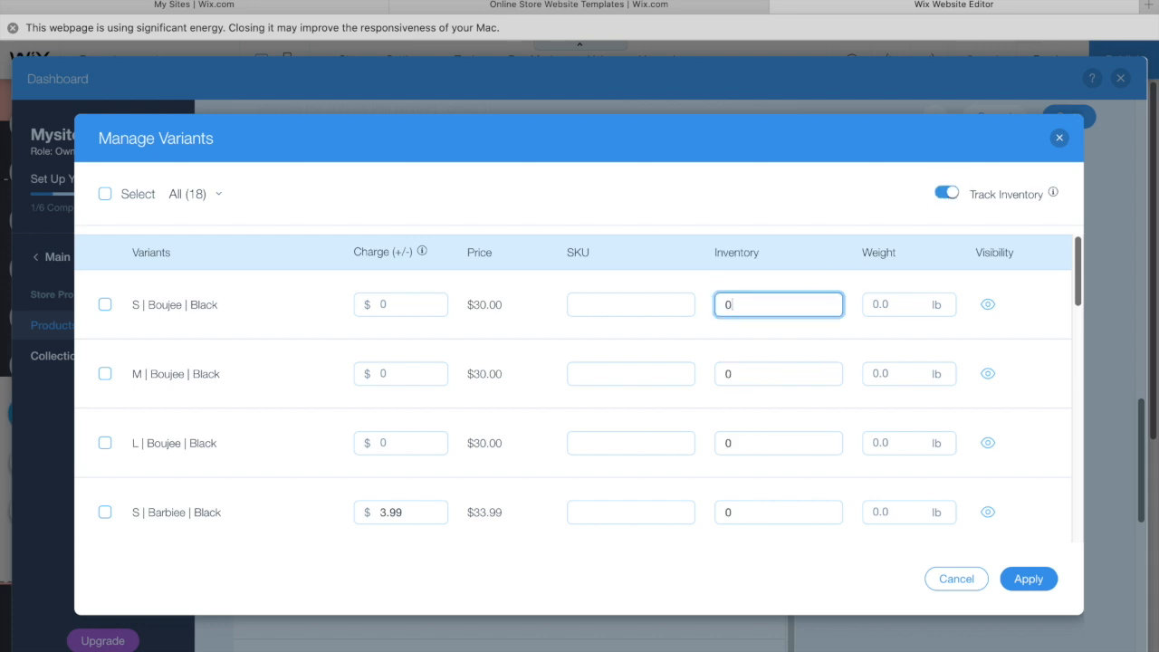
pyautogui.write('2')
pyautogui.press('BackSpace')
pyautogui.doubleClick(740, 304)
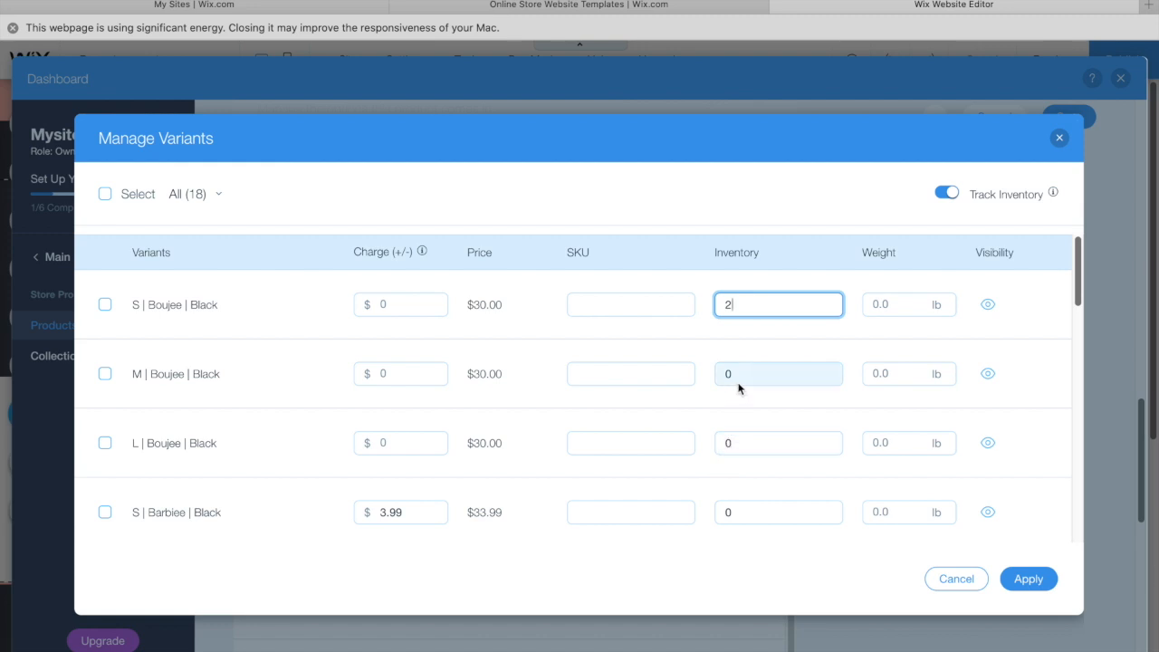
pyautogui.click(730, 440)
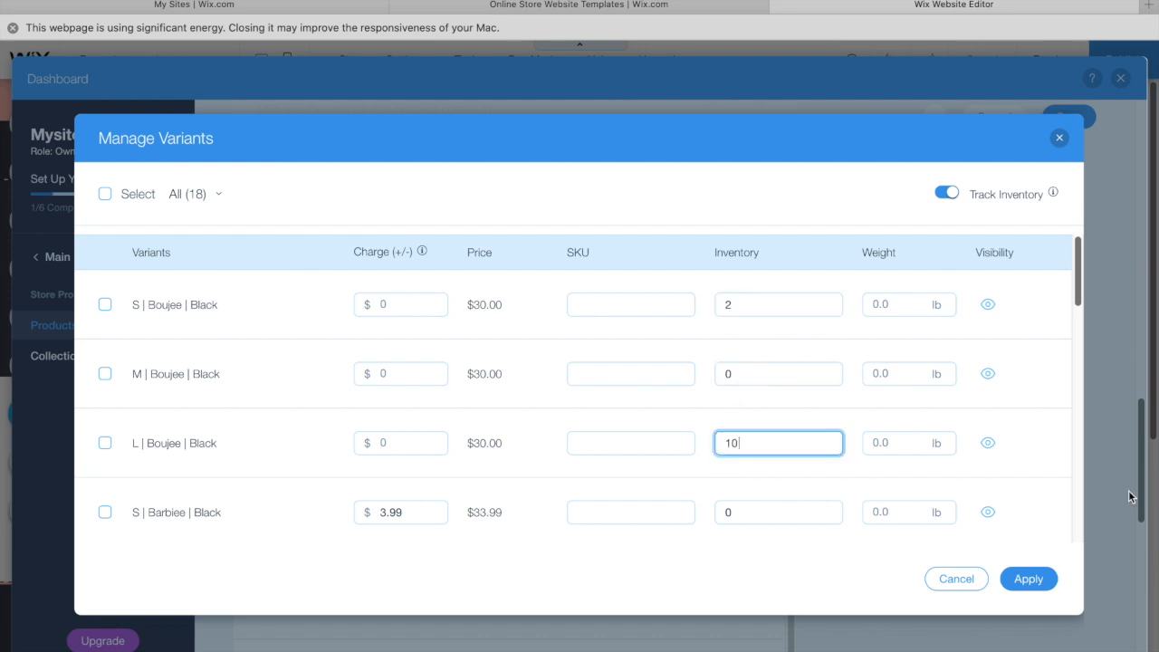
# Step: Apply the variant edits, add the Boujee Set to Best Sellers and a new Apparel collection, and save the product
pyautogui.click(1031, 580)
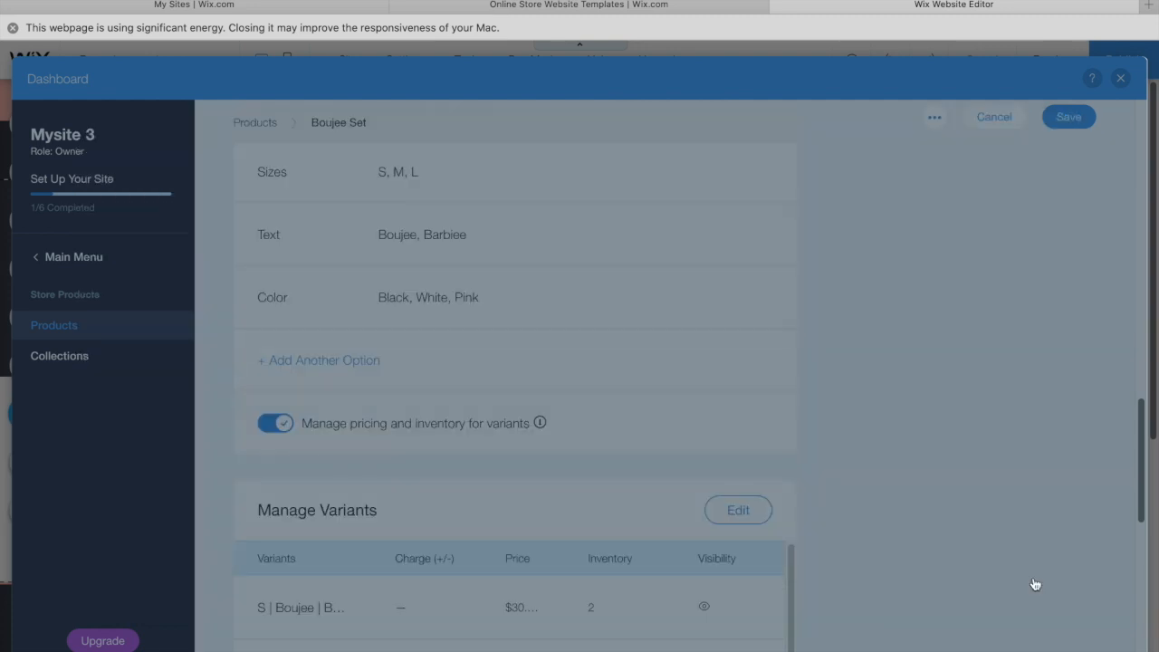
pyautogui.moveTo(1145, 473); pyautogui.dragTo(1131, 176)
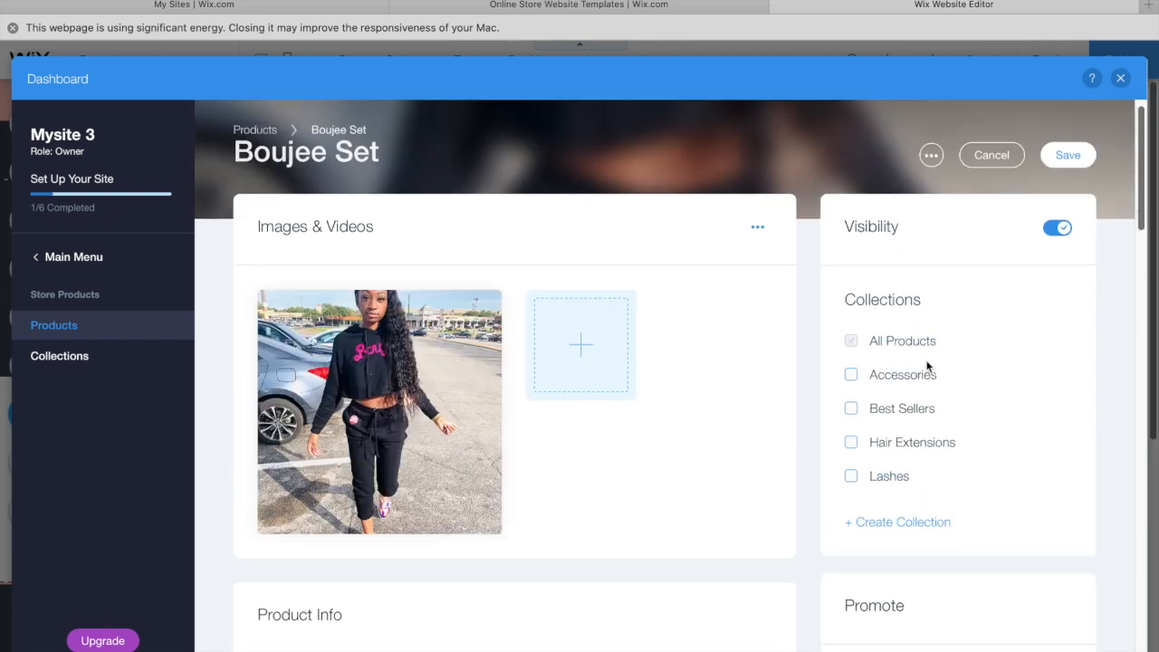
pyautogui.click(852, 408)
pyautogui.click(889, 524)
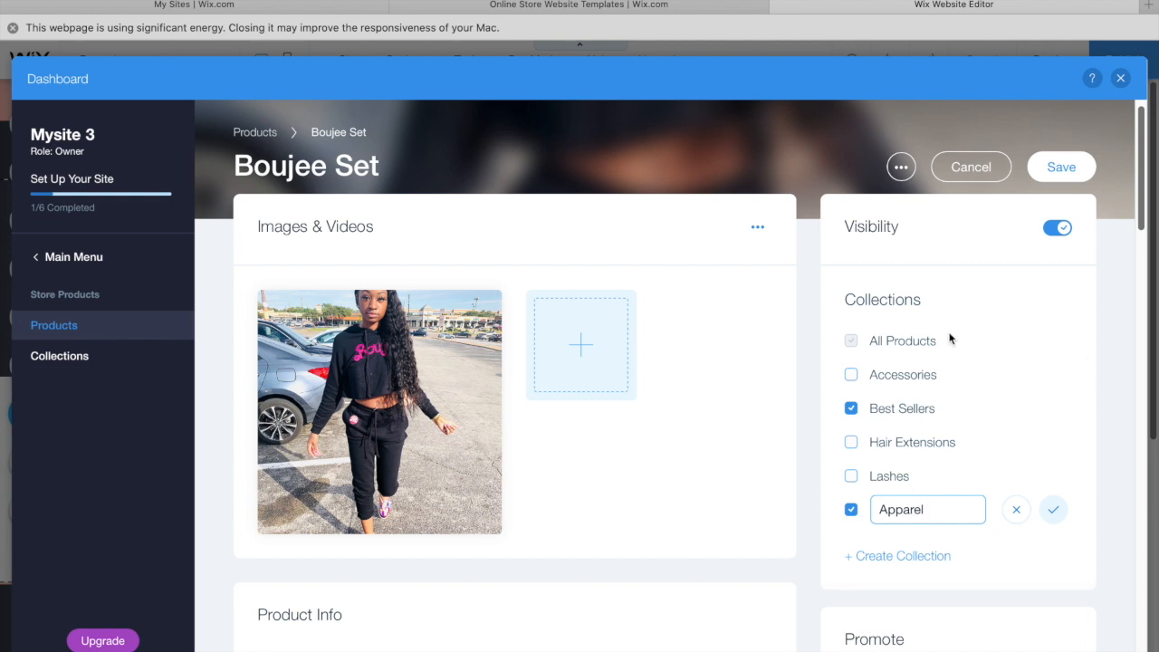
pyautogui.click(1053, 510)
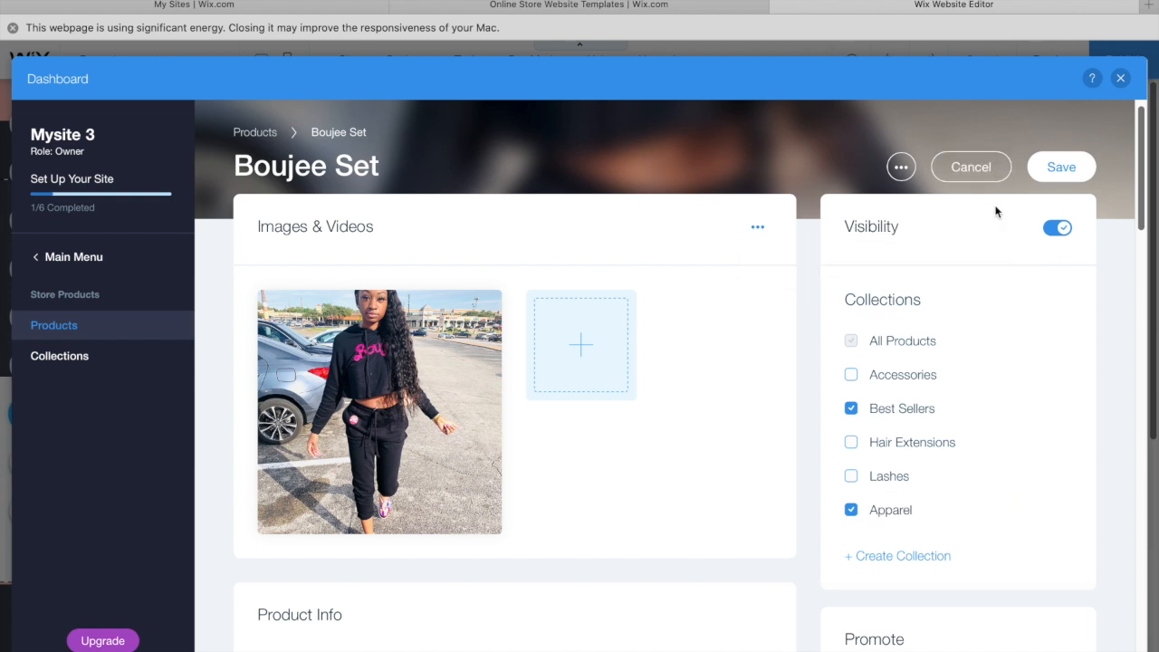
pyautogui.click(1056, 169)
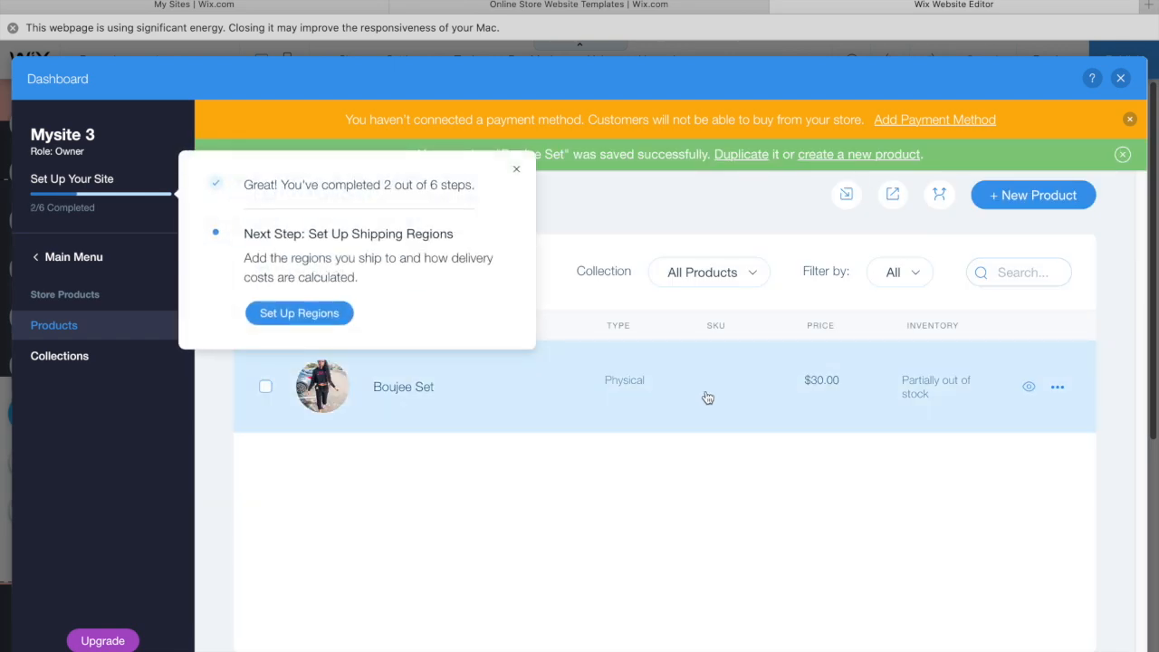
pyautogui.click(516, 169)
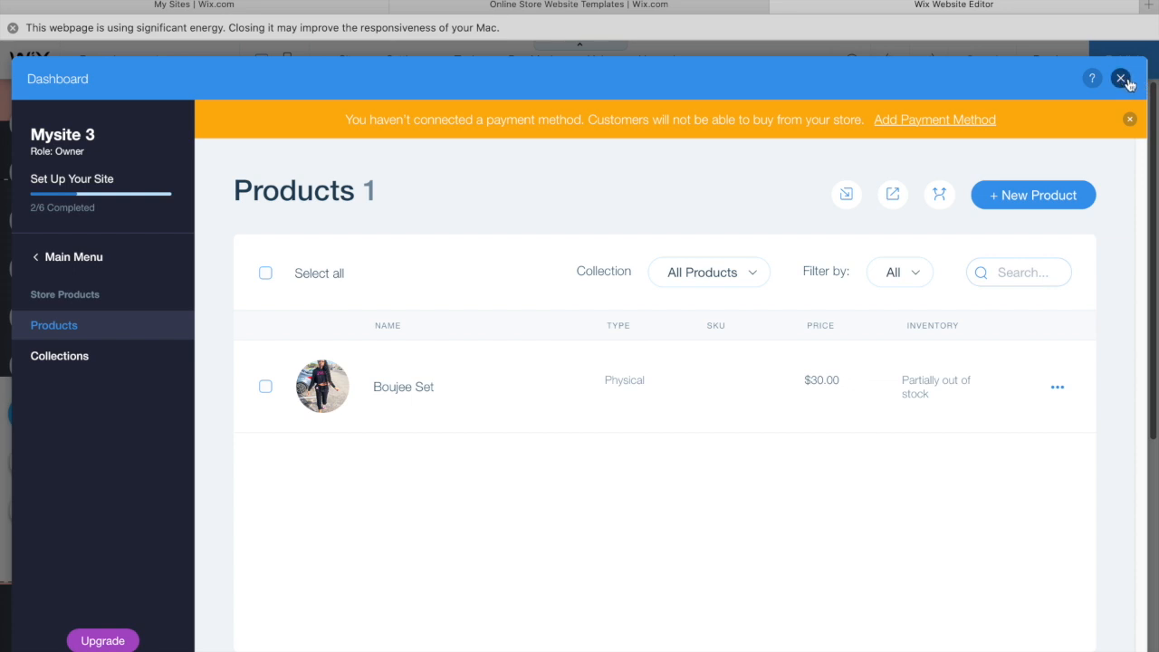
# Step: Check the collection options for filtering products, and return to the Accessories page in the editor
pyautogui.click(746, 272)
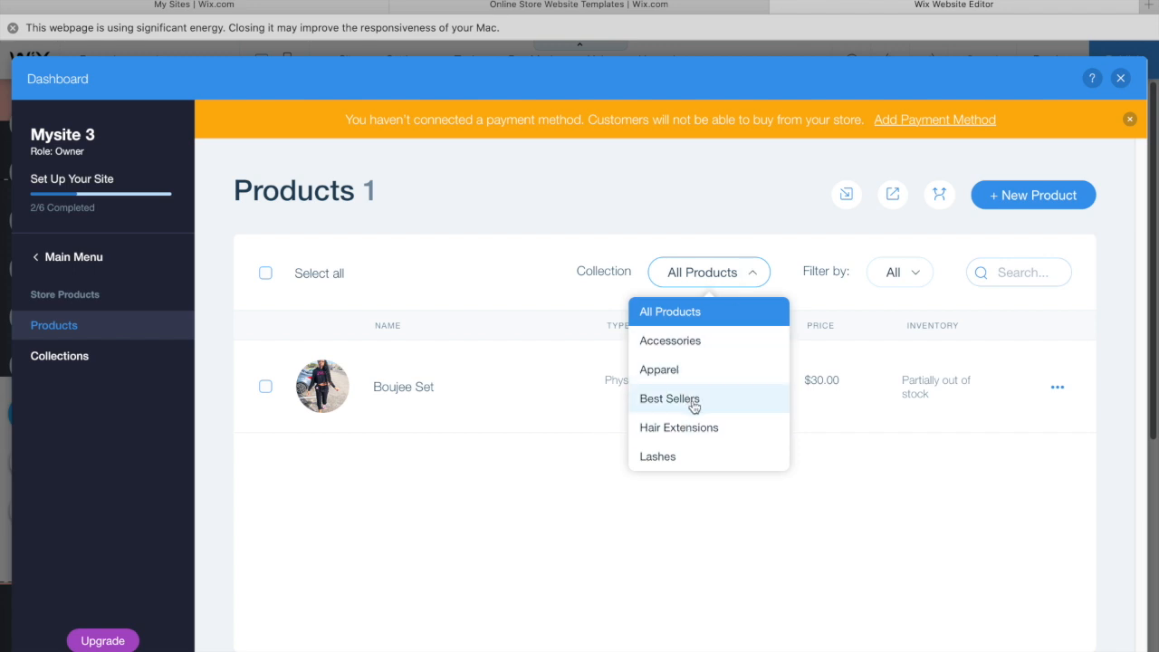
pyautogui.click(832, 462)
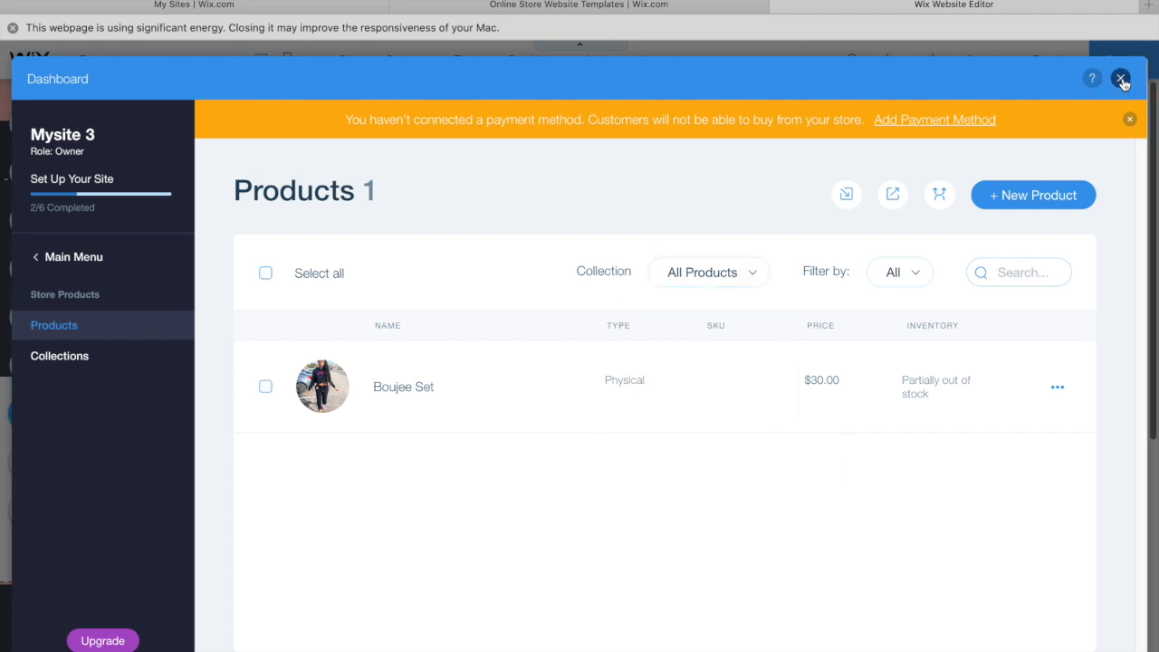
pyautogui.click(1122, 80)
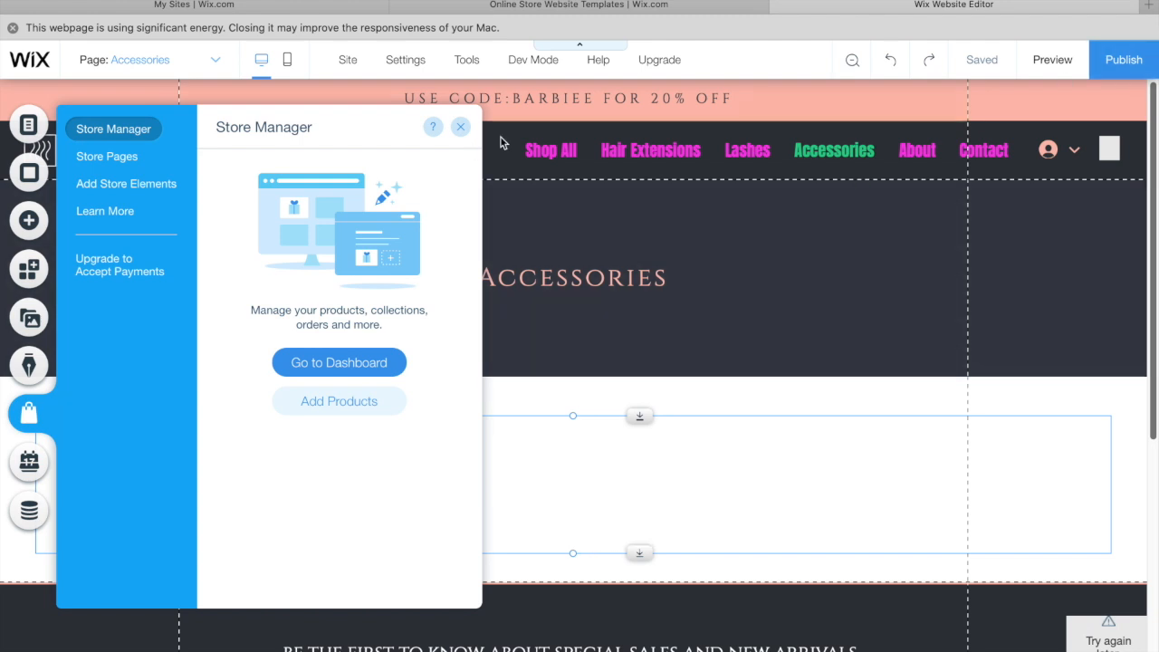
pyautogui.click(461, 129)
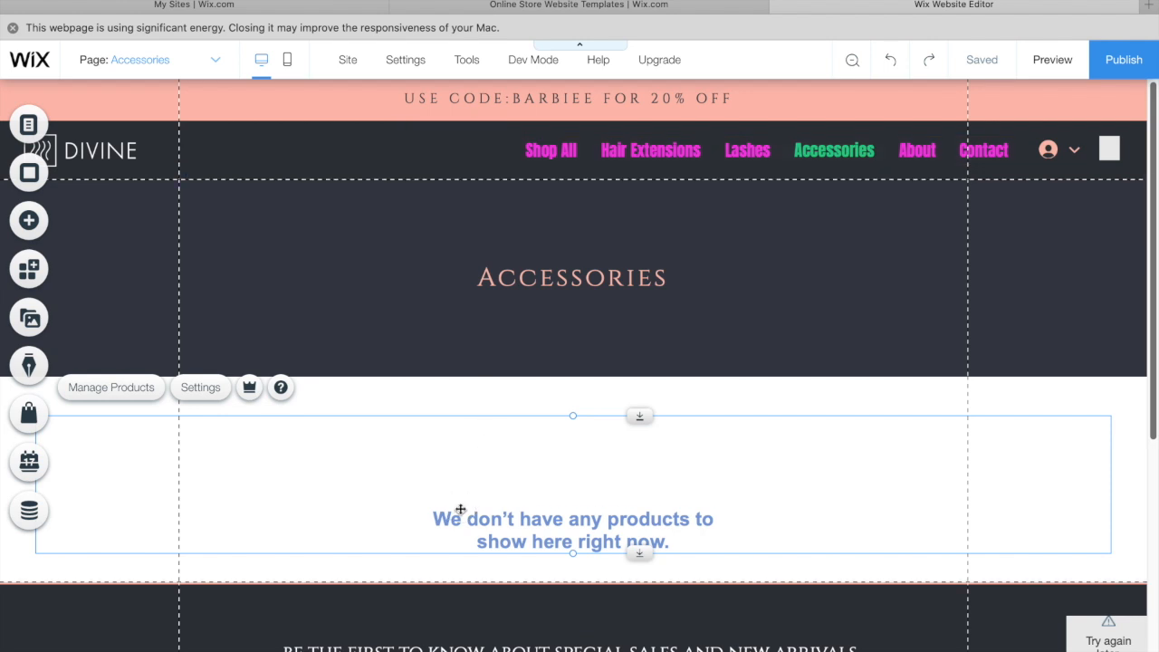
# Step: Reopen the Boujee Set product, add it to the Accessories, Hair Extensions and Lashes collections, and save it
pyautogui.click(141, 396)
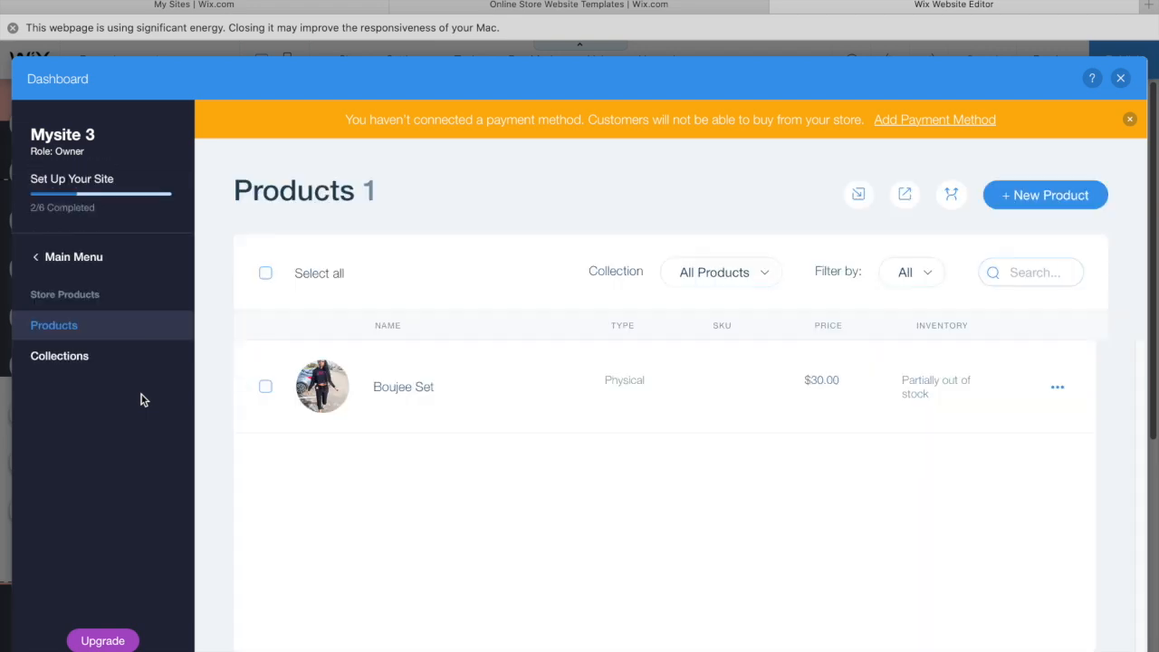
pyautogui.click(758, 274)
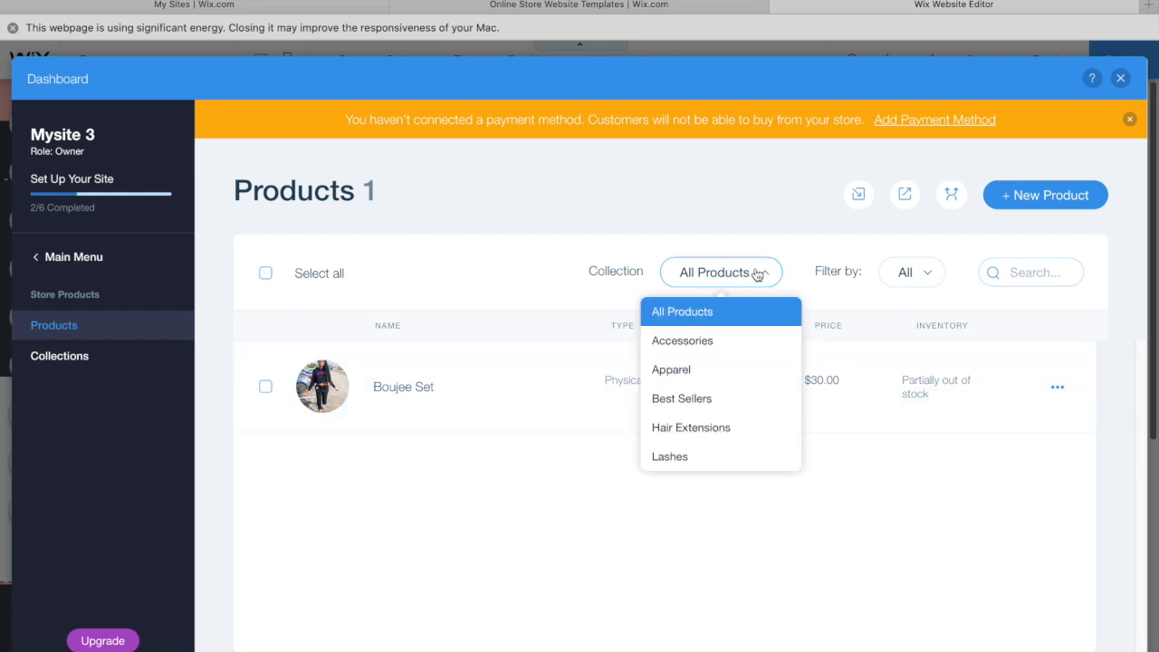
pyautogui.click(849, 374)
pyautogui.click(361, 404)
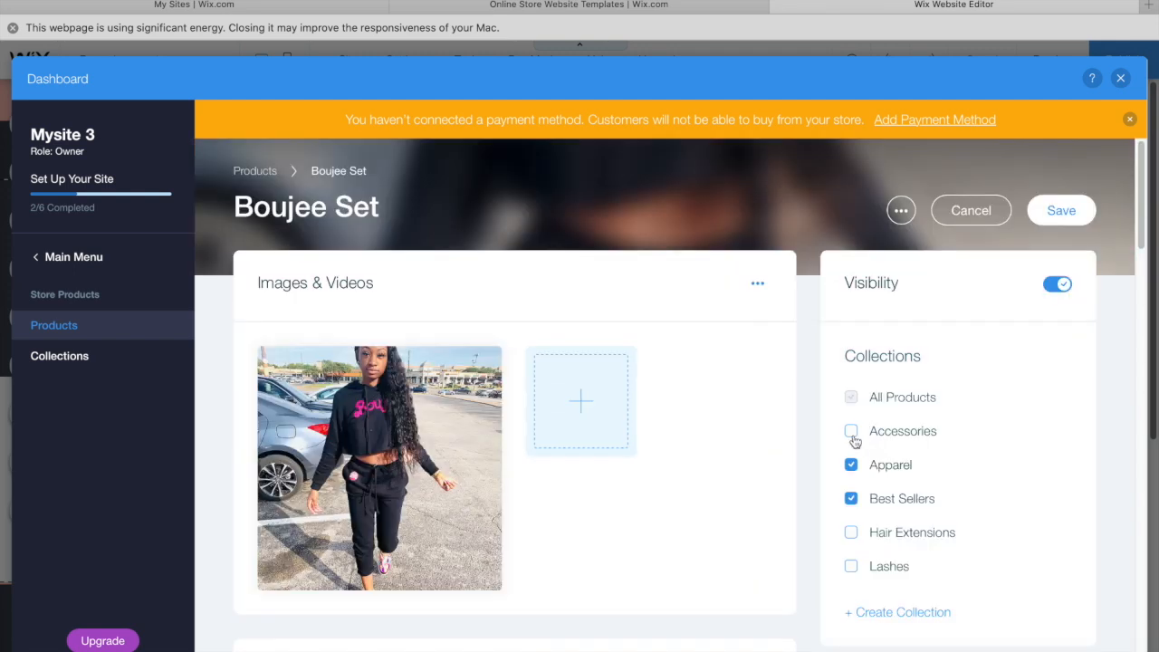
pyautogui.click(851, 431)
pyautogui.click(851, 534)
pyautogui.click(853, 567)
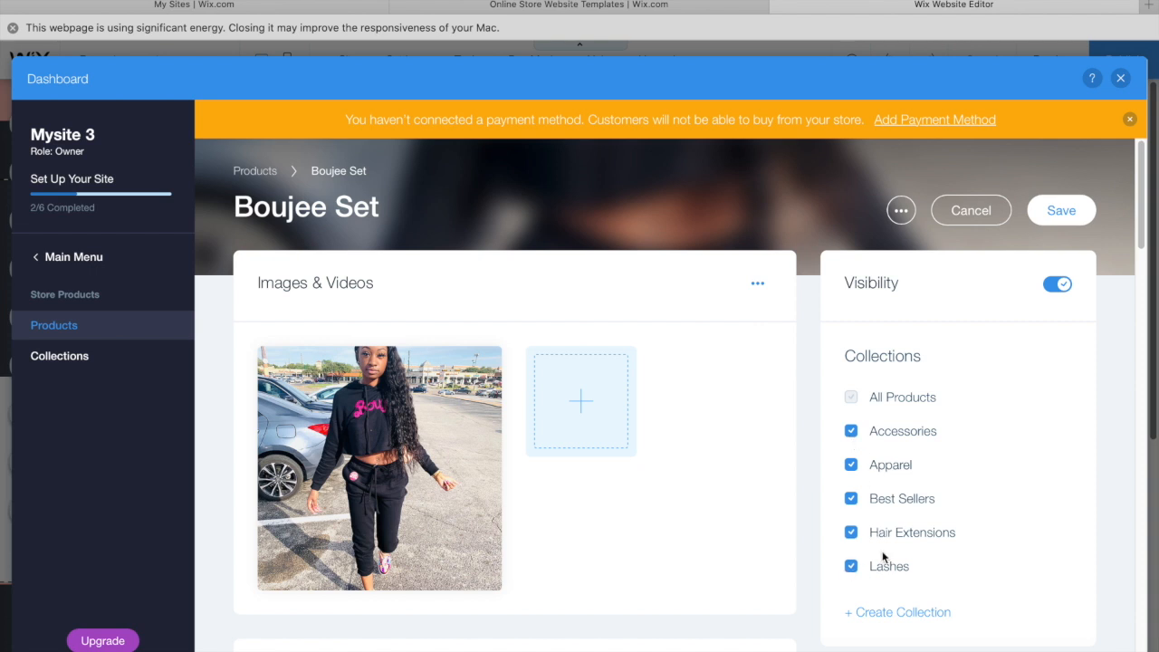
pyautogui.click(1069, 211)
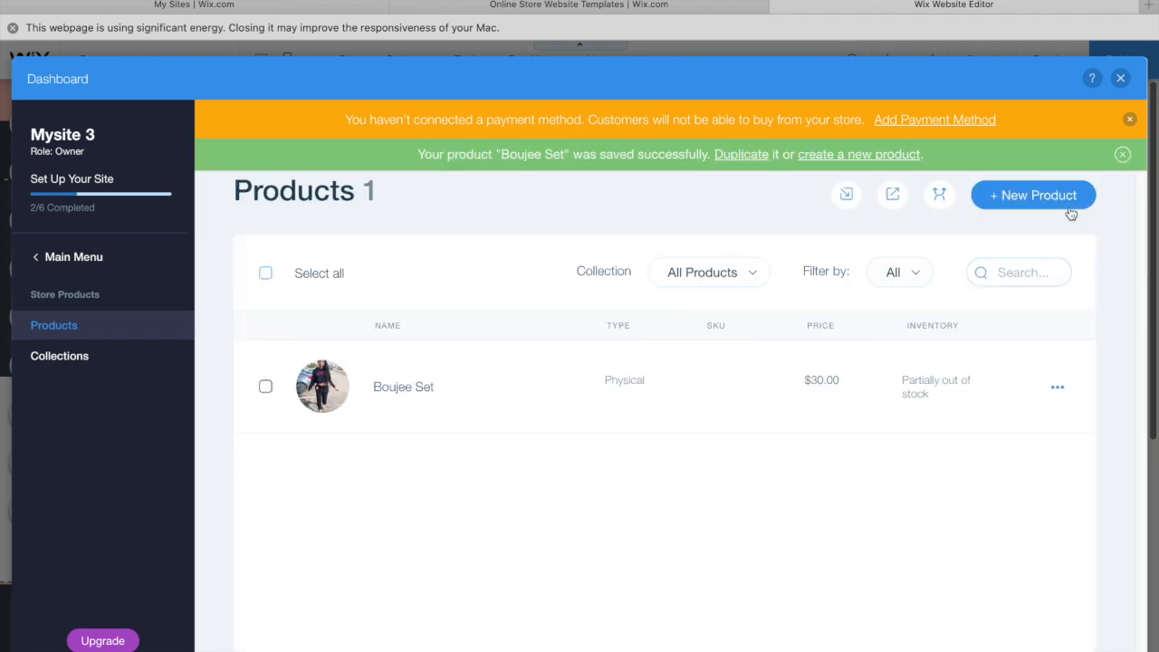
# Step: Leave the dashboard and examine the product gallery on the Accessories page
pyautogui.click(1123, 81)
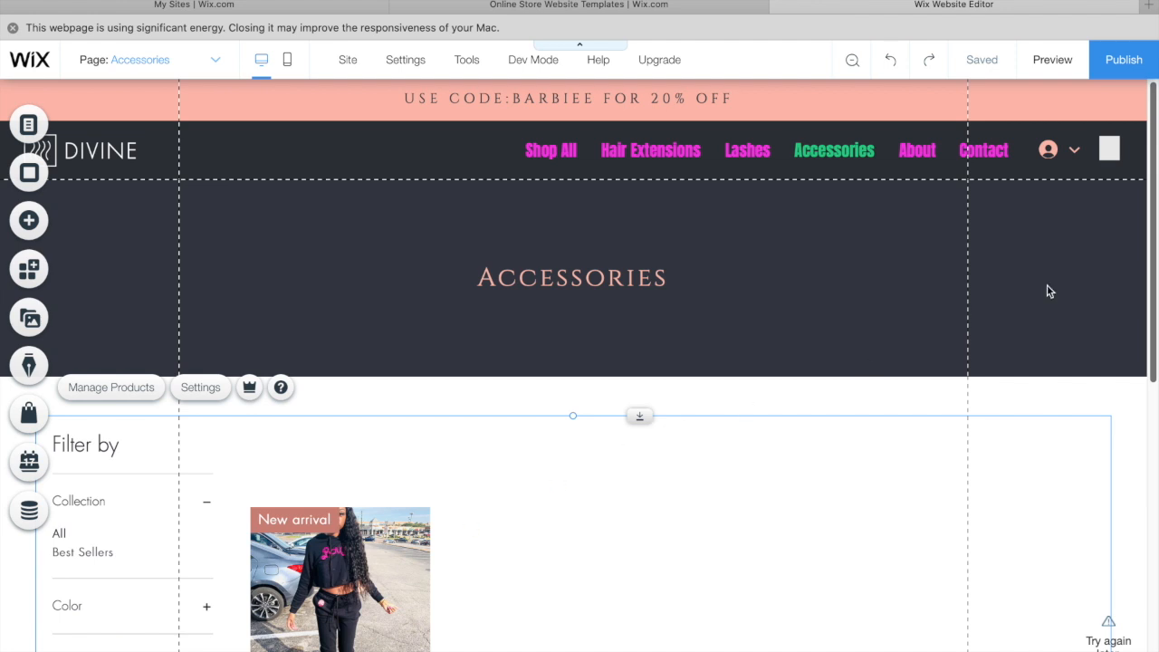
pyautogui.moveTo(1156, 221); pyautogui.dragTo(1154, 283)
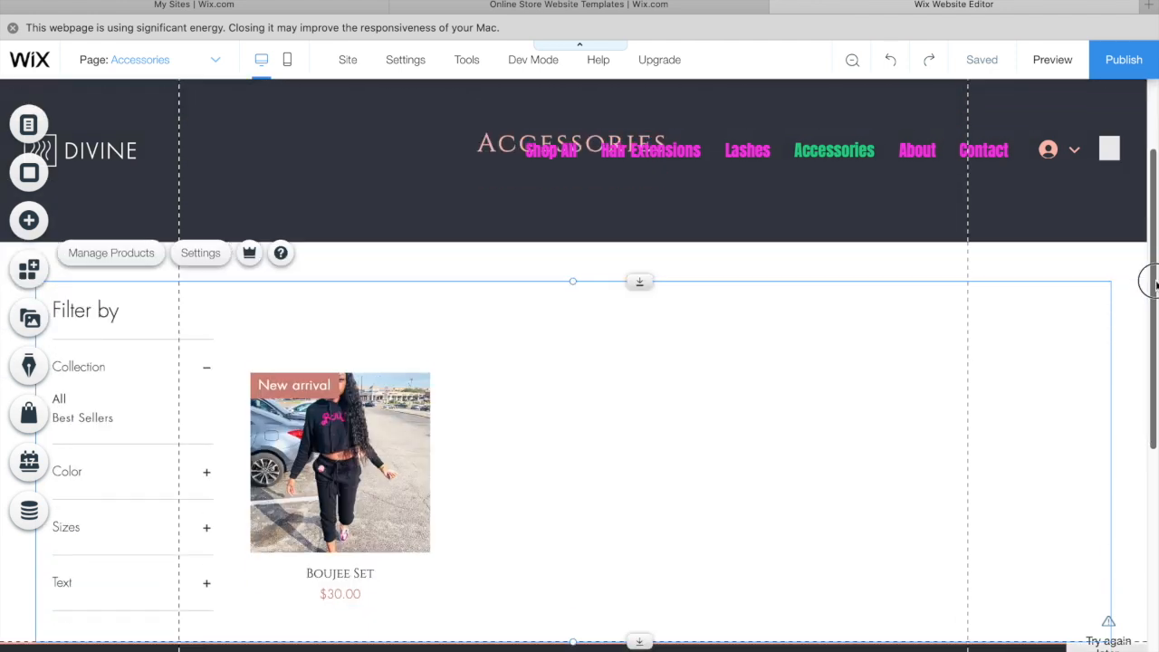
pyautogui.scroll(5, 1150, 127)
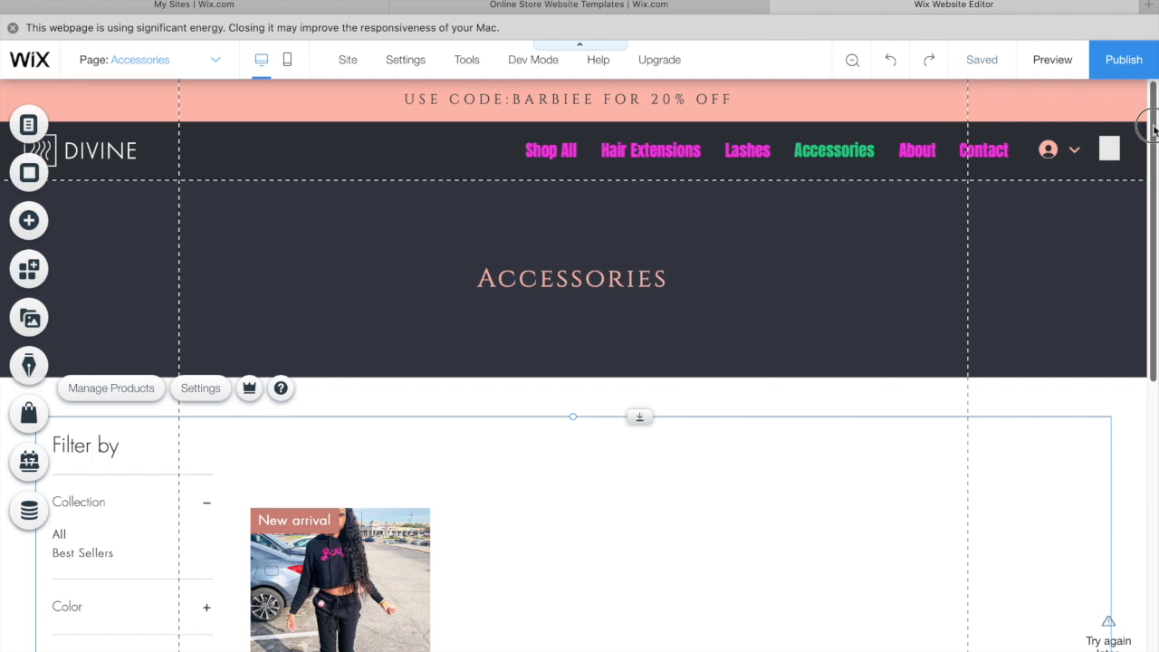
pyautogui.scroll(-1, 1147, 419)
pyautogui.scroll(-5, 1143, 421)
pyautogui.scroll(5, 1143, 421)
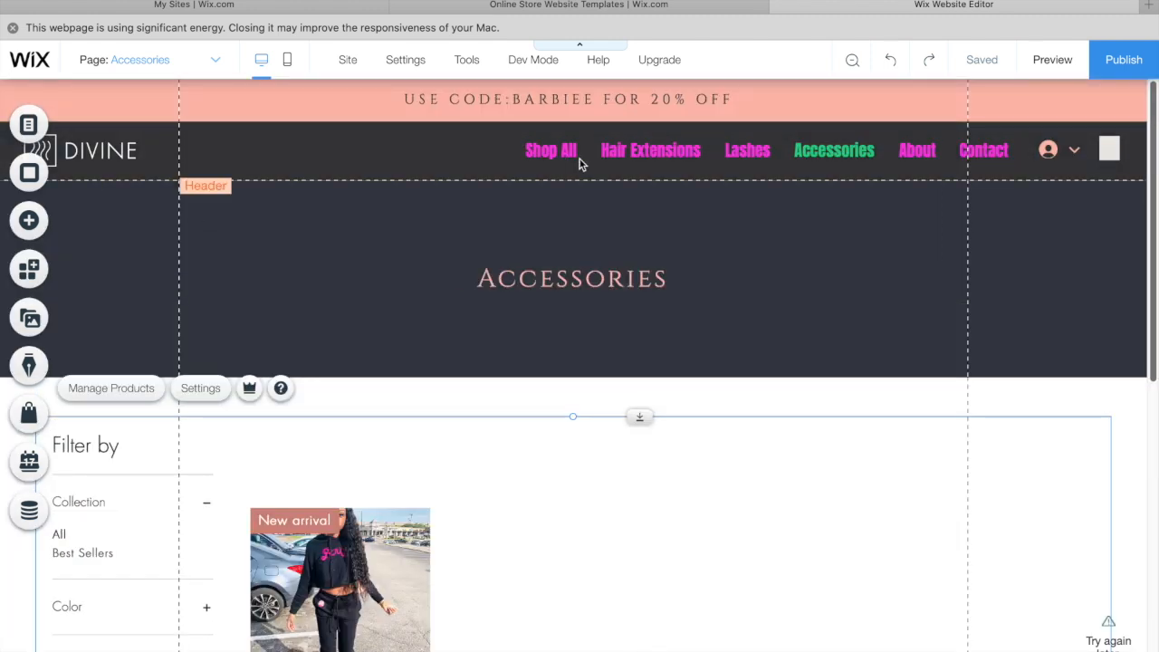
# Step: Switch to the Home page and examine its Best Sellers product gallery
pyautogui.click(139, 63)
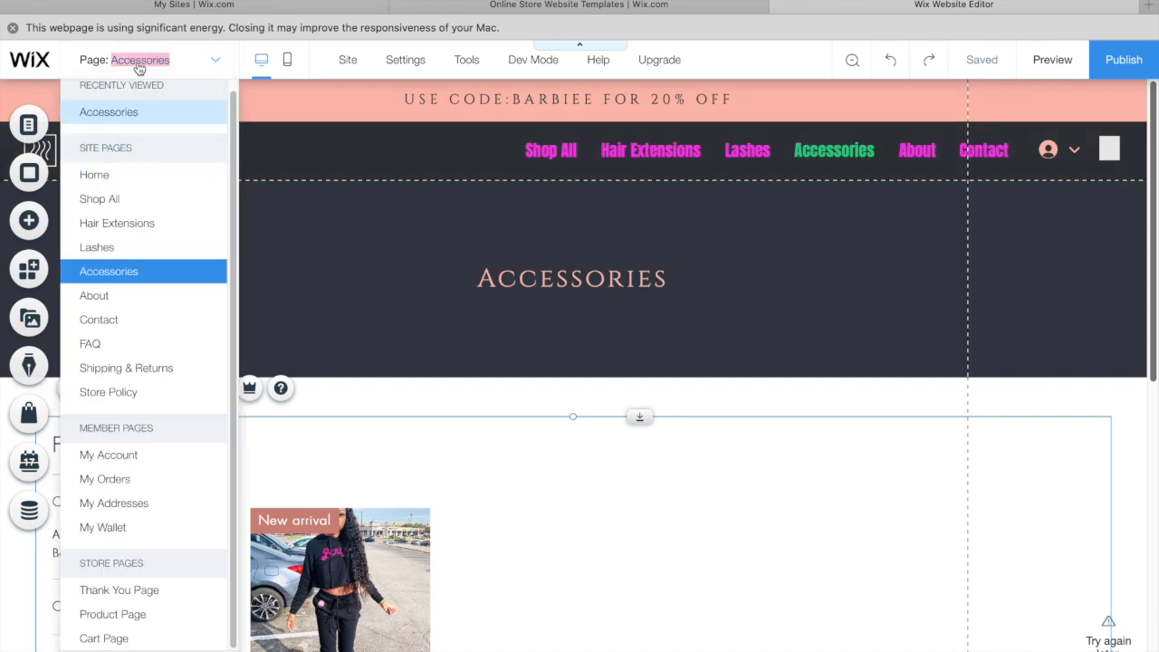
pyautogui.moveTo(231, 157); pyautogui.dragTo(232, 122)
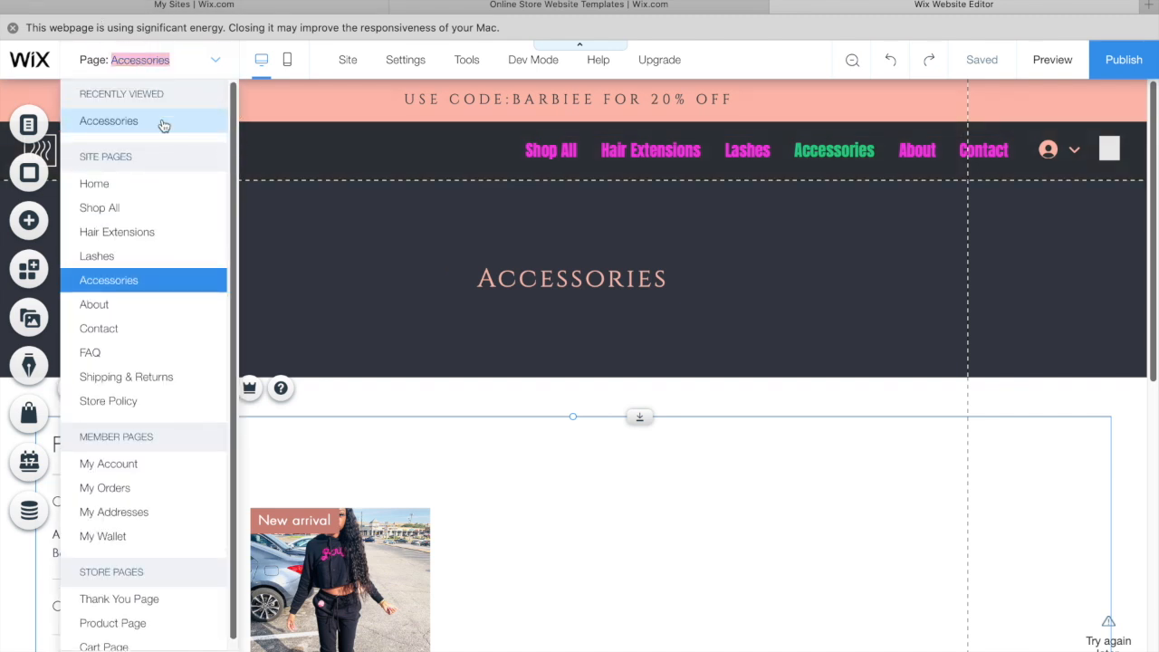
pyautogui.click(137, 192)
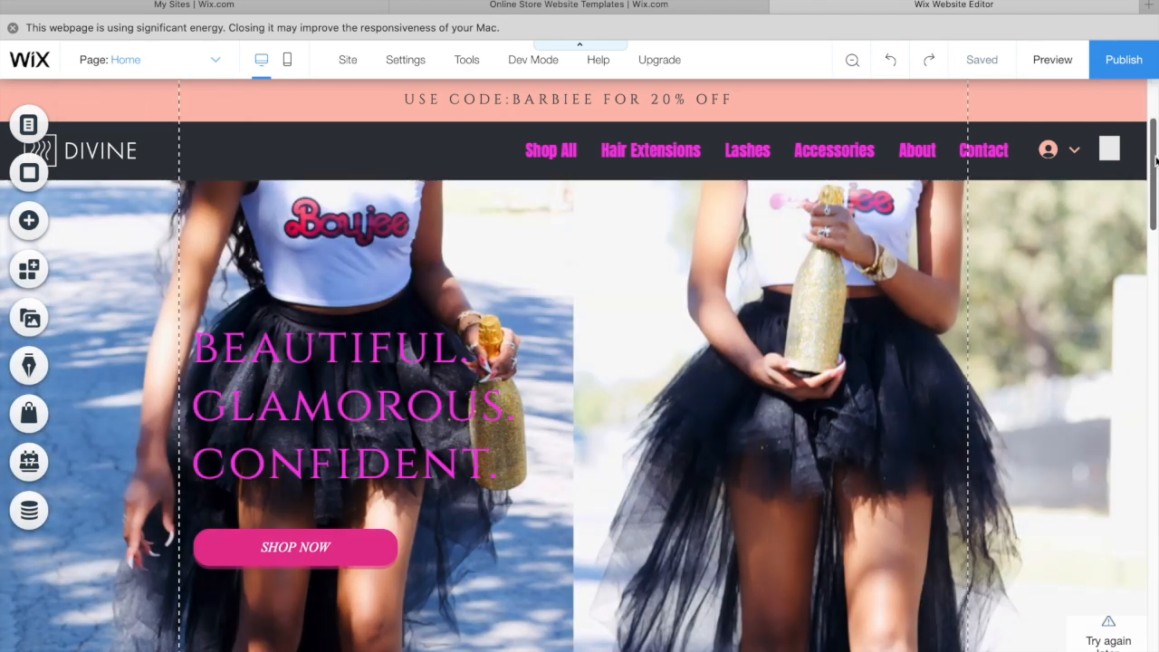
pyautogui.moveTo(1157, 183); pyautogui.dragTo(1157, 378)
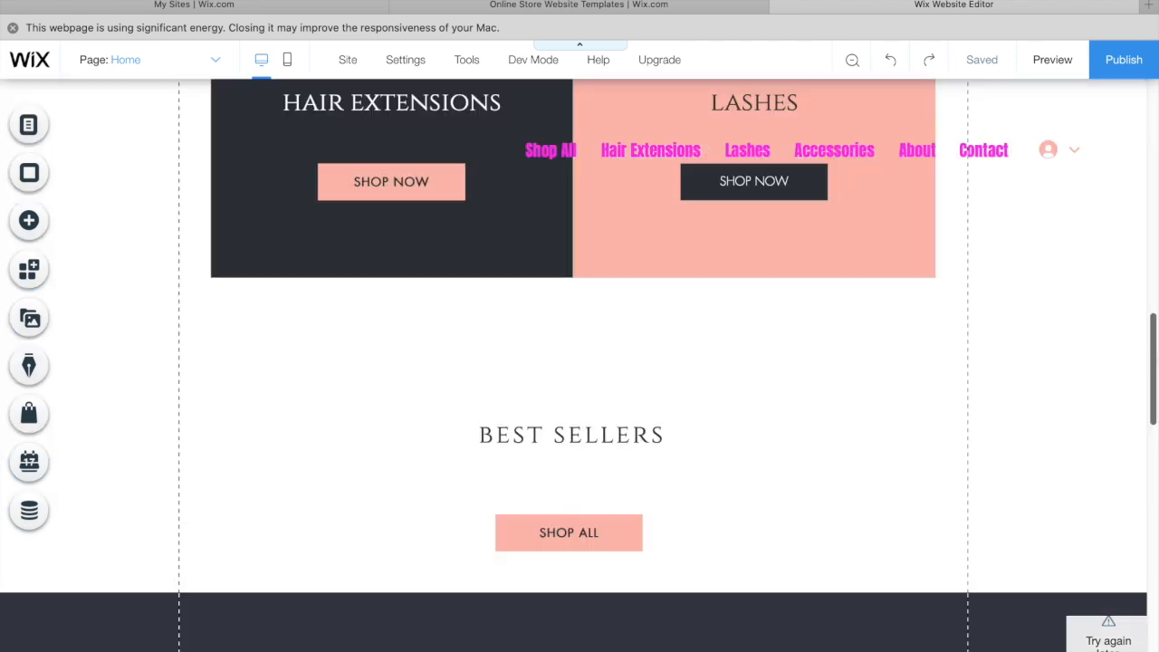
pyautogui.moveTo(1147, 362); pyautogui.dragTo(1153, 383)
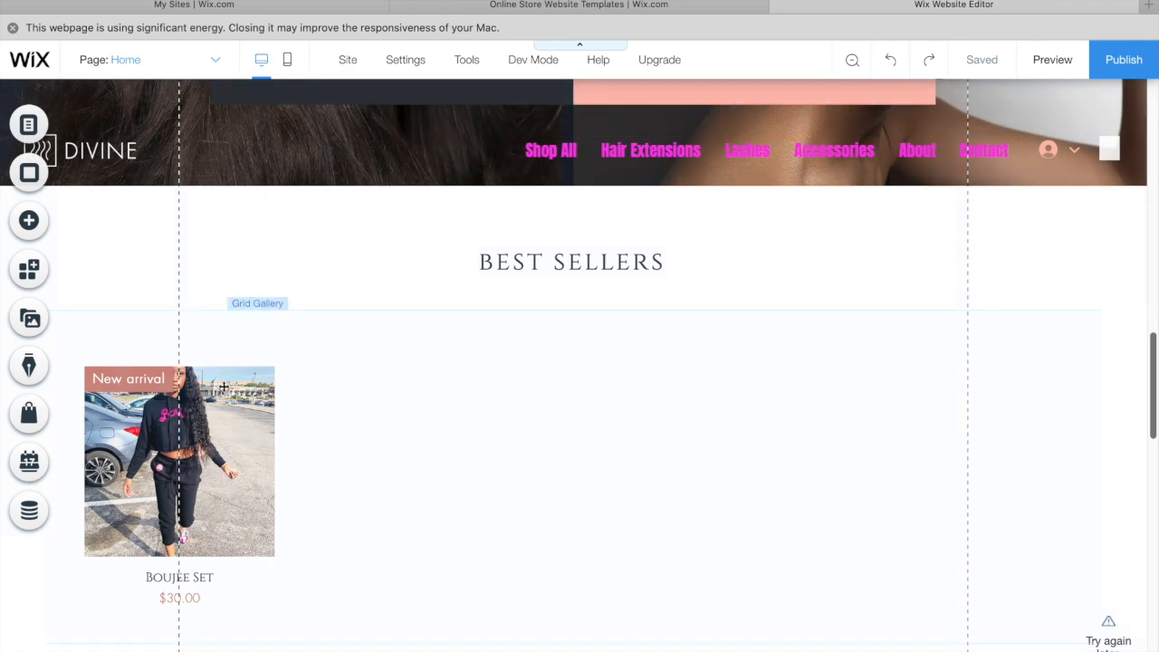
pyautogui.click(199, 448)
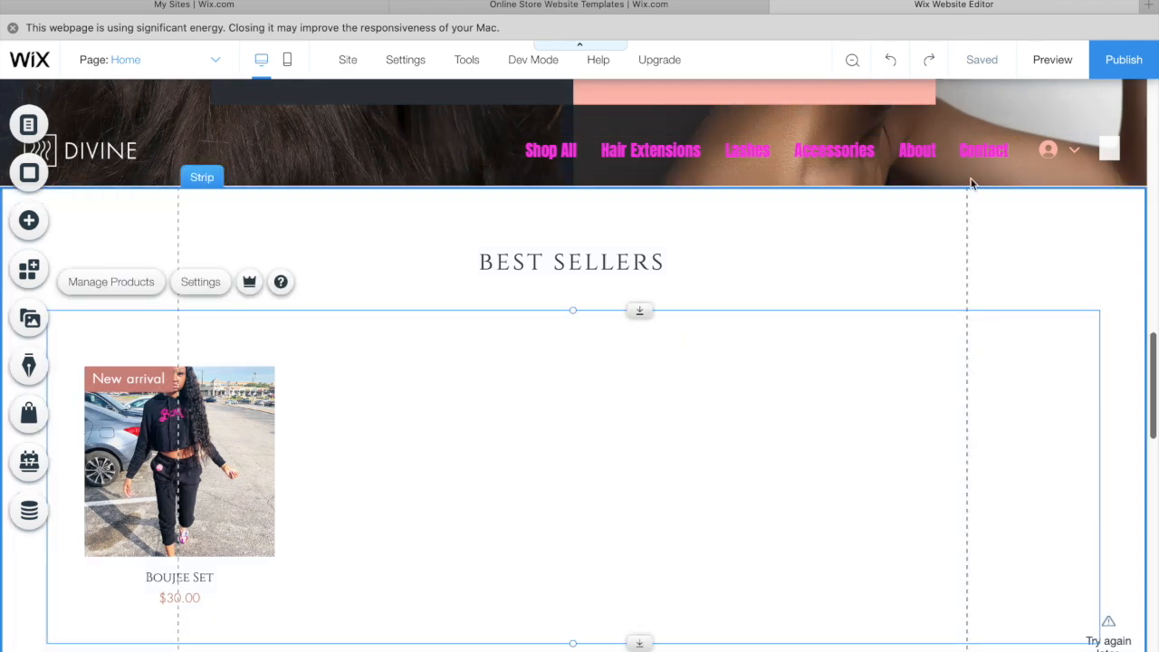
# Step: Preview the site and look through the Home page from the Best Sellers section to the Instagram feed and back up to the hero banner
pyautogui.click(1052, 60)
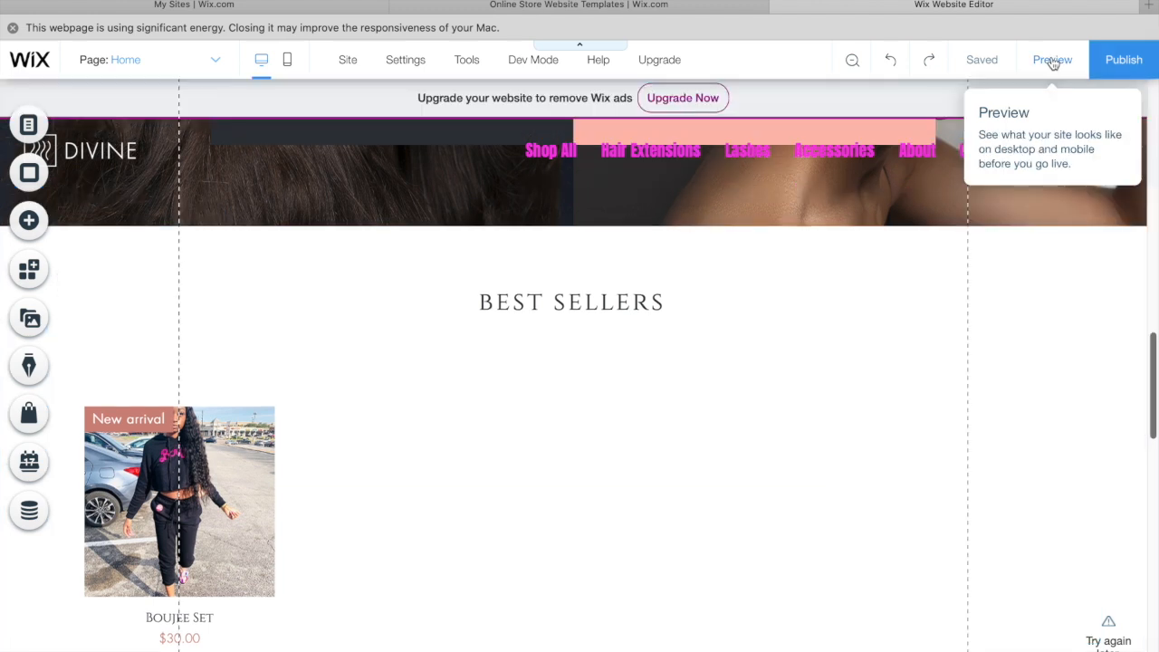
pyautogui.moveTo(1155, 392); pyautogui.dragTo(1156, 502)
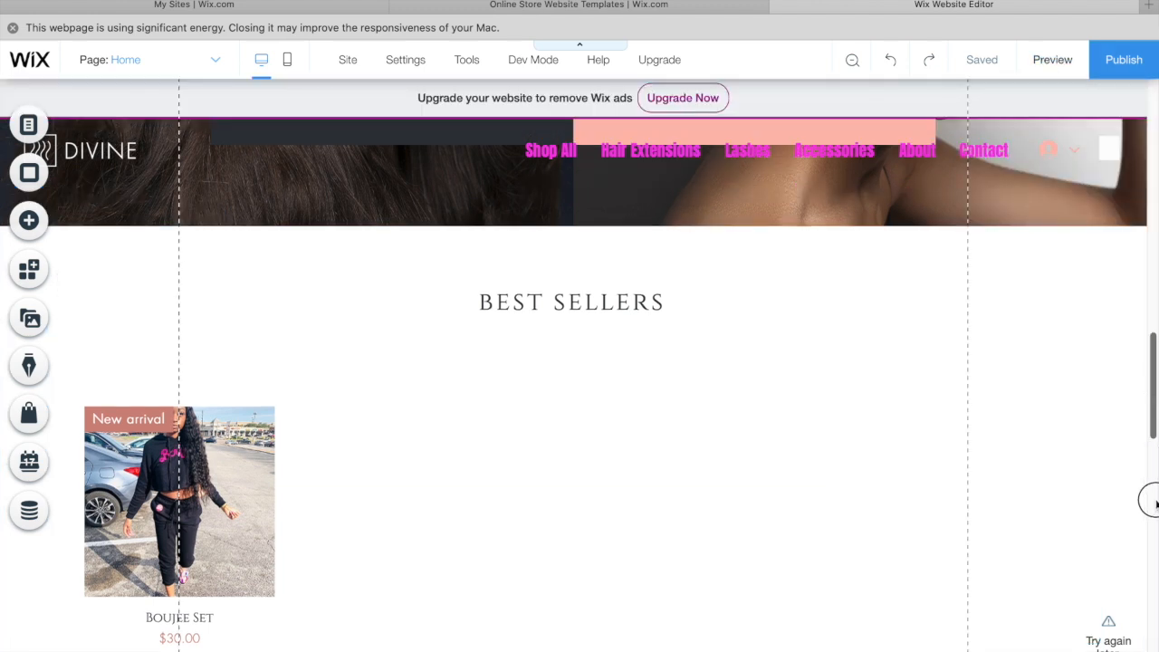
pyautogui.moveTo(1157, 429); pyautogui.dragTo(1155, 475)
pyautogui.moveTo(1155, 416); pyautogui.dragTo(1153, 498)
pyautogui.moveTo(1152, 379); pyautogui.dragTo(1152, 463)
pyautogui.click(1150, 481)
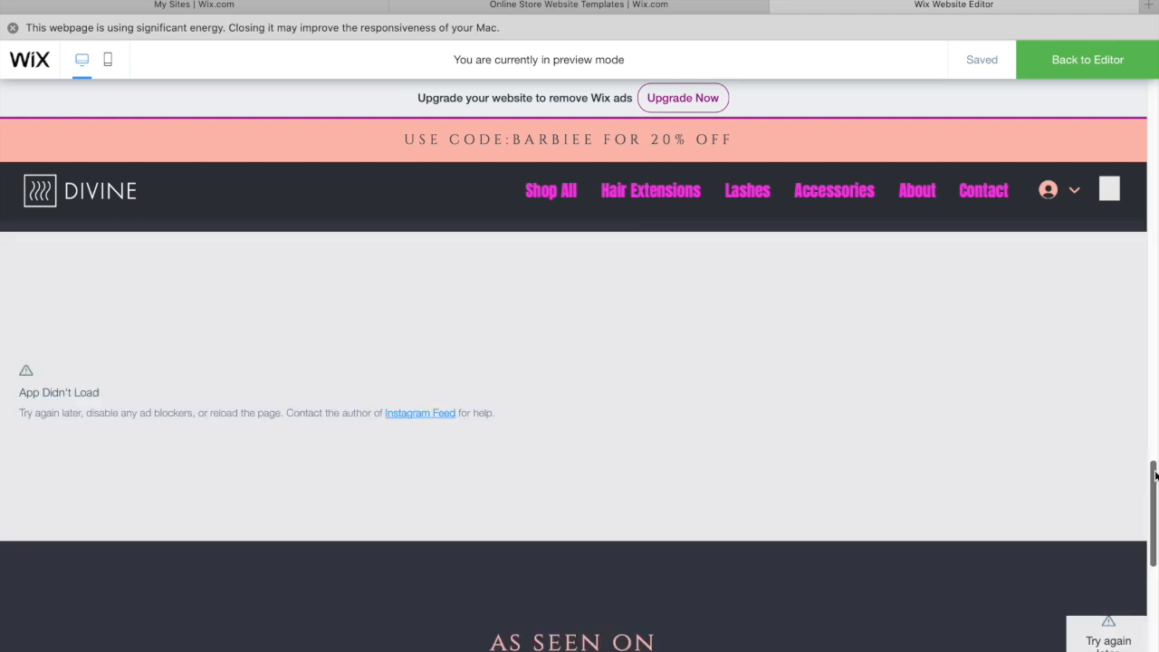
pyautogui.moveTo(1152, 477); pyautogui.dragTo(1144, 348)
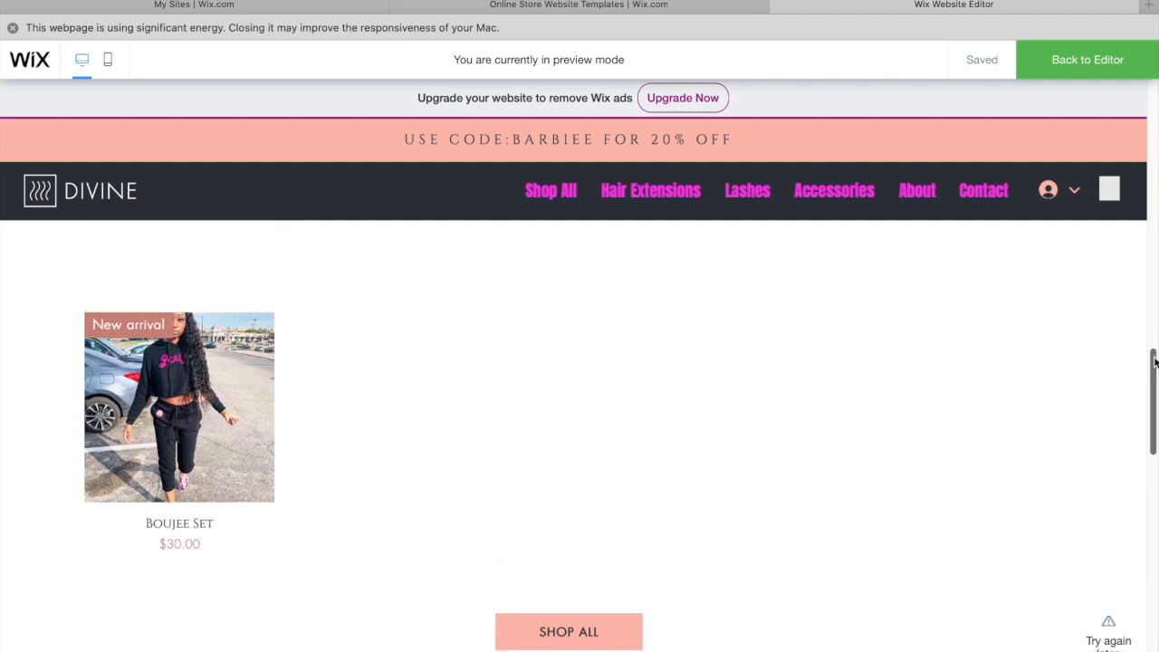
pyautogui.click(1153, 156)
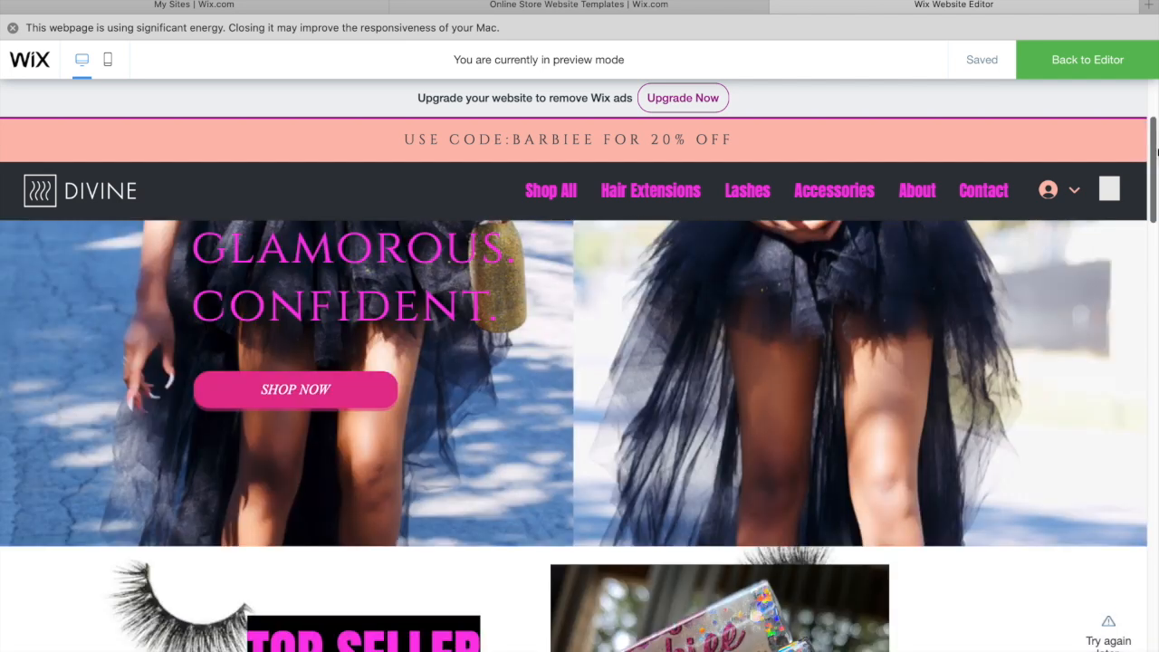
pyautogui.moveTo(1156, 158); pyautogui.dragTo(1154, 127)
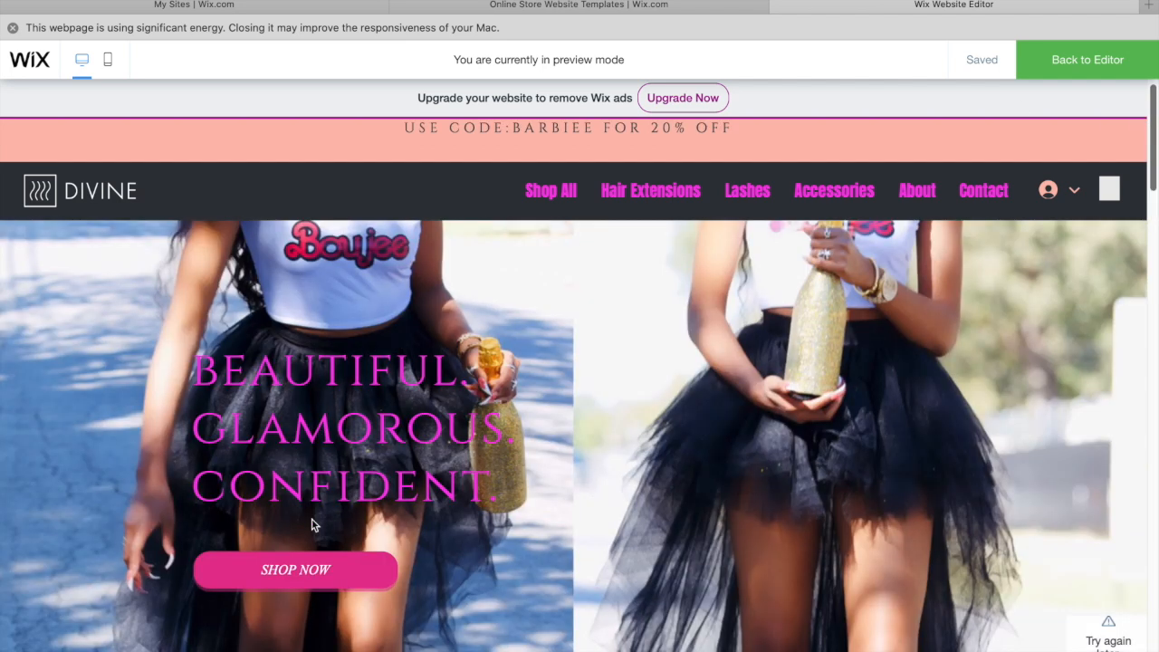
# Step: Test the hero banner's Shop Now link in the preview, return to the Home page through the logo, and review its sections
pyautogui.click(282, 571)
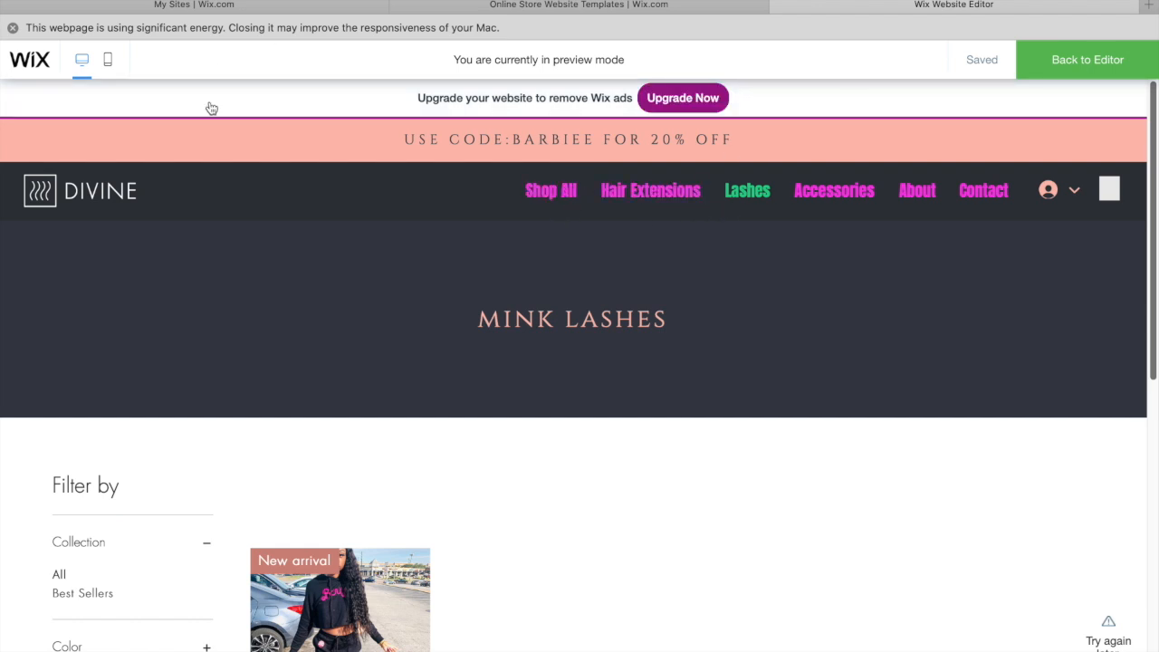
pyautogui.click(67, 212)
pyautogui.click(85, 200)
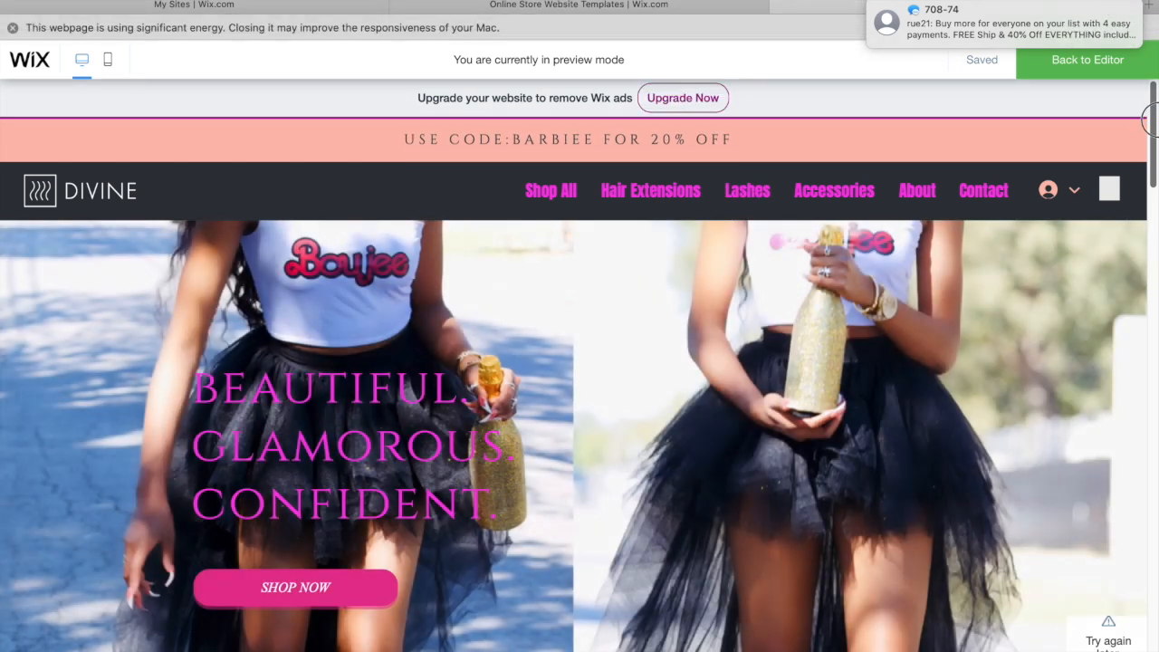
pyautogui.moveTo(1154, 140); pyautogui.dragTo(1152, 453)
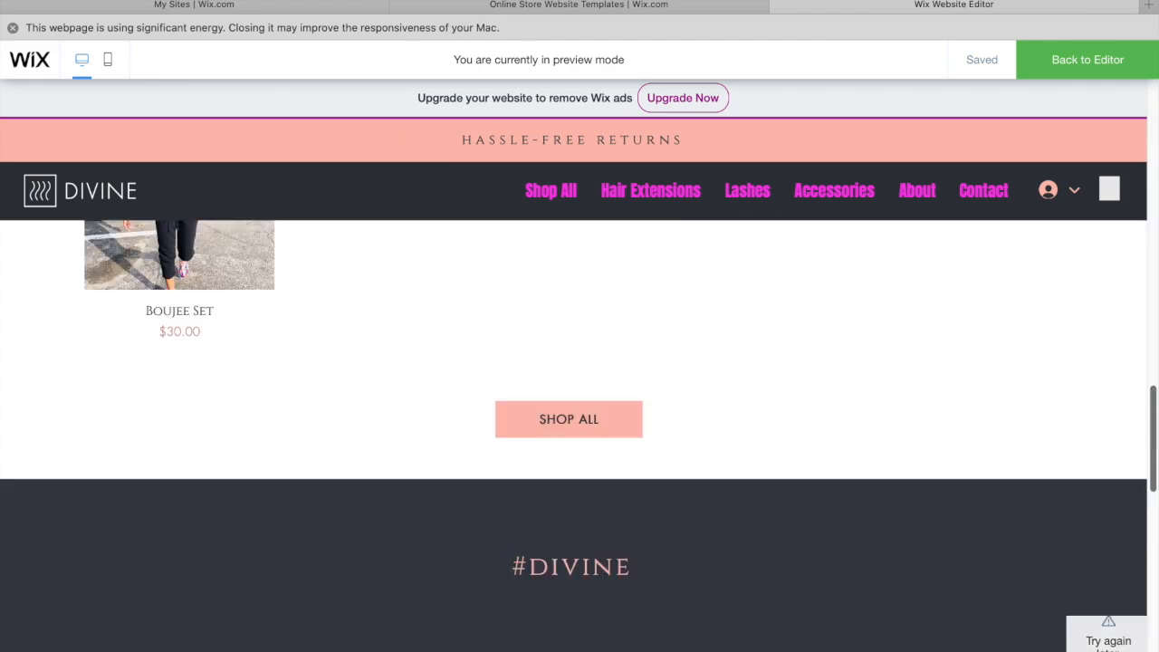
pyautogui.moveTo(1156, 399); pyautogui.dragTo(1155, 213)
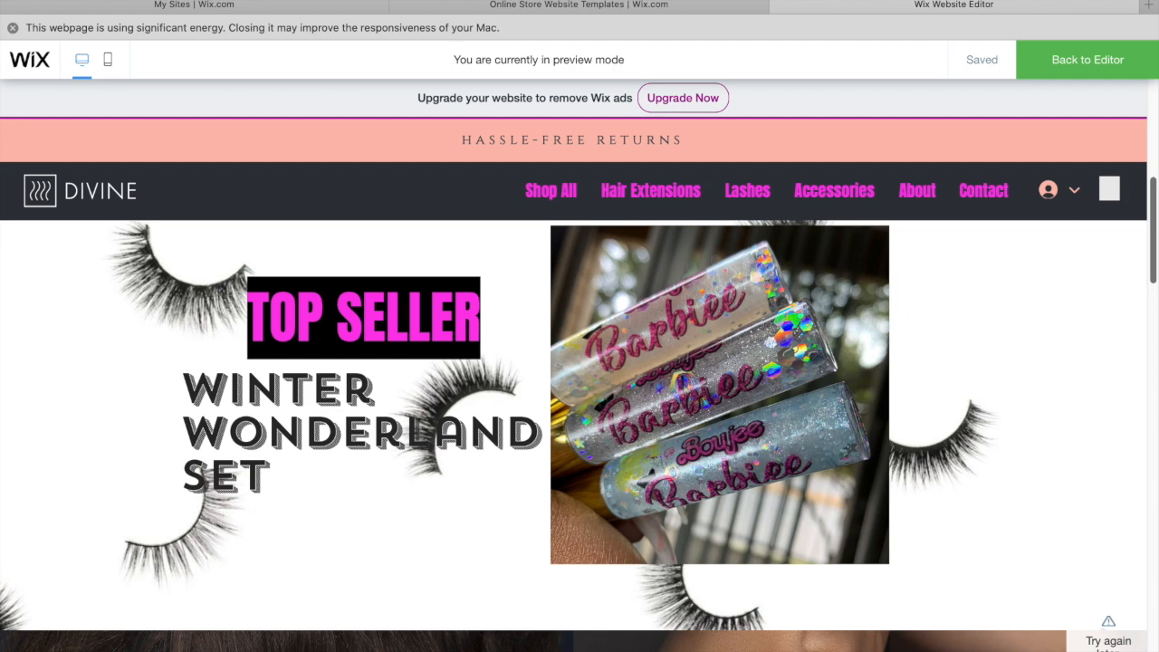
# Step: Review the Home page's footer, As Seen On and Instagram sections in the preview, and open the Boujee Set from the product gallery
pyautogui.click(1154, 590)
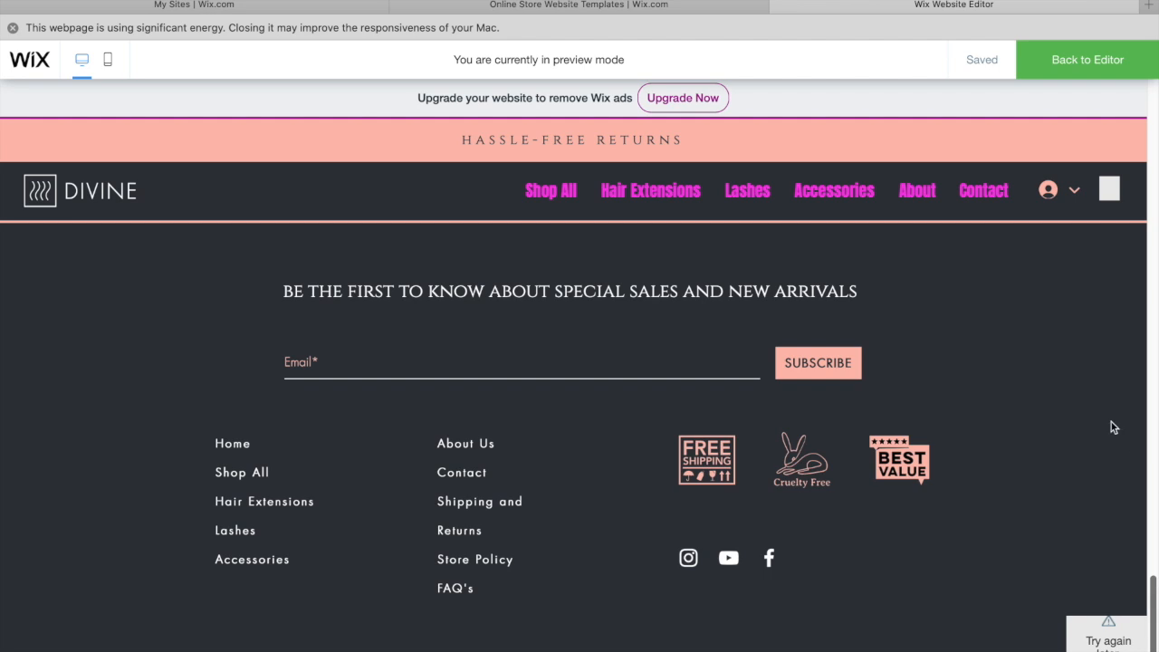
pyautogui.scroll(5, 1146, 564)
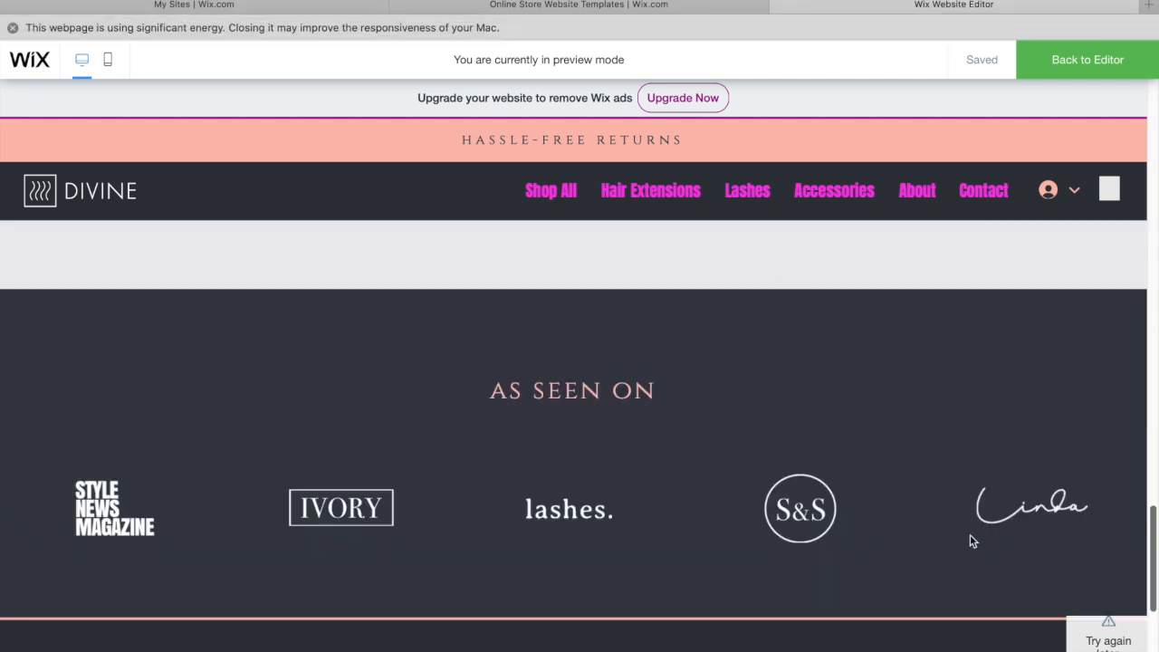
pyautogui.scroll(3, 1152, 521)
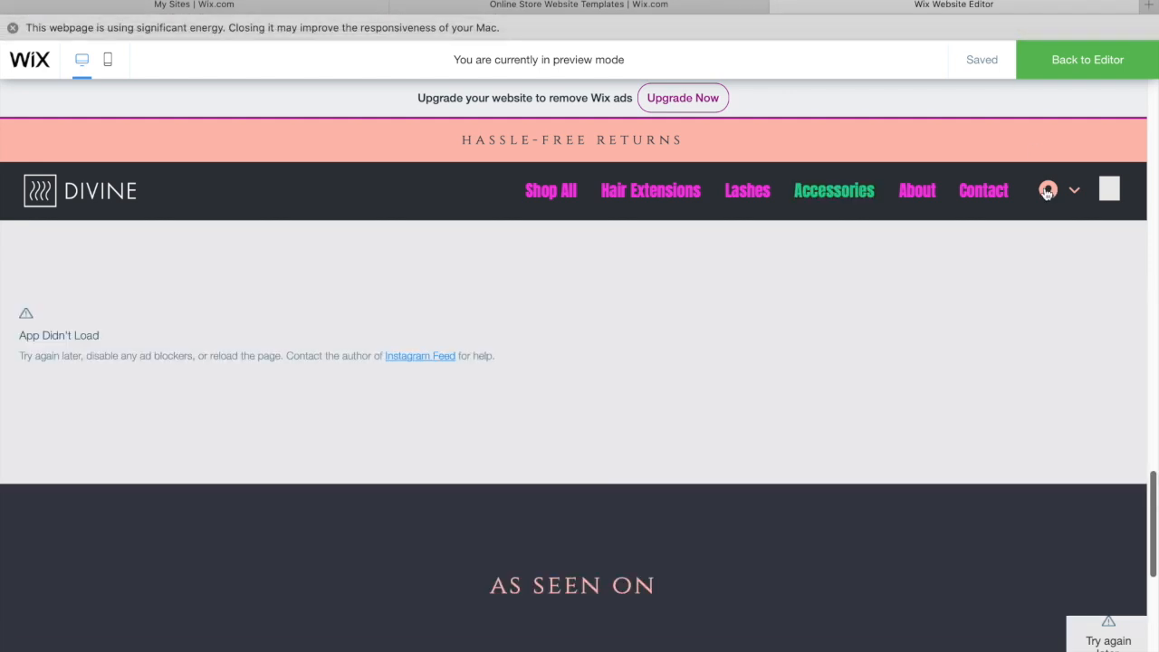
pyautogui.scroll(1, 1150, 458)
pyautogui.moveTo(1150, 457); pyautogui.dragTo(1148, 383)
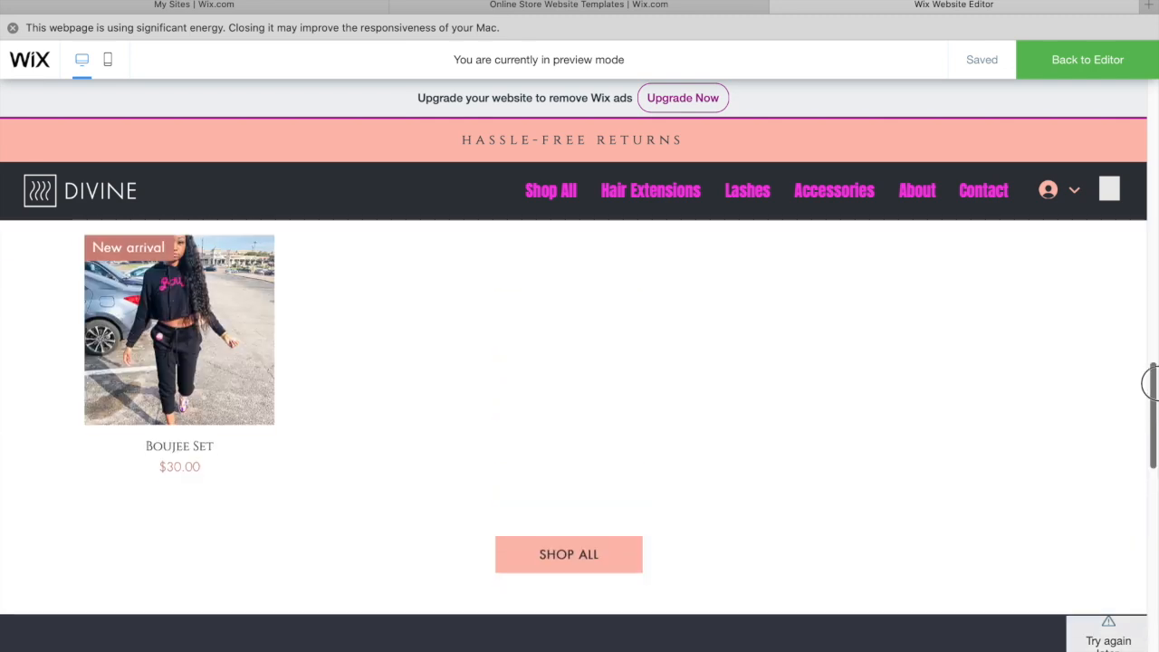
pyautogui.click(192, 367)
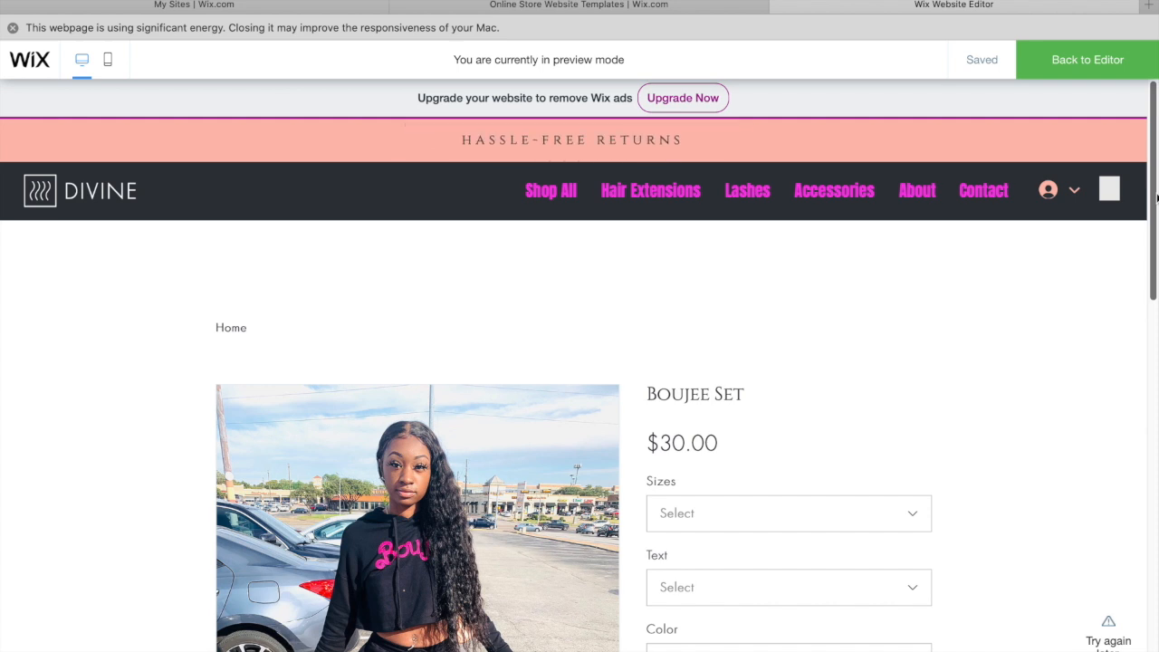
# Step: Test the Boujee Set's Sizes option by choosing S and L, and finish with size S selected
pyautogui.moveTo(1155, 242); pyautogui.dragTo(1131, 326)
pyautogui.click(863, 287)
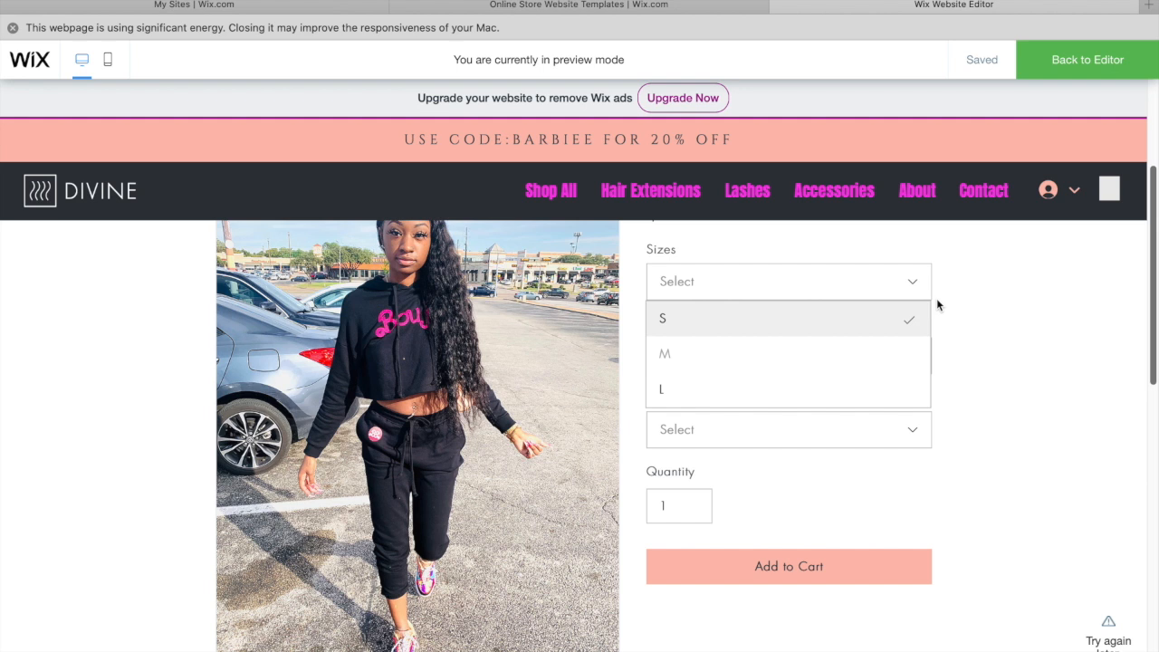
pyautogui.click(805, 324)
pyautogui.click(821, 286)
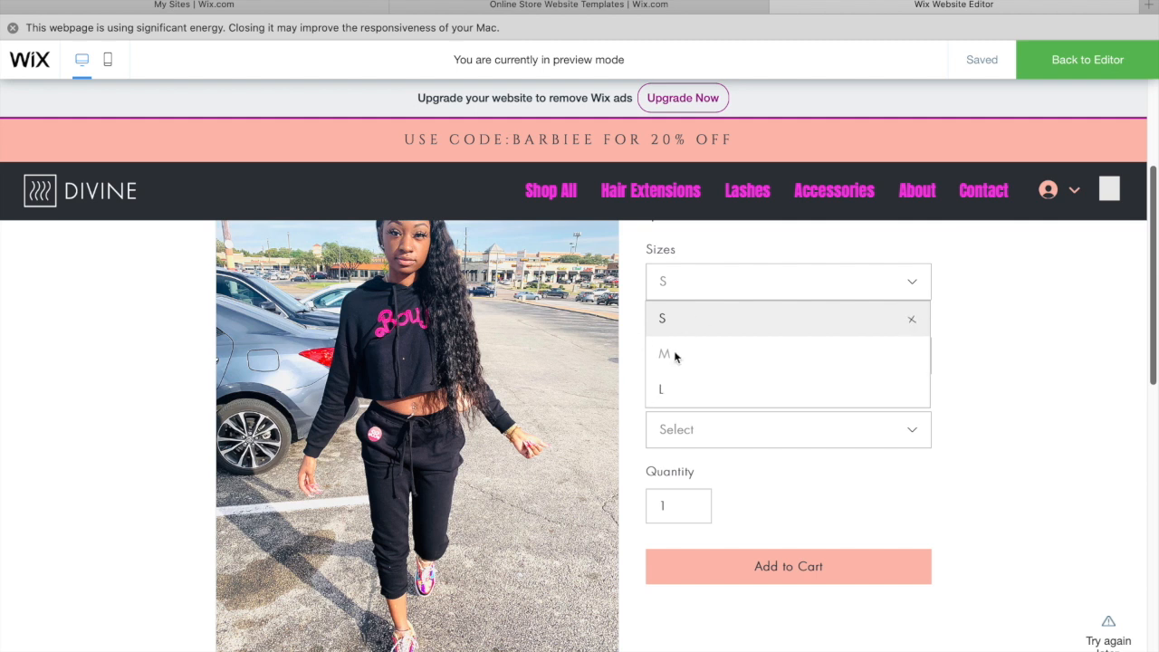
pyautogui.click(665, 392)
pyautogui.click(722, 284)
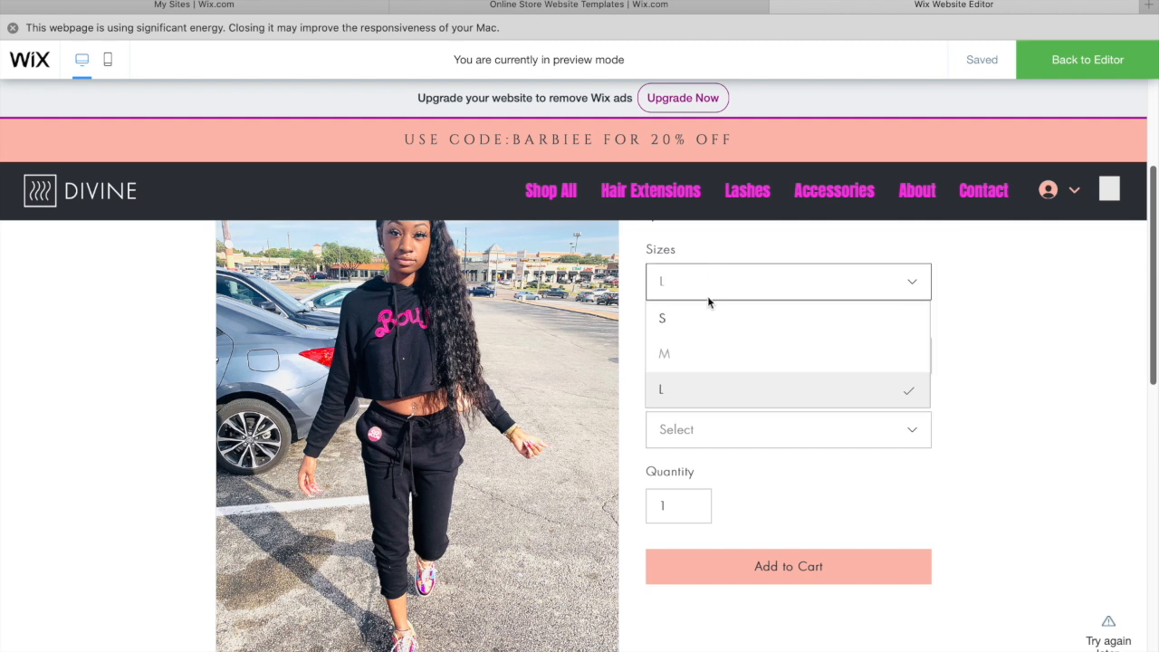
pyautogui.click(691, 322)
# Step: Choose Boujee as the Boujee Set's text and Black as its color
pyautogui.click(730, 362)
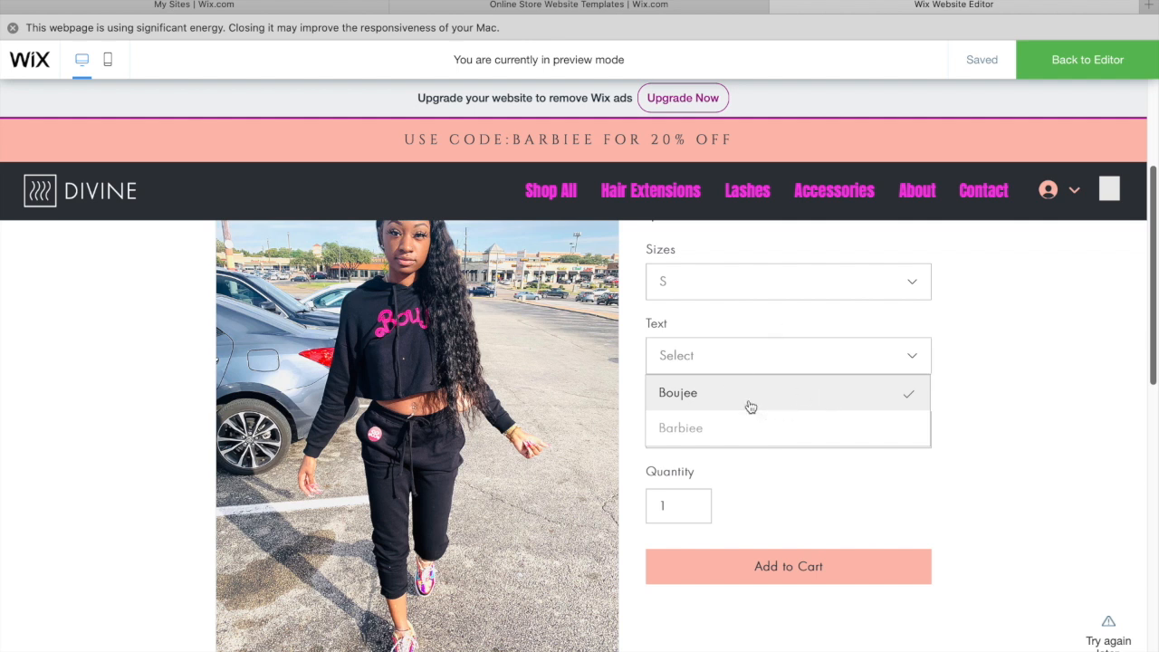
pyautogui.click(744, 403)
pyautogui.click(727, 429)
pyautogui.click(705, 468)
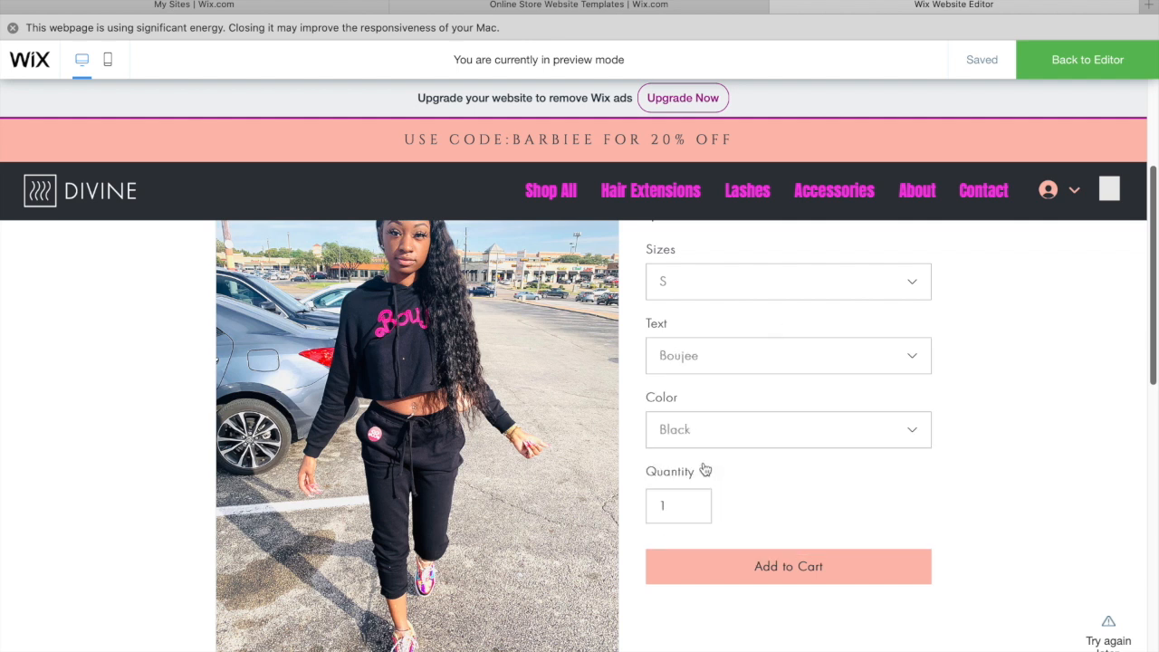
# Step: Add the configured Boujee Set to the cart, close the cart overlay, and return to the start of the product page
pyautogui.click(856, 569)
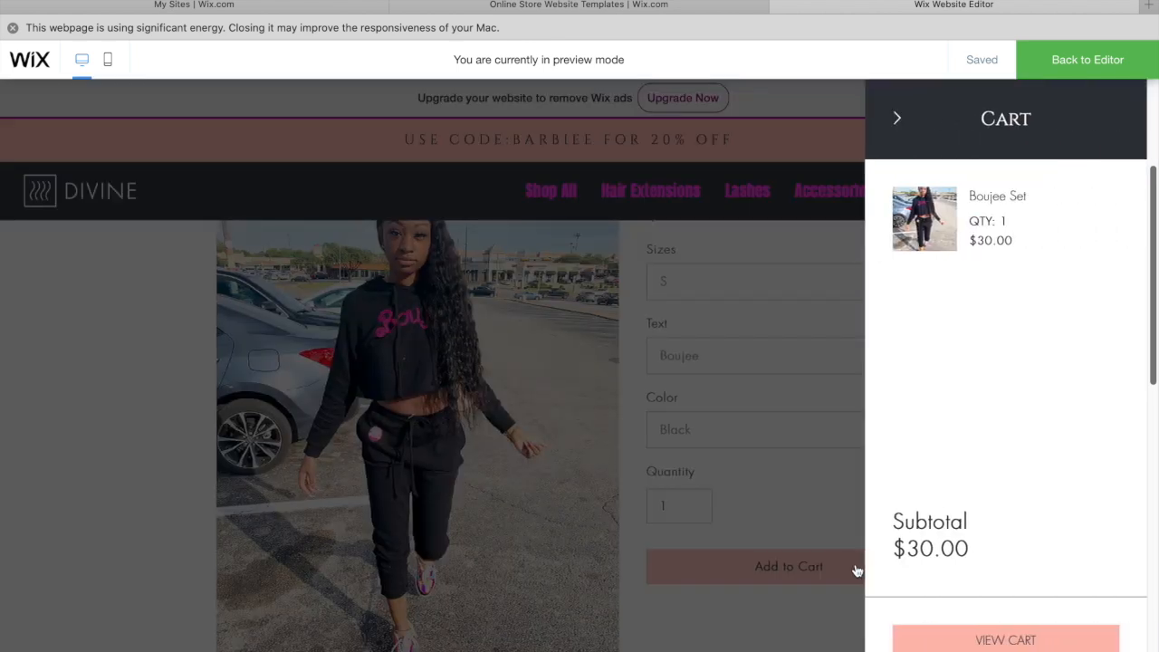
pyautogui.click(779, 379)
pyautogui.moveTo(1154, 244); pyautogui.dragTo(1151, 90)
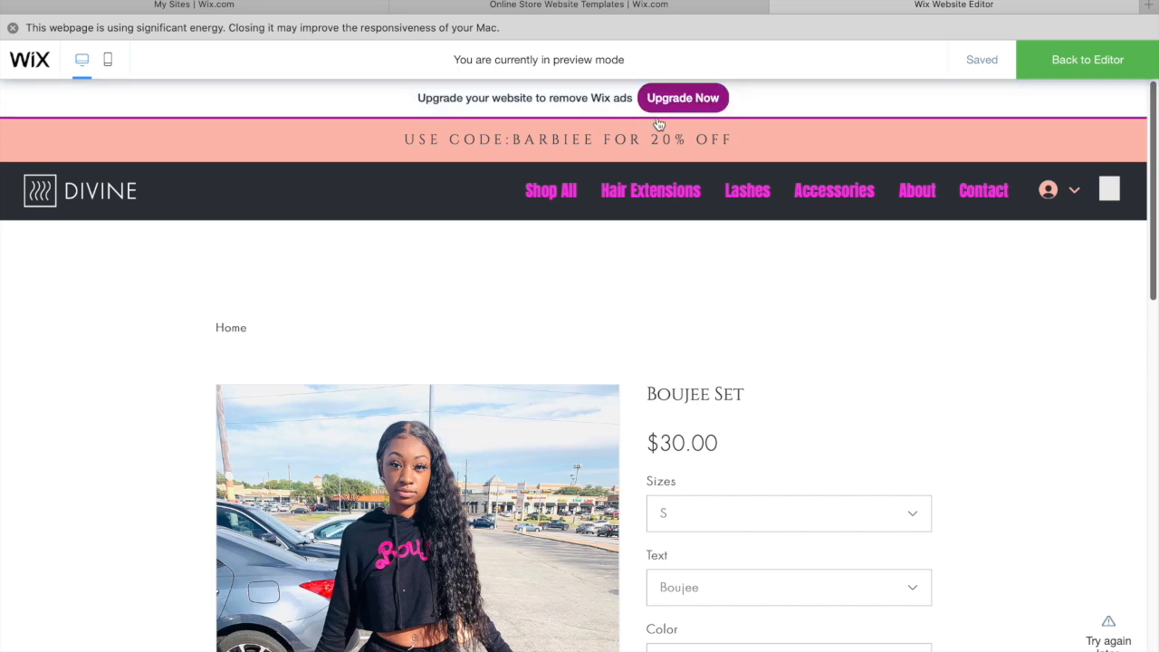
# Step: Leave the preview and switch the editor to the Home page
pyautogui.click(1060, 77)
pyautogui.press('F2')
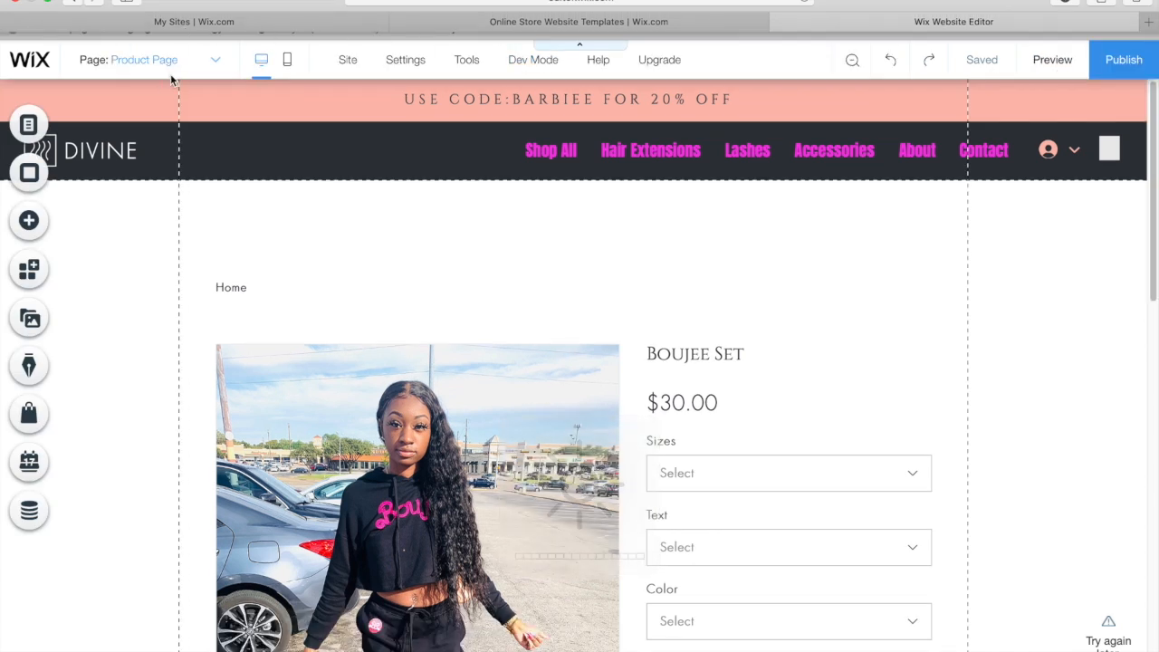
pyautogui.click(213, 65)
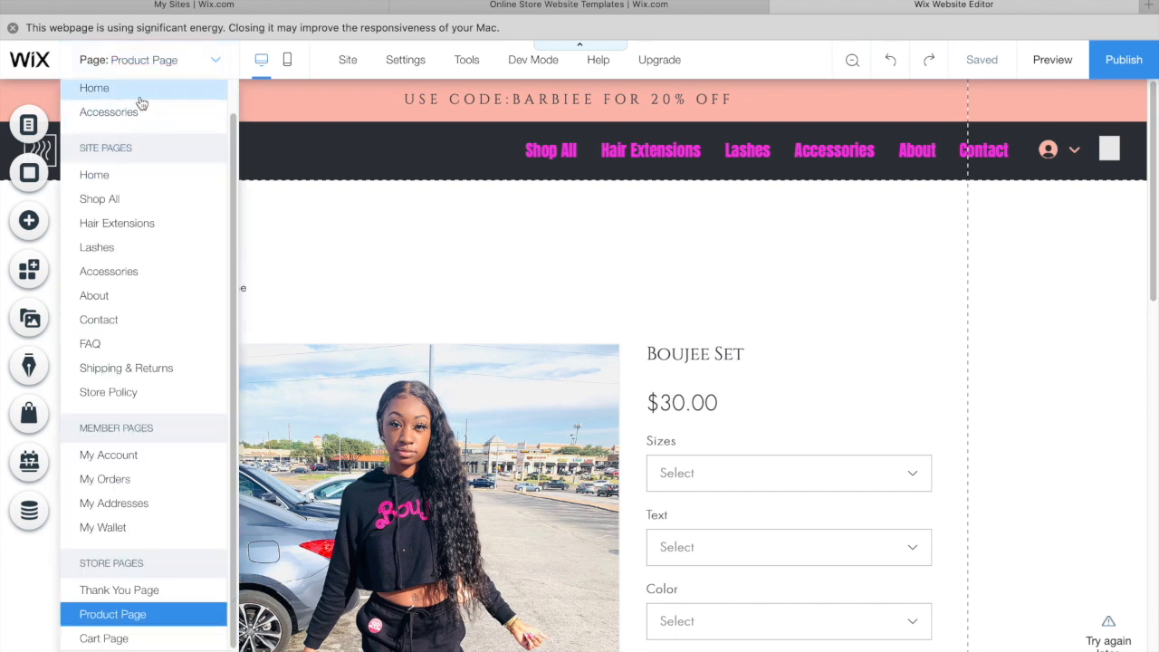
pyautogui.click(140, 96)
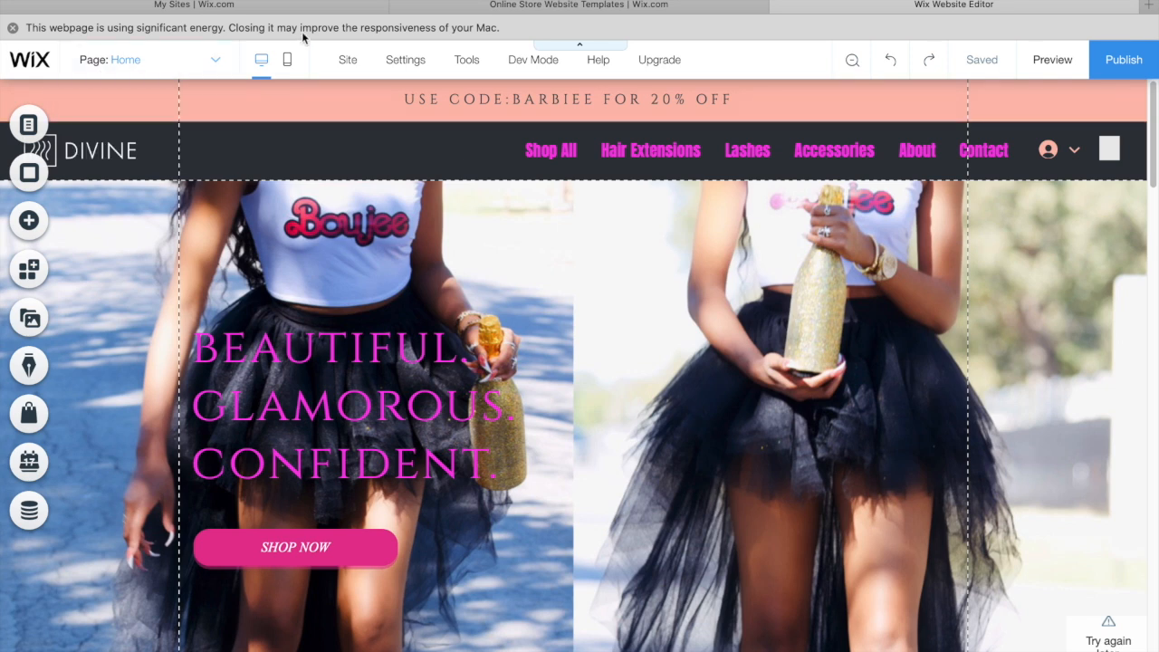
# Step: Open the FAQ page to view its questions, and look through the list of site, member and store pages
pyautogui.click(209, 67)
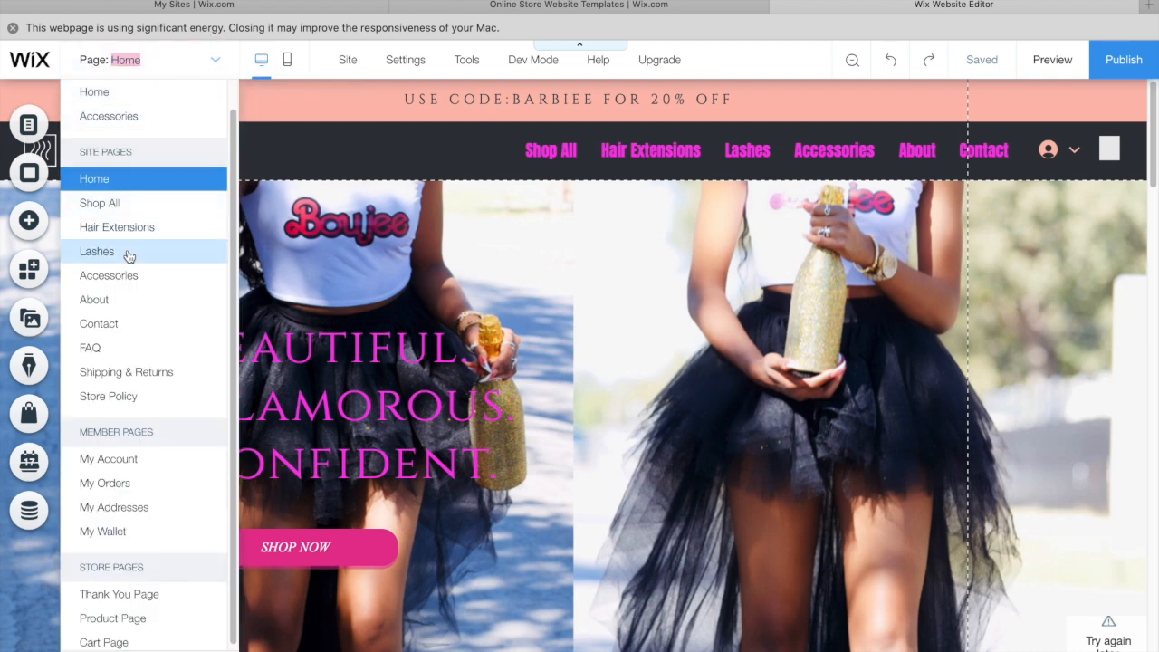
pyautogui.click(119, 353)
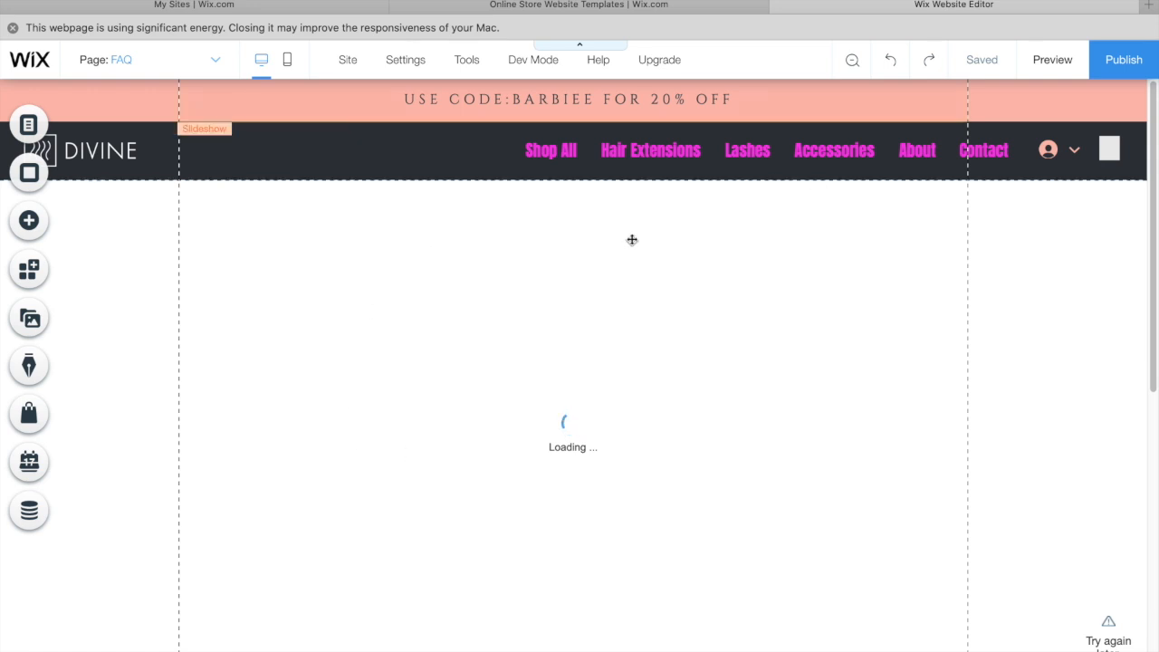
pyautogui.click(210, 64)
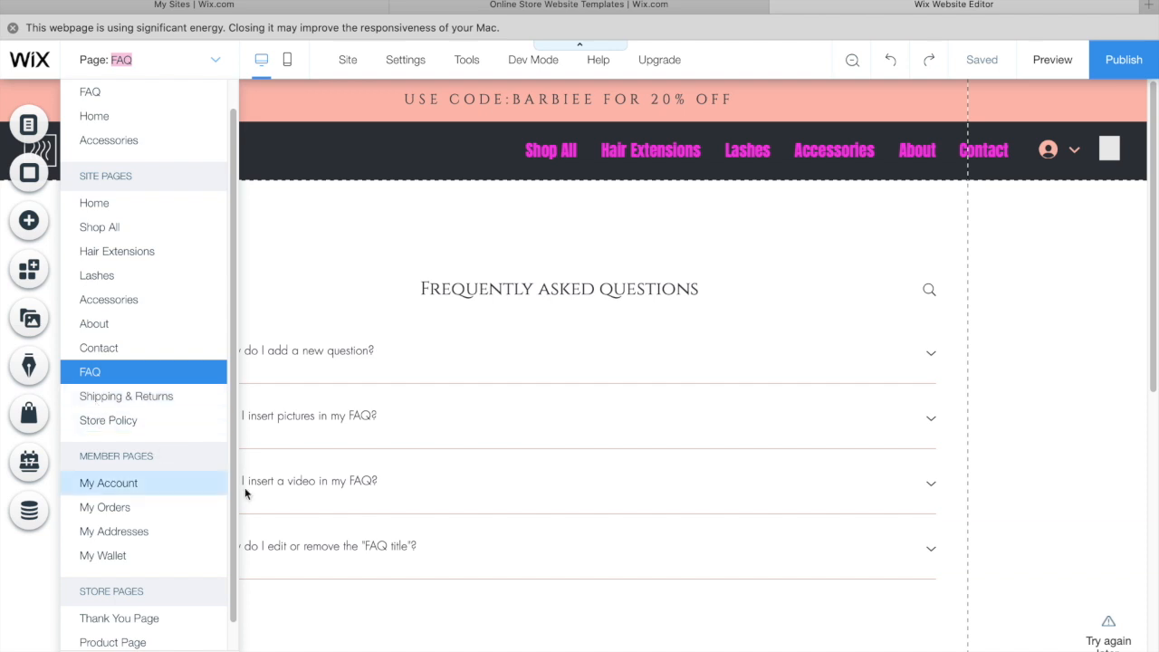
pyautogui.moveTo(233, 452); pyautogui.dragTo(227, 530)
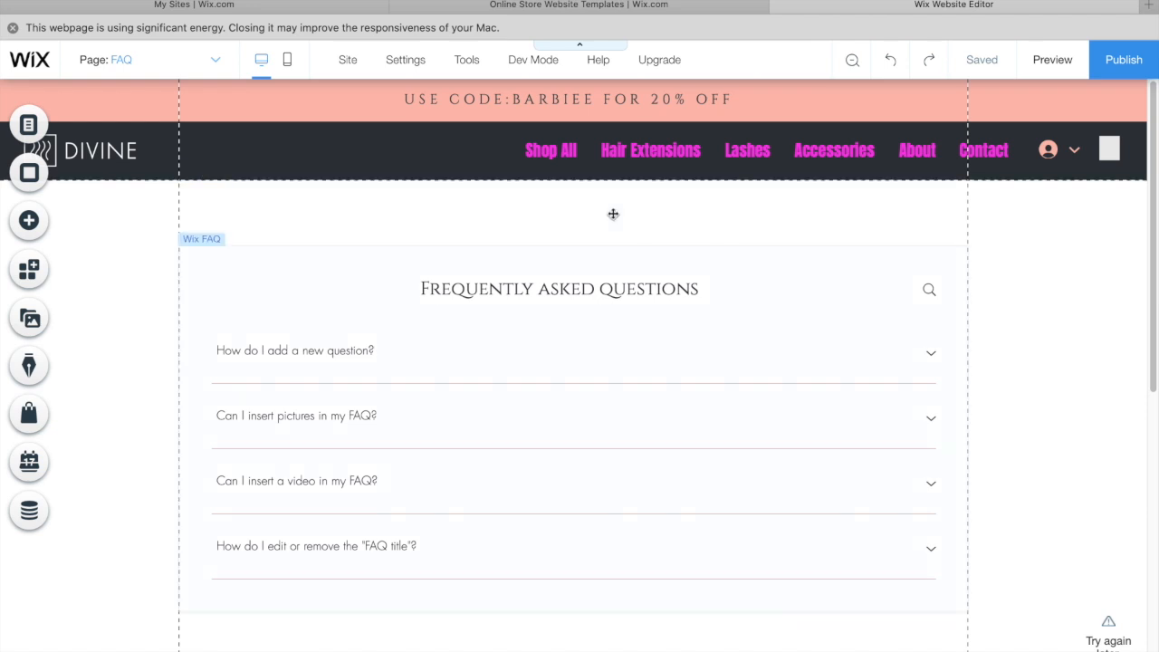
# Step: Open the Home page in the mobile editor, dismissing the energy-use notice and skipping the mobile introduction
pyautogui.click(288, 60)
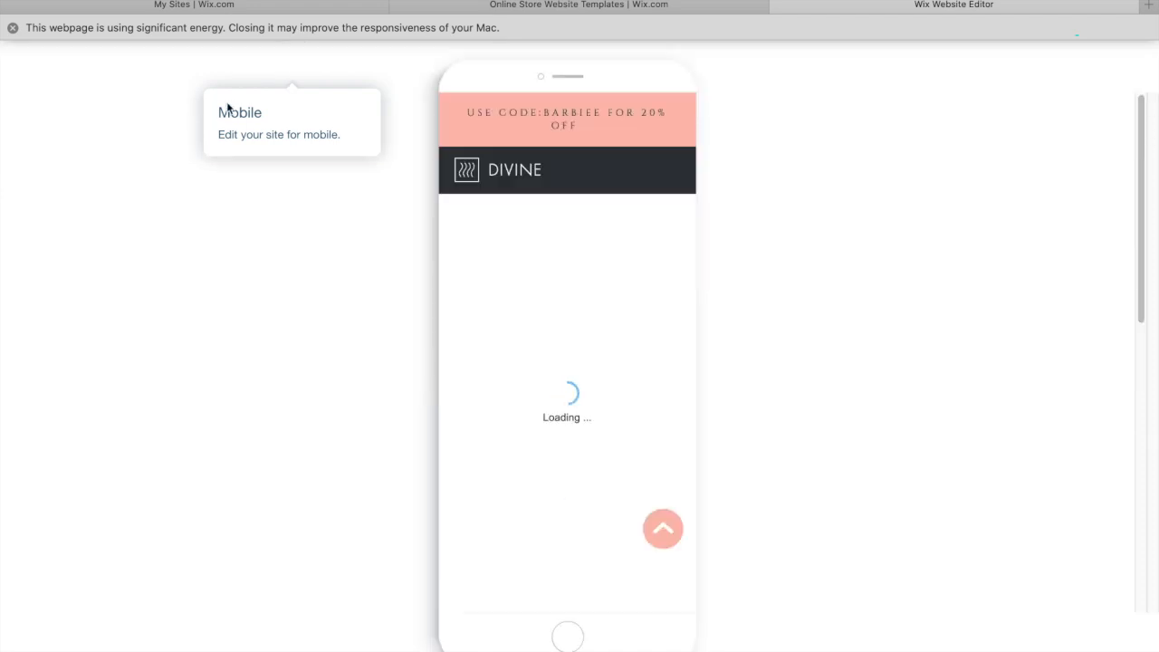
pyautogui.click(13, 30)
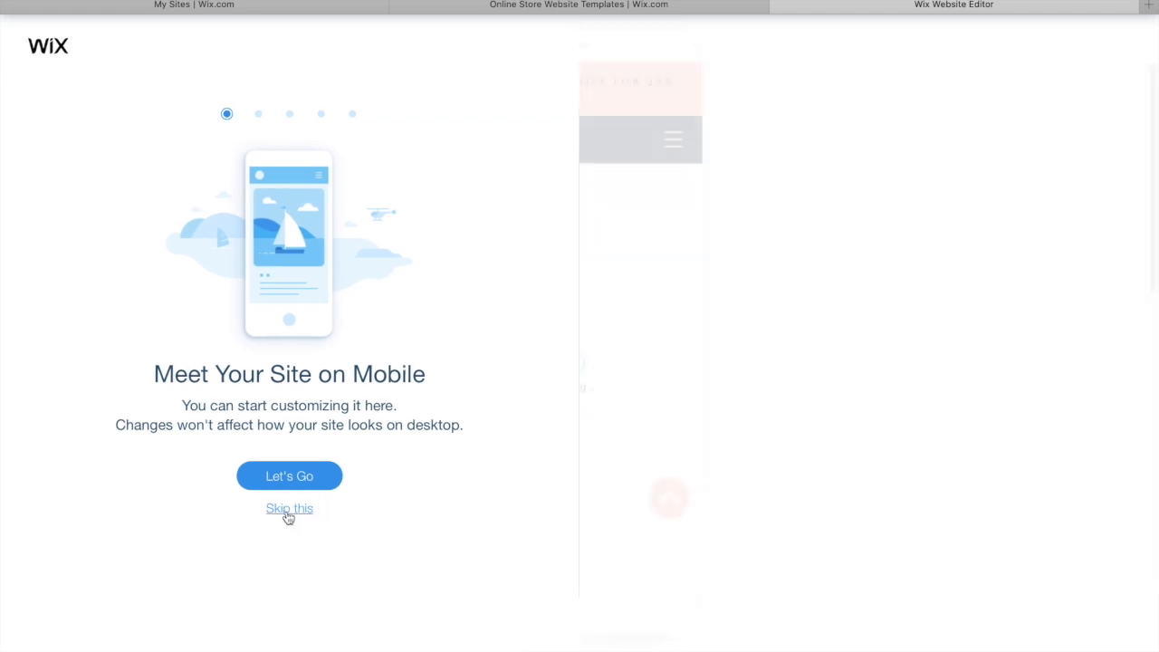
pyautogui.click(302, 512)
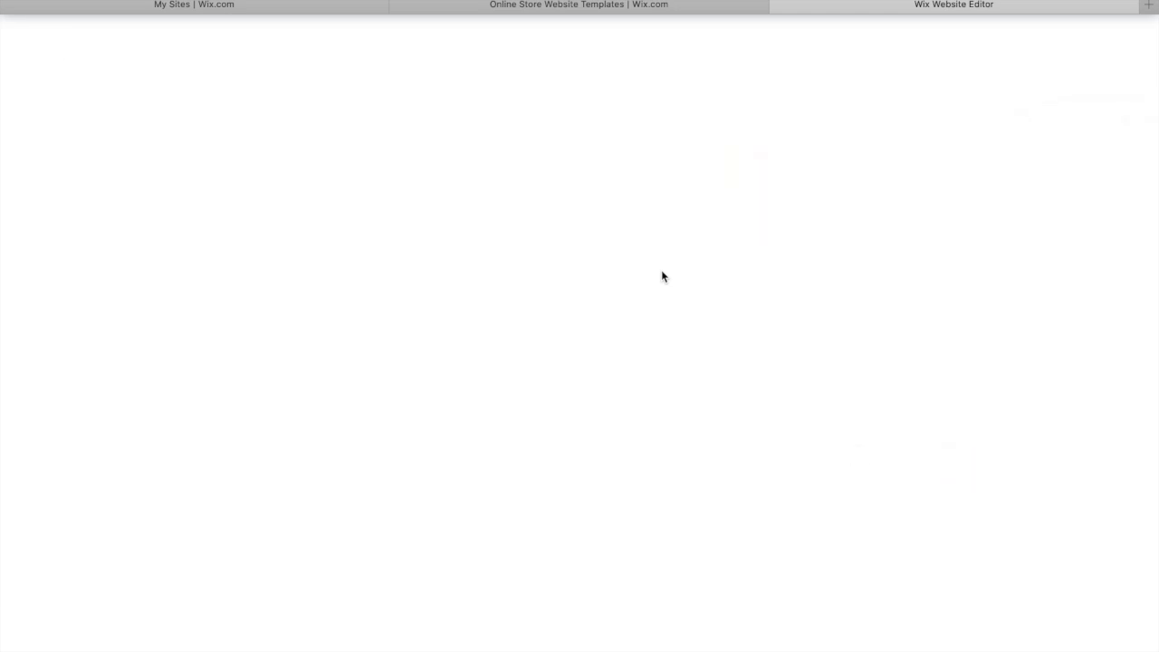
pyautogui.moveTo(1142, 179); pyautogui.dragTo(1139, 286)
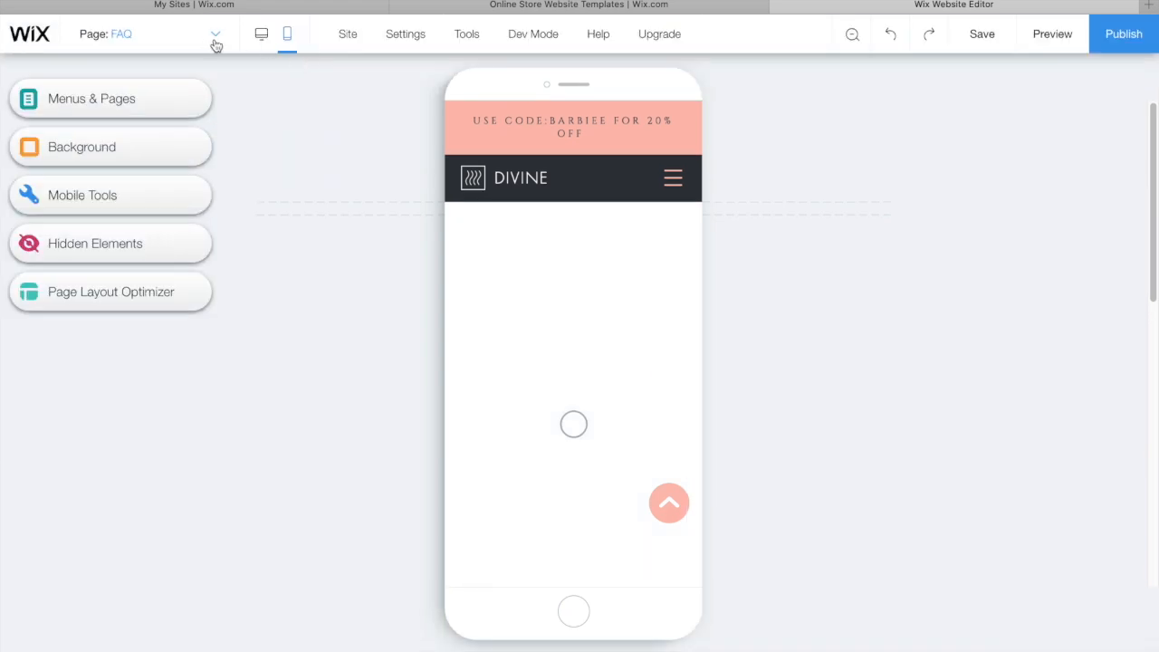
pyautogui.click(216, 42)
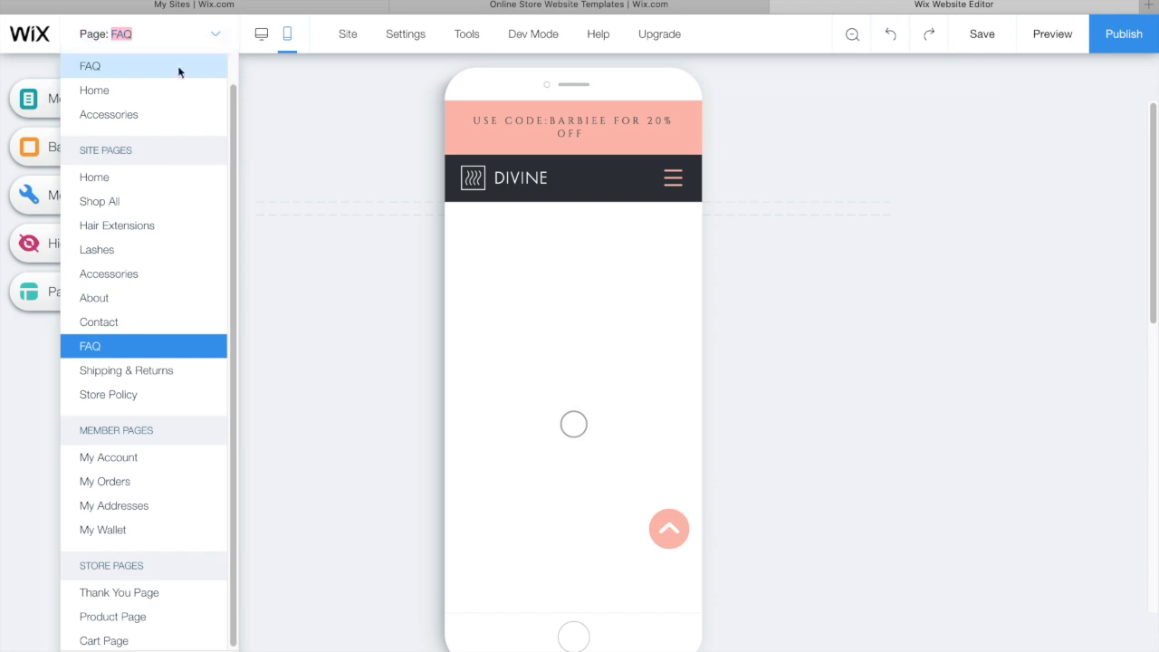
pyautogui.click(166, 101)
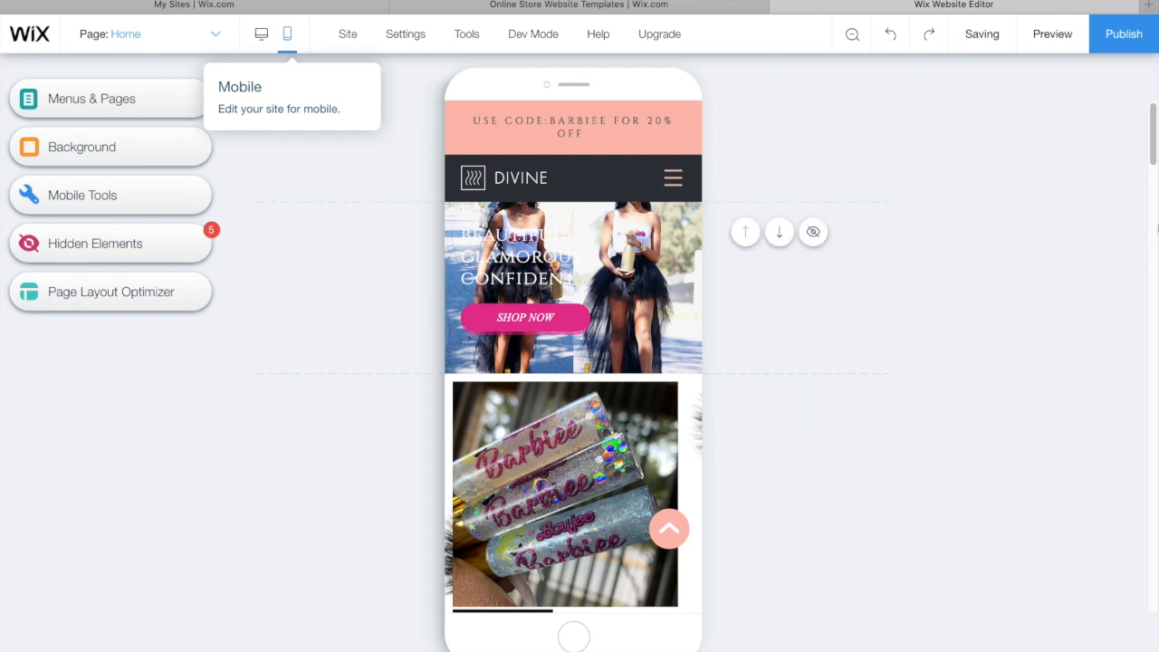
# Step: Move the TOP SELLER text onto the upper edge of the lip gloss photo and reduce its font size to 51px
pyautogui.moveTo(1154, 141); pyautogui.dragTo(1153, 165)
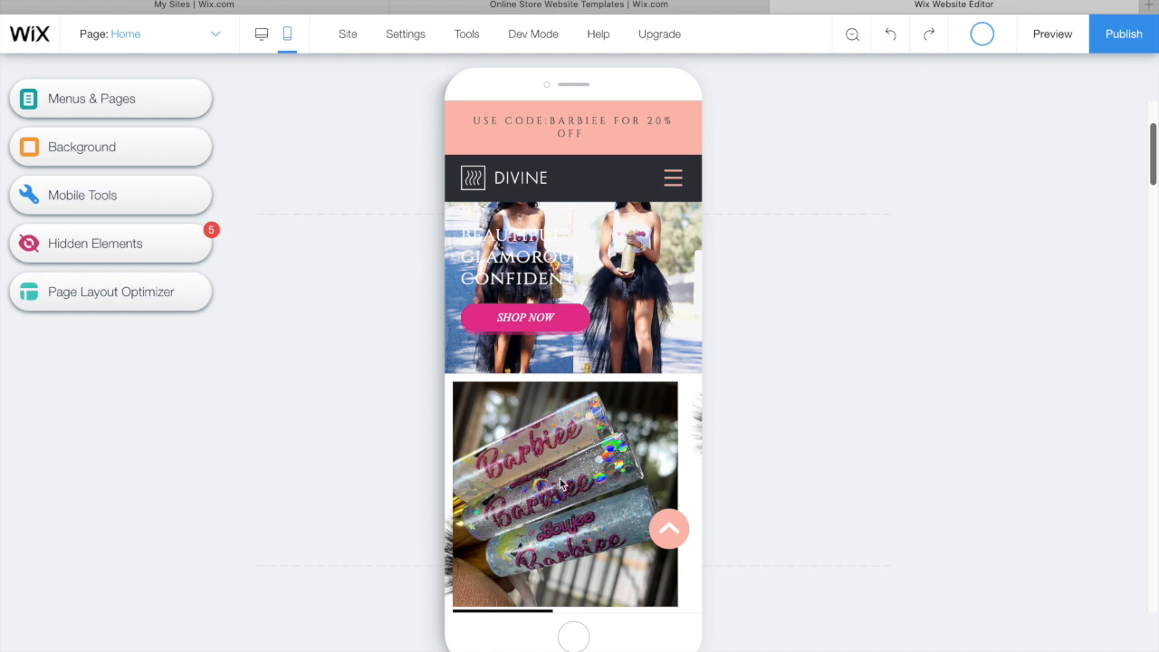
pyautogui.moveTo(1153, 147); pyautogui.dragTo(1154, 193)
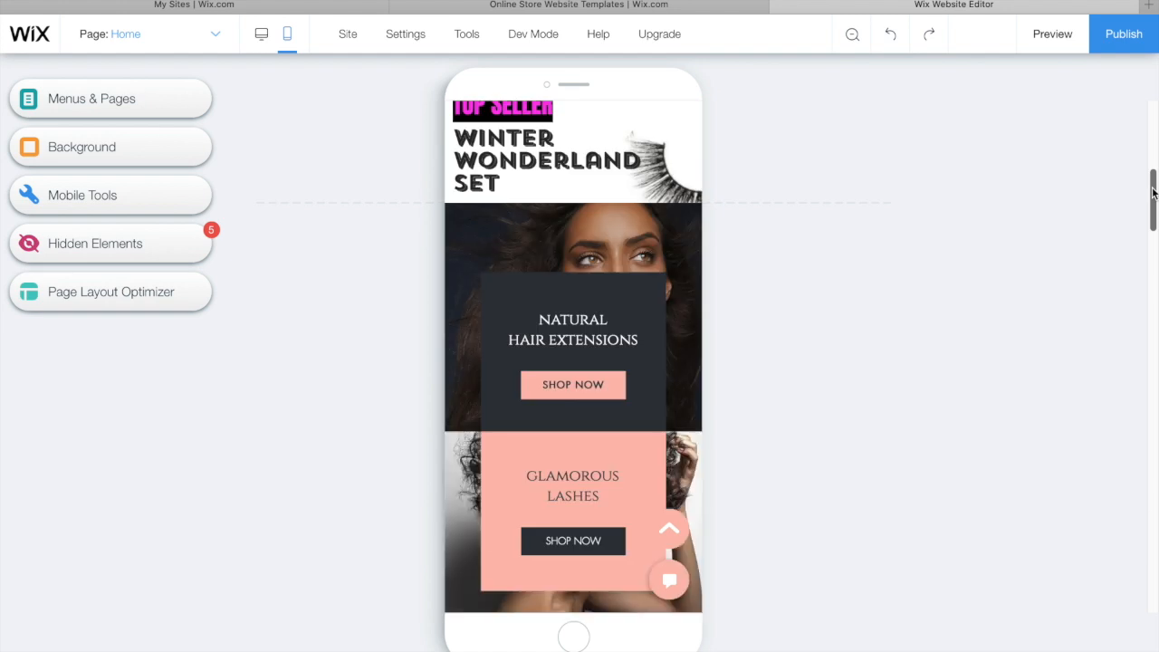
pyautogui.moveTo(1153, 193); pyautogui.dragTo(1154, 134)
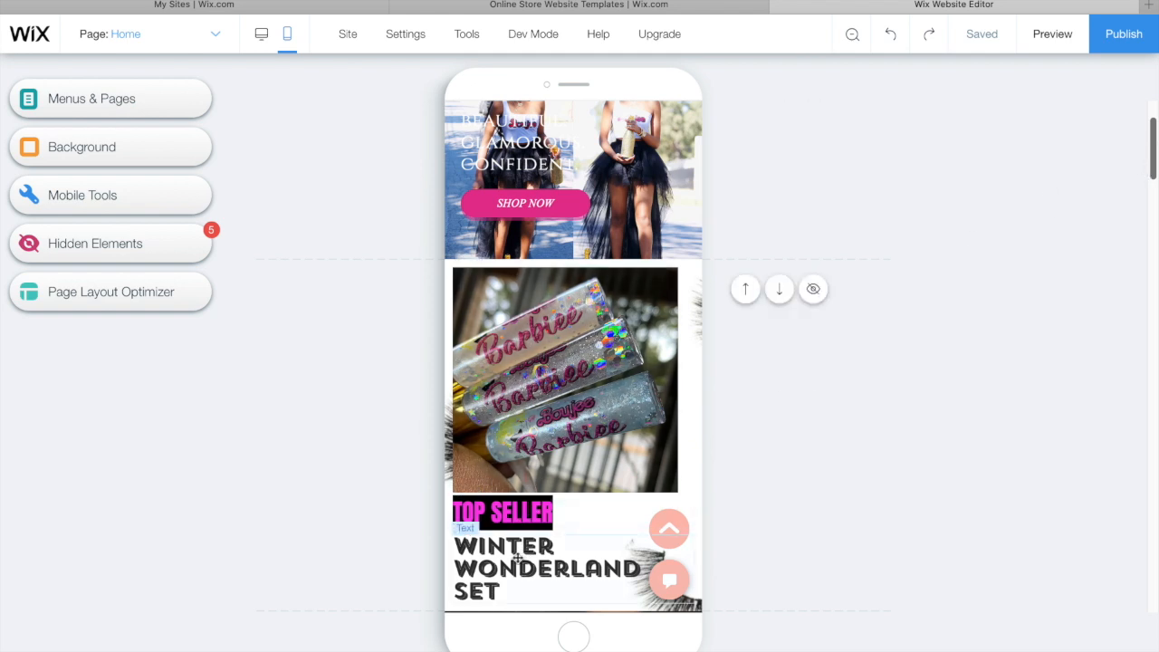
pyautogui.click(531, 512)
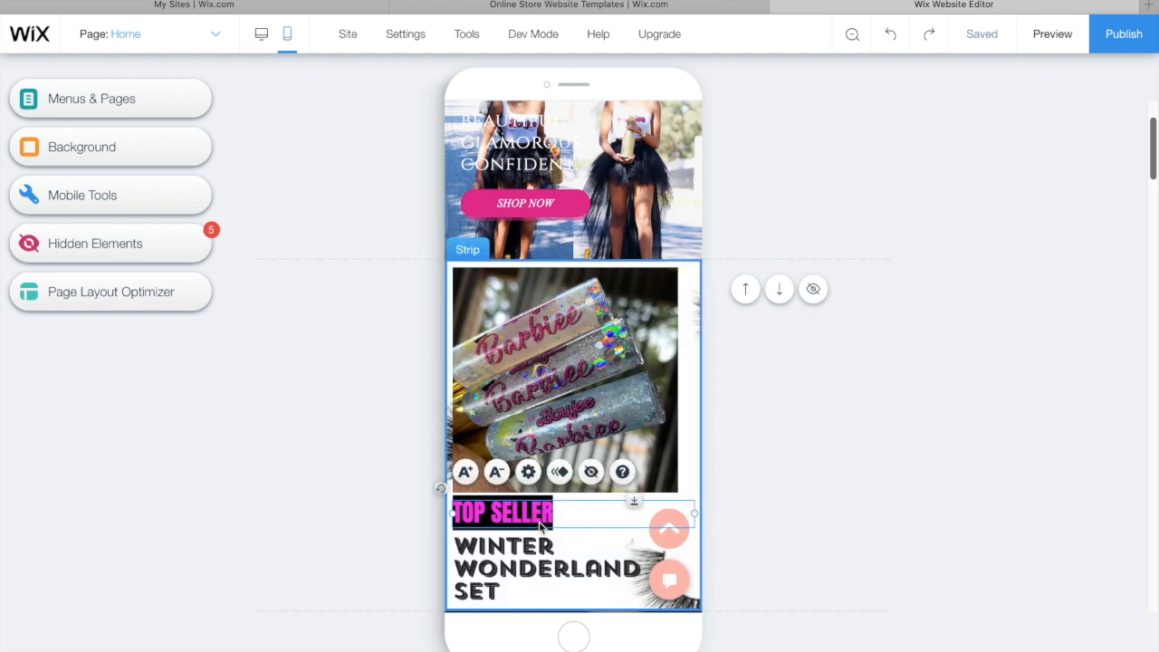
pyautogui.moveTo(535, 512); pyautogui.dragTo(537, 283)
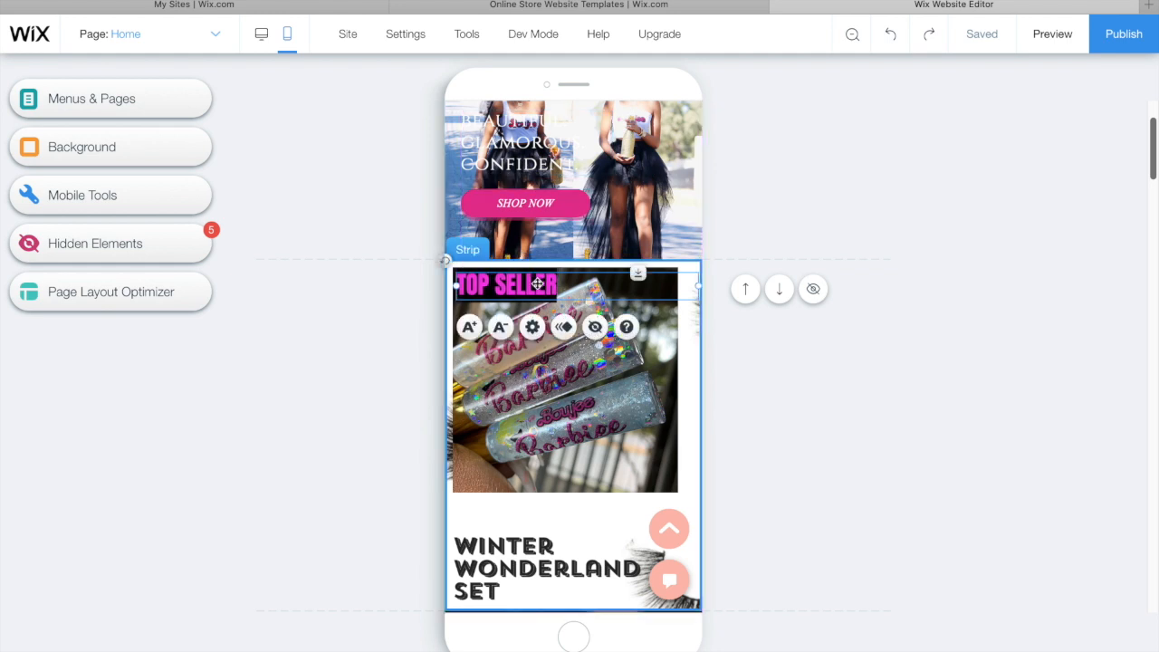
pyautogui.click(469, 328)
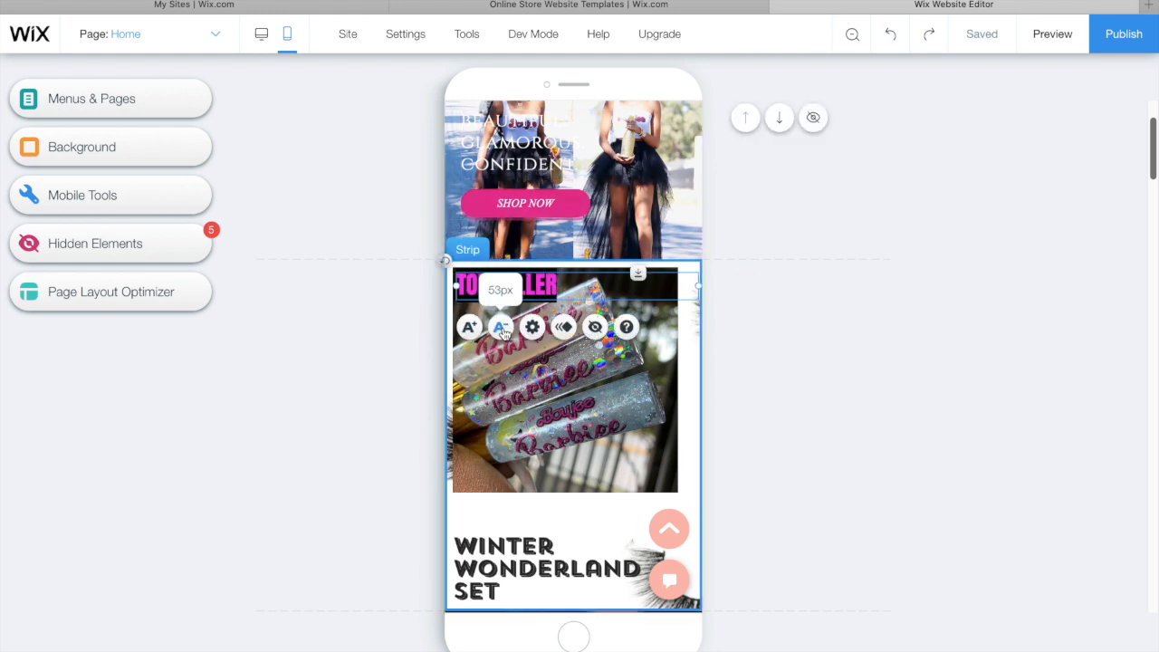
pyautogui.click(501, 329)
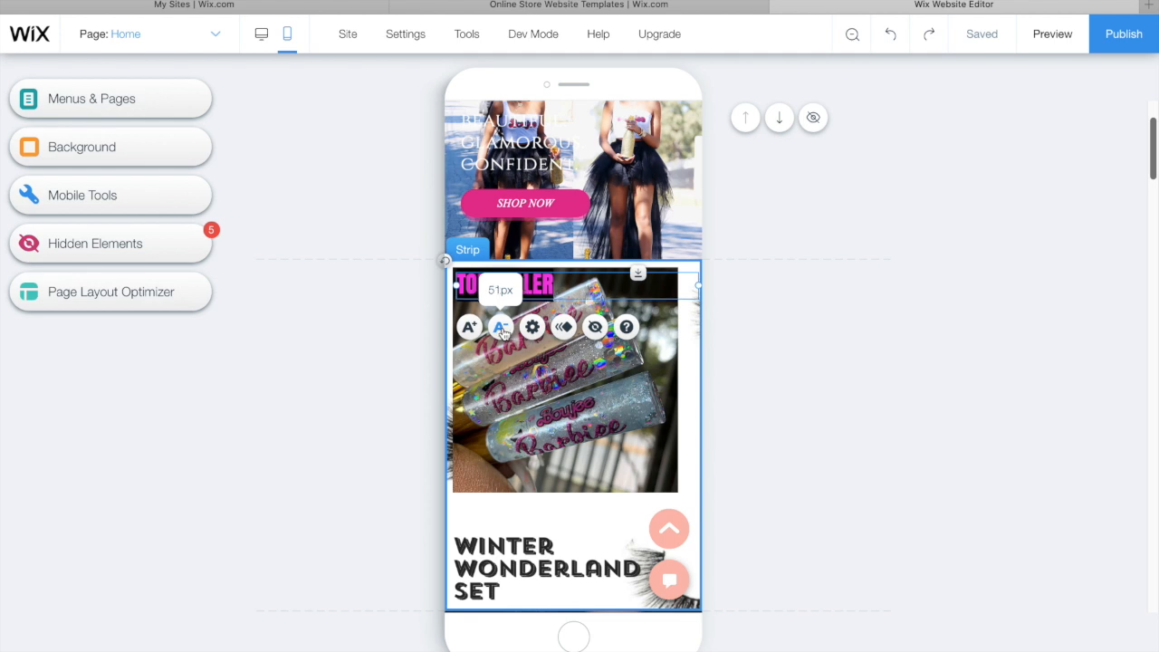
pyautogui.click(498, 332)
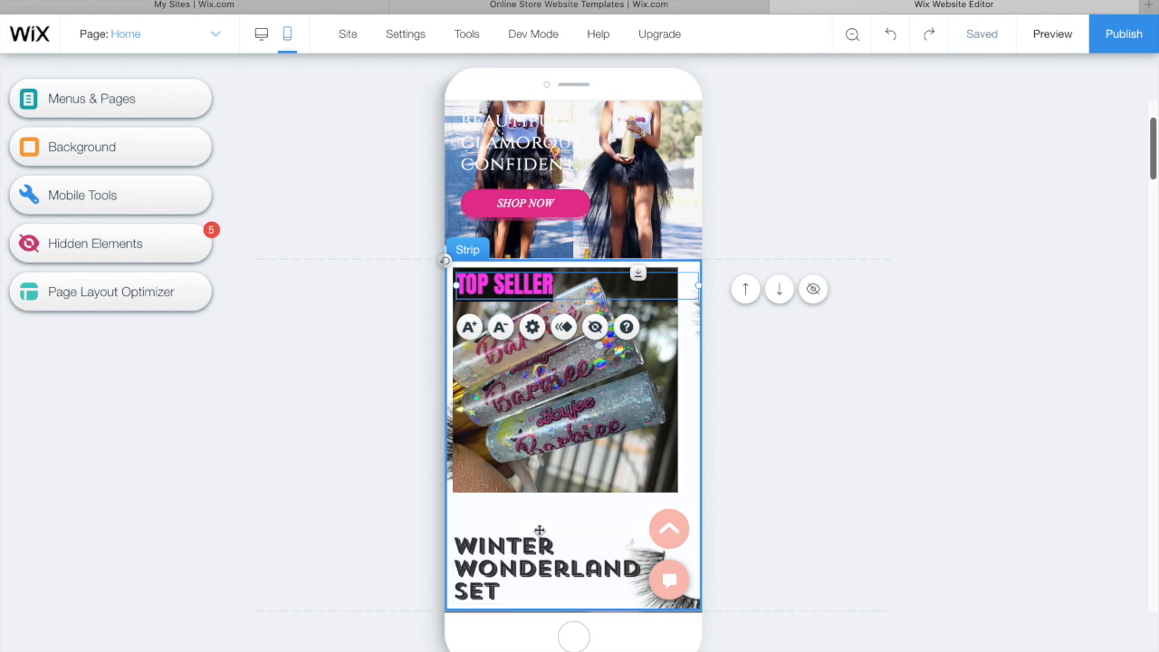
# Step: Reduce the WINTER WONDERLAND SET heading's font size to 38px in the mobile layout
pyautogui.click(520, 554)
pyautogui.click(520, 554)
pyautogui.click(499, 509)
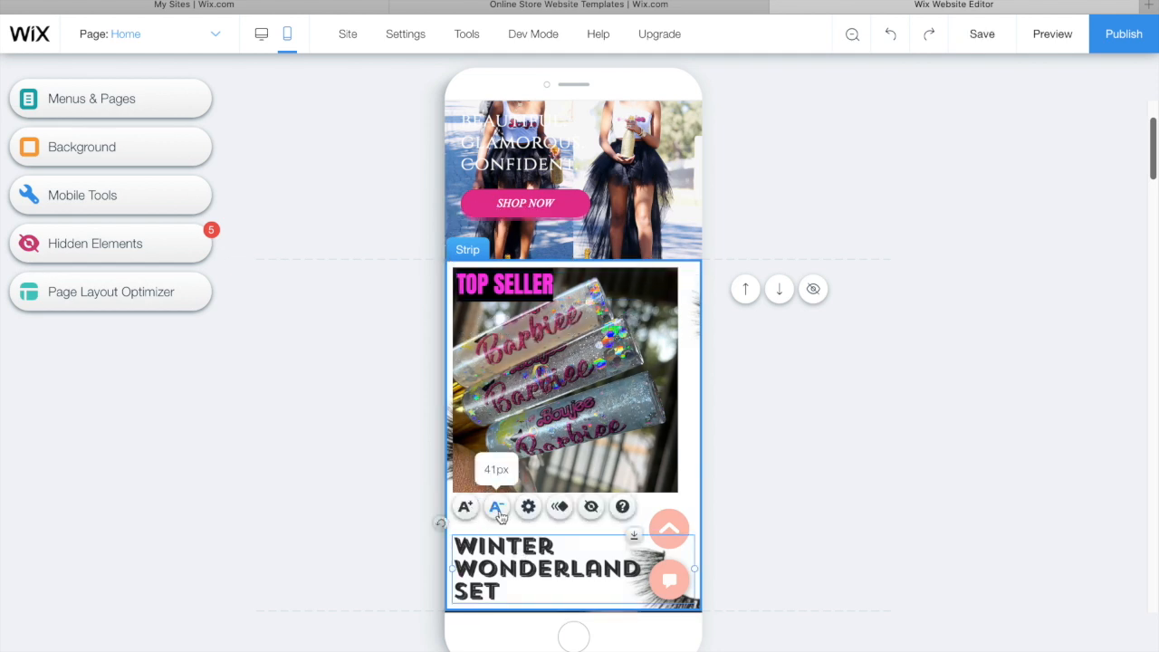
pyautogui.click(497, 508)
pyautogui.click(497, 508)
pyautogui.click(497, 508)
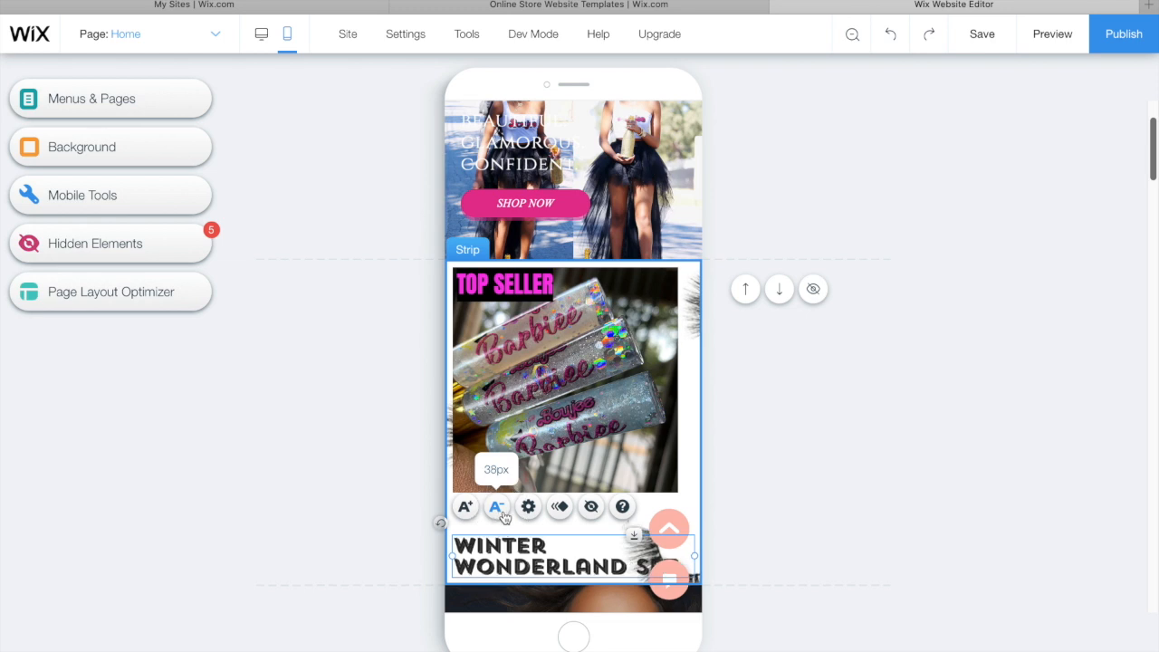
# Step: Reduce the WINTER WONDERLAND SET heading to 37px and move it onto the lower edge of the lip gloss photo
pyautogui.click(499, 510)
pyautogui.moveTo(521, 547); pyautogui.dragTo(516, 460)
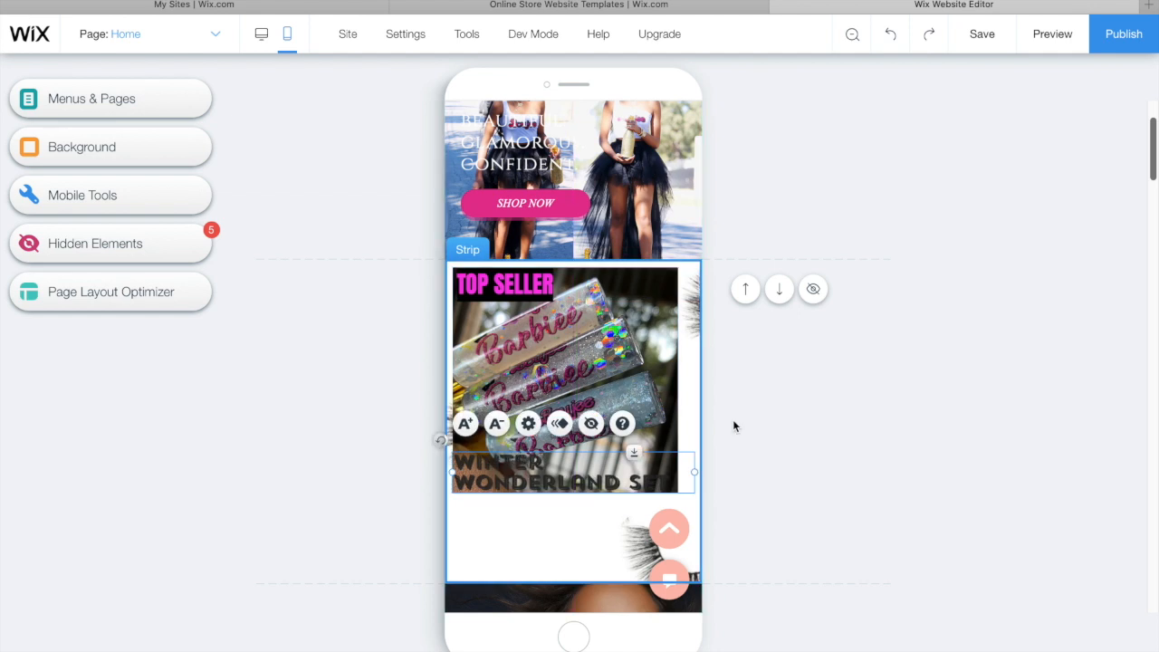
pyautogui.click(851, 403)
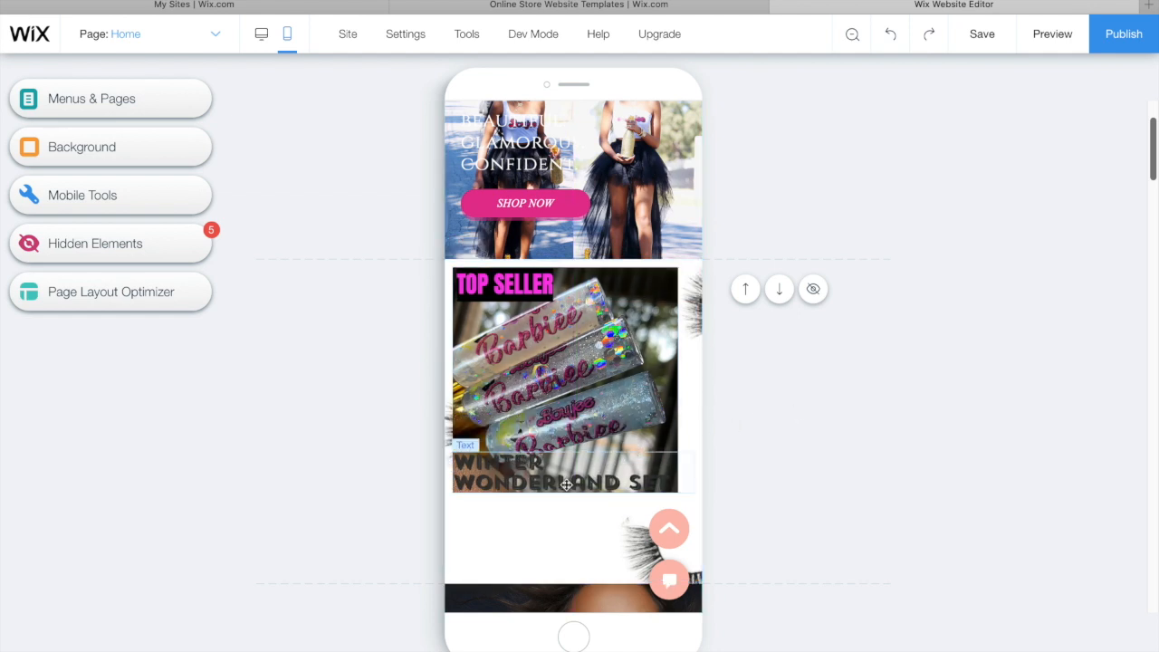
# Step: Set the mobile text color of the WINTER WONDERLAND SET heading to white and close its text settings
pyautogui.click(533, 478)
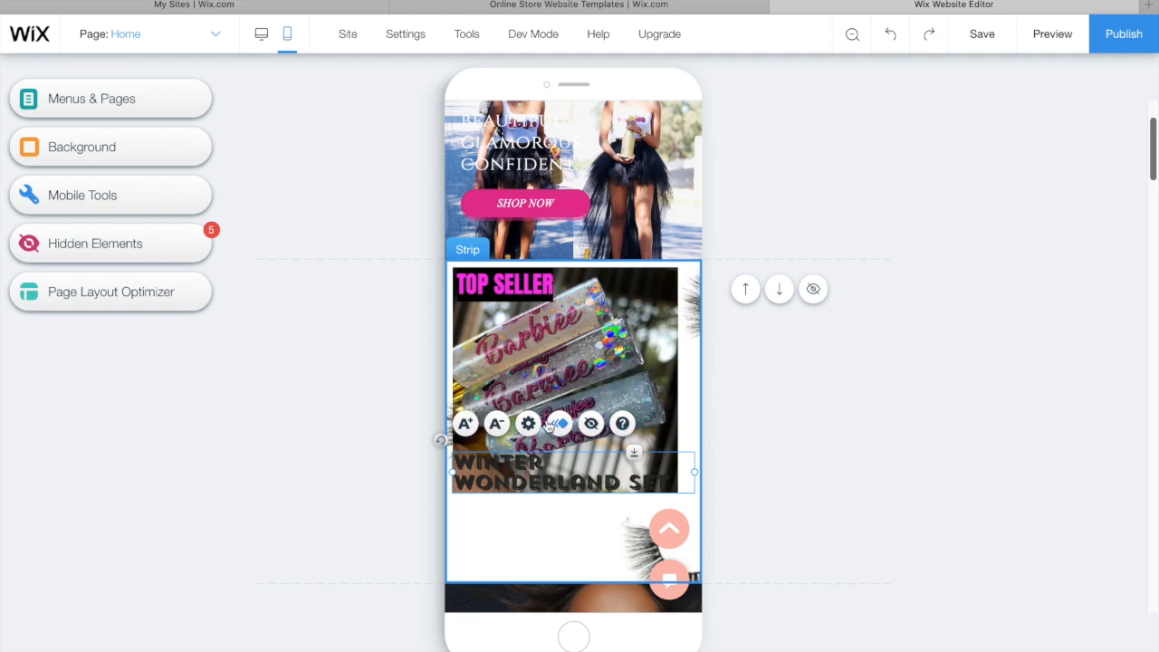
pyautogui.click(528, 425)
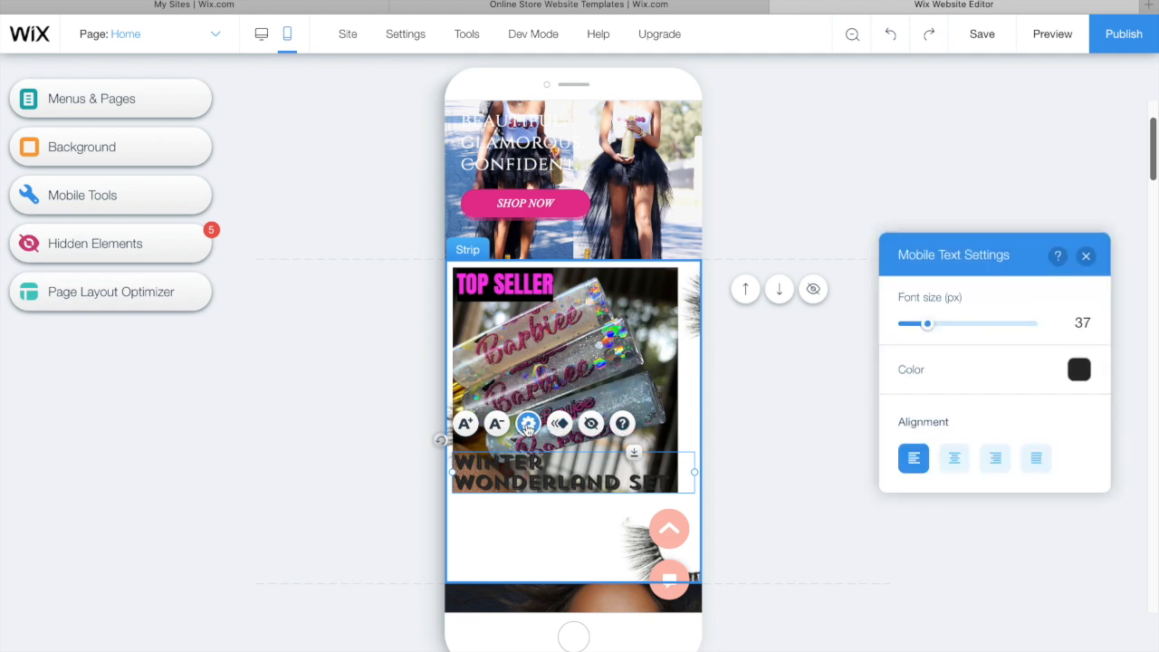
pyautogui.click(1076, 383)
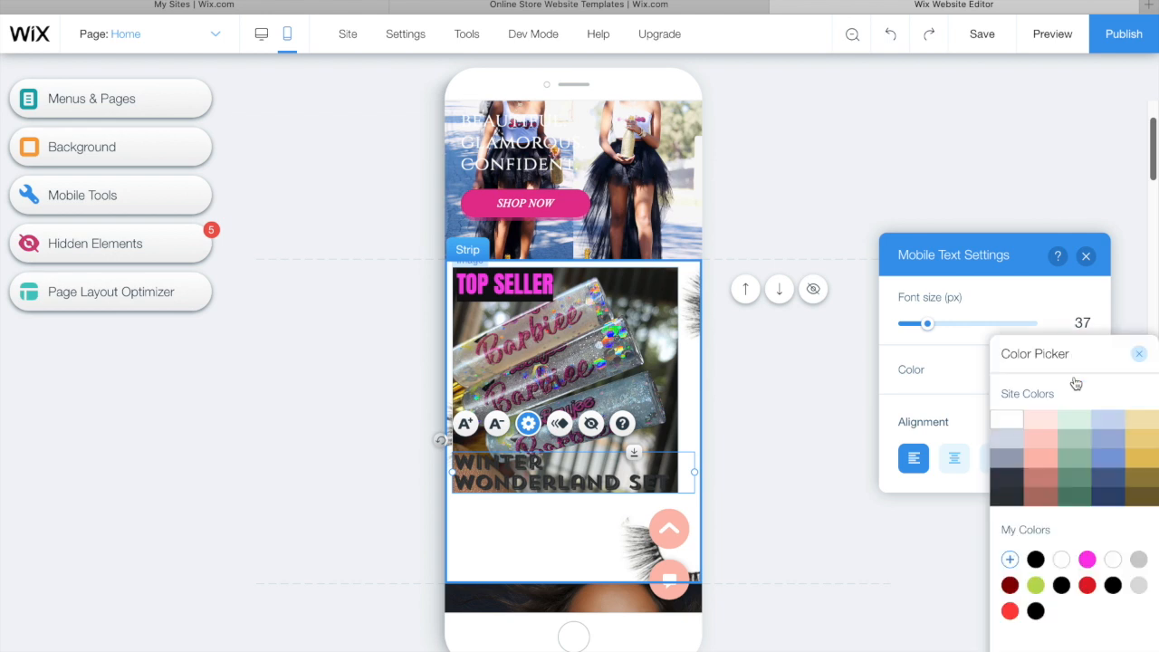
pyautogui.click(1012, 424)
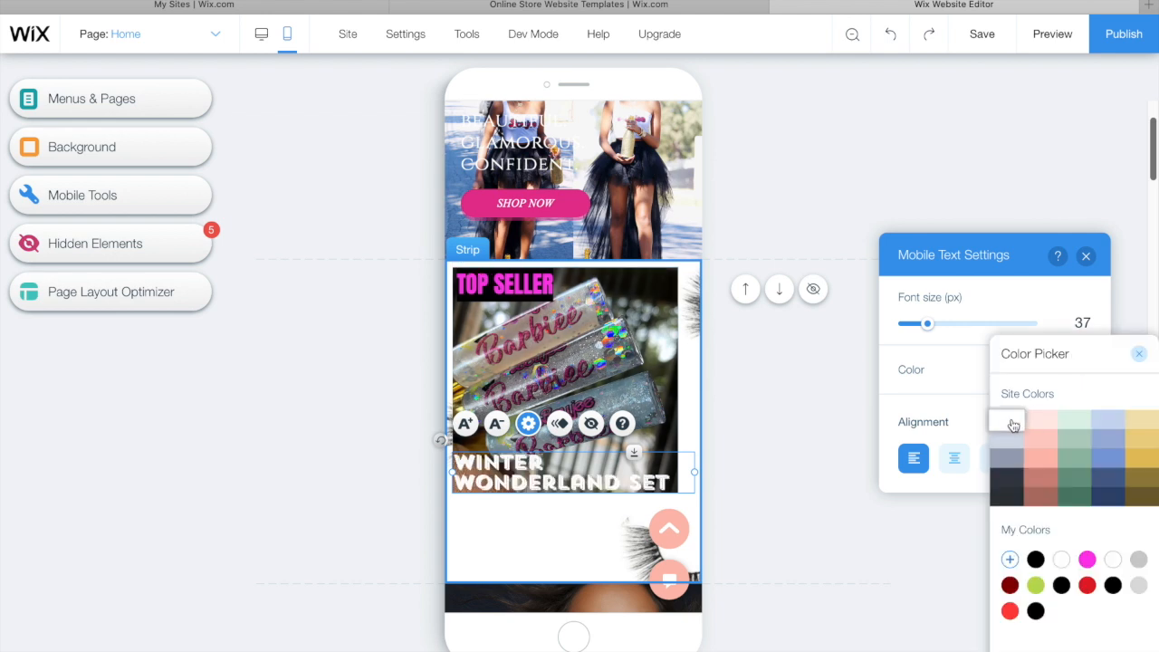
pyautogui.click(801, 503)
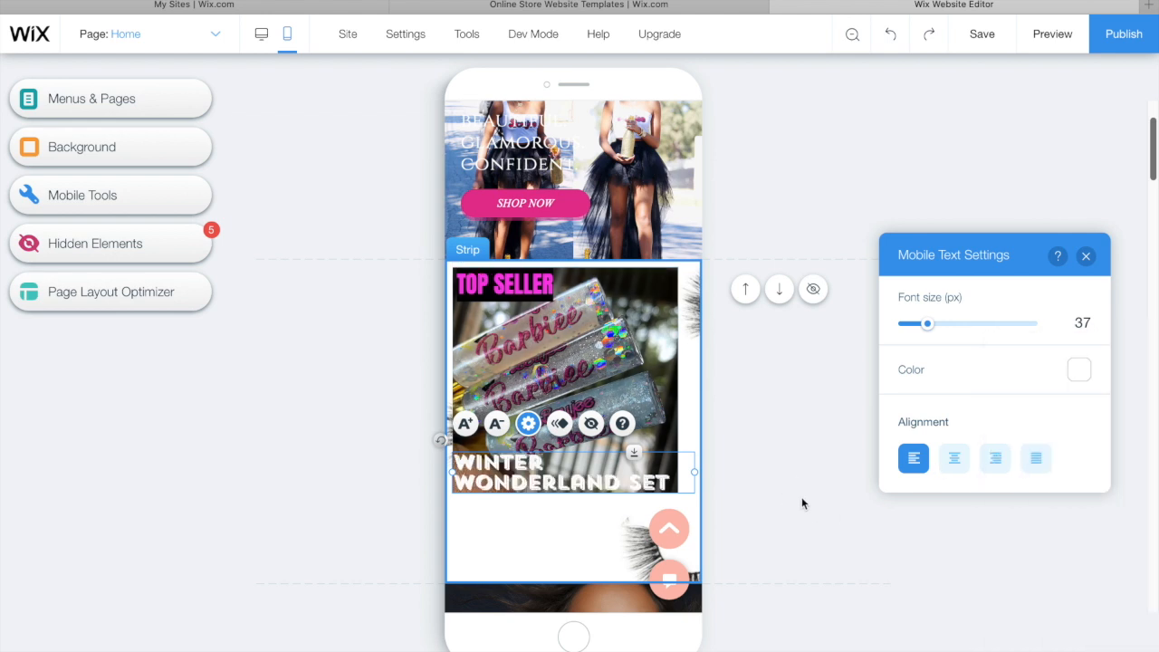
pyautogui.click(1086, 257)
pyautogui.click(1011, 308)
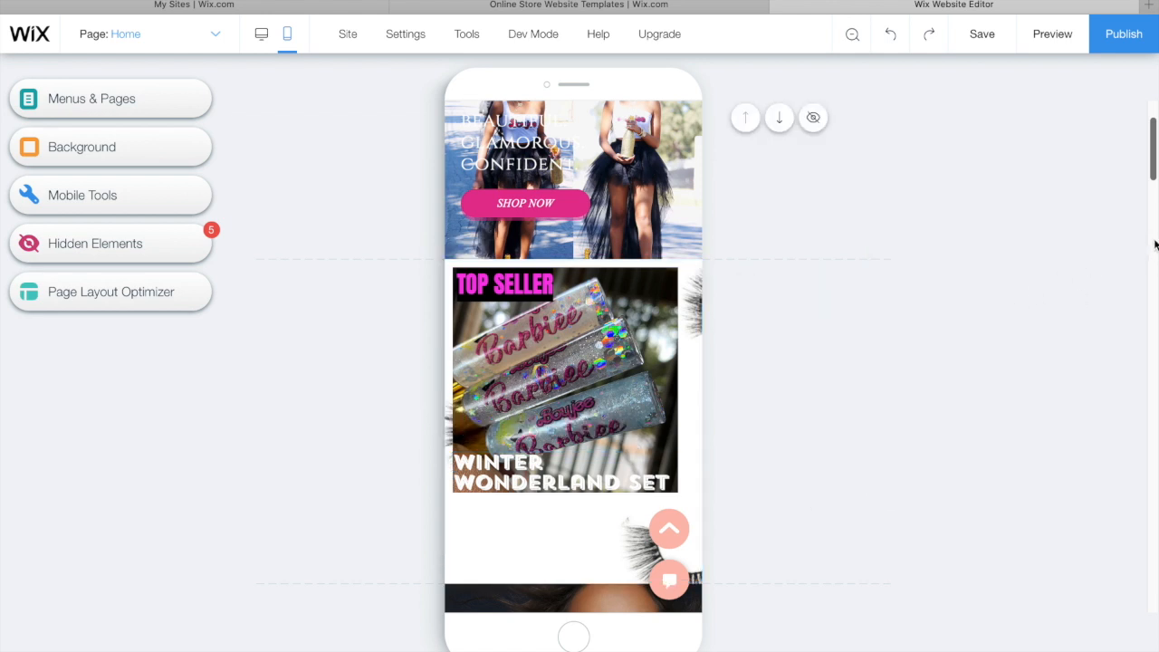
# Step: Shorten the TOP SELLER strip to end just below the lip gloss photo and delete the empty space beneath it
pyautogui.scroll(-2, 1154, 182)
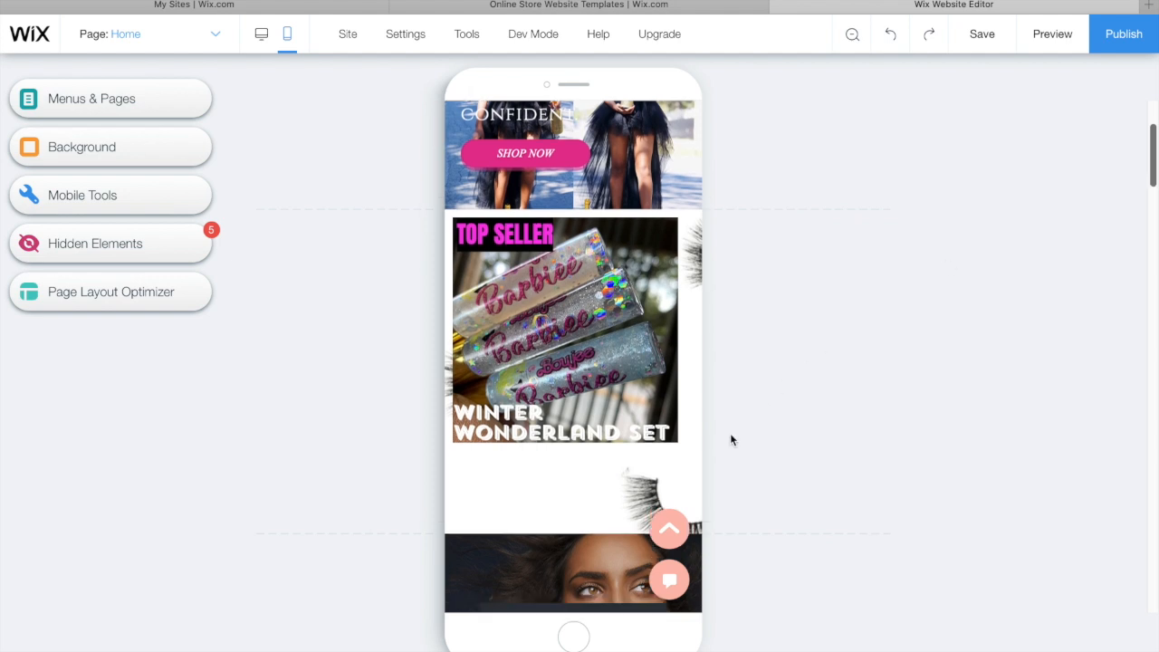
pyautogui.click(589, 483)
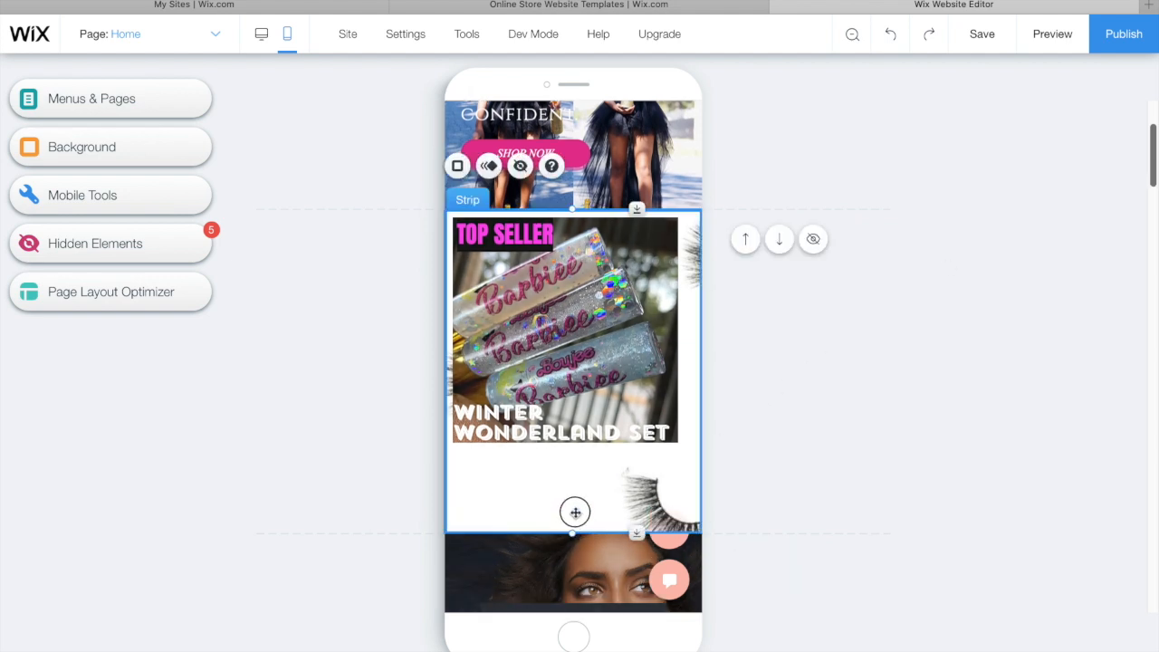
pyautogui.moveTo(574, 494); pyautogui.dragTo(576, 454)
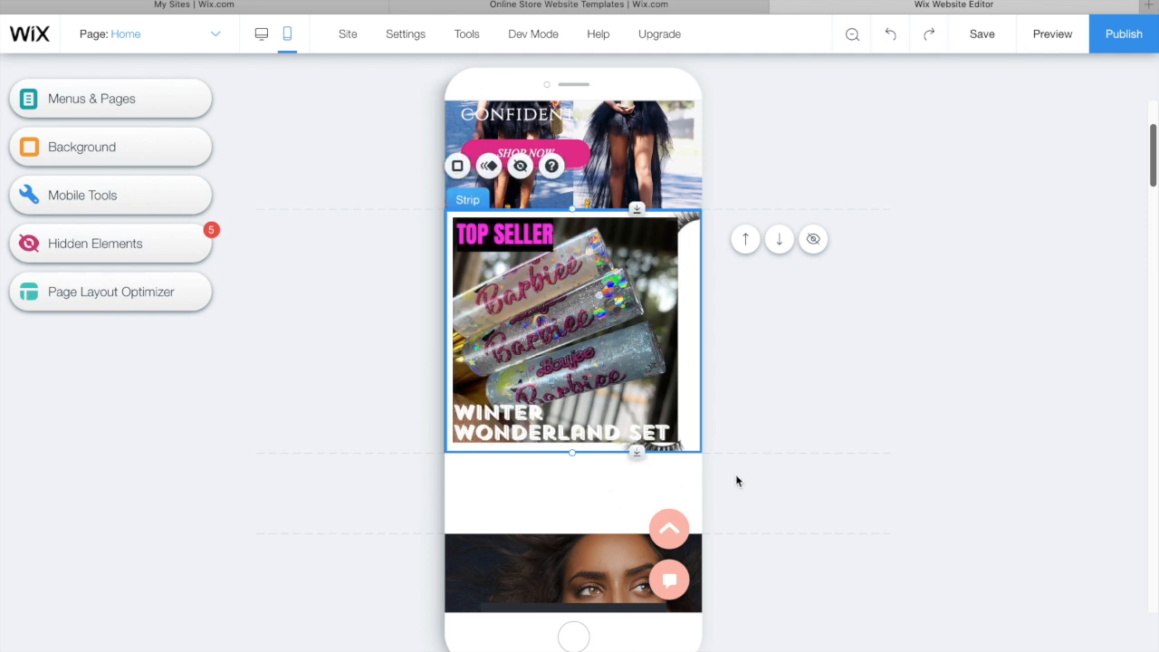
pyautogui.moveTo(589, 500)
pyautogui.click(776, 485)
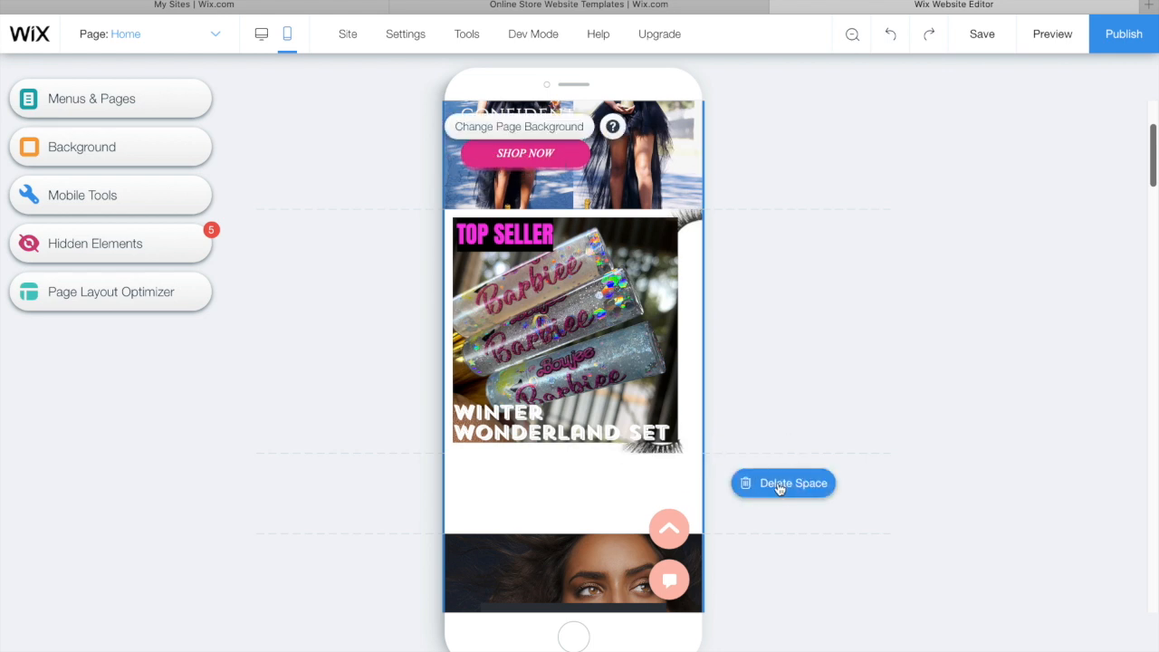
pyautogui.click(779, 485)
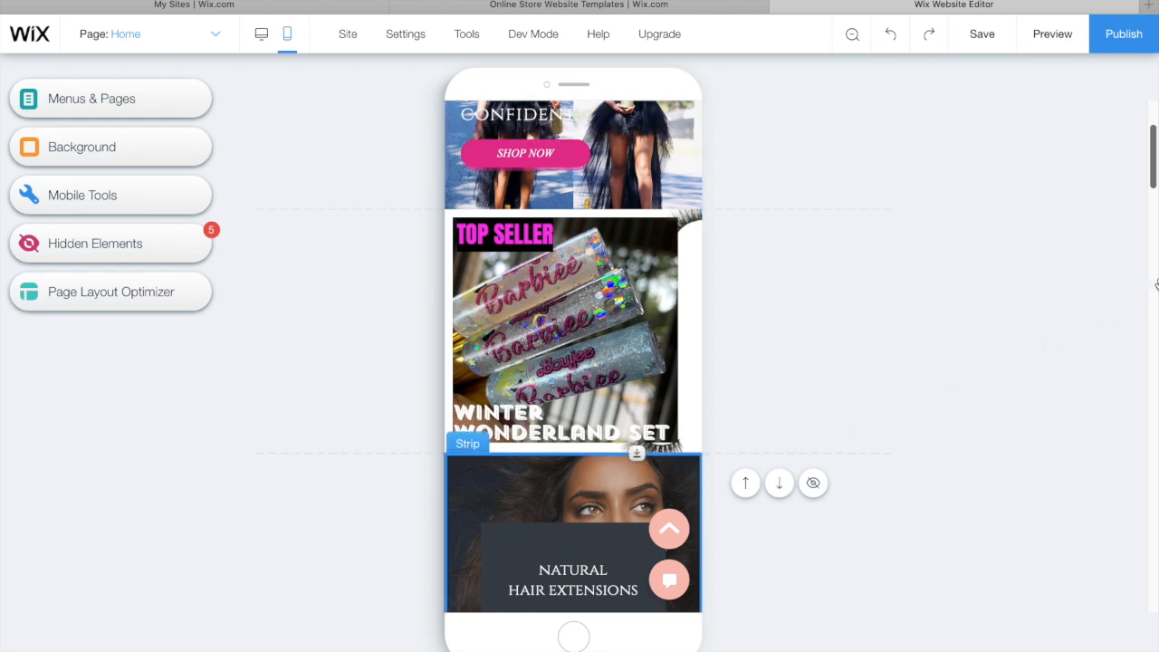
# Step: Look over the rest of the mobile Home page, and open the Shop All page to view its product gallery
pyautogui.click(1150, 186)
pyautogui.moveTo(1150, 185); pyautogui.dragTo(1142, 259)
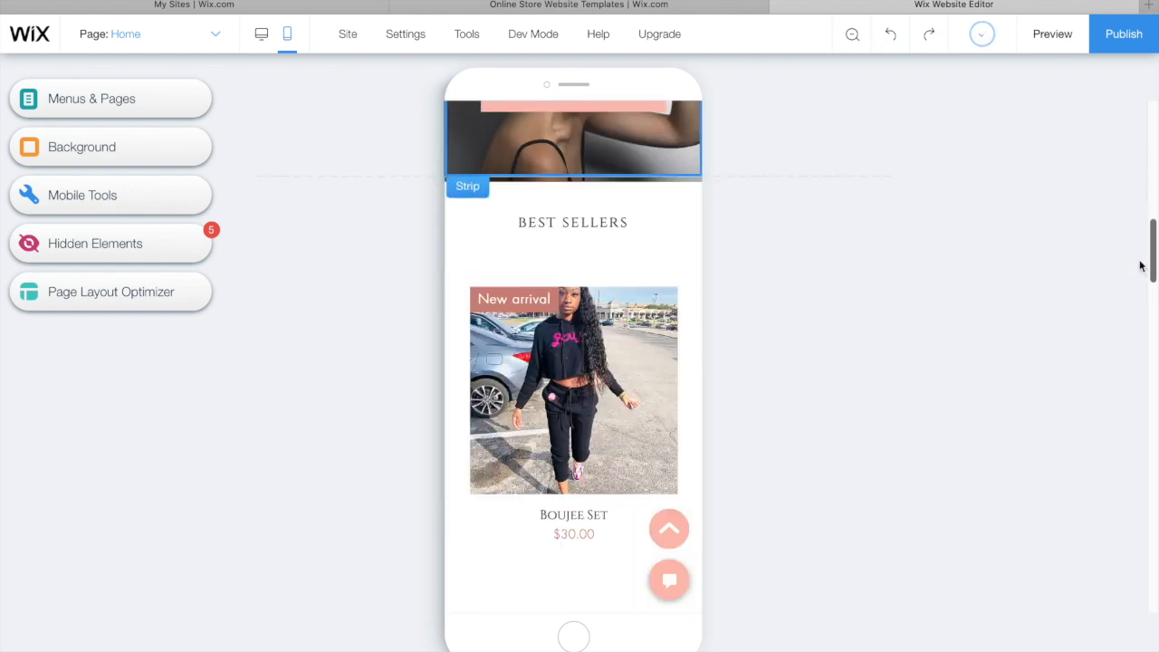
pyautogui.click(640, 411)
pyautogui.scroll(-1, 1150, 303)
pyautogui.moveTo(1150, 303); pyautogui.dragTo(1150, 109)
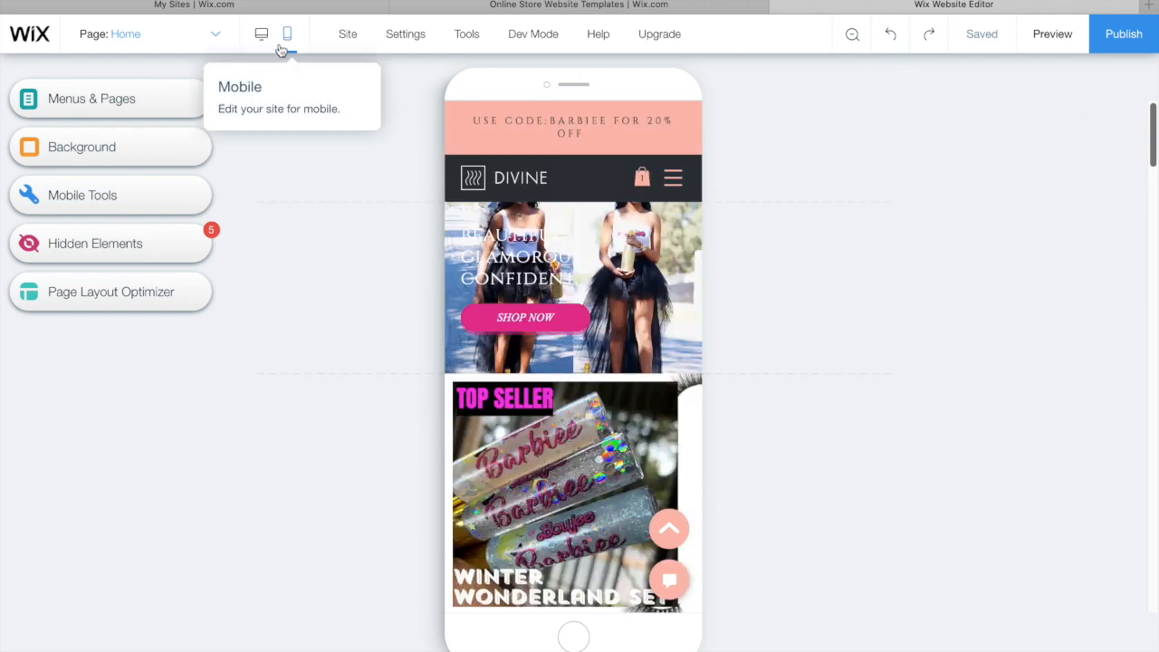
pyautogui.click(213, 37)
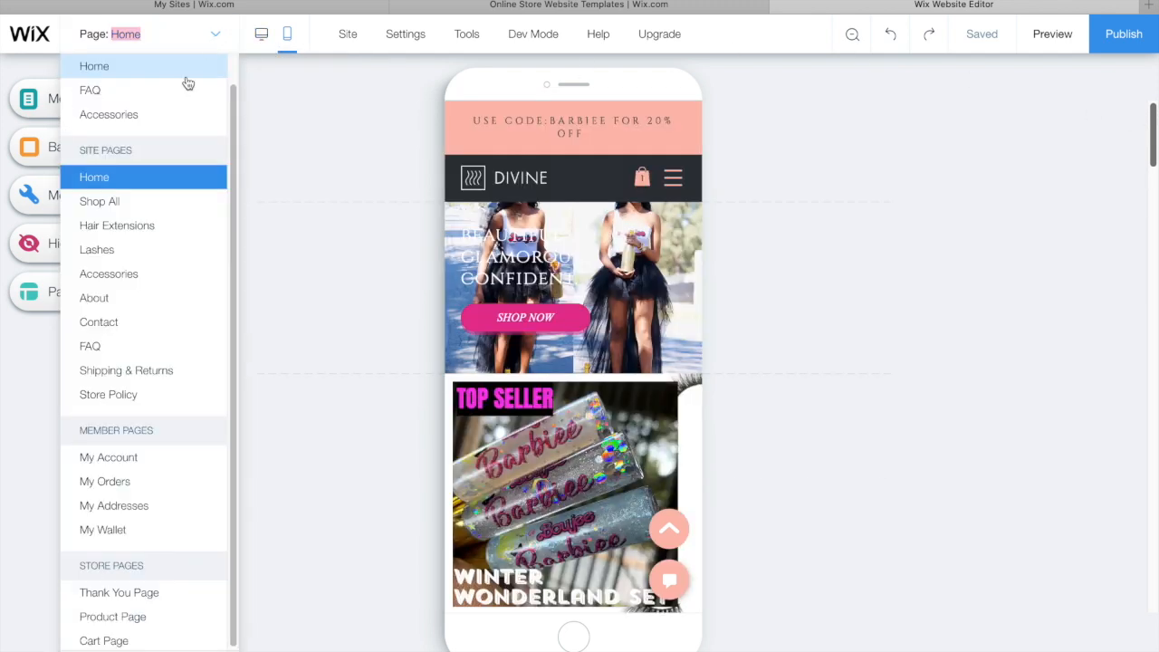
pyautogui.click(152, 207)
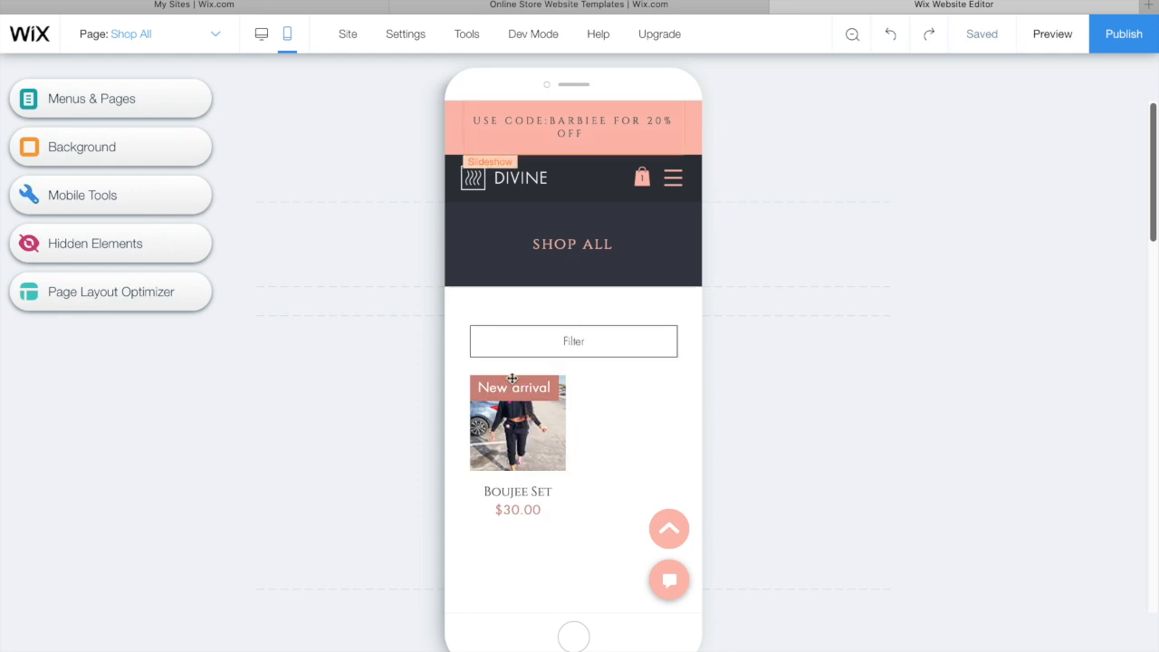
pyautogui.click(510, 444)
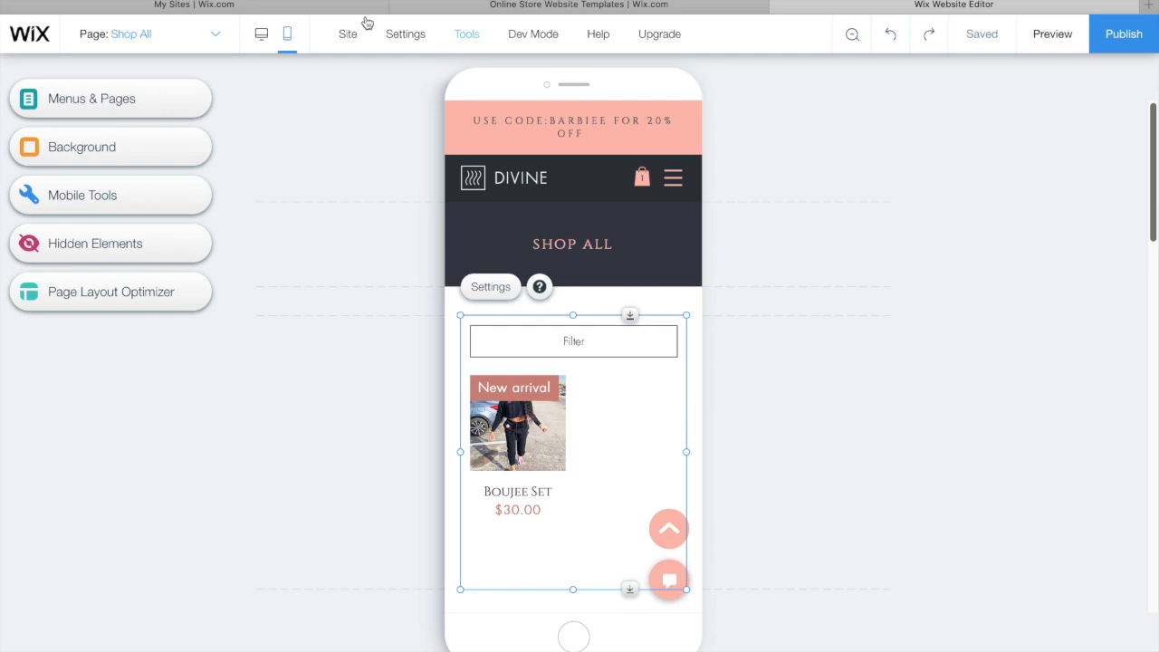
# Step: Return to the desktop editor and view the Store Shipping settings in the store dashboard, closing the dashboard when done
pyautogui.click(260, 45)
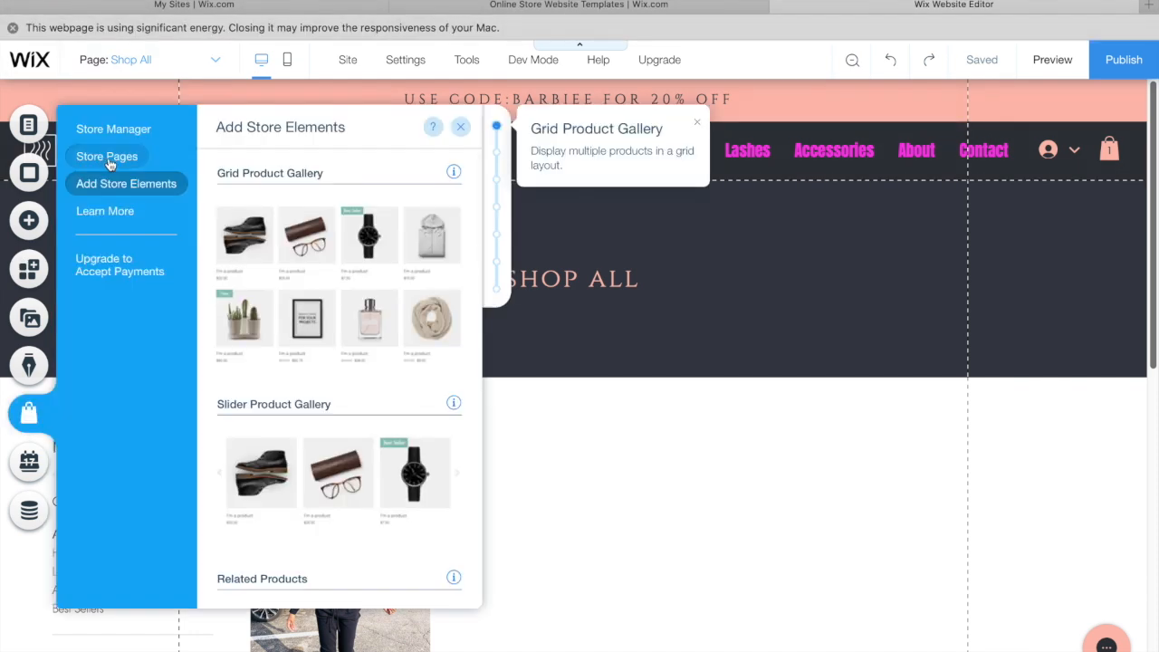
pyautogui.click(108, 161)
pyautogui.click(129, 137)
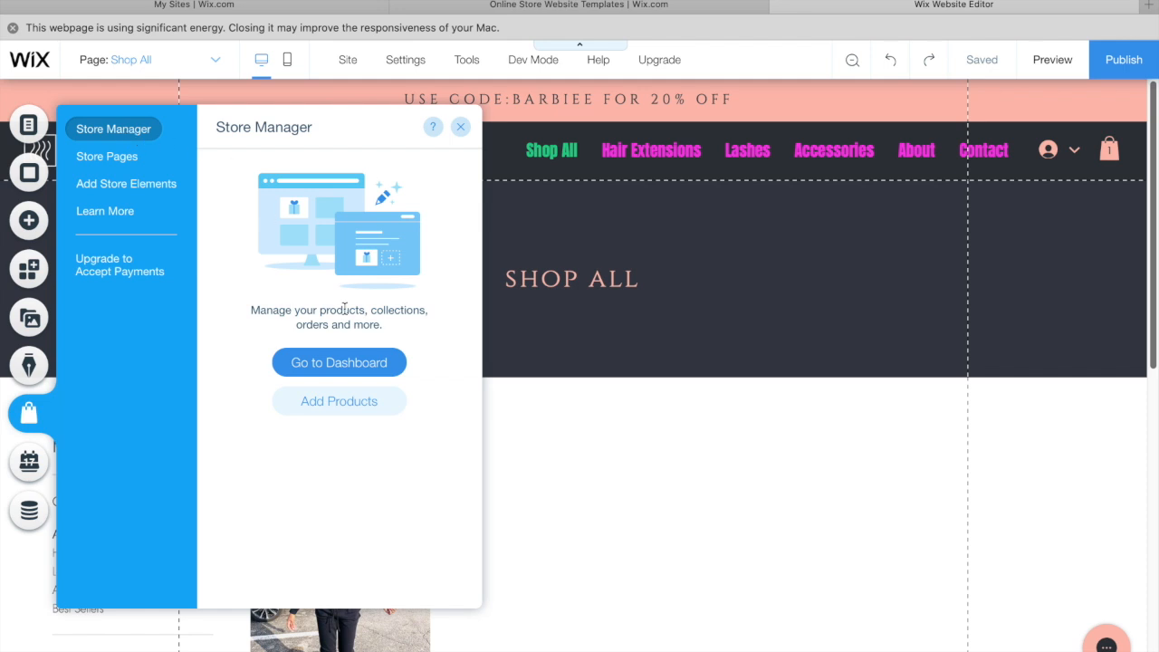
pyautogui.click(348, 369)
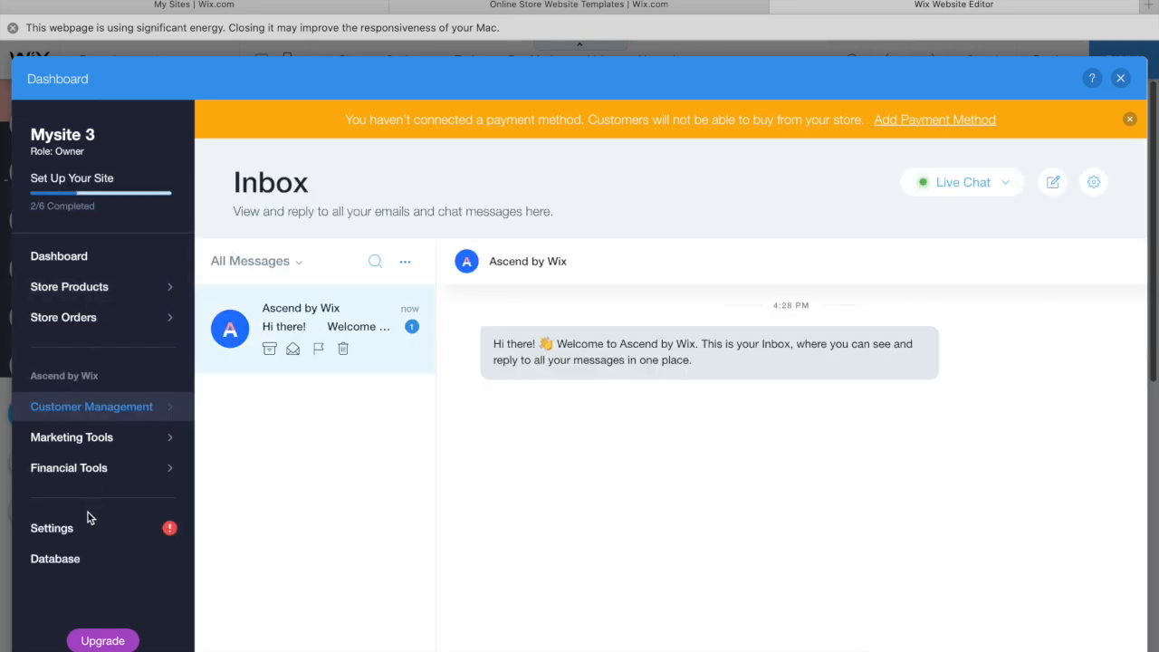
pyautogui.click(76, 533)
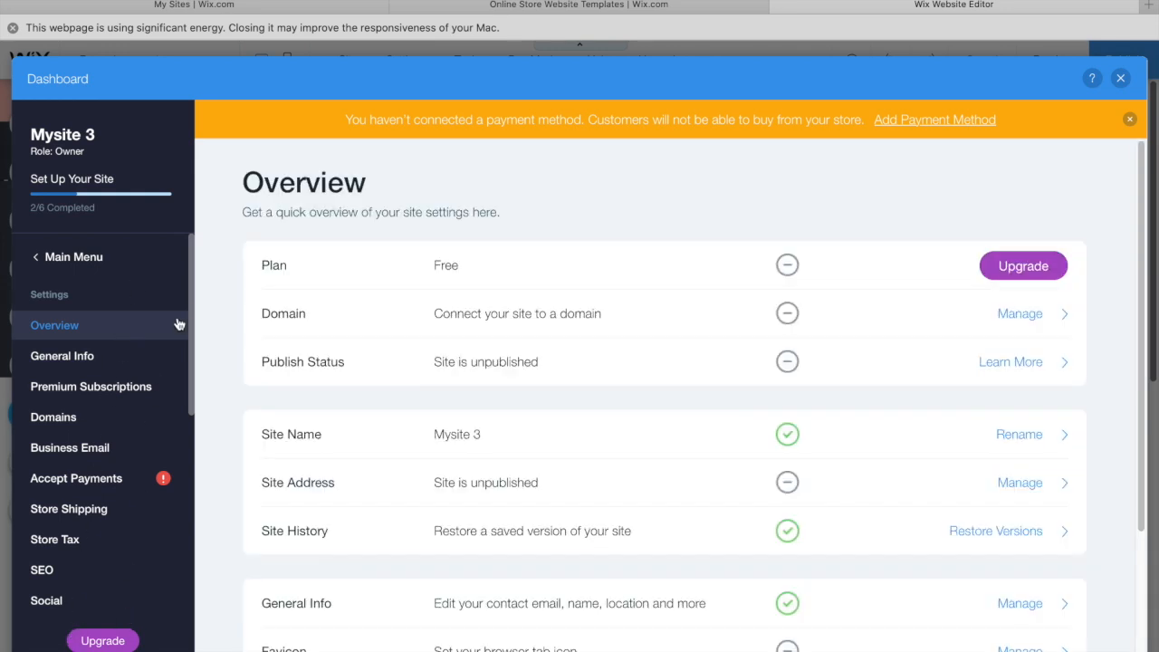
pyautogui.moveTo(190, 287); pyautogui.dragTo(182, 321)
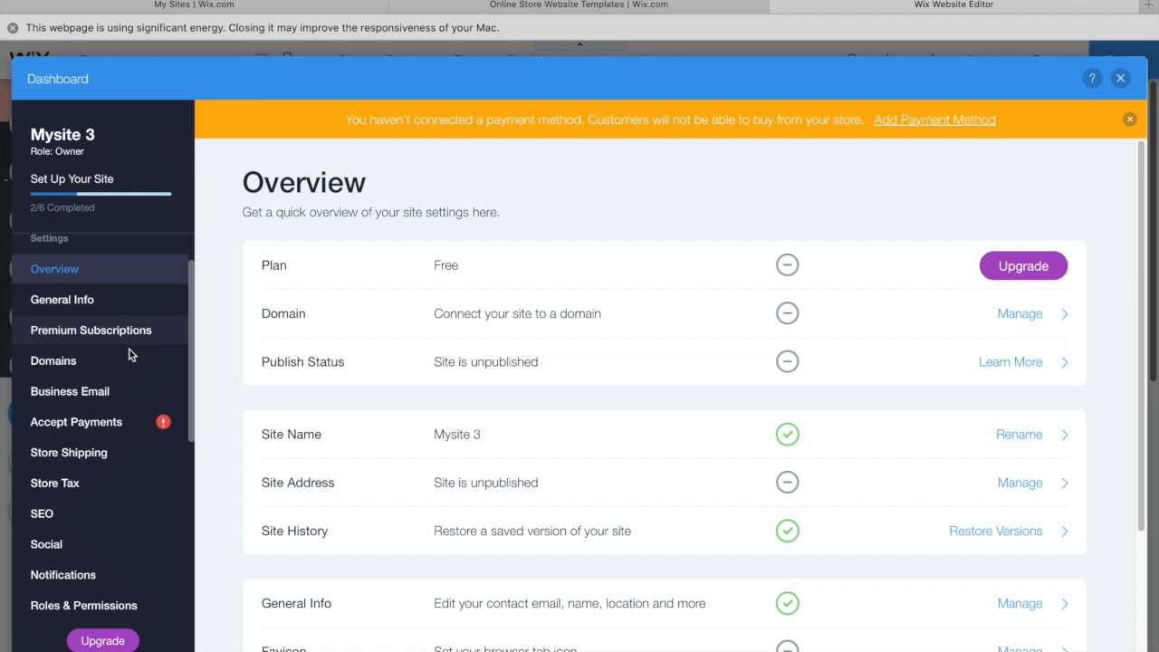
pyautogui.click(70, 460)
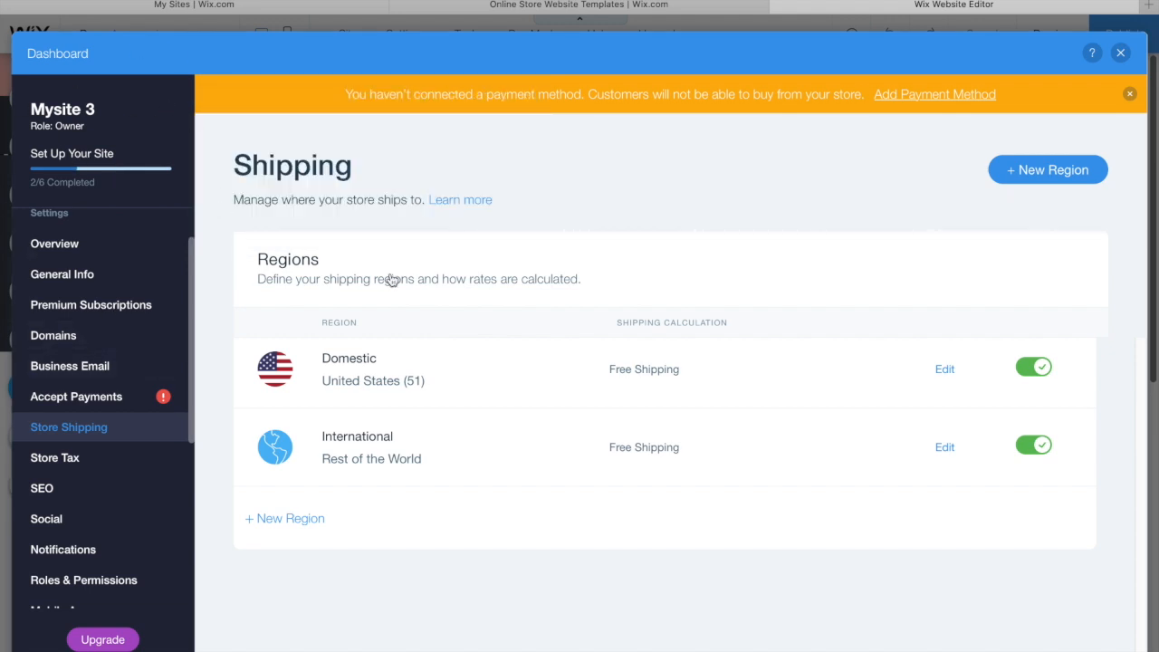
pyautogui.click(1120, 52)
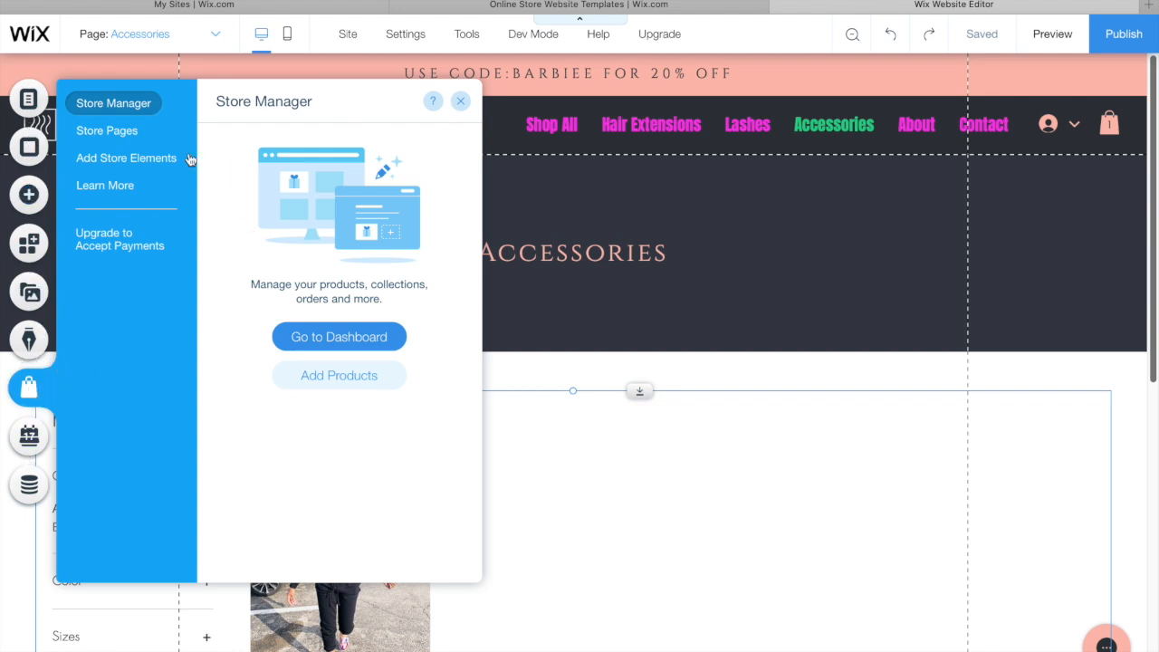
# Step: Reopen the dashboard from the Store Manager and go to the Store Shipping settings
pyautogui.click(334, 345)
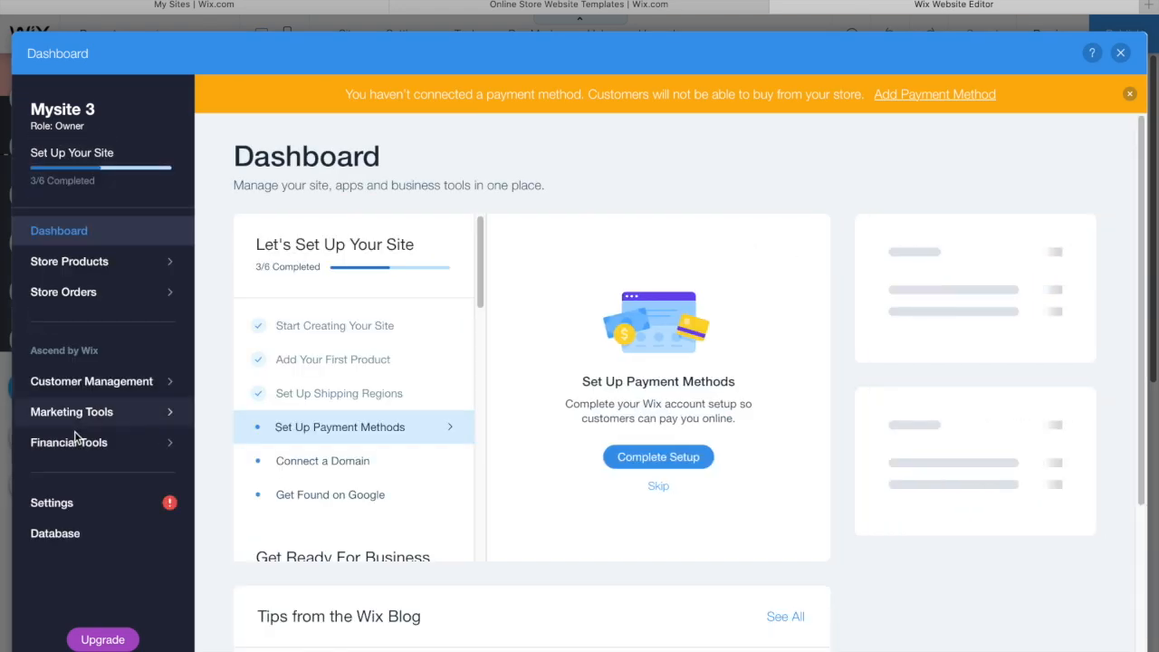
pyautogui.click(52, 504)
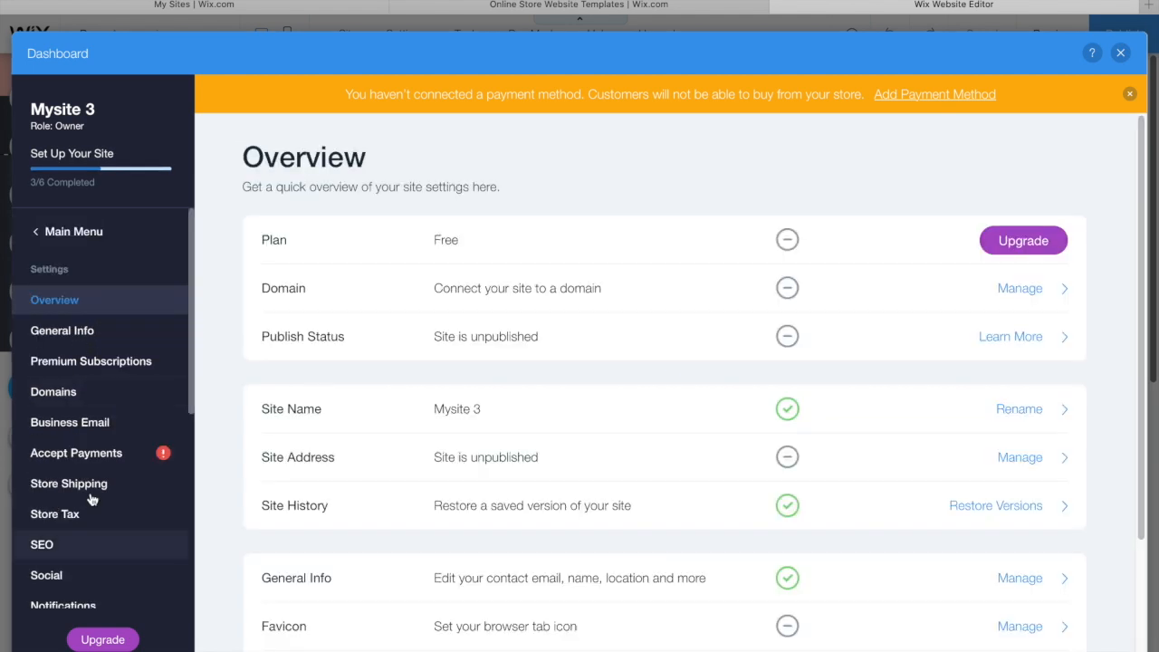
pyautogui.click(91, 487)
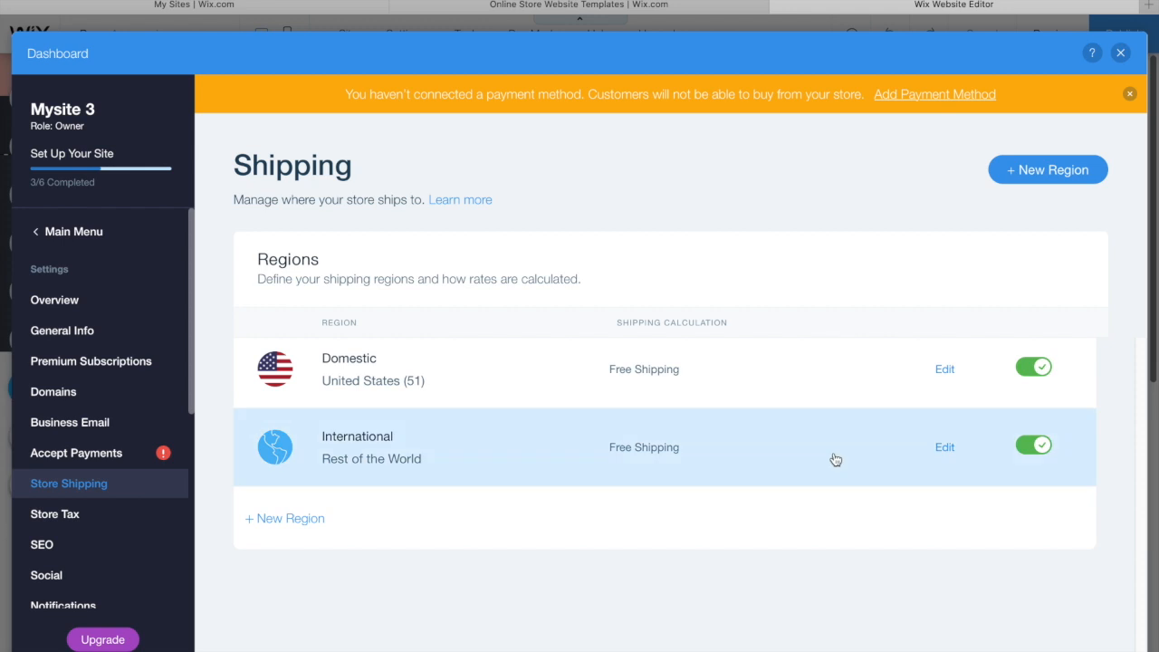
# Step: Set the shipping calculation of the Domestic region (United States) to Flat Rate
pyautogui.click(945, 371)
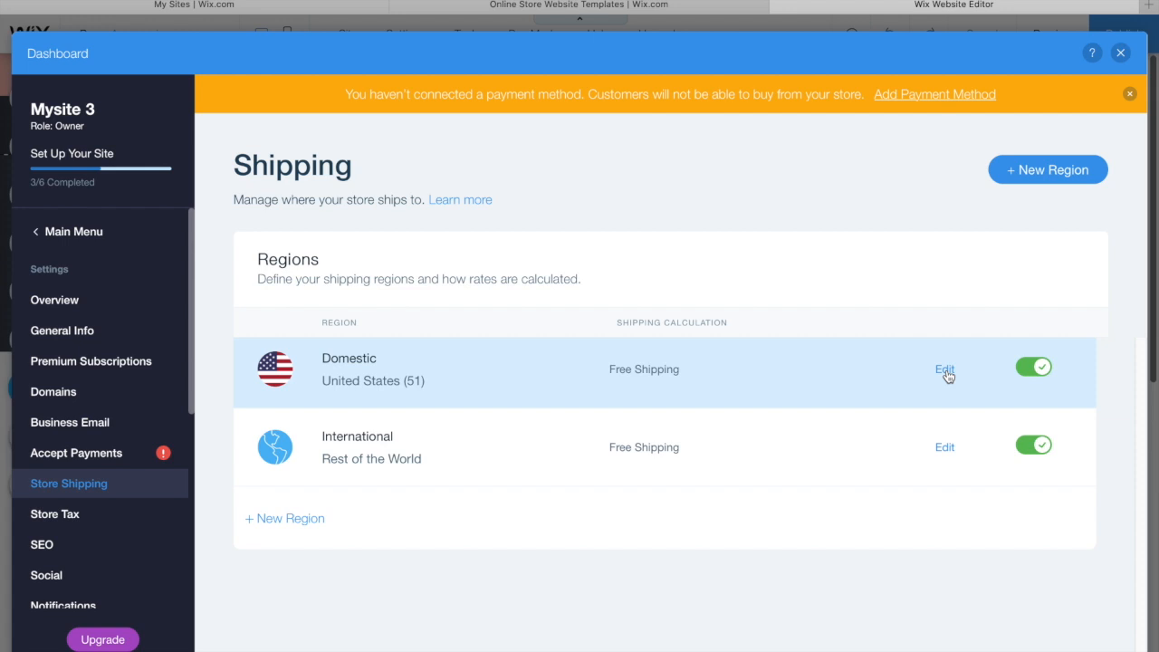
pyautogui.moveTo(1143, 207); pyautogui.dragTo(1141, 356)
pyautogui.click(718, 333)
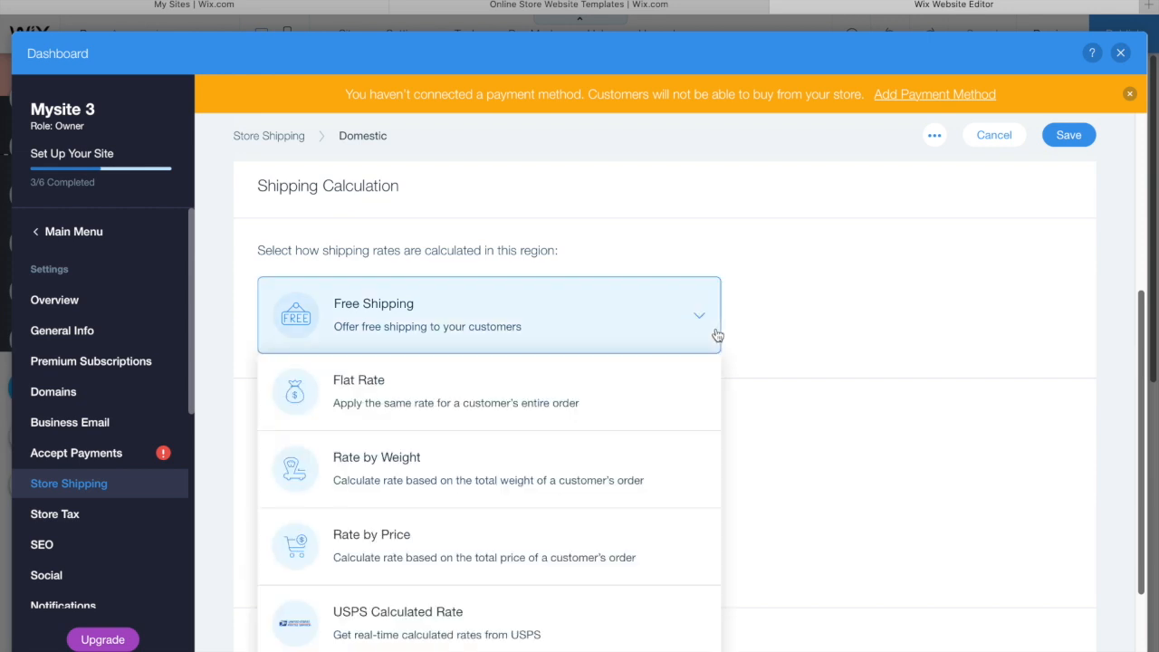
pyautogui.moveTo(1136, 342); pyautogui.dragTo(1141, 371)
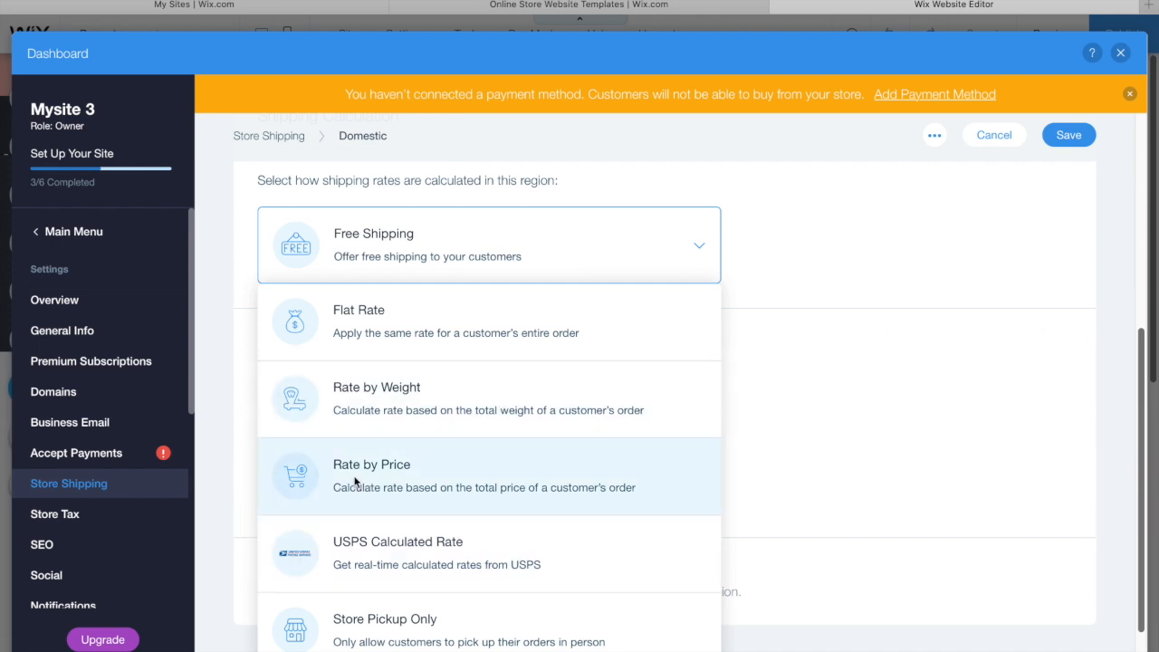
pyautogui.click(352, 341)
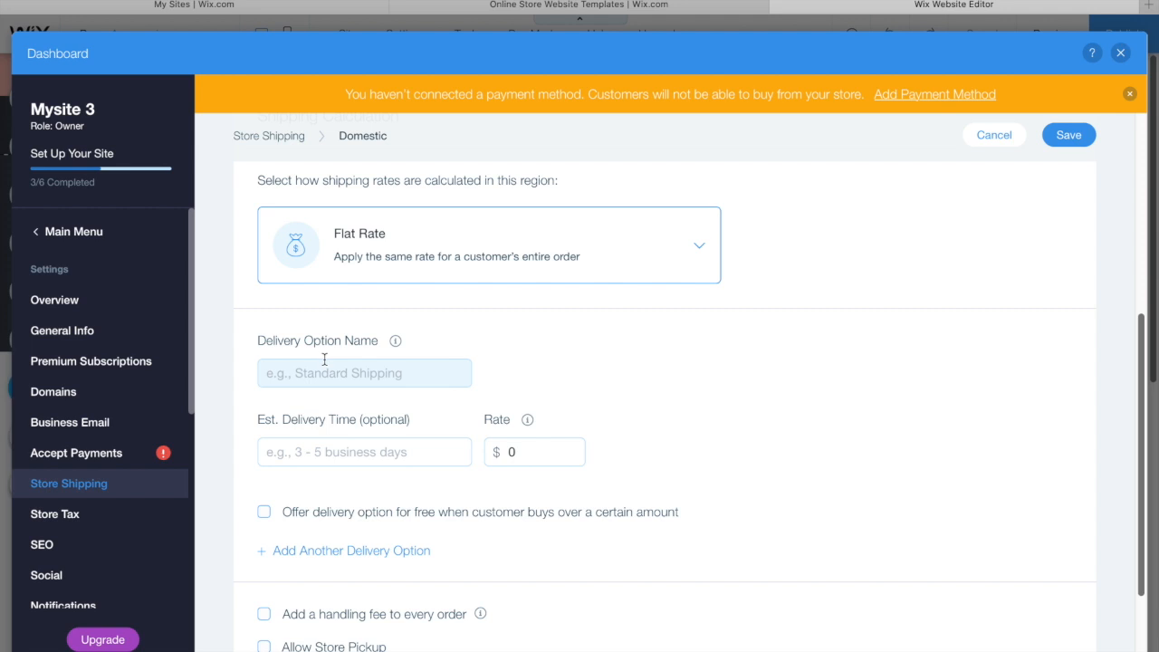
# Step: Fill in the Domestic delivery option with the name "Standard shipping", an estimated delivery time of 5-7 and a rate of $8.99
pyautogui.click(325, 366)
pyautogui.write('S')
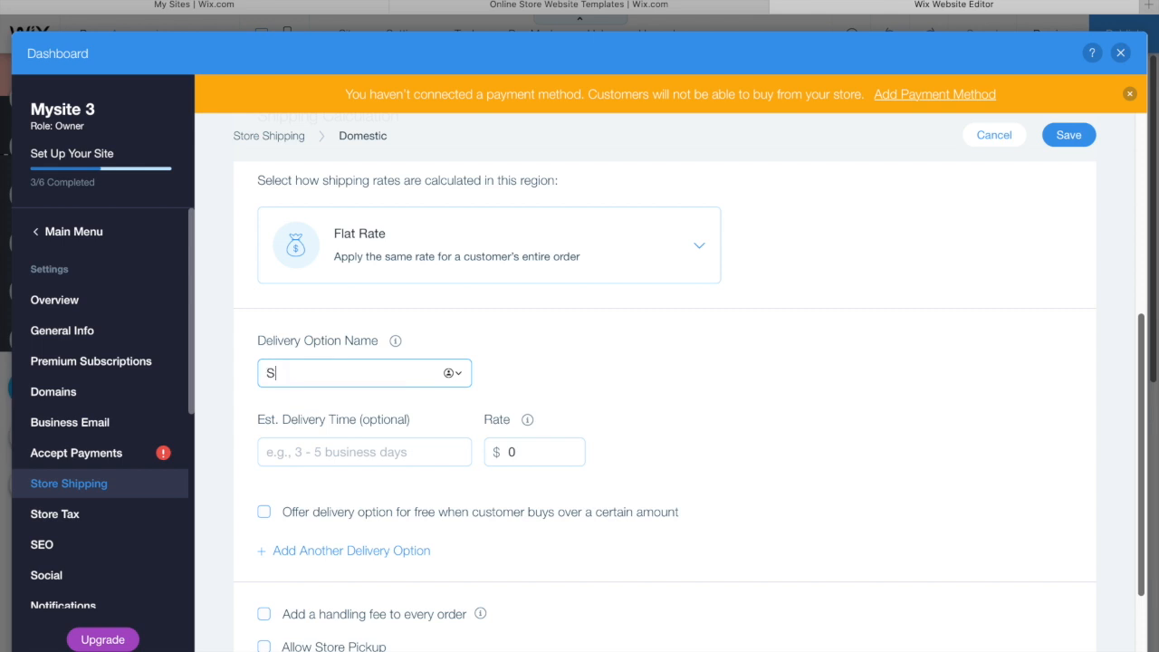
pyautogui.write('tandard shipping')
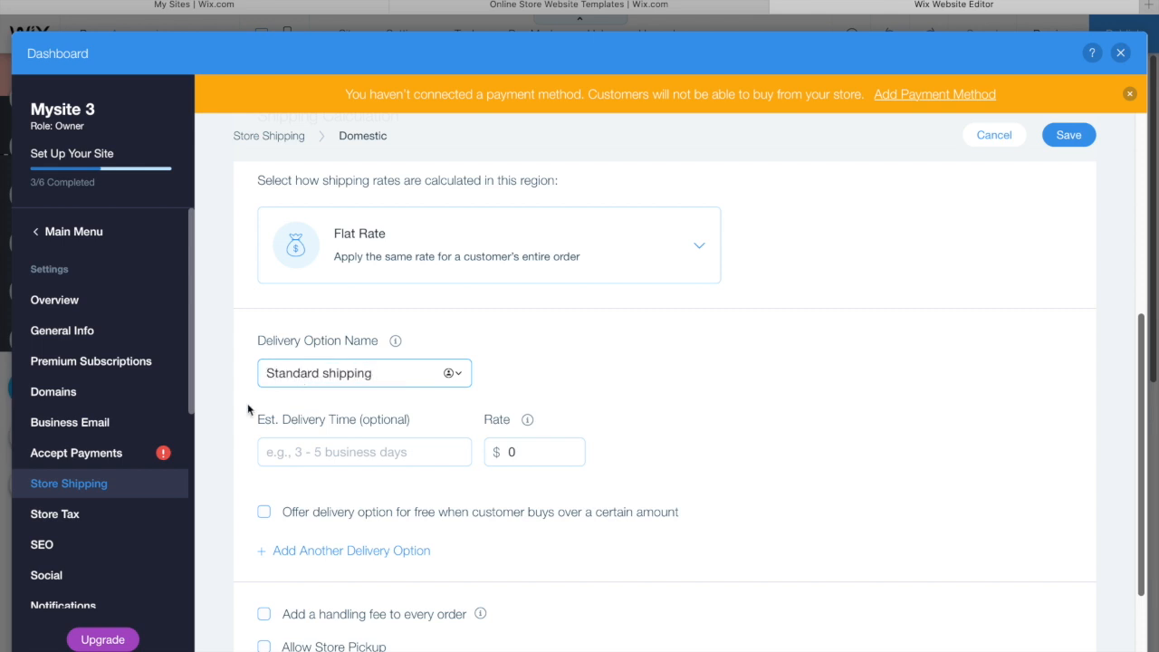
pyautogui.click(270, 448)
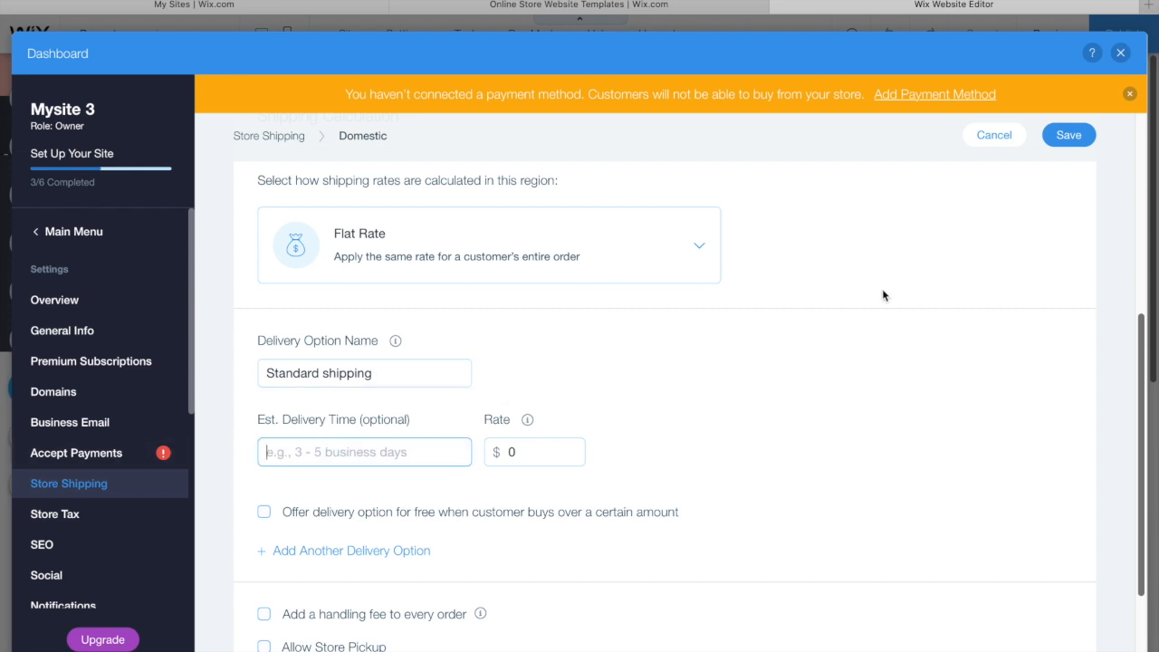
pyautogui.write('5-7')
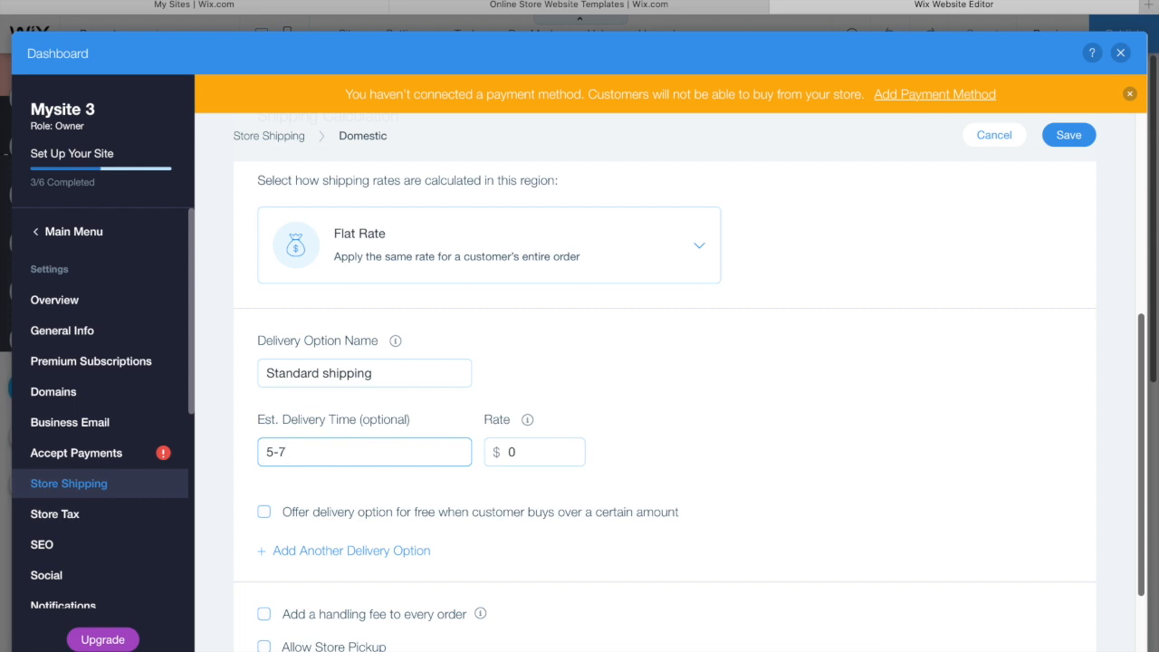
pyautogui.click(542, 449)
pyautogui.press('BackSpace')
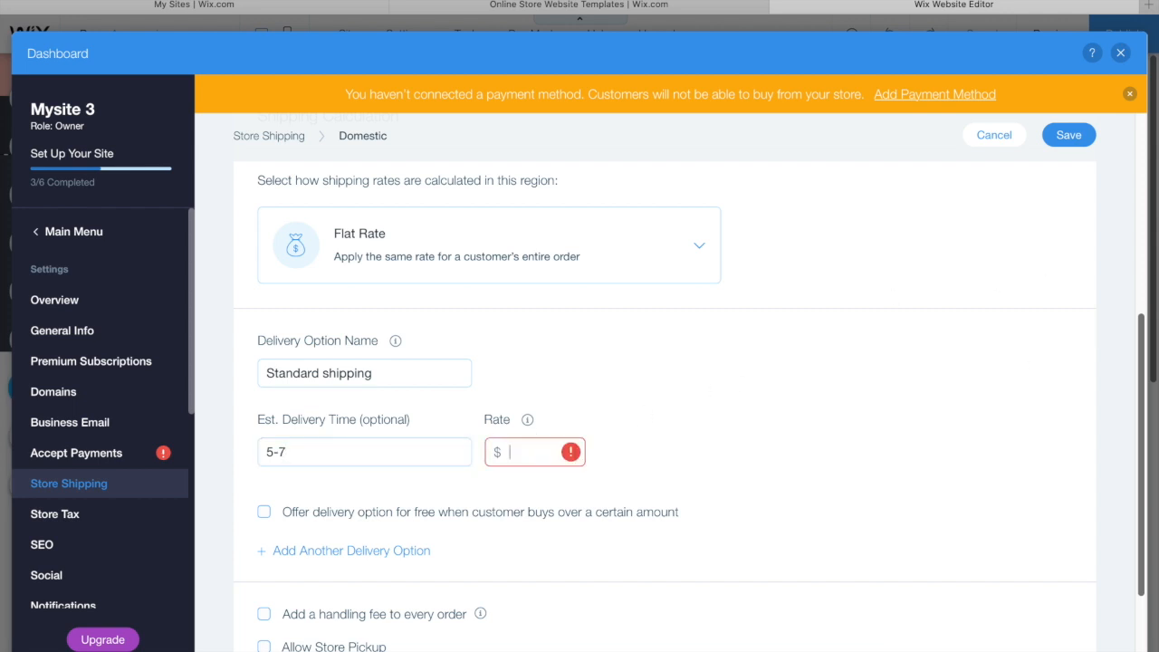
pyautogui.write('8.99')
pyautogui.click(915, 391)
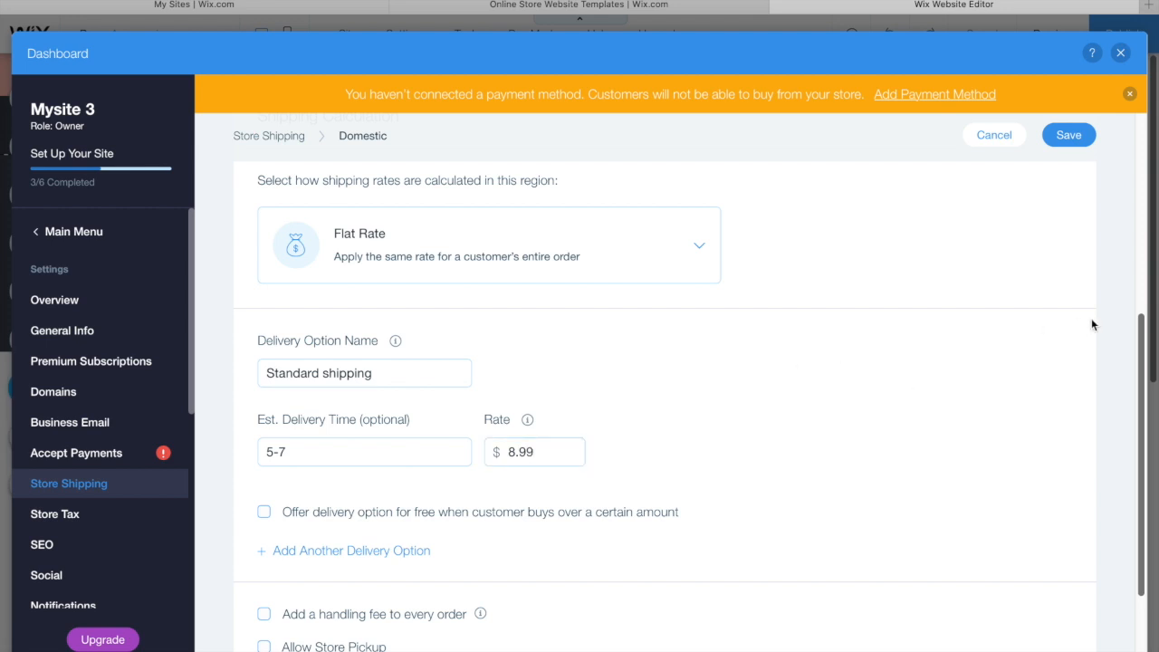
# Step: Offer the Domestic standard shipping option for free when the customer buys over $80
pyautogui.moveTo(1141, 325); pyautogui.dragTo(1143, 378)
pyautogui.scroll(2, 375, 524)
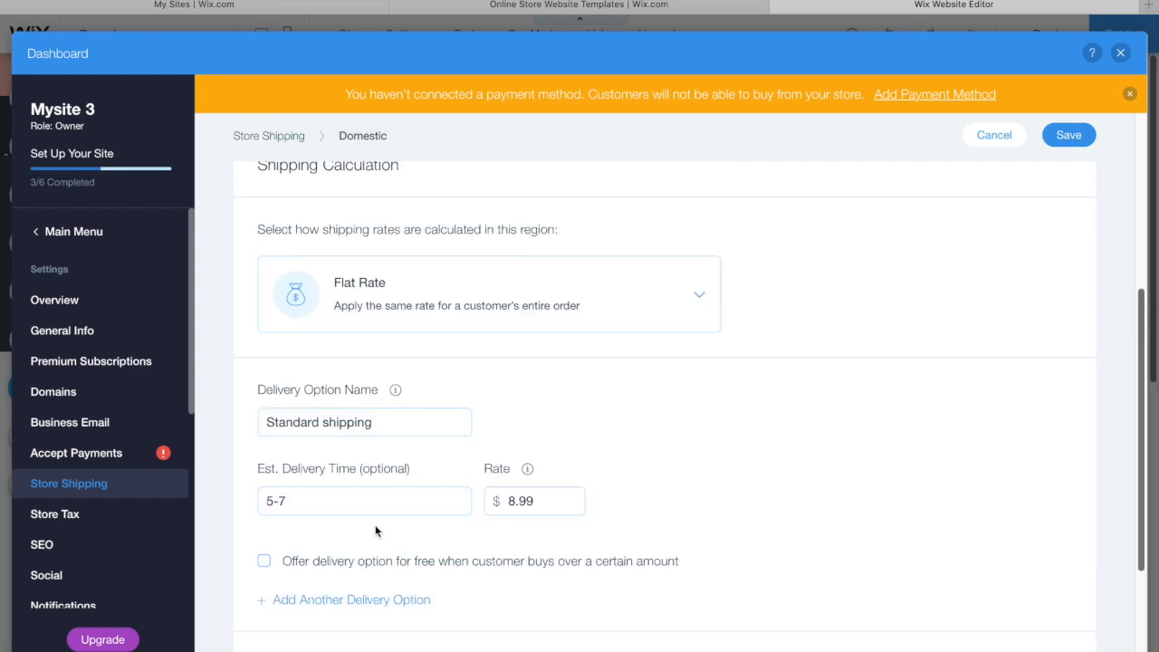
pyautogui.moveTo(1143, 335); pyautogui.dragTo(1138, 378)
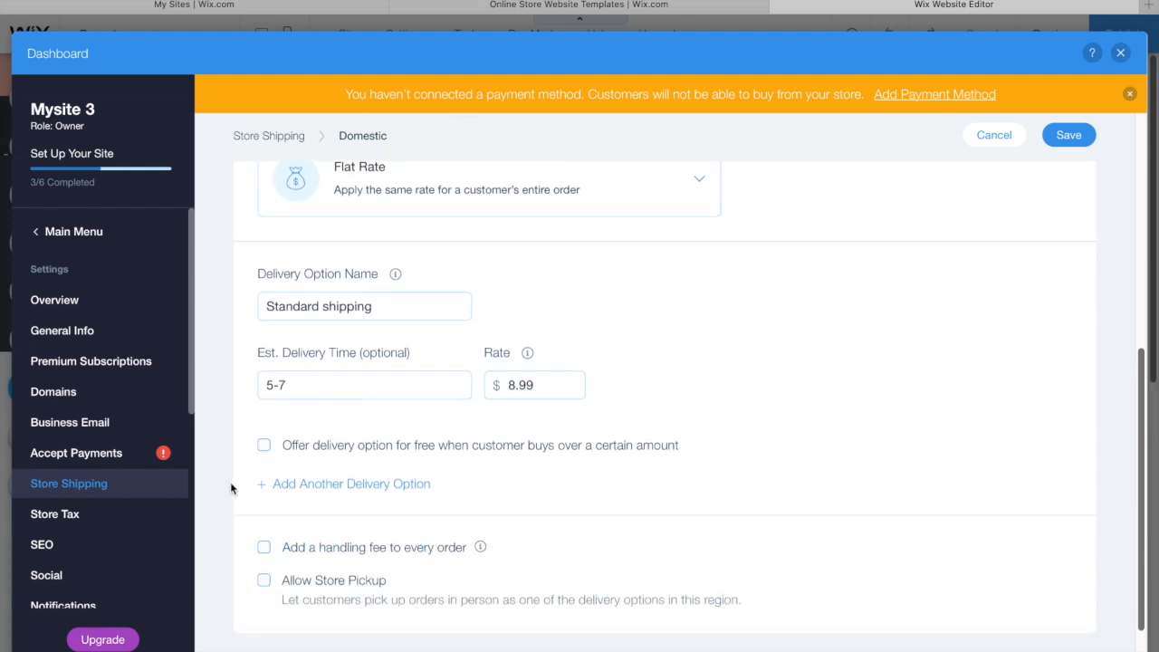
pyautogui.click(263, 445)
pyautogui.click(344, 477)
pyautogui.write('80')
pyautogui.click(763, 516)
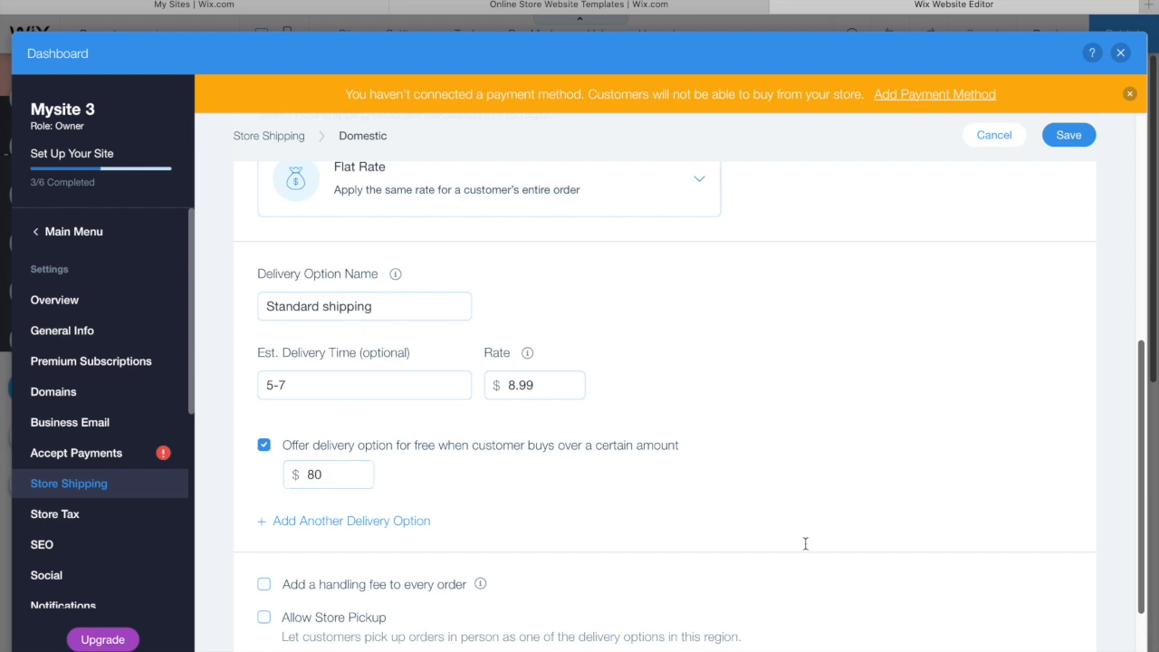
pyautogui.moveTo(1143, 493); pyautogui.dragTo(1144, 549)
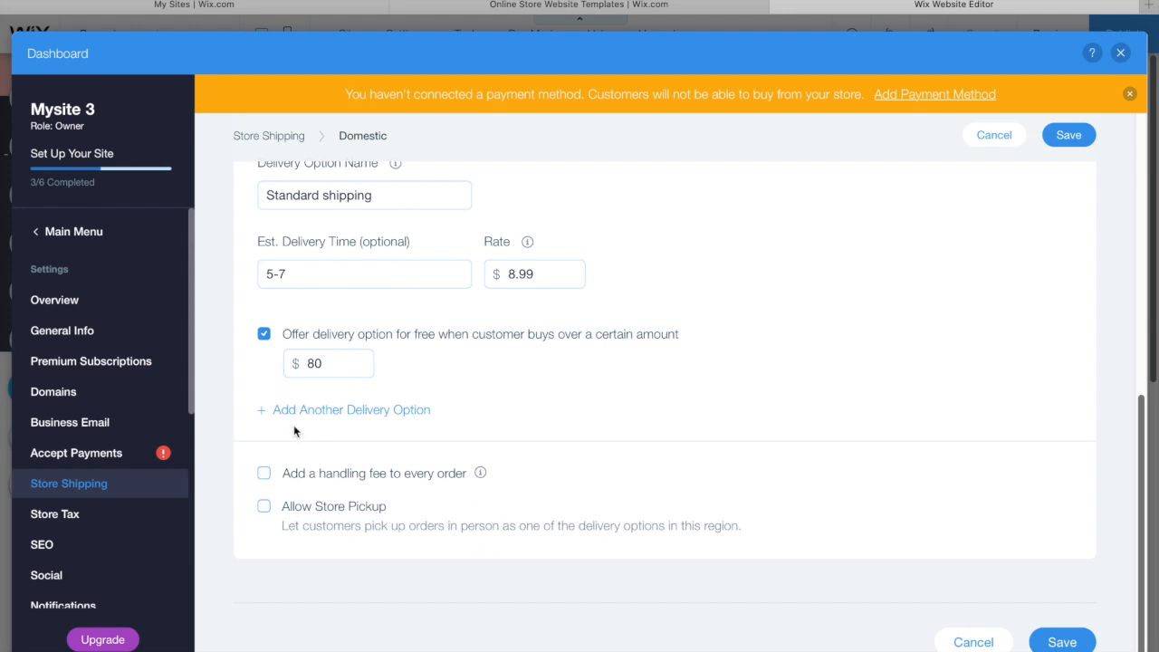
# Step: Try Rate by Weight as the Domestic region's shipping calculation and replace it with Rate by Price
pyautogui.moveTo(1143, 415); pyautogui.dragTo(1144, 384)
pyautogui.click(682, 245)
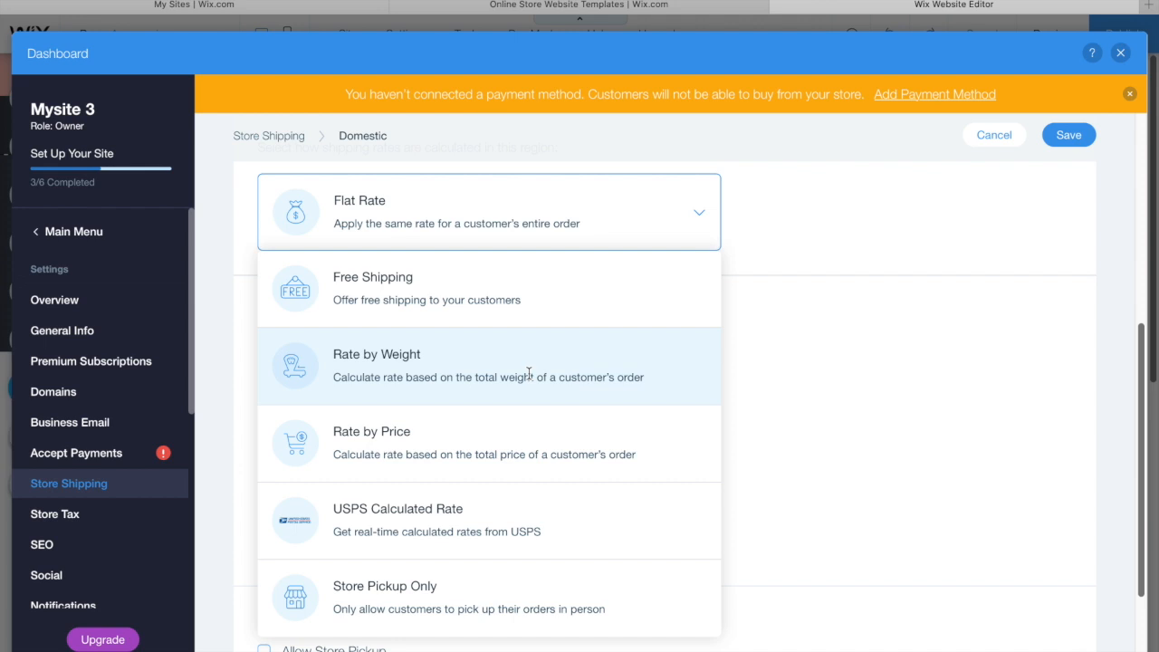
pyautogui.click(433, 372)
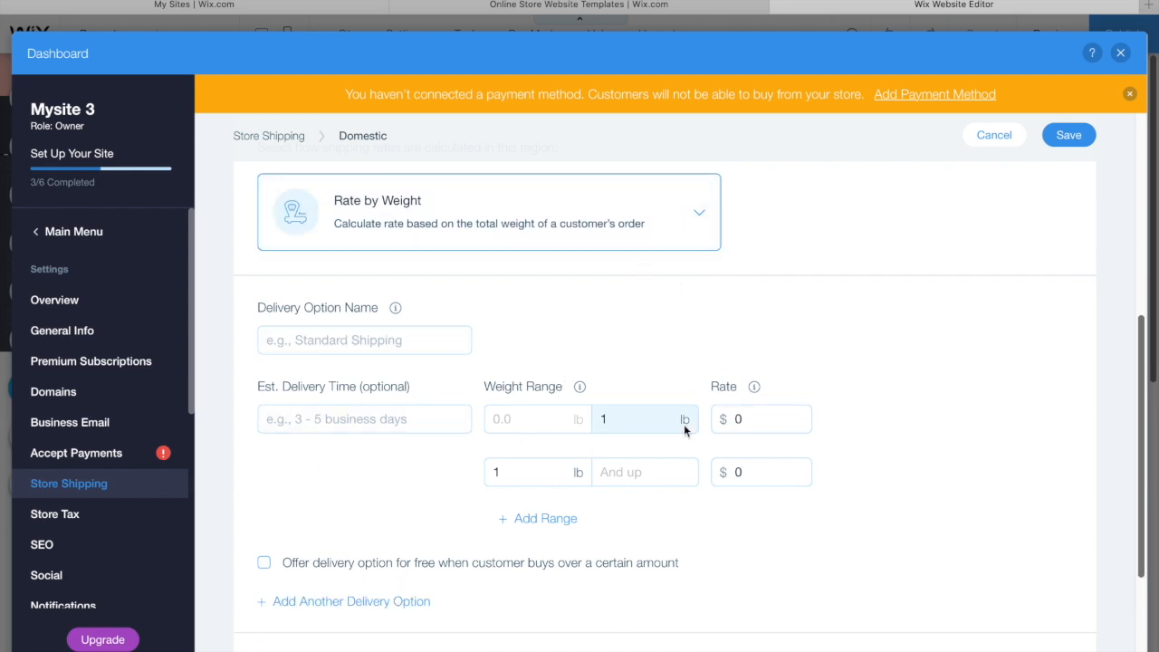
pyautogui.click(651, 249)
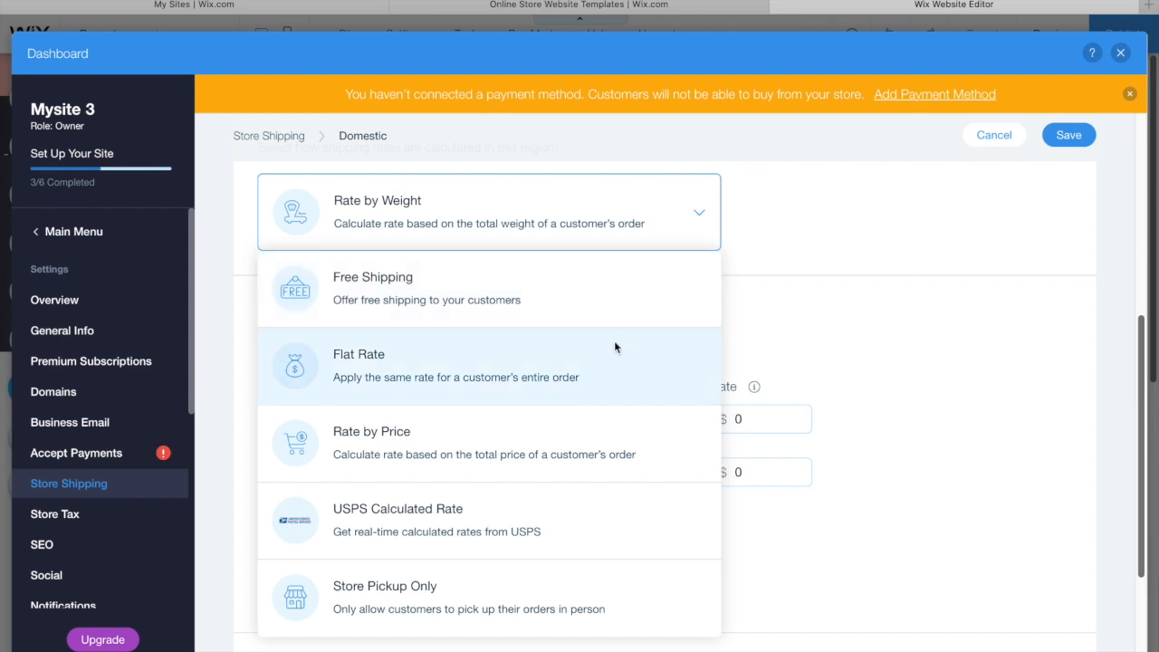
pyautogui.click(436, 449)
# Step: Name the price-based delivery option "Standard shipping" and set its estimated delivery time to 3-5
pyautogui.click(452, 349)
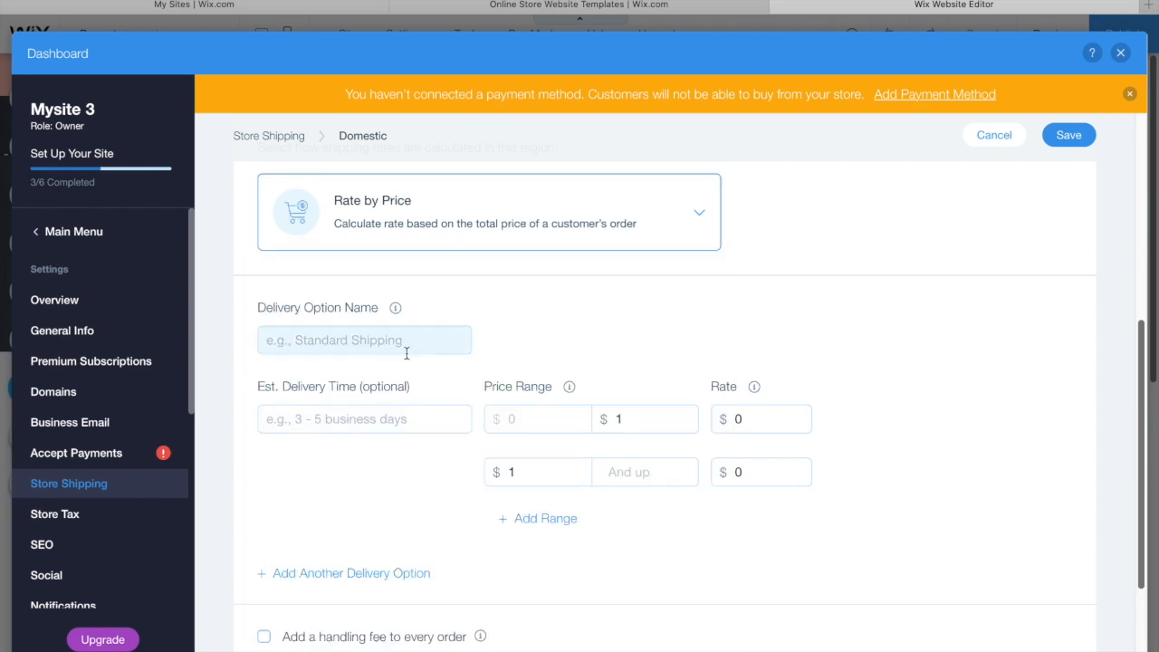
pyautogui.write('Standard shipping')
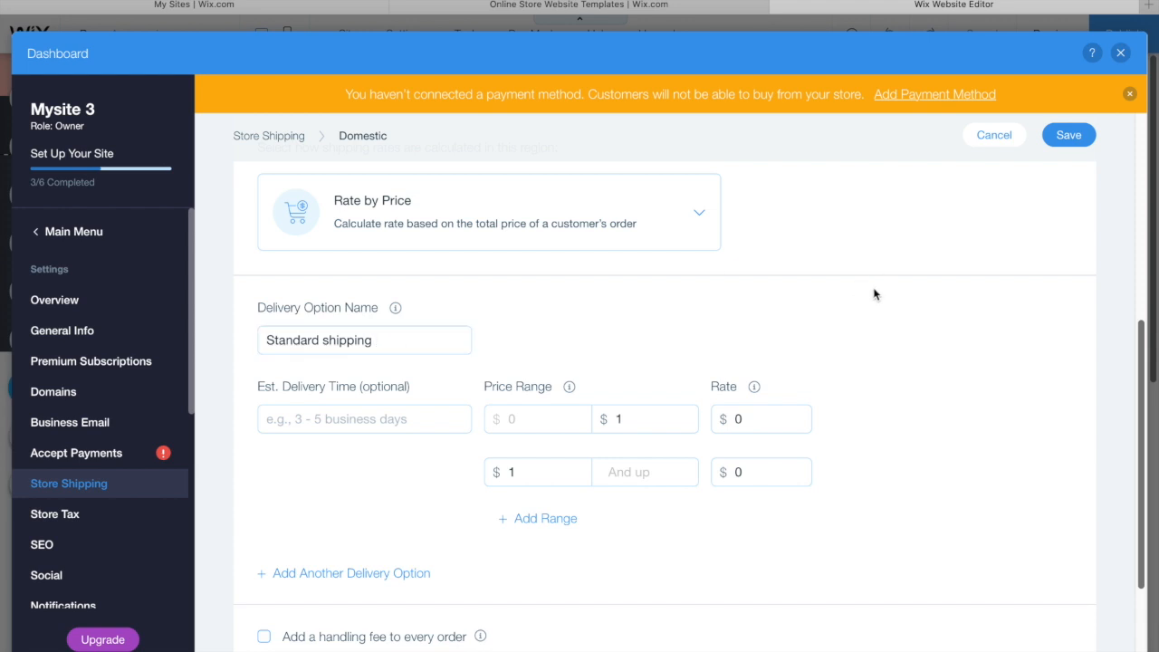
pyautogui.scroll(-2, 874, 293)
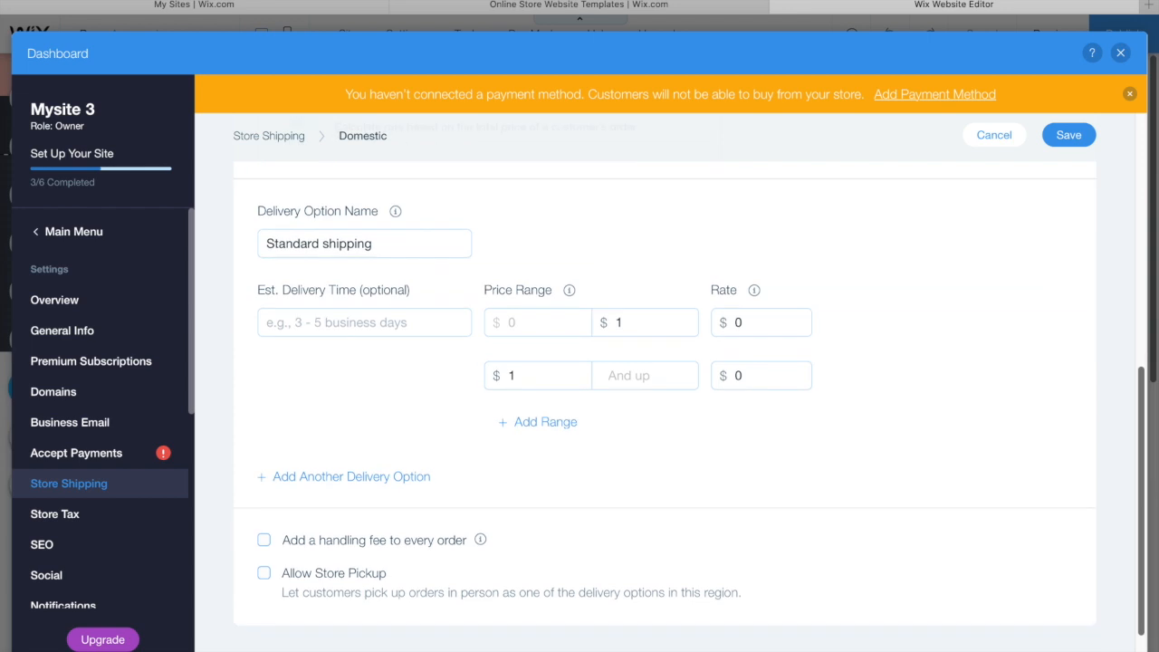
pyautogui.click(407, 330)
pyautogui.write('3-5')
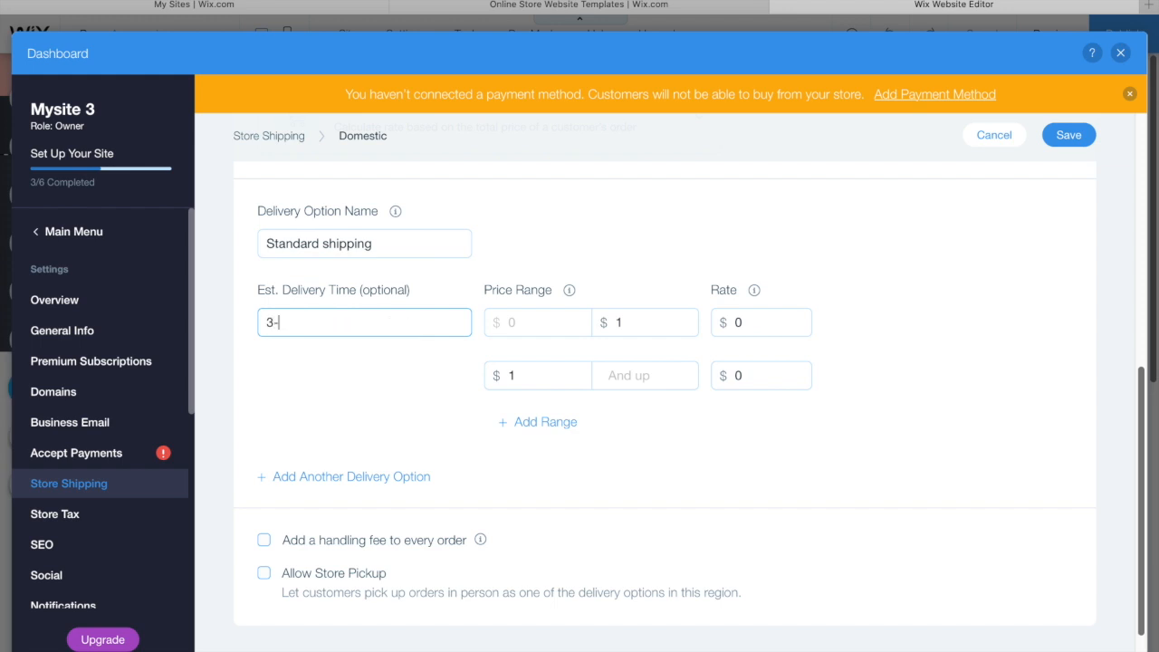
pyautogui.click(949, 214)
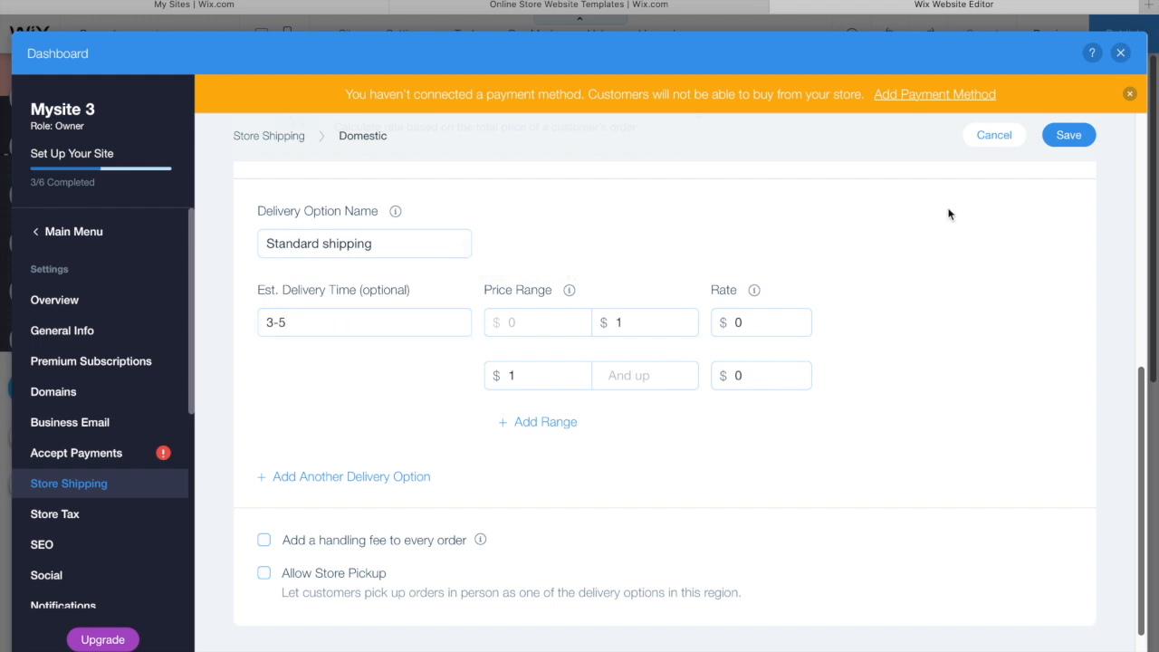
# Step: Set the first price range's upper limit to $10 and its shipping rate to $6.99
pyautogui.click(638, 326)
pyautogui.press('BackSpace')
pyautogui.write('6.')
pyautogui.press('BackSpace')
pyautogui.press('BackSpace')
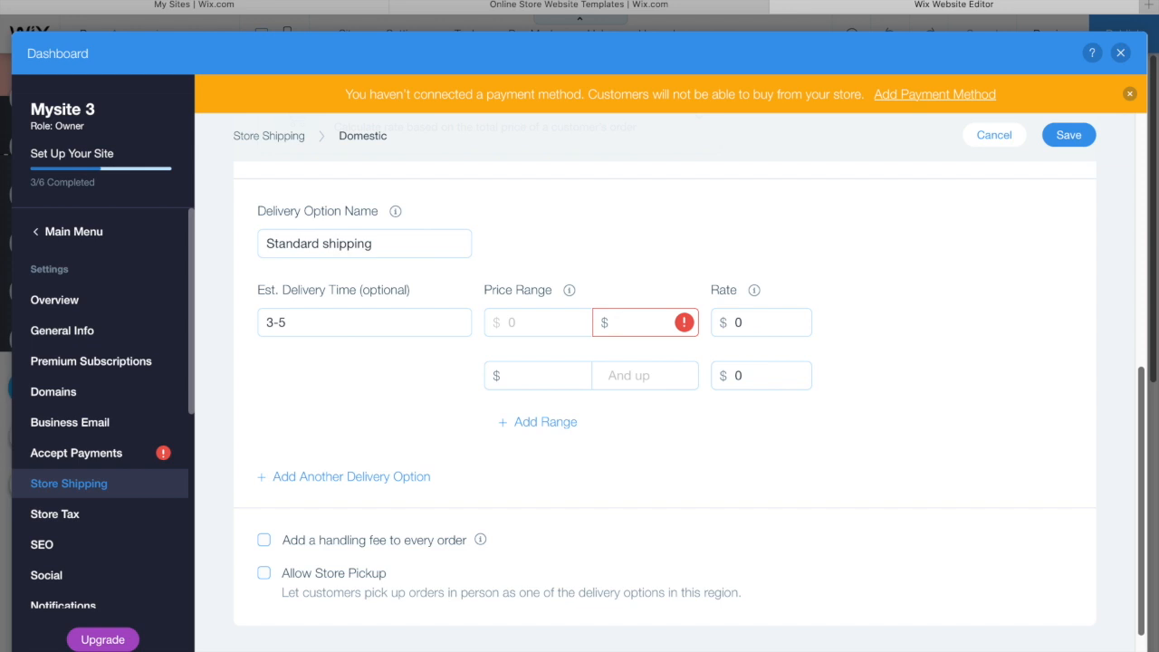
pyautogui.write('10')
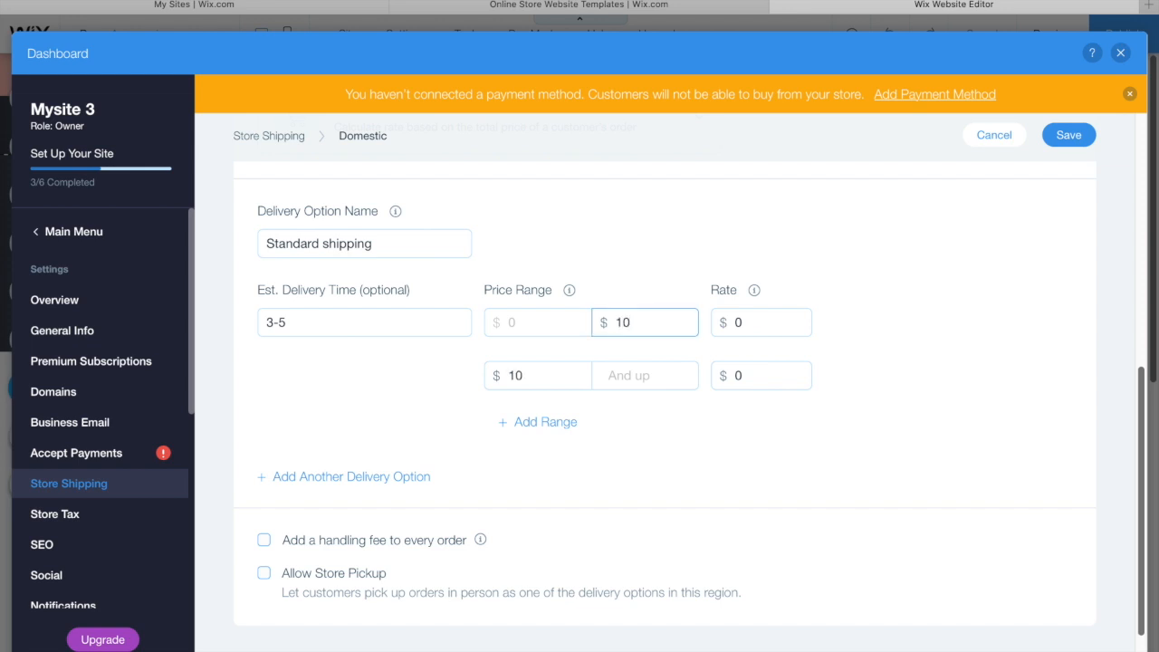
pyautogui.click(775, 324)
pyautogui.press('BackSpace')
pyautogui.write('6.0')
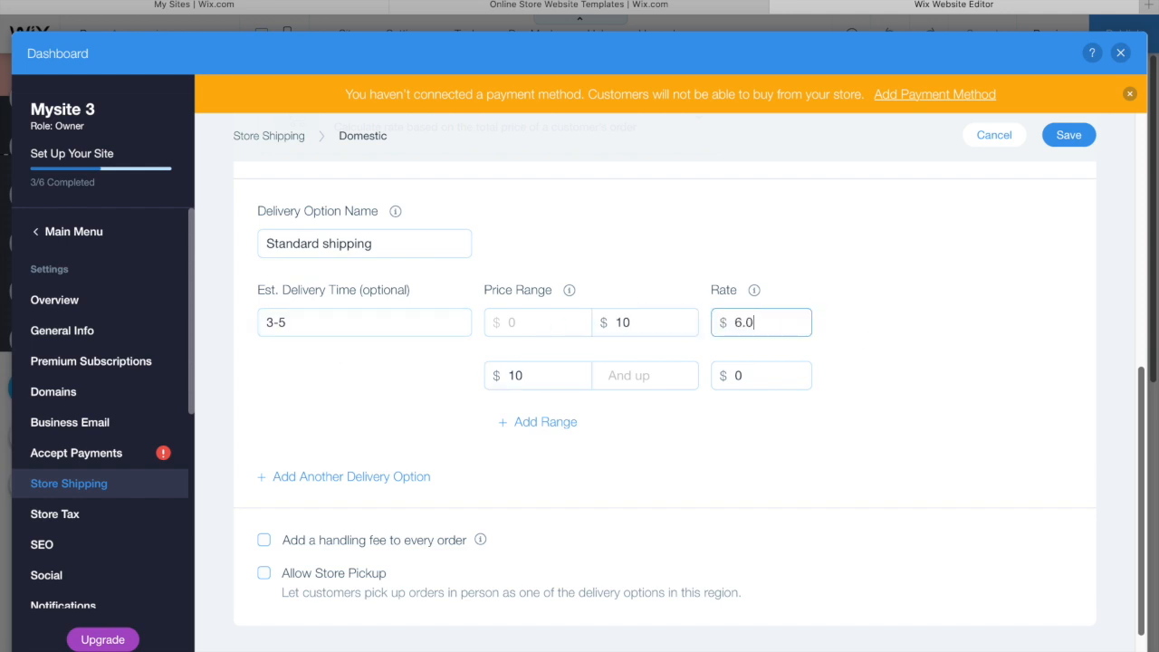
pyautogui.press('BackSpace')
pyautogui.write('99')
# Step: Set the first price range's upper limit to $30
pyautogui.click(662, 318)
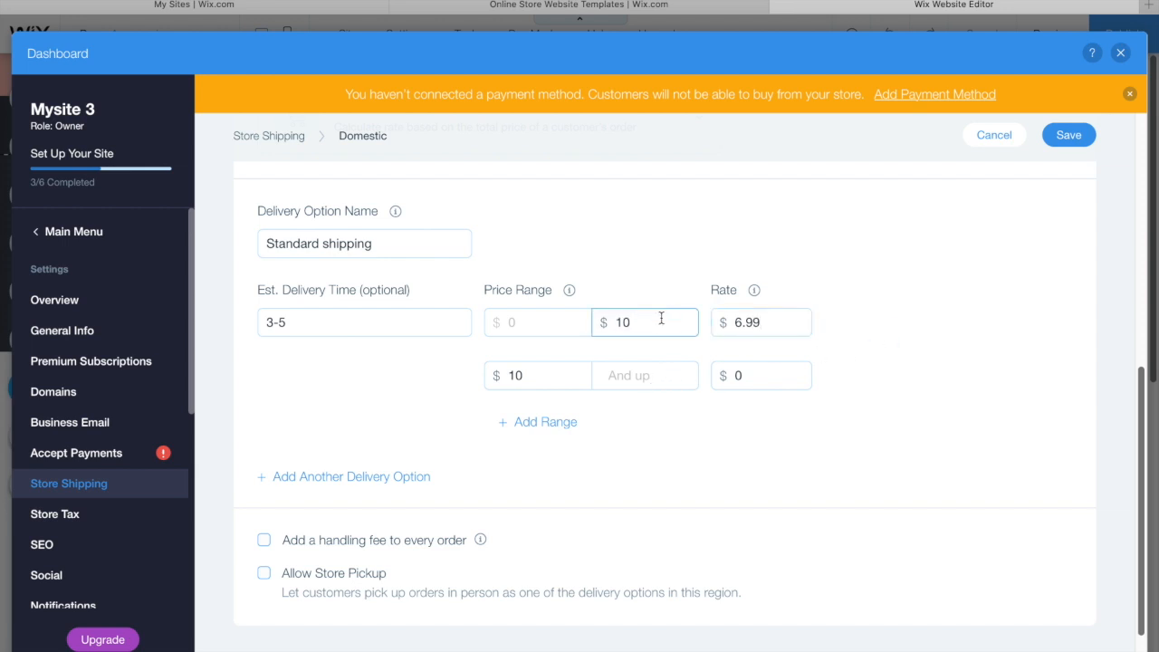
pyautogui.press('BackSpace')
pyautogui.press('BackSpace')
pyautogui.write('30')
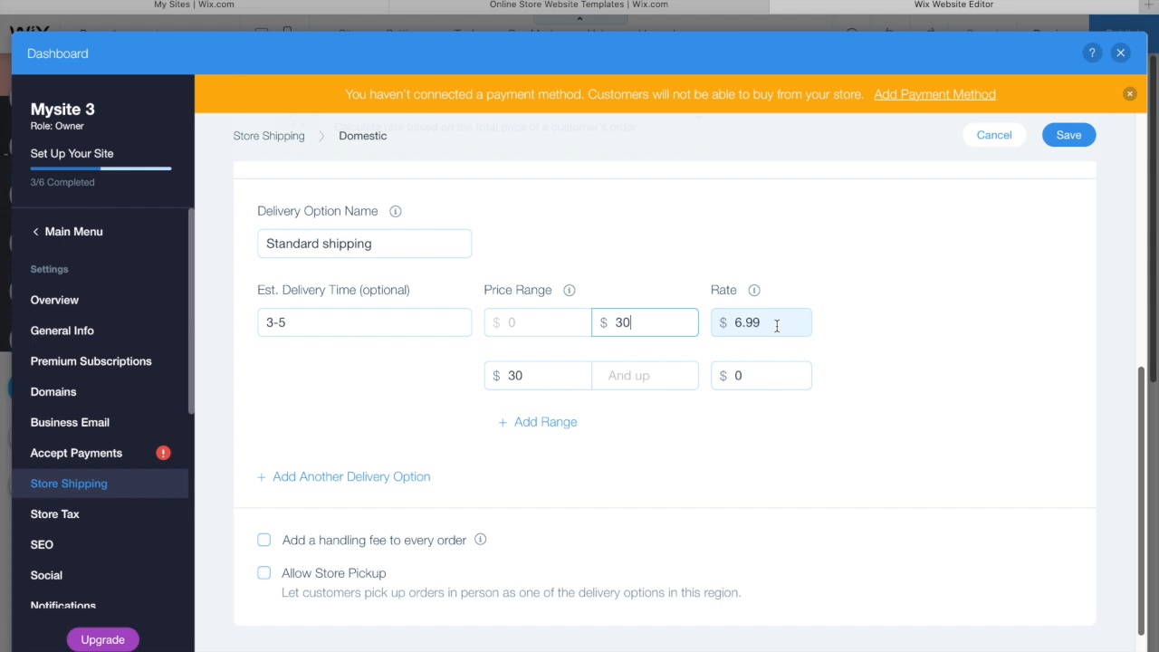
pyautogui.click(535, 375)
pyautogui.click(638, 375)
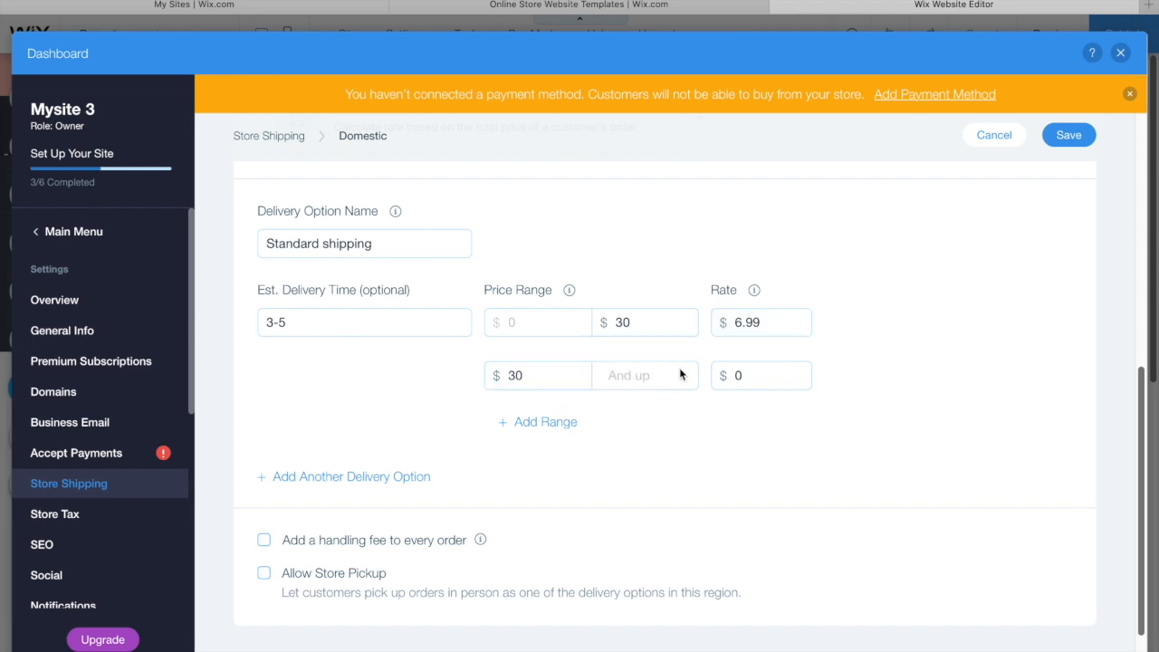
# Step: Set the shipping rate of the second price range, $30 and up, to $13.99
pyautogui.click(773, 386)
pyautogui.press('BackSpace')
pyautogui.write('13.99')
# Step: Add a third price range and set the second range's upper limit to $60
pyautogui.click(544, 428)
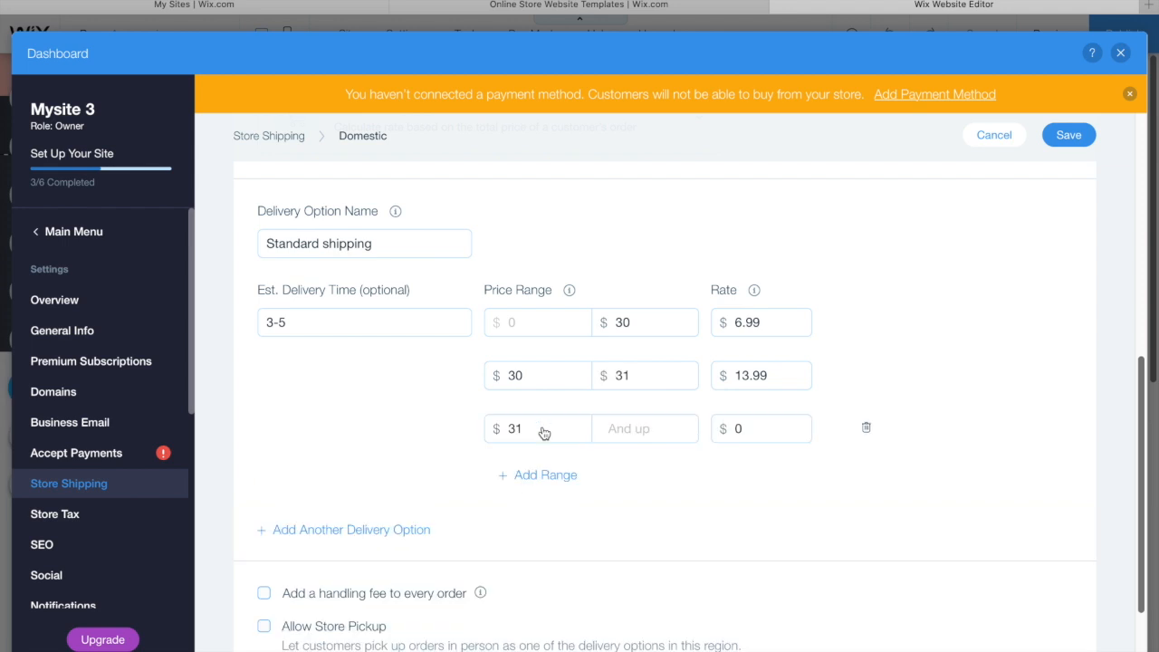
pyautogui.click(652, 377)
pyautogui.press('BackSpace')
pyautogui.press('BackSpace')
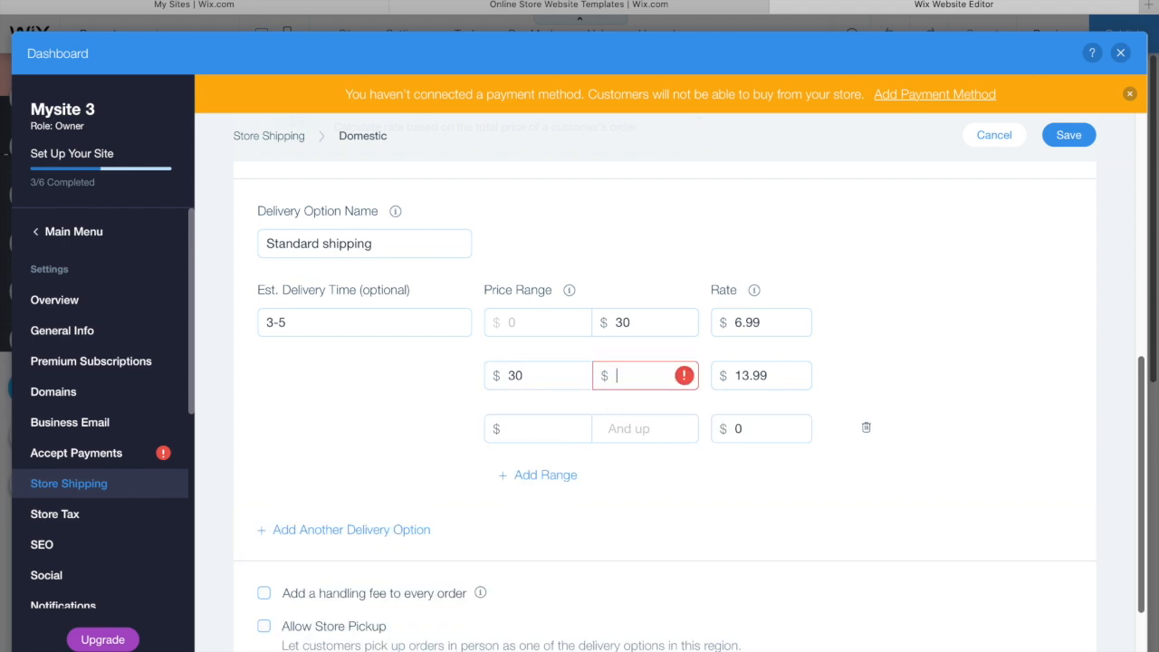
pyautogui.write('60')
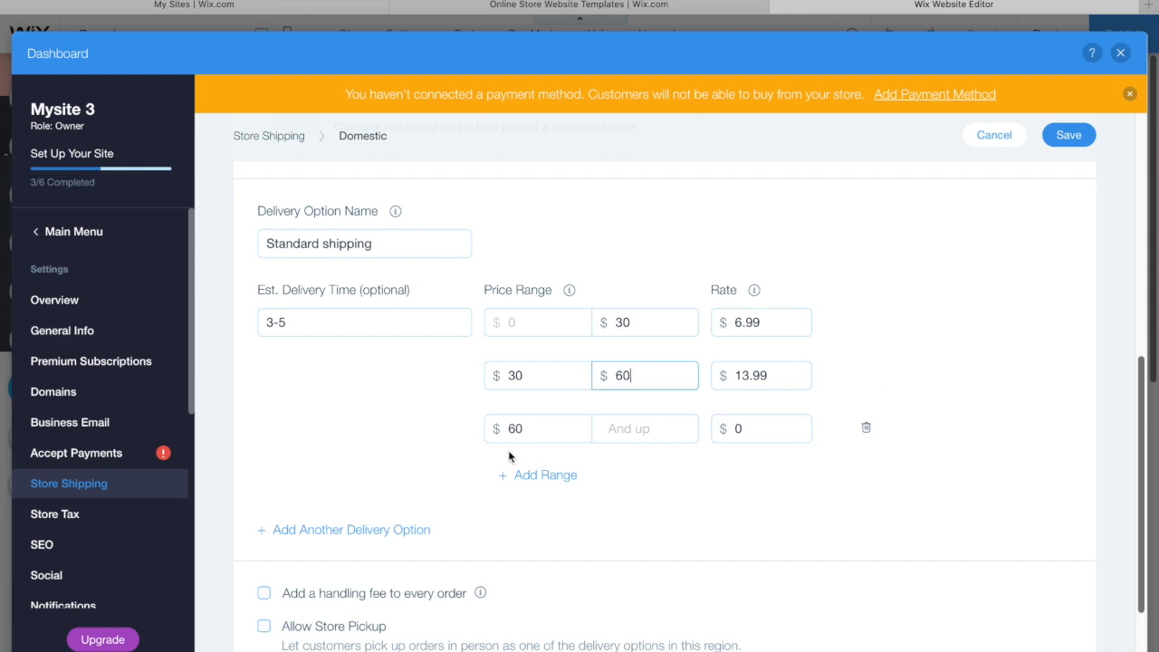
# Step: Set the shipping rate of the third price range, $60 and up, to $20
pyautogui.click(667, 431)
pyautogui.click(758, 428)
pyautogui.press('BackSpace')
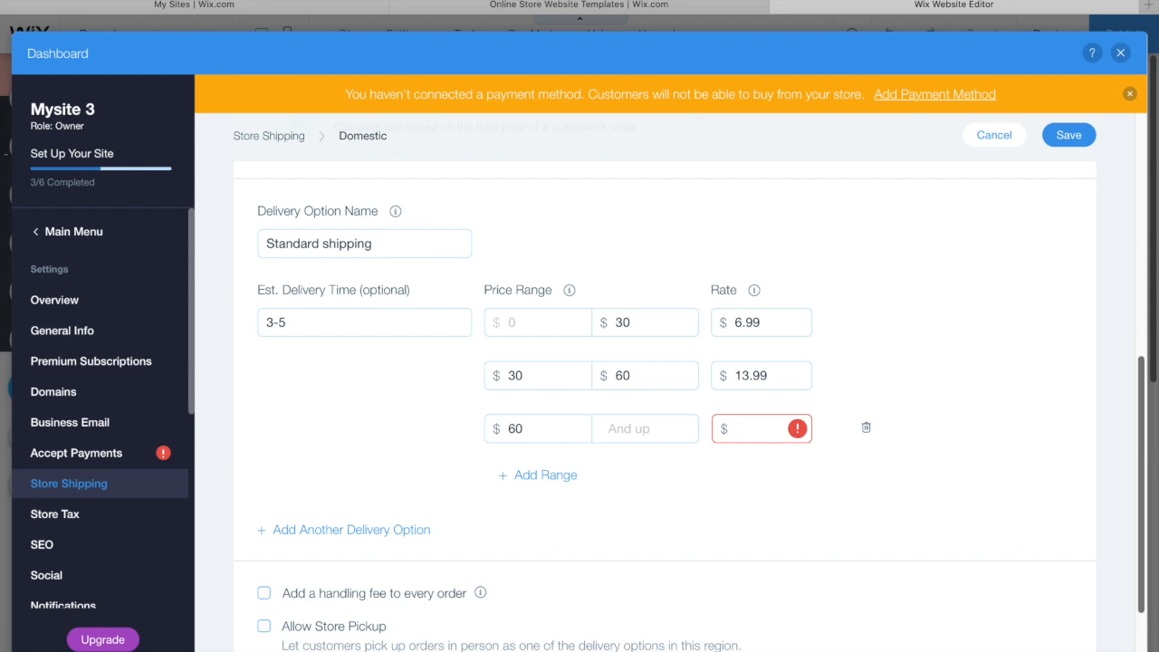
pyautogui.write('20')
pyautogui.click(691, 487)
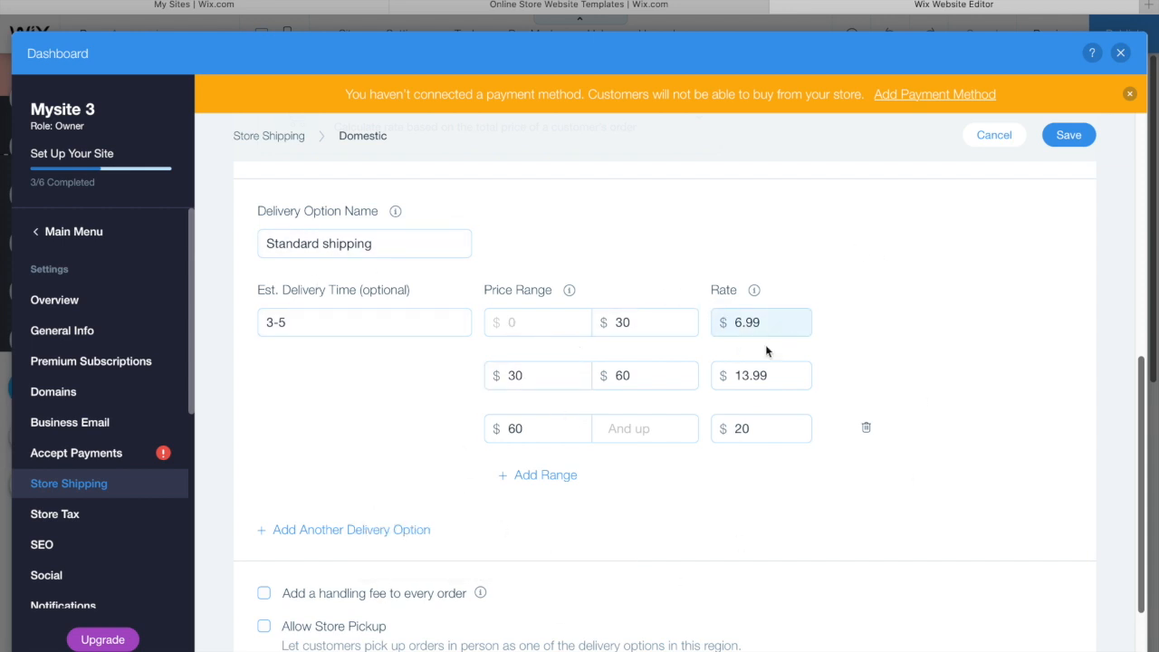
# Step: Discard the unsaved changes to the Domestic region and return to the Shipping regions overview
pyautogui.moveTo(1139, 392); pyautogui.dragTo(1141, 270)
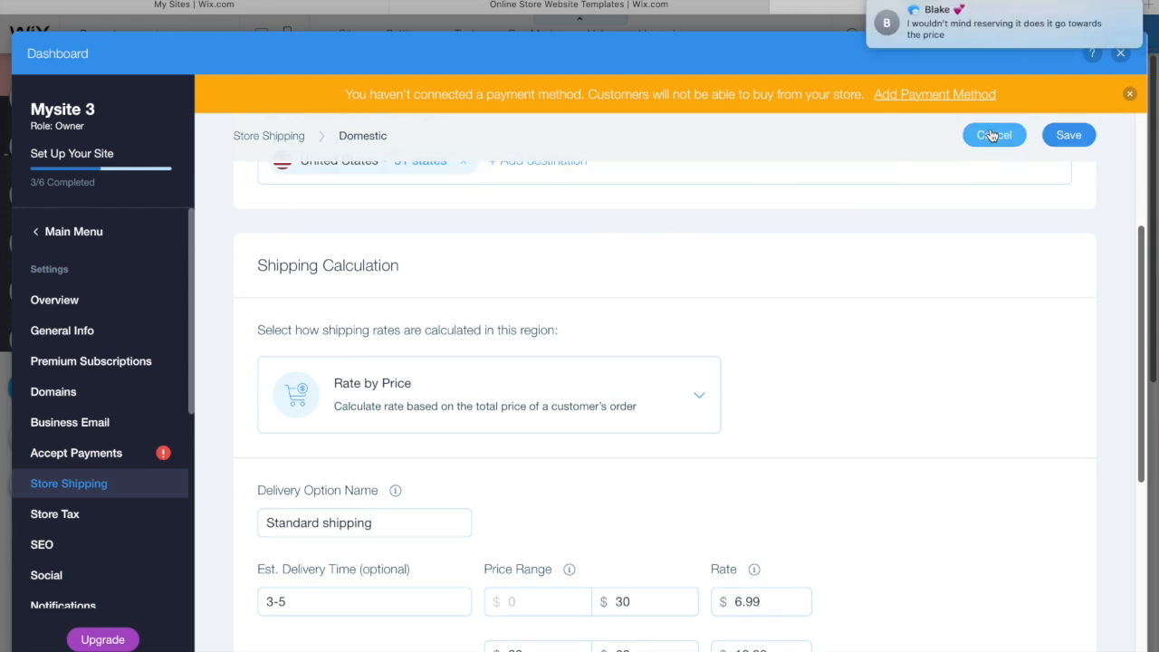
pyautogui.click(993, 135)
pyautogui.click(720, 422)
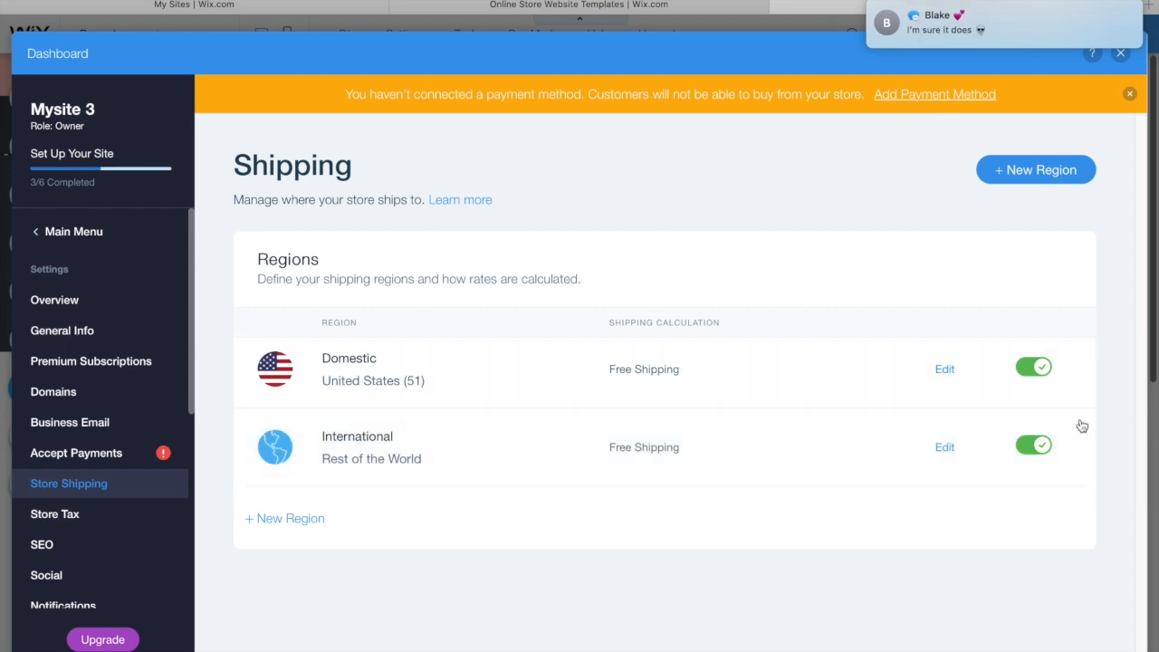
# Step: Open the International region, examine its available shipping calculation methods, and leave the region without saving
pyautogui.click(949, 453)
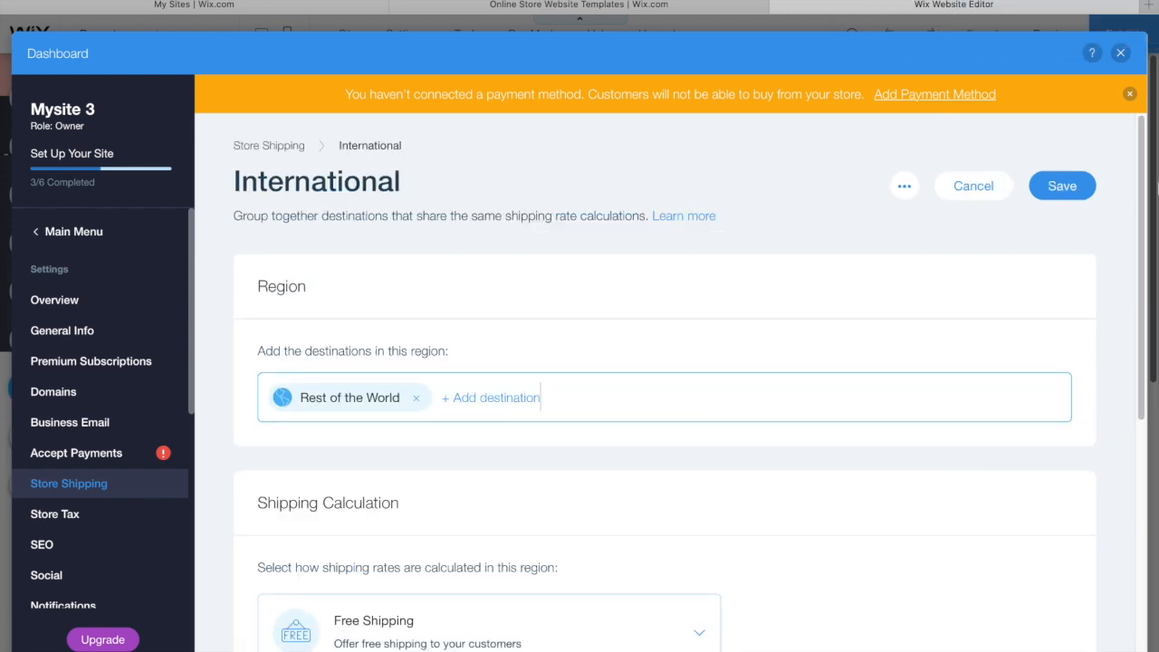
pyautogui.moveTo(1140, 127); pyautogui.dragTo(1141, 323)
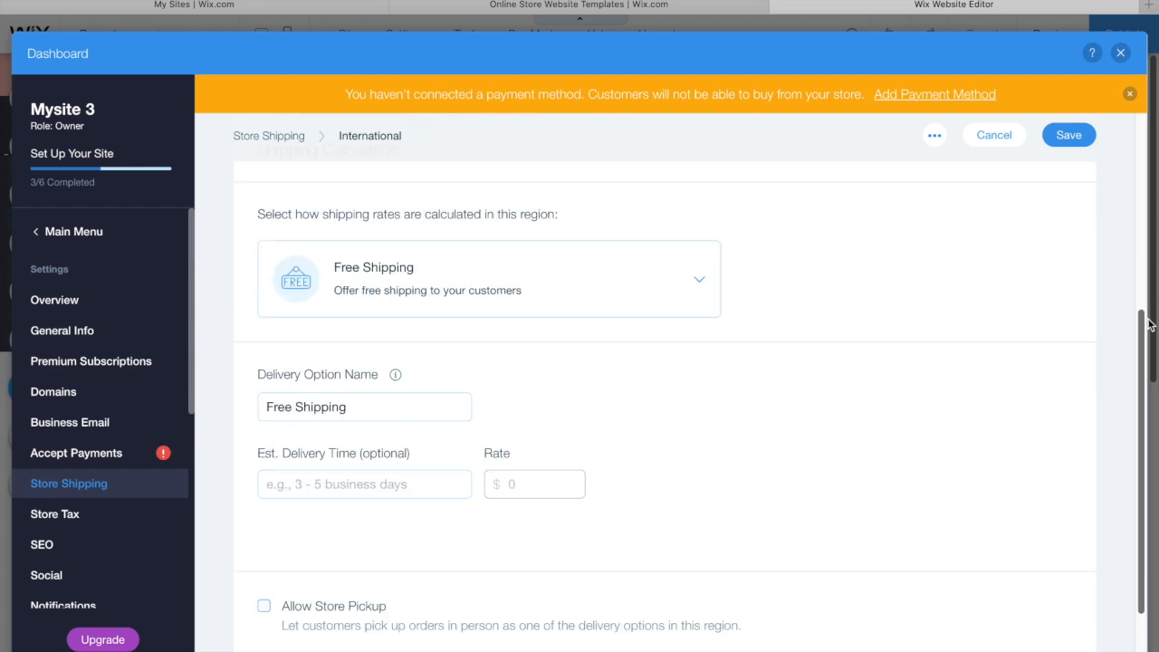
pyautogui.click(642, 295)
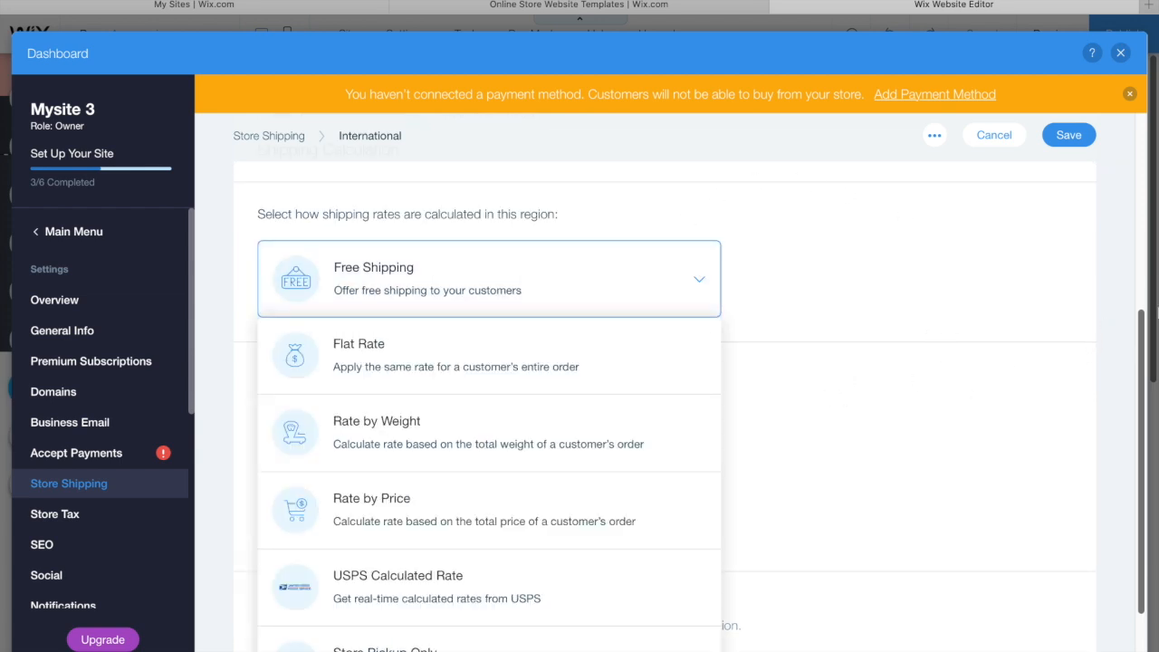
pyautogui.click(1139, 328)
pyautogui.moveTo(1139, 328); pyautogui.dragTo(1143, 354)
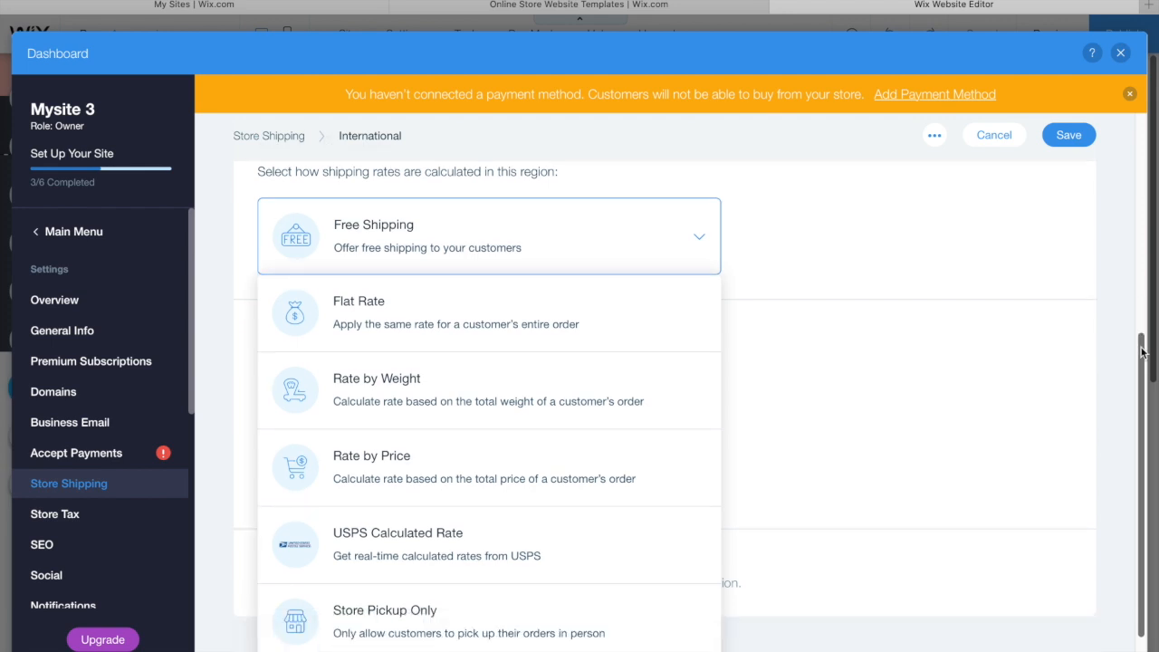
pyautogui.moveTo(1143, 353); pyautogui.dragTo(1147, 341)
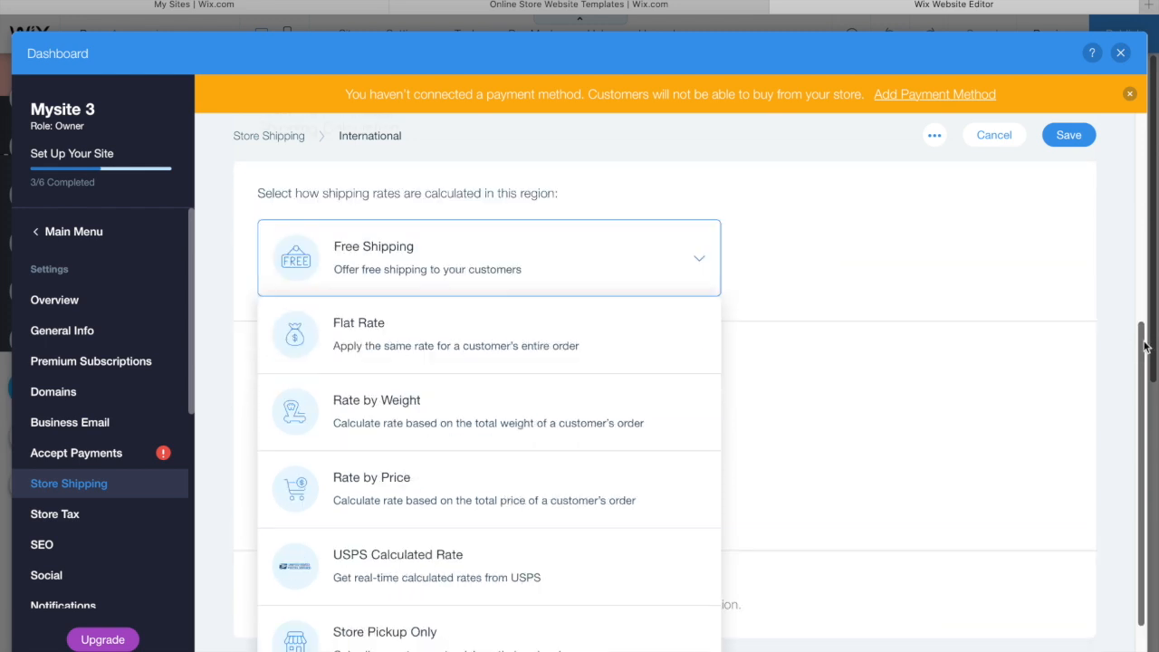
pyautogui.moveTo(1143, 419); pyautogui.dragTo(1152, 276)
pyautogui.scroll(5, 1152, 277)
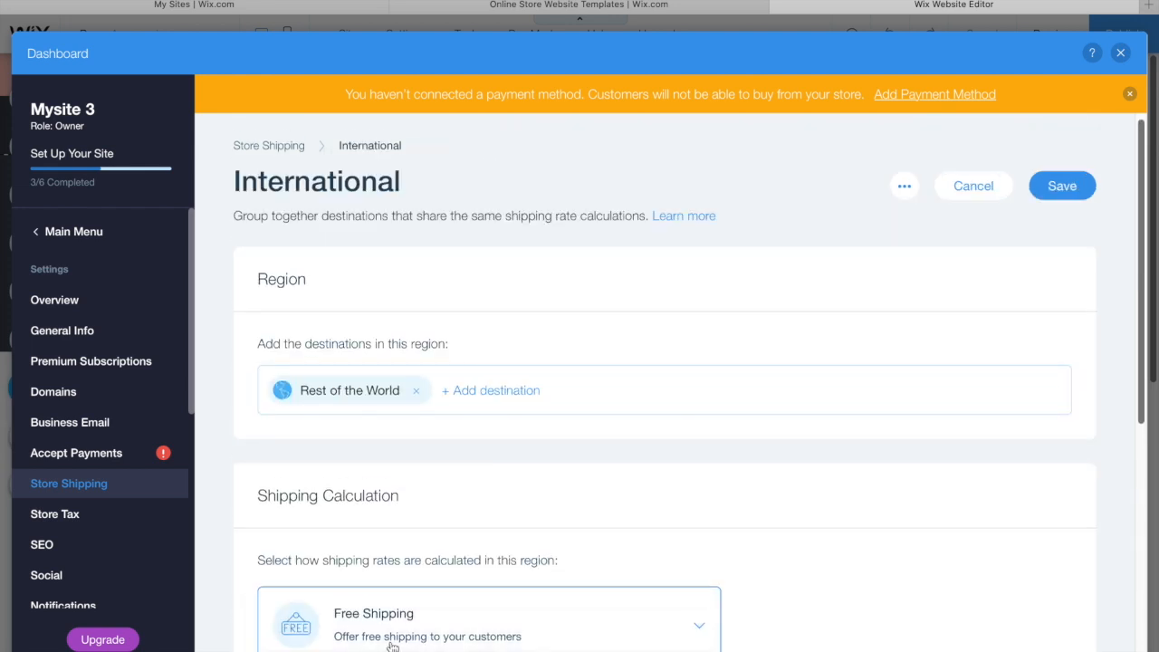
pyautogui.click(986, 191)
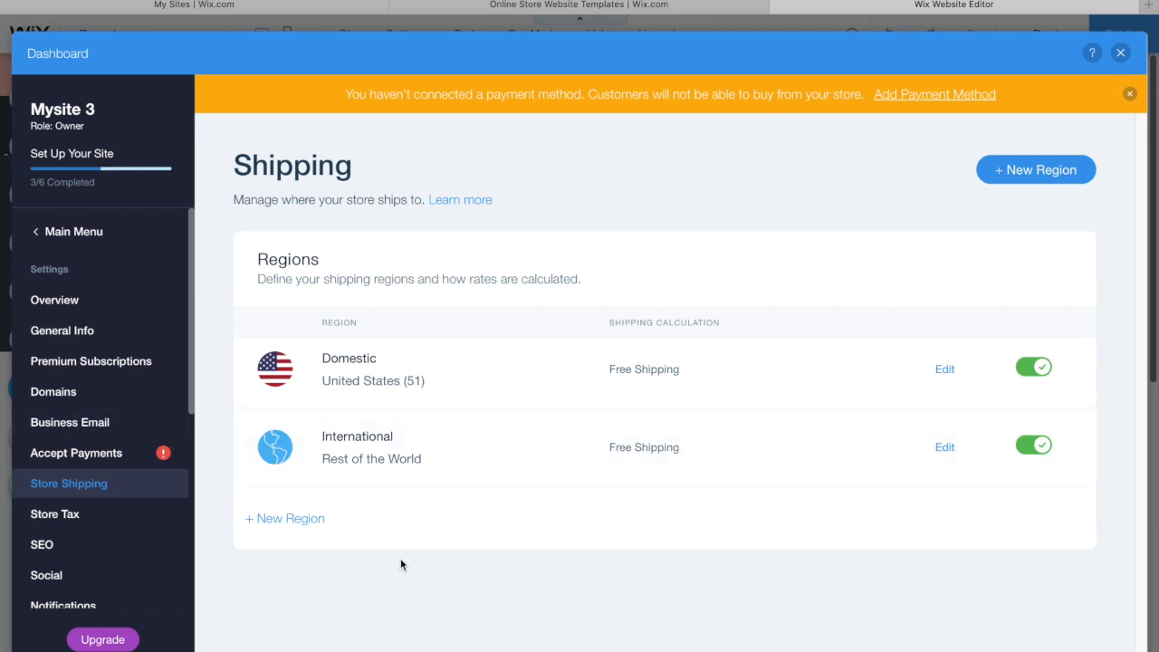
pyautogui.click(105, 457)
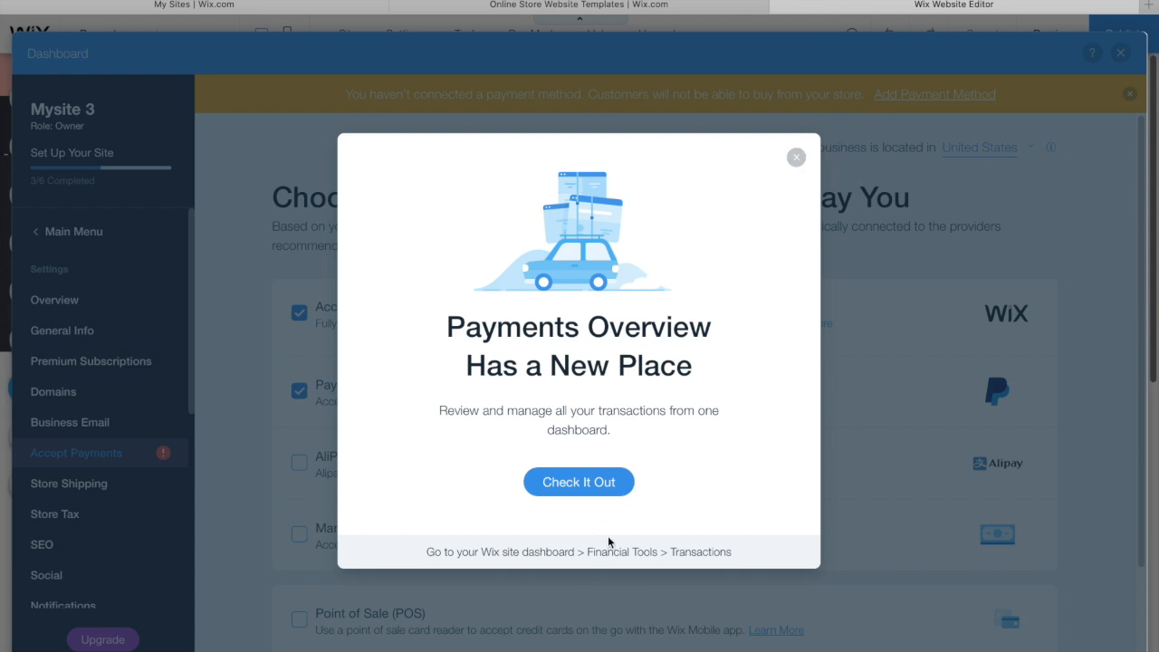
pyautogui.click(602, 482)
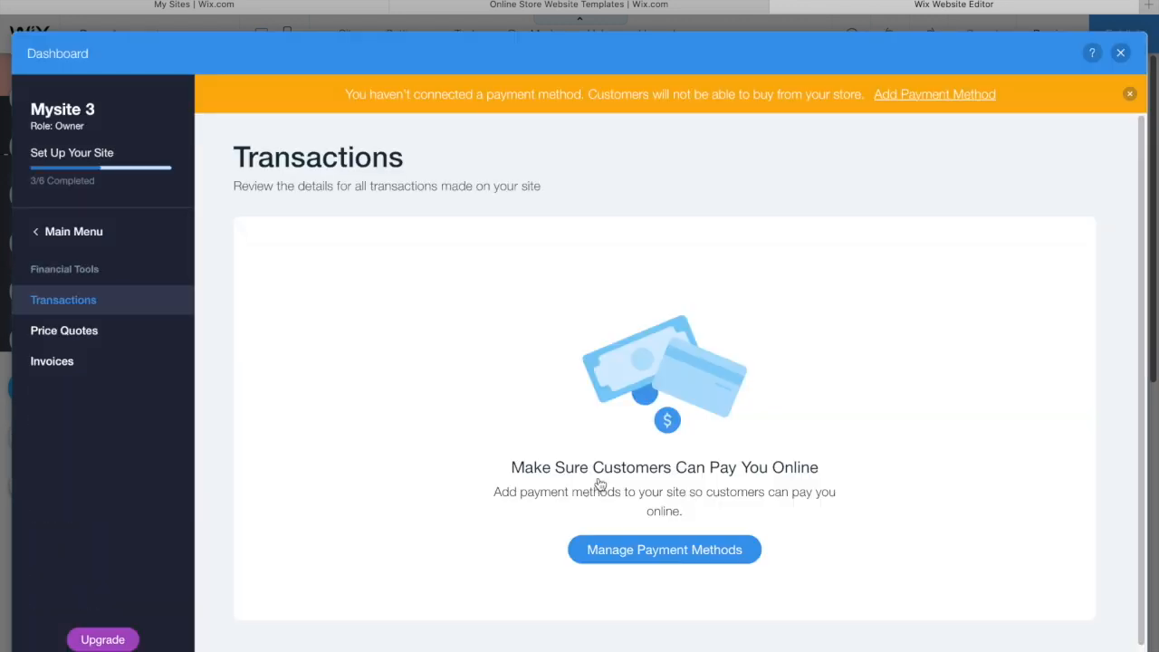
pyautogui.click(81, 230)
pyautogui.click(51, 514)
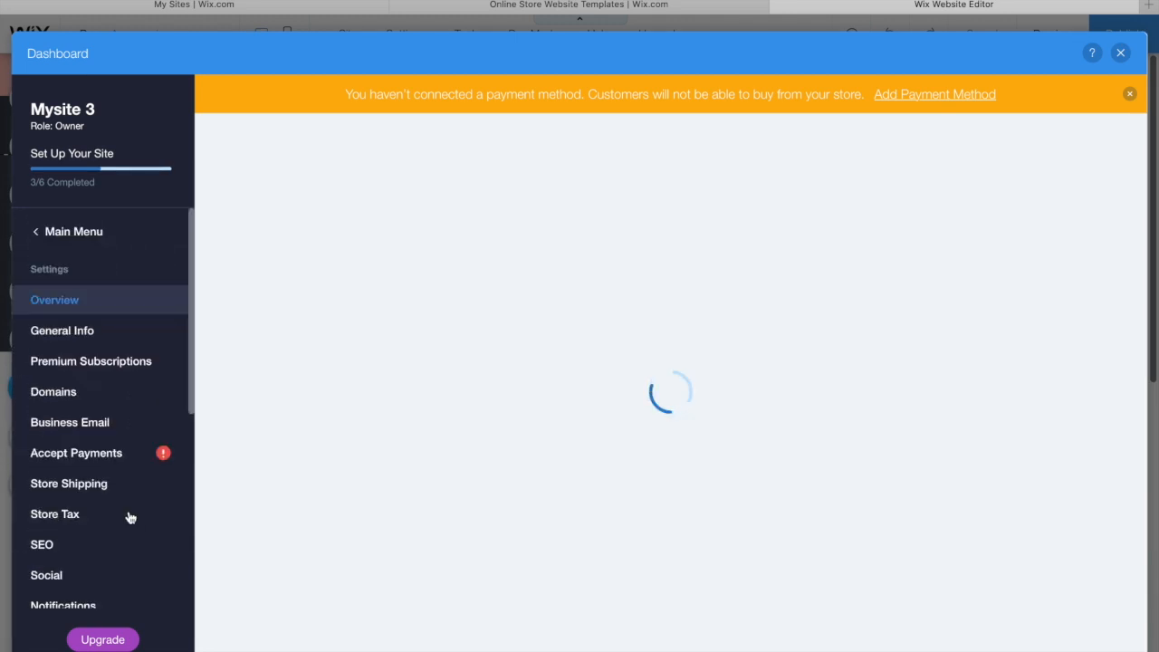
# Step: Open the payment acceptance settings and connect Wix credit/debit card payments and PayPal to the site
pyautogui.click(142, 453)
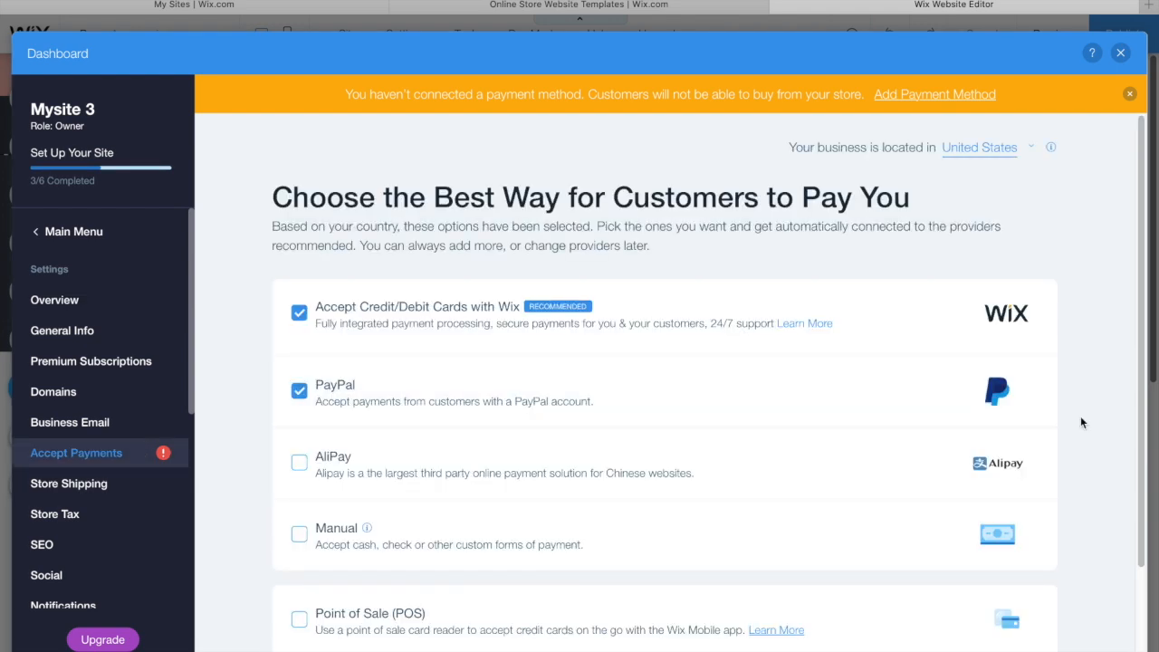
pyautogui.moveTo(1141, 310); pyautogui.dragTo(1143, 344)
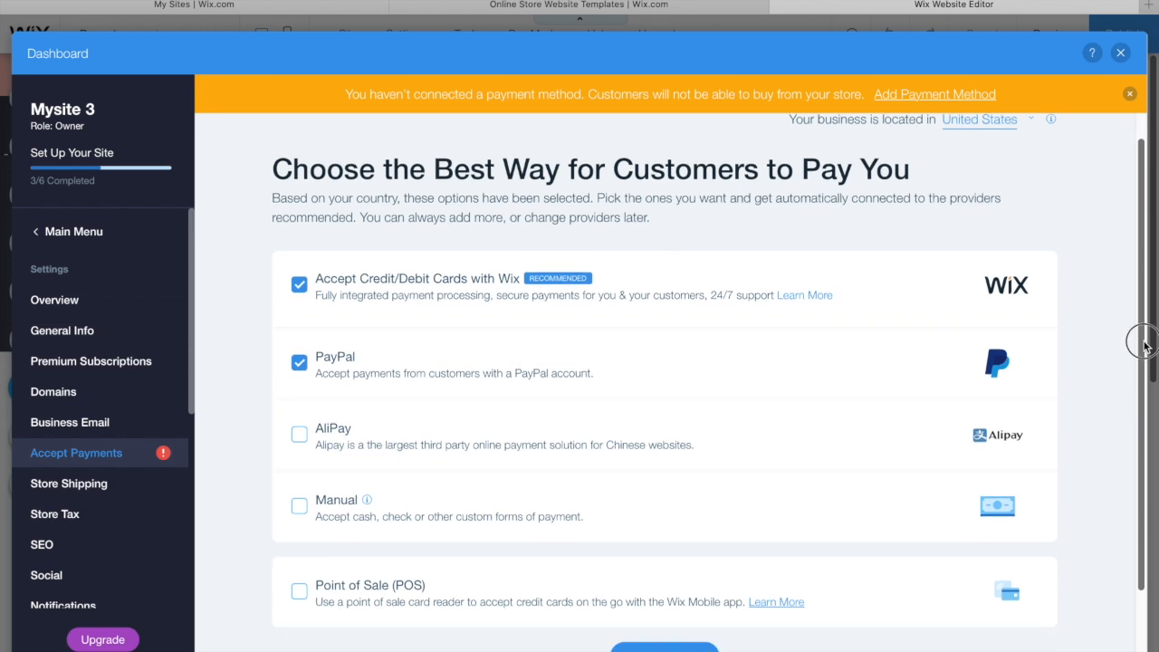
pyautogui.scroll(-2, 1143, 344)
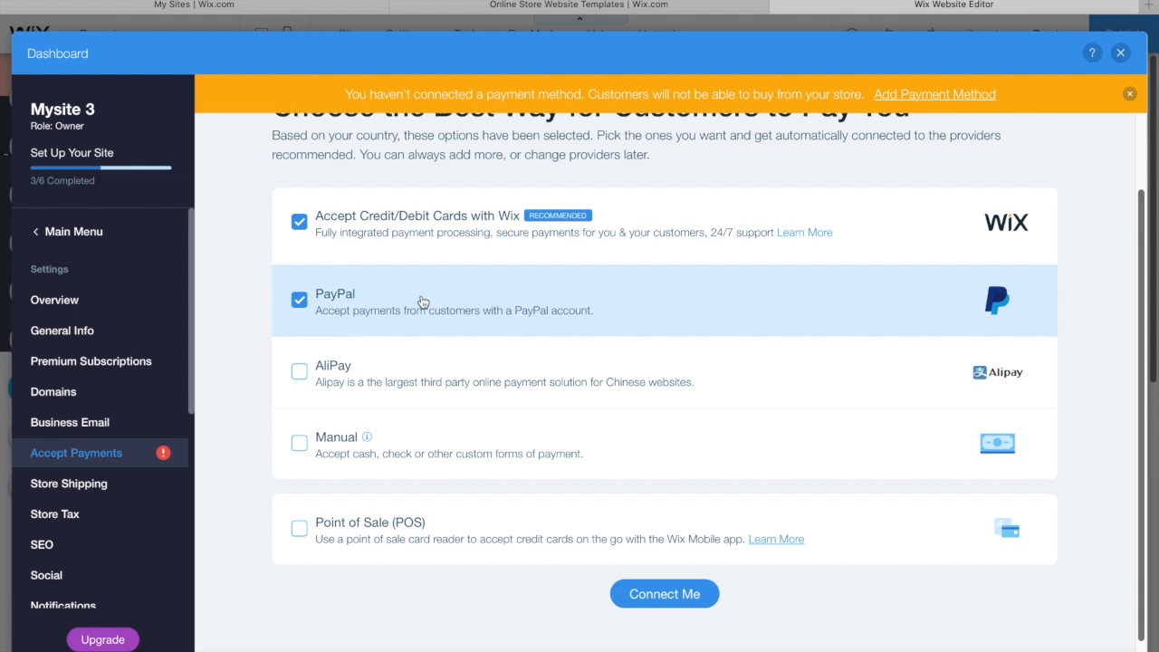
pyautogui.click(306, 299)
pyautogui.click(306, 299)
pyautogui.click(692, 612)
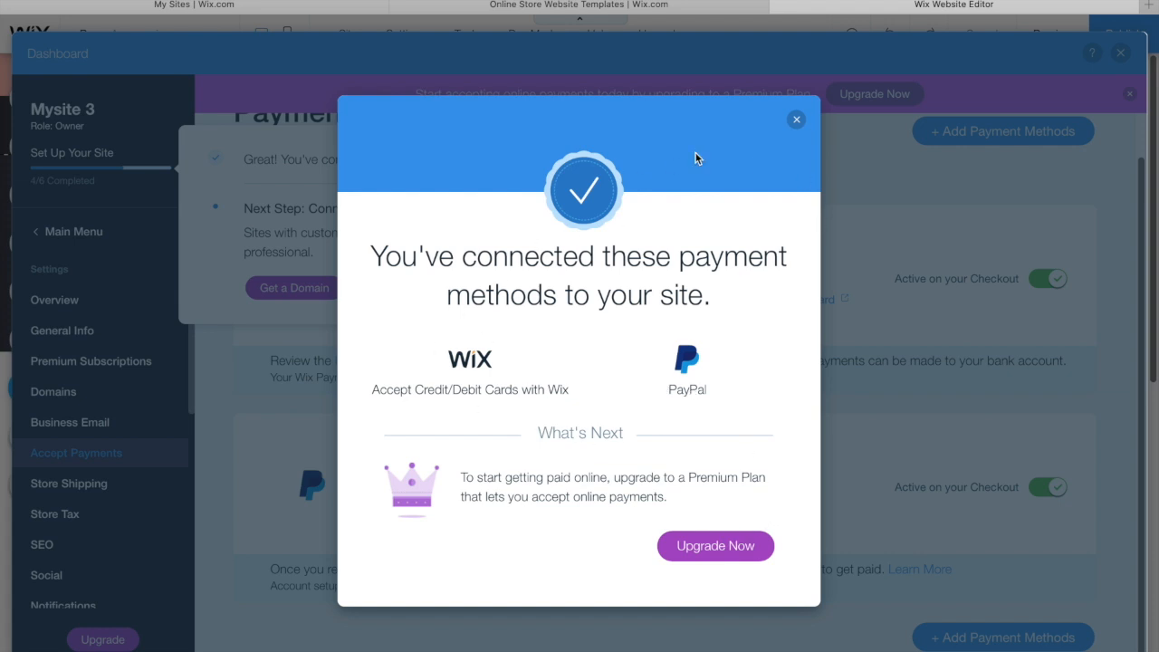
# Step: Open the premium upgrade page and compare the prices and features of the Business & eCommerce plans
pyautogui.click(715, 547)
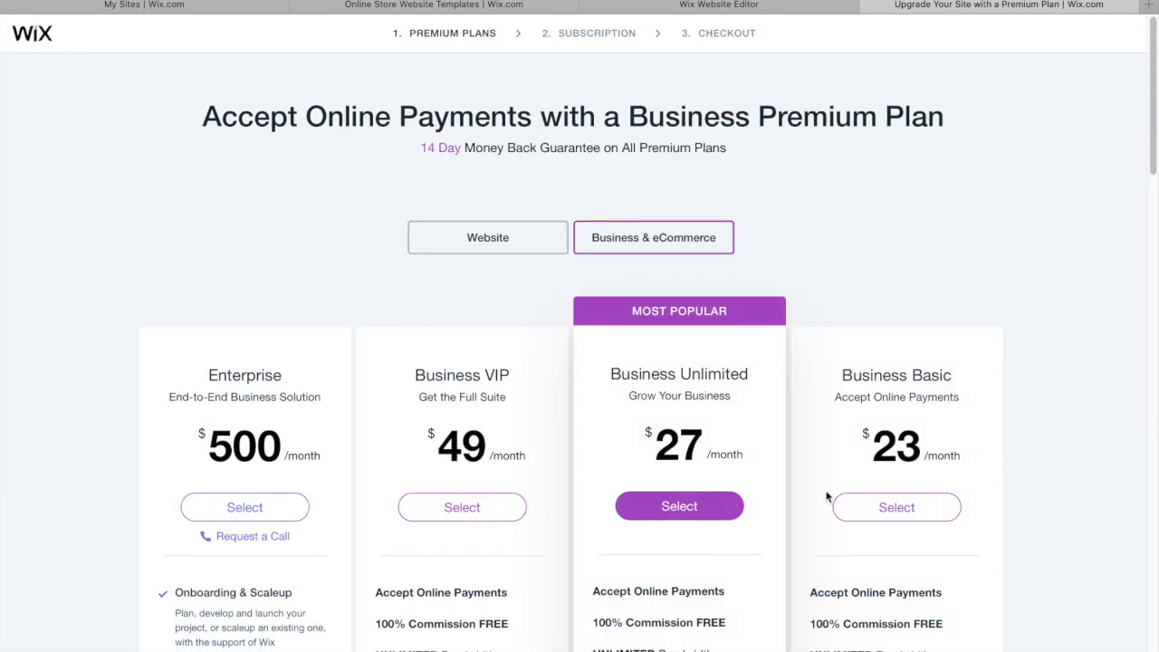
pyautogui.scroll(-2, 978, 271)
pyautogui.scroll(-2, 649, 333)
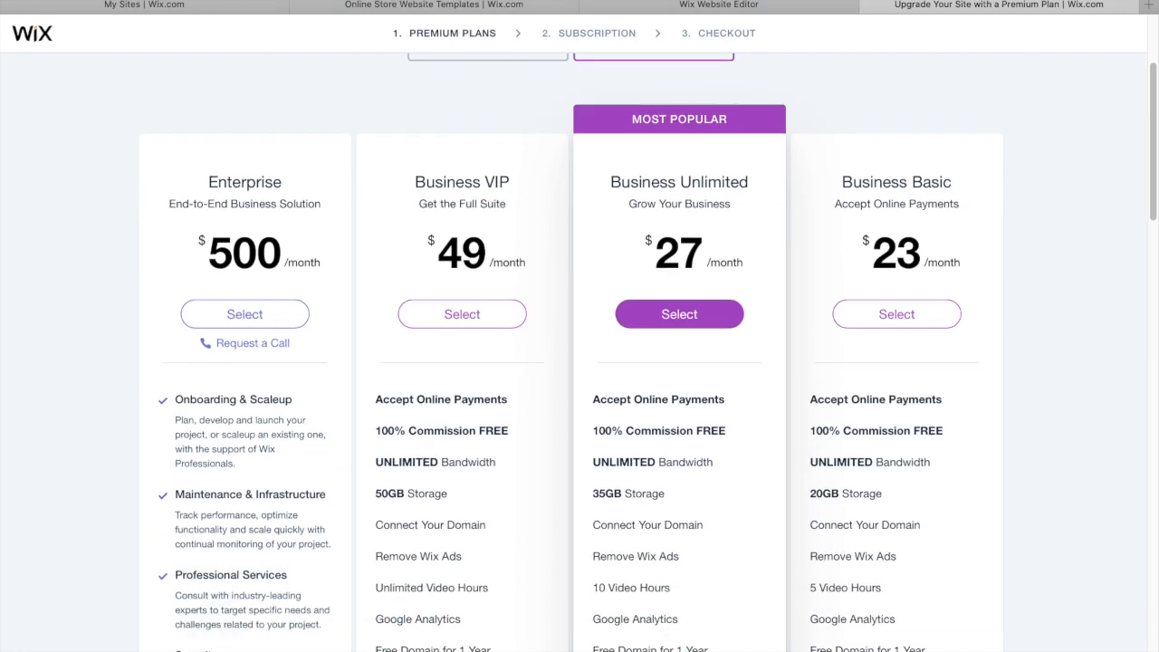
pyautogui.scroll(-1, 648, 352)
pyautogui.scroll(-5, 648, 352)
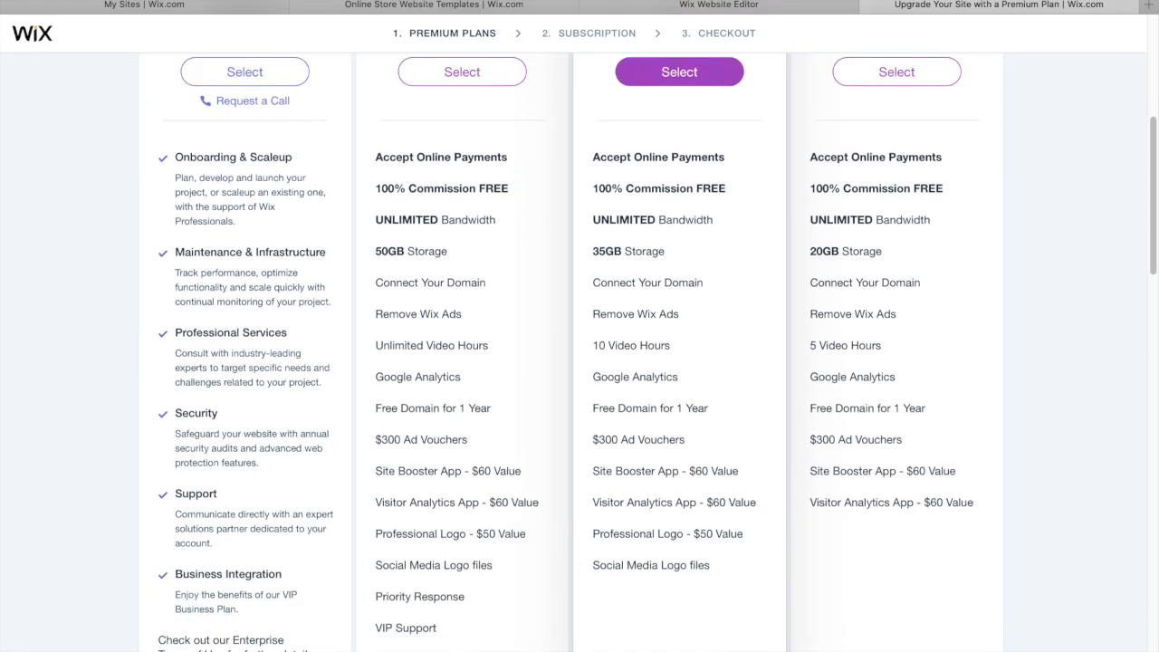
pyautogui.scroll(6, 648, 353)
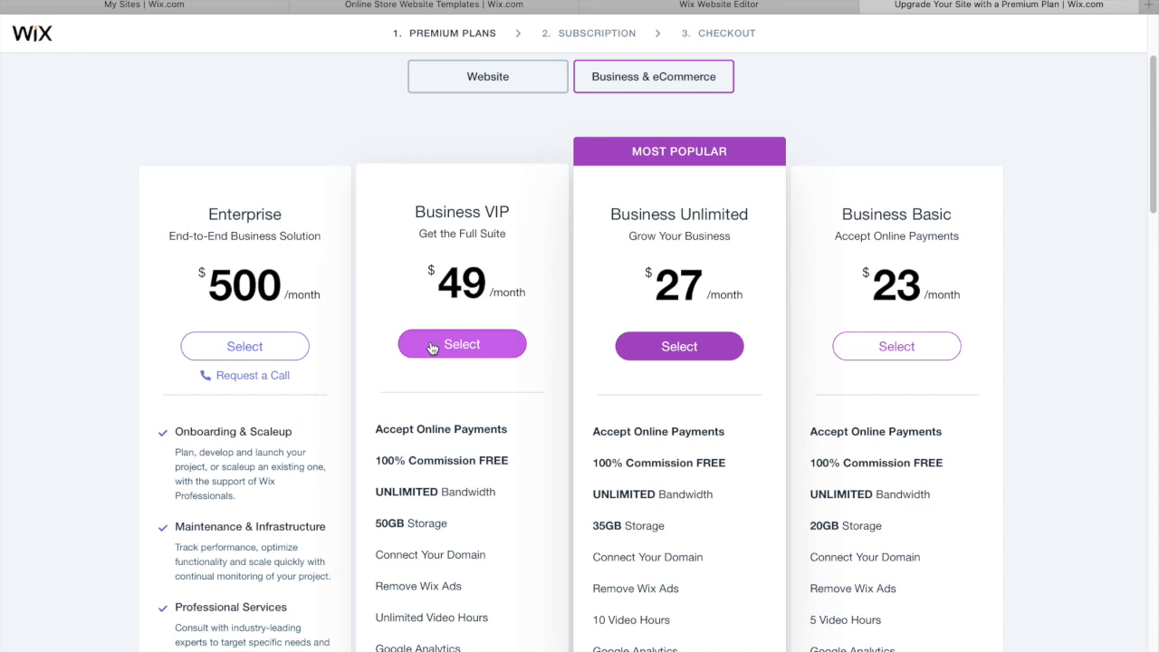
pyautogui.scroll(-2, 579, 362)
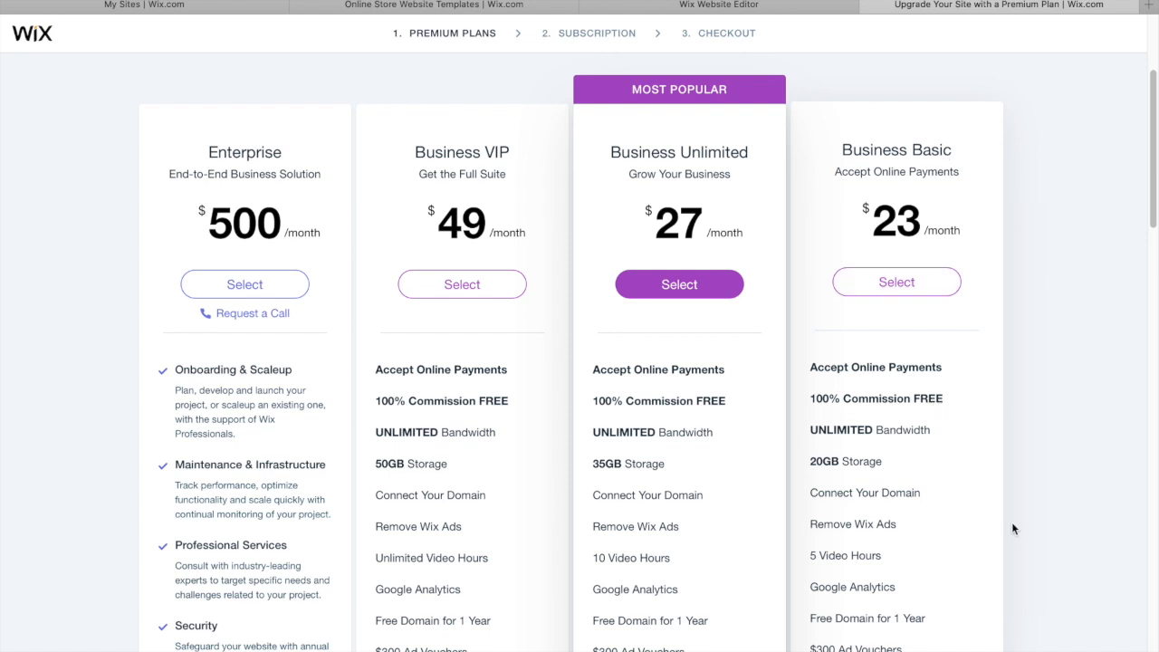
pyautogui.moveTo(1154, 179); pyautogui.dragTo(1154, 151)
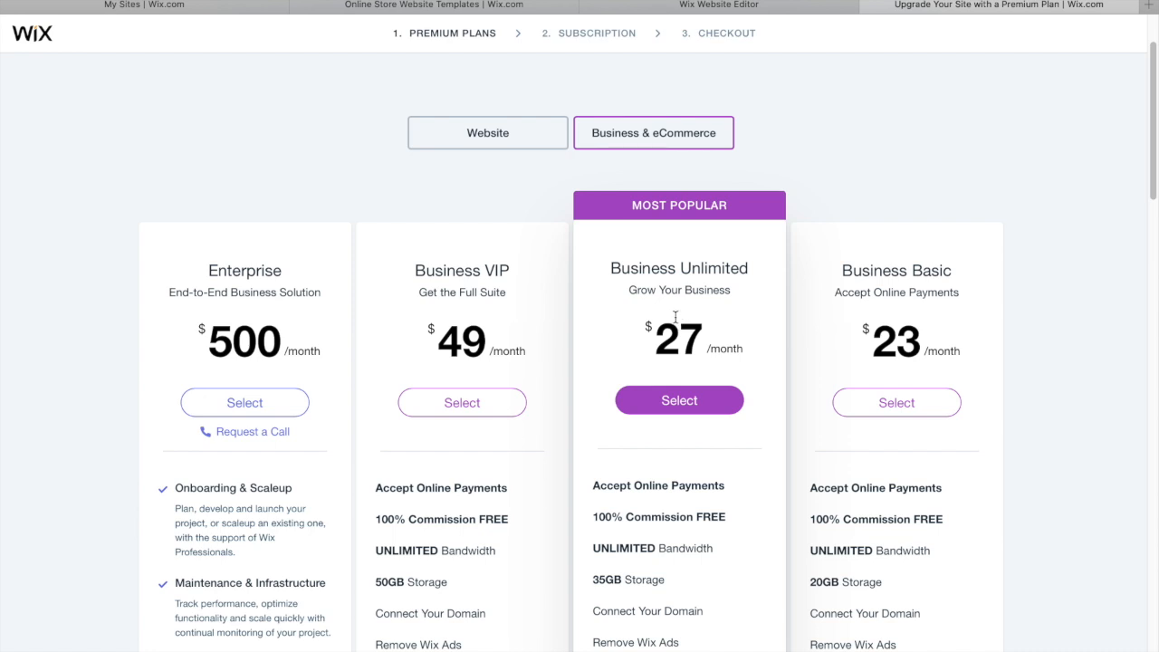
pyautogui.moveTo(1149, 190); pyautogui.dragTo(1148, 242)
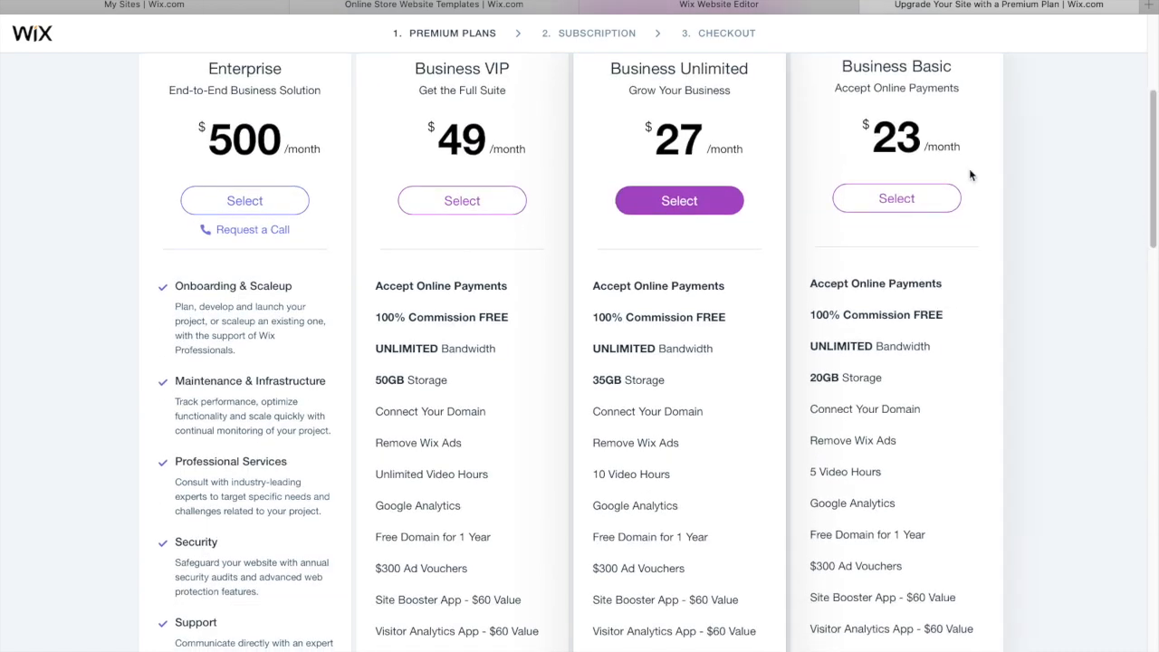
# Step: Choose the Business Basic plan with the yearly subscription and look over the checkout form
pyautogui.click(892, 200)
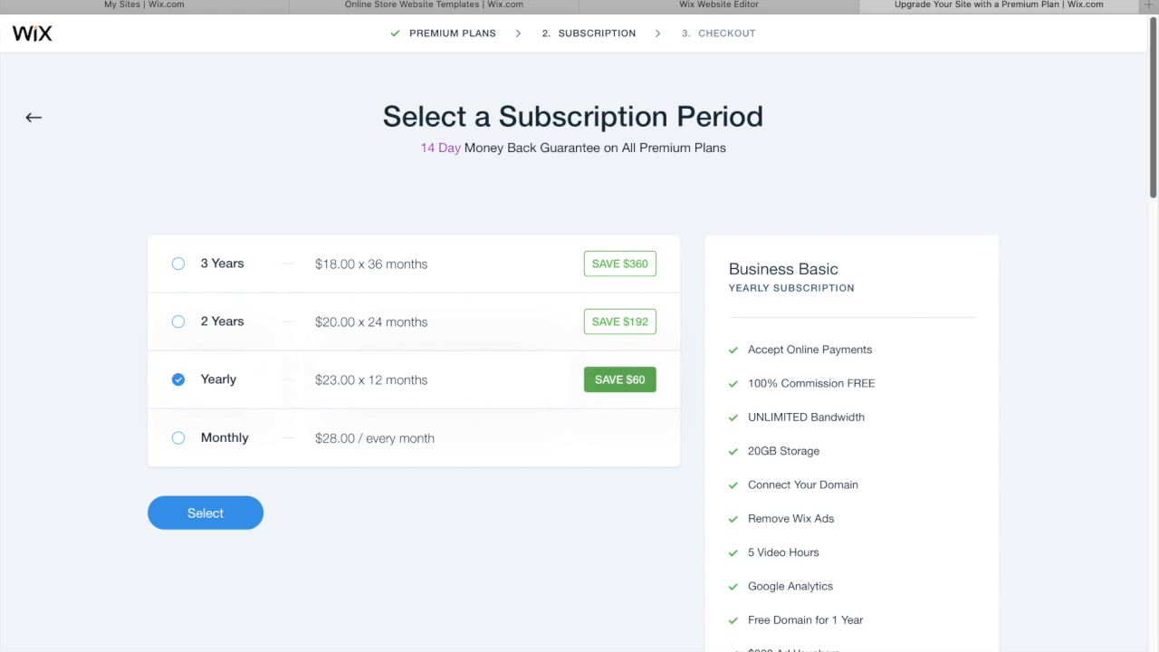
pyautogui.moveTo(1155, 188)
pyautogui.mouseDown()
pyautogui.moveTo(1138, 362)
pyautogui.moveTo(1150, 184)
pyautogui.mouseUp()
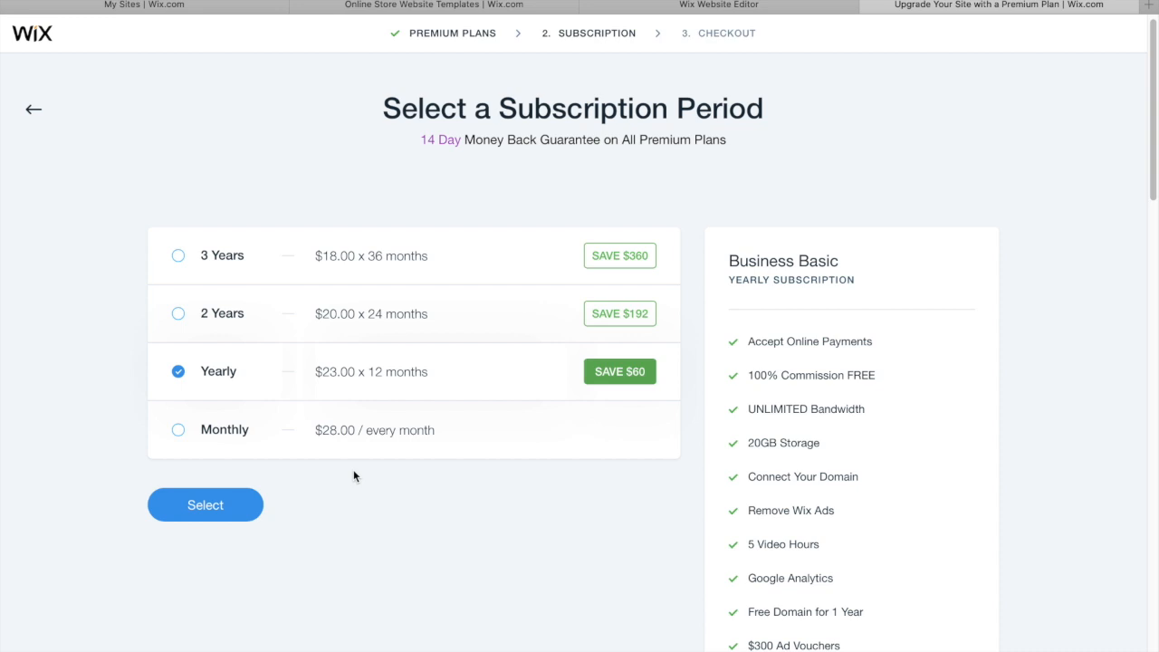
pyautogui.click(233, 506)
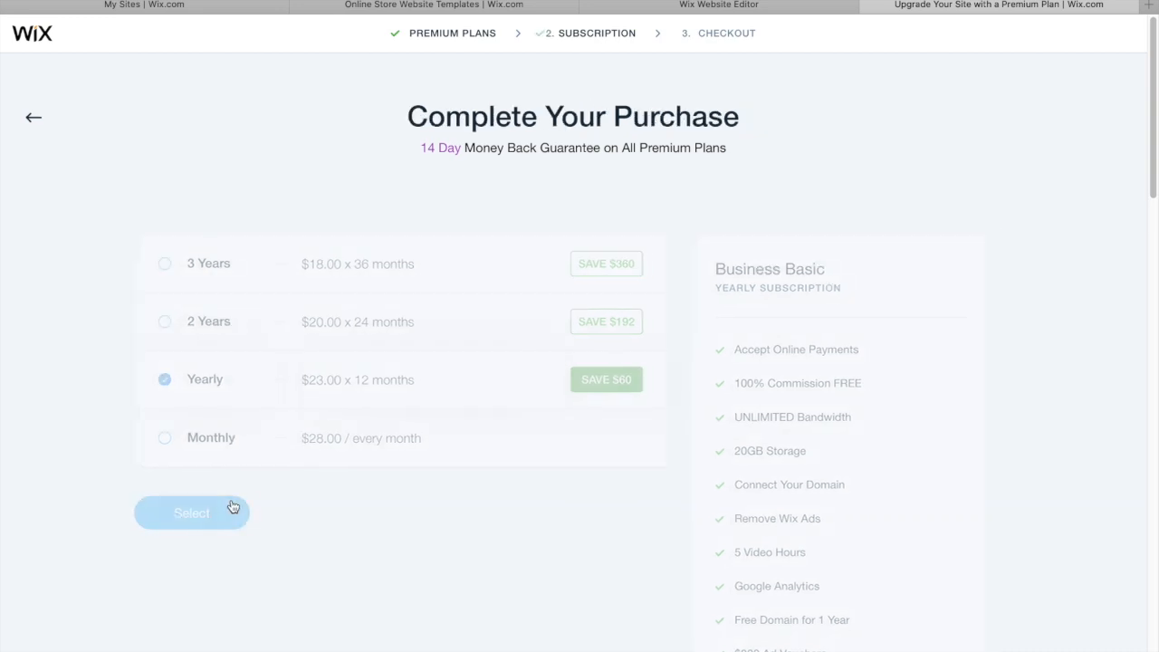
pyautogui.moveTo(1150, 111)
pyautogui.mouseDown()
pyautogui.moveTo(1152, 177)
pyautogui.moveTo(1150, 132)
pyautogui.mouseUp()
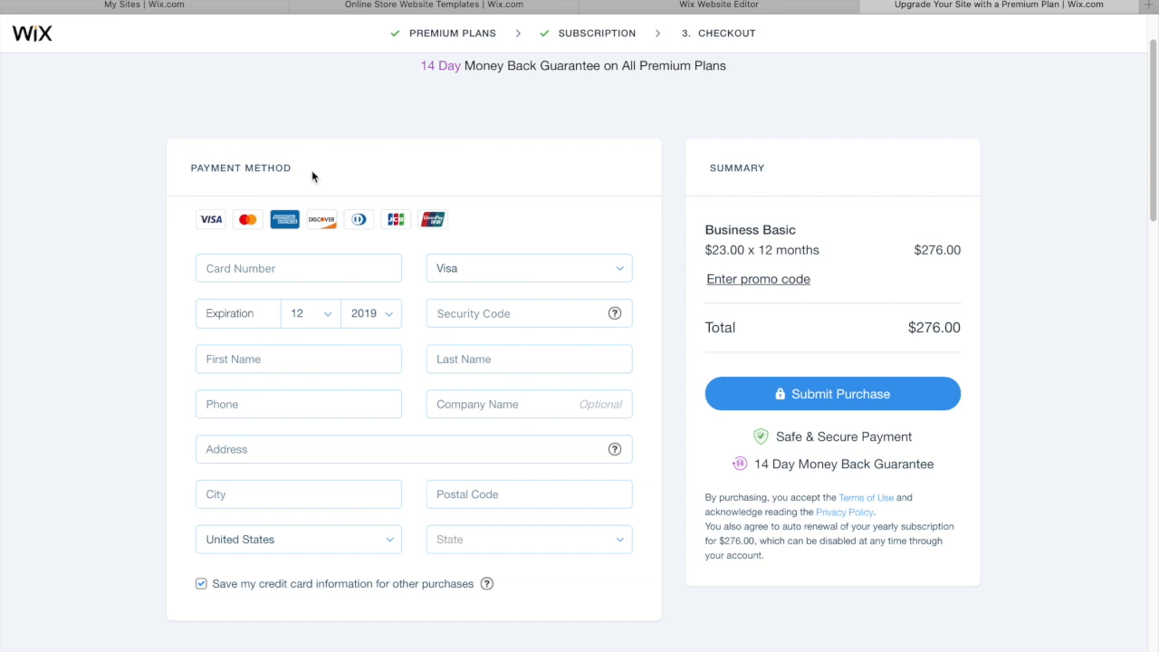
pyautogui.moveTo(1157, 195); pyautogui.dragTo(1152, 145)
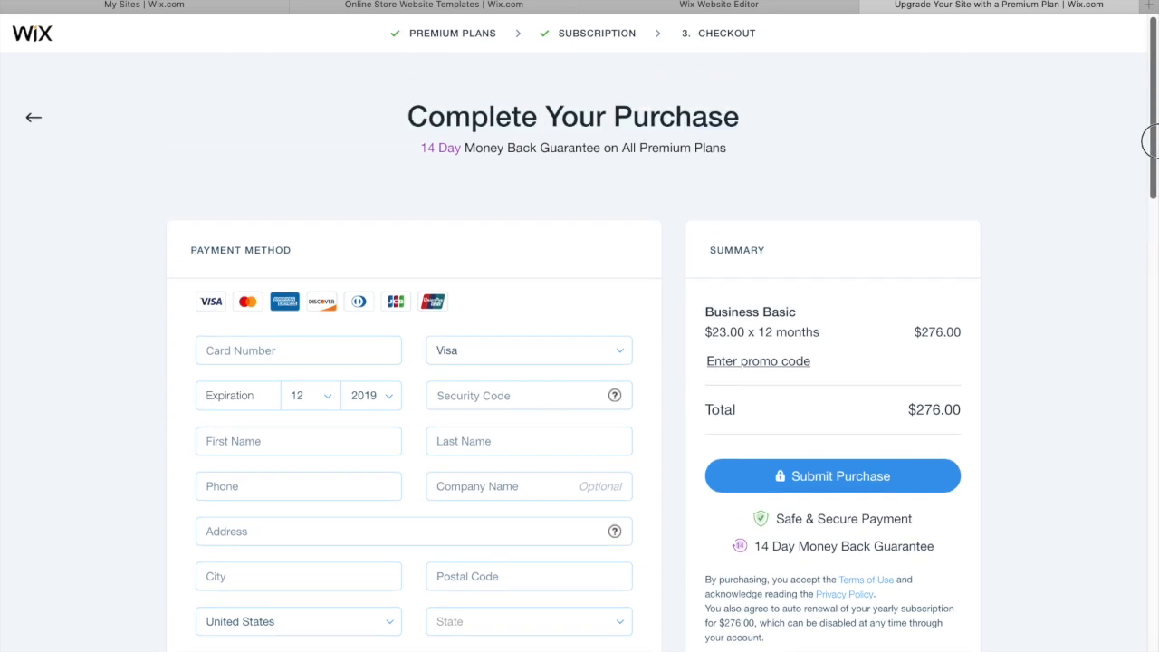
# Step: Return to the subscription periods, choose the monthly subscription instead, and look over its checkout form
pyautogui.click(28, 118)
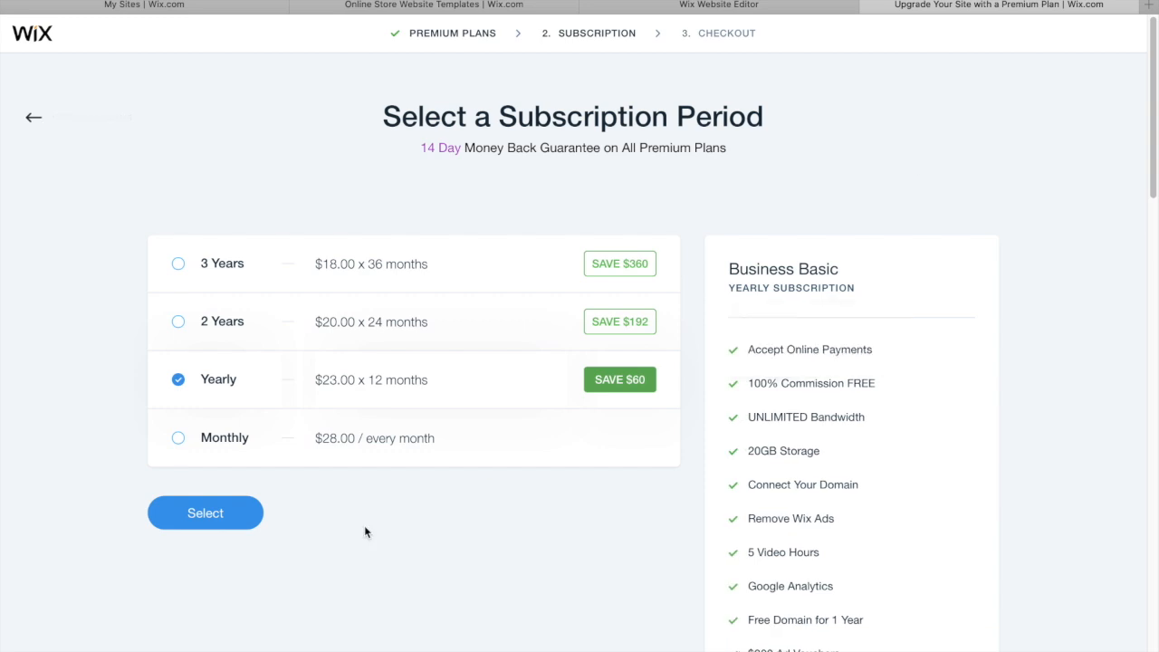
pyautogui.click(179, 438)
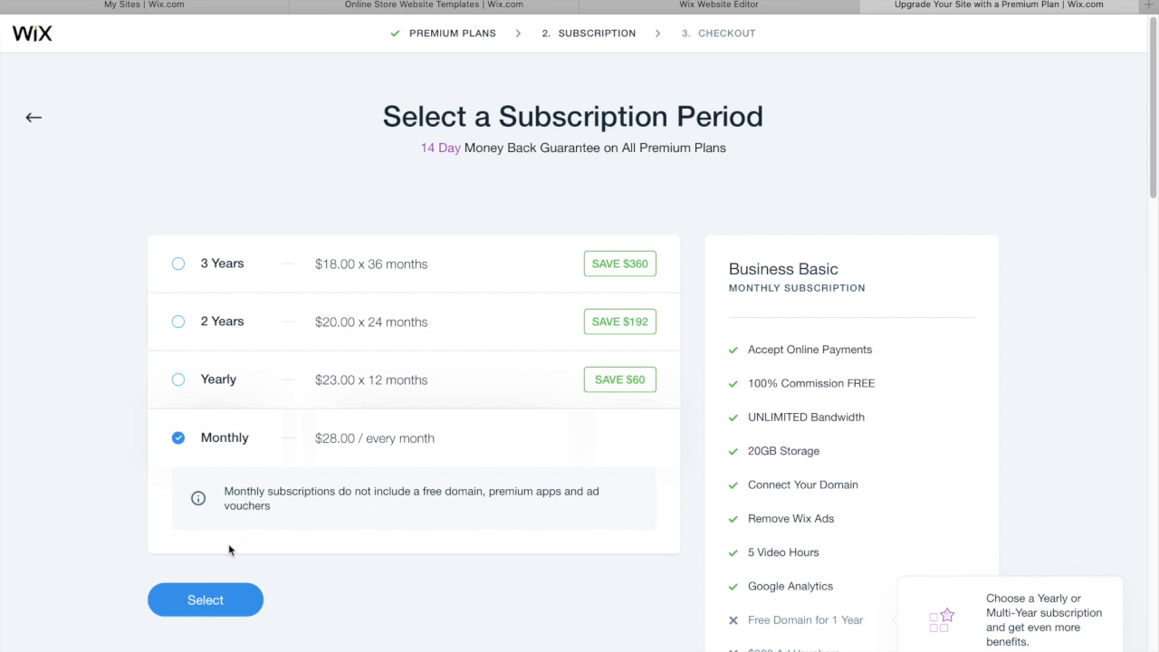
pyautogui.click(199, 601)
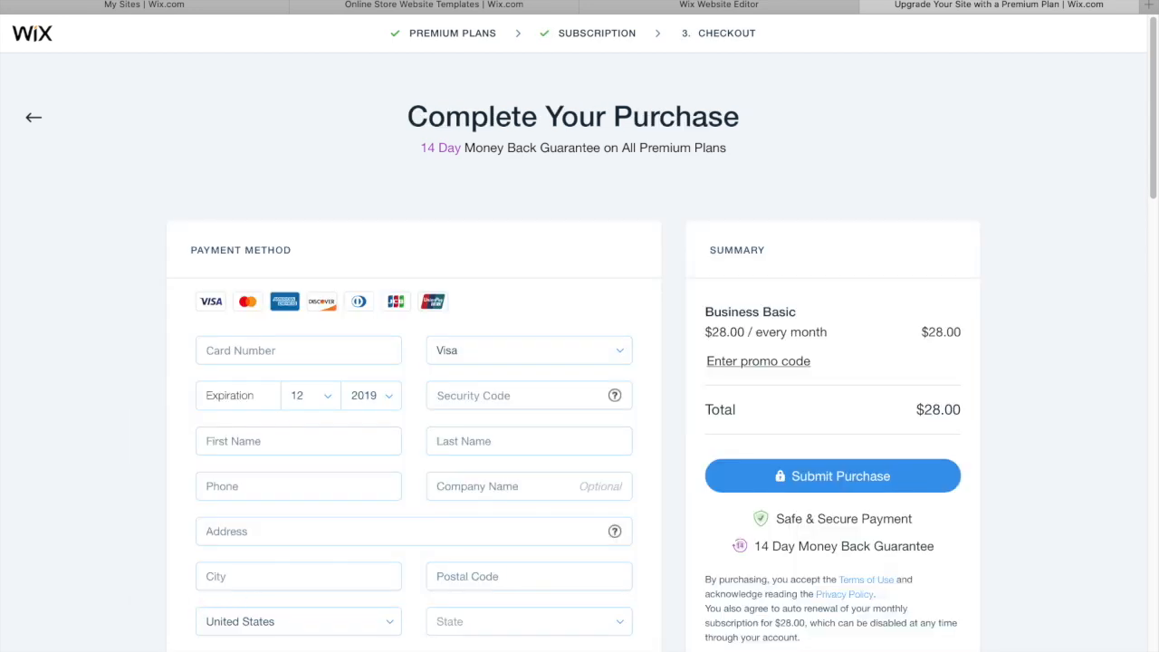
pyautogui.scroll(-3, 739, 380)
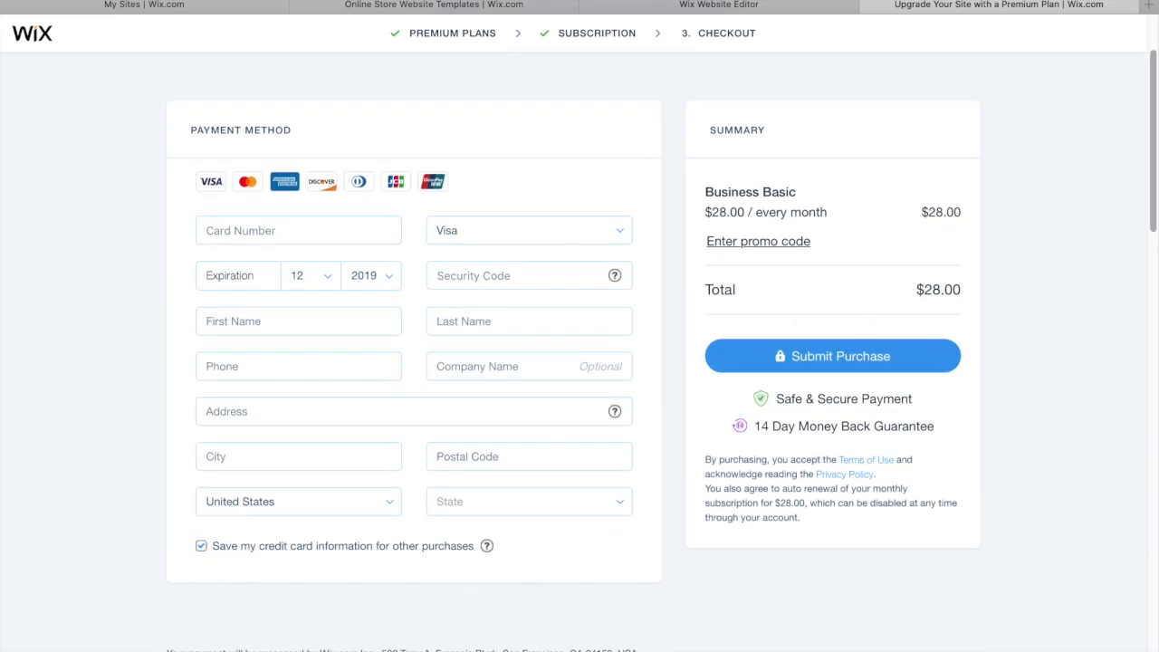
pyautogui.moveTo(1157, 204); pyautogui.dragTo(1157, 169)
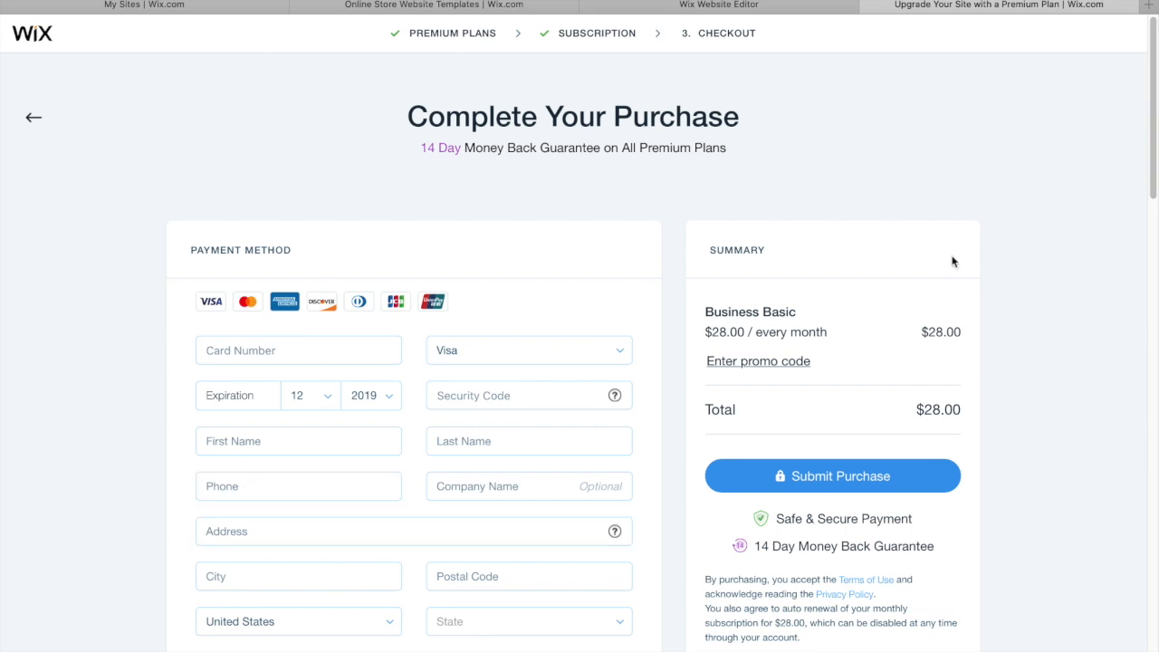
# Step: Go back to the premium plan selection without purchasing and examine the Website plans
pyautogui.click(36, 118)
pyautogui.click(36, 119)
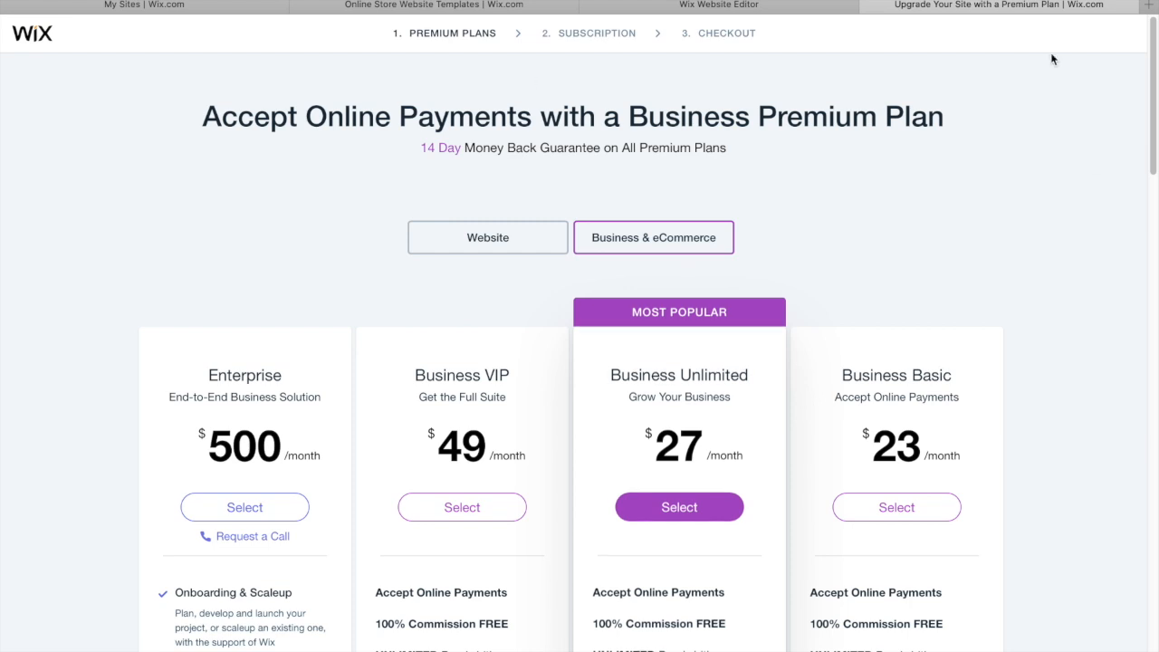
pyautogui.click(647, 246)
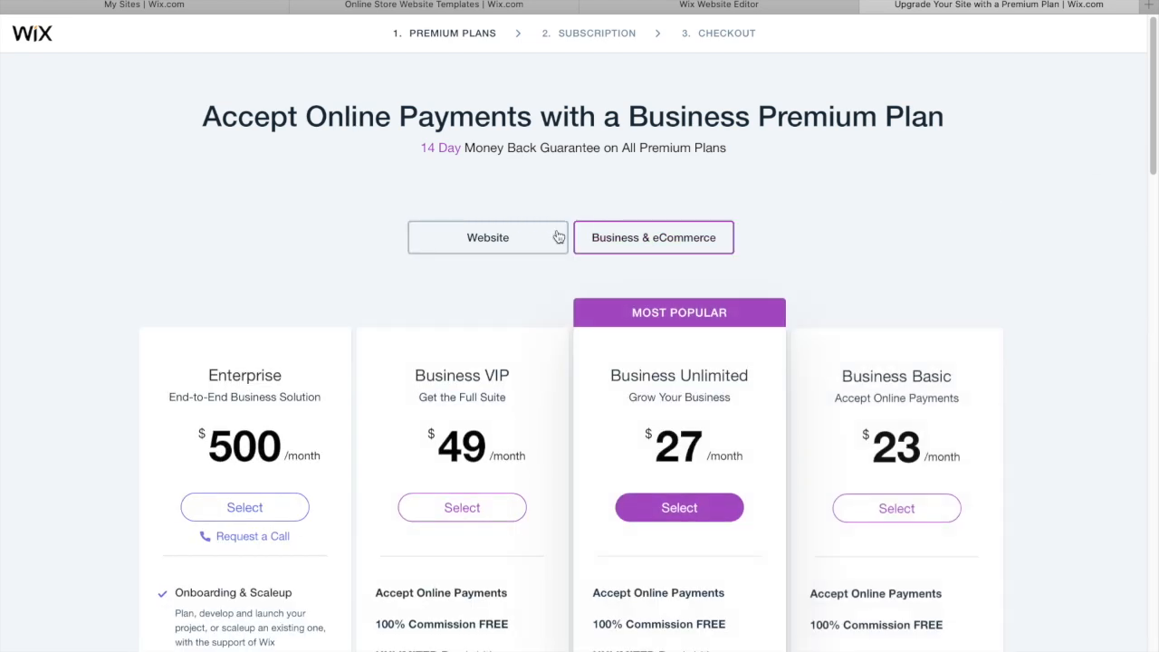
pyautogui.click(507, 247)
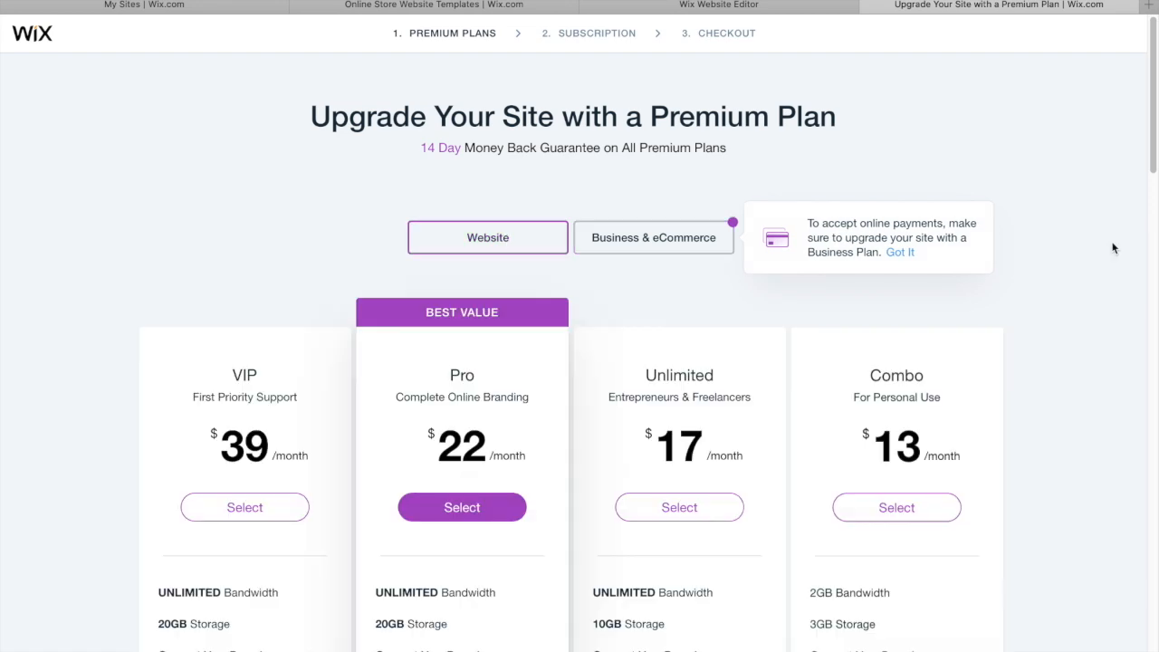
pyautogui.scroll(-1, 1150, 174)
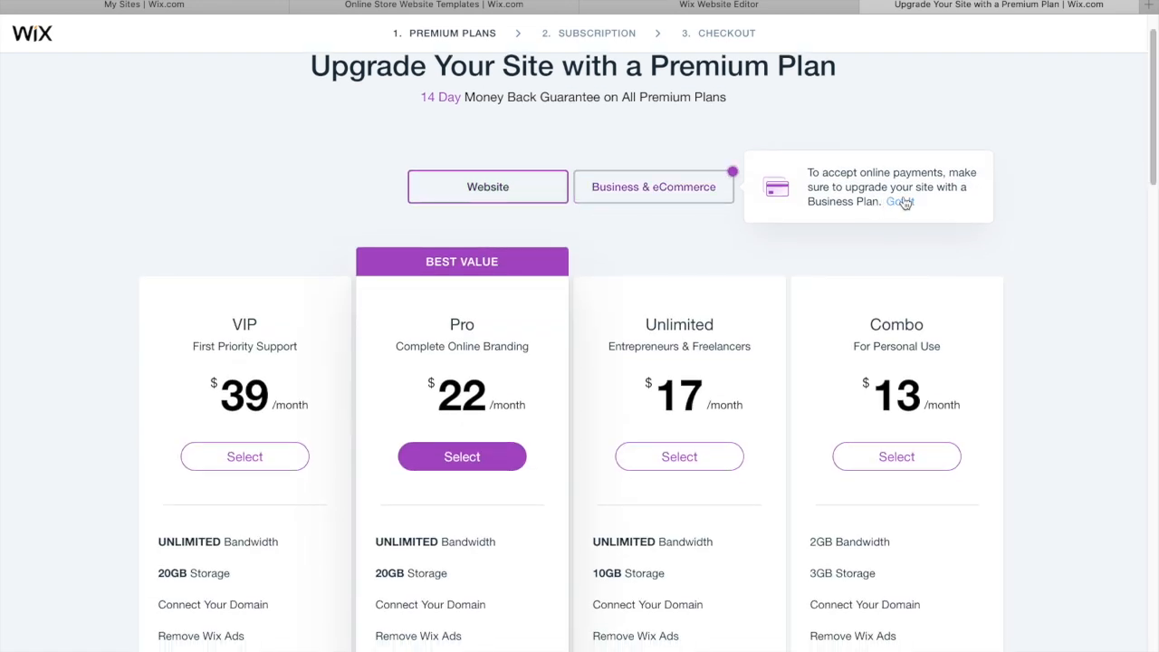
# Step: Compare the Business & eCommerce plans with the Website plans and stay on the premium upgrade page
pyautogui.click(685, 188)
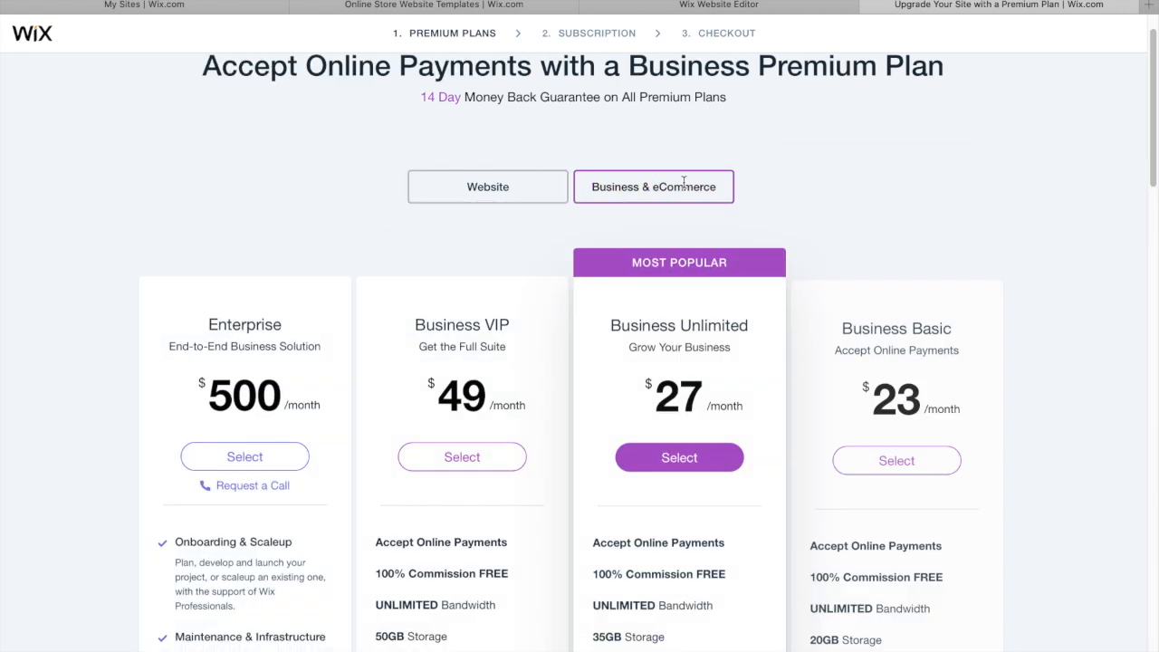
pyautogui.click(536, 193)
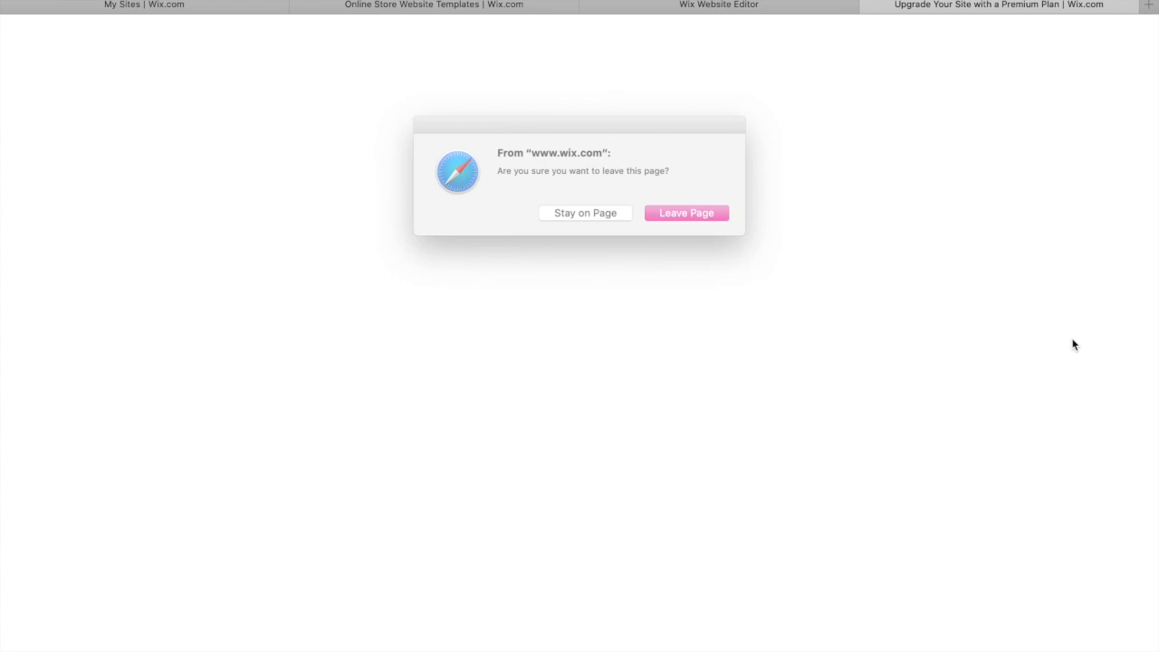
pyautogui.click(624, 216)
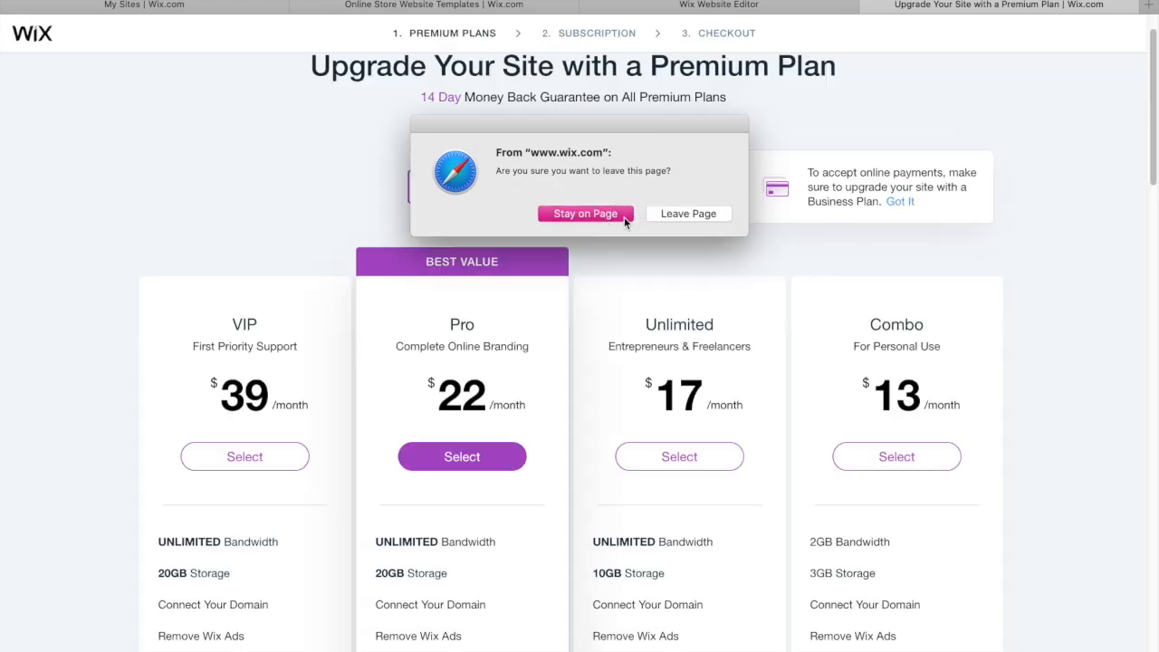
# Step: Switch back to the Wix editor's dashboard and dismiss the connected payment methods confirmation
pyautogui.click(739, 5)
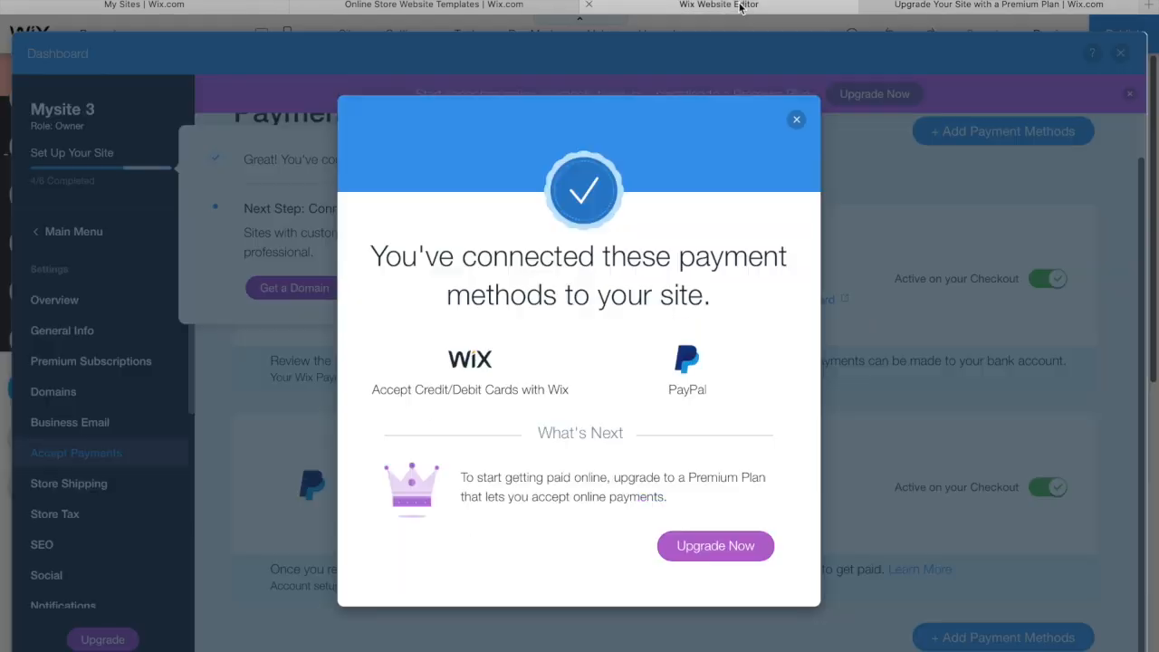
pyautogui.click(797, 119)
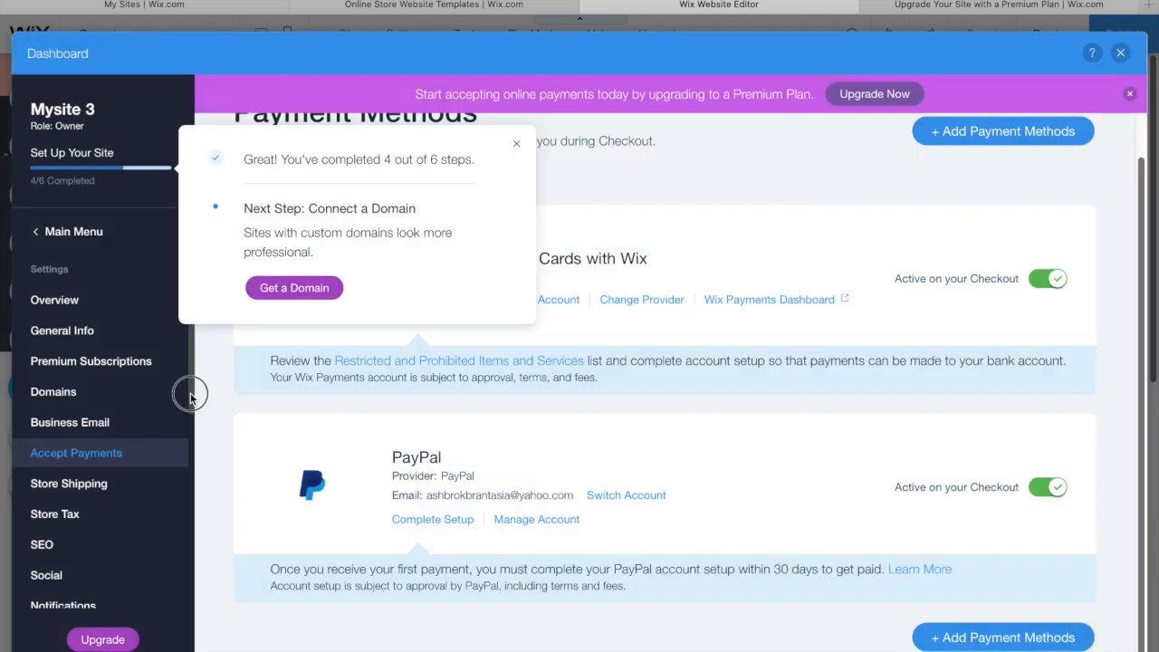
pyautogui.moveTo(191, 389); pyautogui.dragTo(232, 247)
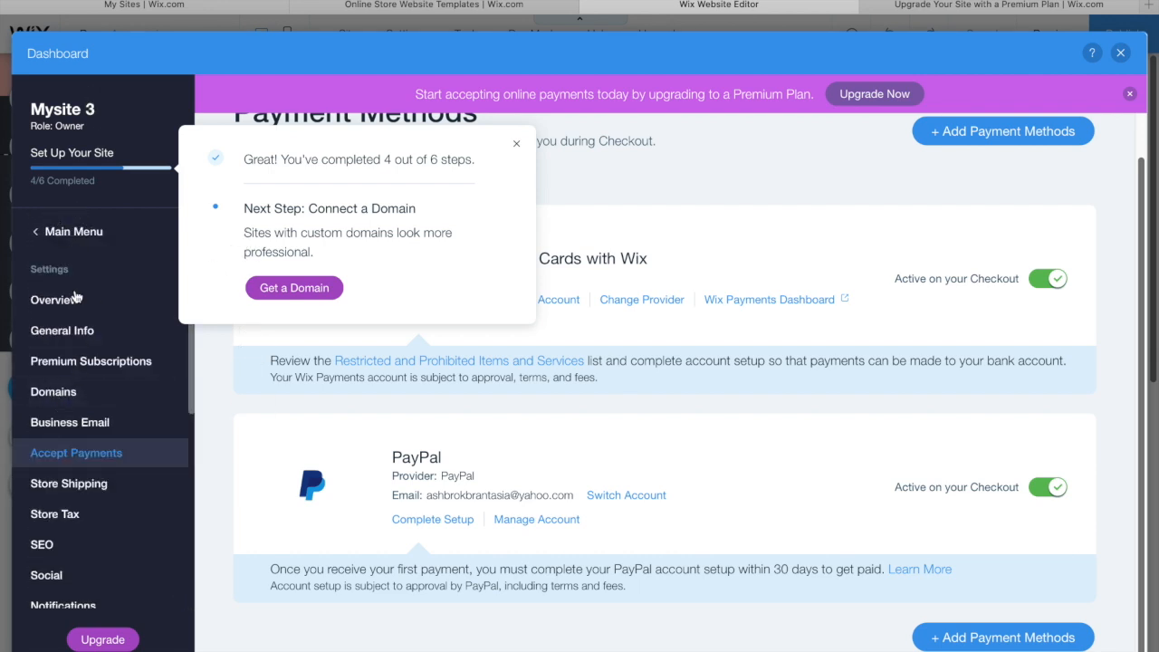
# Step: Open the site's domain settings and choose to buy a new domain name
pyautogui.click(66, 398)
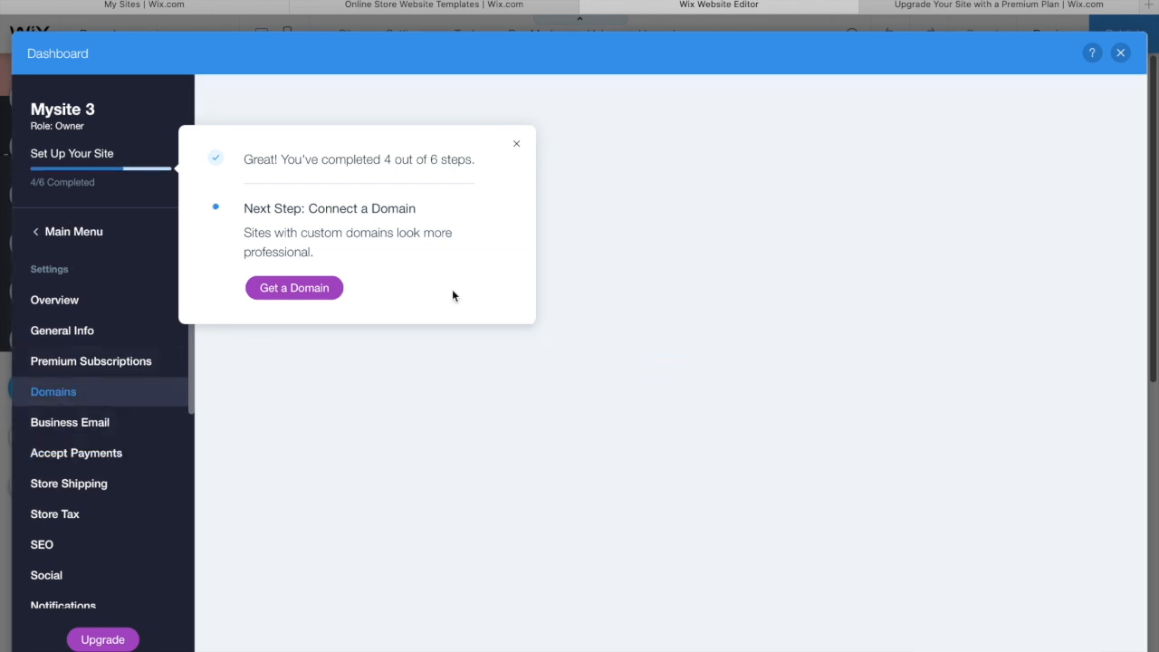
pyautogui.click(312, 288)
pyautogui.click(62, 396)
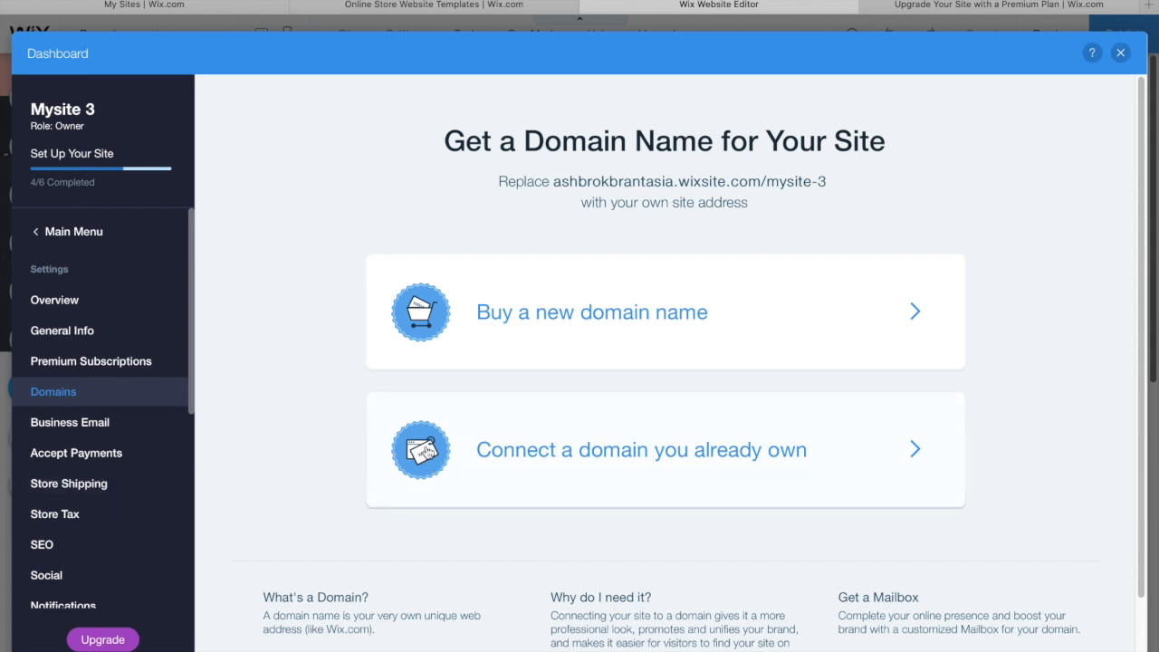
pyautogui.click(675, 320)
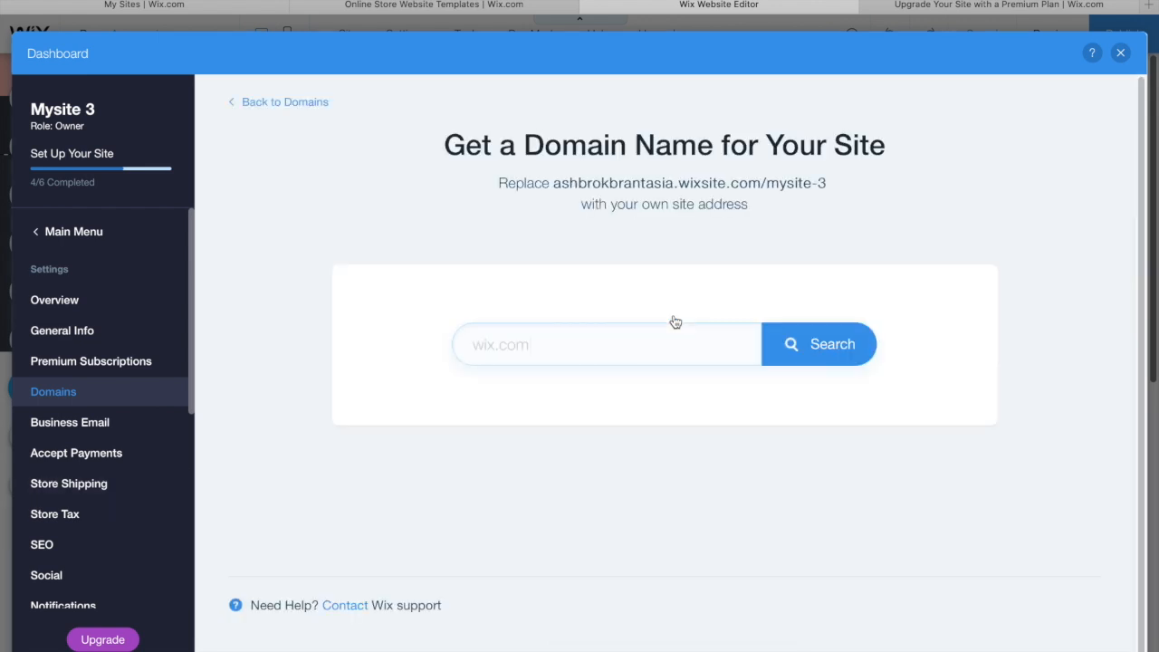
# Step: Search for the availability of the domain boujeebarbiee.net
pyautogui.click(617, 346)
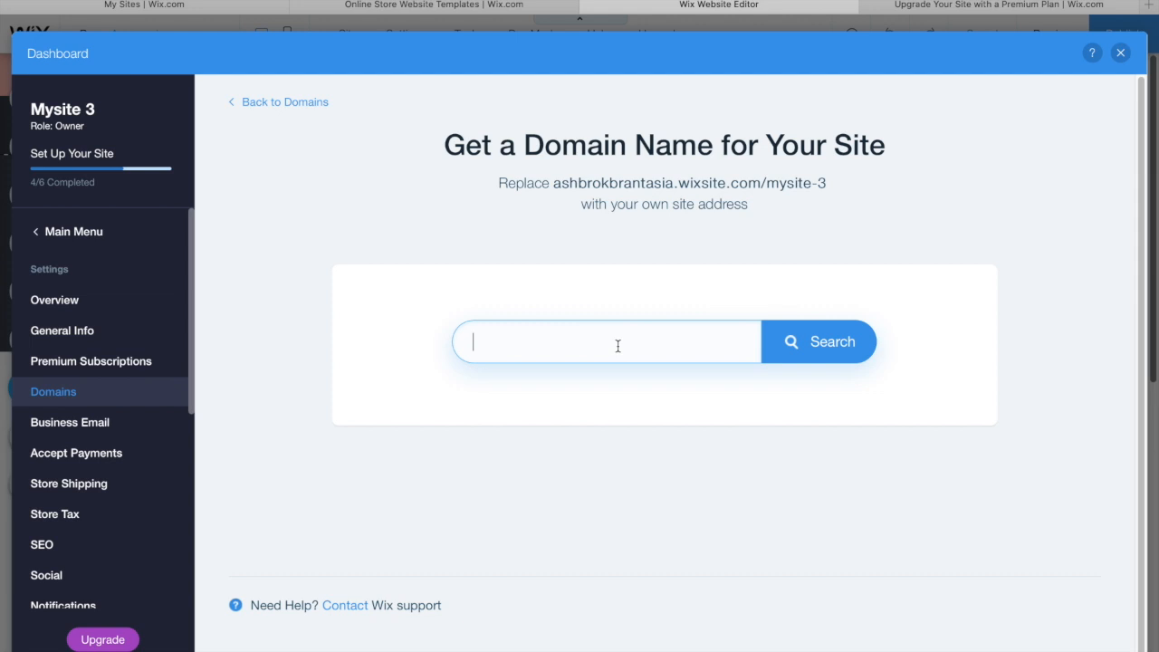
pyautogui.write('boujeebarbiee.net')
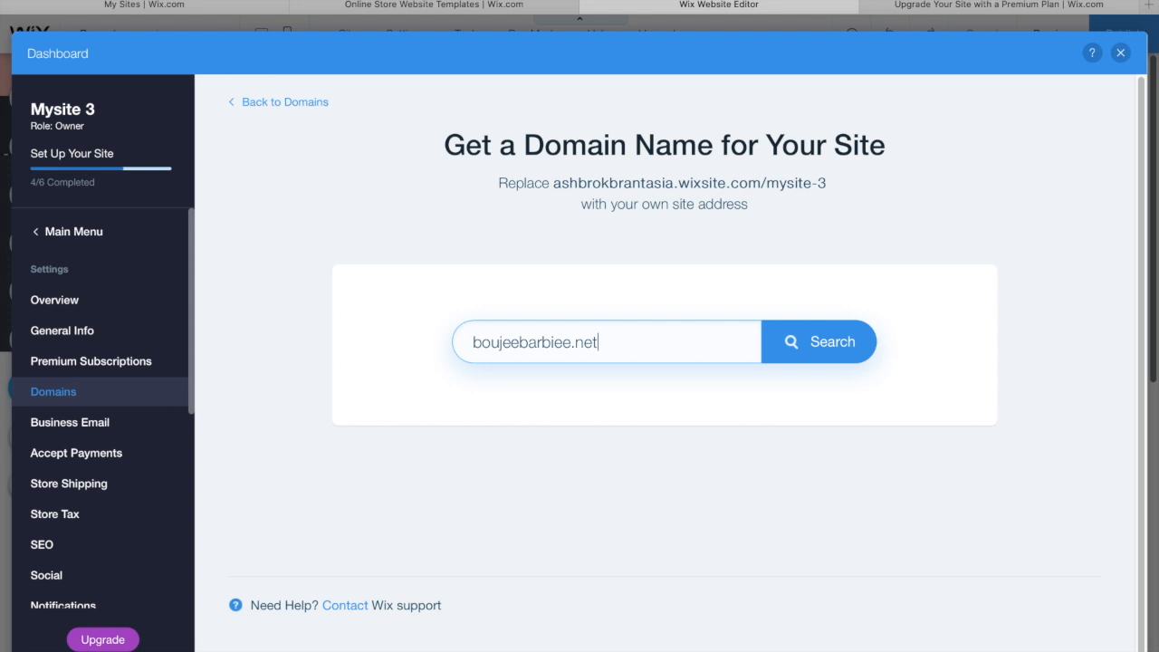
pyautogui.click(822, 338)
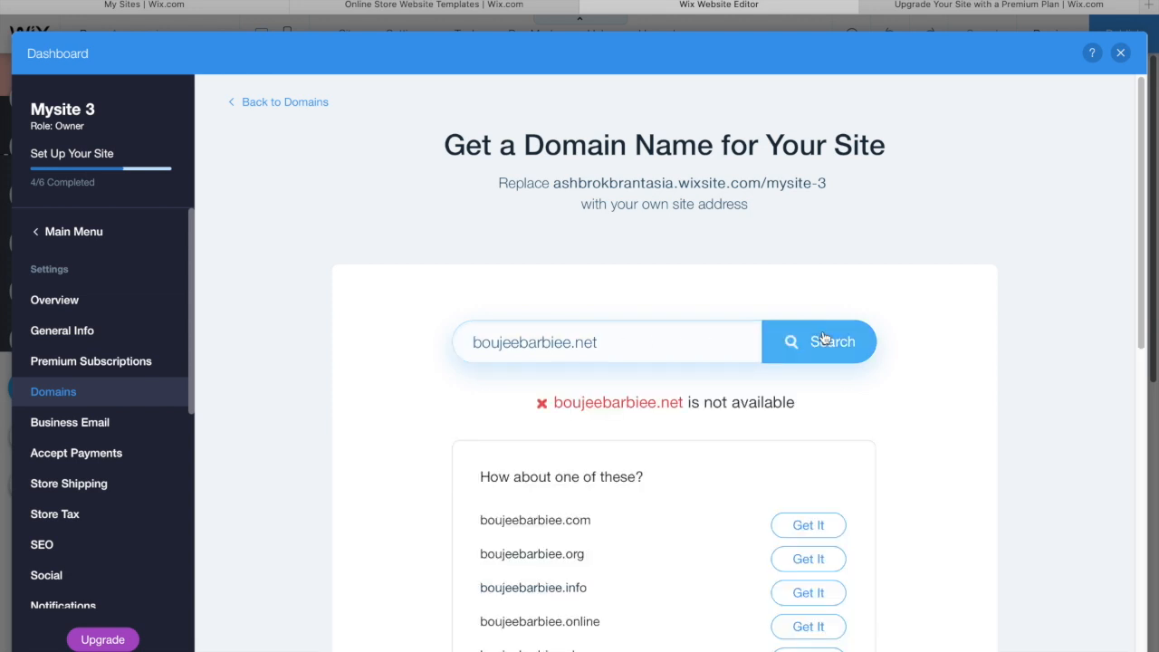
# Step: Replace the domain query with oilsforyou.net and search for its availability
pyautogui.moveTo(623, 355); pyautogui.dragTo(407, 339)
pyautogui.press('BackSpace')
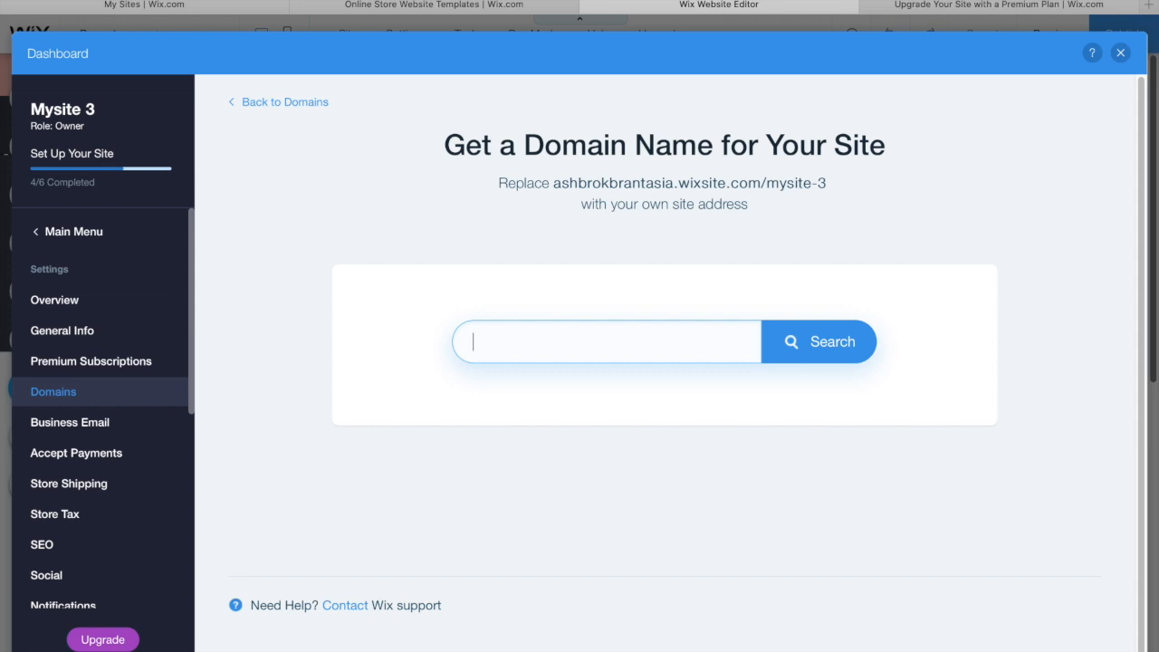
pyautogui.write('oilsforyou.net')
pyautogui.click(838, 353)
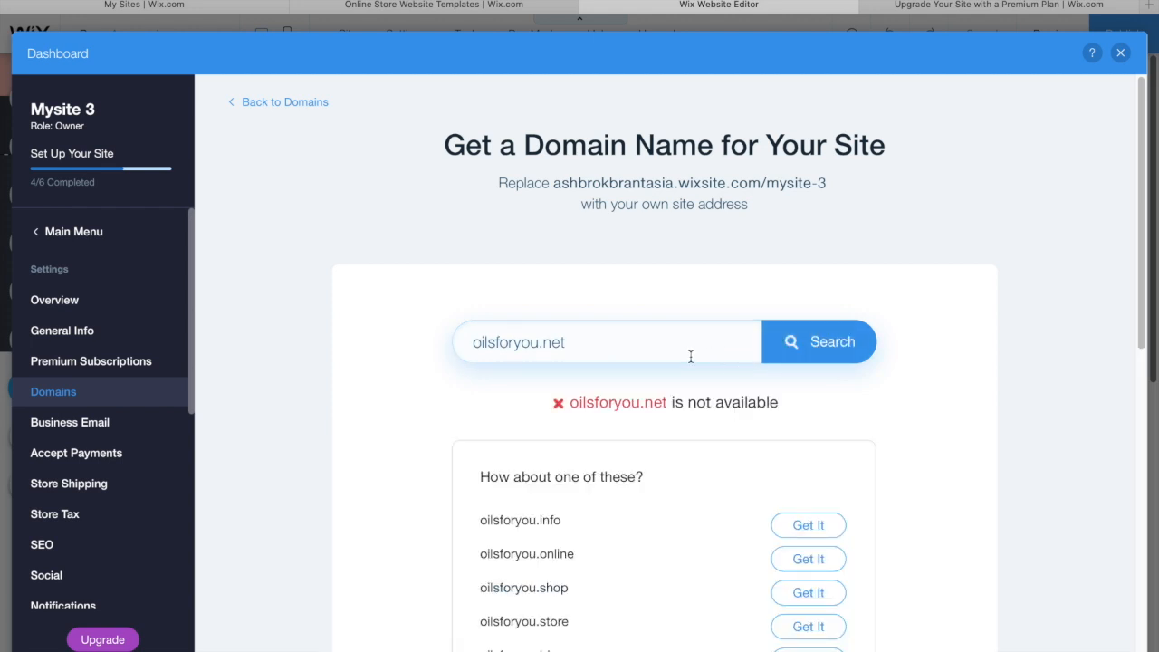
# Step: Replace the domain query with boujeebabe.net and search for its availability
pyautogui.moveTo(611, 342); pyautogui.dragTo(362, 329)
pyautogui.press('BackSpace')
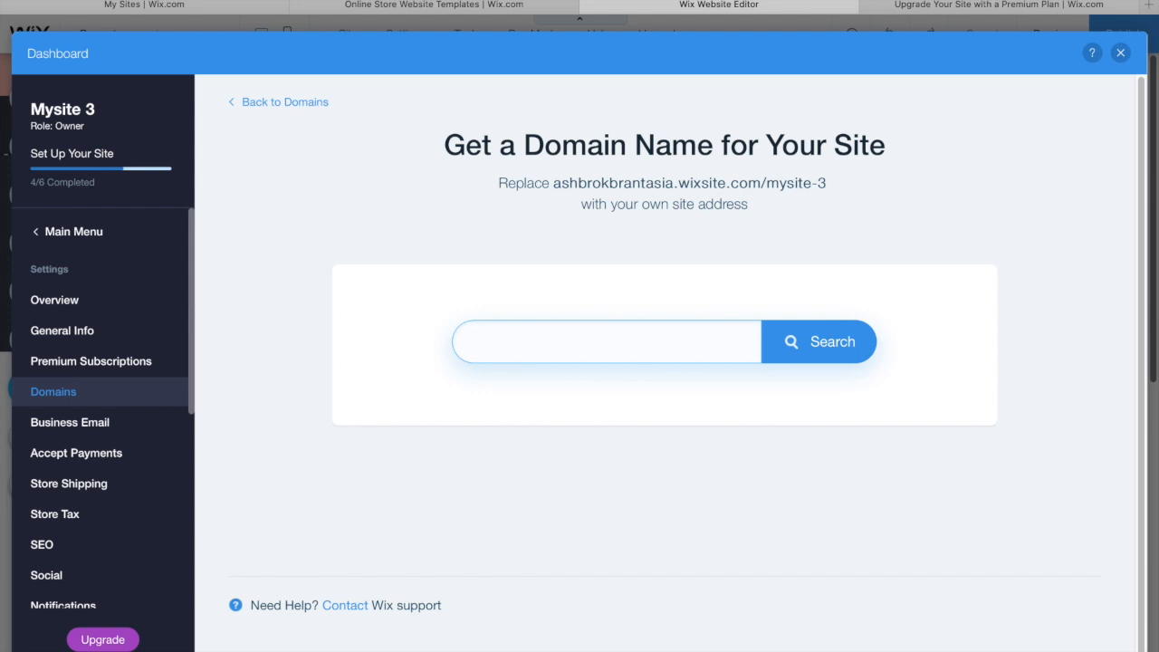
pyautogui.write('b')
pyautogui.press('BackSpace')
pyautogui.write('boujeebabe')
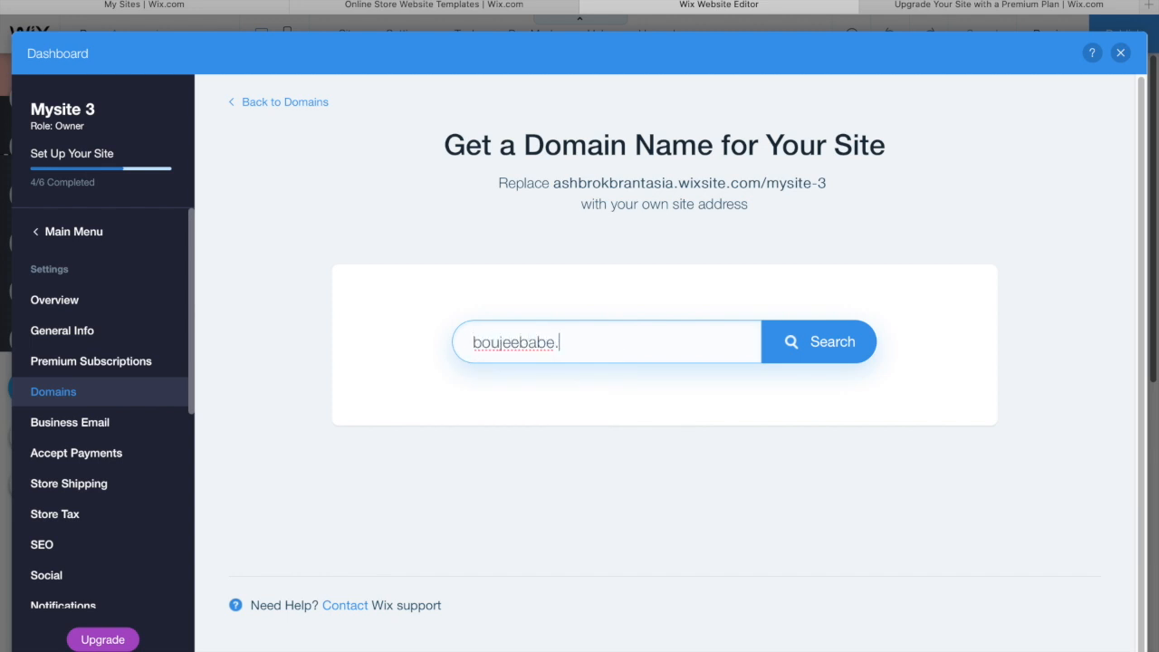
pyautogui.write('.net')
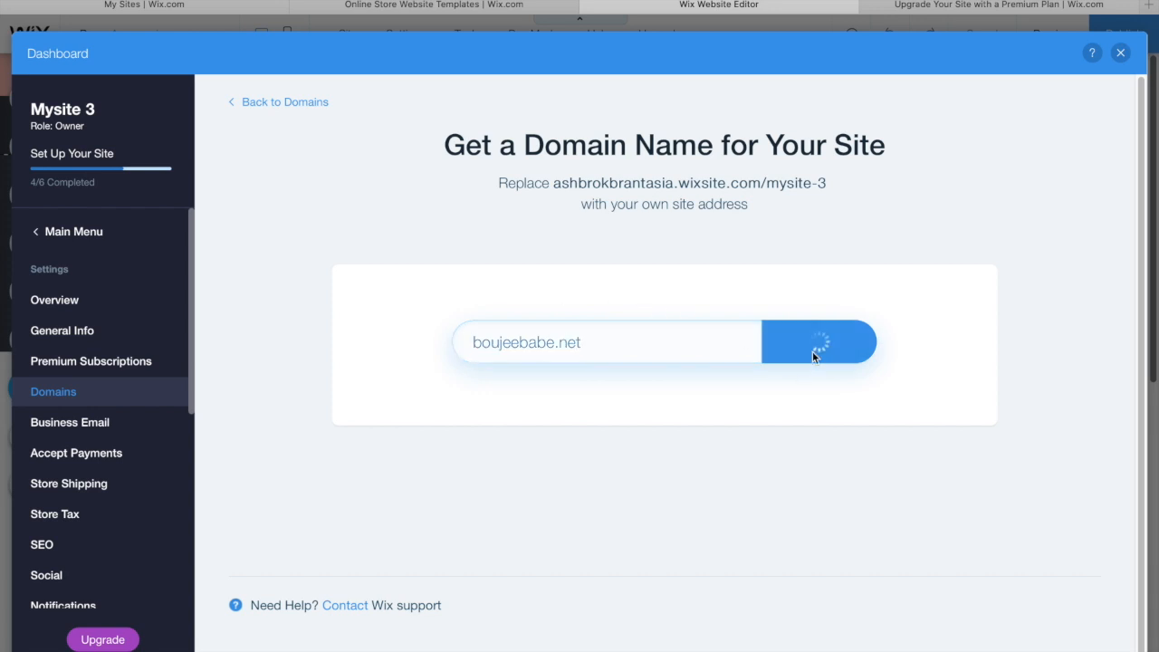
pyautogui.click(812, 353)
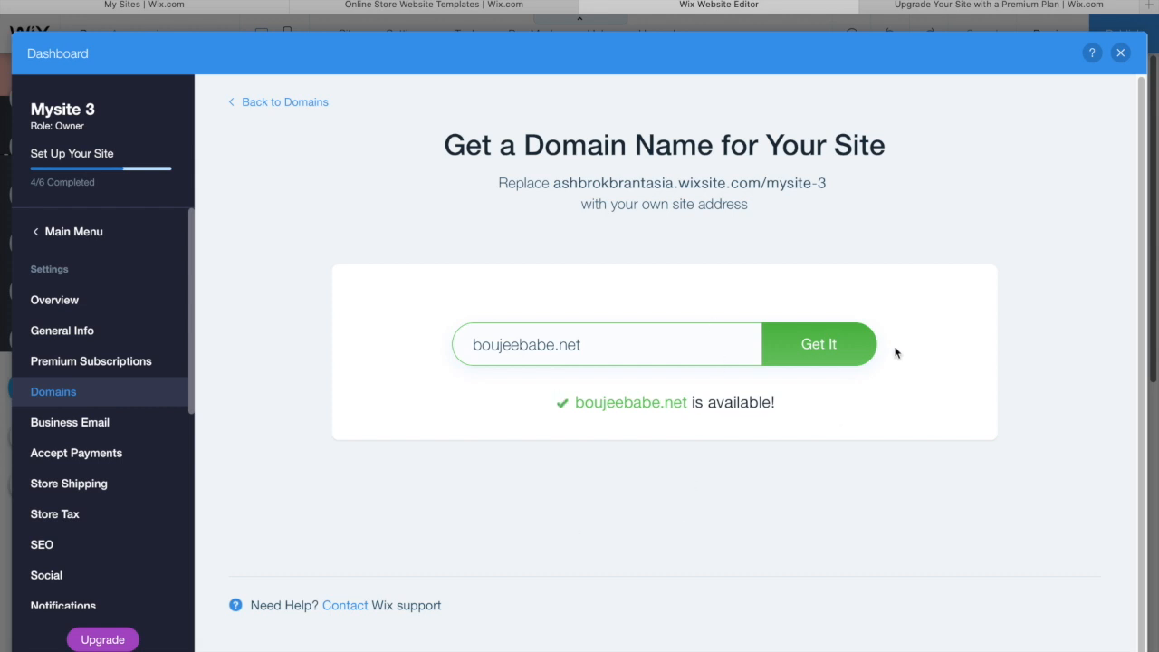
# Step: Follow the upgrade offer for boujeebabe.net and examine the one-year free domain benefit in the Business & eCommerce plans
pyautogui.click(848, 348)
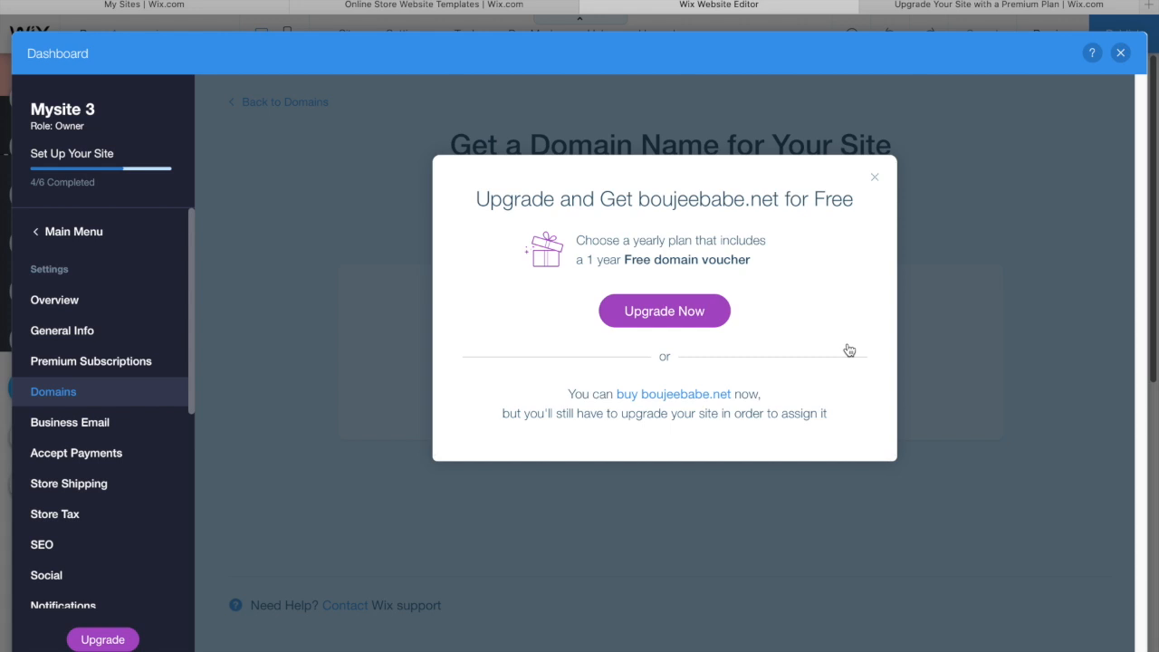
pyautogui.click(691, 311)
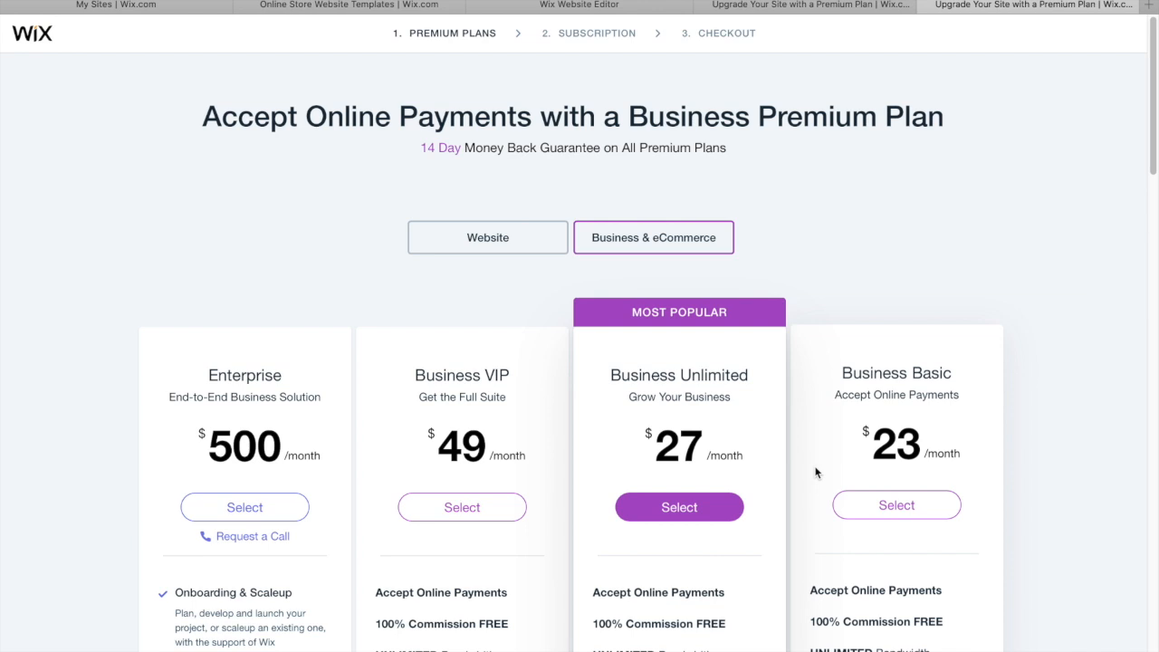
pyautogui.moveTo(1152, 71); pyautogui.dragTo(1150, 143)
pyautogui.moveTo(594, 538); pyautogui.dragTo(699, 541)
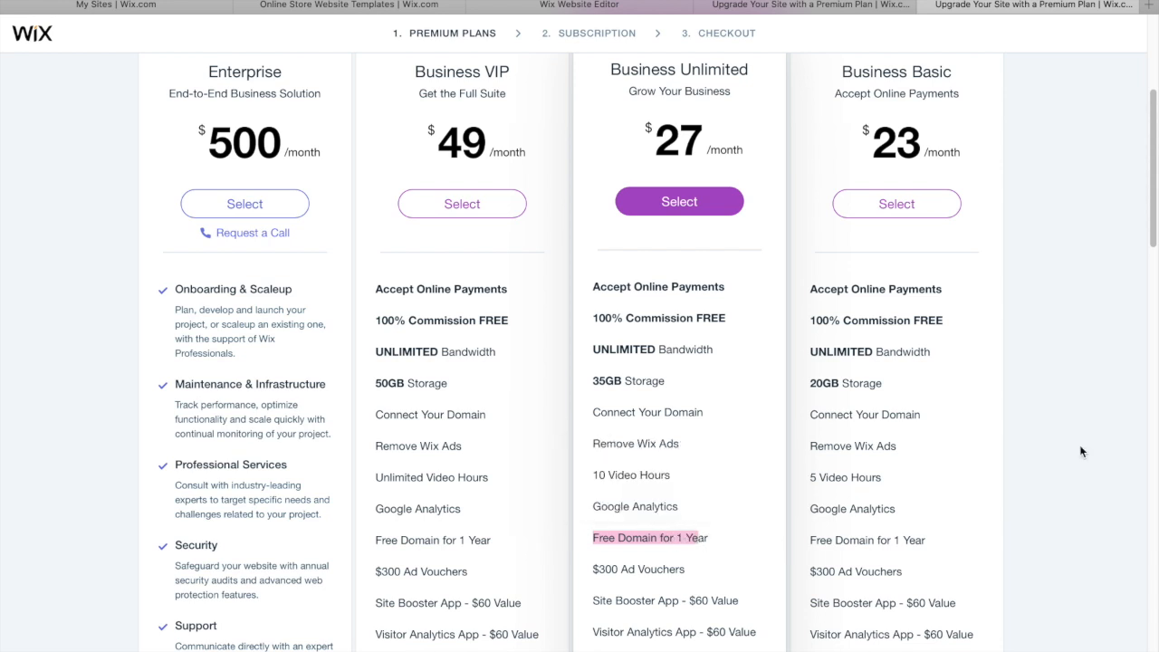
pyautogui.moveTo(1154, 200); pyautogui.dragTo(1153, 192)
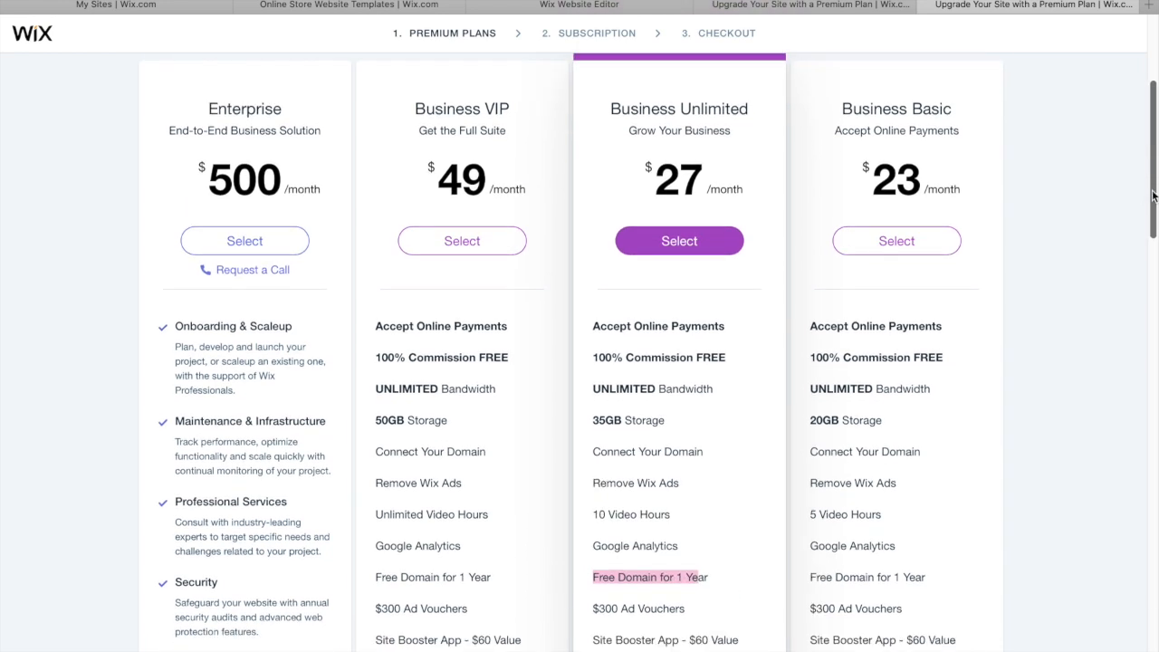
pyautogui.moveTo(927, 574); pyautogui.dragTo(808, 574)
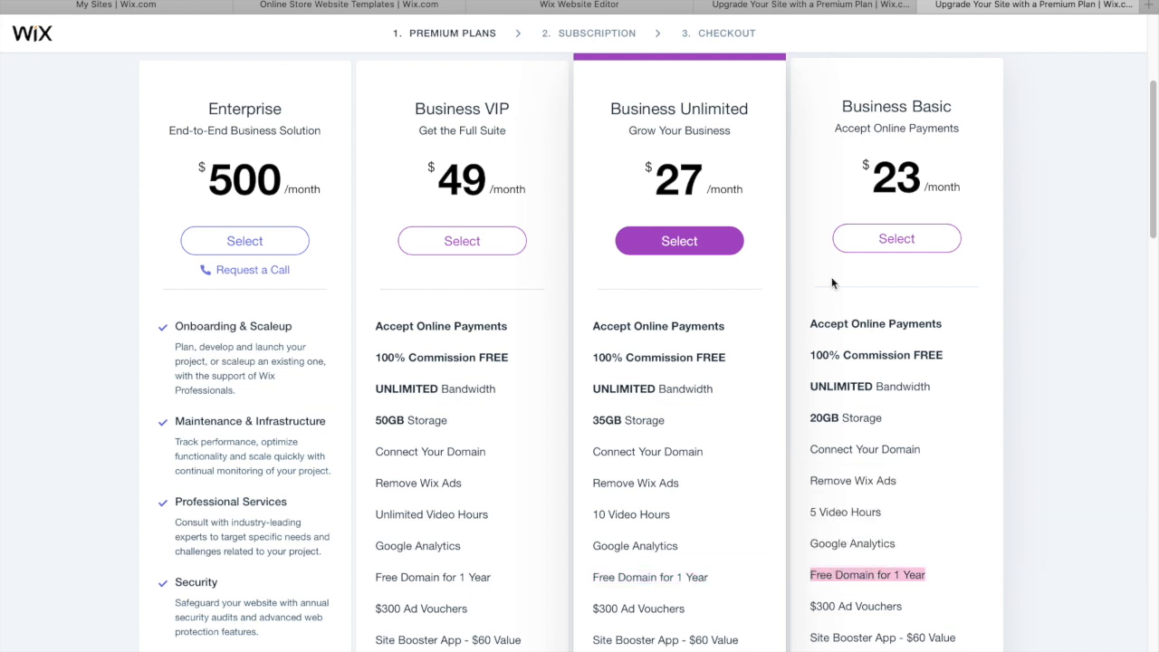
pyautogui.click(986, 329)
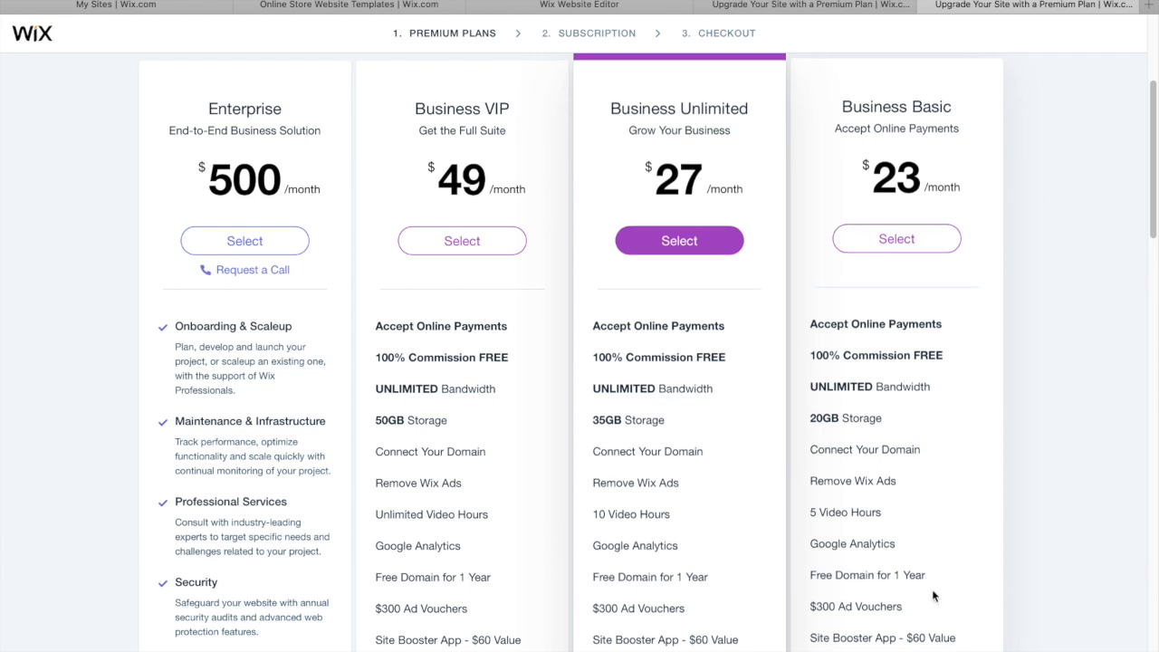
pyautogui.moveTo(894, 546)
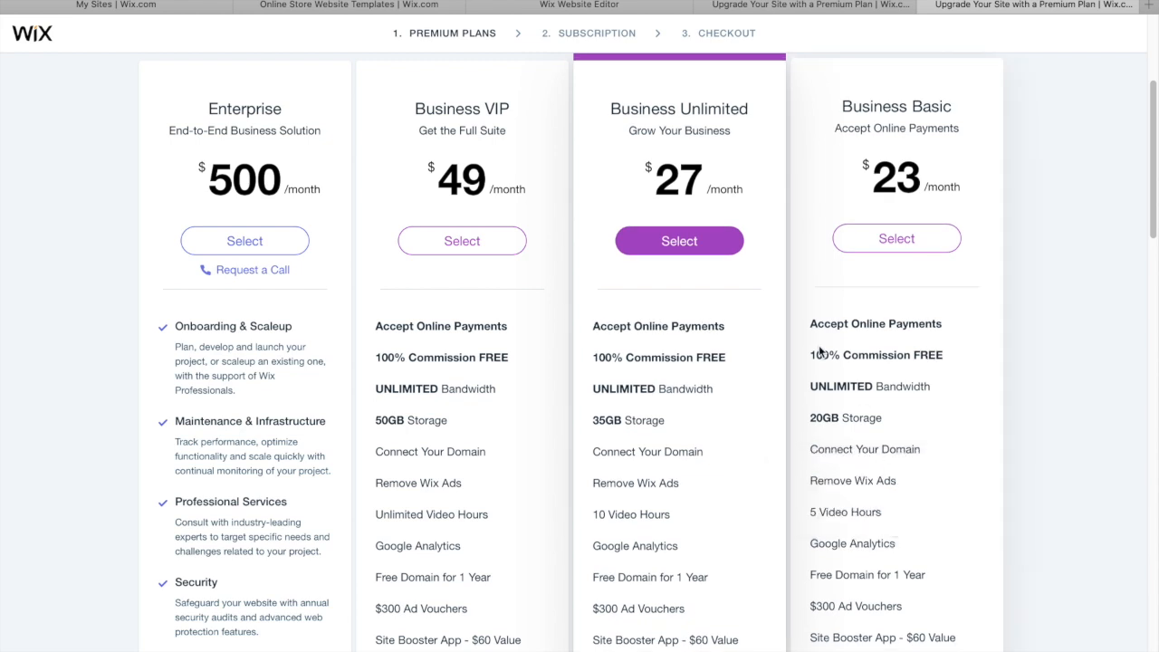
pyautogui.click(729, 243)
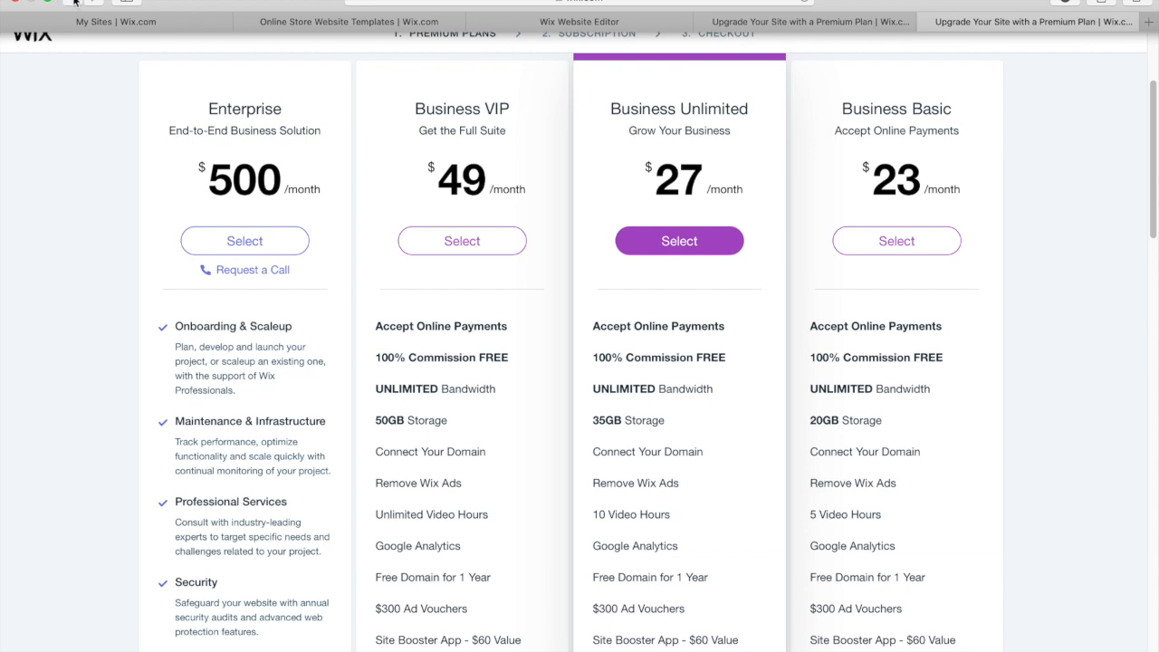
# Step: Close the older premium plan page showing the Website plans and confirm leaving it
pyautogui.click(800, 22)
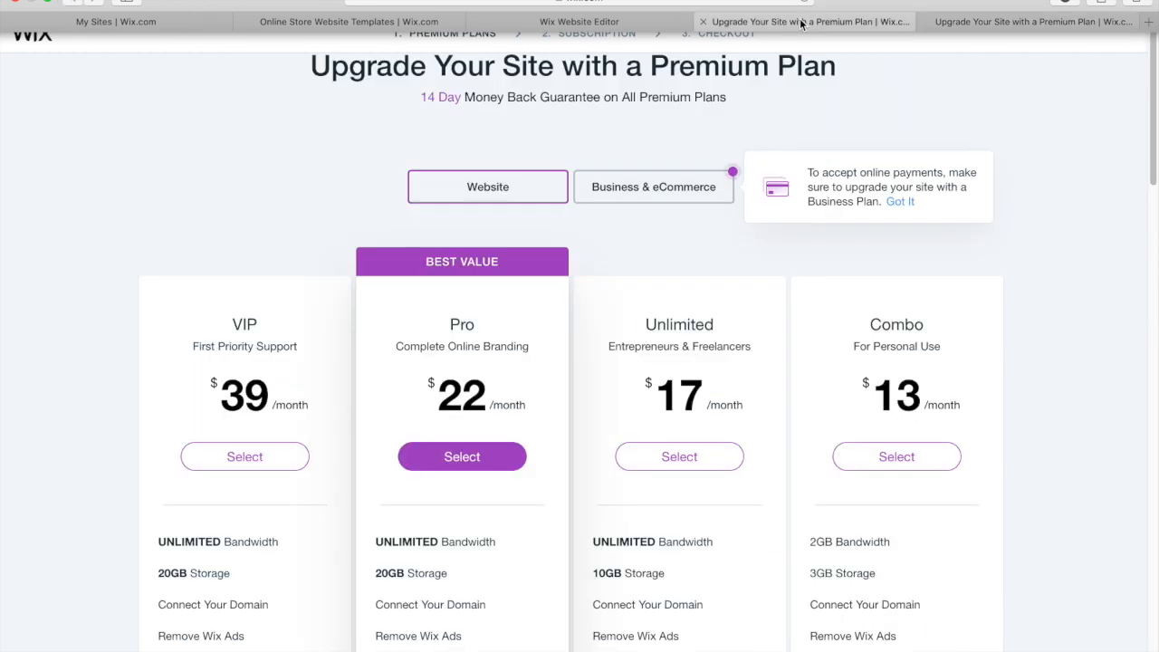
pyautogui.click(704, 21)
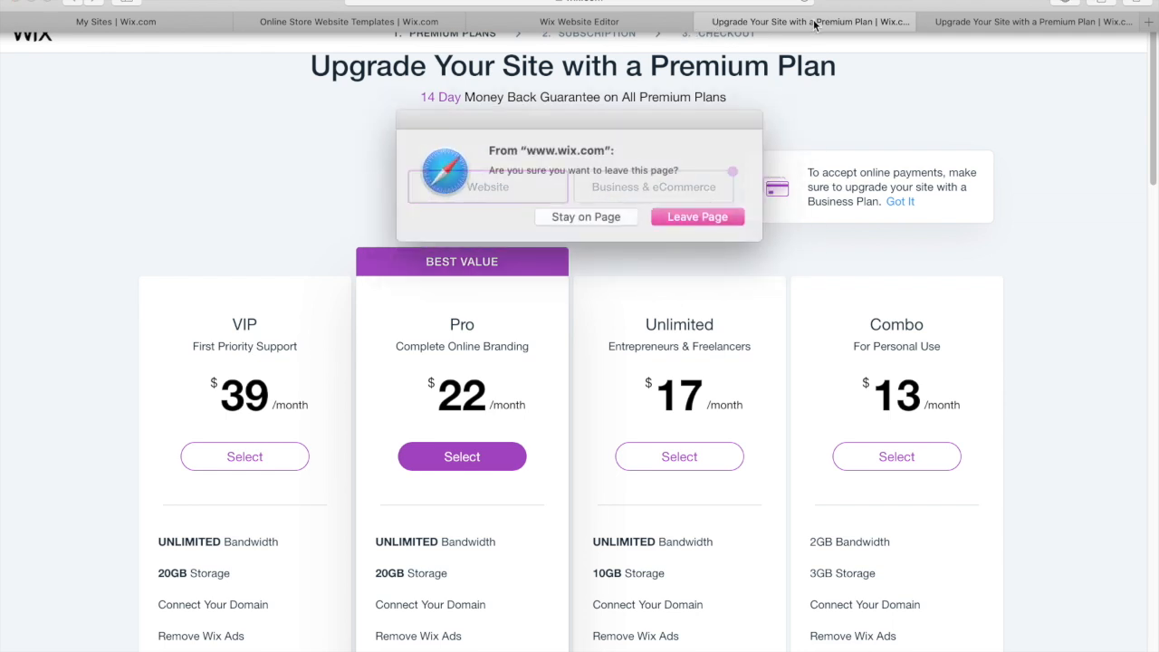
pyautogui.click(677, 215)
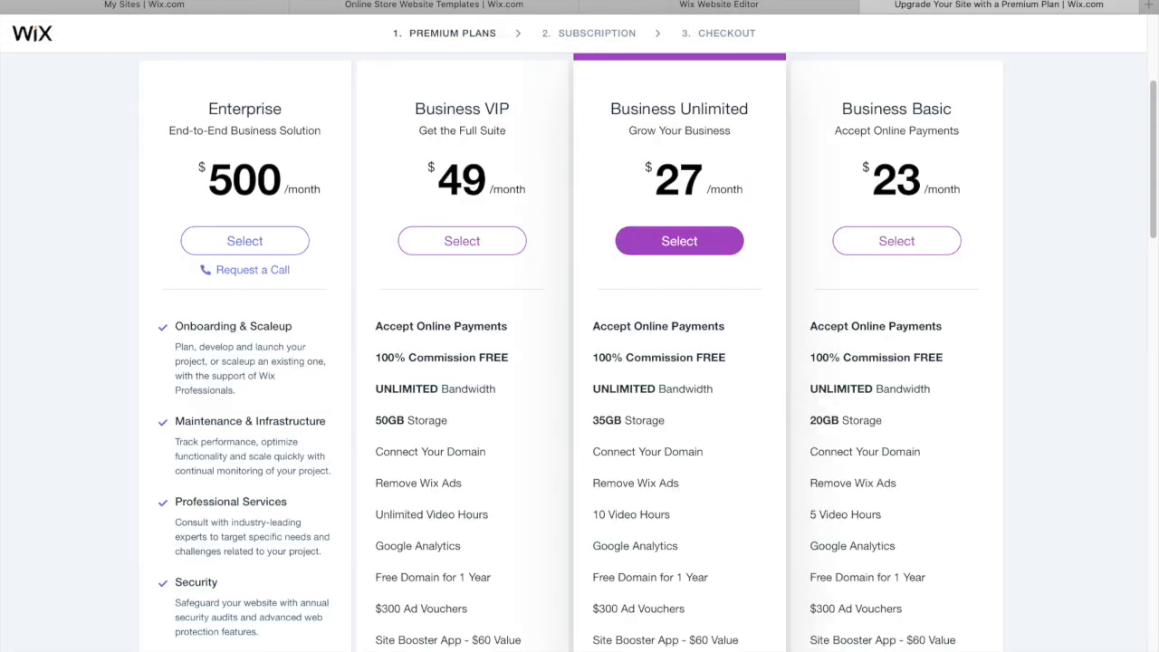
# Step: Return to the domain search in the Wix editor and choose to buy boujeebabe.net without upgrading
pyautogui.click(743, 9)
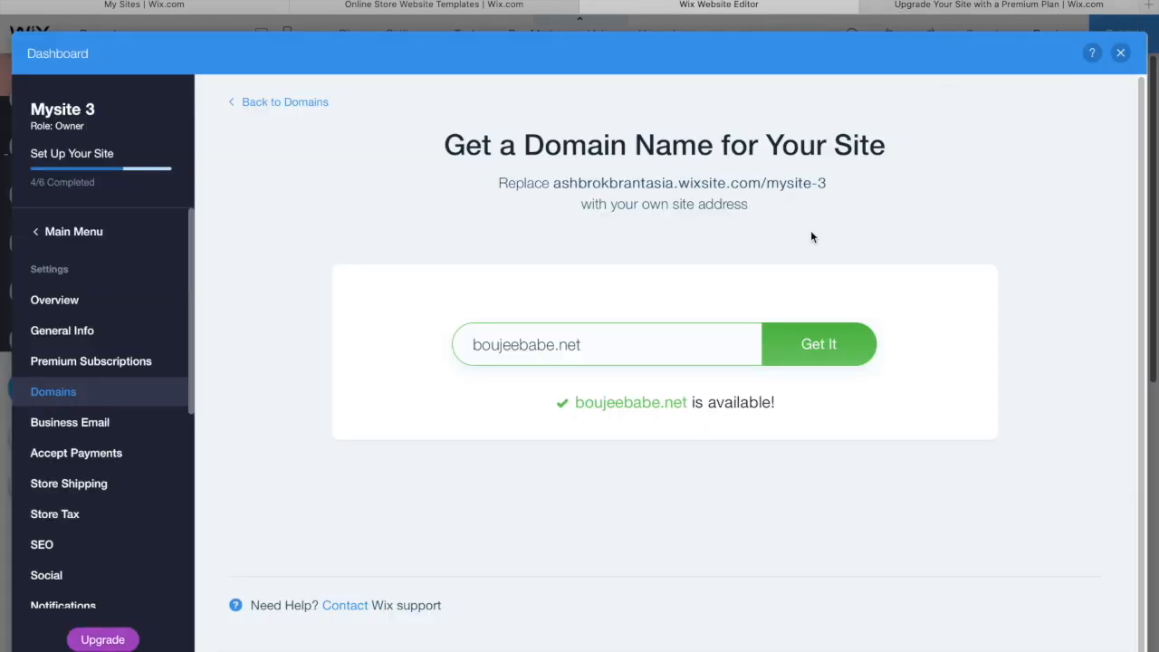
pyautogui.click(799, 344)
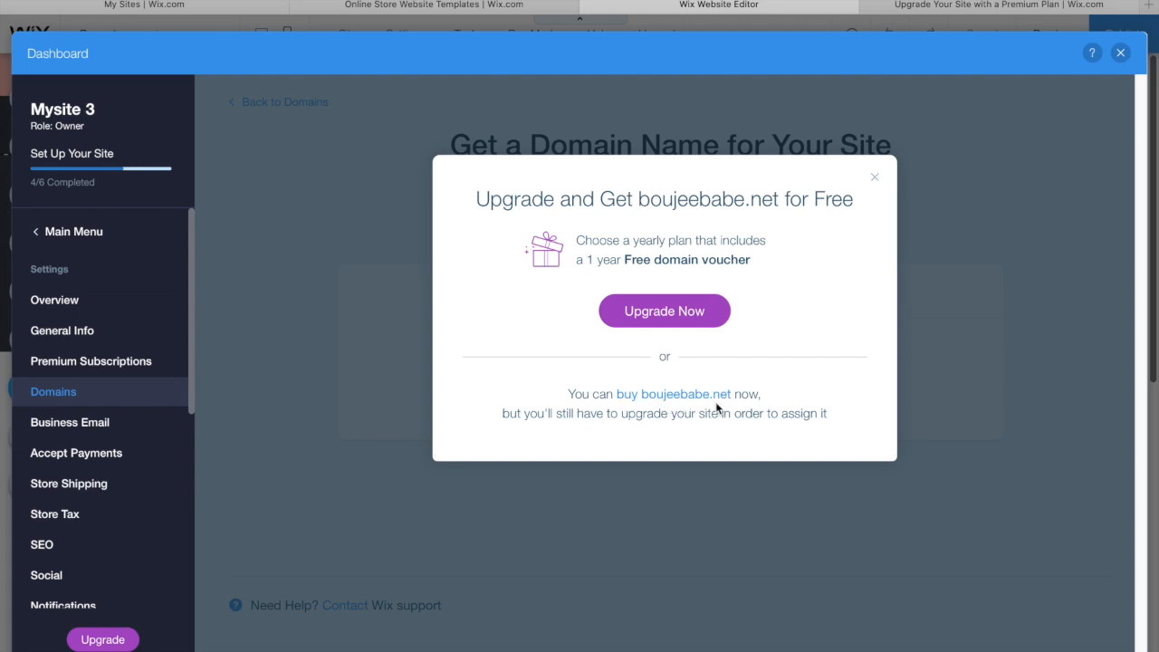
pyautogui.click(707, 396)
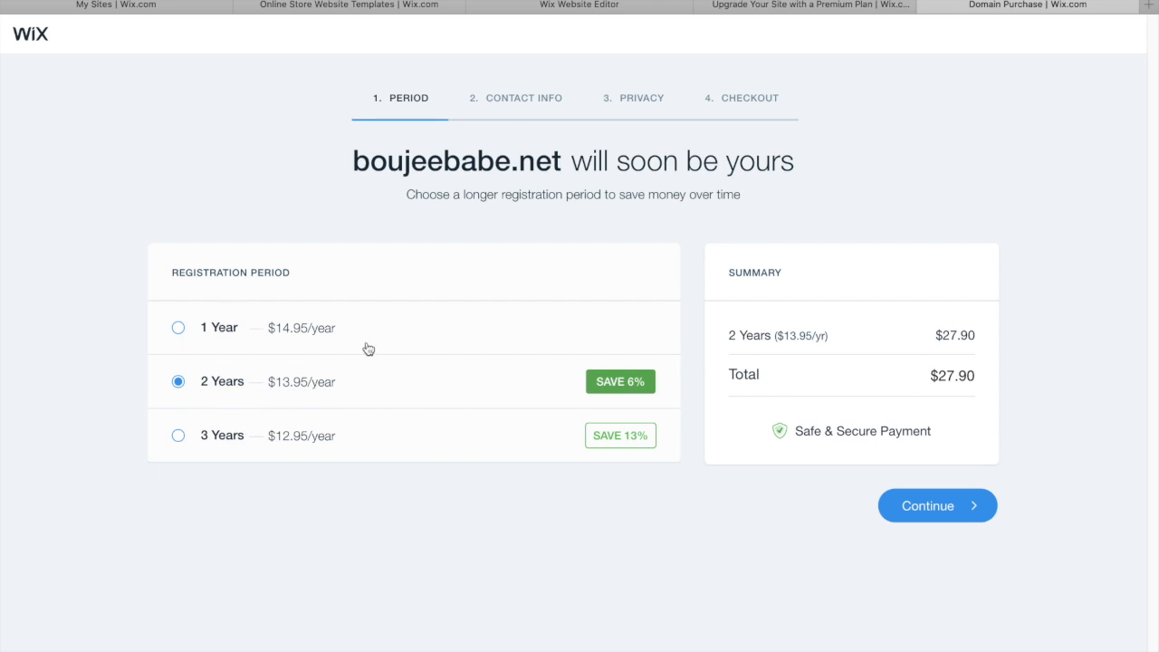
# Step: Compare the 2-year and 3-year registration periods, choose 3 Years for boujeebabe.net, and continue to the contact info form
pyautogui.click(215, 380)
pyautogui.click(464, 439)
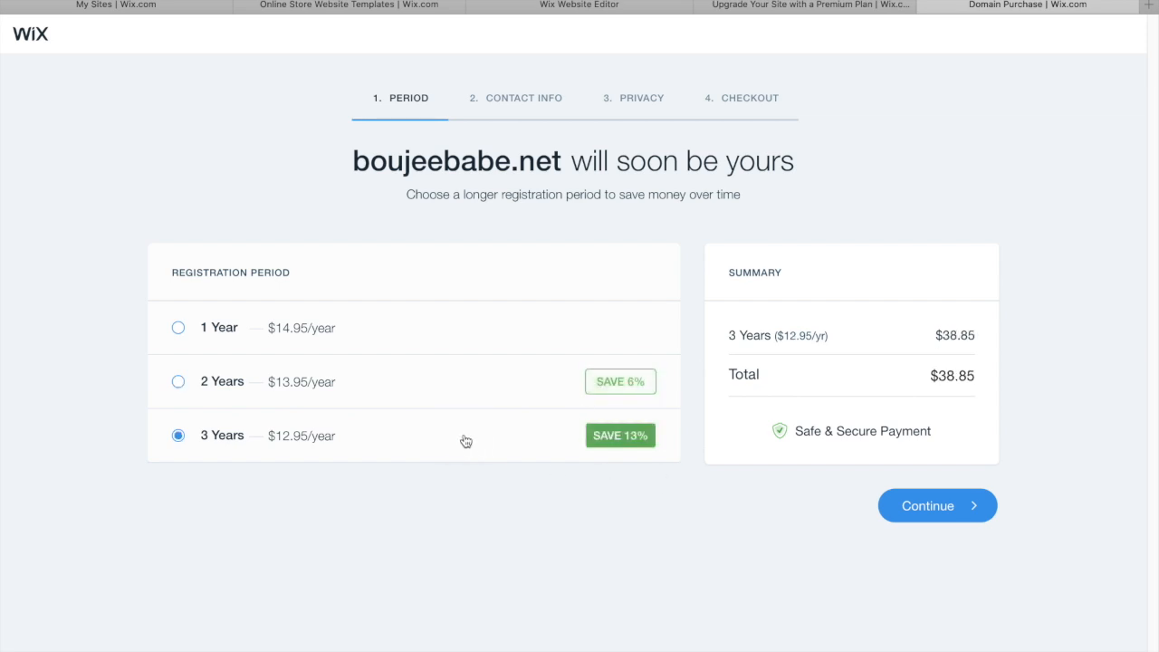
pyautogui.click(500, 396)
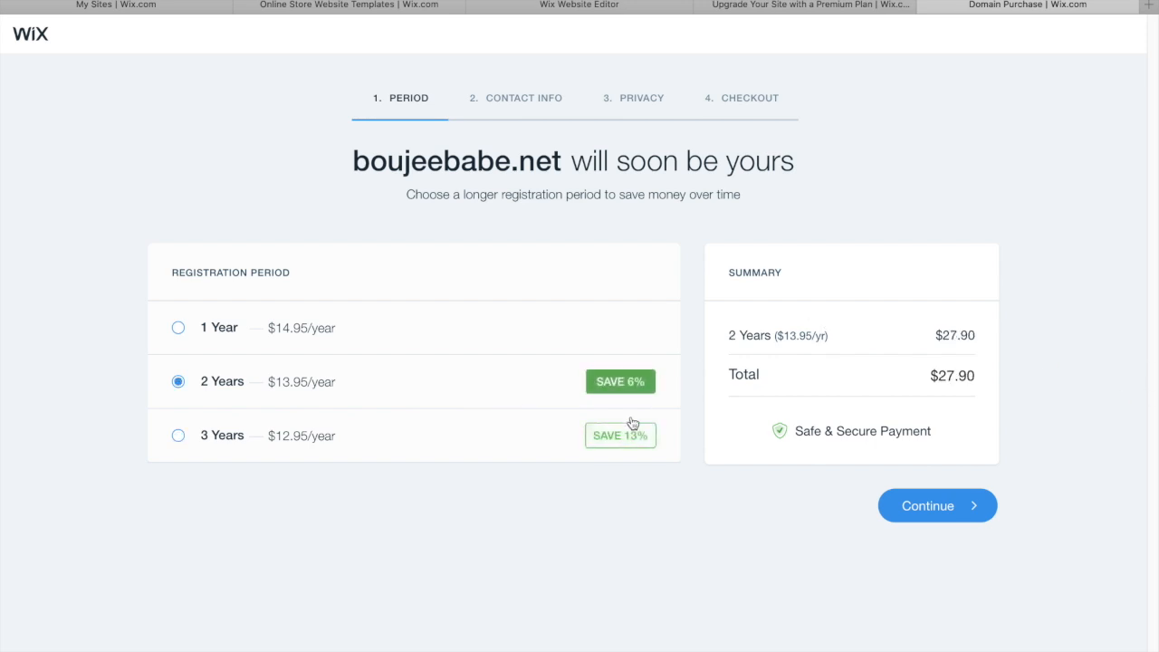
pyautogui.click(390, 428)
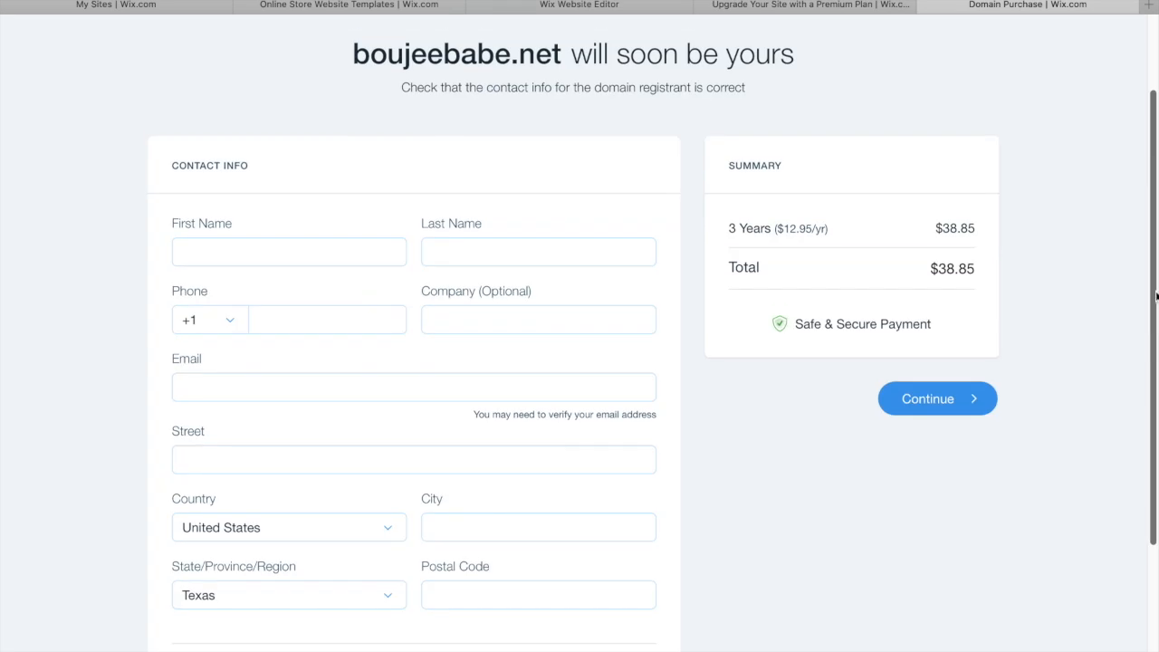
# Step: Review the contact info form and the 3-year registration summary for boujeebabe.net
pyautogui.scroll(3, 1150, 289)
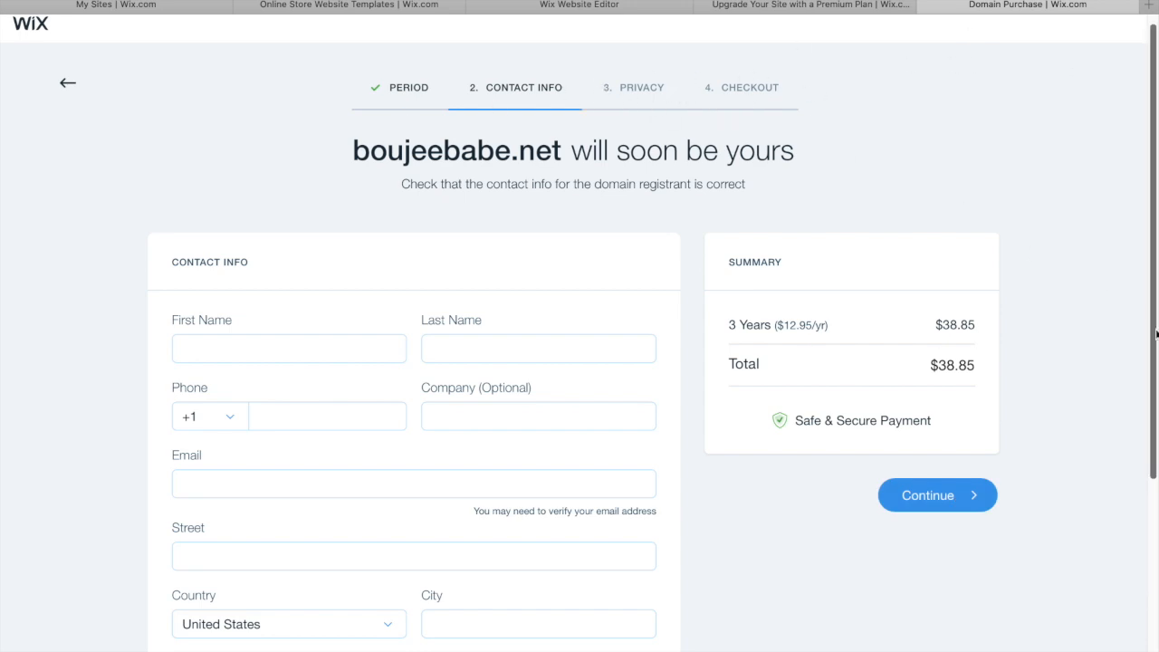
pyautogui.moveTo(1151, 317); pyautogui.dragTo(1149, 213)
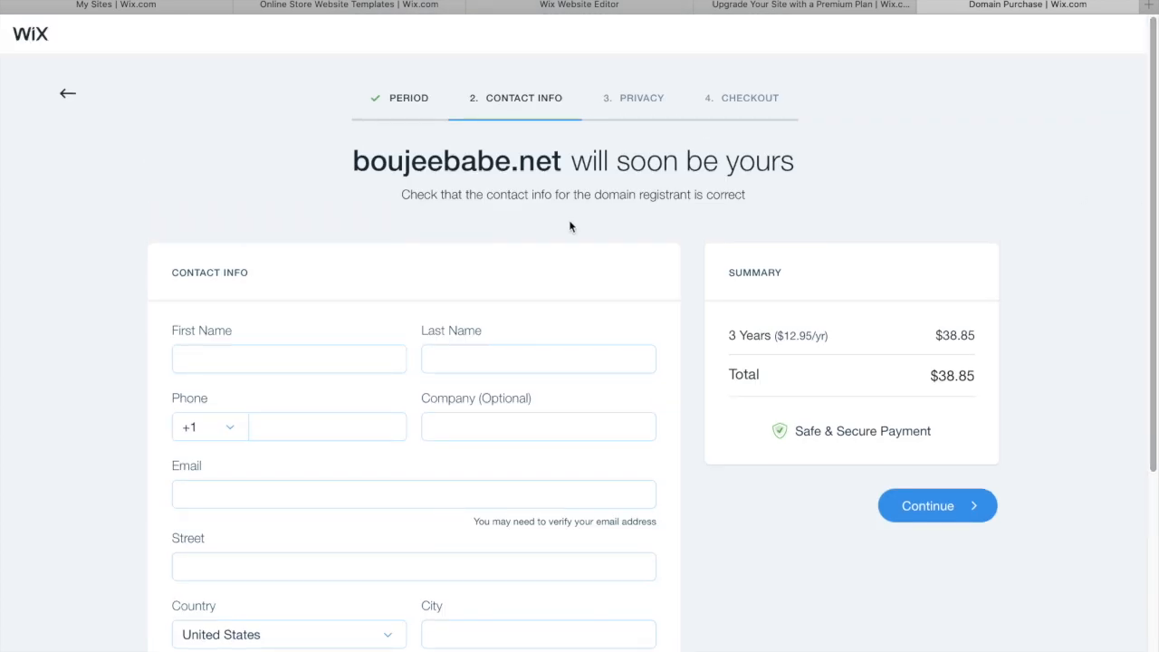
pyautogui.moveTo(561, 163); pyautogui.dragTo(351, 141)
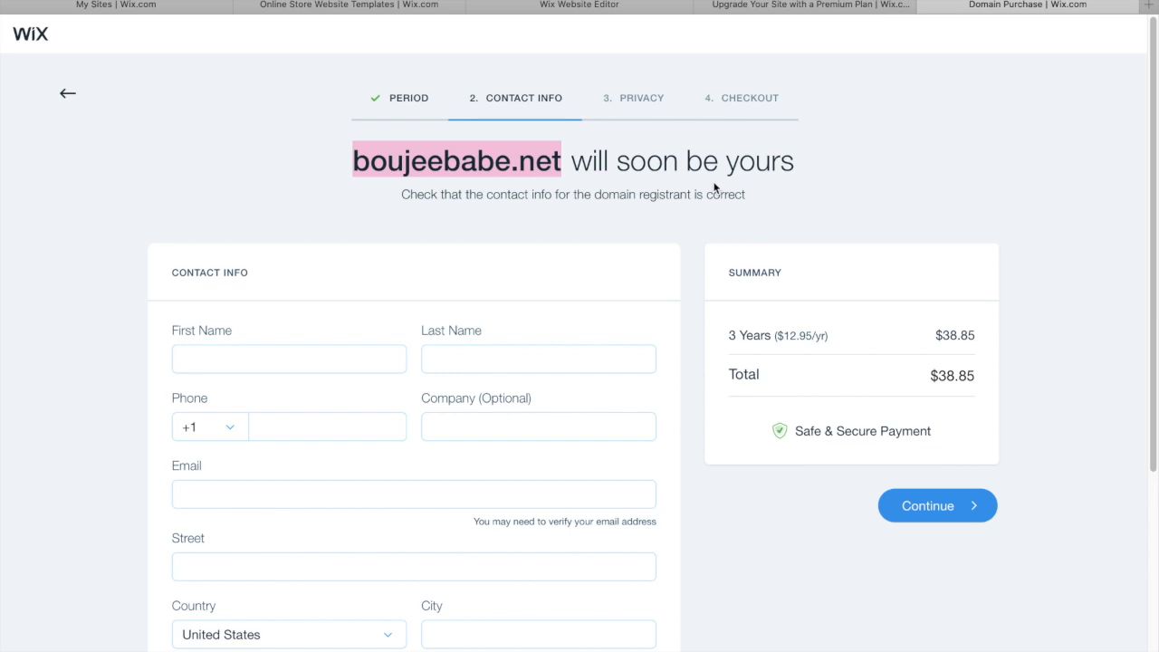
# Step: Return to the domain search in the Wix editor and dismiss the upgrade offer for boujeebabe.net
pyautogui.click(823, 8)
pyautogui.click(580, 6)
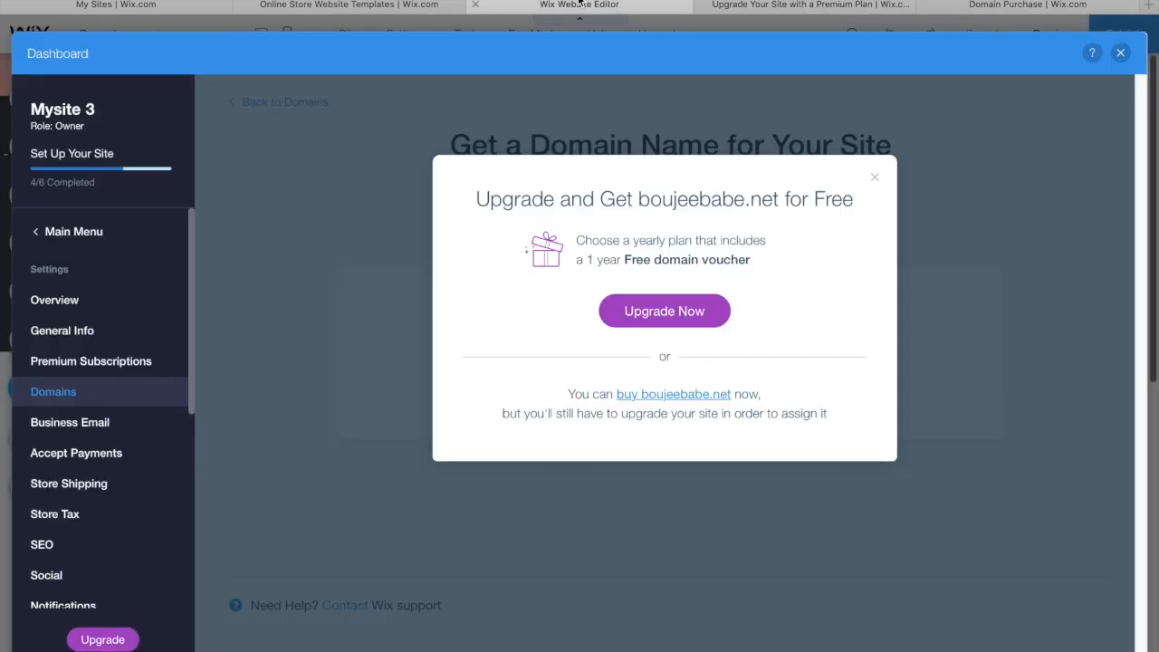
pyautogui.click(875, 179)
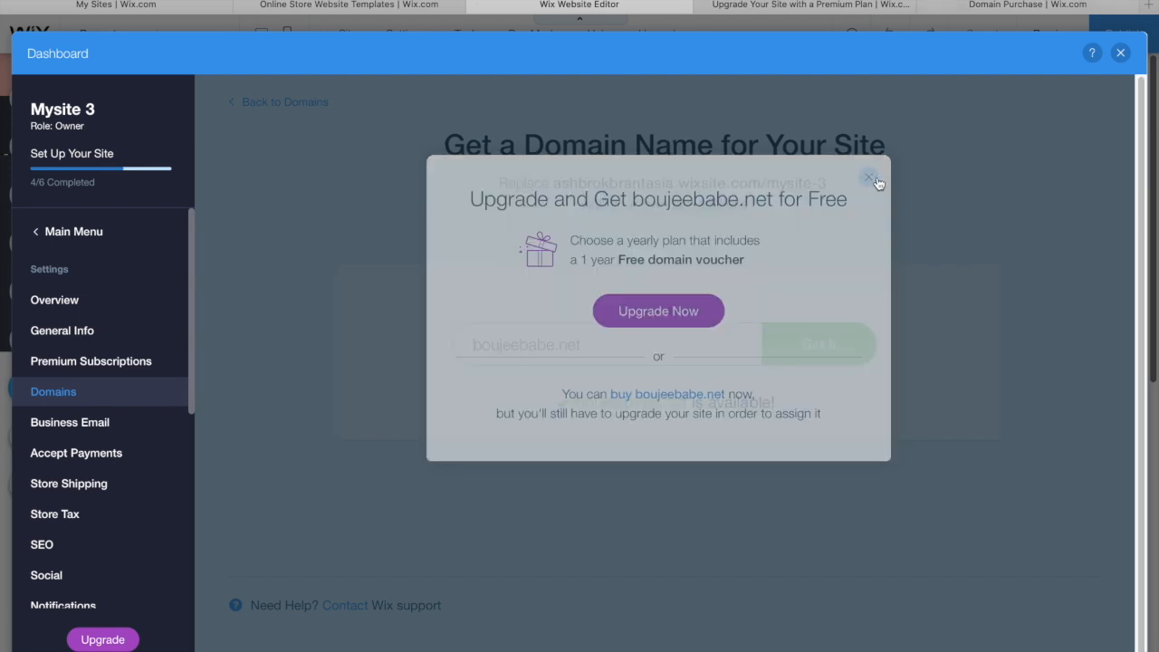
# Step: Look through the site's settings list, open Tracking & Analytics and dismiss its publish notice
pyautogui.moveTo(192, 306); pyautogui.dragTo(181, 490)
pyautogui.moveTo(189, 440); pyautogui.dragTo(195, 477)
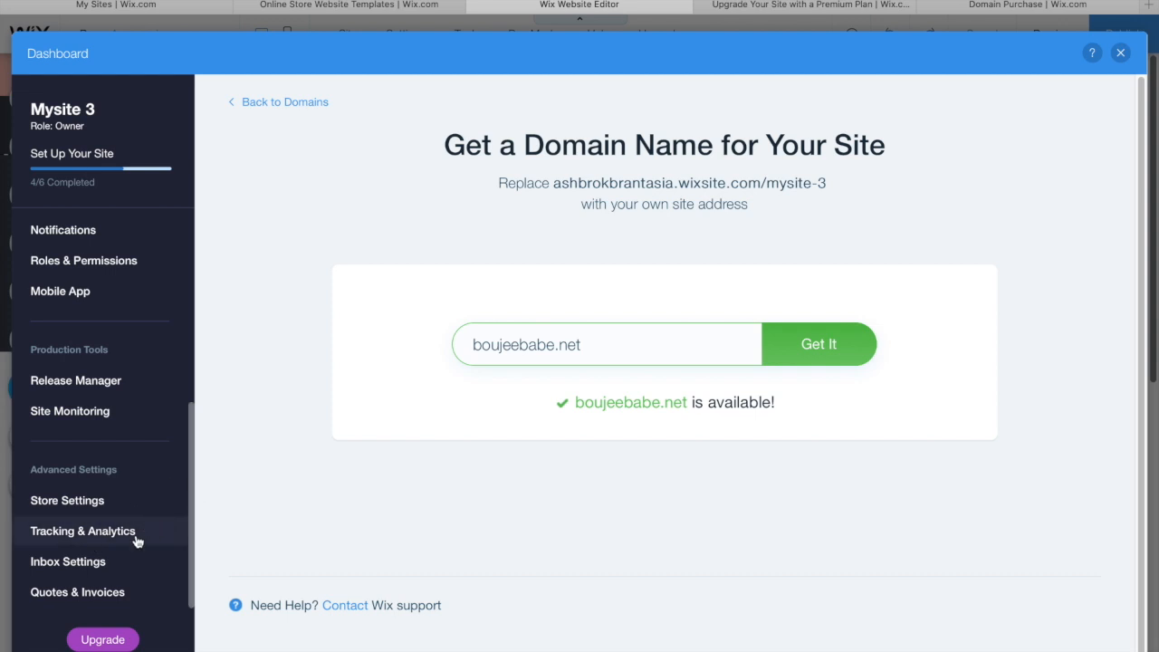
pyautogui.moveTo(191, 415); pyautogui.dragTo(191, 218)
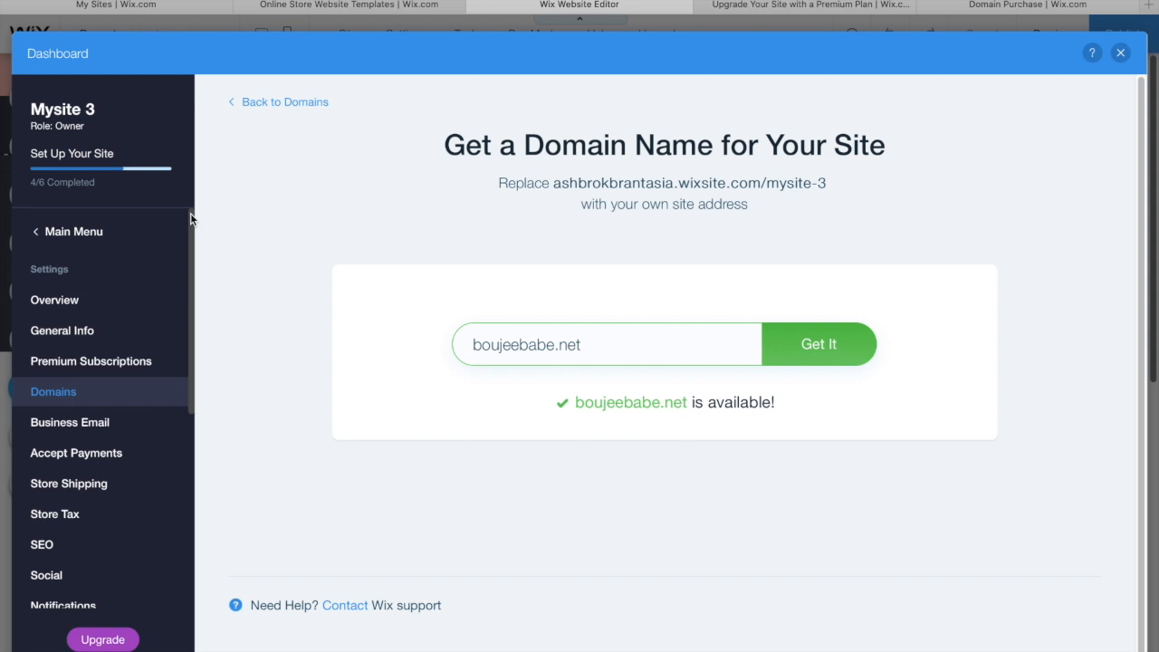
pyautogui.moveTo(190, 219); pyautogui.dragTo(209, 447)
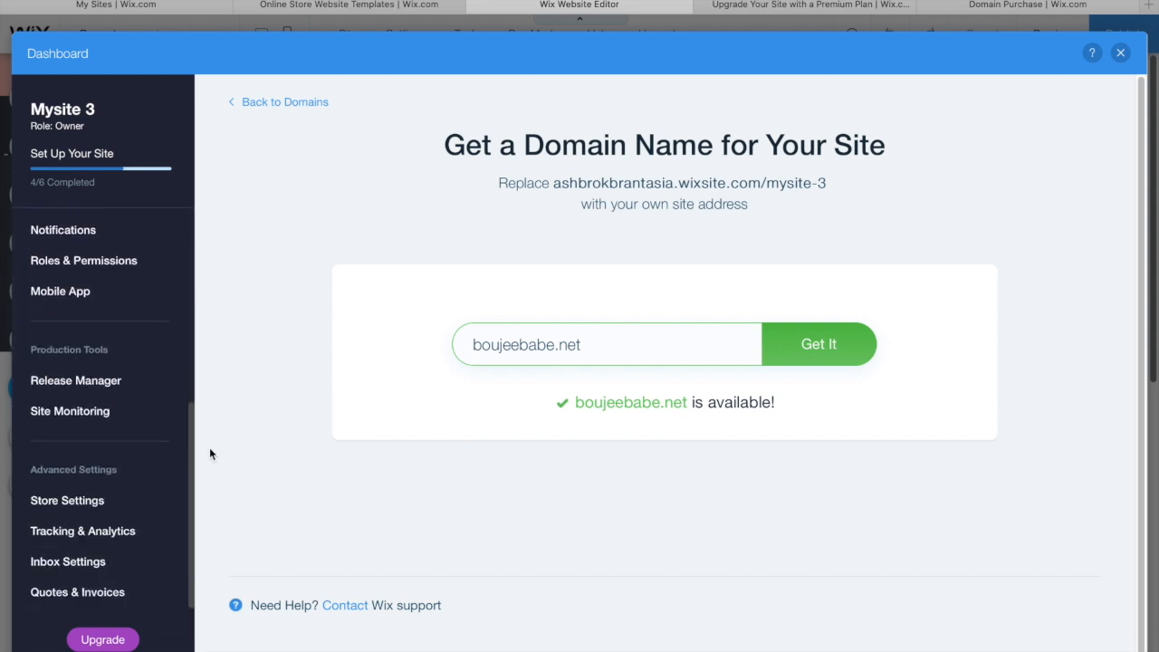
pyautogui.click(80, 545)
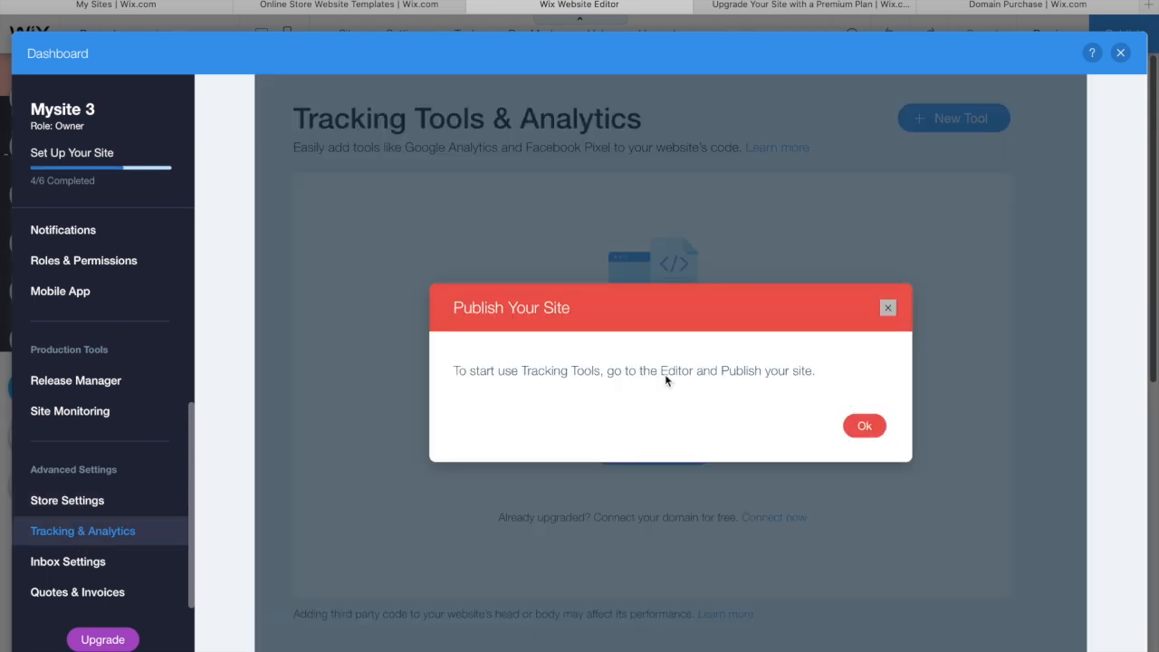
pyautogui.click(865, 426)
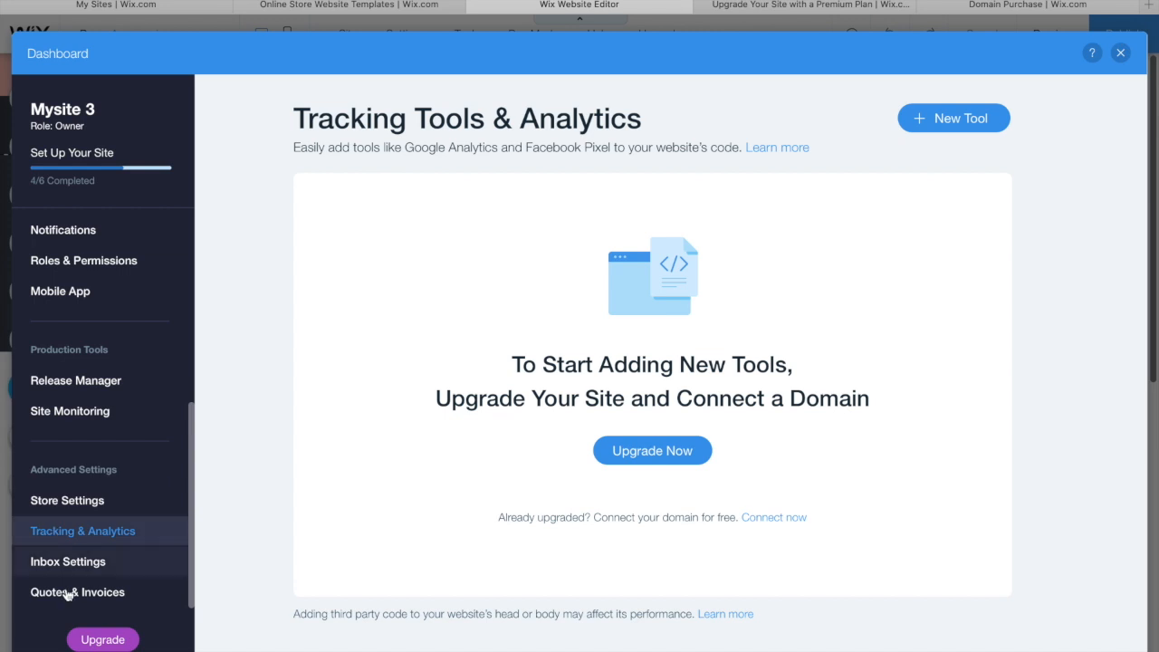
# Step: View the Inbox Settings, and go back from the settings to the site's main Dashboard page
pyautogui.click(68, 562)
pyautogui.moveTo(190, 492); pyautogui.dragTo(197, 290)
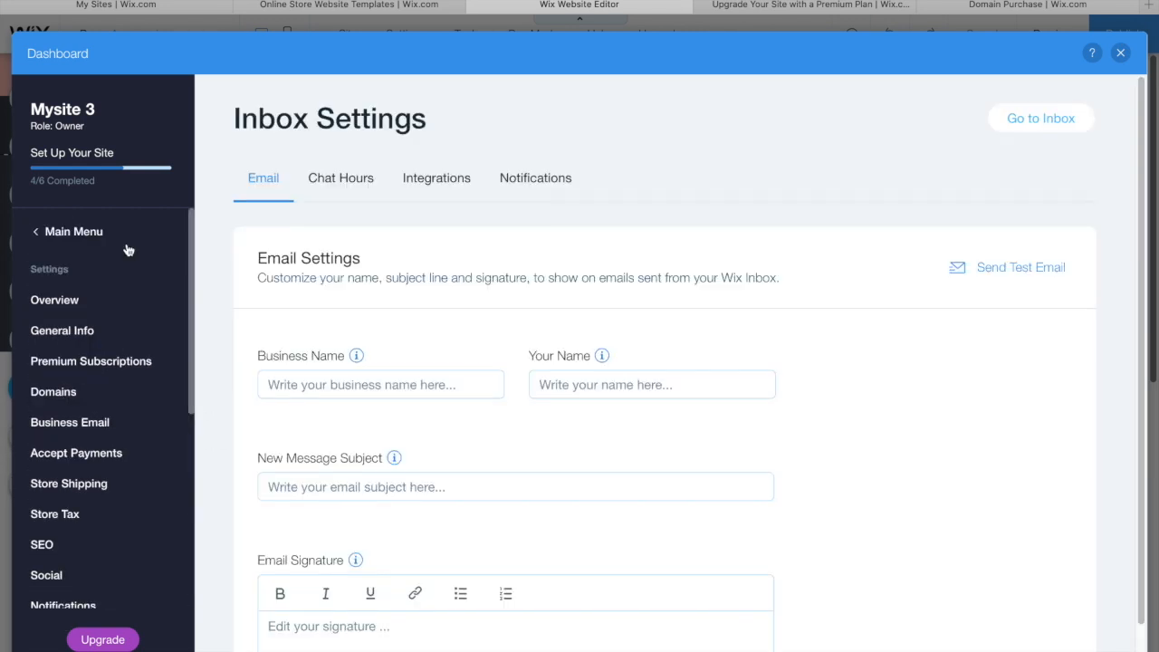
pyautogui.click(43, 235)
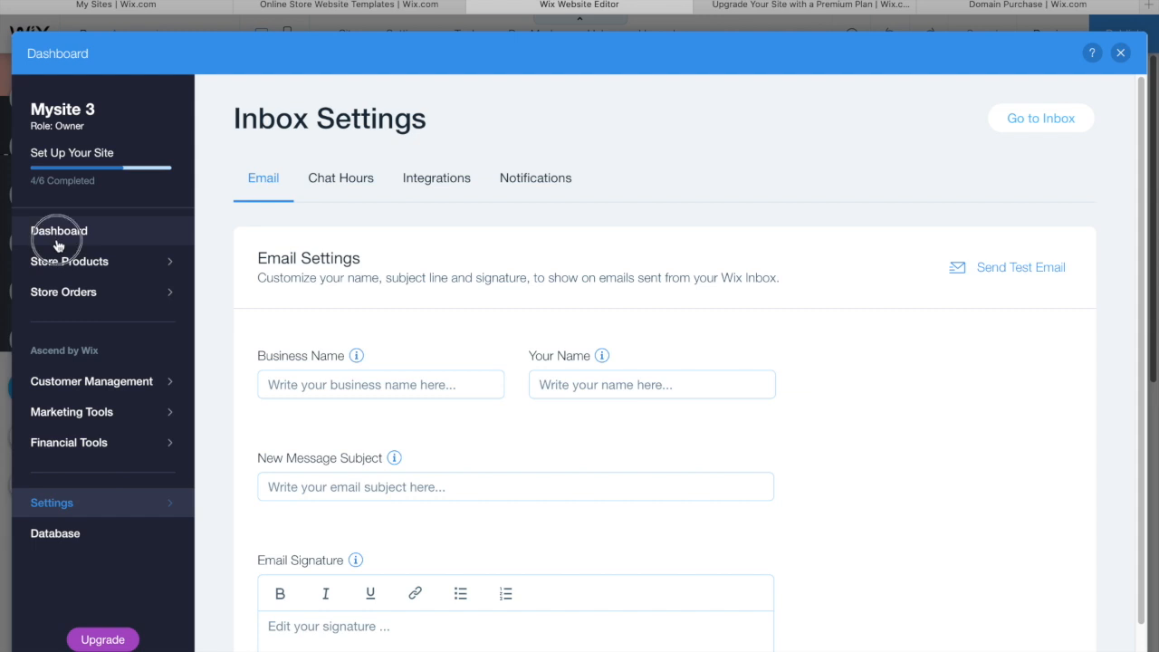
pyautogui.click(57, 241)
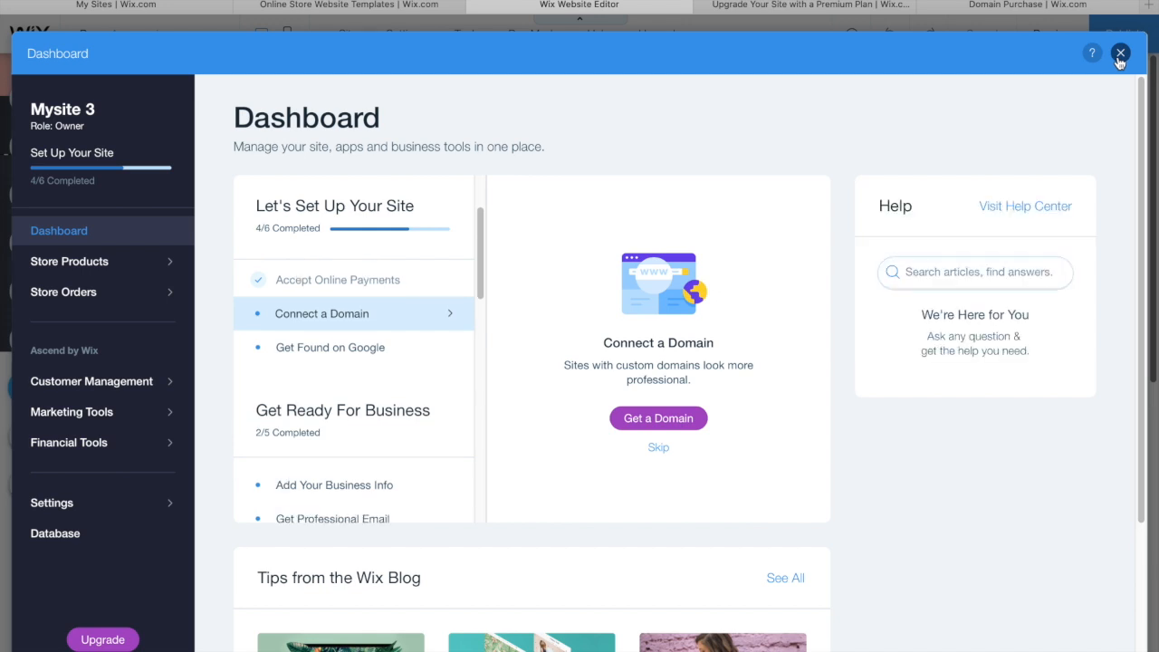
# Step: Close the dashboard and Store Manager, and preview the Accessories page before returning to editing
pyautogui.click(1120, 54)
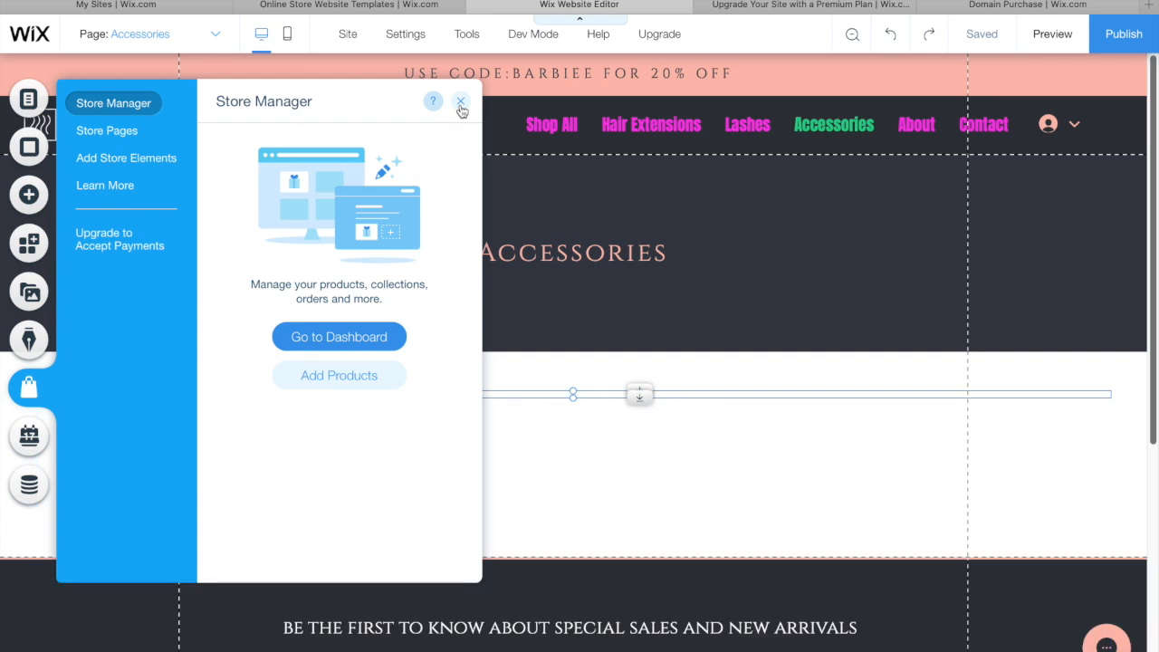
pyautogui.click(461, 107)
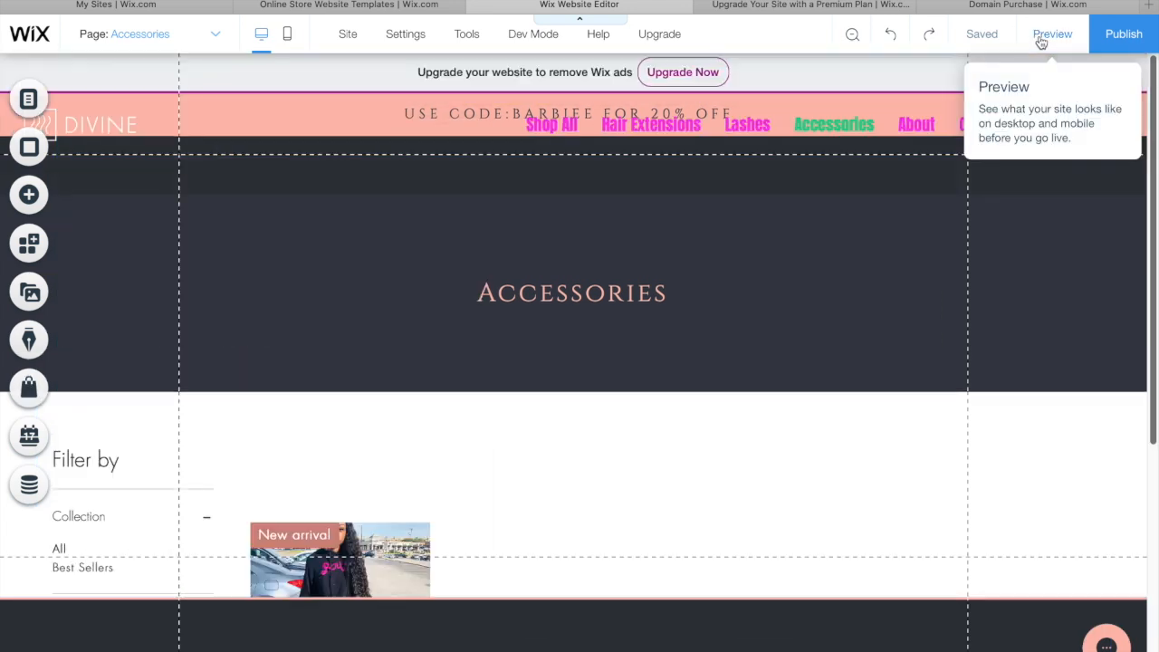
pyautogui.click(1051, 35)
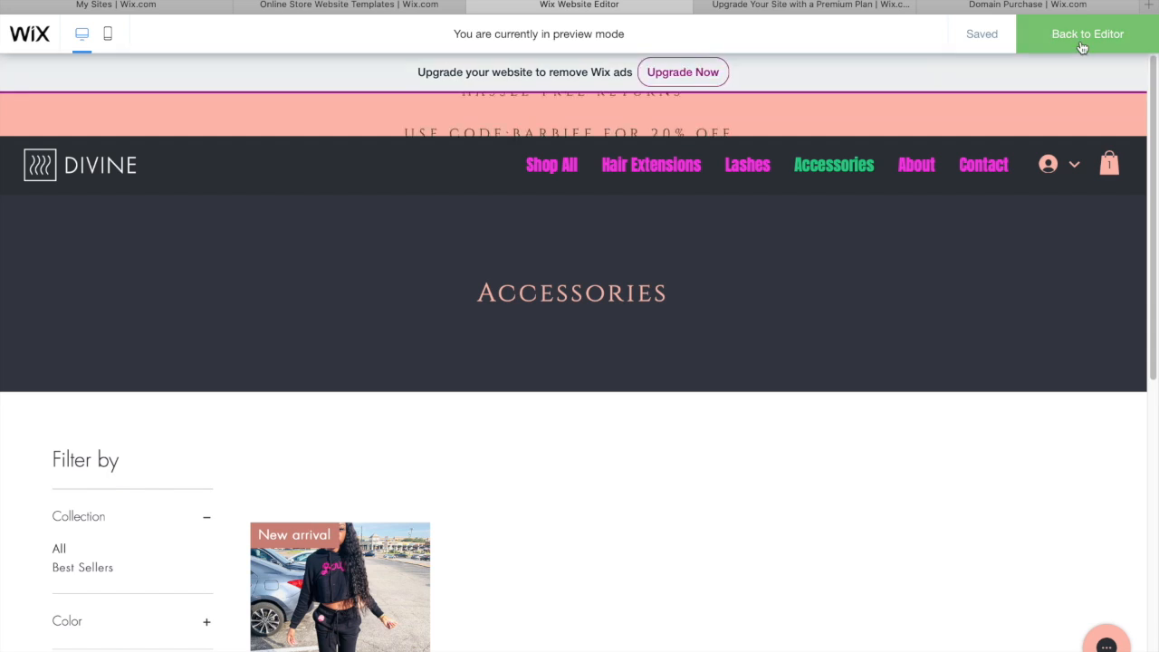
pyautogui.click(1082, 41)
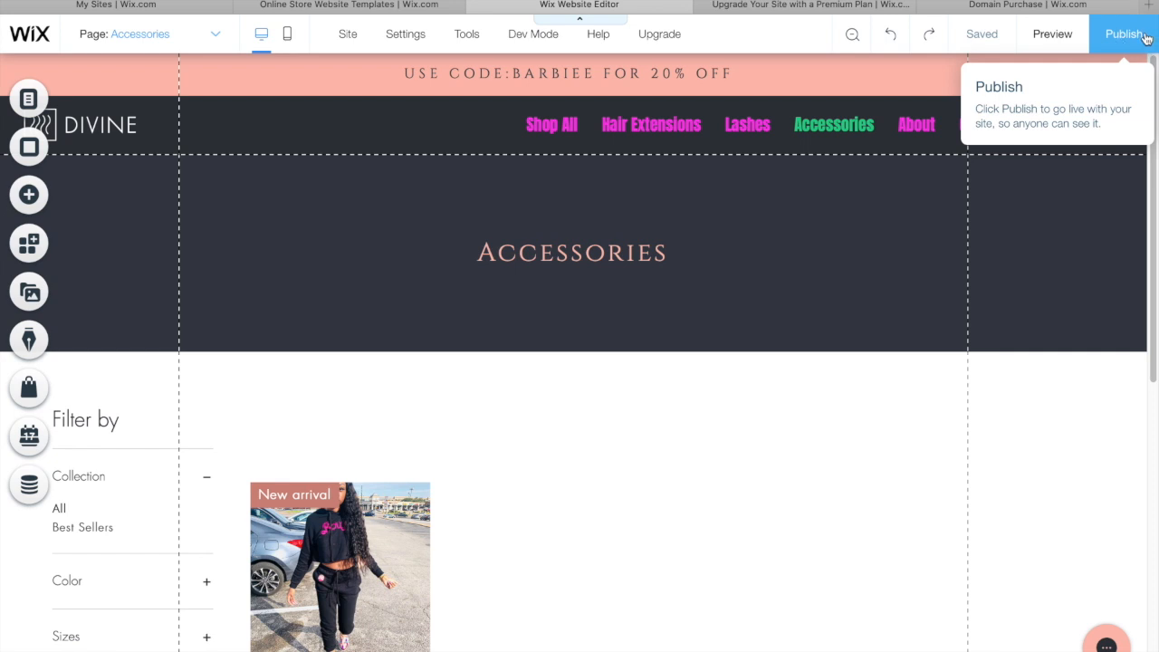
# Step: Publish the site and open its live version
pyautogui.click(1146, 38)
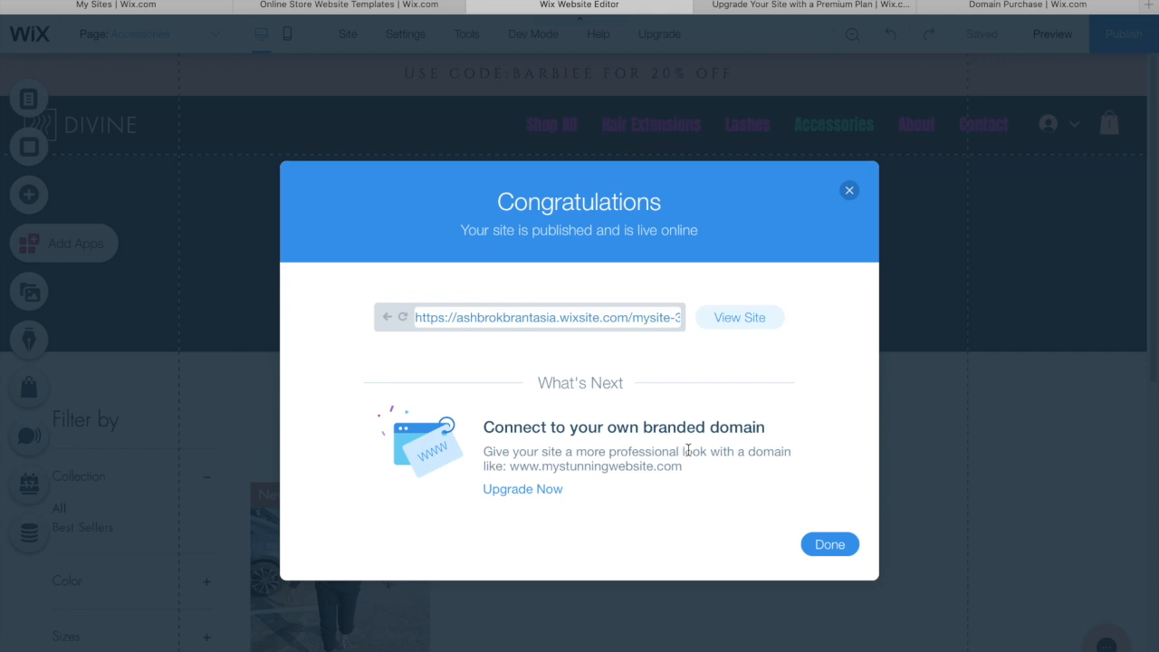
pyautogui.click(469, 319)
pyautogui.click(750, 317)
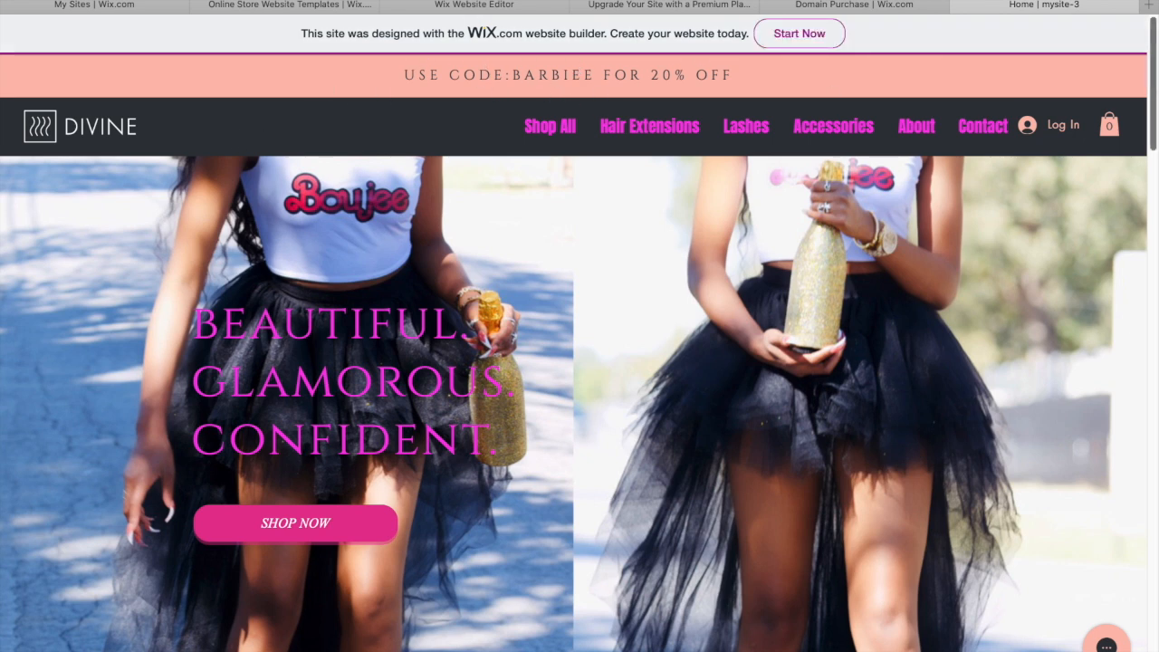
# Step: Browse the live home page and open the Boujee Set product from Shop All
pyautogui.moveTo(1156, 90); pyautogui.dragTo(1154, 117)
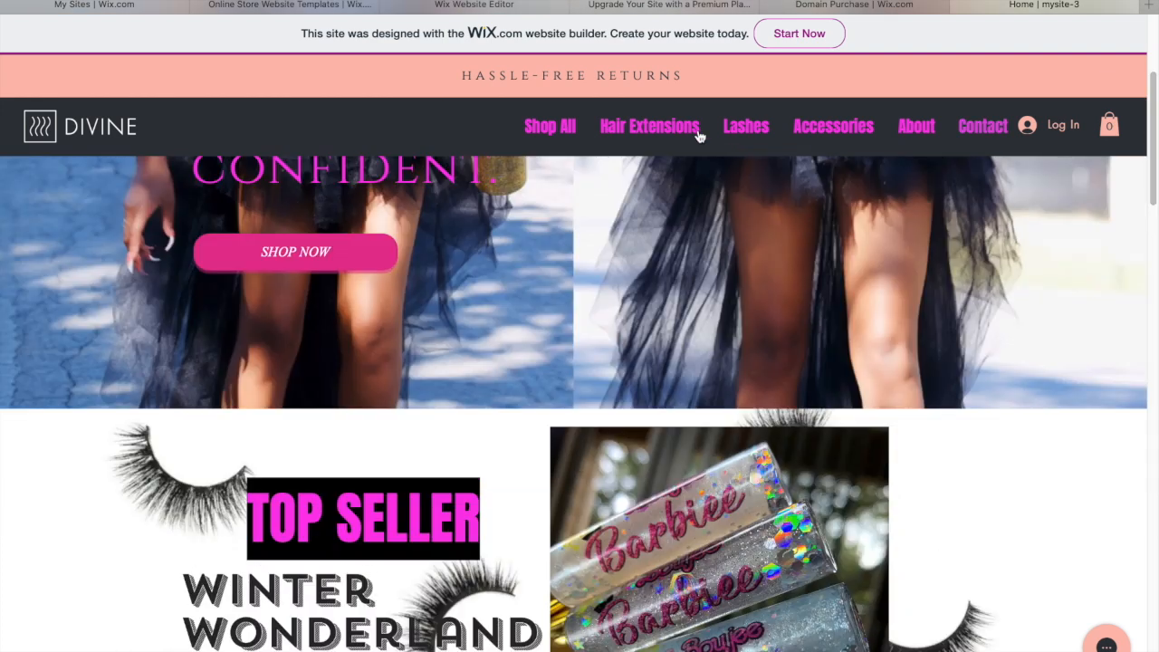
pyautogui.click(530, 124)
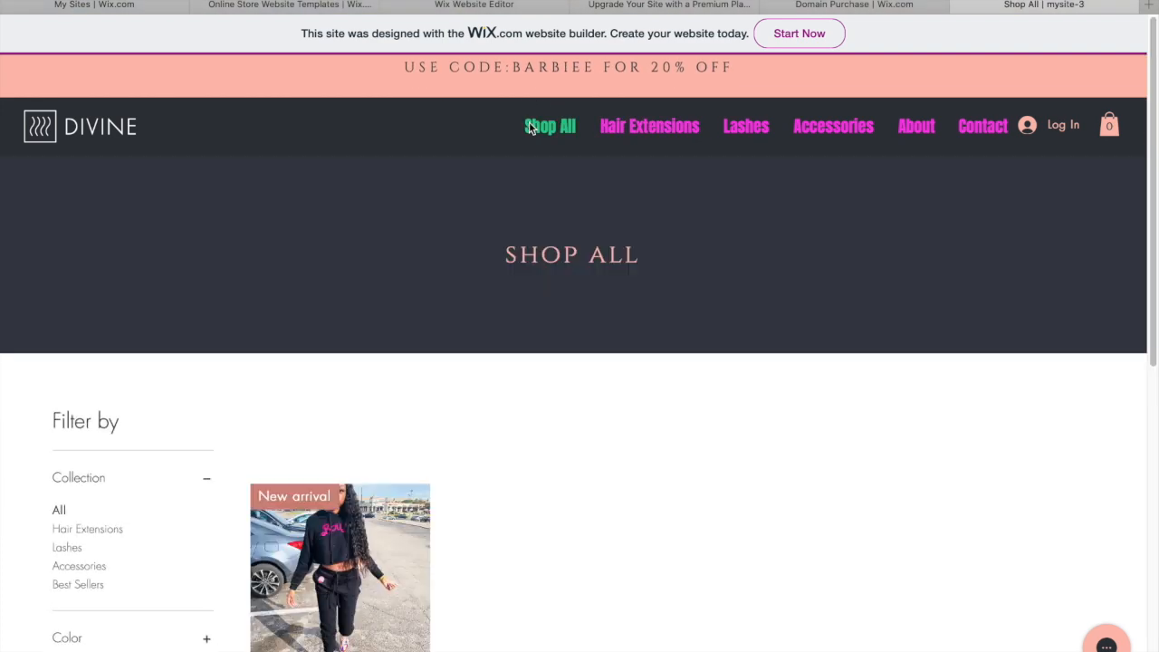
pyautogui.click(387, 592)
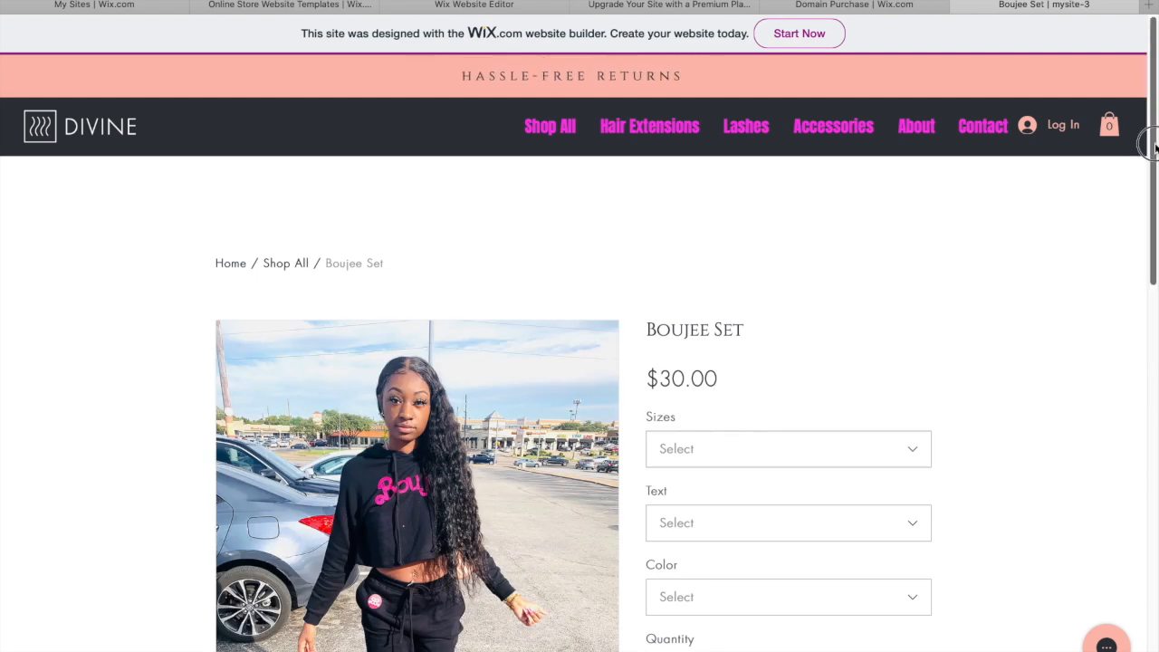
# Step: Choose size S, text Boujee and color Black for the Boujee Set and add one to the cart
pyautogui.scroll(-2, 1143, 195)
pyautogui.click(778, 276)
pyautogui.click(737, 308)
pyautogui.click(719, 349)
pyautogui.click(688, 395)
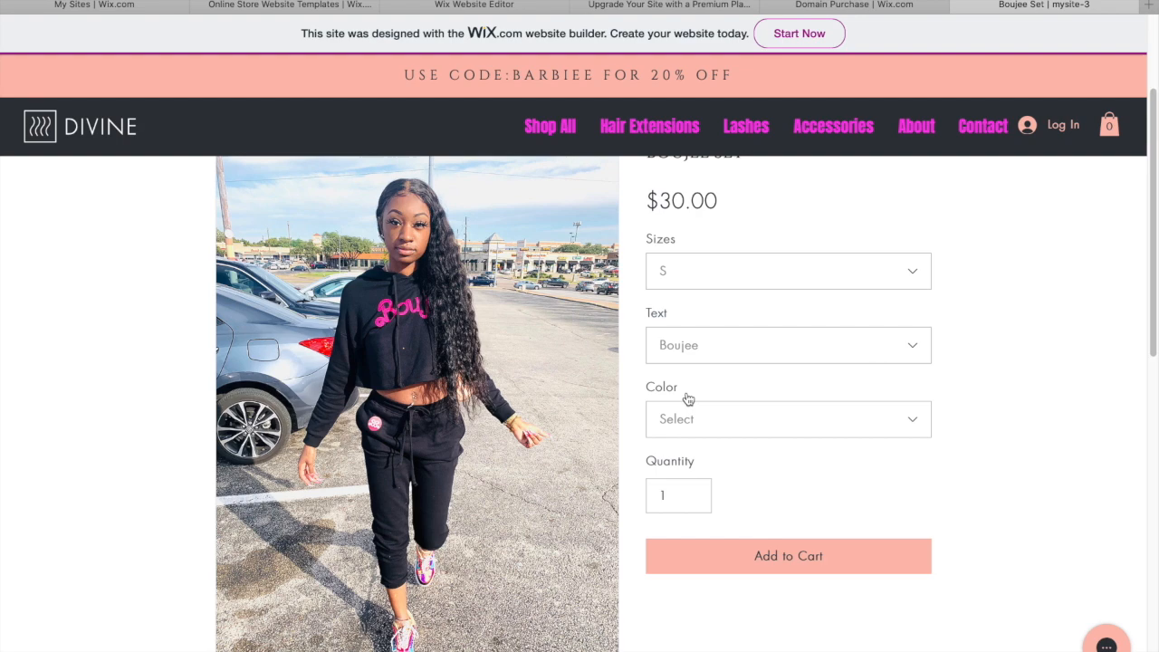
pyautogui.click(672, 415)
pyautogui.click(677, 455)
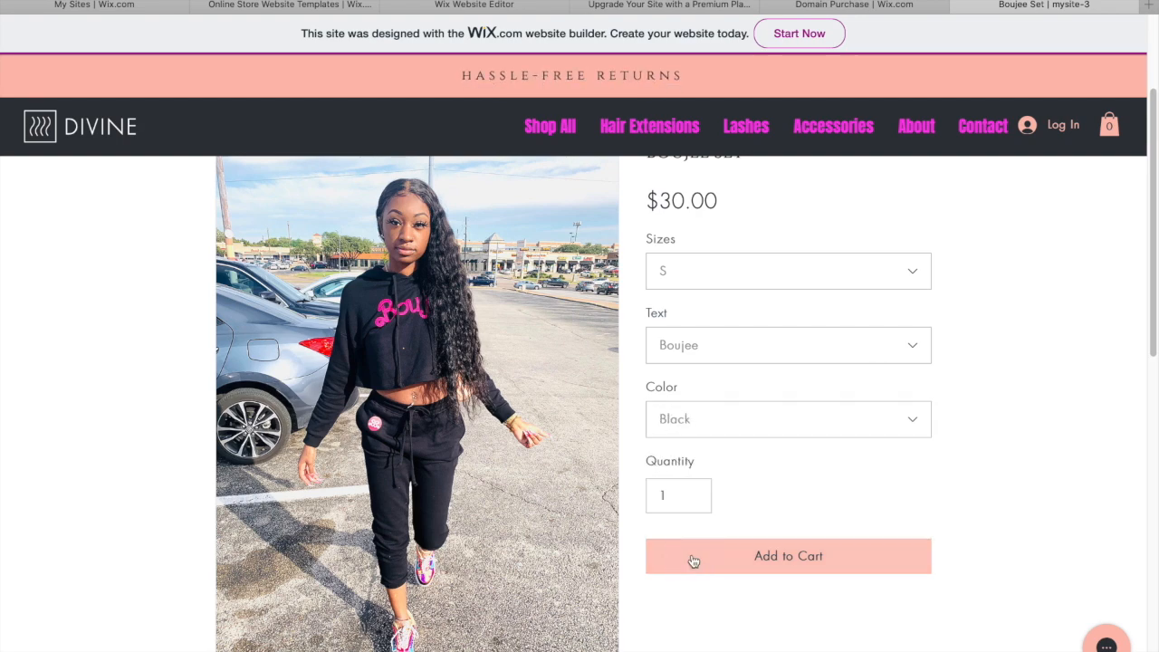
pyautogui.click(694, 562)
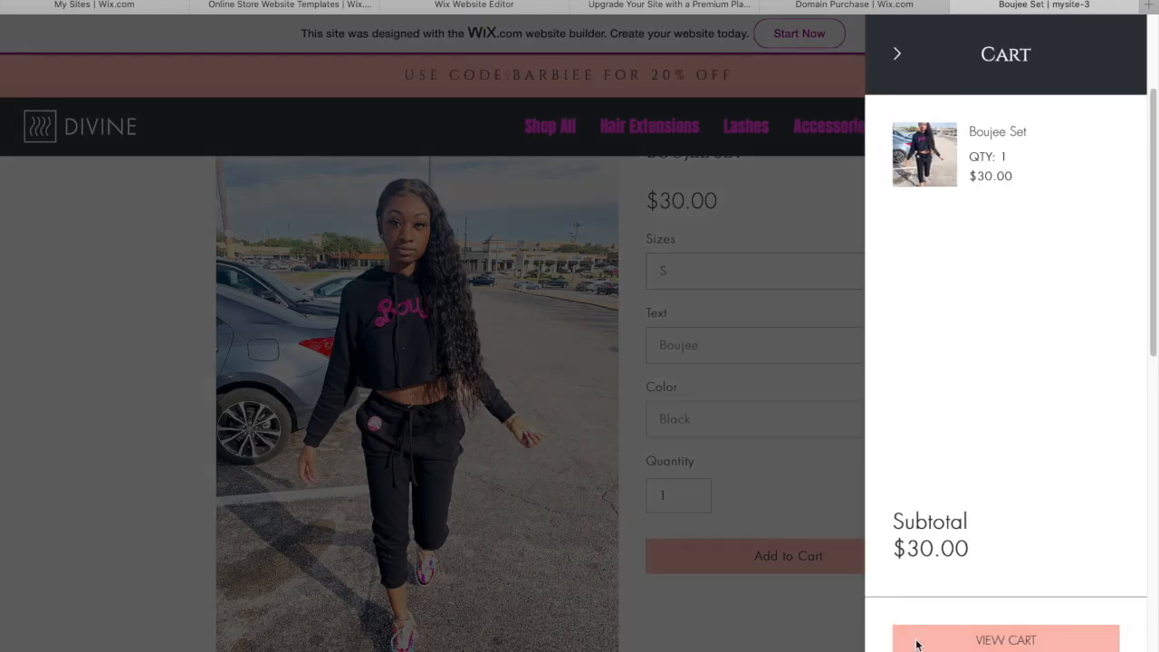
# Step: Open the full cart page and try checking out with PayPal
pyautogui.click(916, 645)
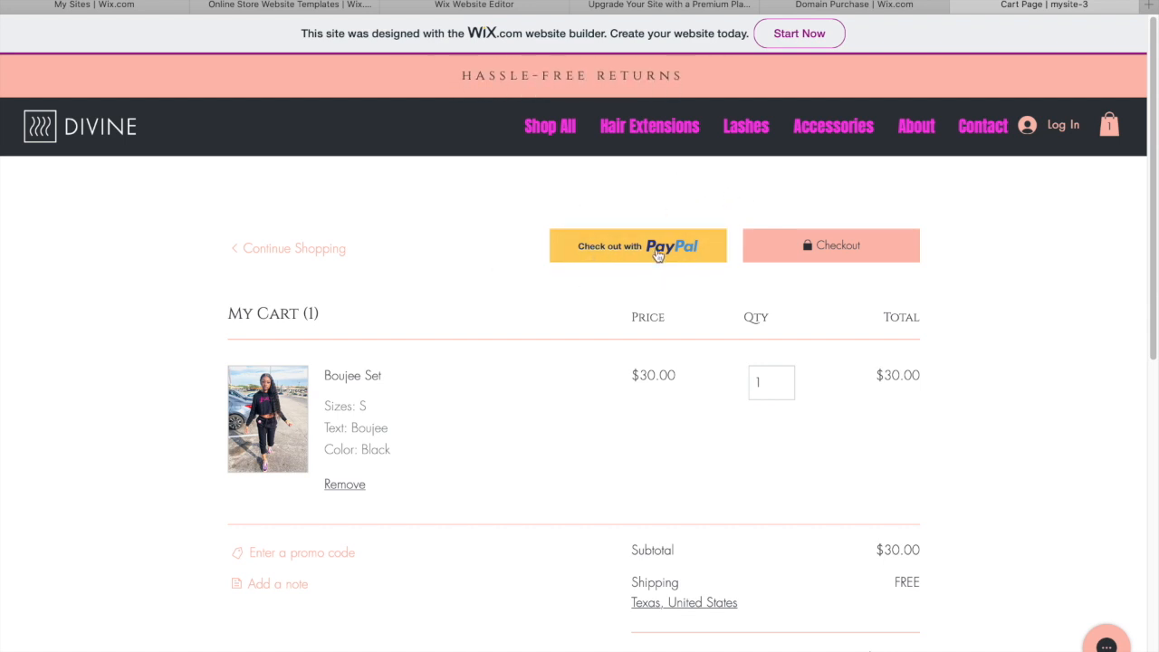
pyautogui.click(657, 255)
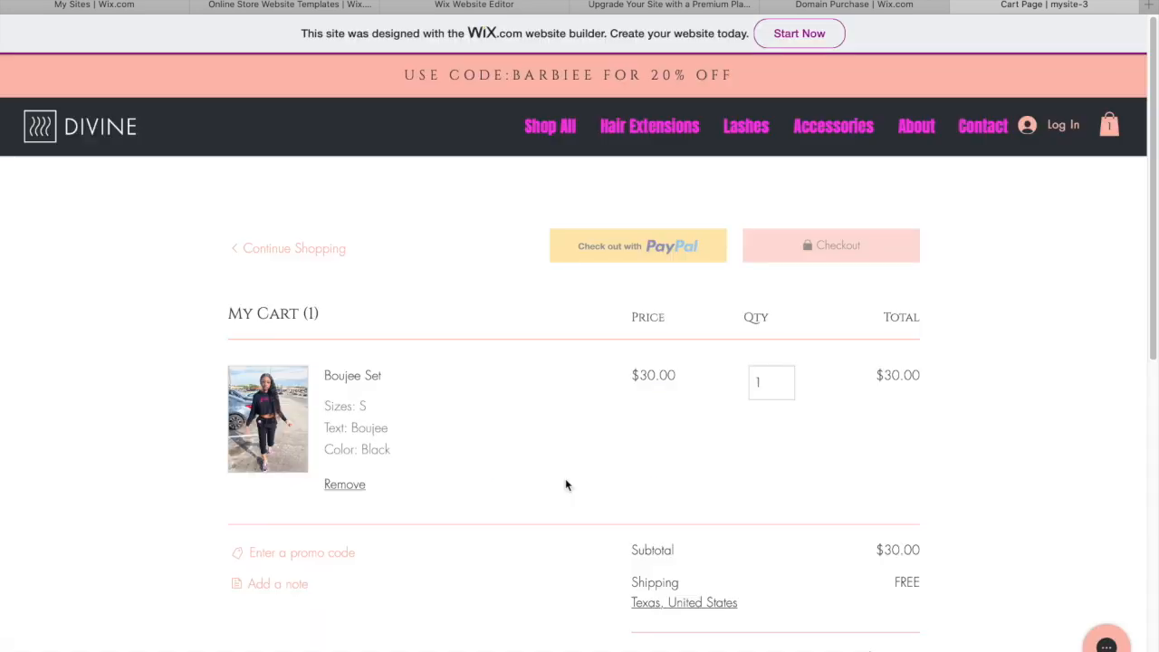
pyautogui.click(566, 477)
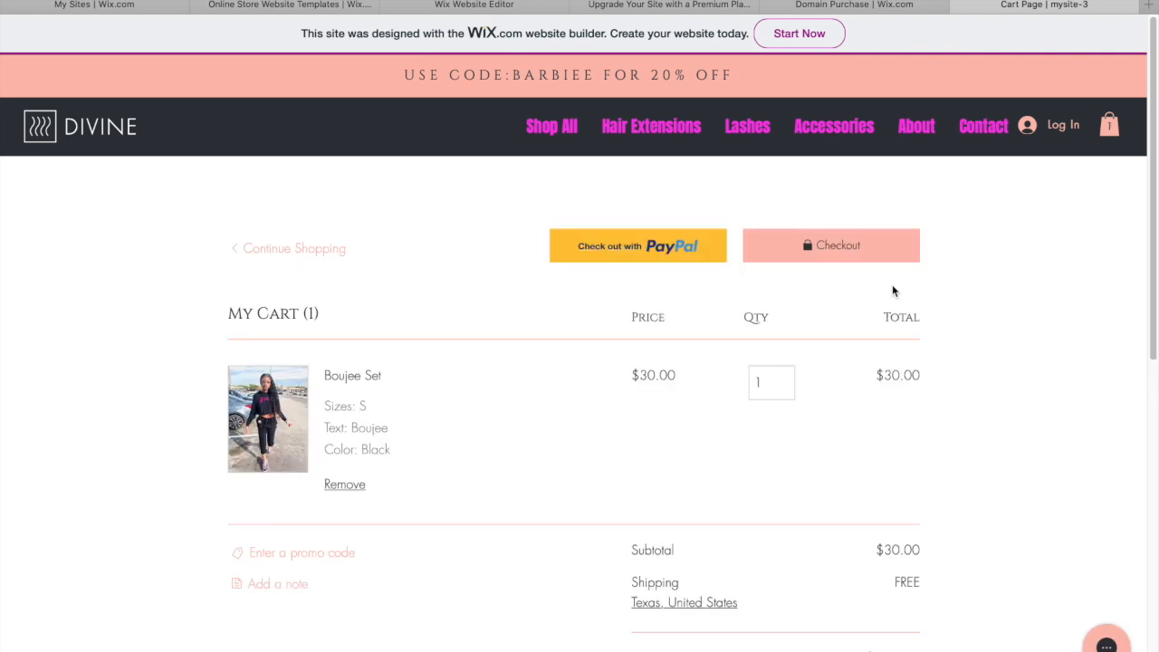
# Step: Close the domain purchase page and the premium plan page, confirming leaving the plan page
pyautogui.click(874, 7)
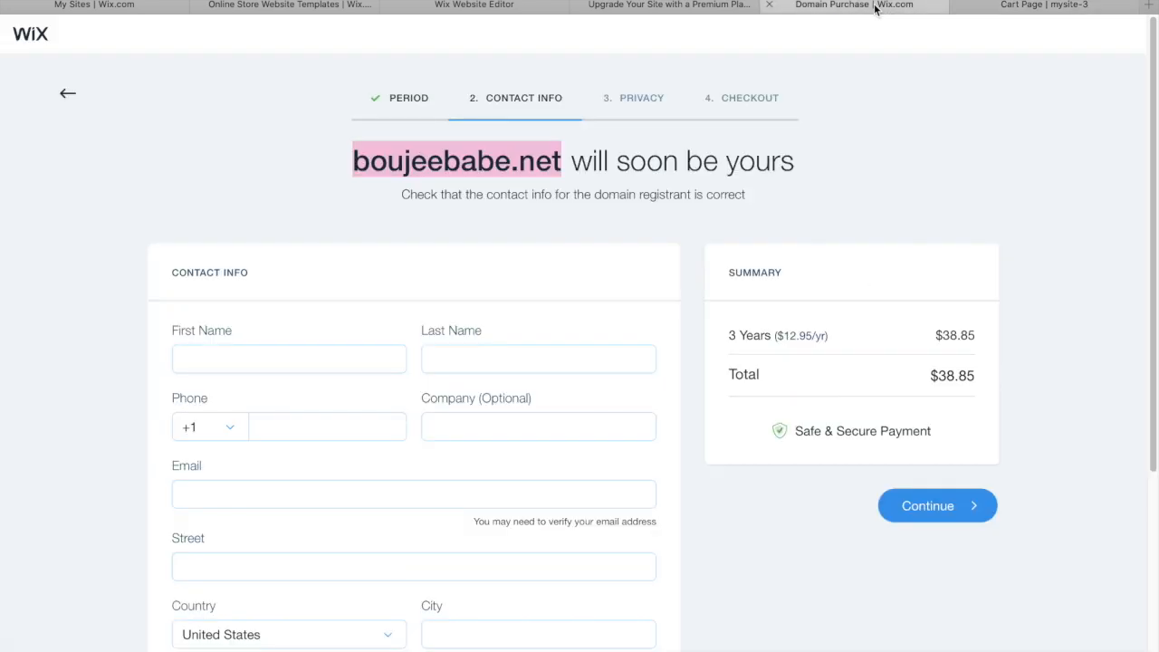
pyautogui.click(769, 5)
pyautogui.click(696, 9)
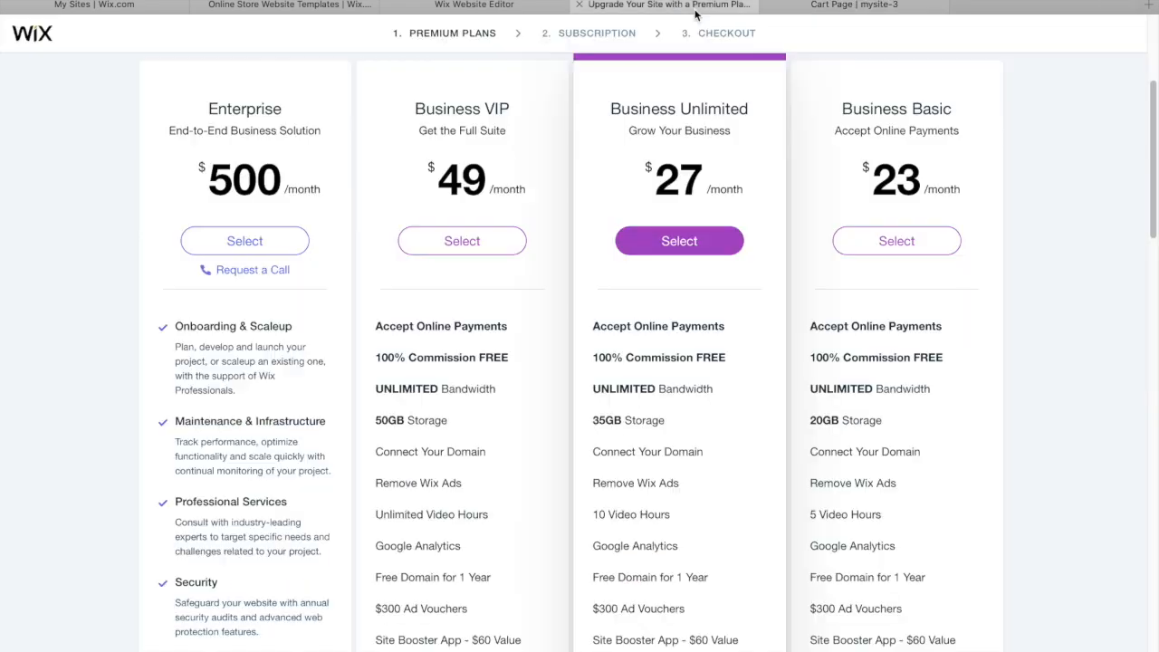
pyautogui.click(579, 6)
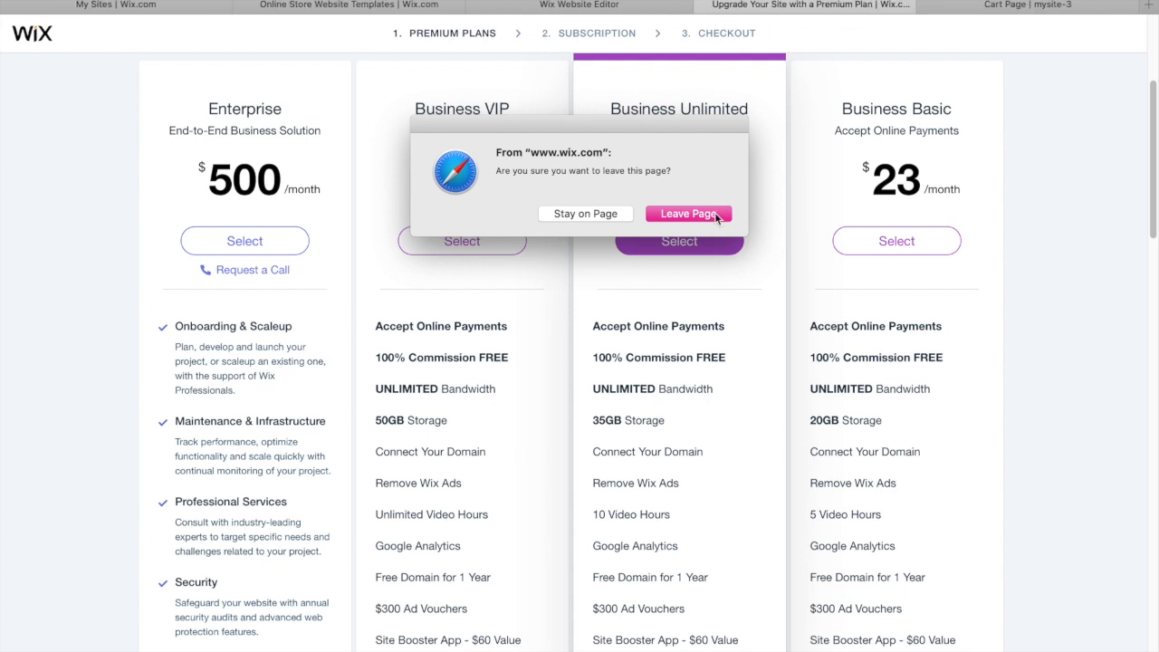
pyautogui.click(688, 214)
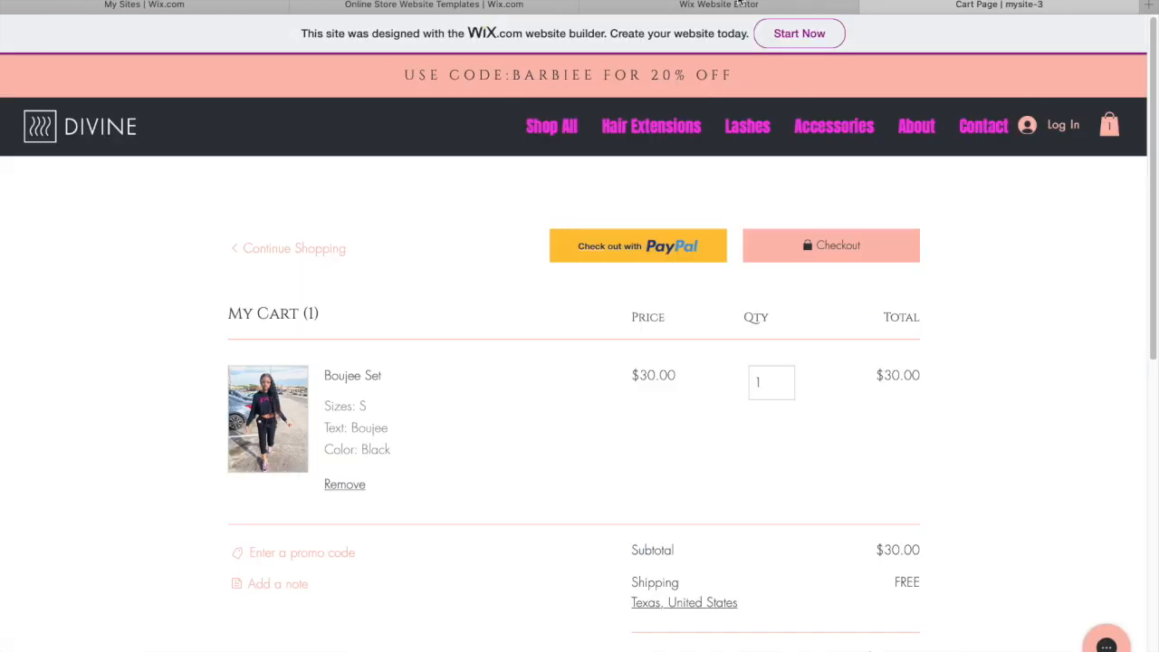
# Step: Return to the Wix editor, dismiss the published-site dialog and go to the My Sites overview
pyautogui.click(741, 4)
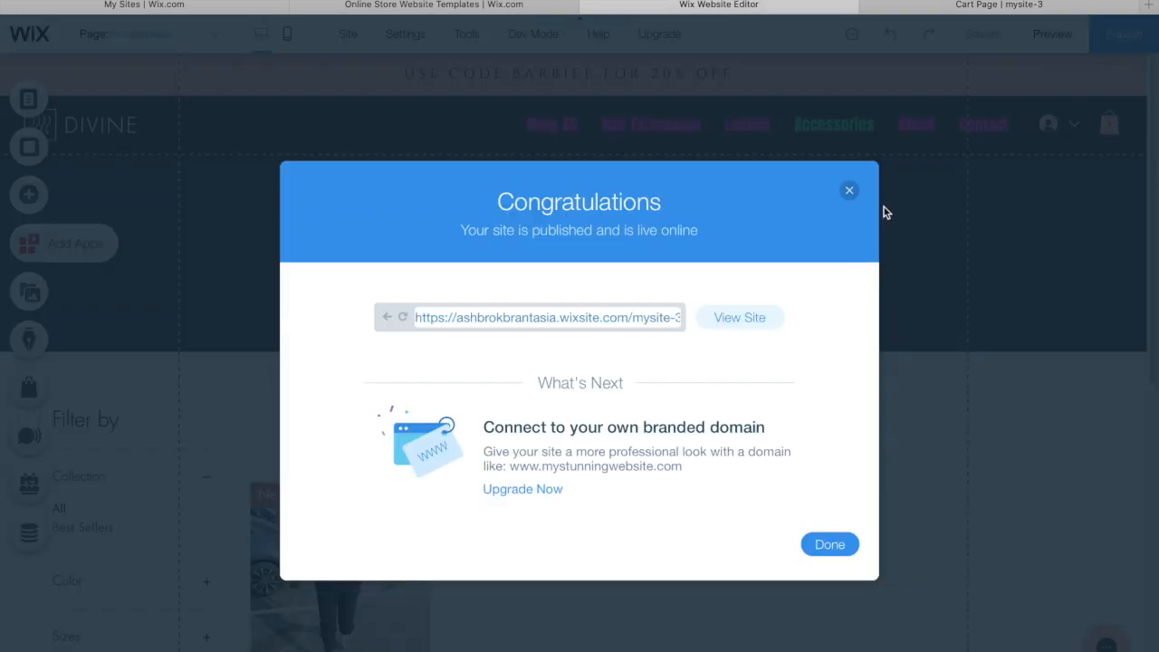
pyautogui.click(849, 190)
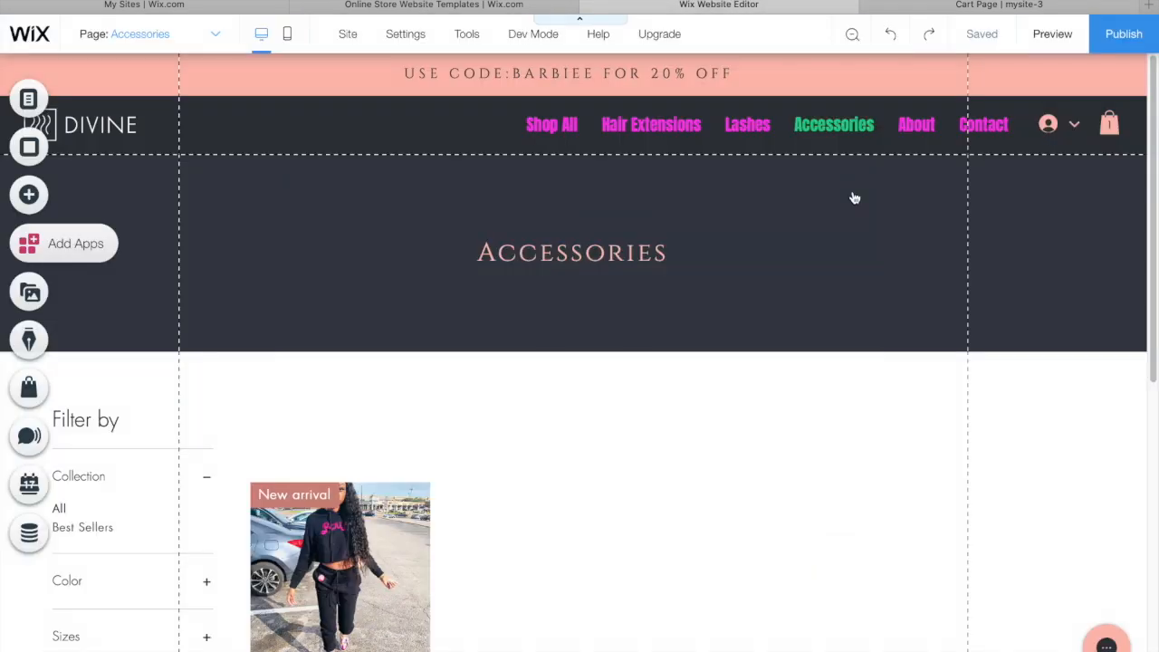
pyautogui.click(116, 39)
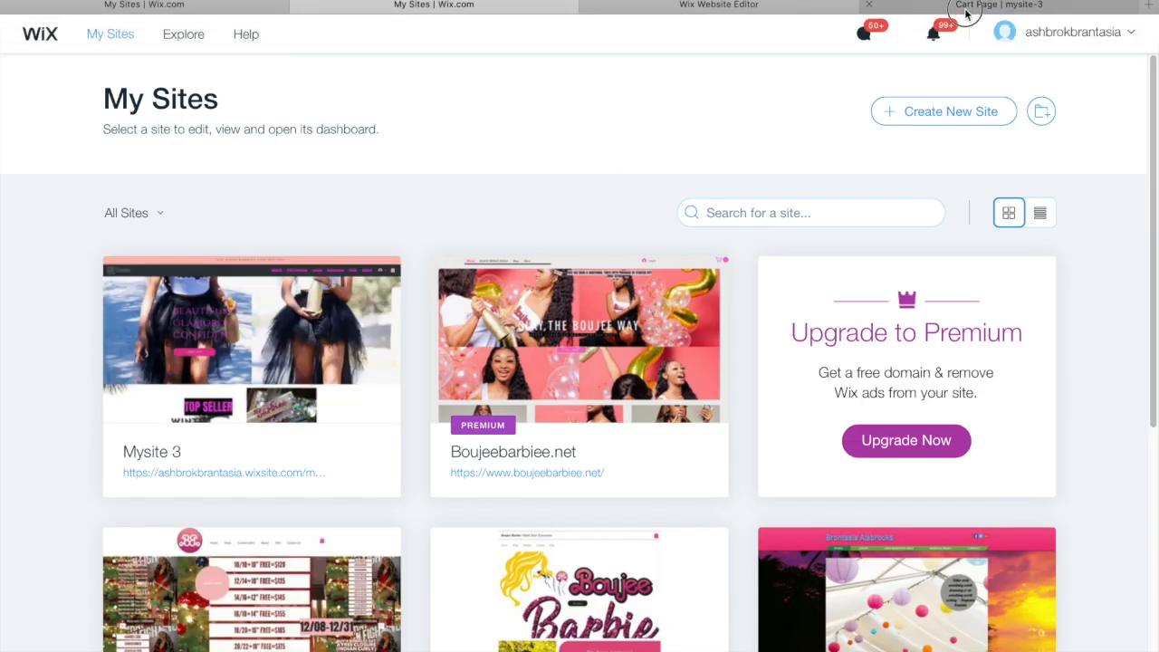
# Step: Close the live shop's cart page and return to the My Sites overview
pyautogui.click(966, 13)
pyautogui.click(869, 7)
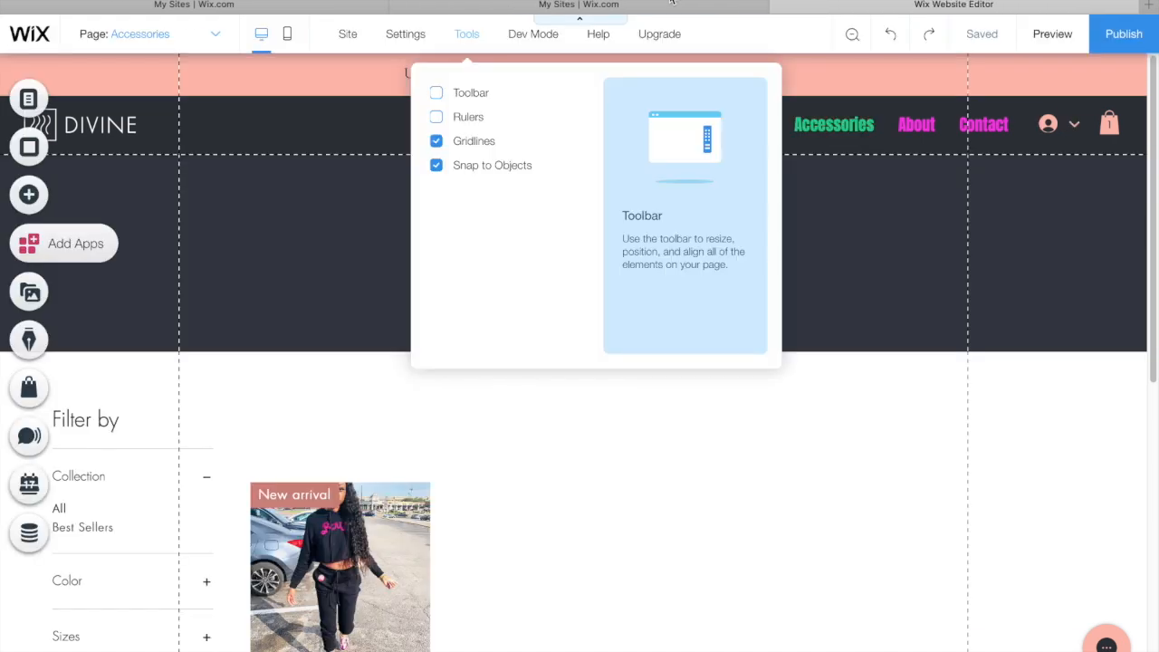
pyautogui.click(672, 4)
# Step: Move the site Mysite 3 to the trash and confirm its removal
pyautogui.moveTo(241, 395)
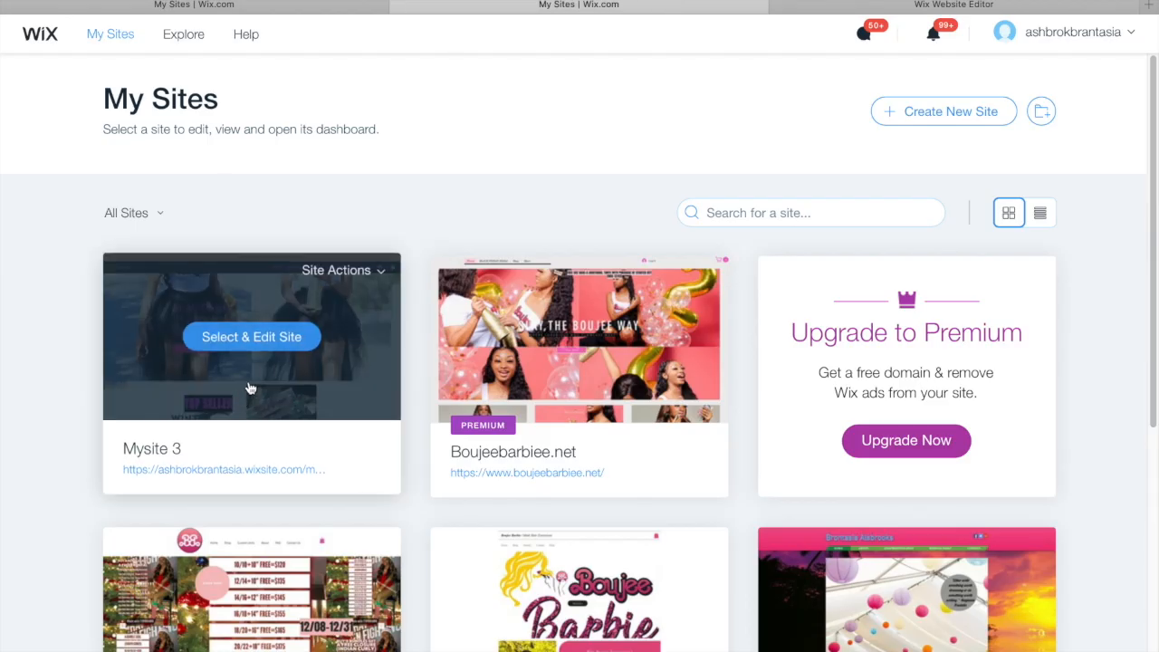
pyautogui.click(368, 272)
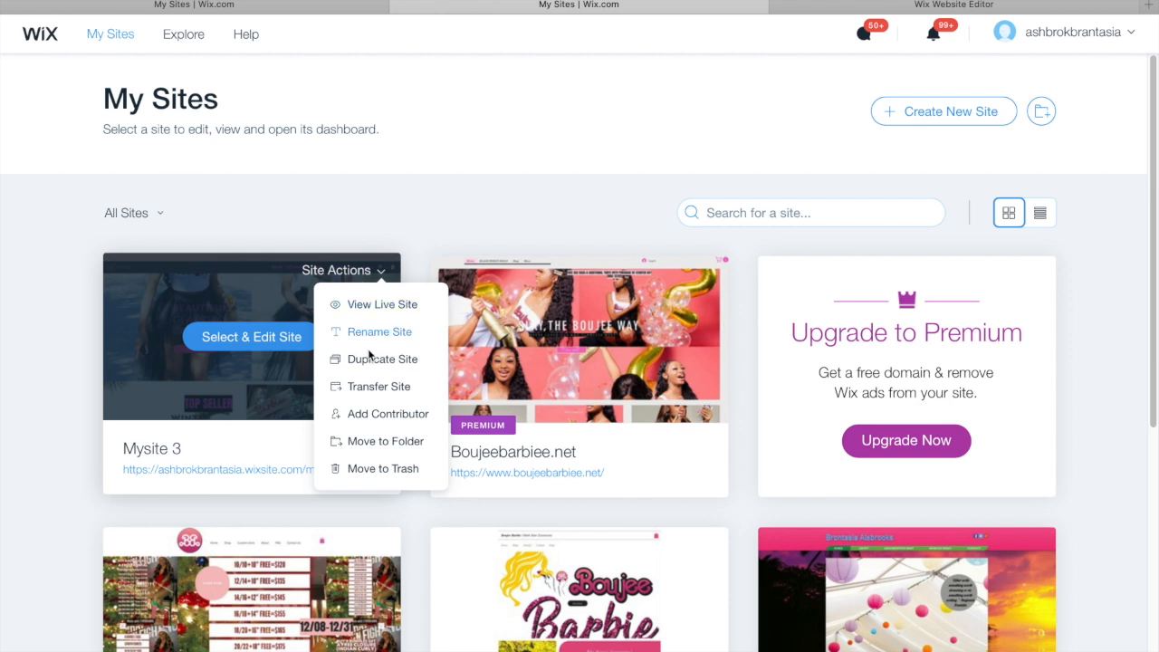
pyautogui.click(380, 468)
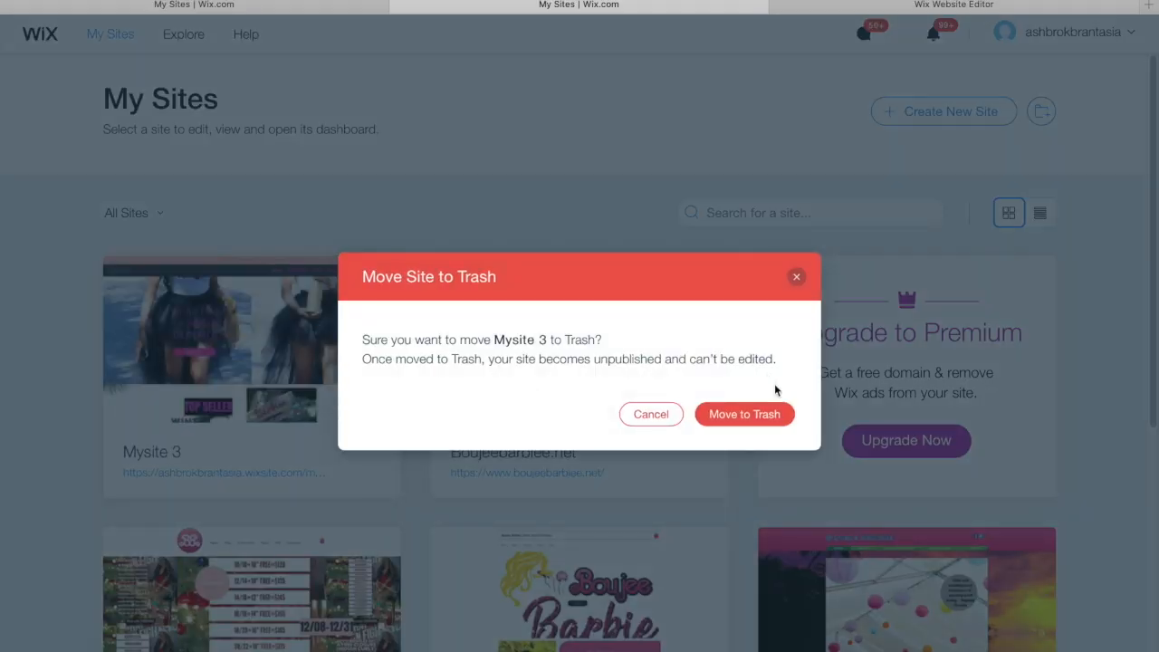
pyautogui.click(744, 414)
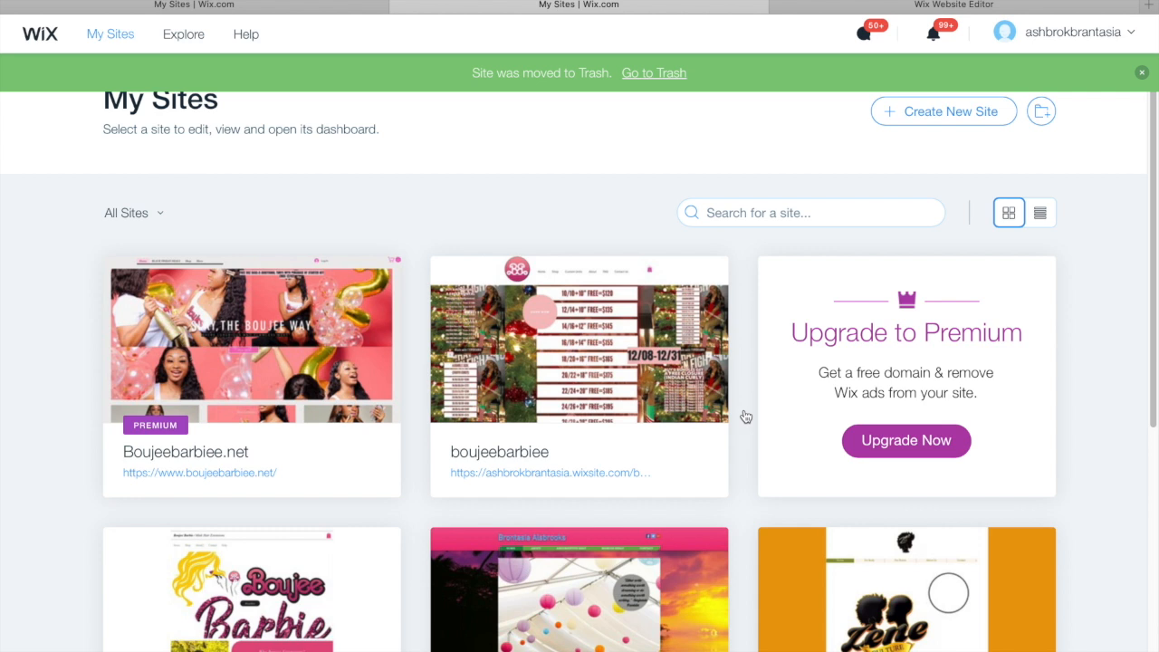
pyautogui.moveTo(380, 409)
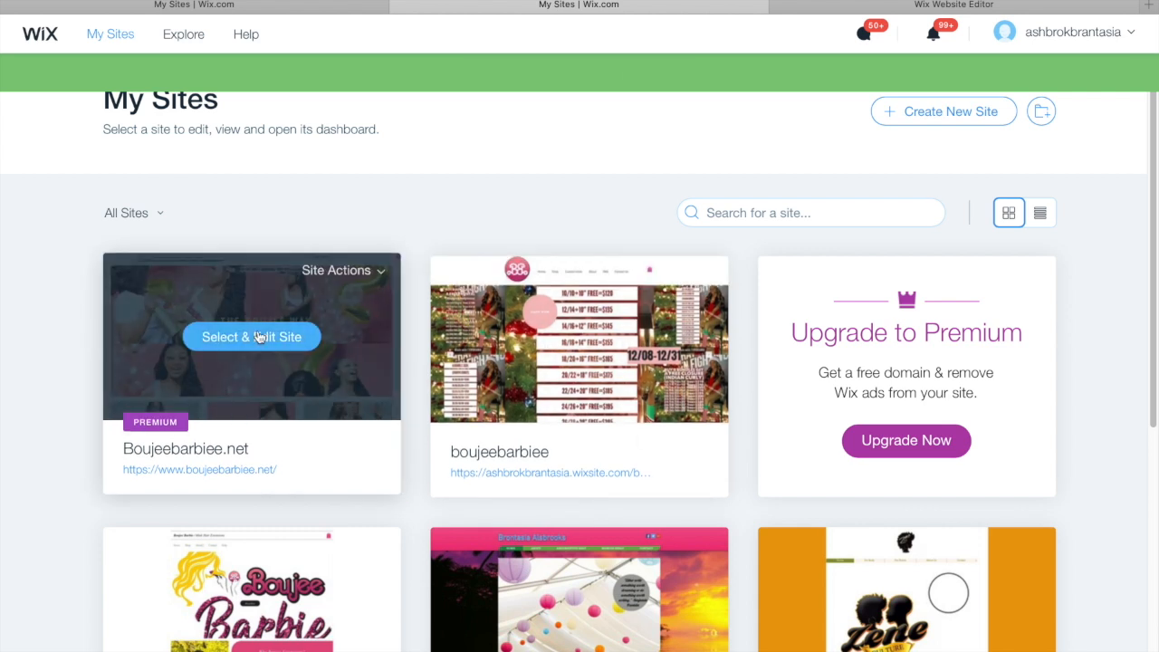